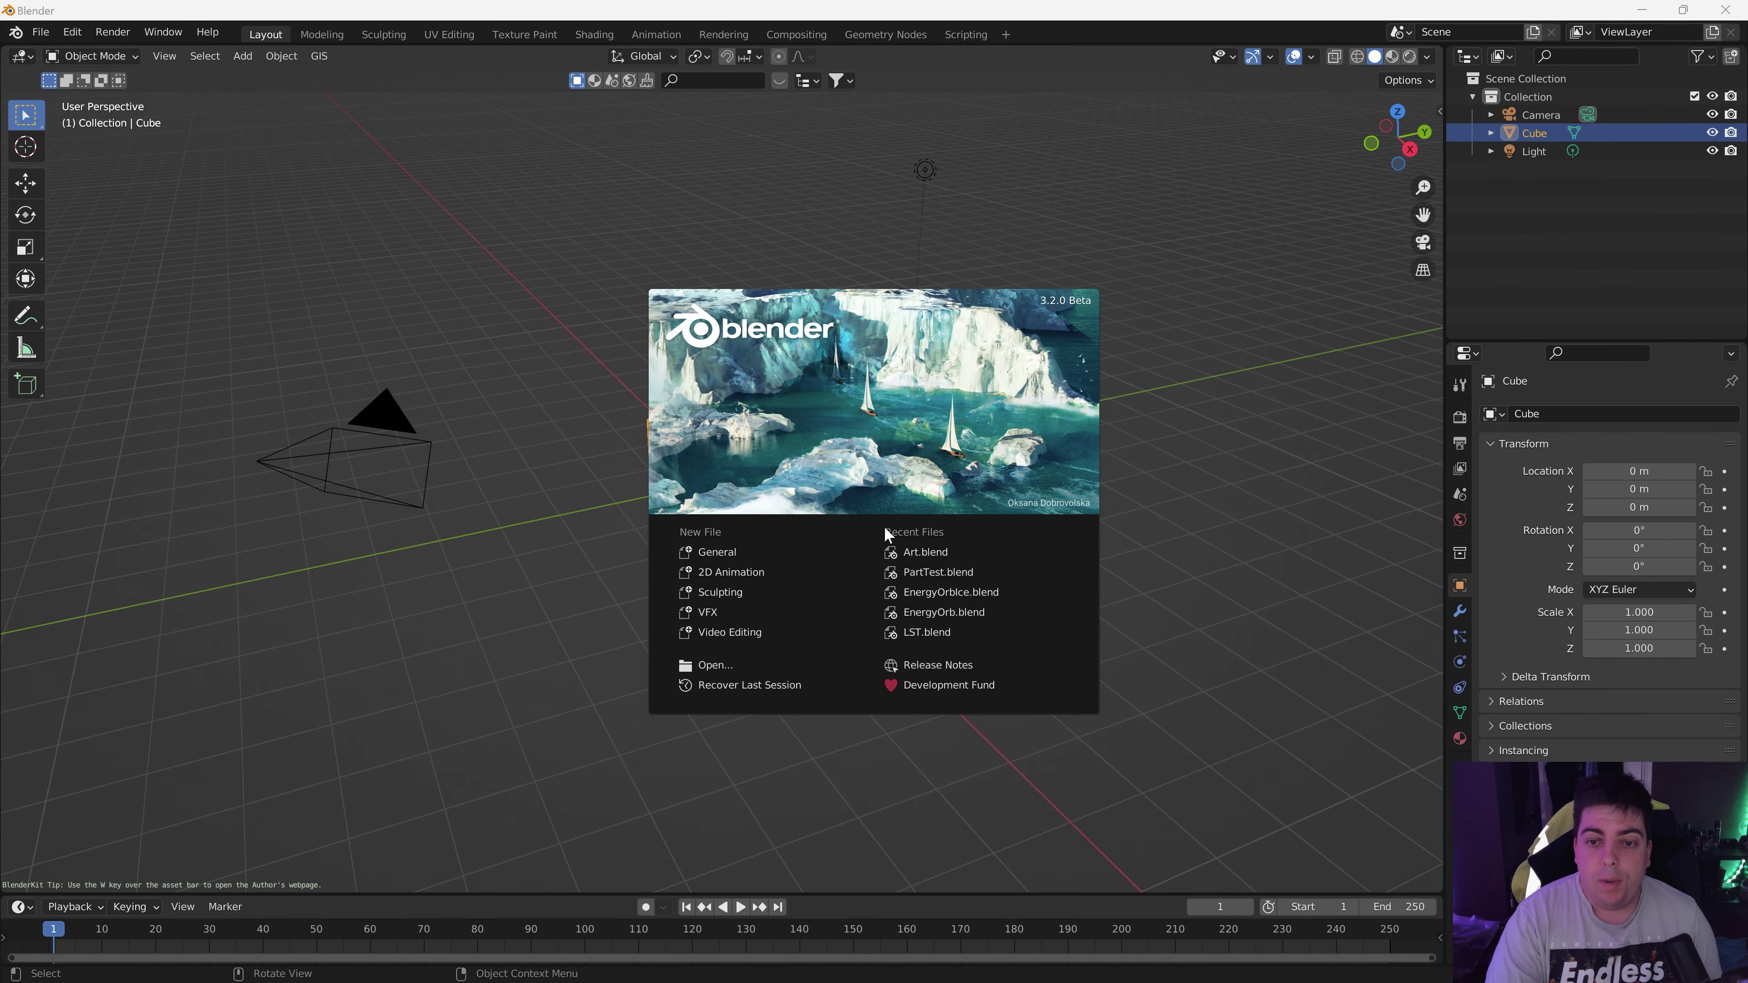
Dismiss the splash screen and delete the default camera and light, leaving only the cube.
{"action": "left_click", "coordinate": [665, 260]}
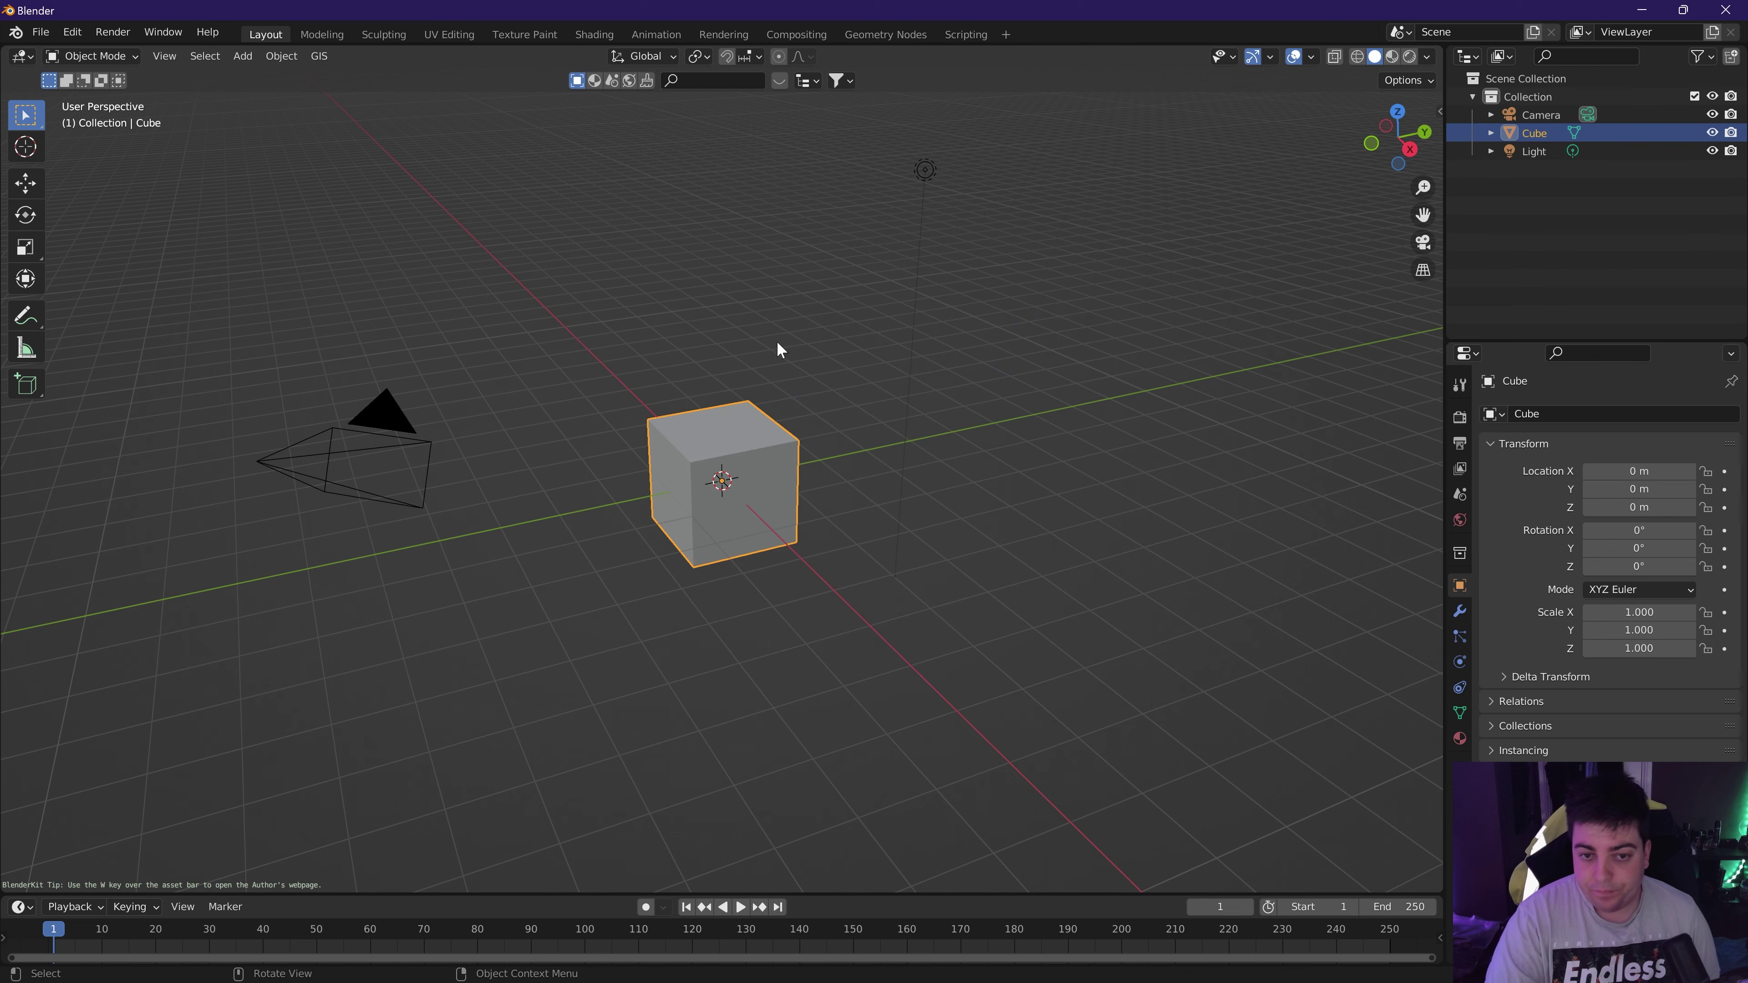
{"action": "left_click", "coordinate": [655, 323]}
{"action": "left_click_drag", "start_coordinate": [289, 537], "coordinate": [413, 355]}
{"action": "left_click_drag", "start_coordinate": [854, 227], "coordinate": [1093, 153], "text": "shift"}
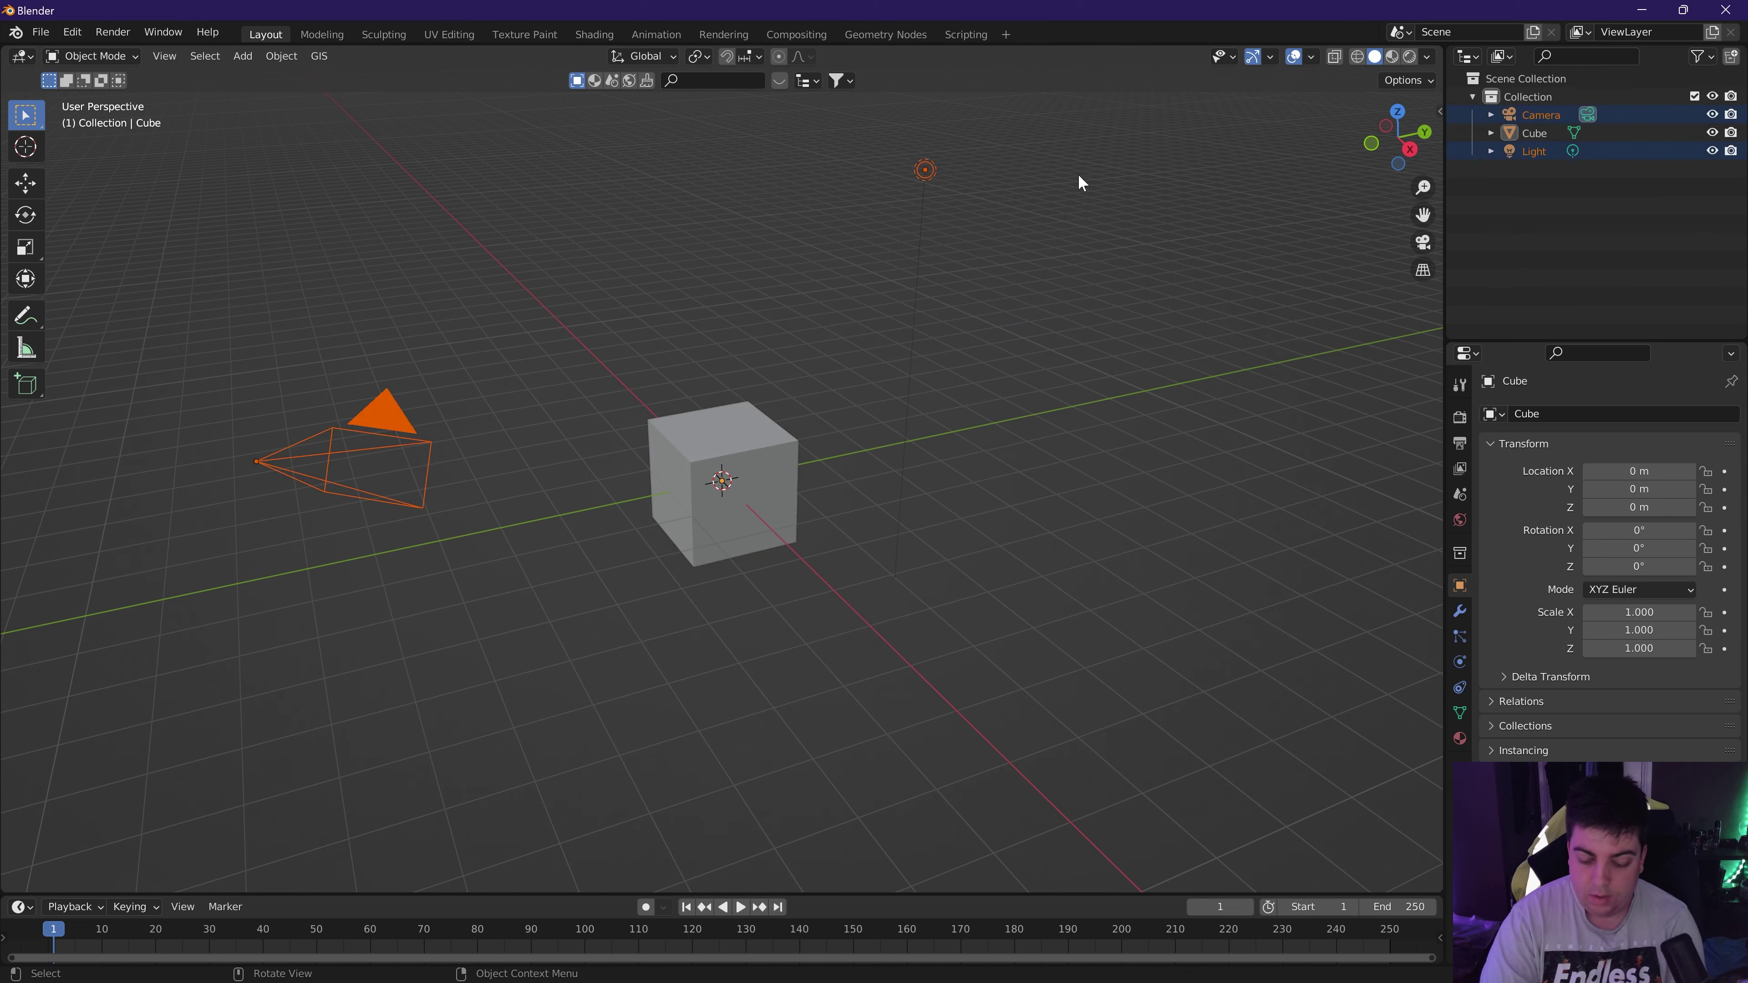
{"action": "key", "text": "Delete"}
{"action": "middle_click_drag", "start_coordinate": [1092, 561], "coordinate": [1010, 543]}
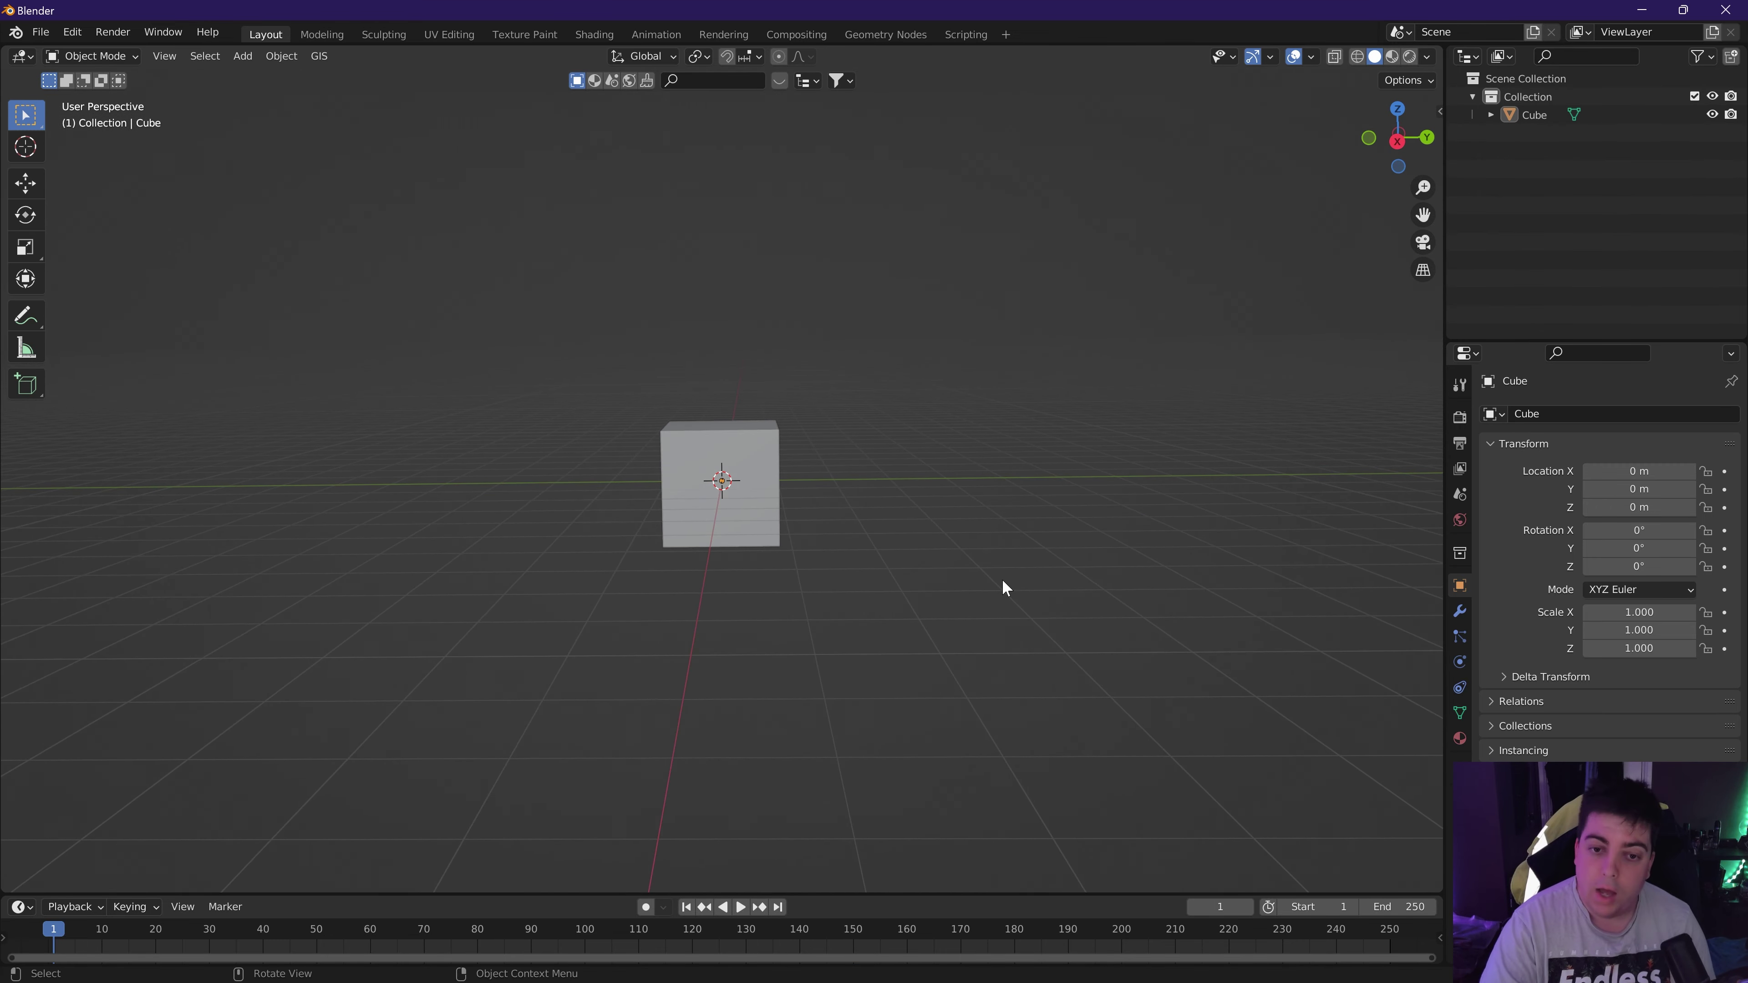
Add a new camera aligned to the current view.
{"action": "key", "text": "shift+a"}
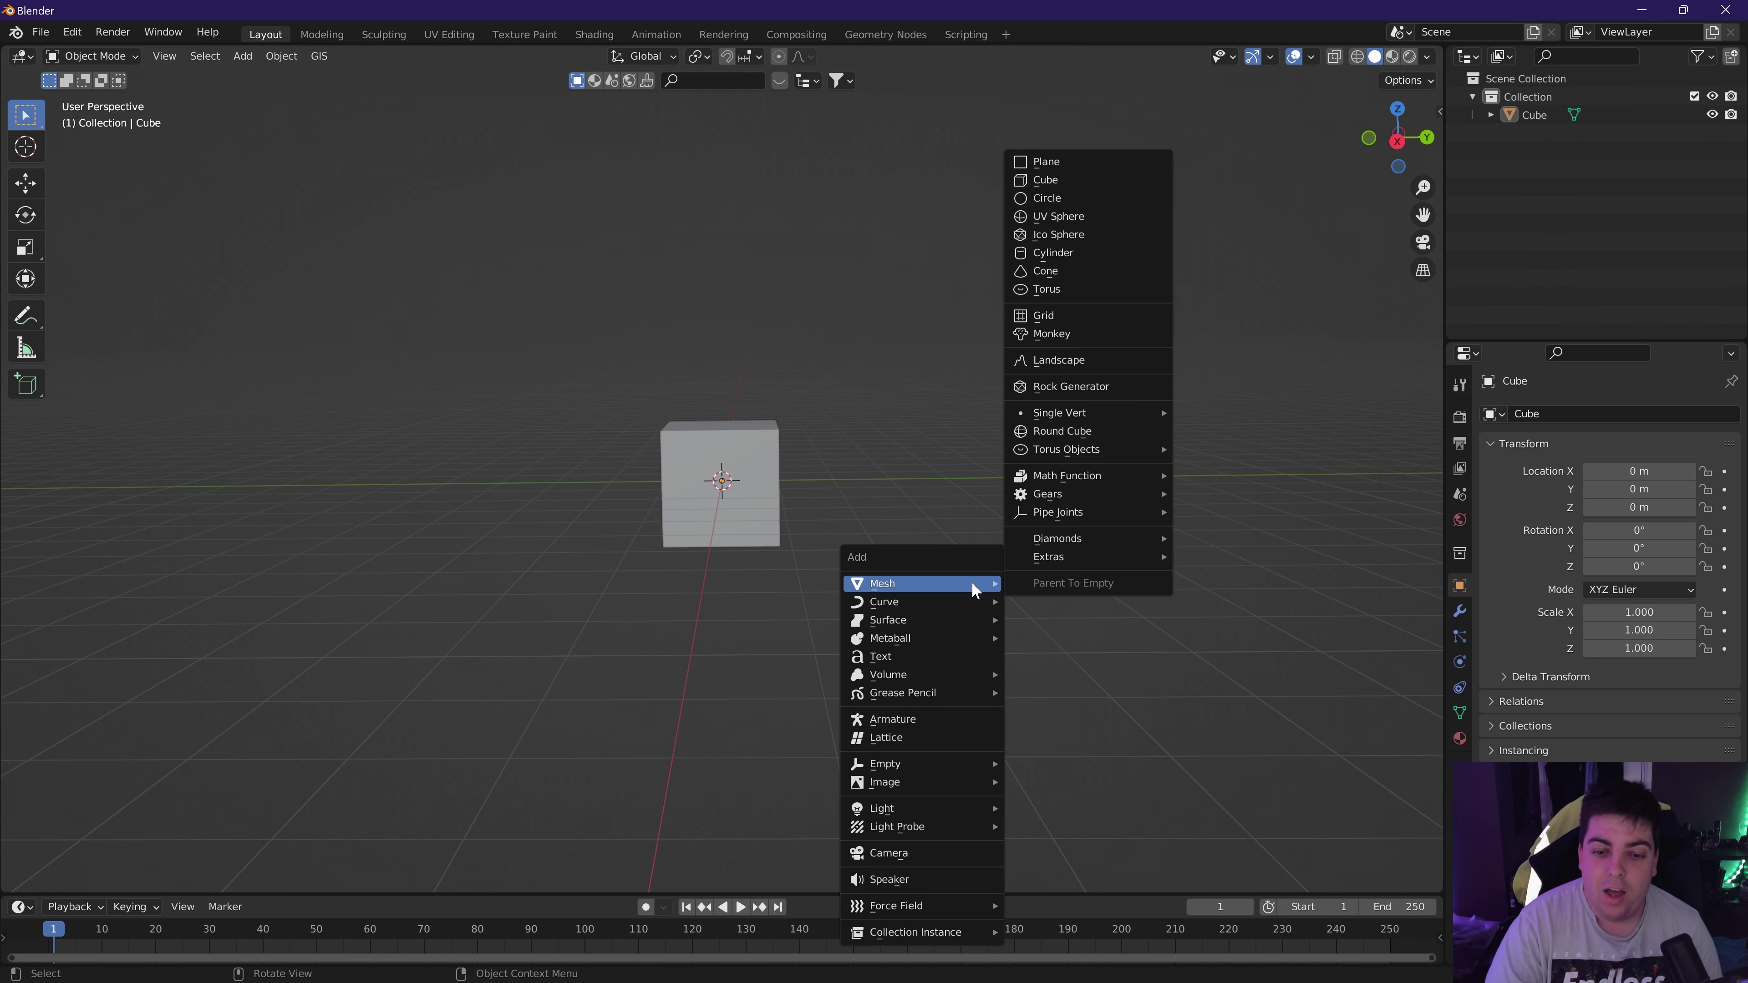
{"action": "left_click", "coordinate": [928, 855]}
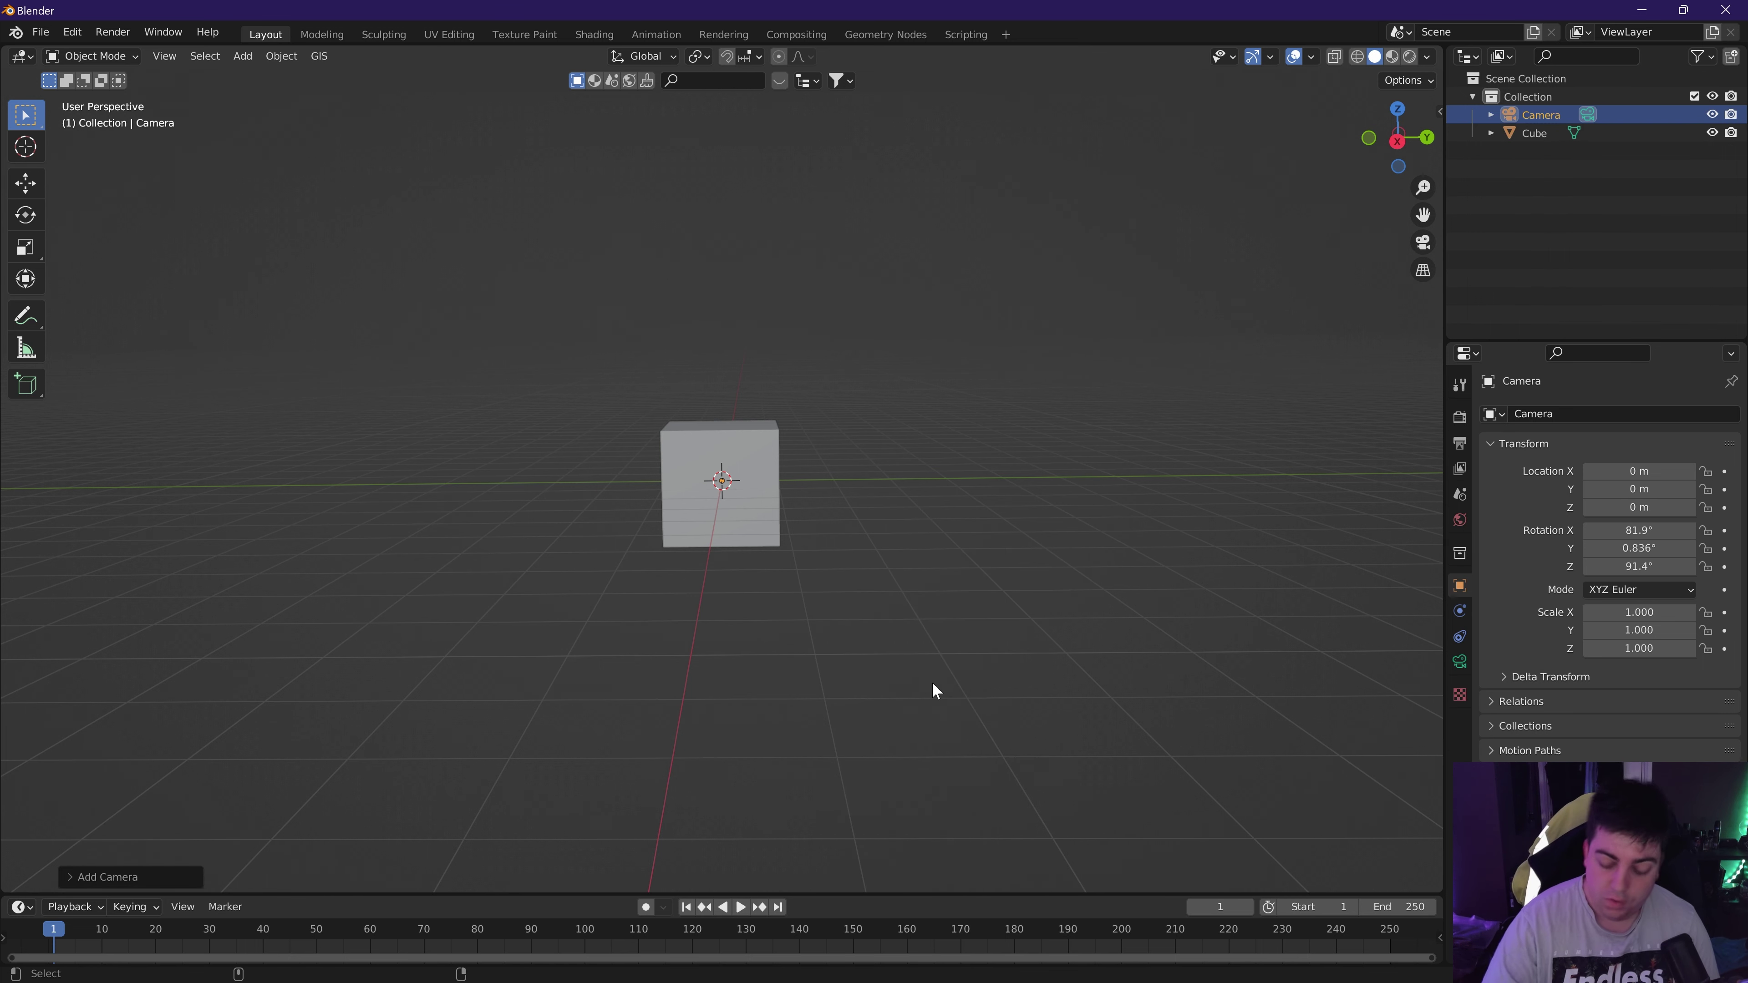
{"action": "key", "text": "ctrl+alt+KP_0"}
{"action": "left_click", "coordinate": [933, 684]}
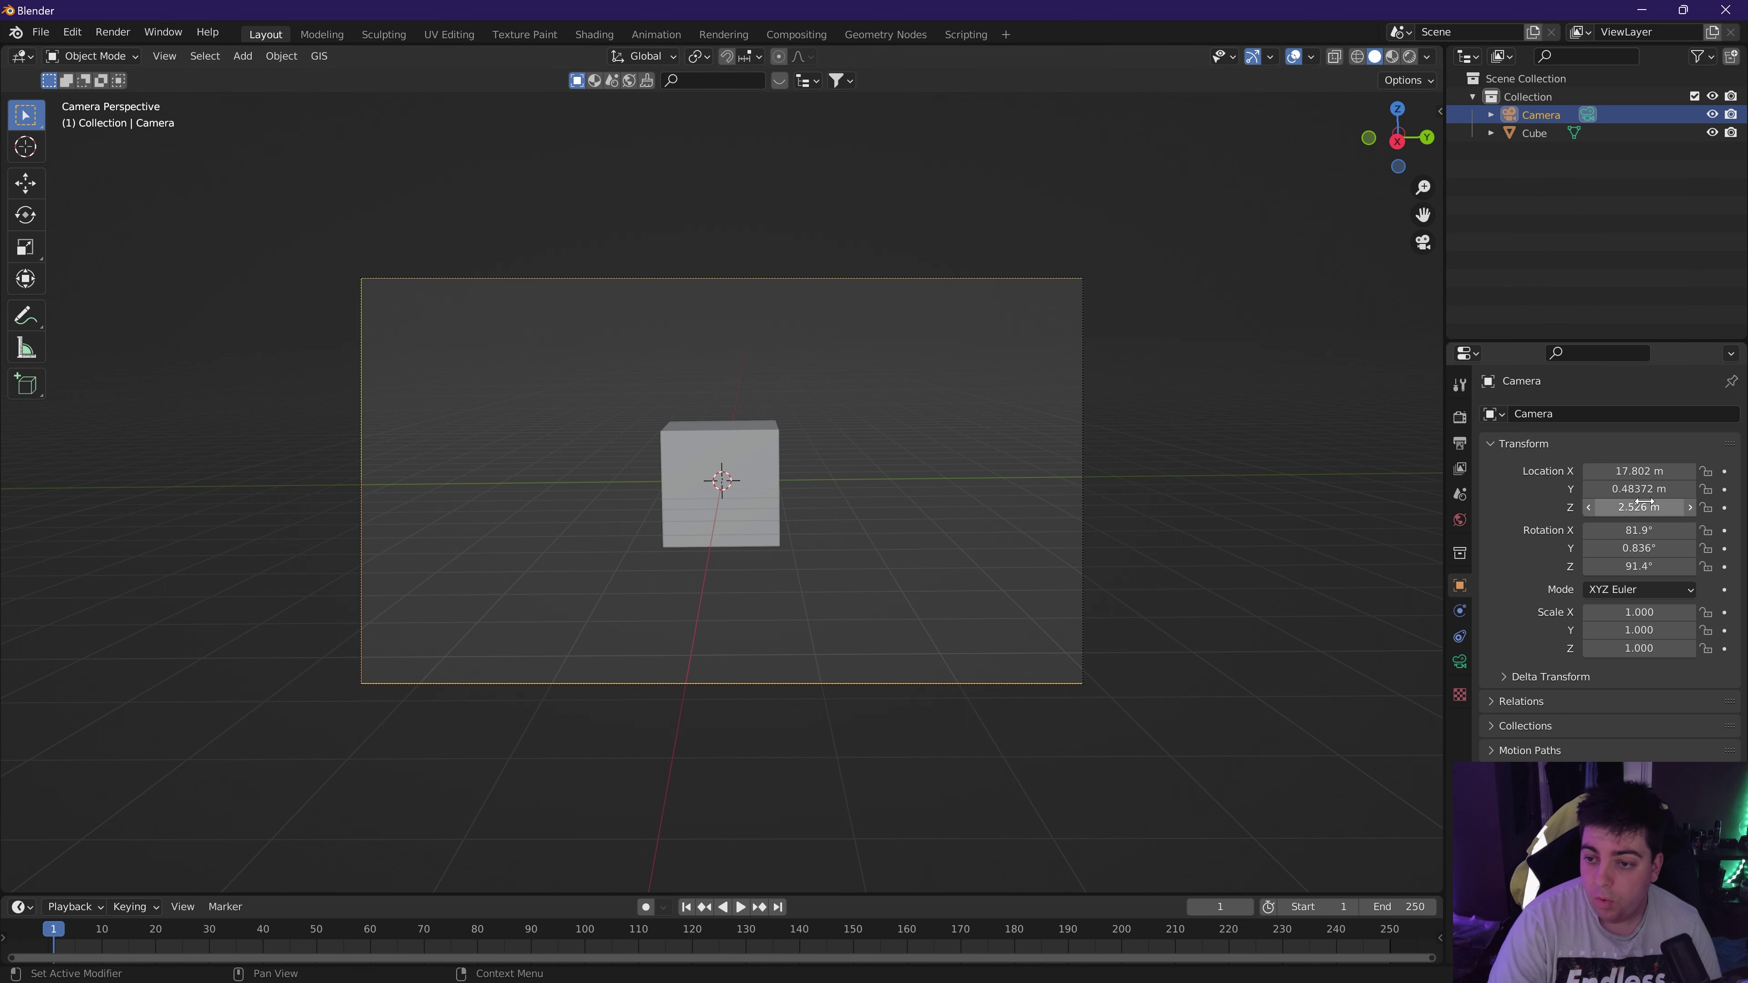
Set the camera location to 25 m, 0 m, 0 m.
{"action": "left_click", "coordinate": [1640, 472]}
{"action": "type", "text": "2"}
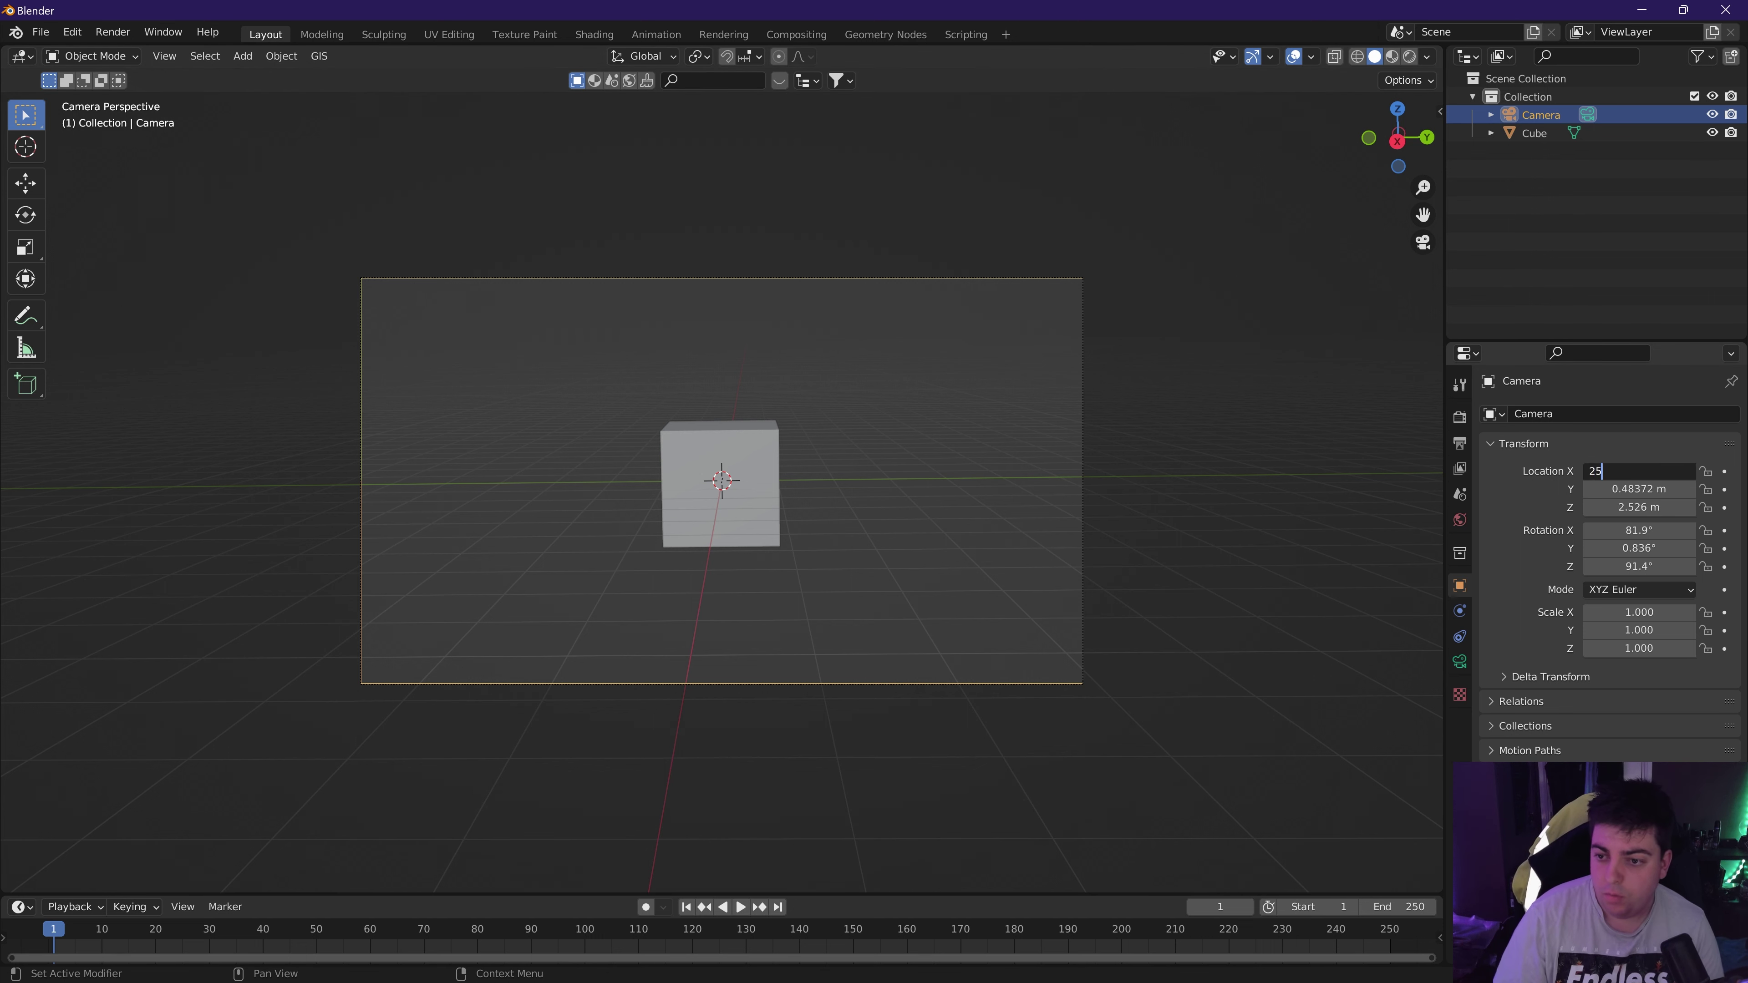
{"action": "type", "text": "5"}
{"action": "key", "text": "Tab"}
{"action": "type", "text": "0"}
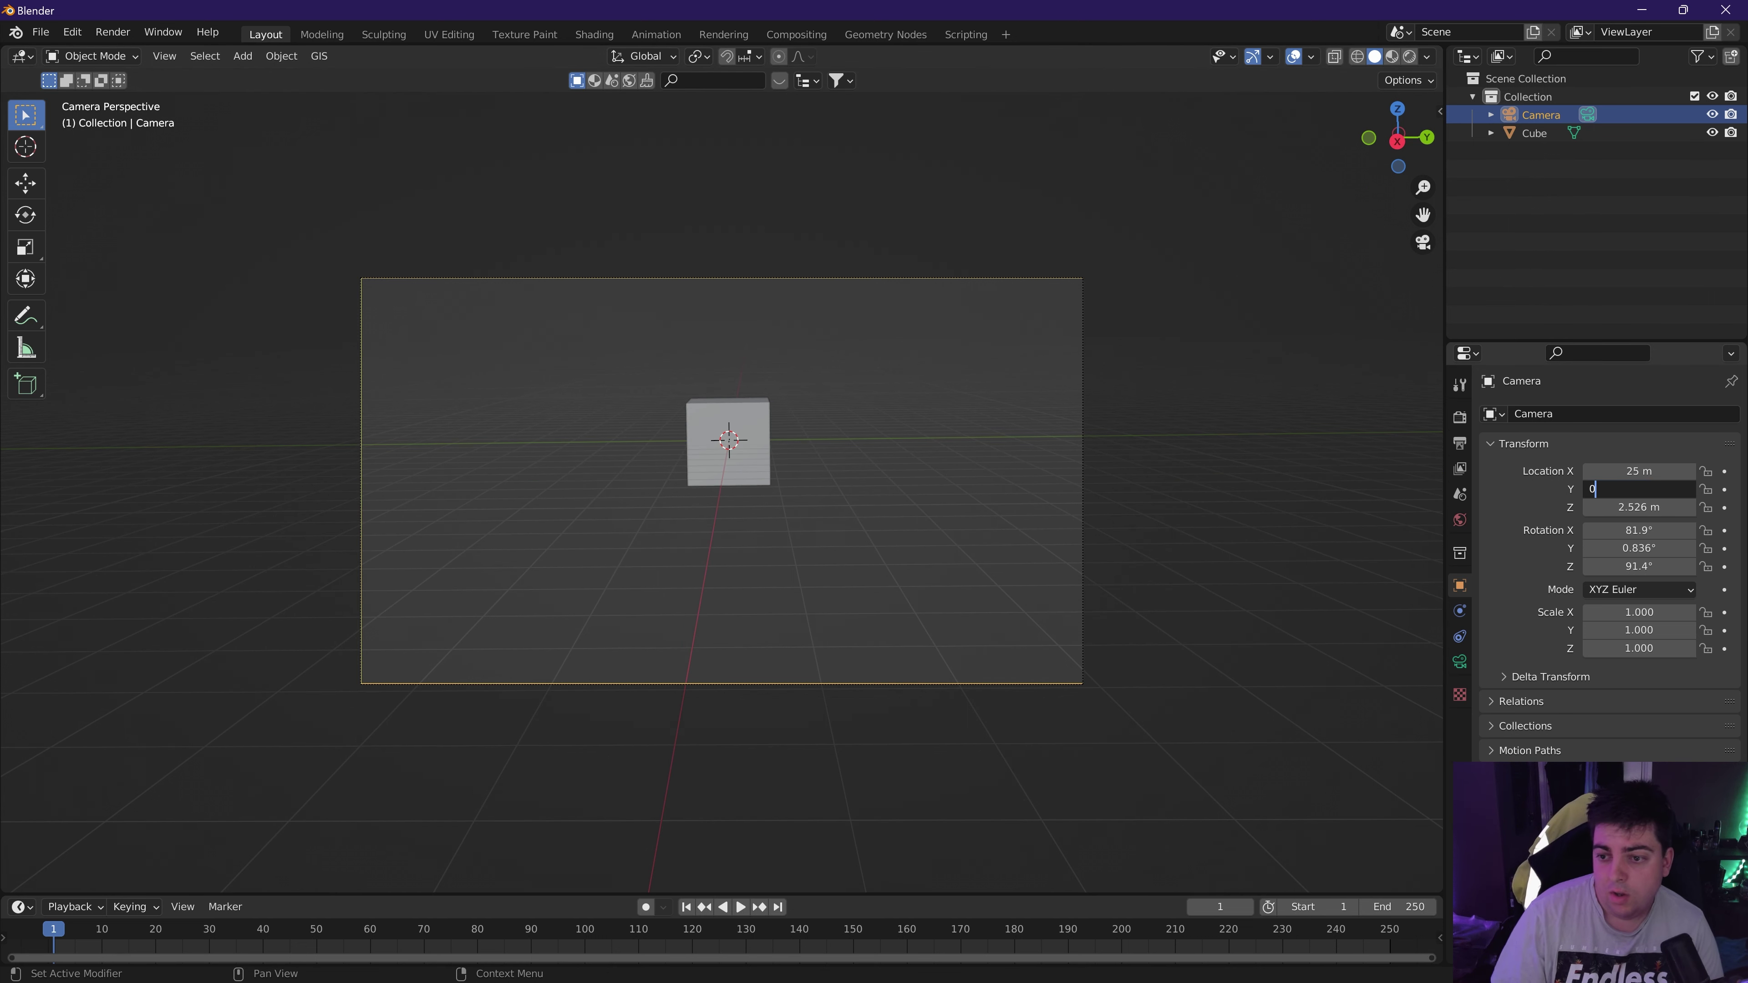
{"action": "key", "text": "Tab"}
{"action": "type", "text": "0"}
{"action": "key", "text": "Tab"}
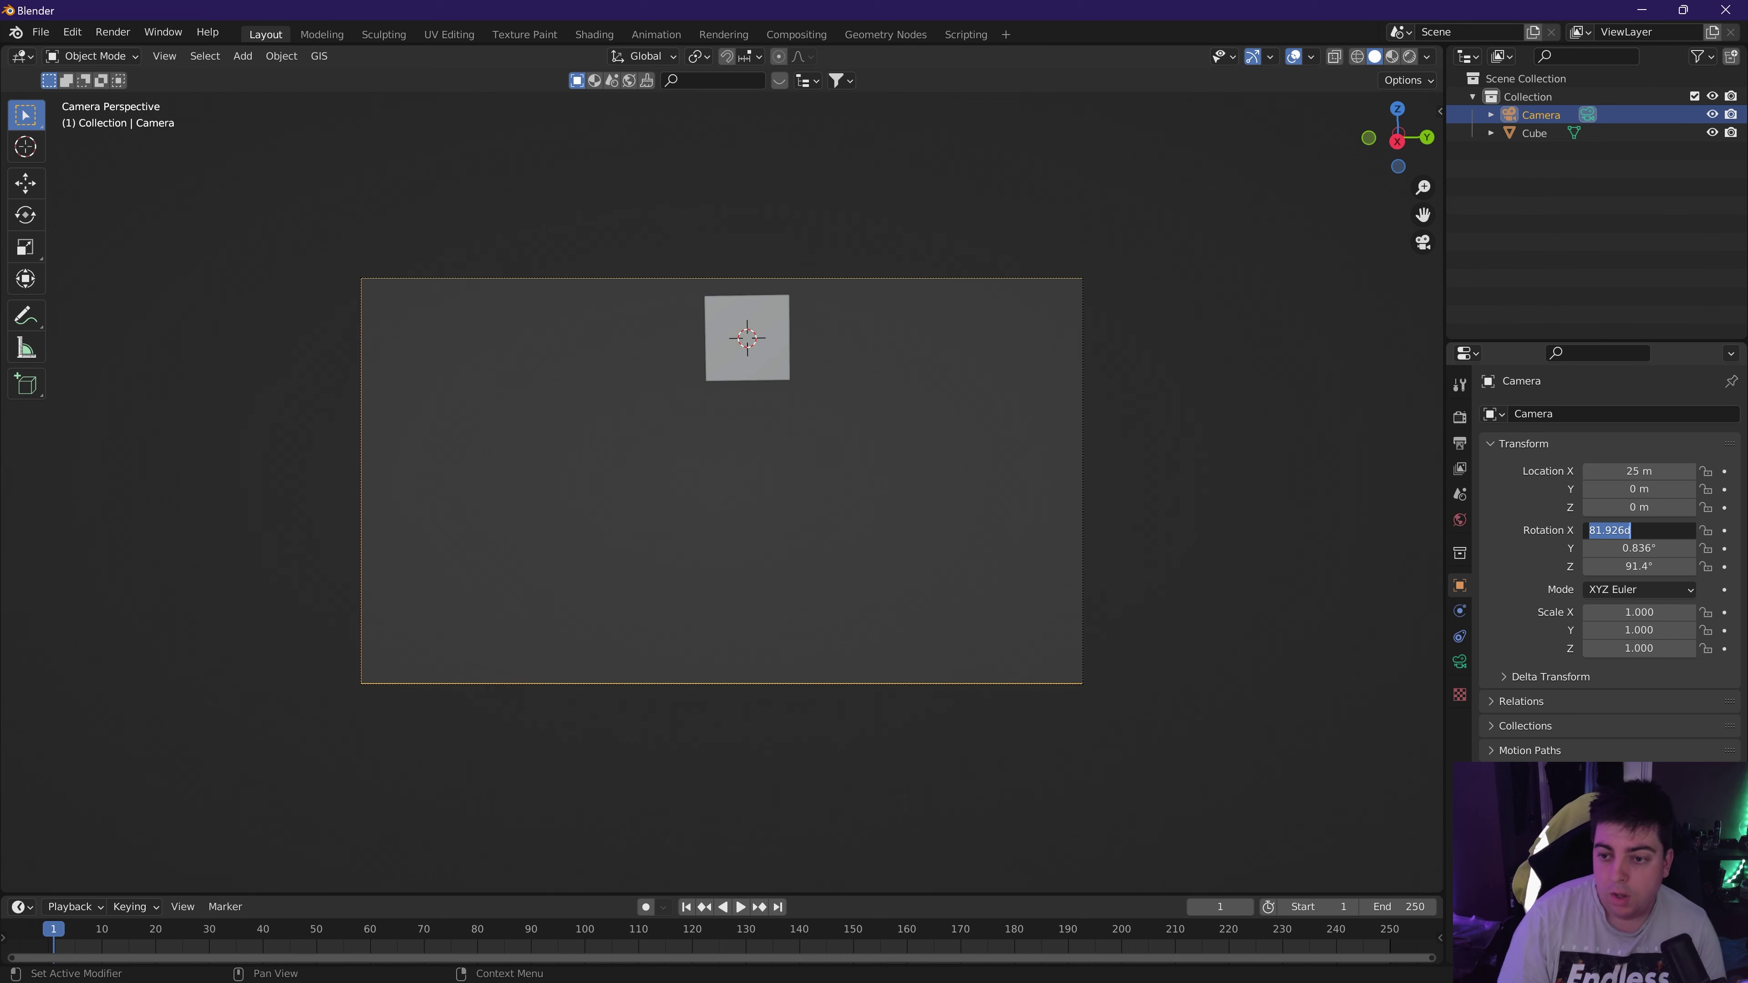
Set the camera rotation to 90°, 0°, 90°.
{"action": "type", "text": "90"}
{"action": "key", "text": "Tab"}
{"action": "type", "text": "0"}
{"action": "key", "text": "Tab"}
{"action": "type", "text": "90"}
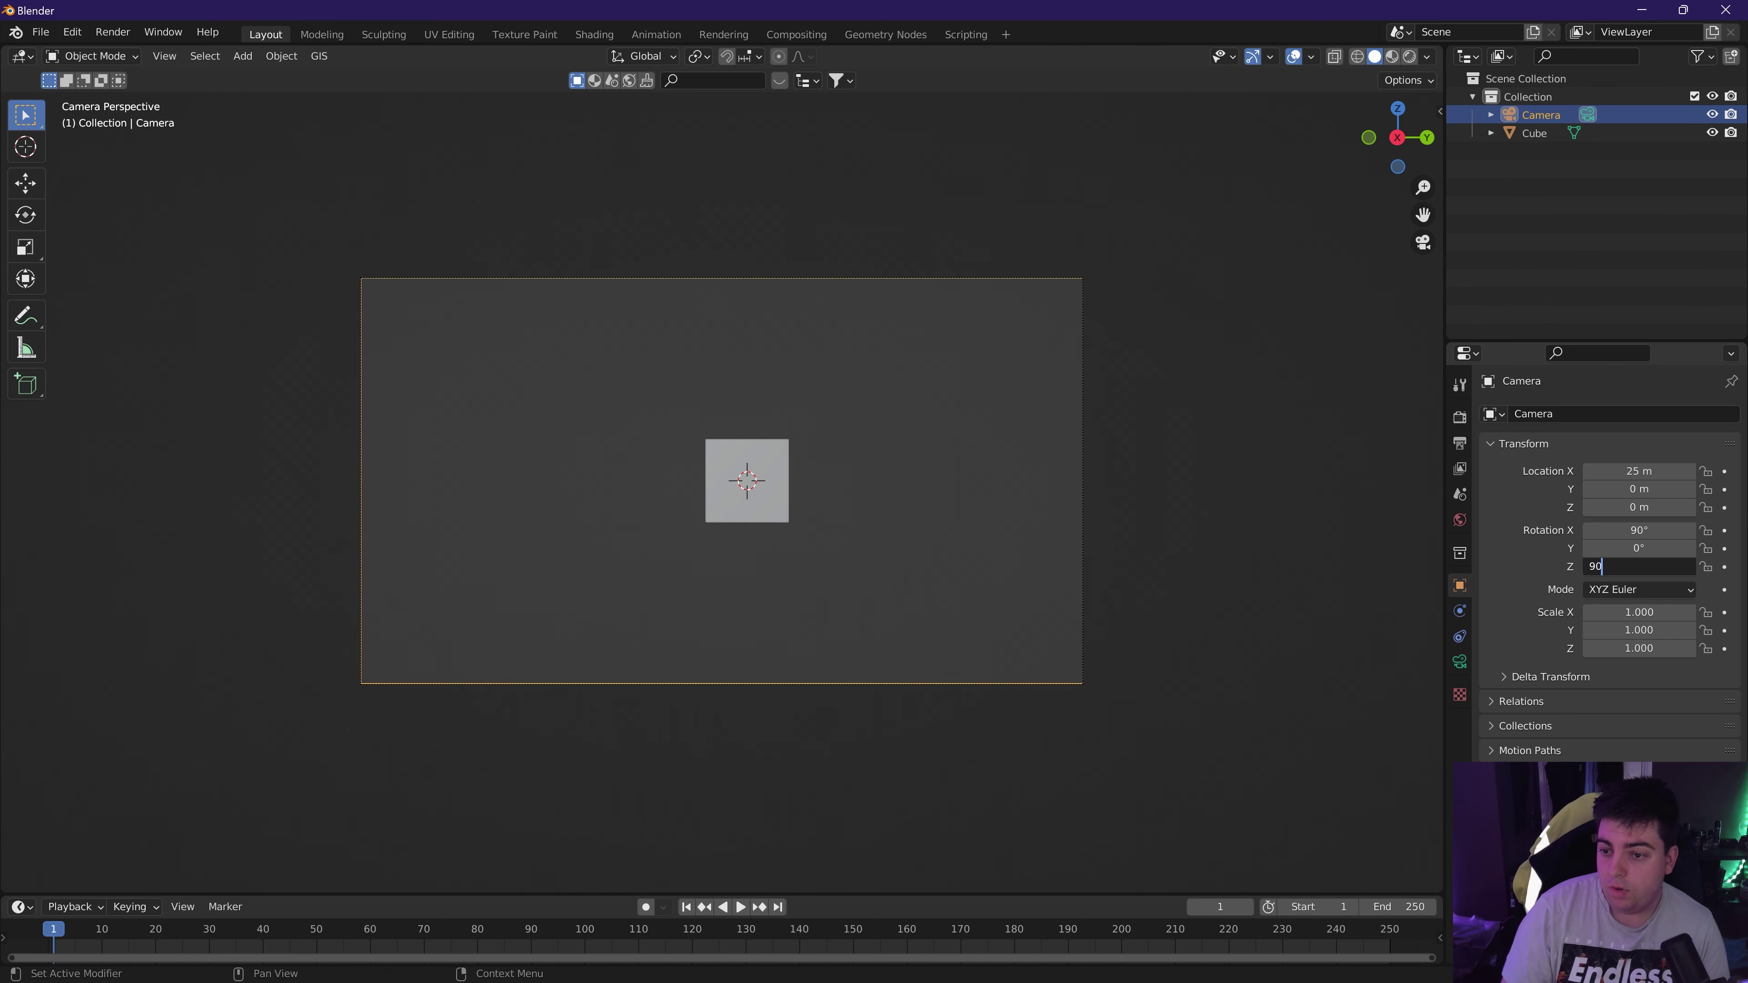
{"action": "key", "text": "Tab"}
{"action": "key", "text": "Return"}
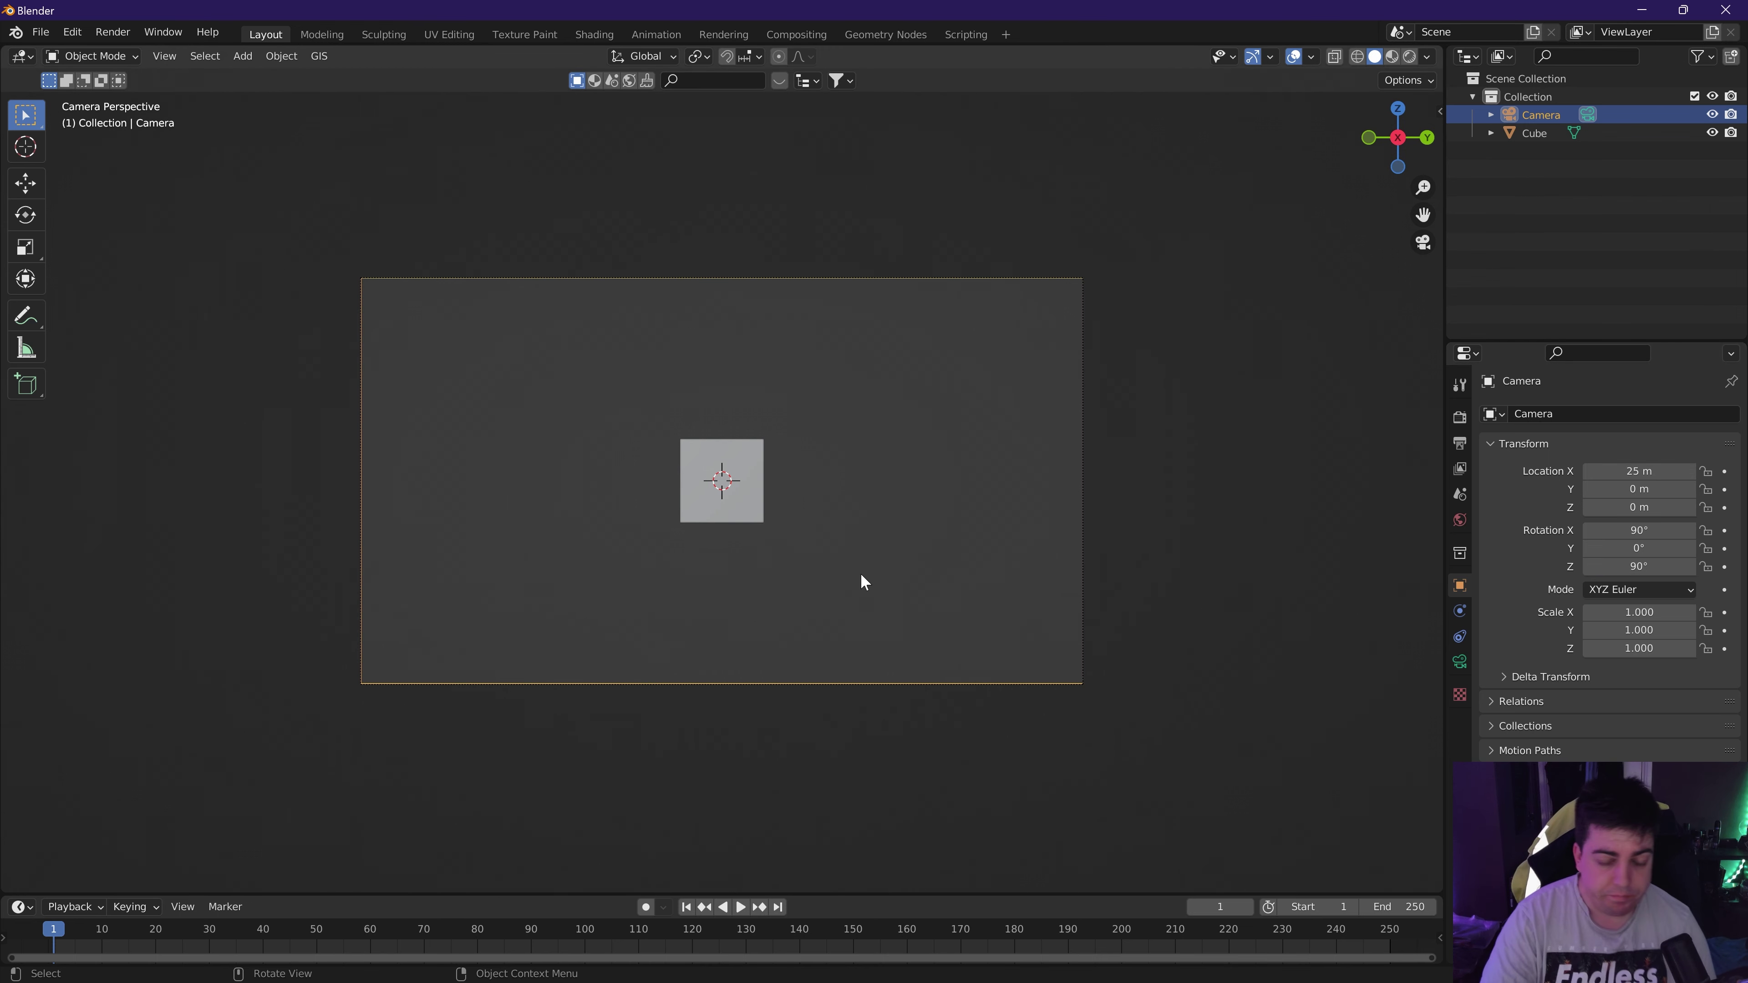
Switch the render engine to Cycles using GPU Compute.
{"action": "left_click", "coordinate": [1460, 418]}
{"action": "left_click", "coordinate": [1618, 412]}
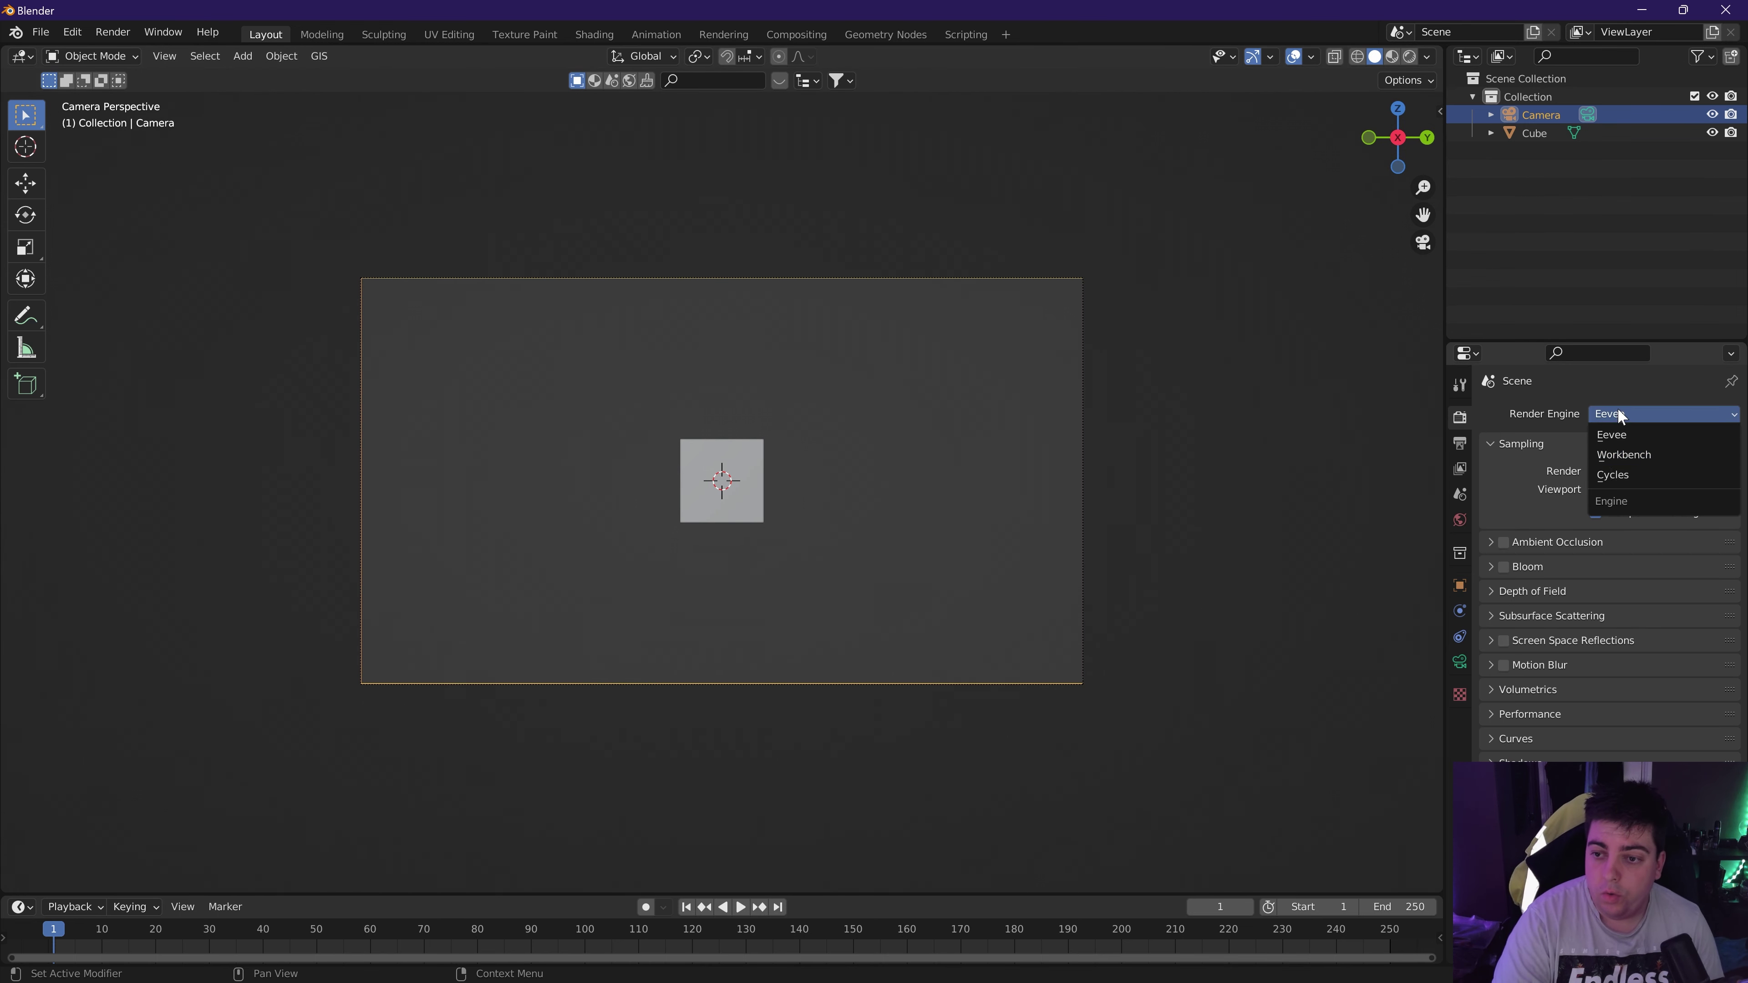
{"action": "left_click", "coordinate": [1609, 477]}
{"action": "left_click", "coordinate": [1617, 459]}
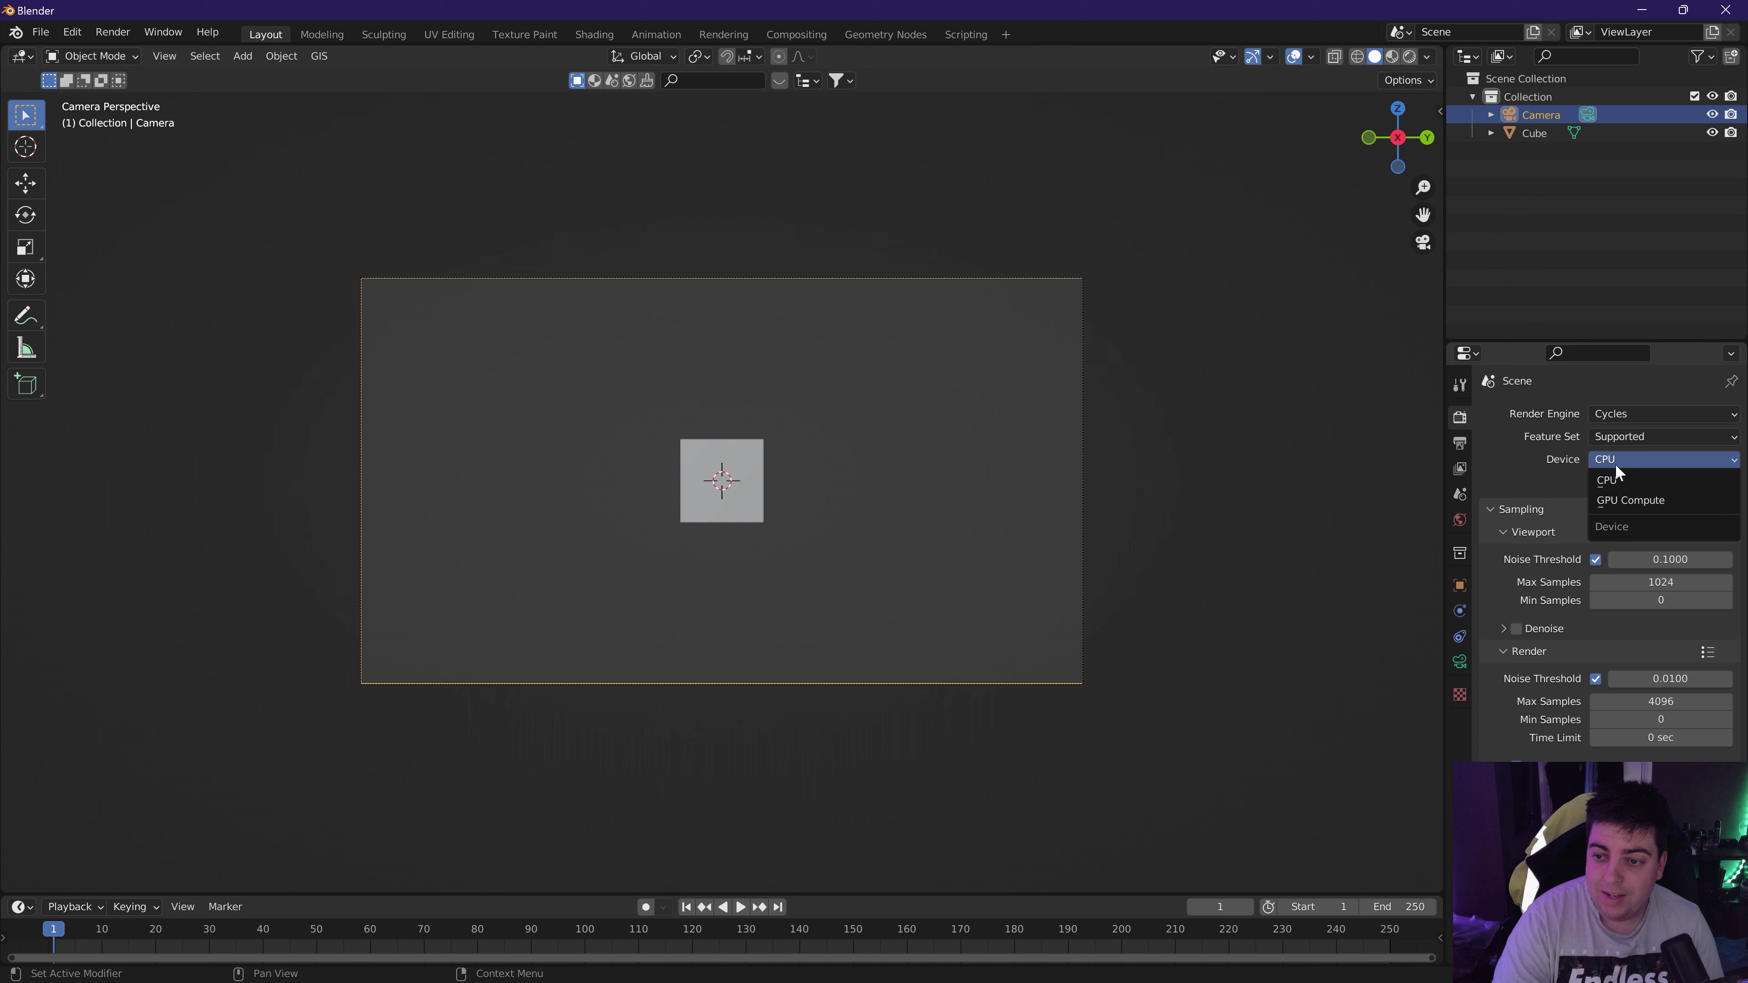
{"action": "left_click", "coordinate": [1618, 497]}
Limit viewport samples to 50 and render samples to 300.
{"action": "left_click", "coordinate": [1624, 559]}
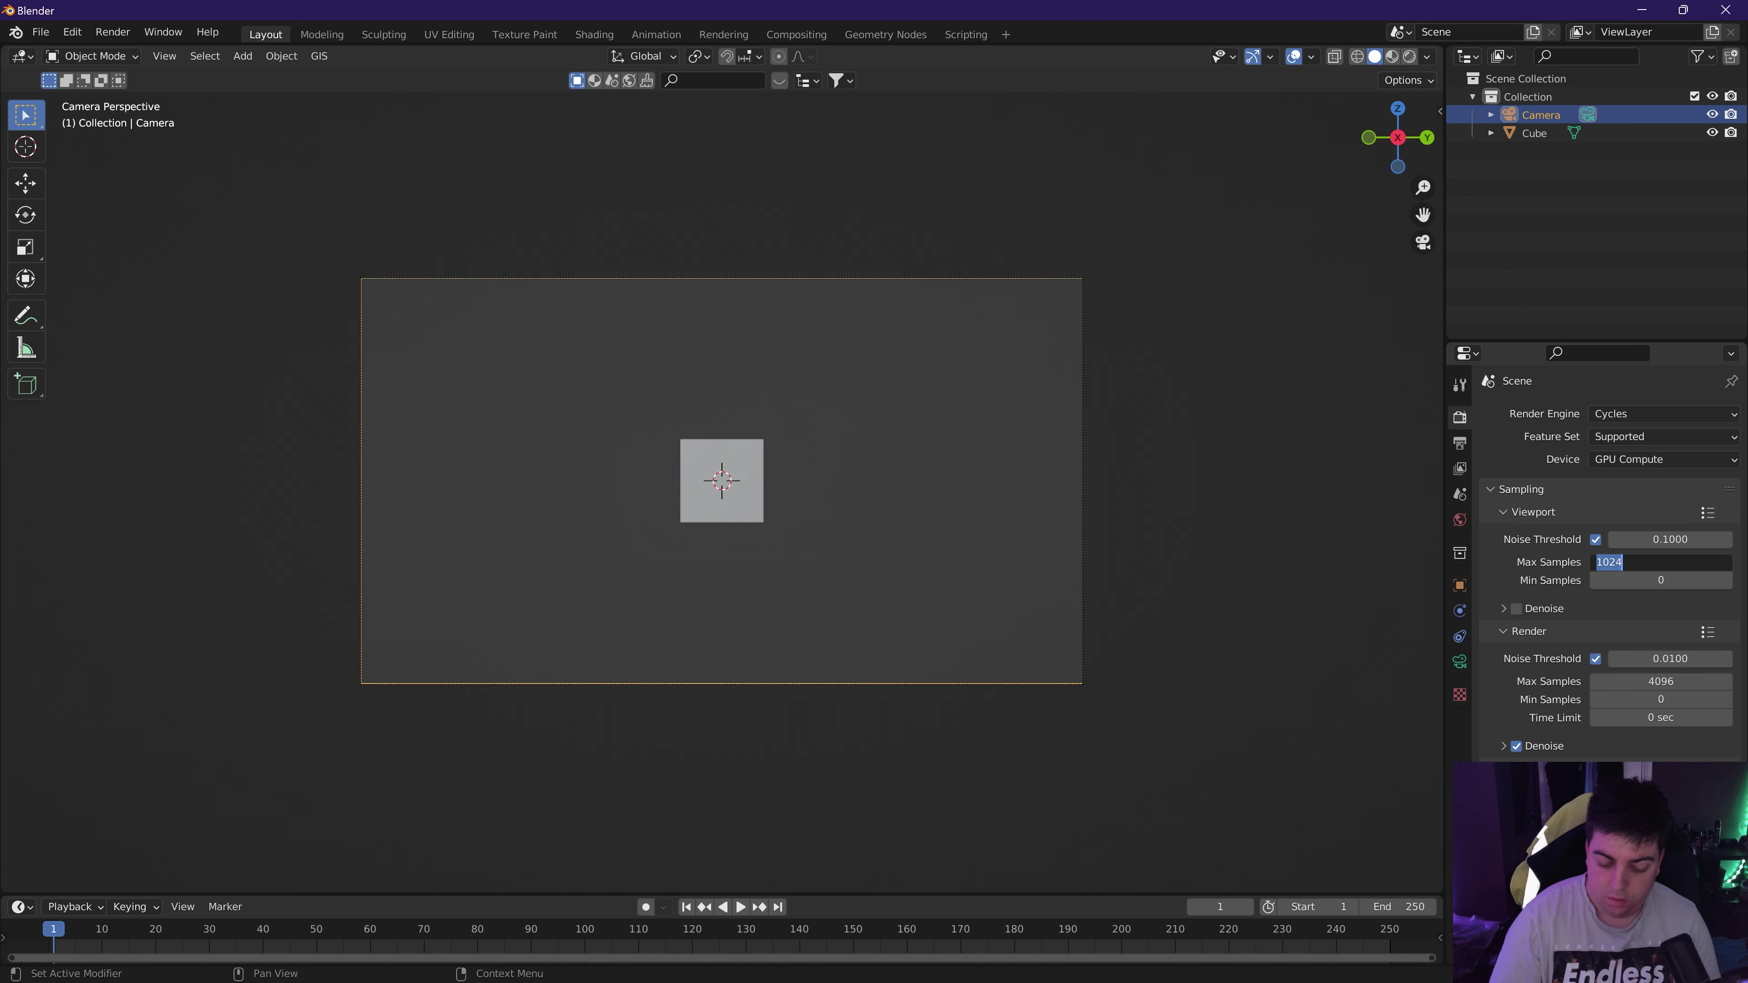
{"action": "type", "text": "50"}
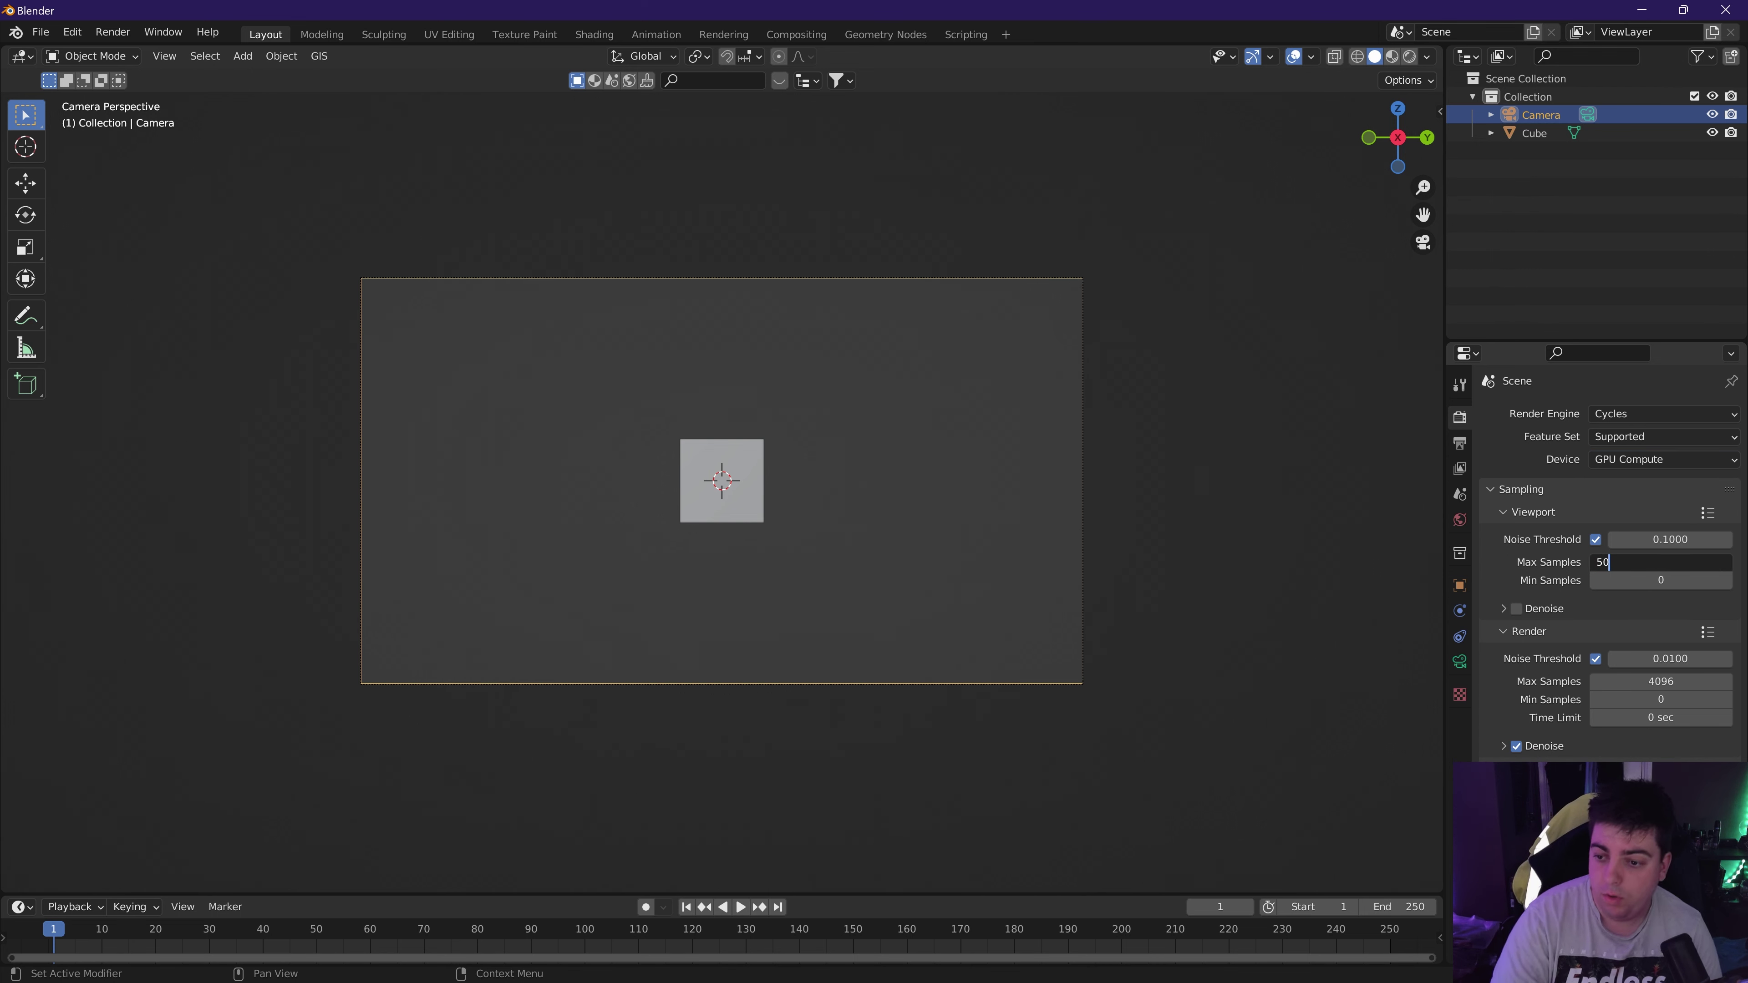
{"action": "left_click", "coordinate": [1660, 681]}
{"action": "type", "text": "30"}
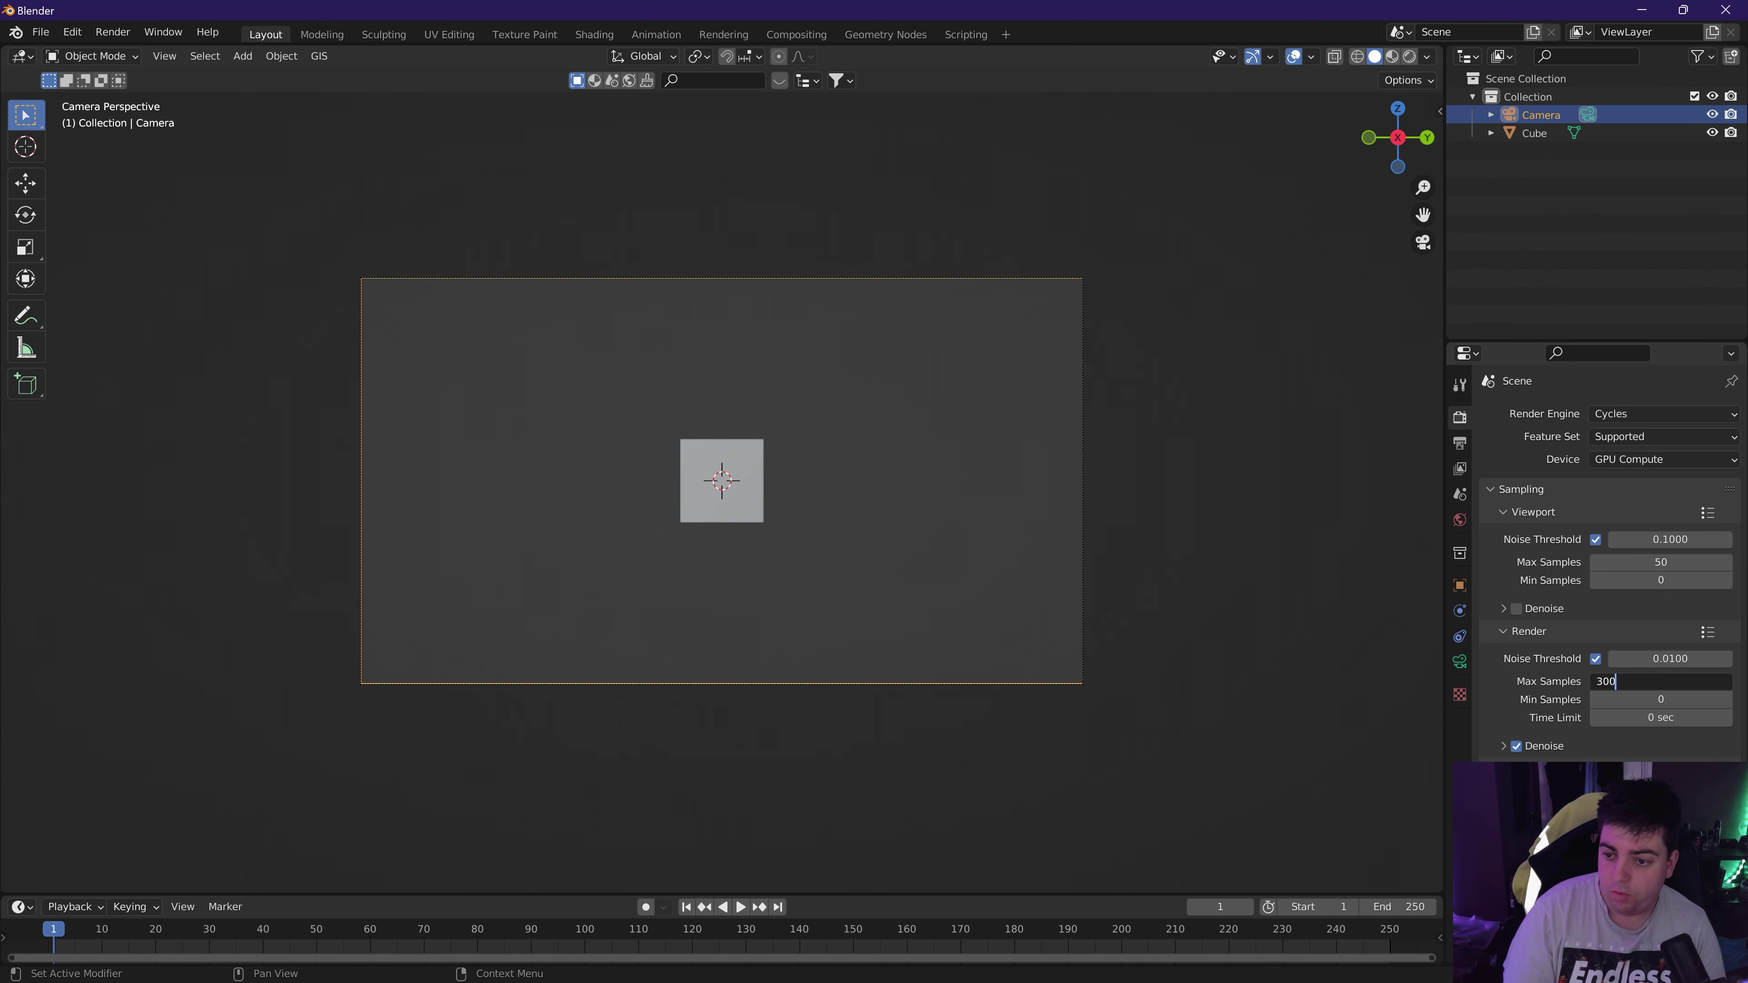
{"action": "type", "text": "0"}
{"action": "key", "text": "Return"}
{"action": "left_click", "coordinate": [1243, 637]}
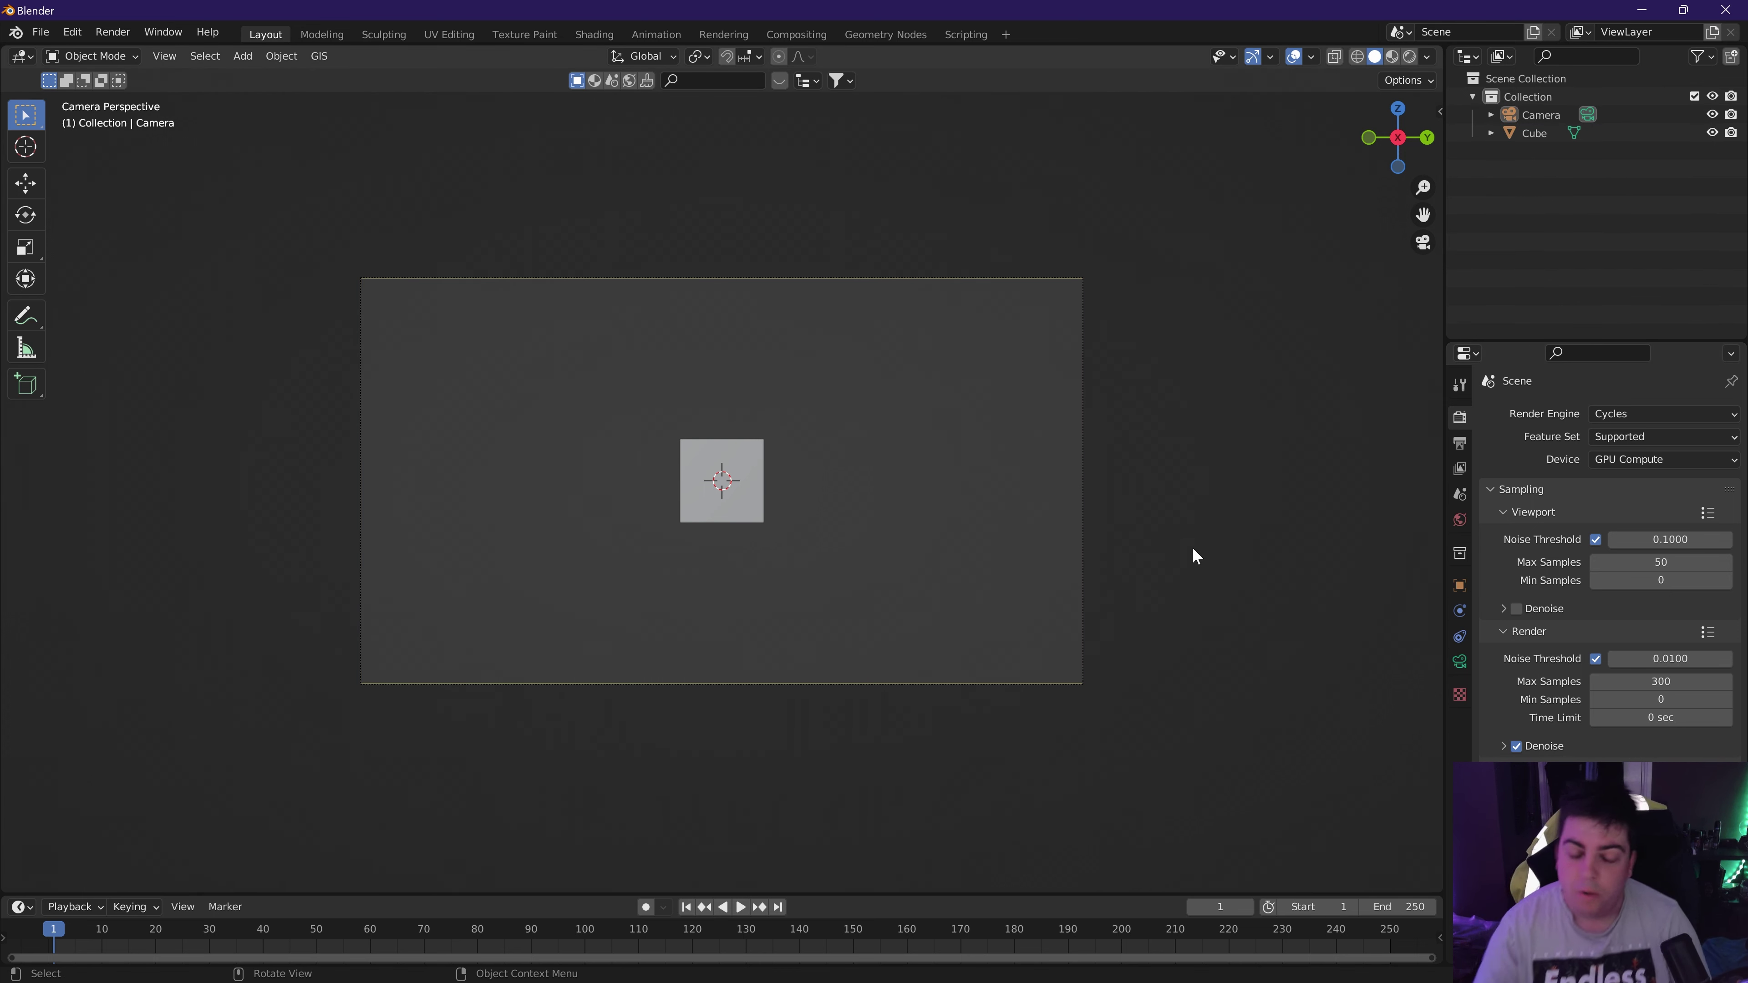
{"action": "key", "text": "KP_0"}
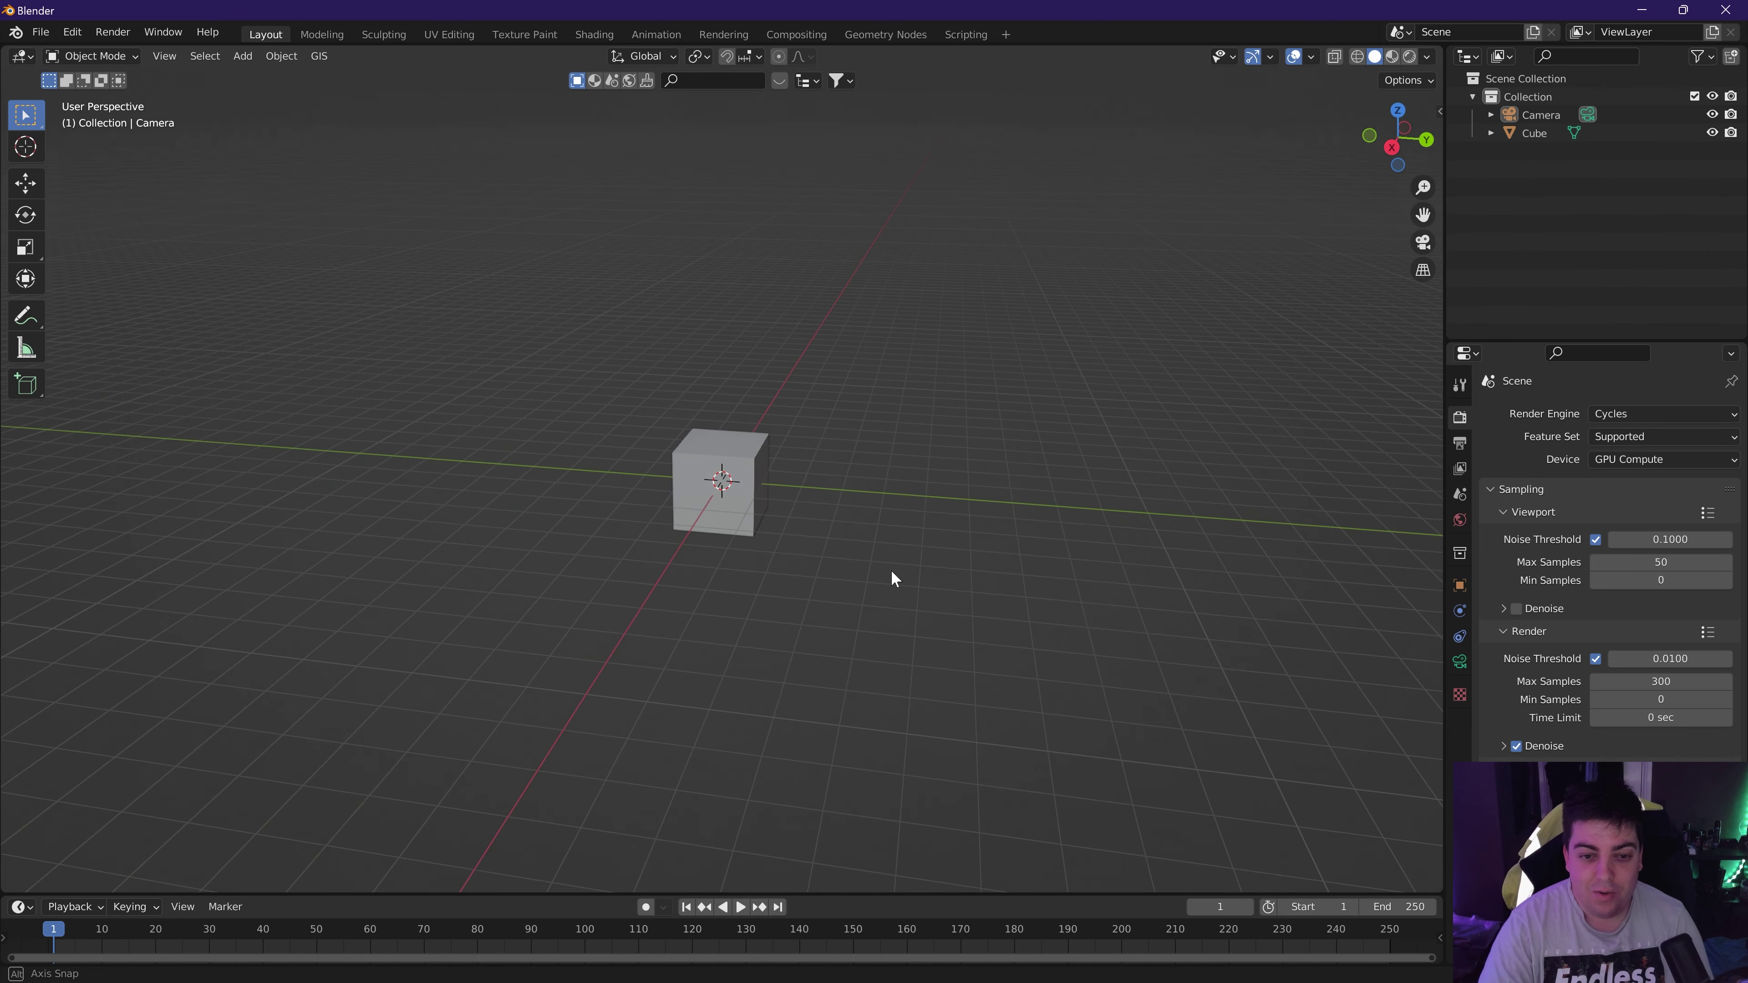
Add a torus around the cube with 128 major and minor segments.
{"action": "key", "text": "shift+a"}
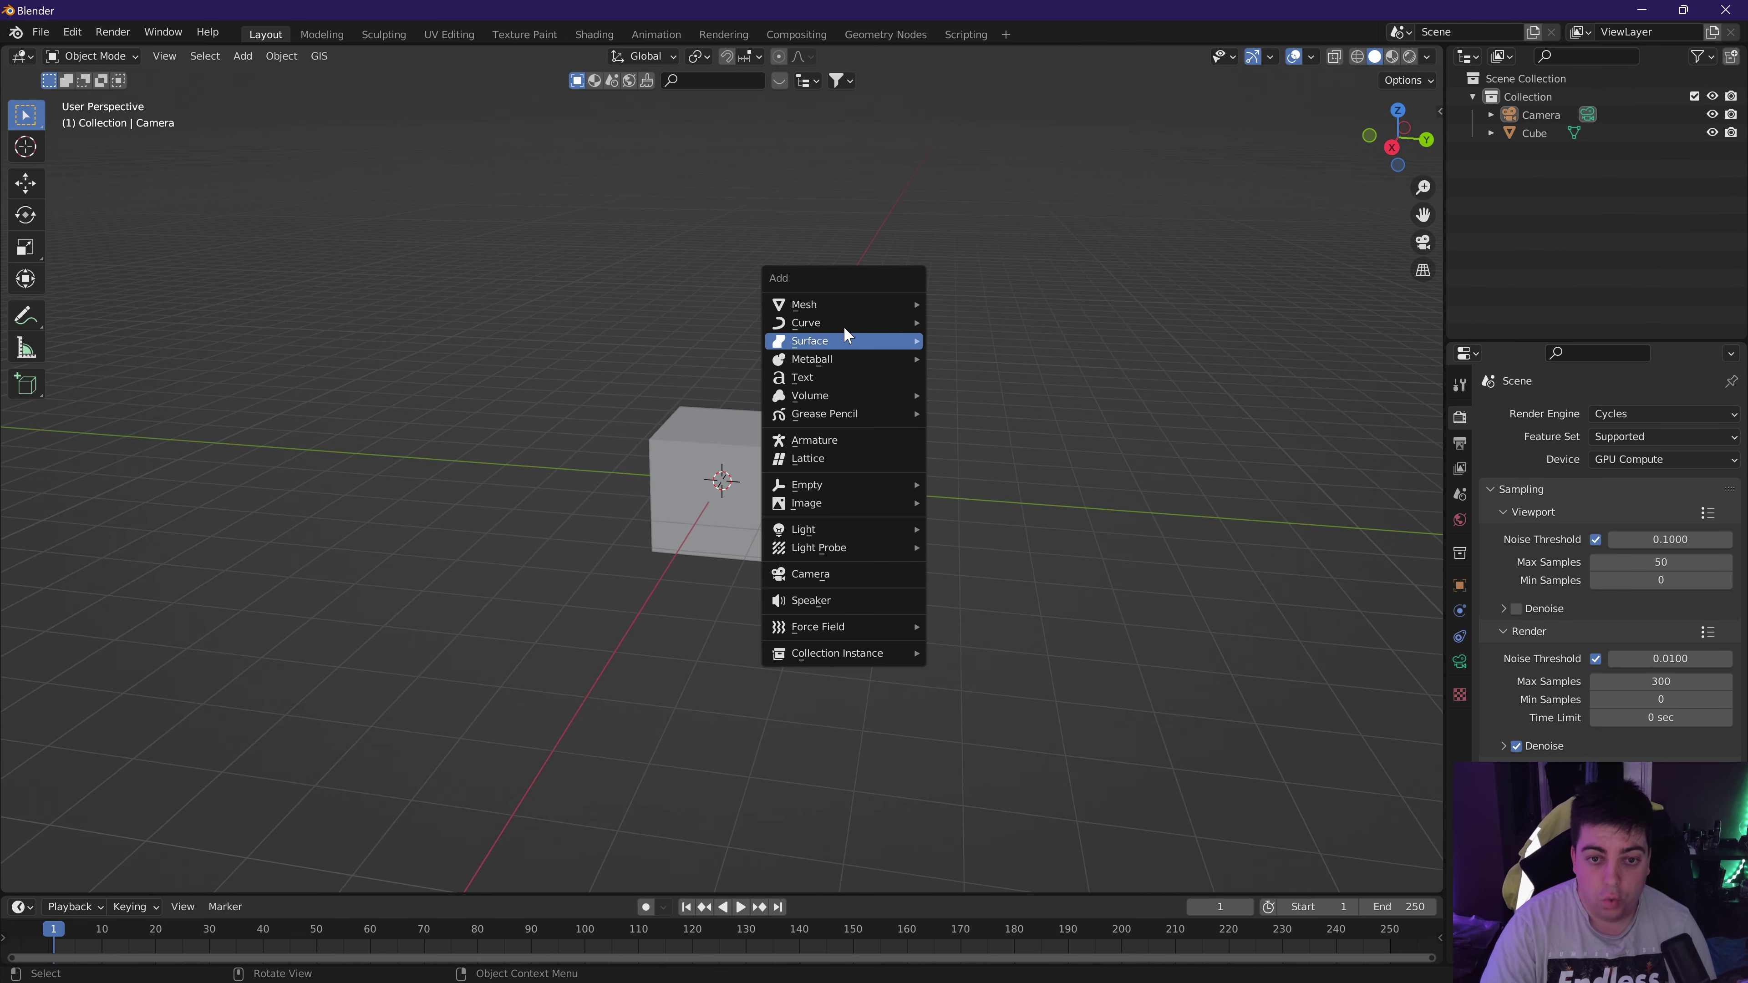
{"action": "mouse_move", "coordinate": [824, 305]}
{"action": "left_click", "coordinate": [1004, 430]}
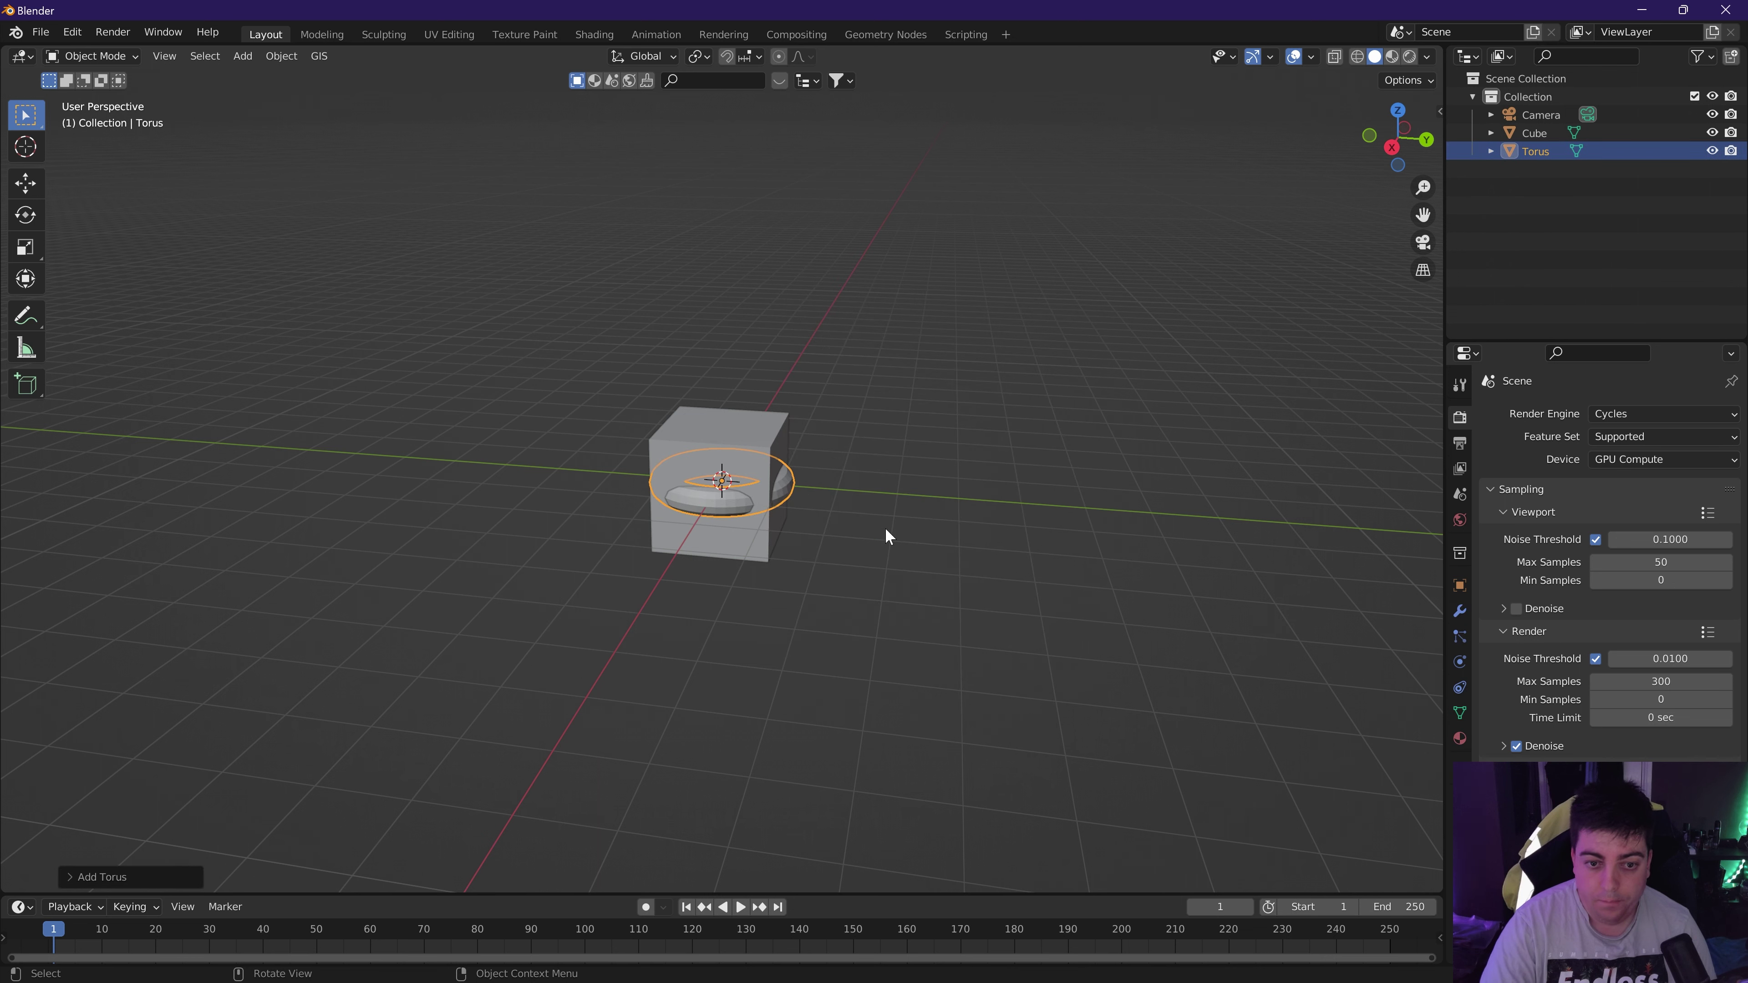
{"action": "left_click", "coordinate": [74, 881]}
{"action": "left_click", "coordinate": [227, 624]}
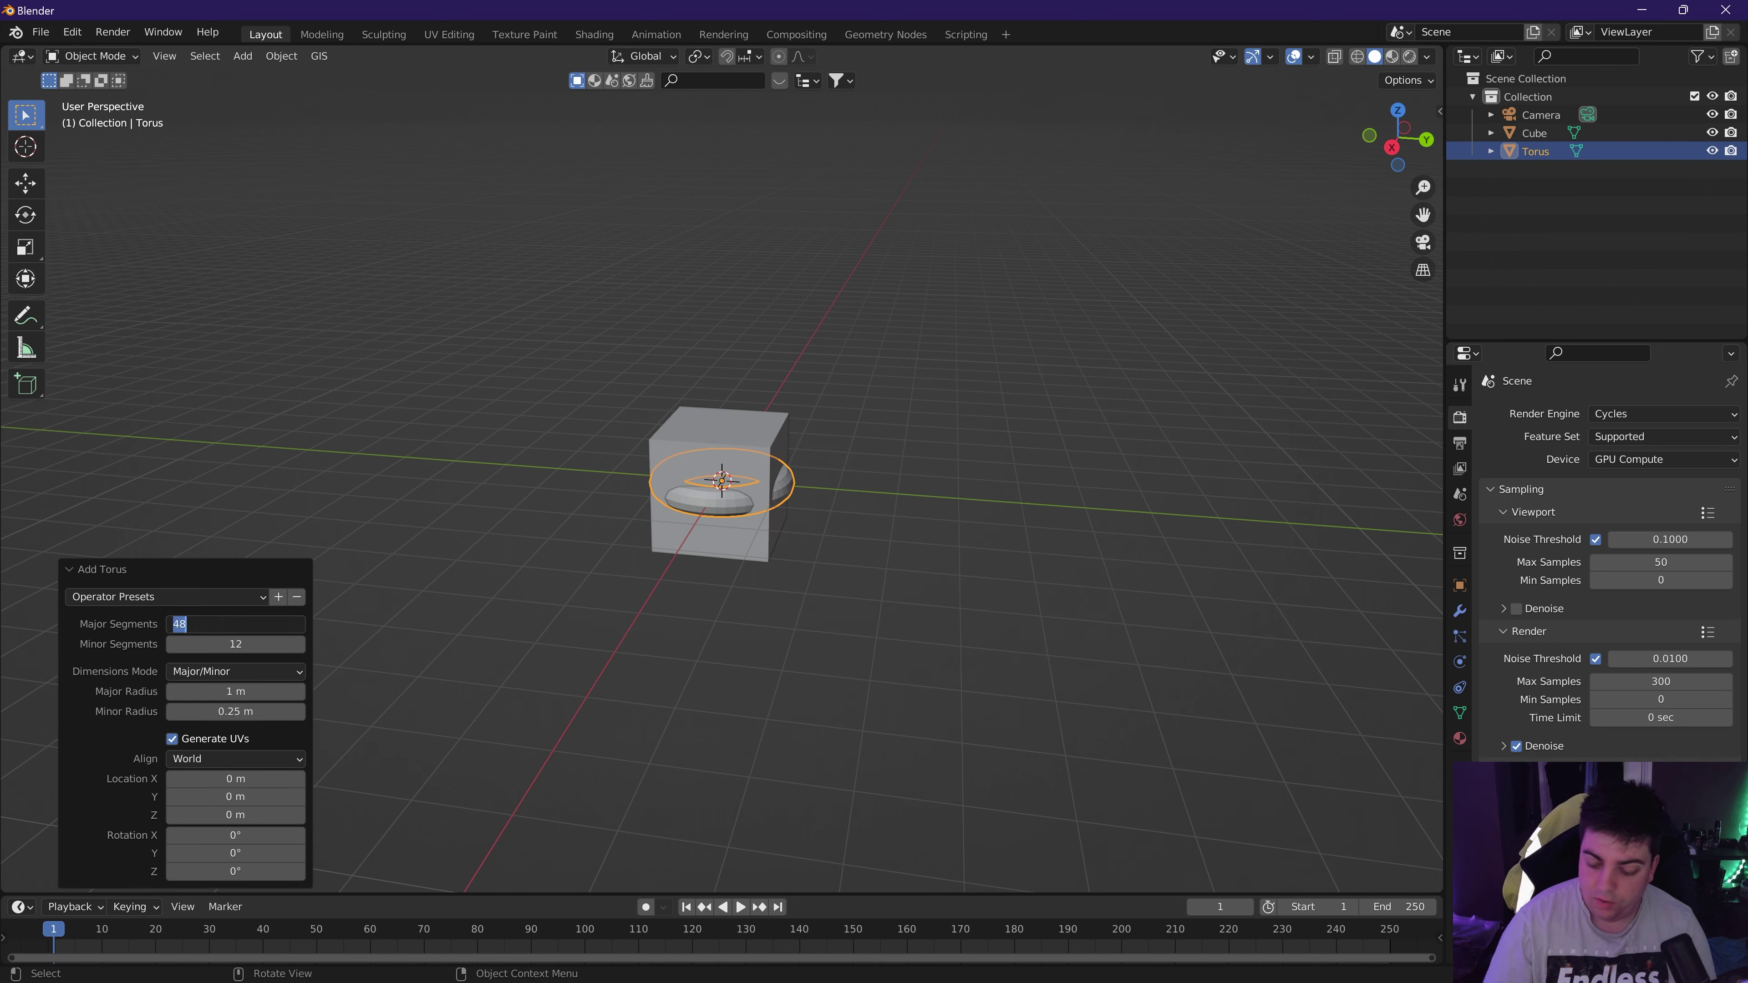
{"action": "type", "text": "12"}
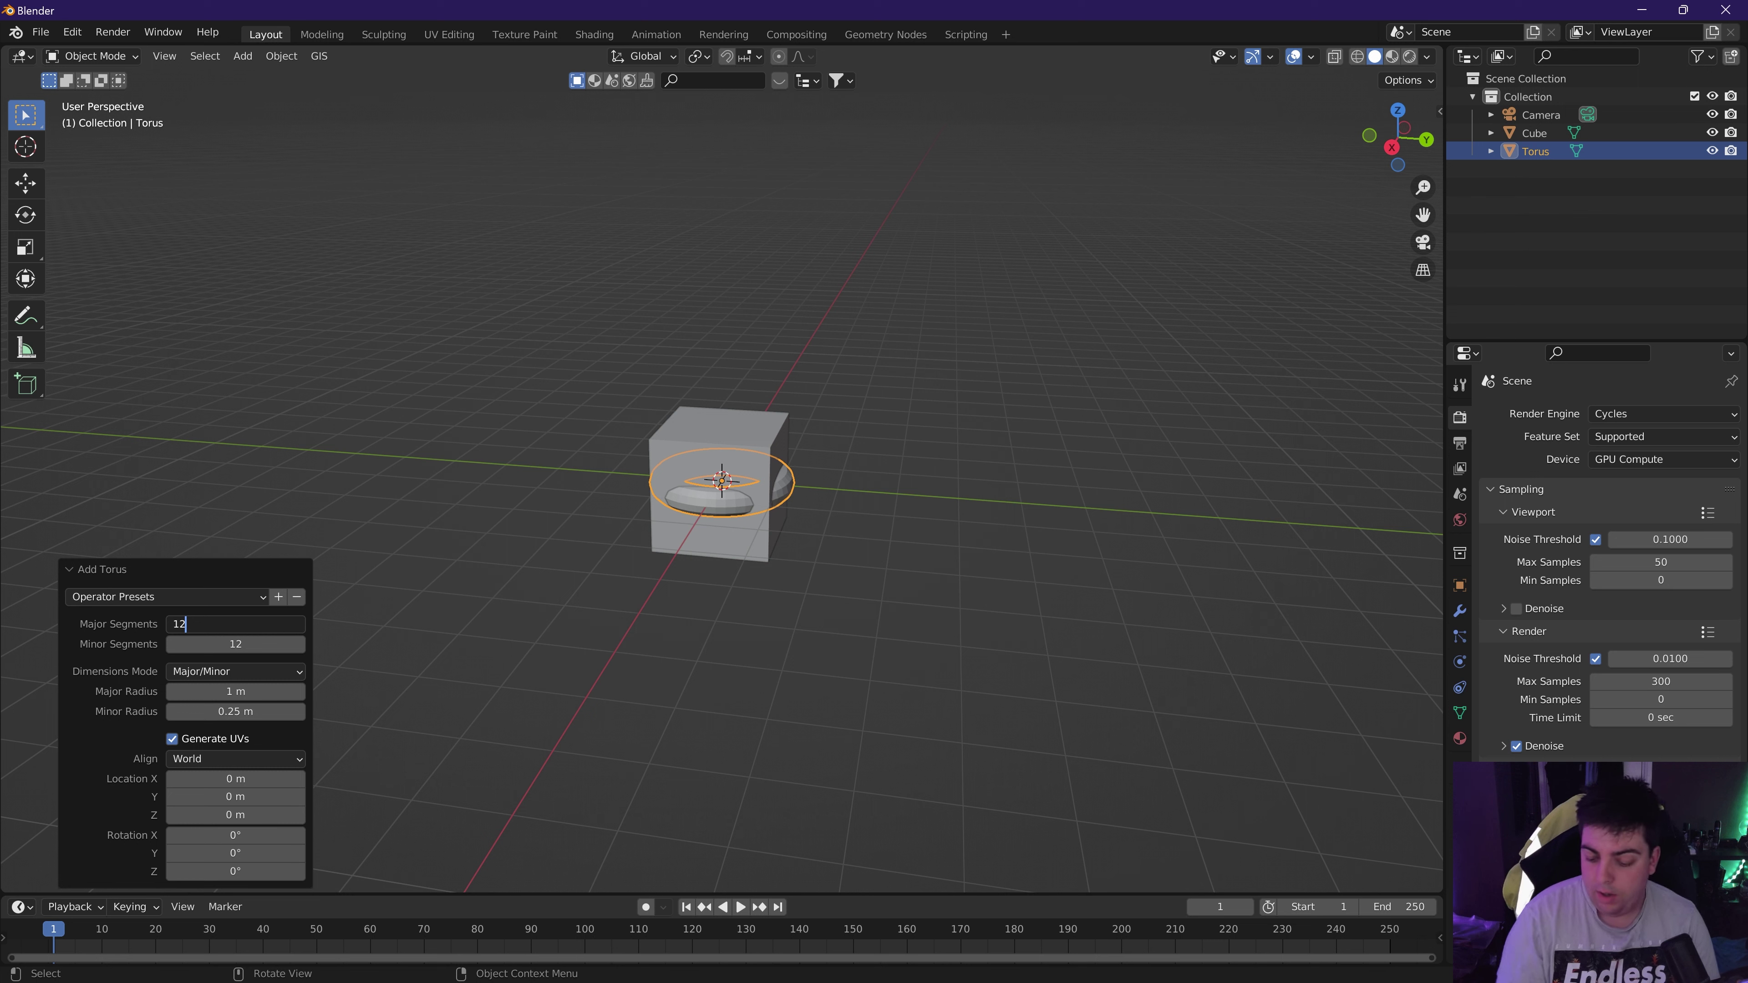
{"action": "type", "text": "8"}
{"action": "key", "text": "Tab"}
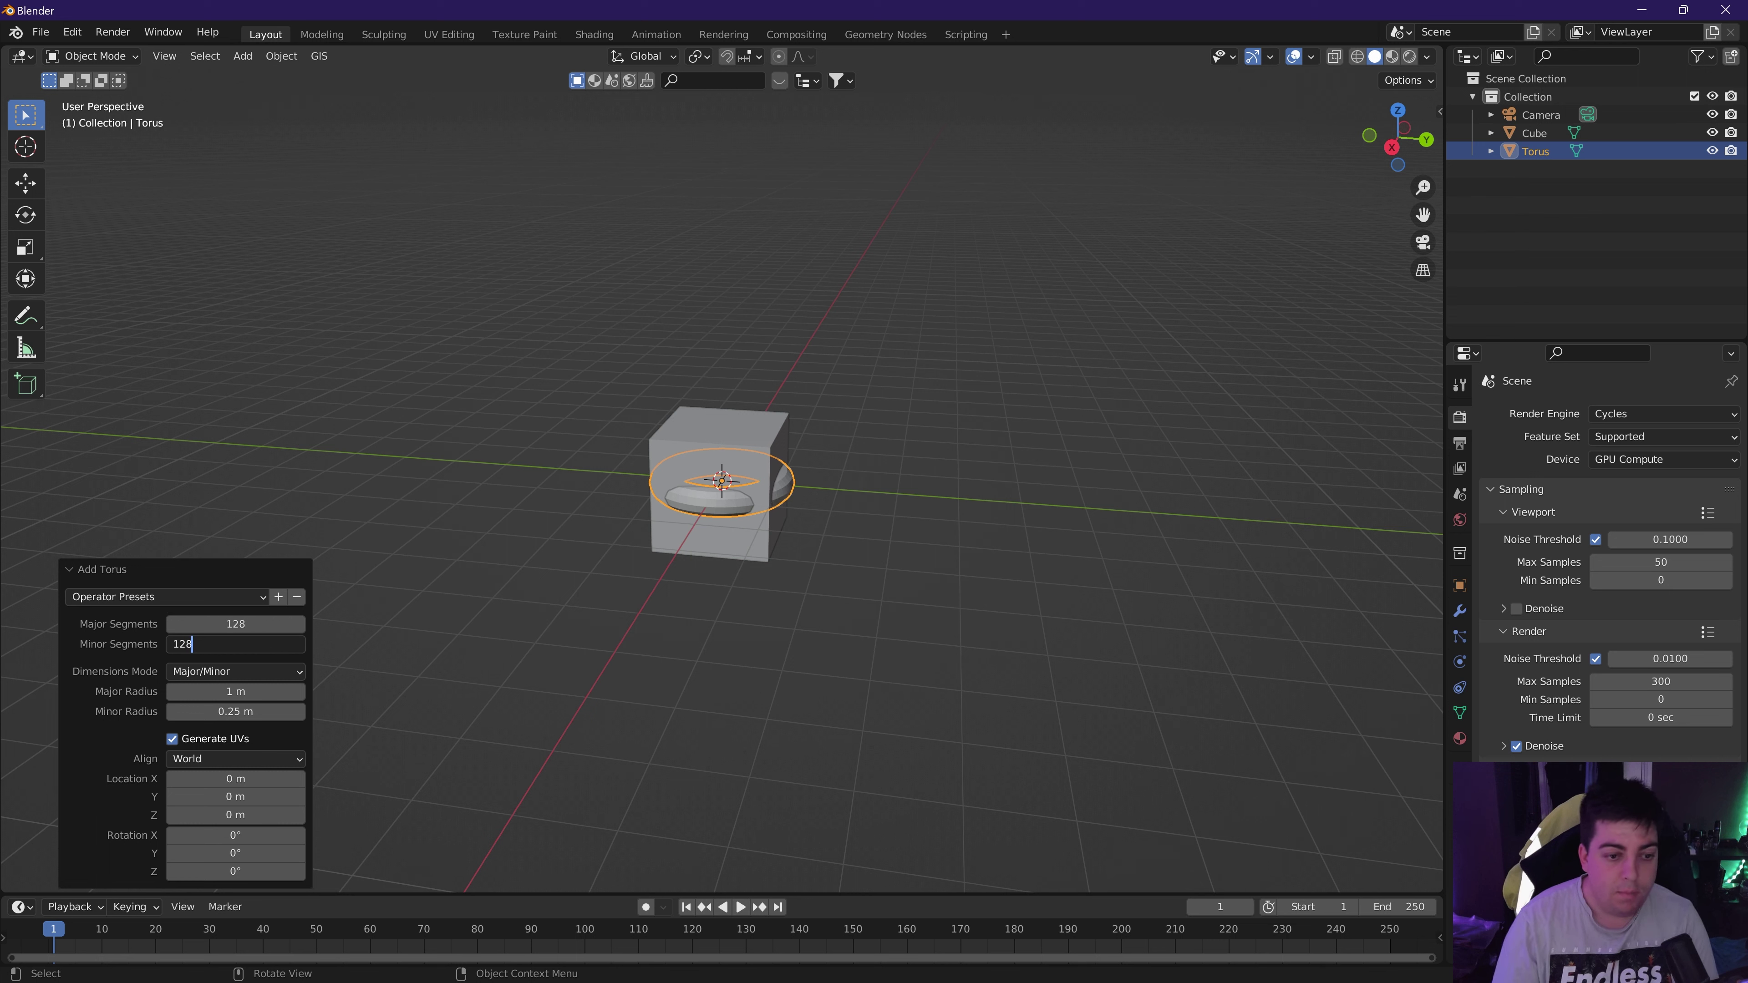
{"action": "type", "text": "128"}
{"action": "key", "text": "Return"}
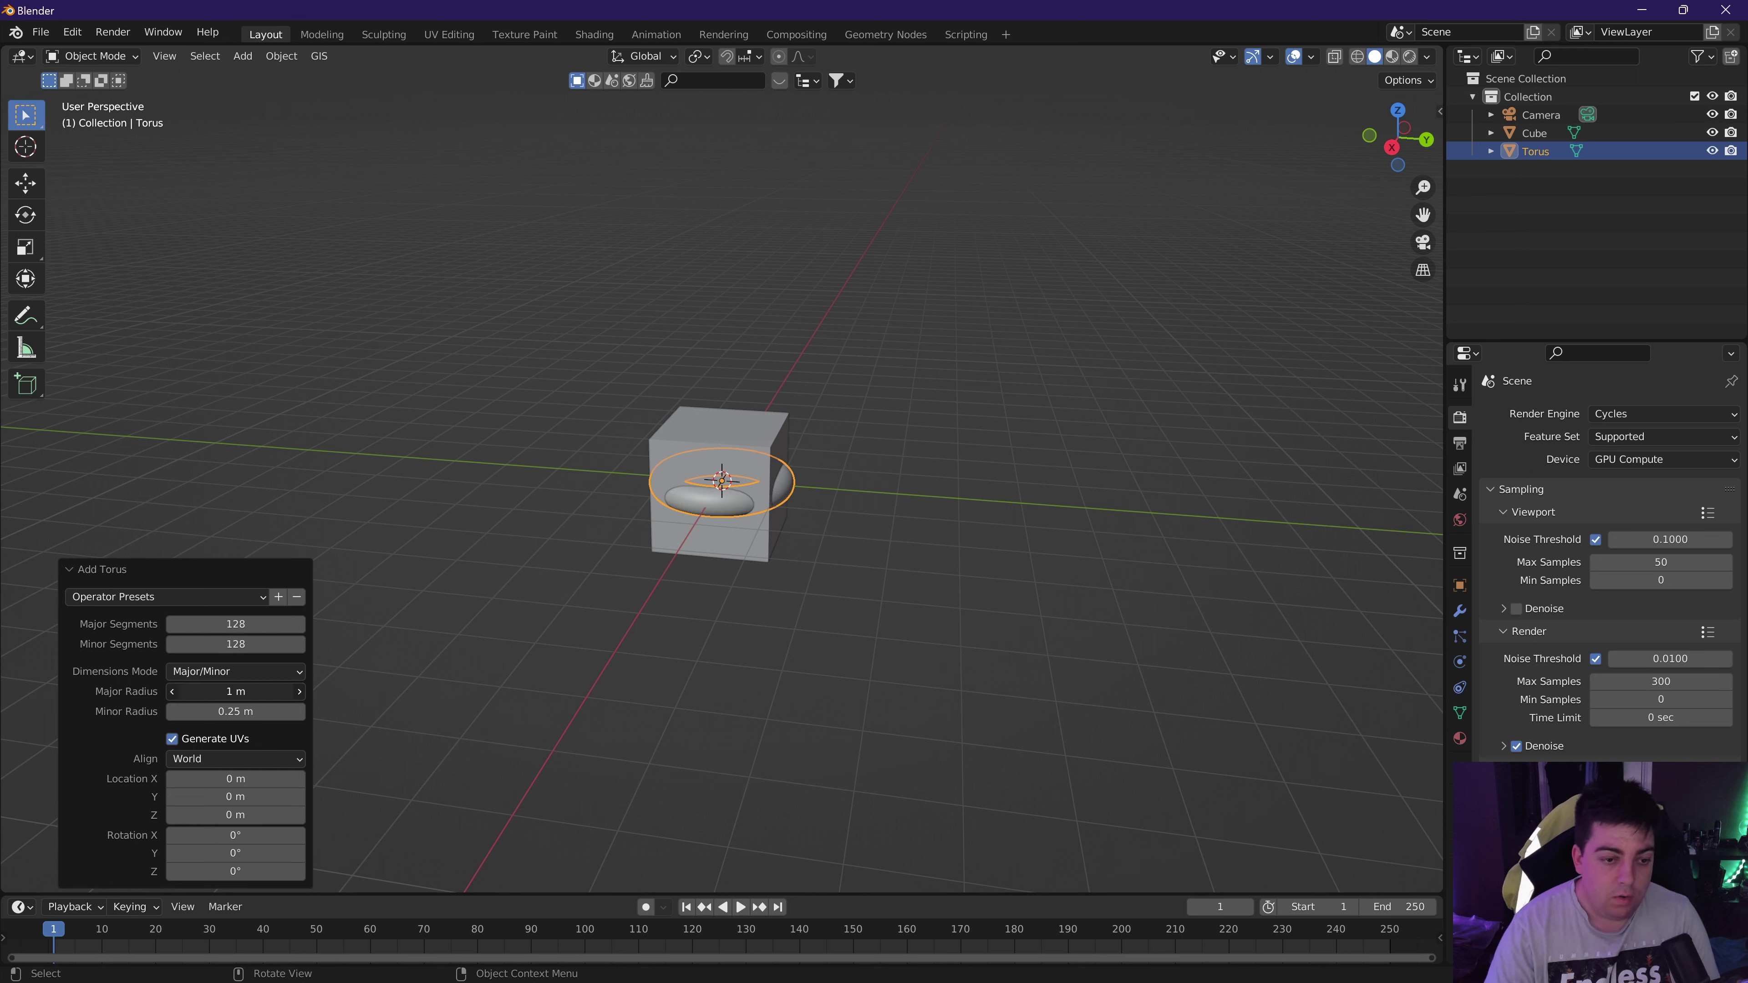
Set the torus major radius to 3 m and minor radius to 0.08 m.
{"action": "left_click_drag", "start_coordinate": [235, 692], "coordinate": [331, 692]}
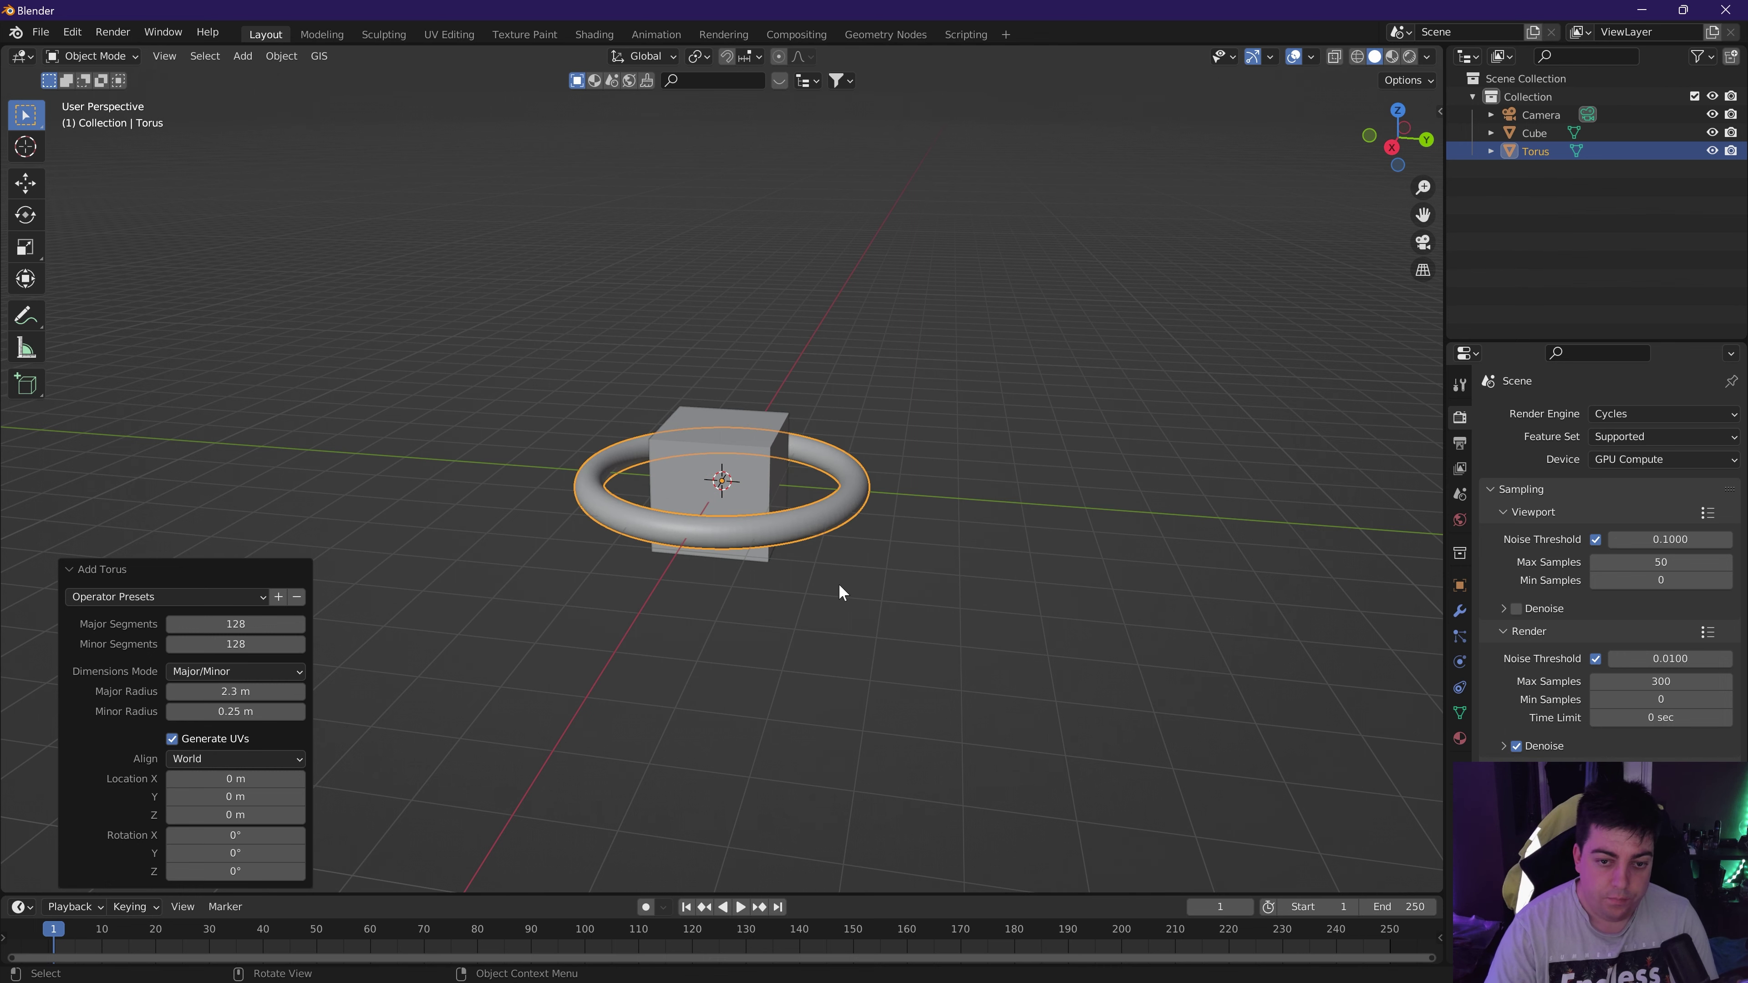
{"action": "middle_click_drag", "start_coordinate": [839, 594], "coordinate": [593, 680]}
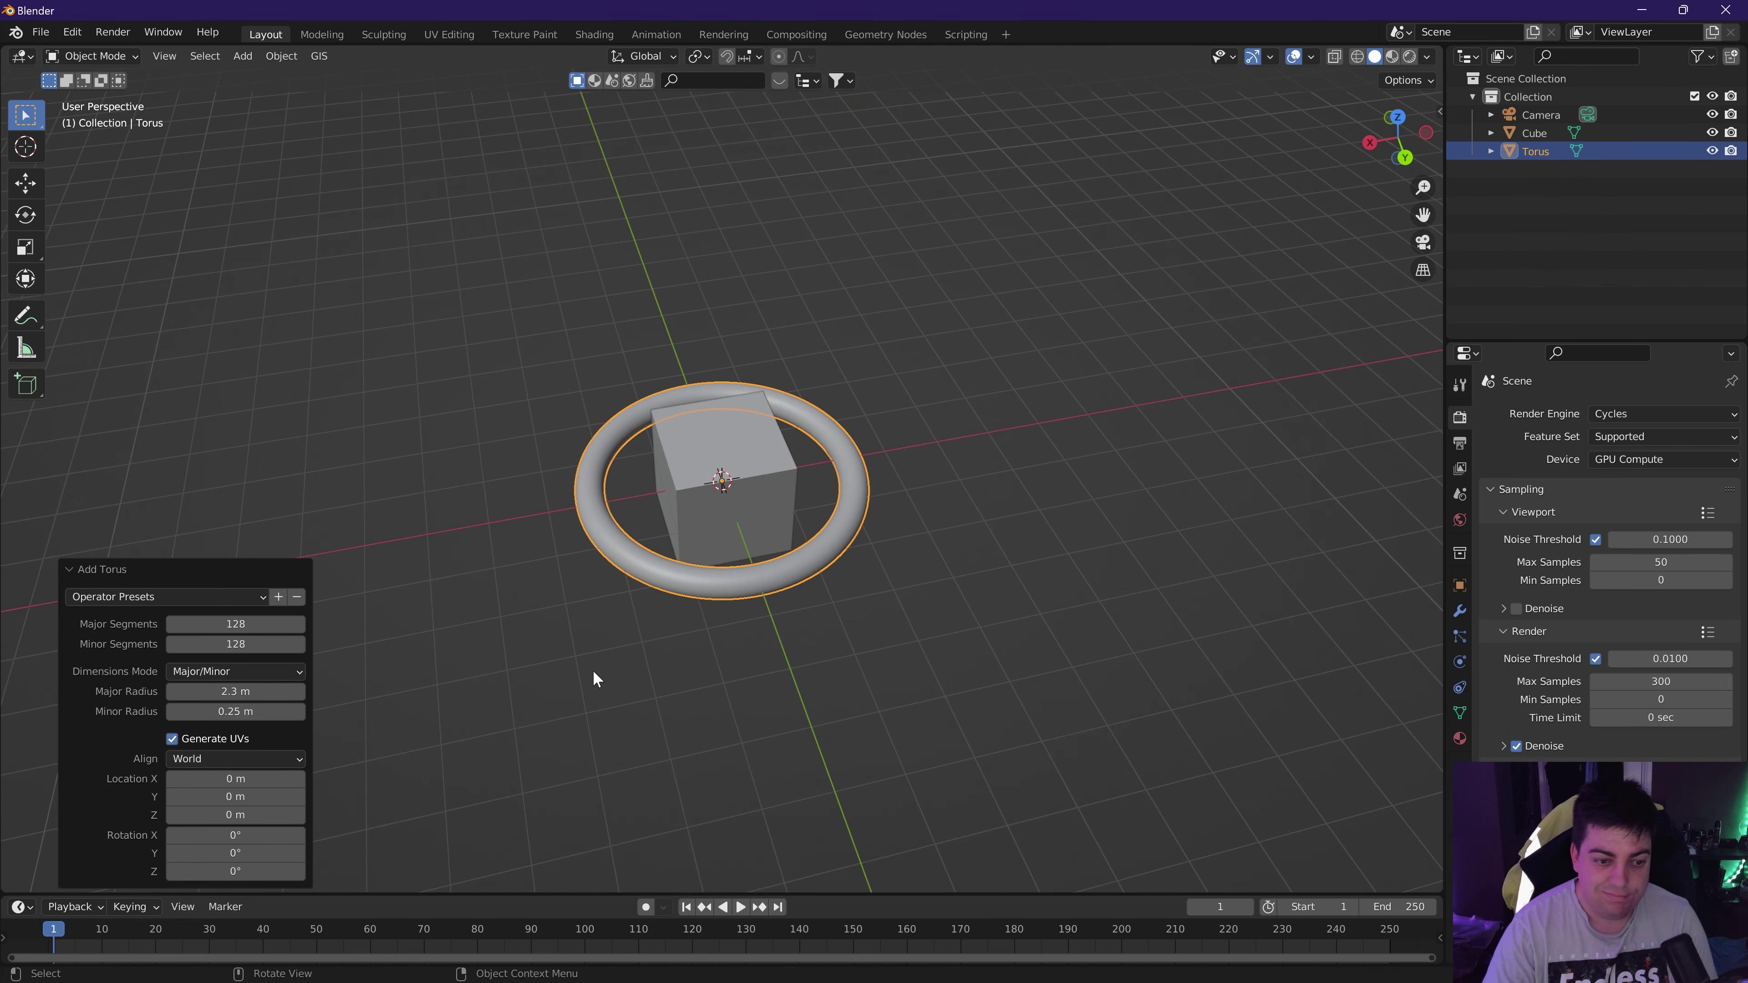
{"action": "left_click", "coordinate": [227, 691]}
{"action": "type", "text": "3"}
{"action": "key", "text": "Tab"}
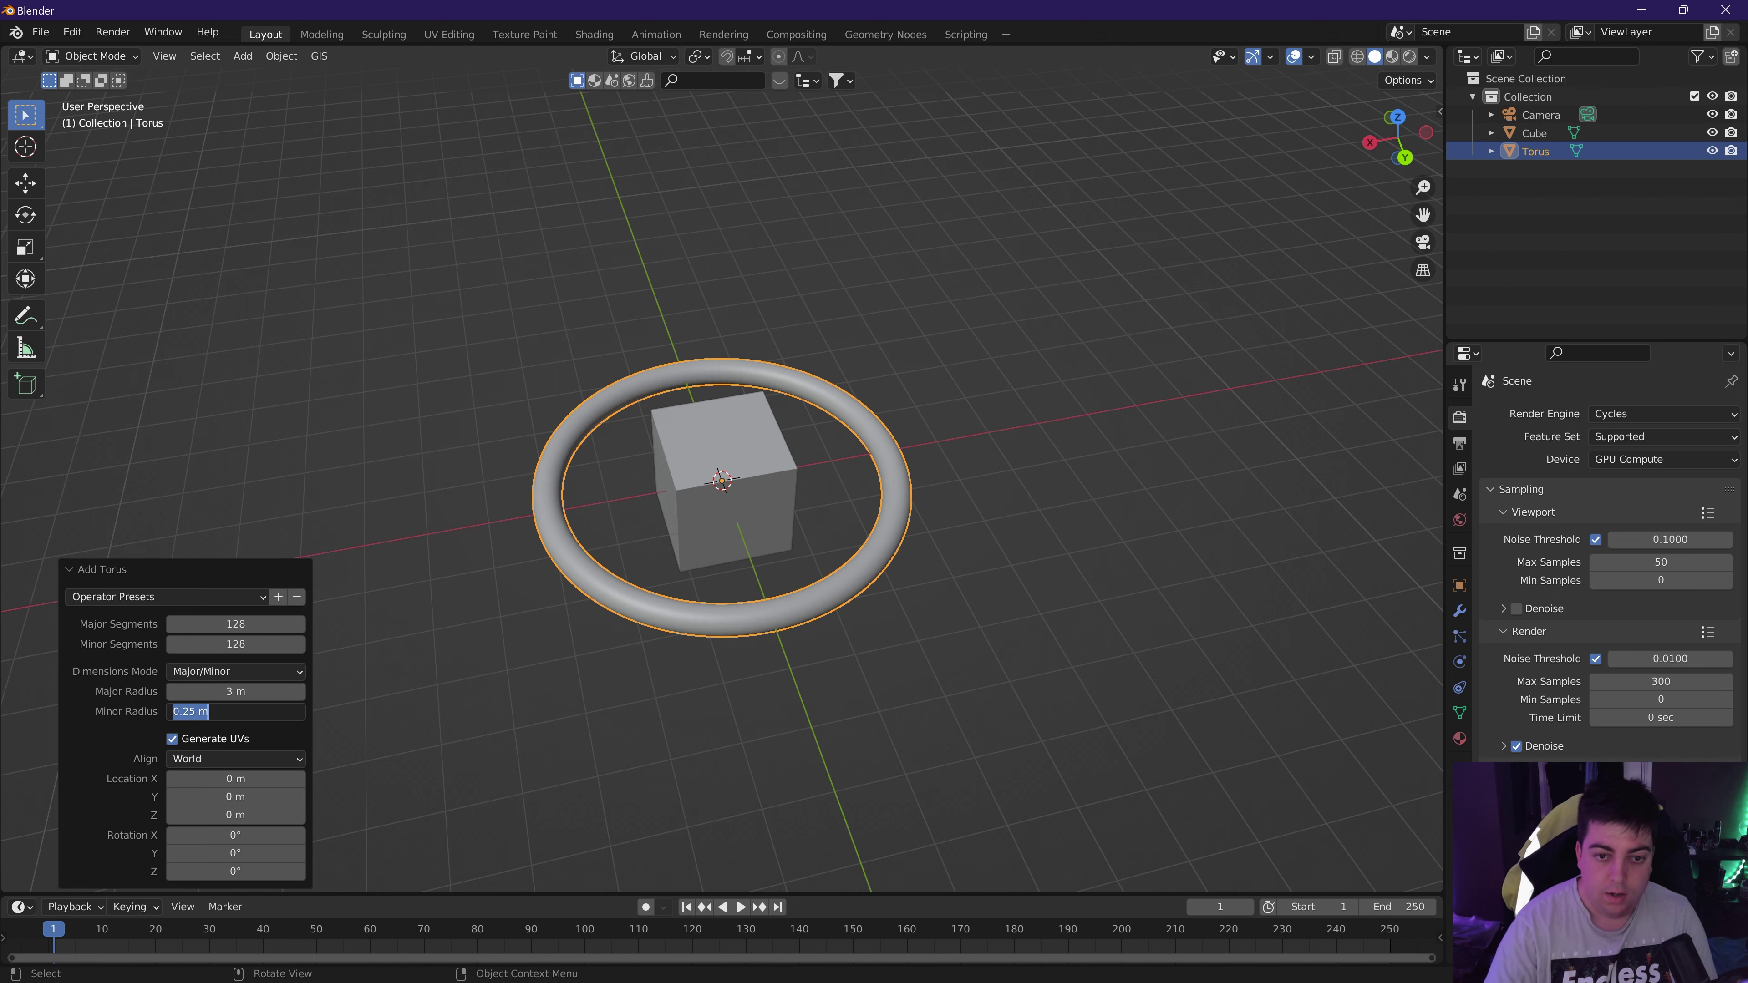
{"action": "type", "text": "0.08"}
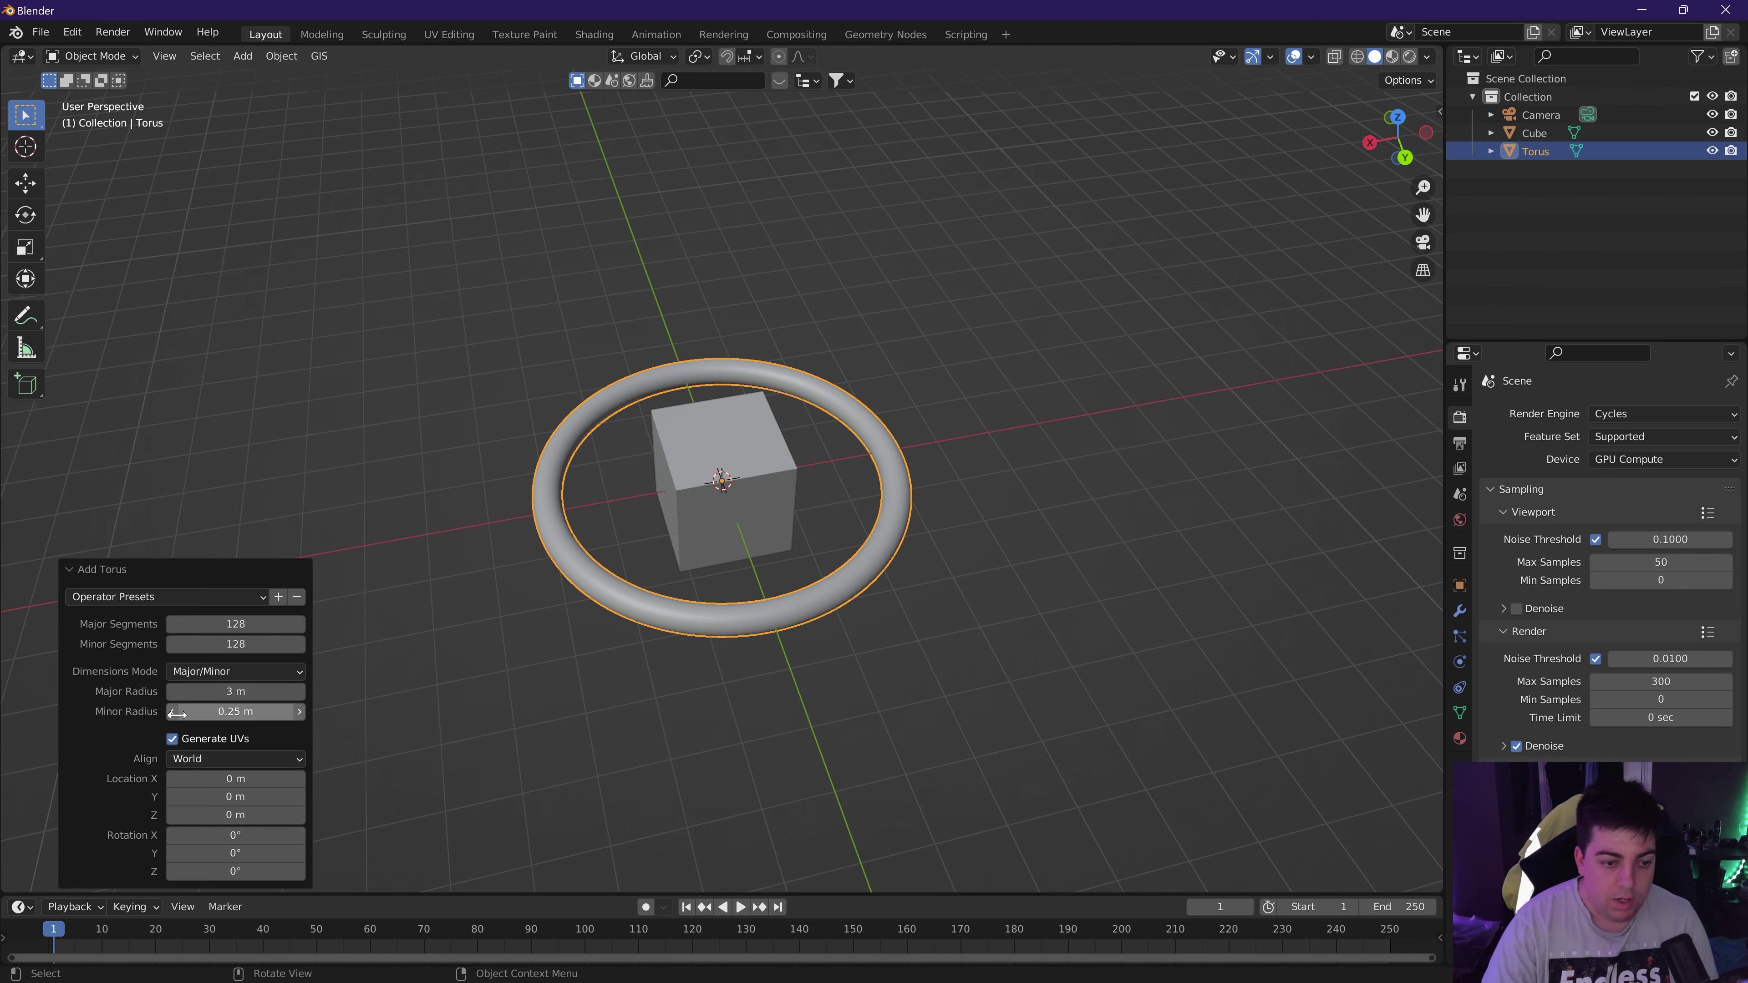
{"action": "key", "text": "Return"}
Change the torus minor radius to 0.1 m.
{"action": "left_click", "coordinate": [172, 711]}
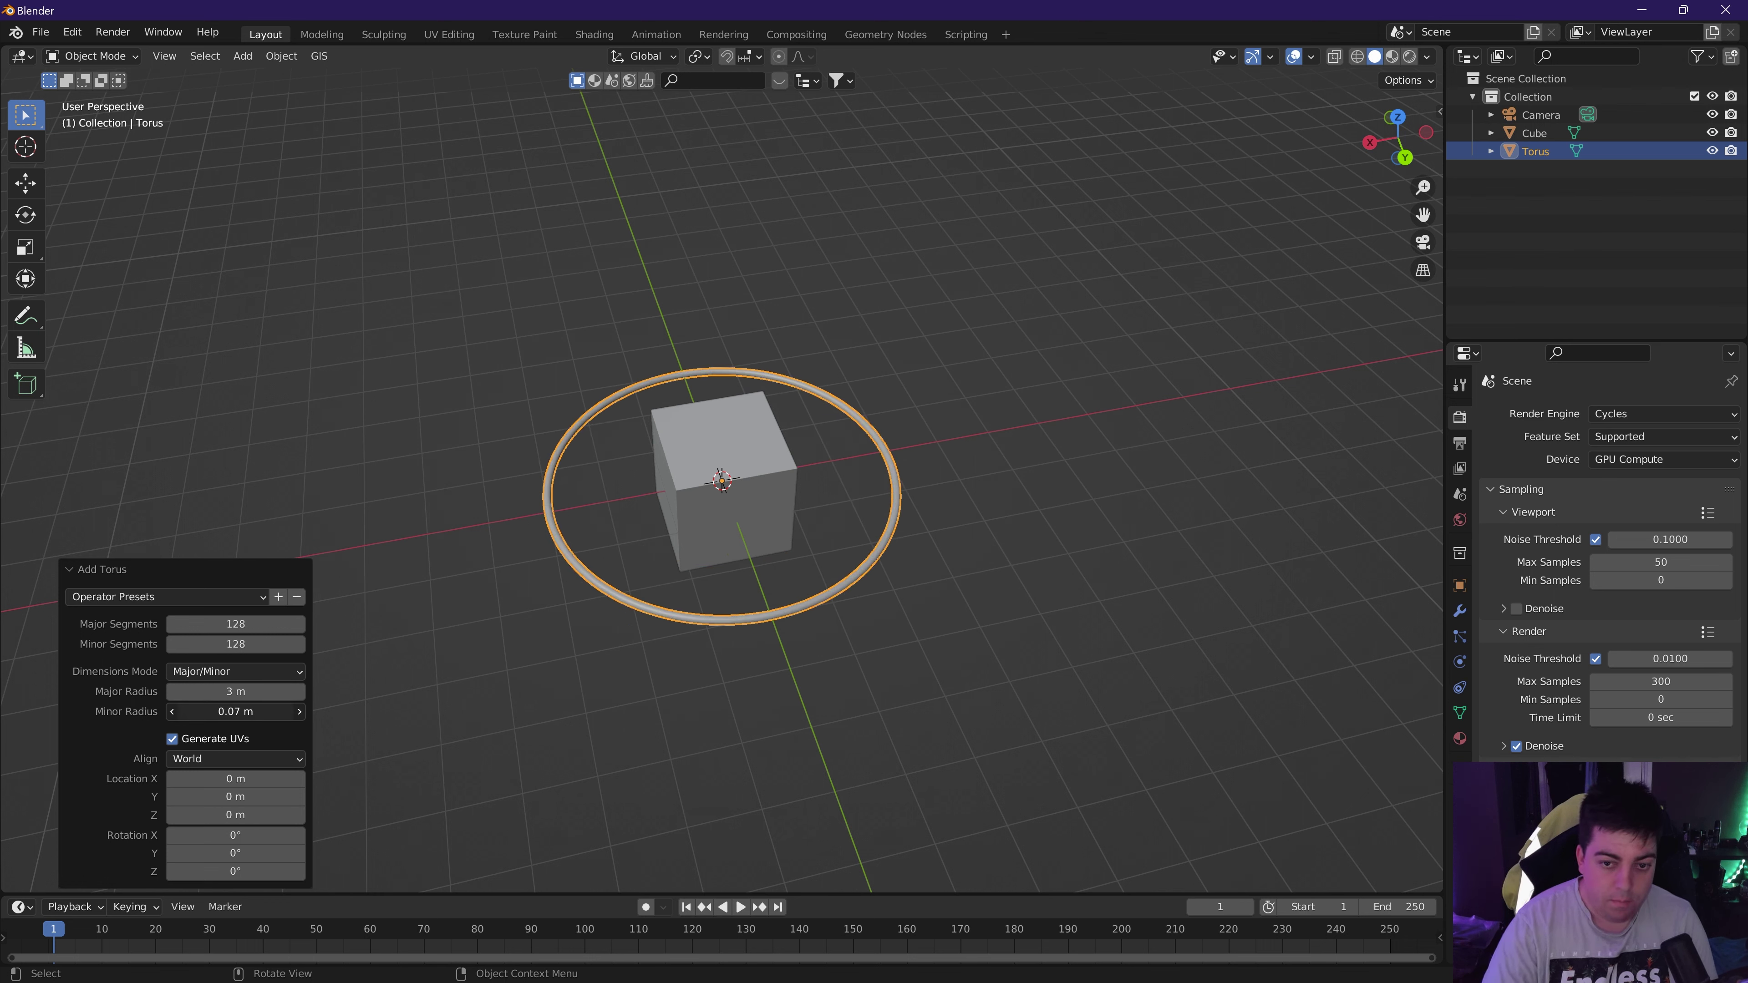
{"action": "left_click", "coordinate": [227, 712]}
{"action": "type", "text": "0.1"}
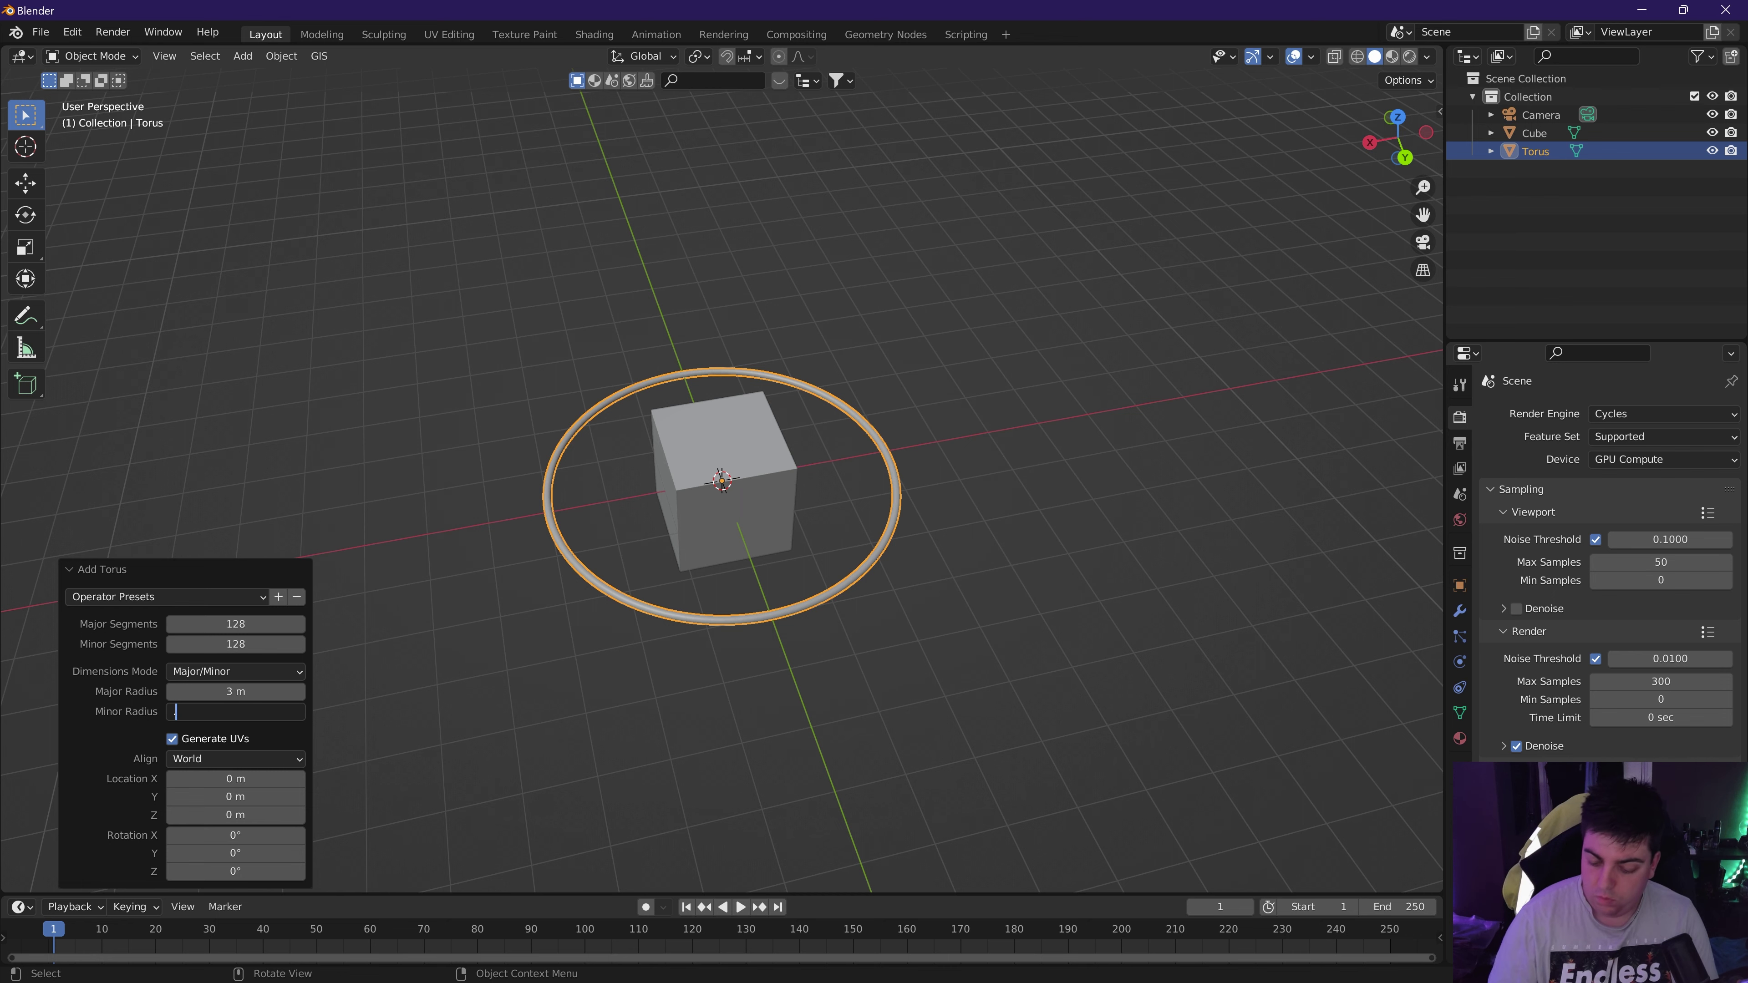
{"action": "key", "text": "Return"}
{"action": "left_click", "coordinate": [490, 624]}
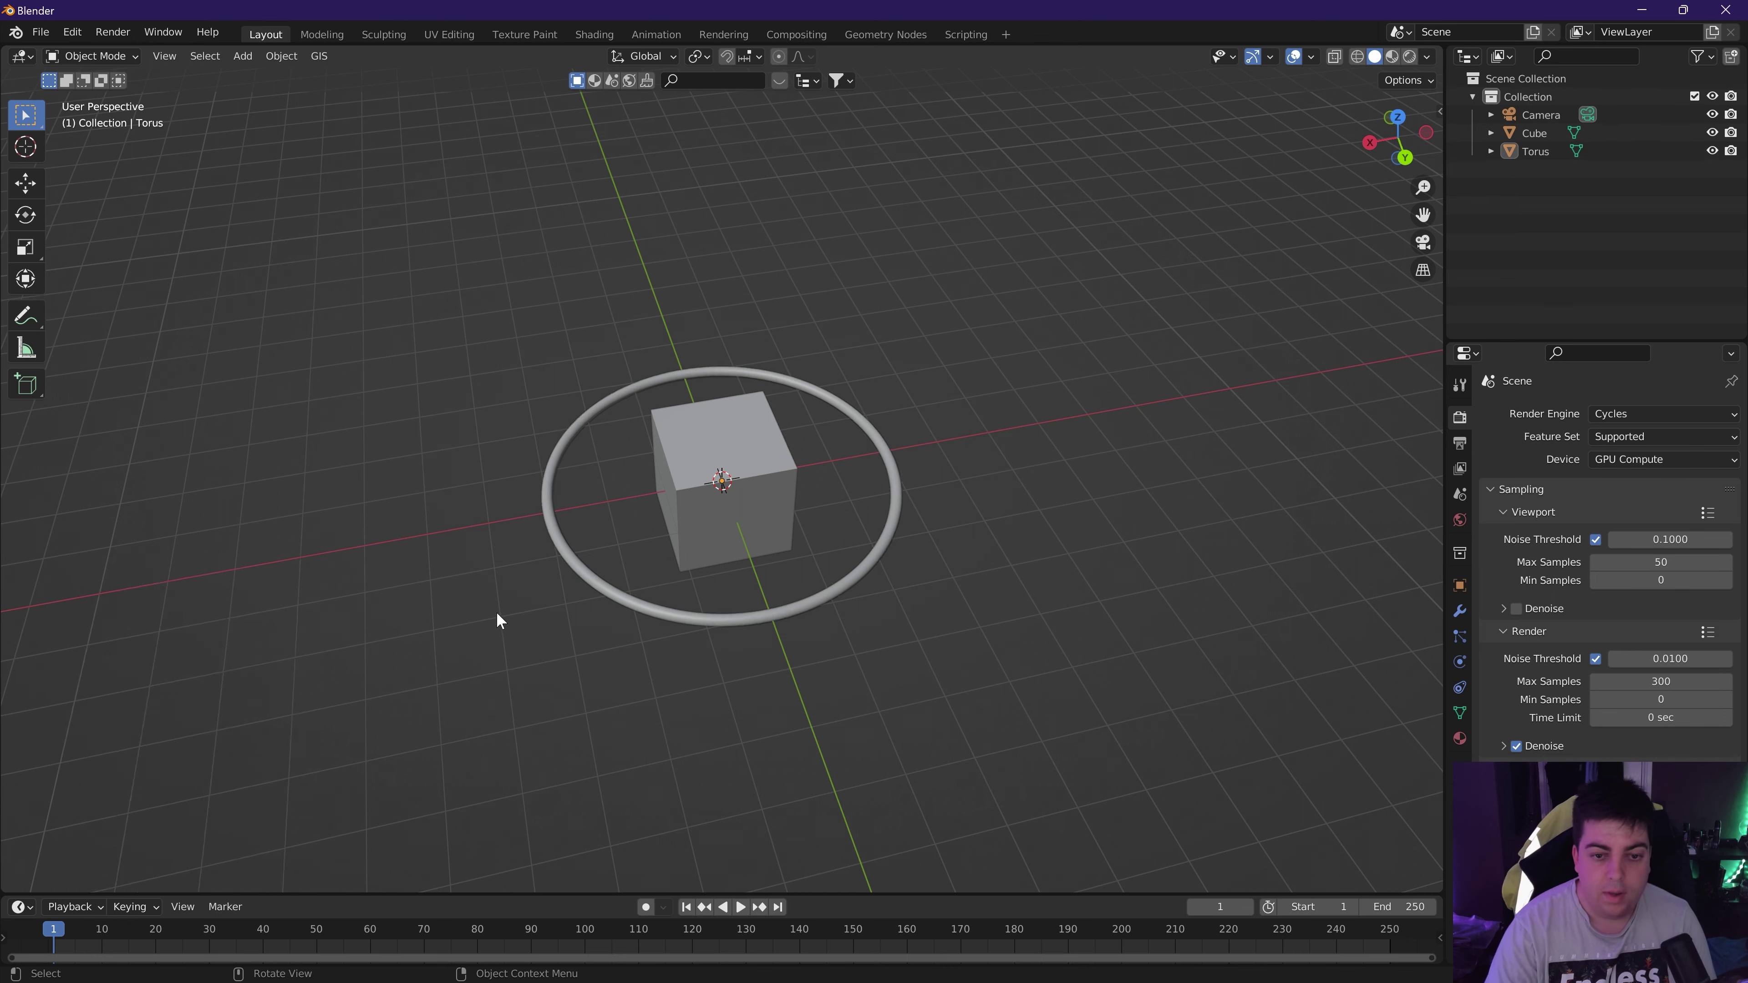
{"action": "middle_click_drag", "start_coordinate": [496, 613], "coordinate": [668, 561]}
Apply Shade Smooth to the torus.
{"action": "left_click", "coordinate": [695, 558]}
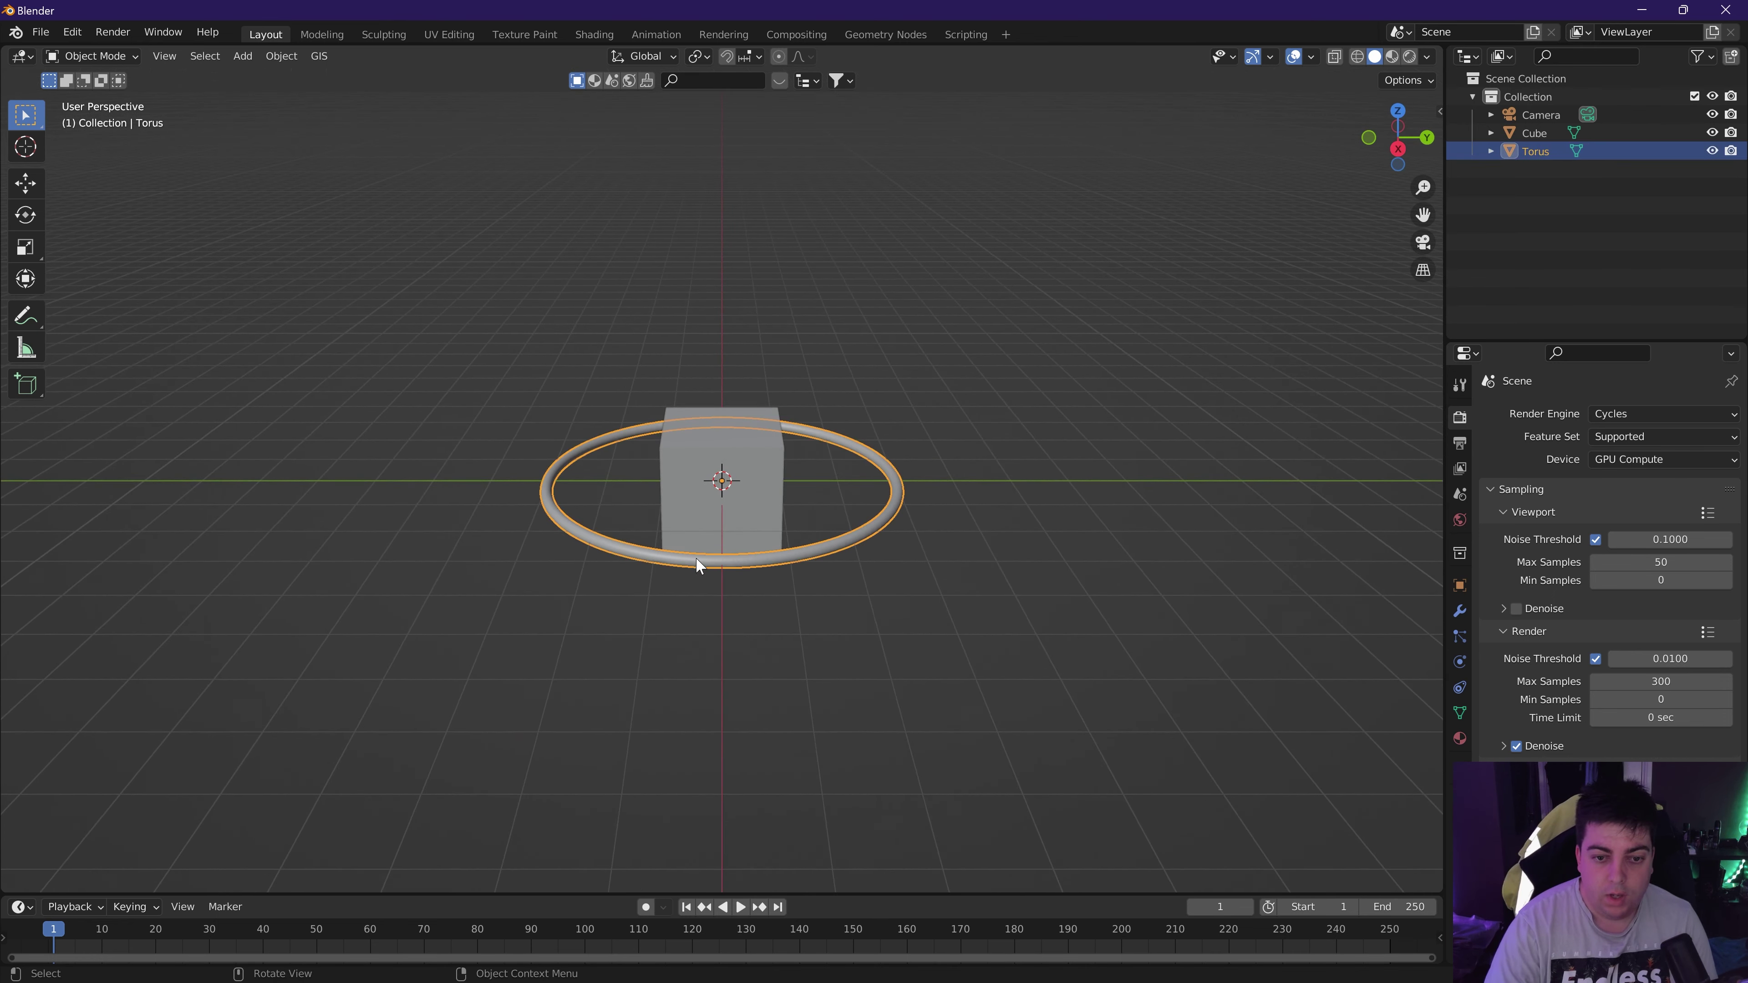
{"action": "right_click", "coordinate": [695, 558]}
{"action": "left_click", "coordinate": [695, 559]}
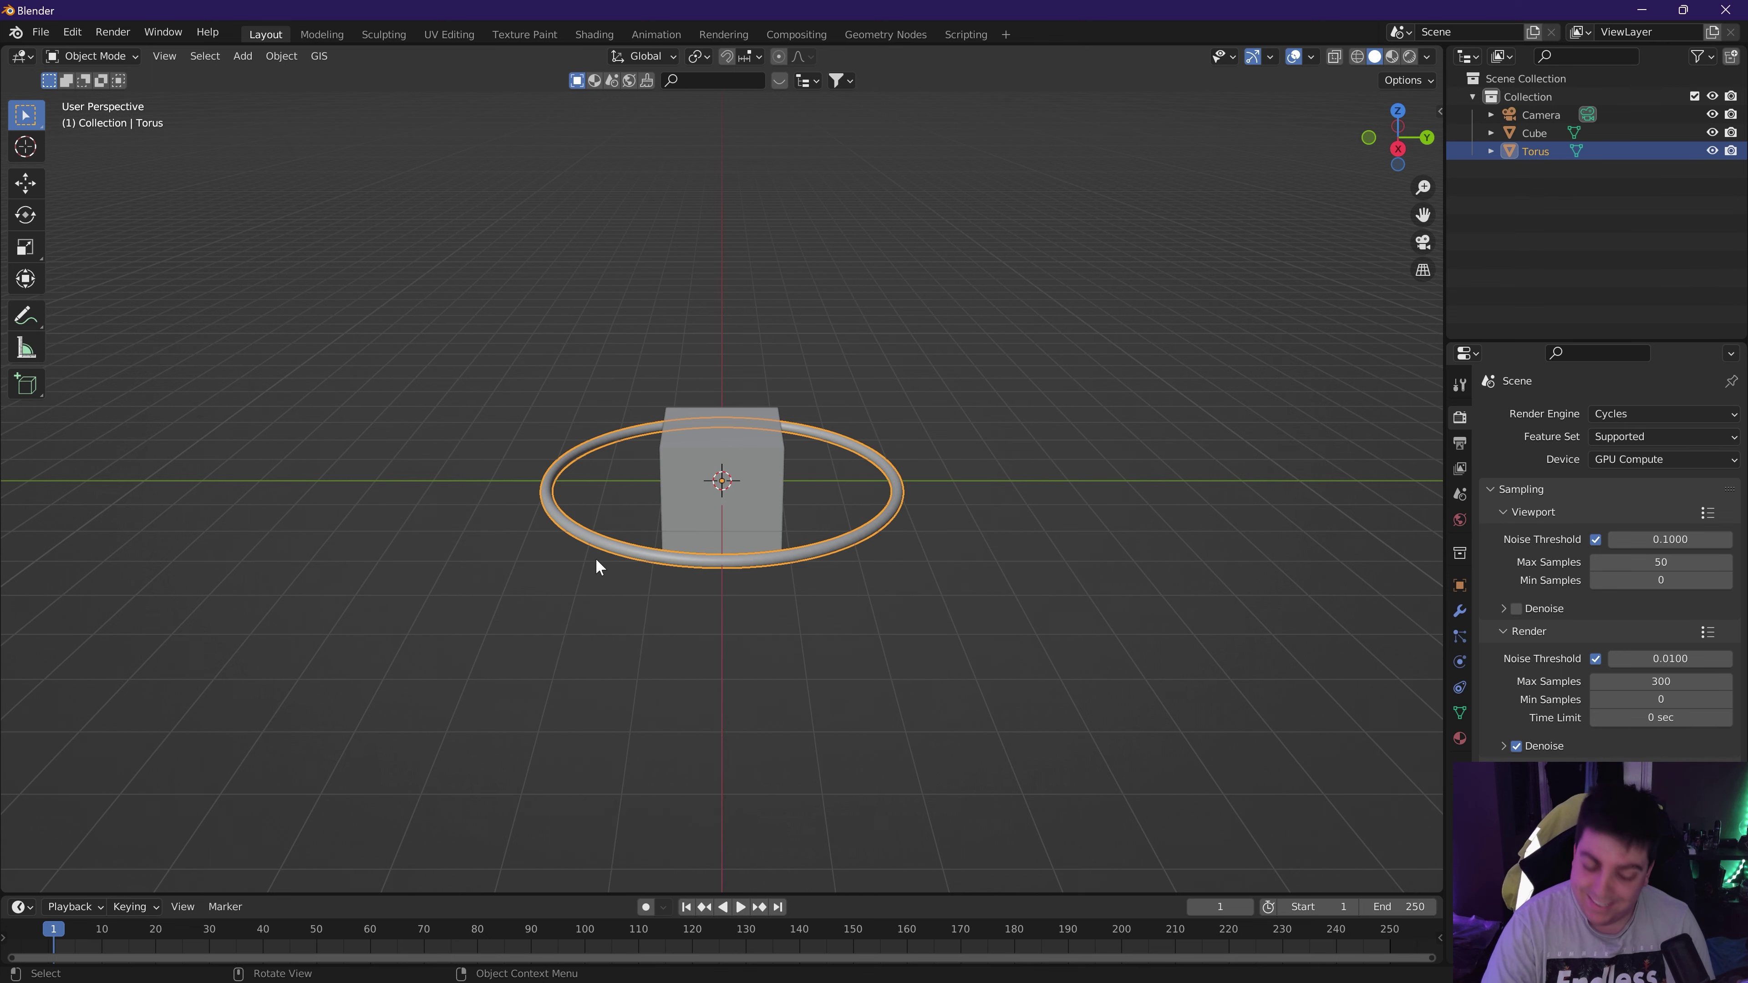
{"action": "left_click", "coordinate": [723, 650]}
{"action": "left_click", "coordinate": [770, 425]}
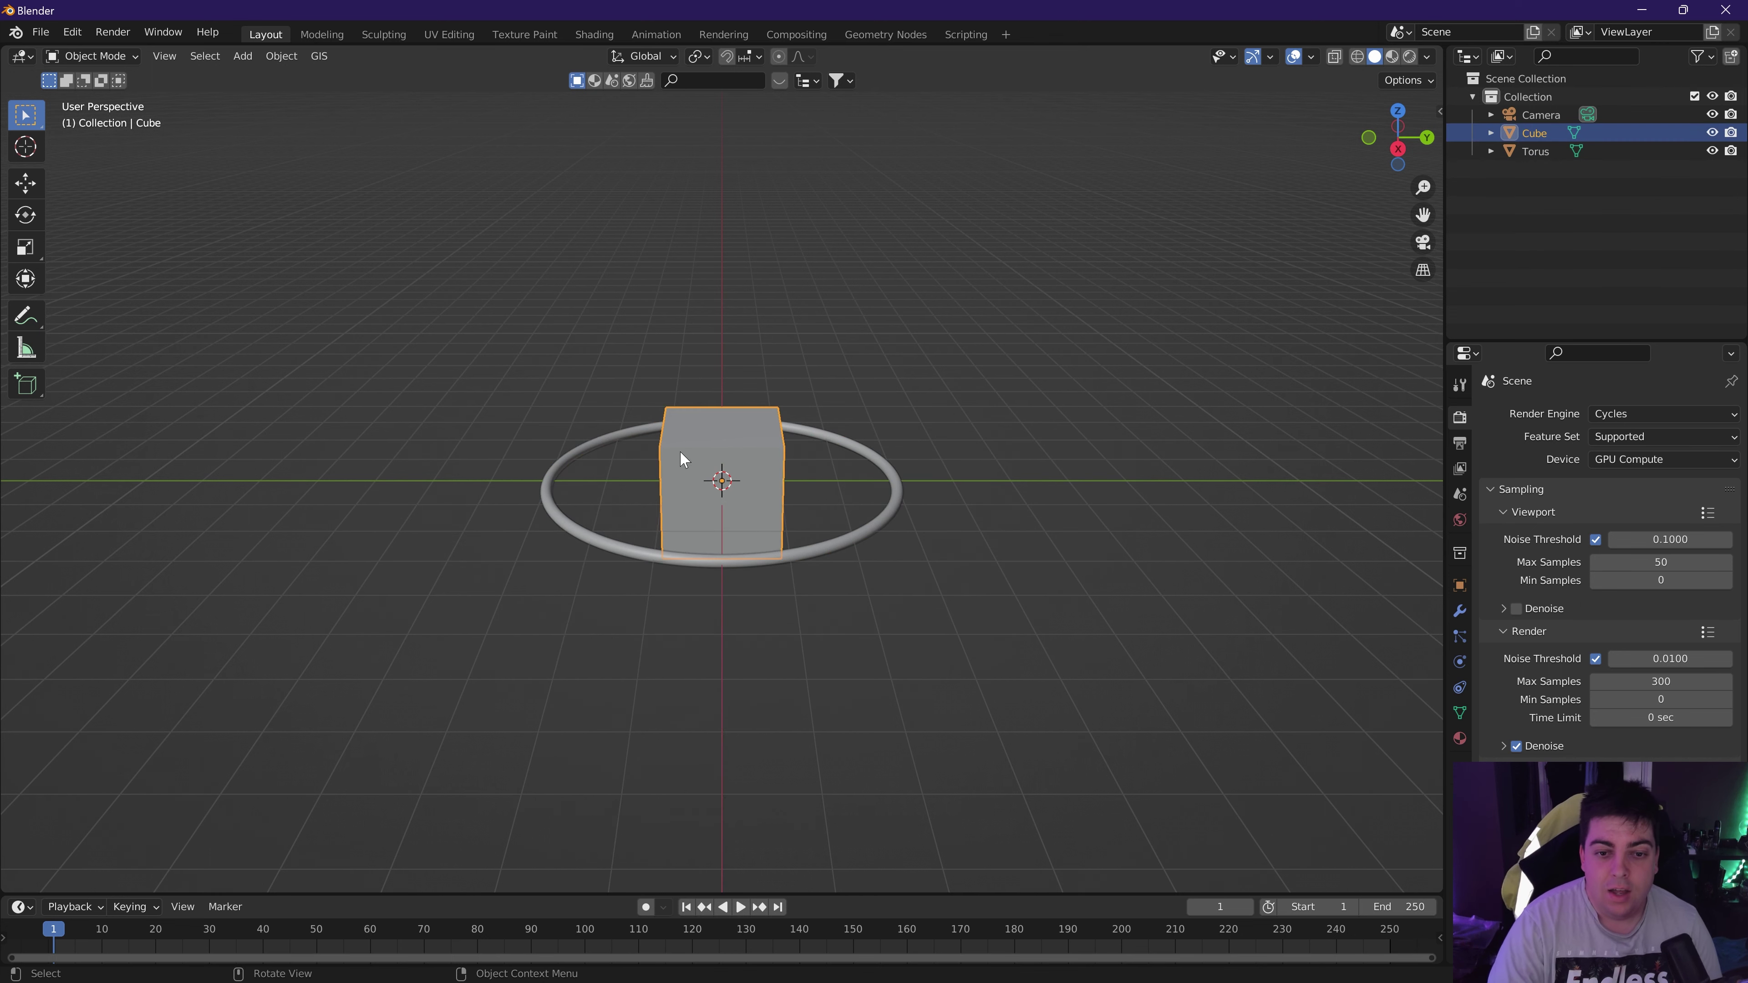
{"action": "mouse_move", "coordinate": [851, 683]}
{"action": "middle_mouse_down"}
{"action": "mouse_move", "coordinate": [827, 676]}
{"action": "mouse_move", "coordinate": [847, 661]}
{"action": "middle_mouse_up"}
{"action": "left_click", "coordinate": [1358, 322]}
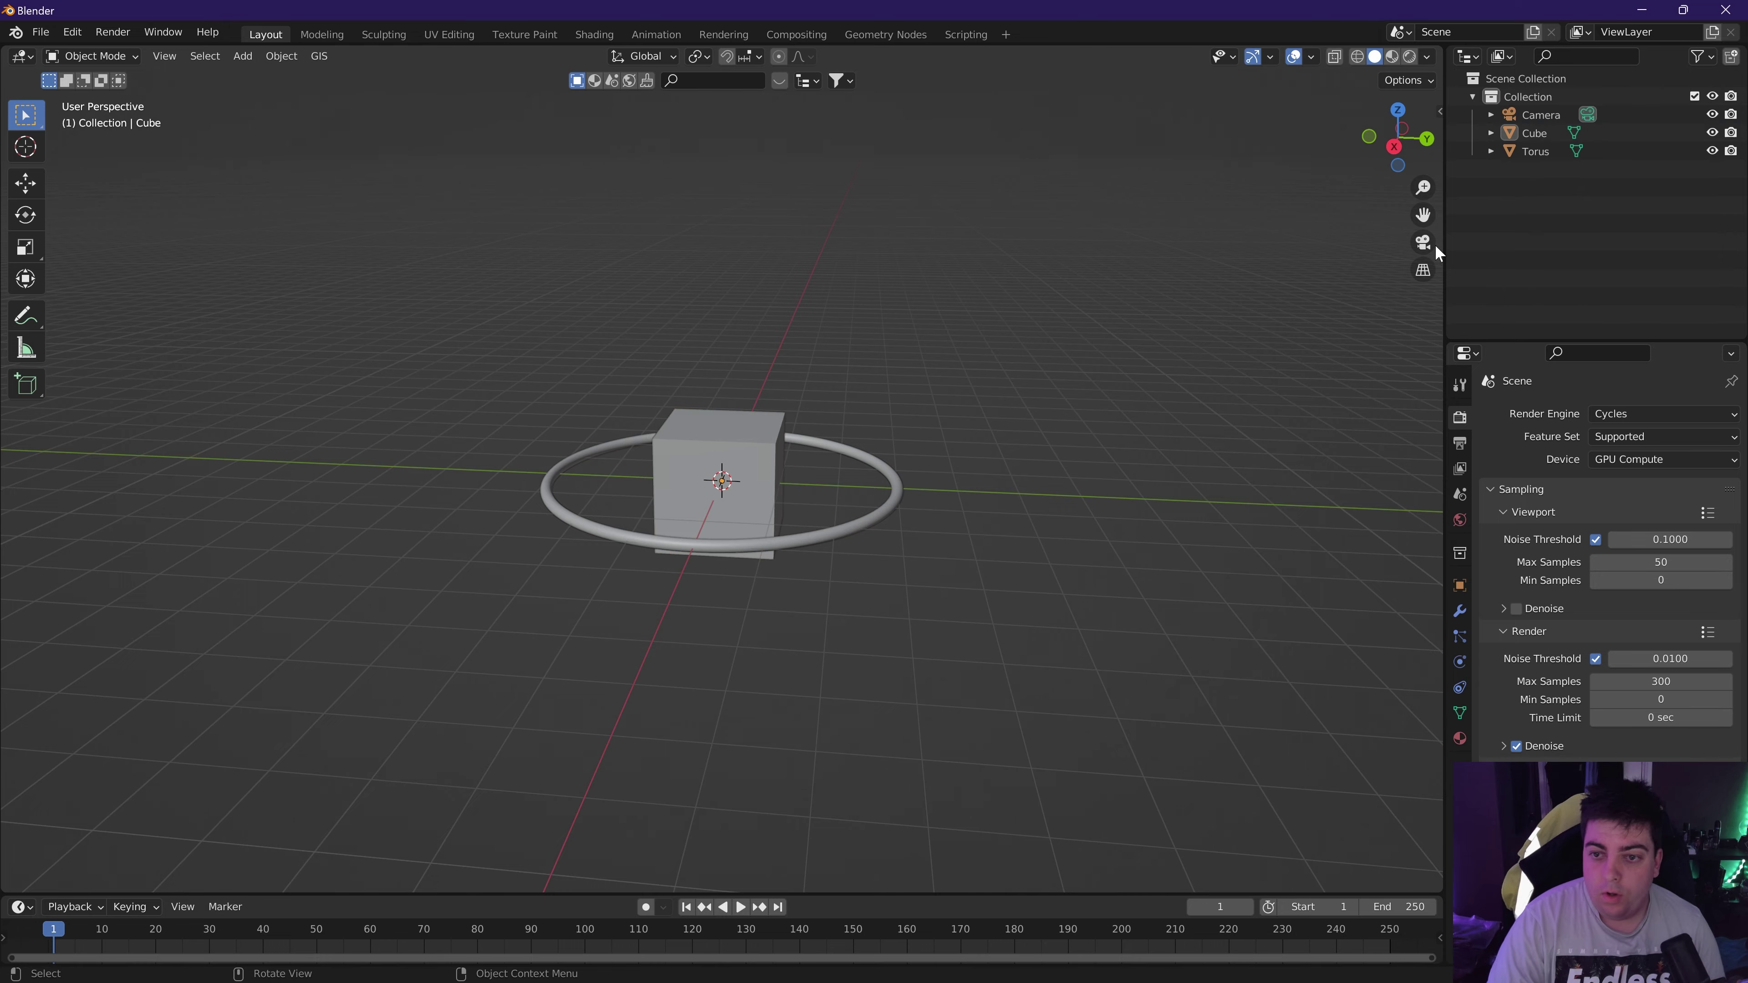
In camera view, rotate the torus so it tilts diagonally around the cube.
{"action": "left_click", "coordinate": [1429, 243]}
{"action": "left_click", "coordinate": [833, 482]}
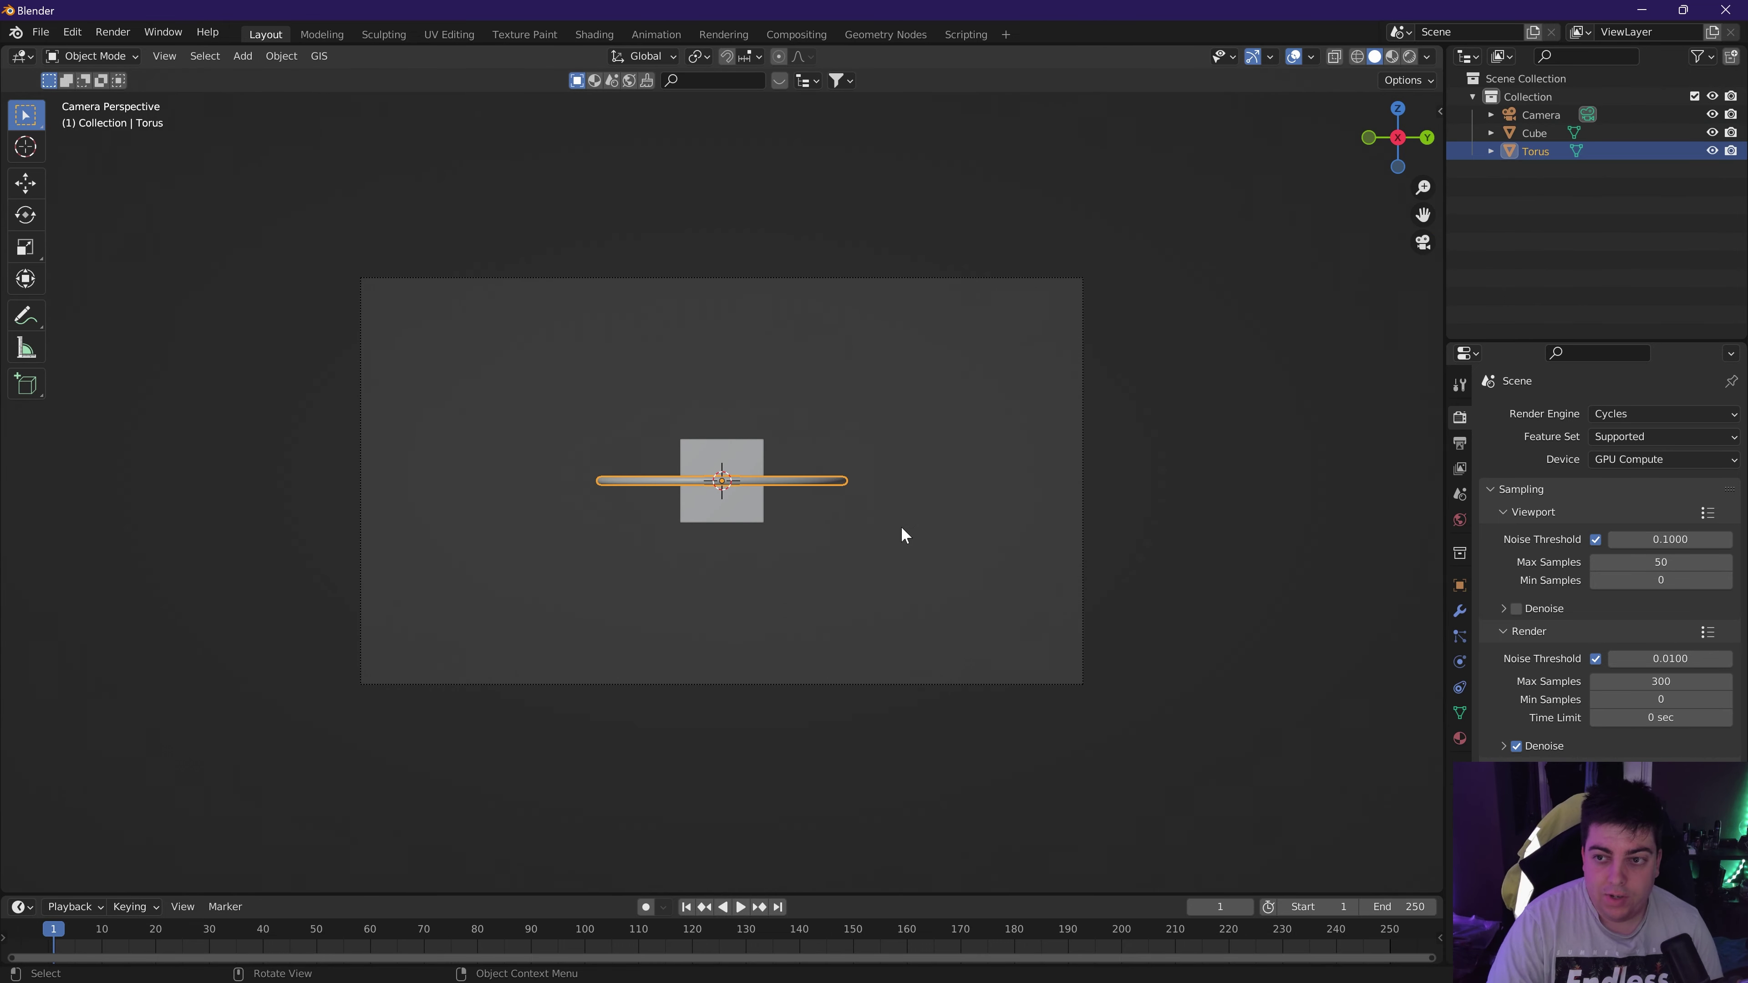
{"action": "key", "text": "r"}
{"action": "key", "text": "r"}
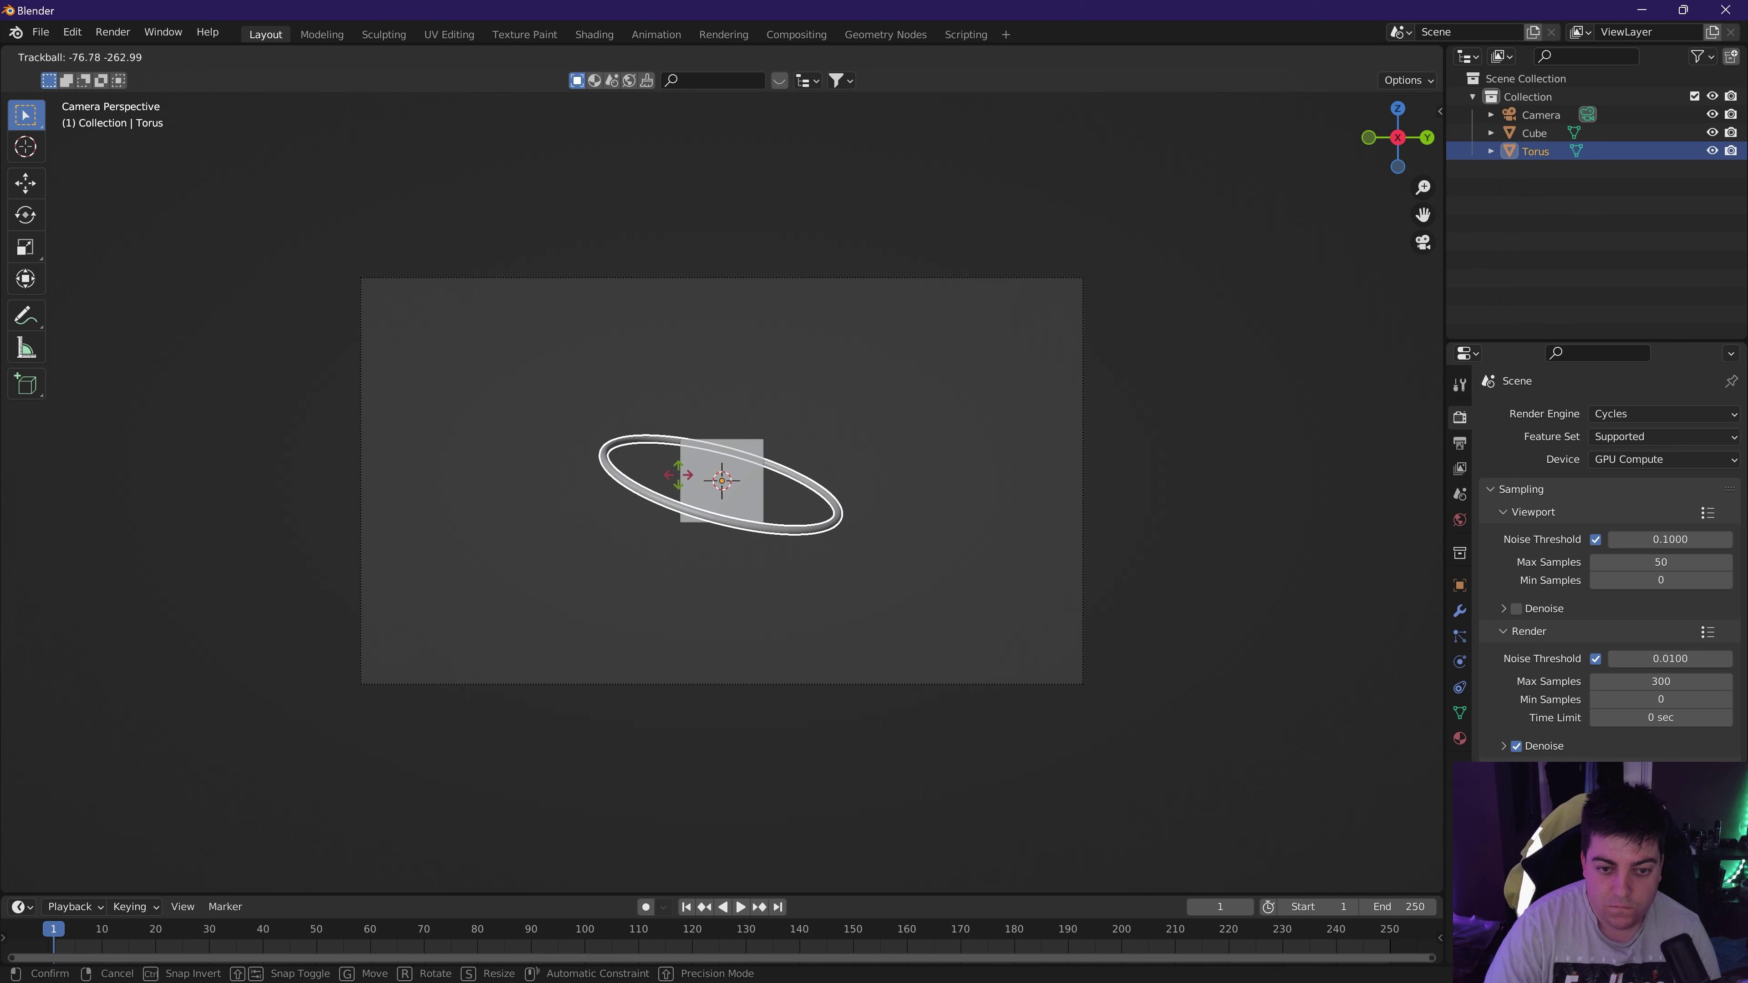
{"action": "left_click", "coordinate": [674, 496]}
{"action": "left_click", "coordinate": [979, 509]}
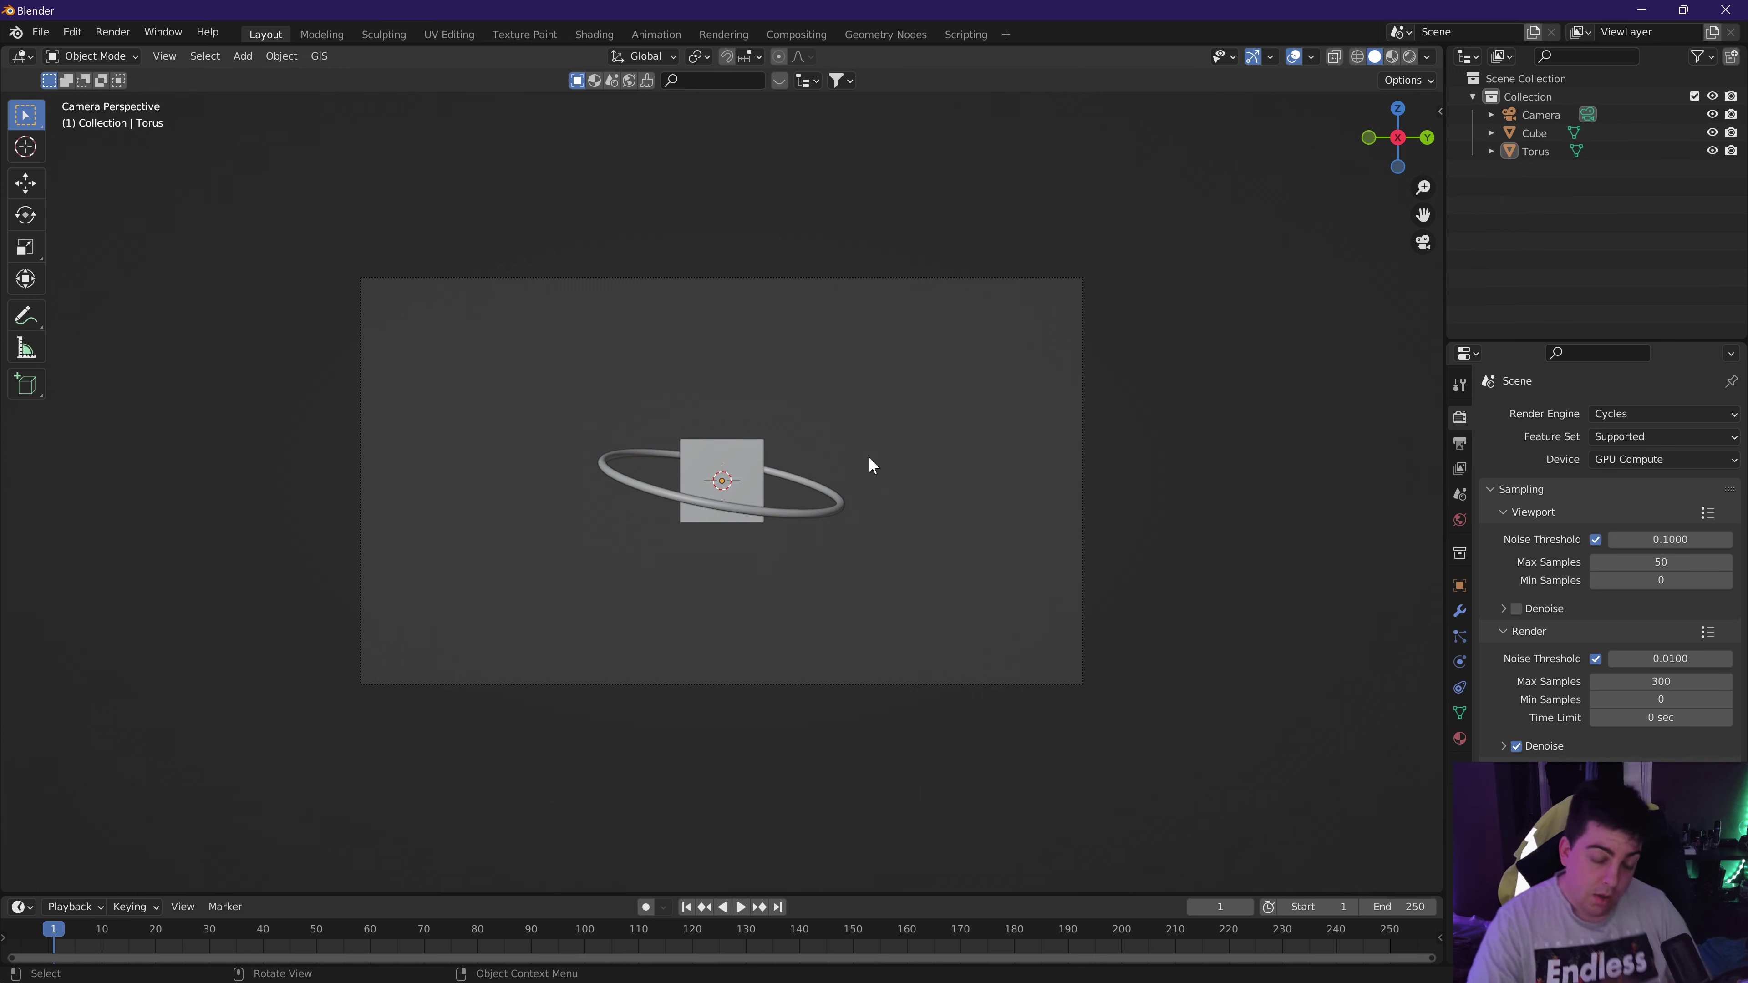
{"action": "left_click", "coordinate": [753, 455]}
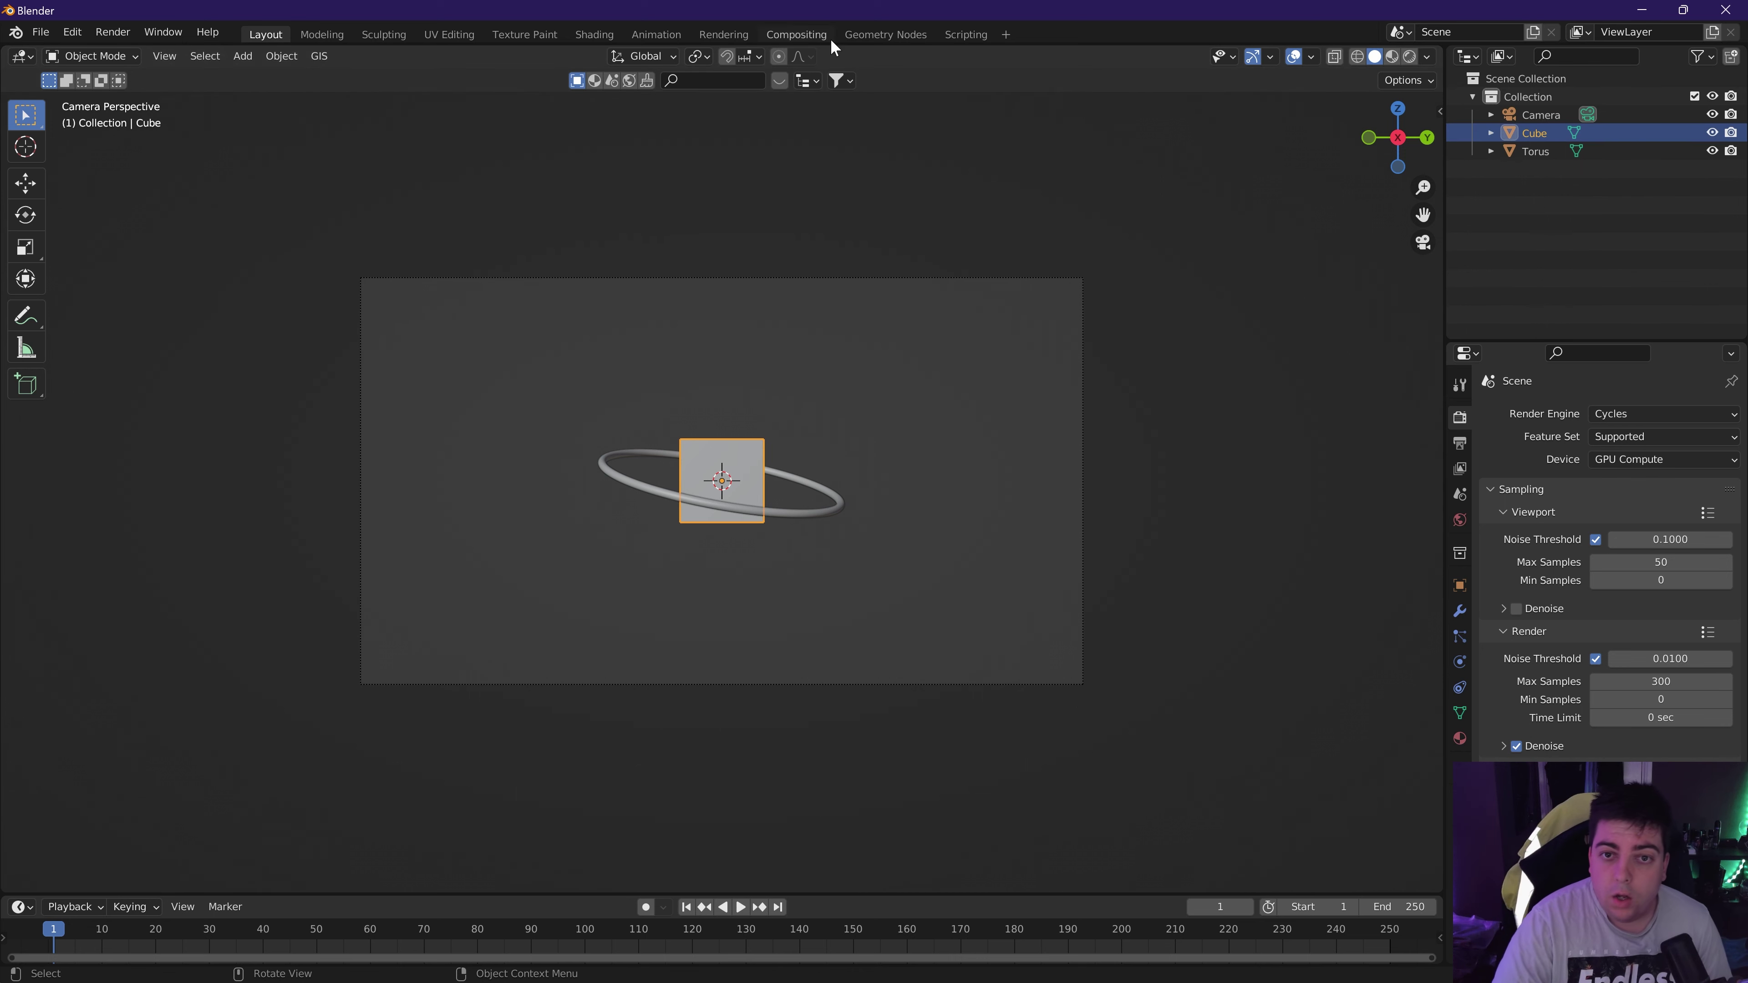
In the Geometry Nodes workspace, join the spreadsheet area into the 3D viewport and view through the camera.
{"action": "left_click", "coordinate": [862, 34]}
{"action": "right_click", "coordinate": [596, 172]}
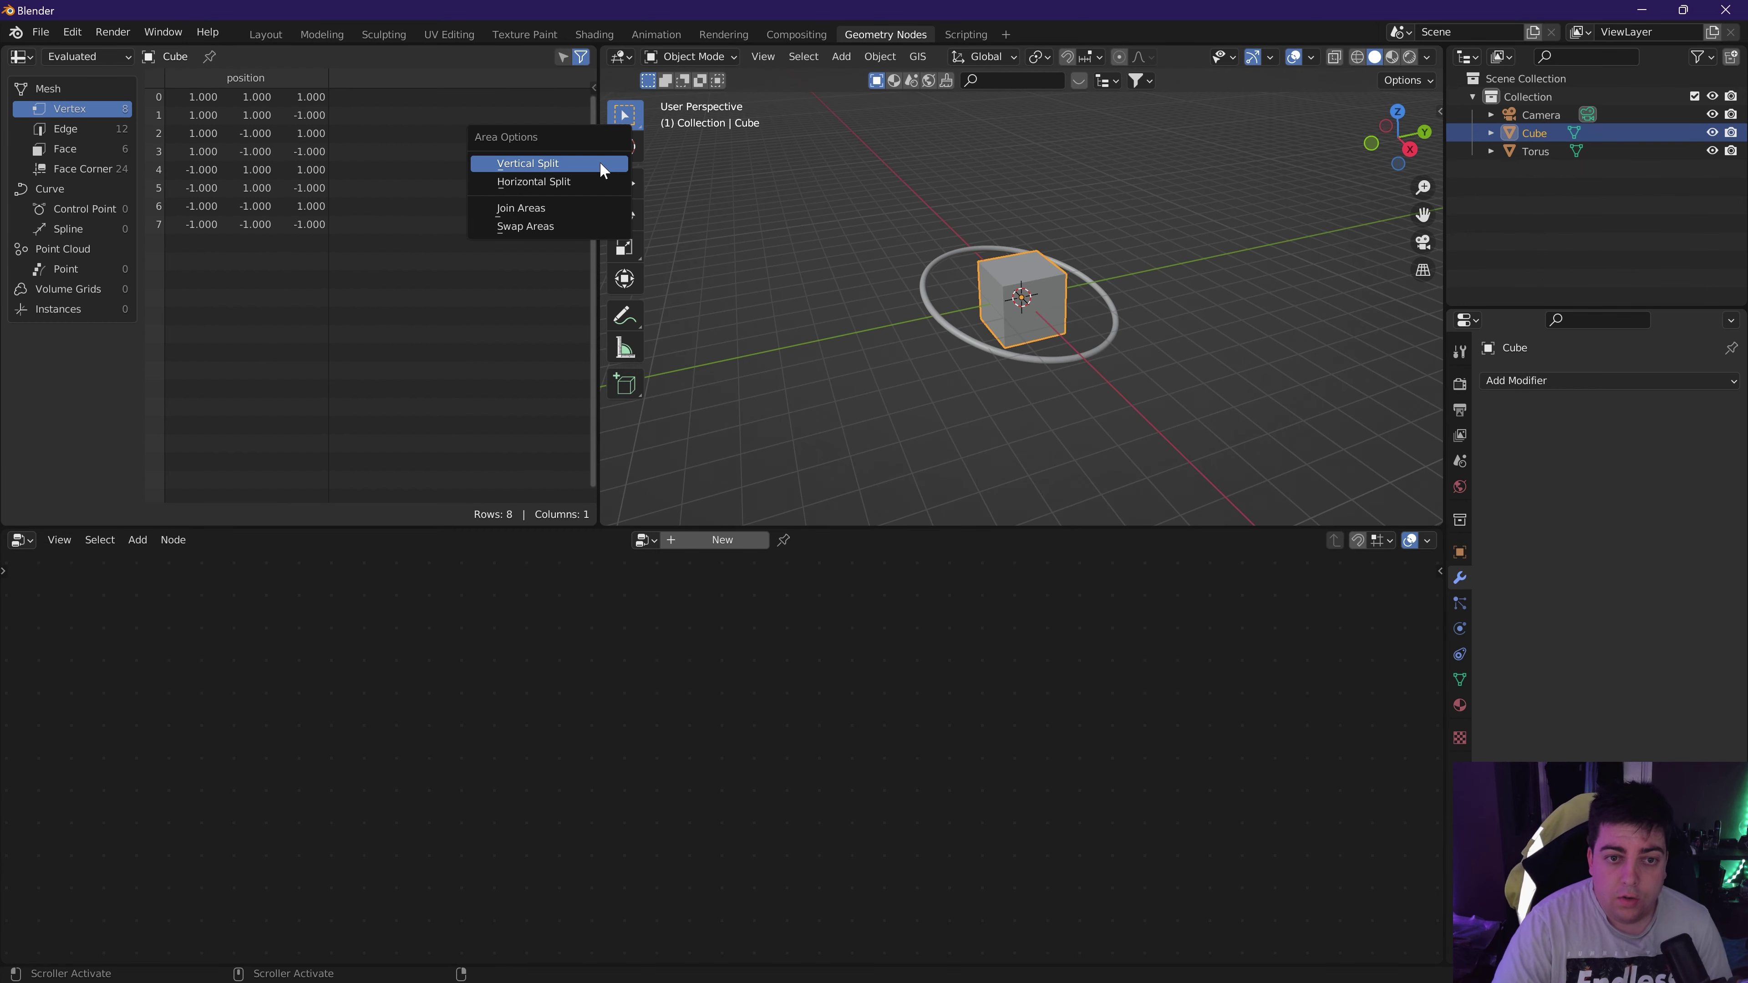
{"action": "left_click", "coordinate": [542, 209]}
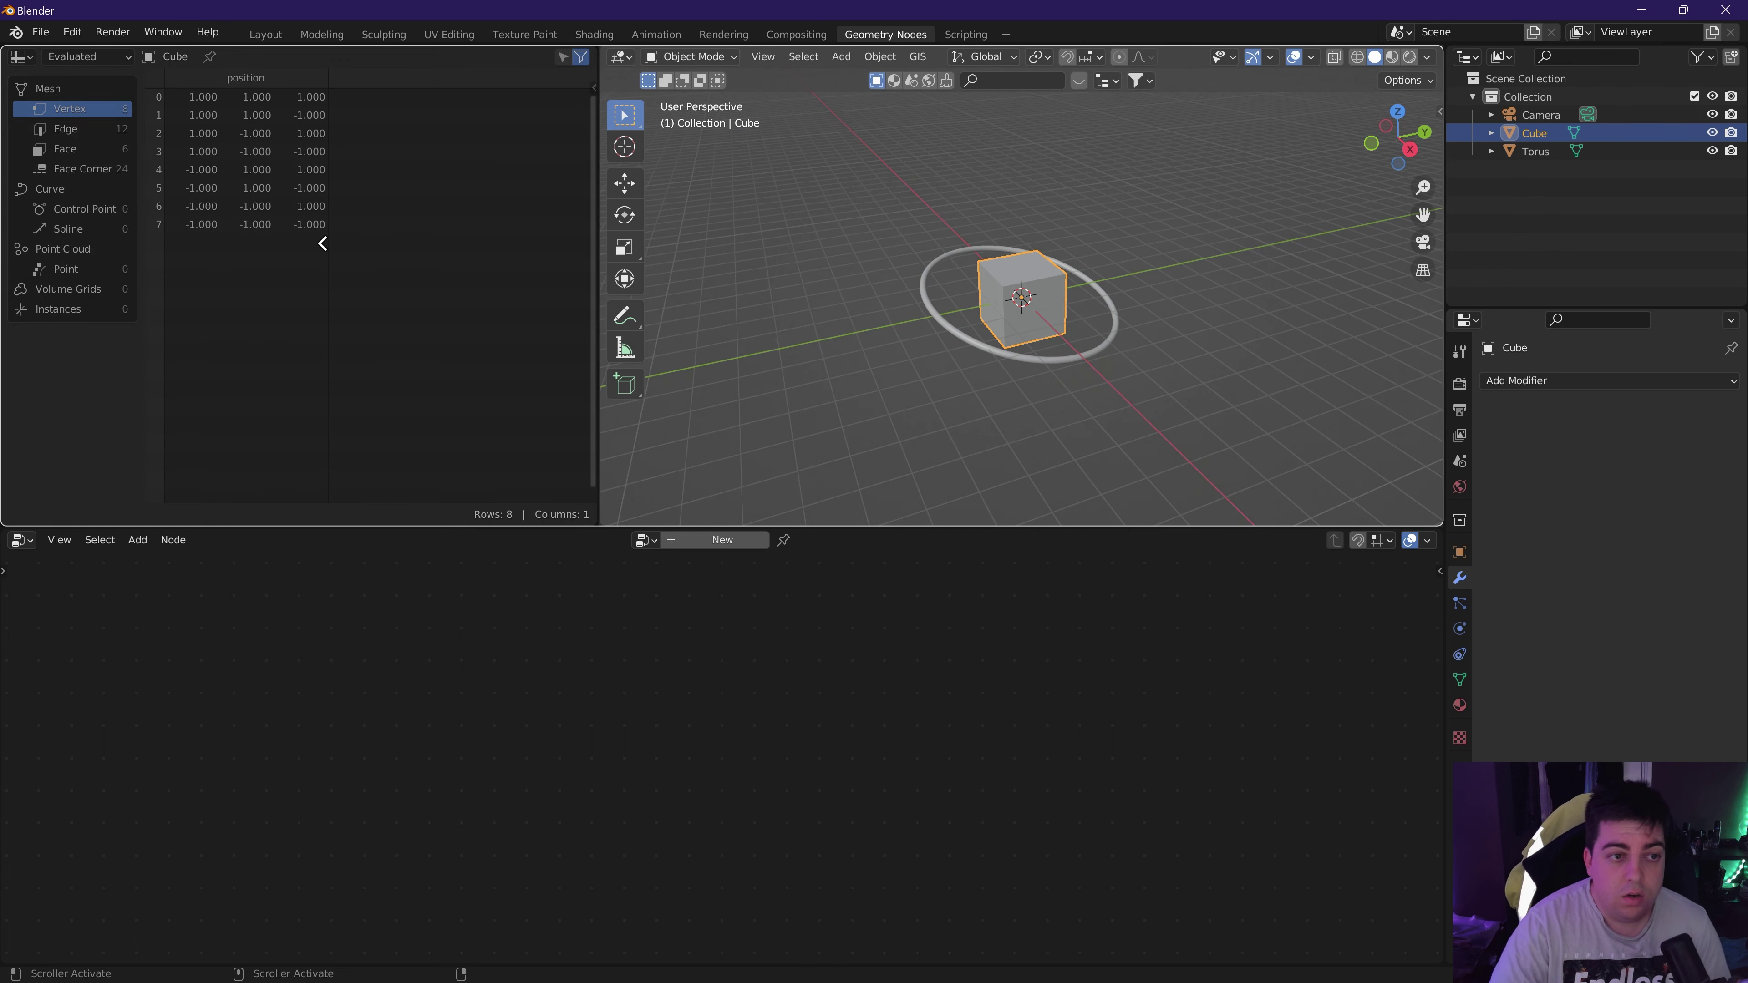
{"action": "left_click", "coordinate": [300, 196]}
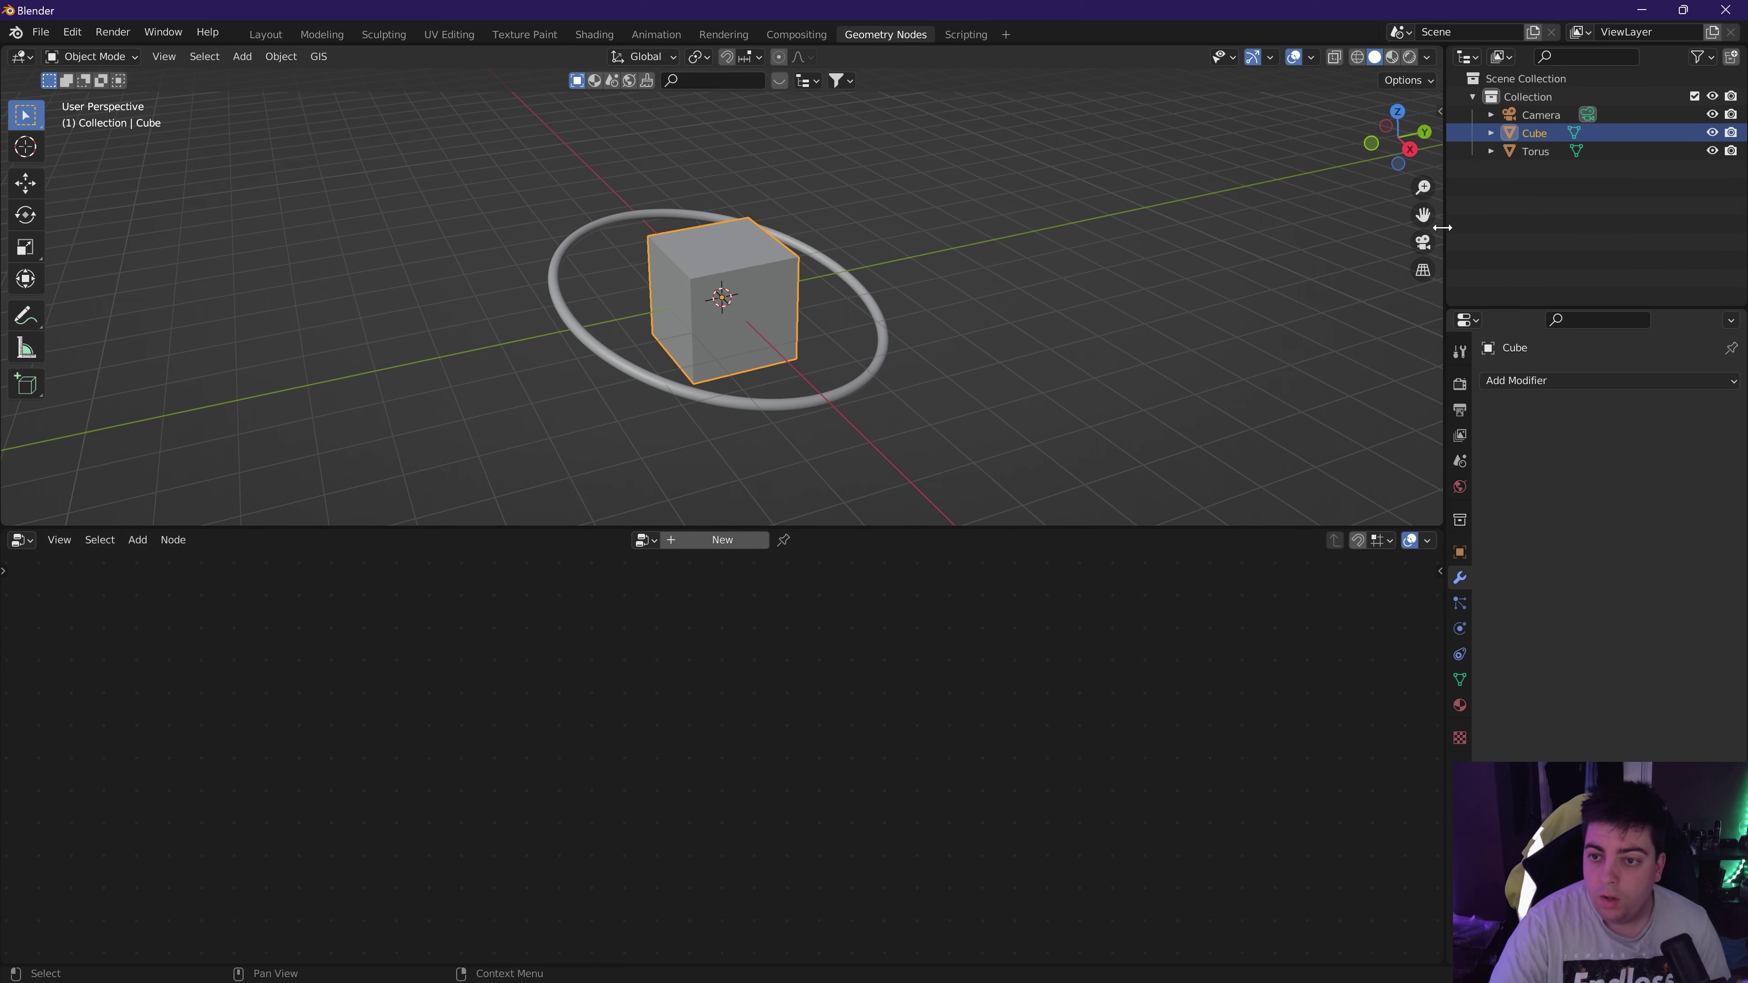
{"action": "left_click", "coordinate": [1423, 242]}
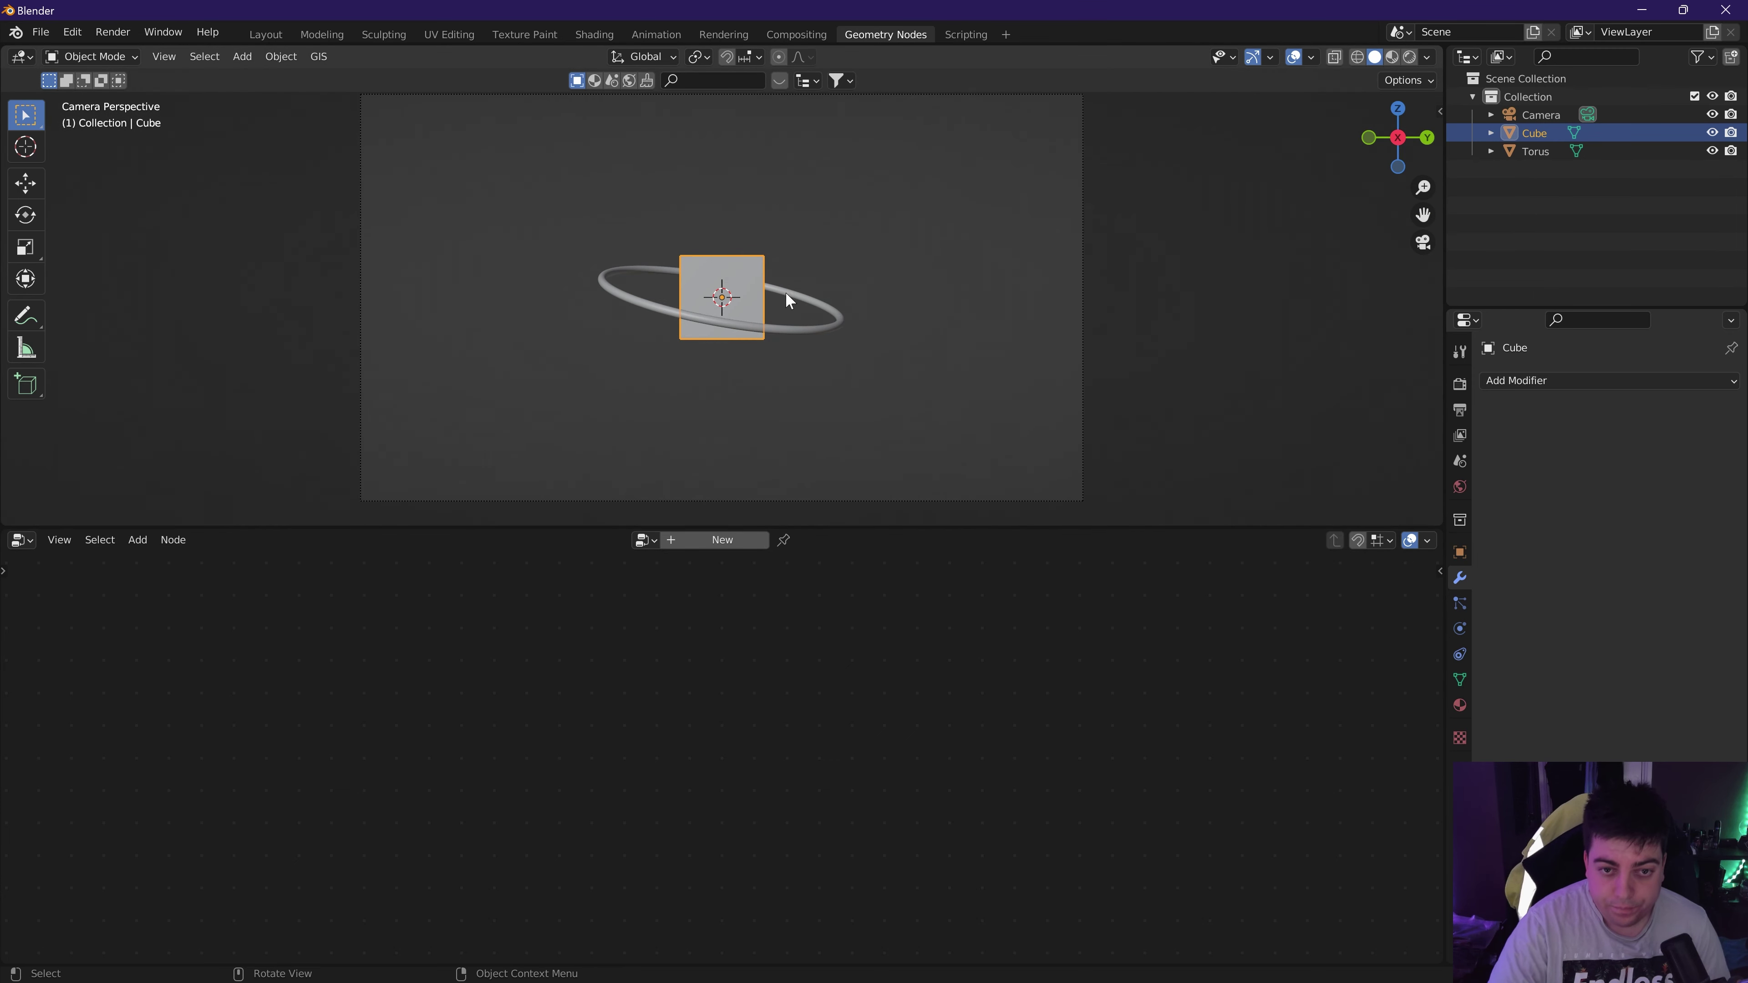
Create a new Geometry Nodes tree on the cube.
{"action": "left_click", "coordinate": [705, 543]}
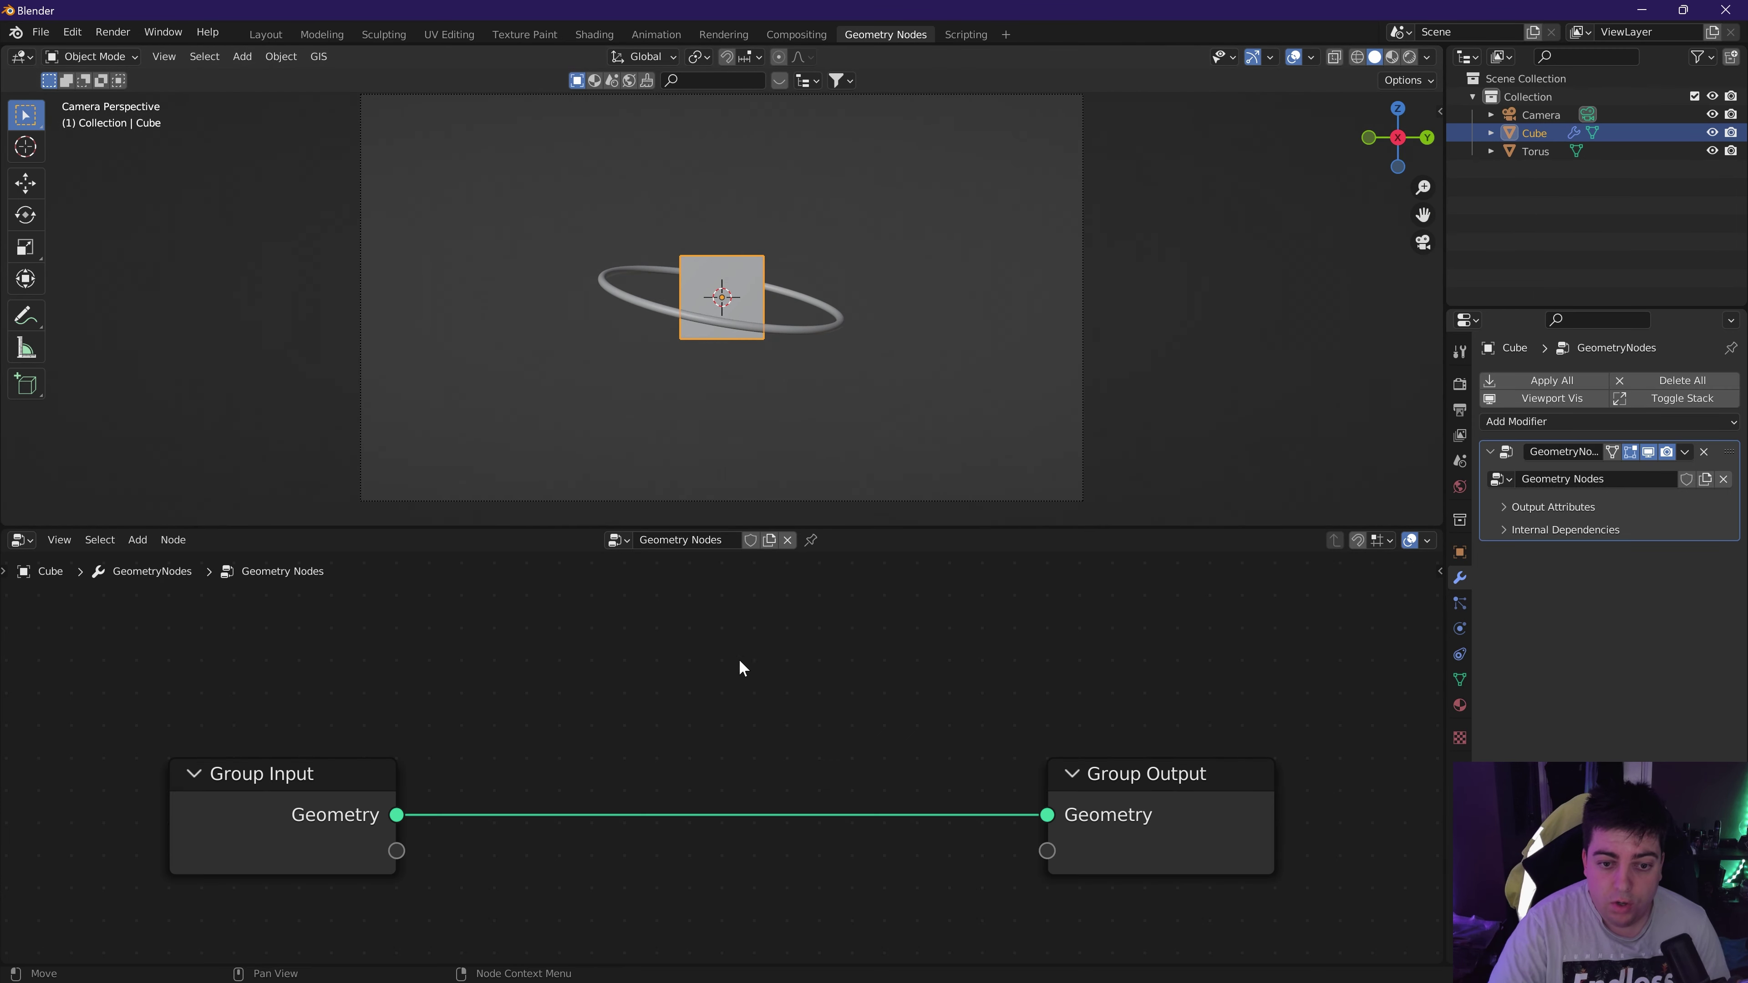
{"action": "left_click", "coordinate": [367, 779]}
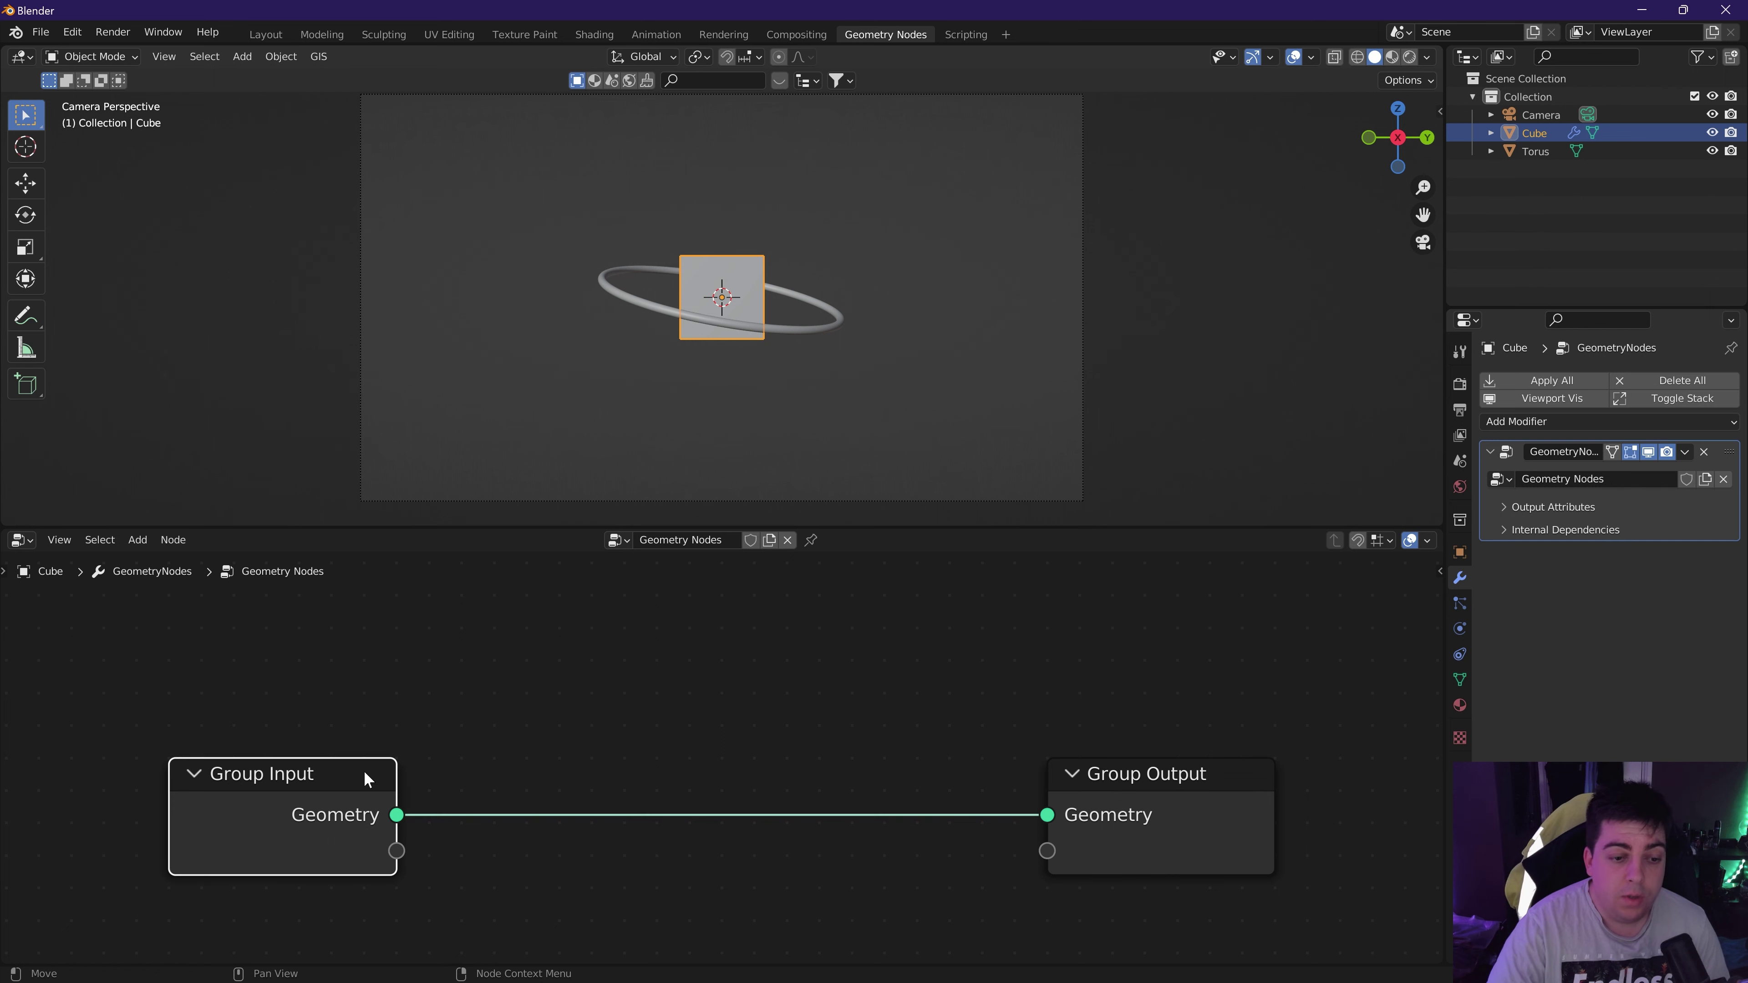
{"action": "left_click", "coordinate": [1148, 776]}
Delete the Group Input node and enlarge the node editor.
{"action": "left_click", "coordinate": [333, 782]}
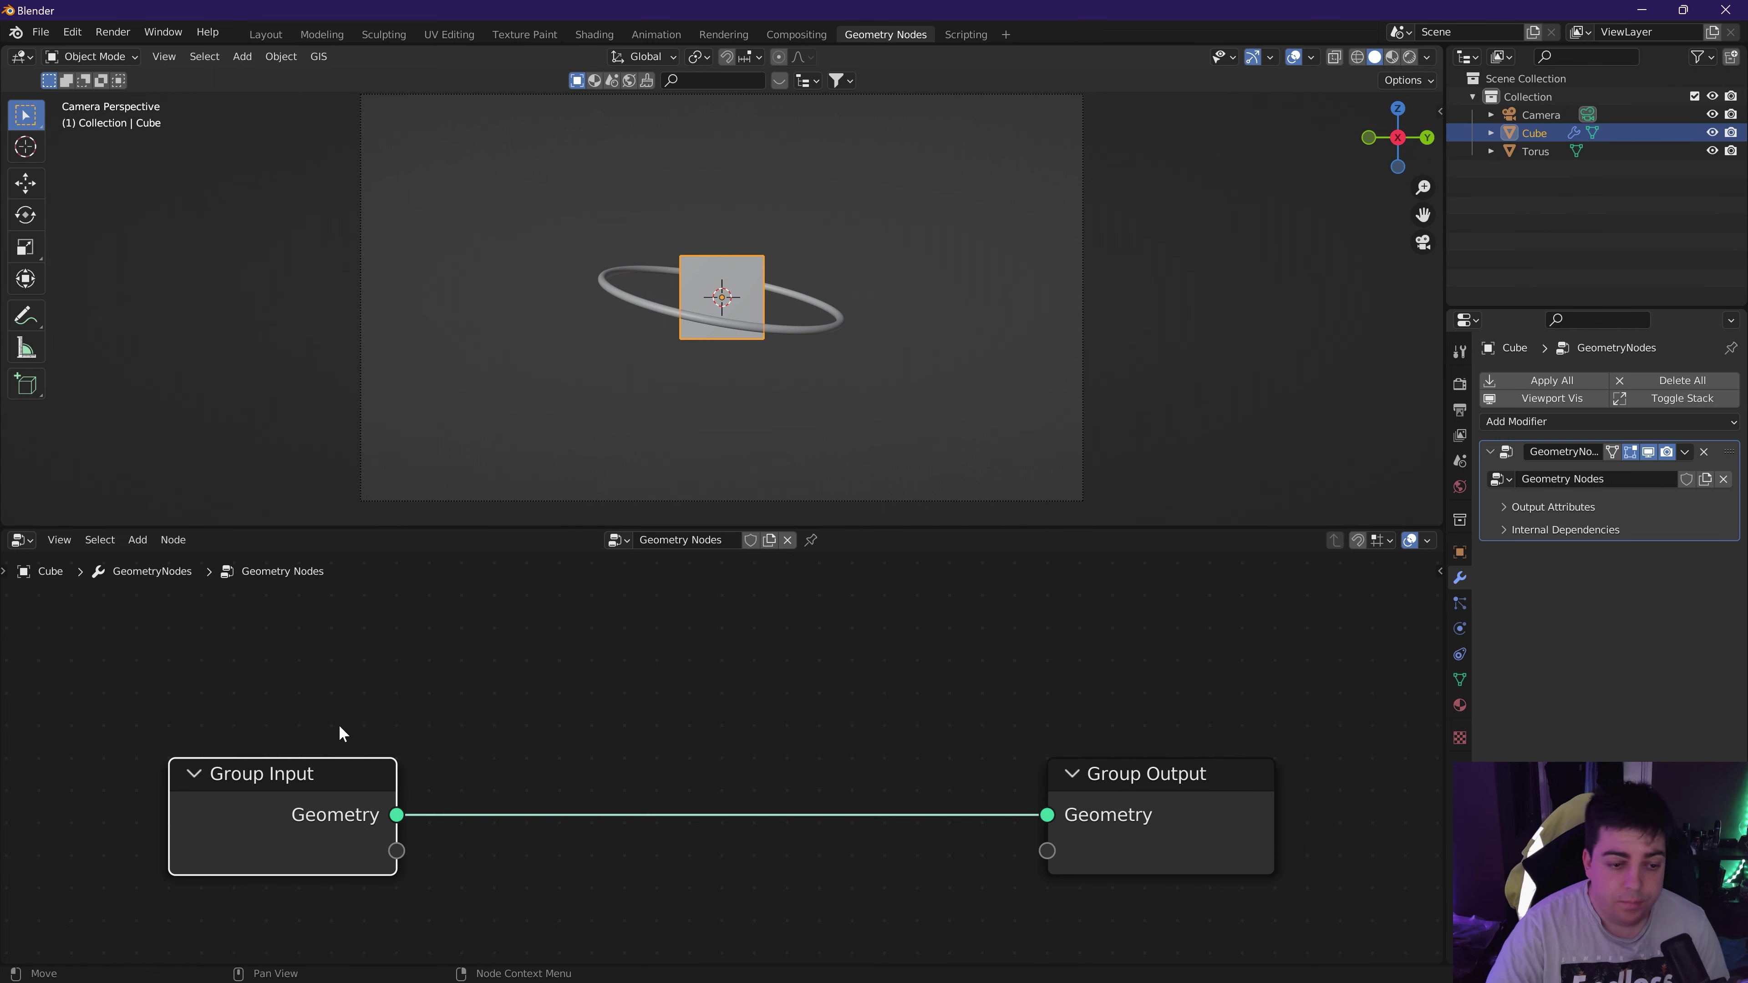
{"action": "key", "text": "x"}
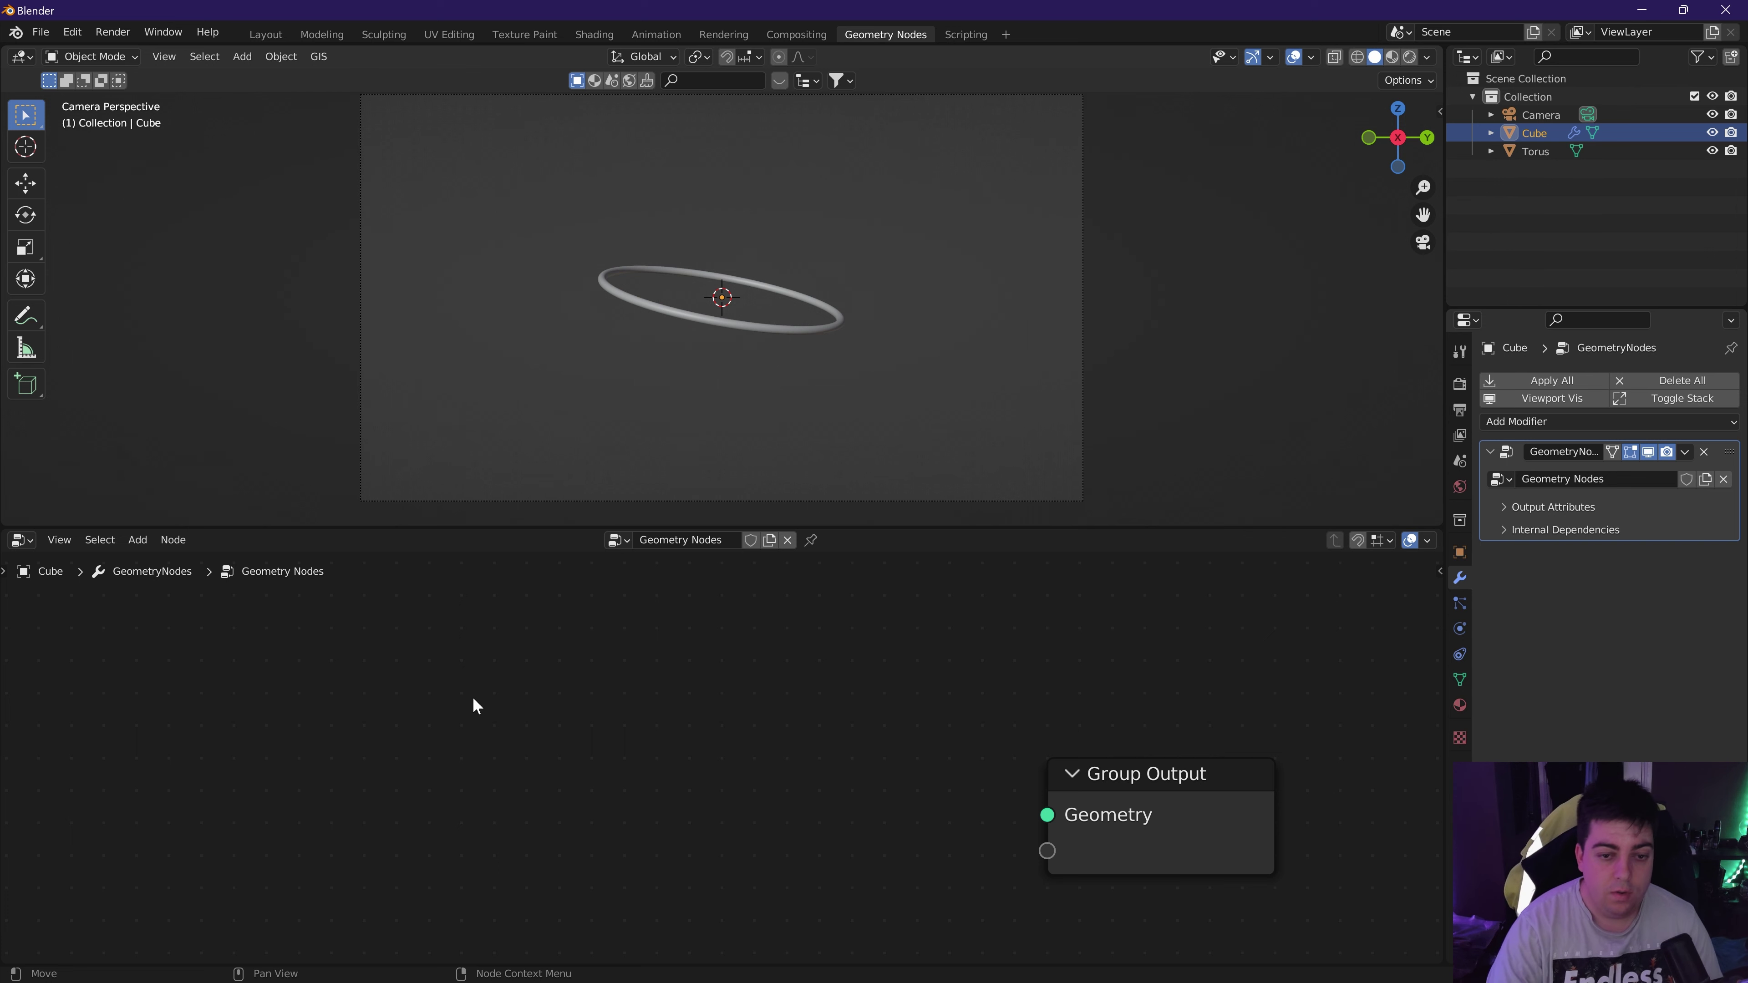
{"action": "left_click_drag", "start_coordinate": [884, 527], "coordinate": [889, 442]}
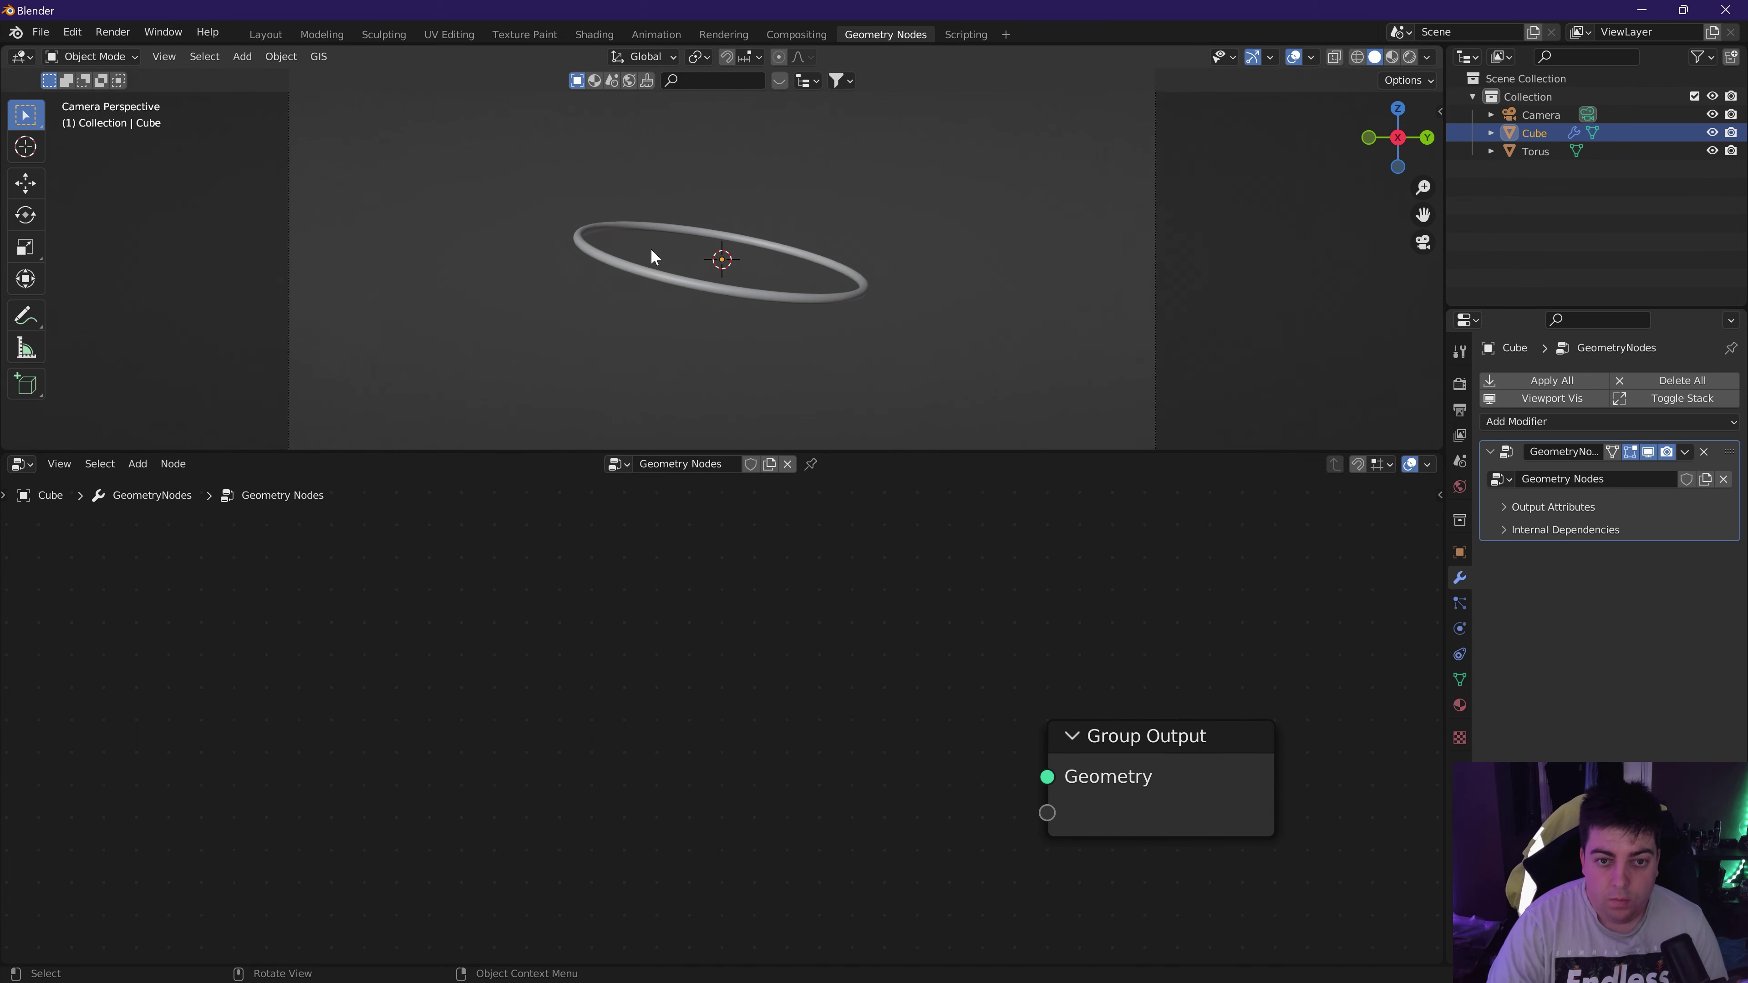
{"action": "scroll", "coordinate": [634, 799], "scroll_direction": "down", "scroll_amount": 3}
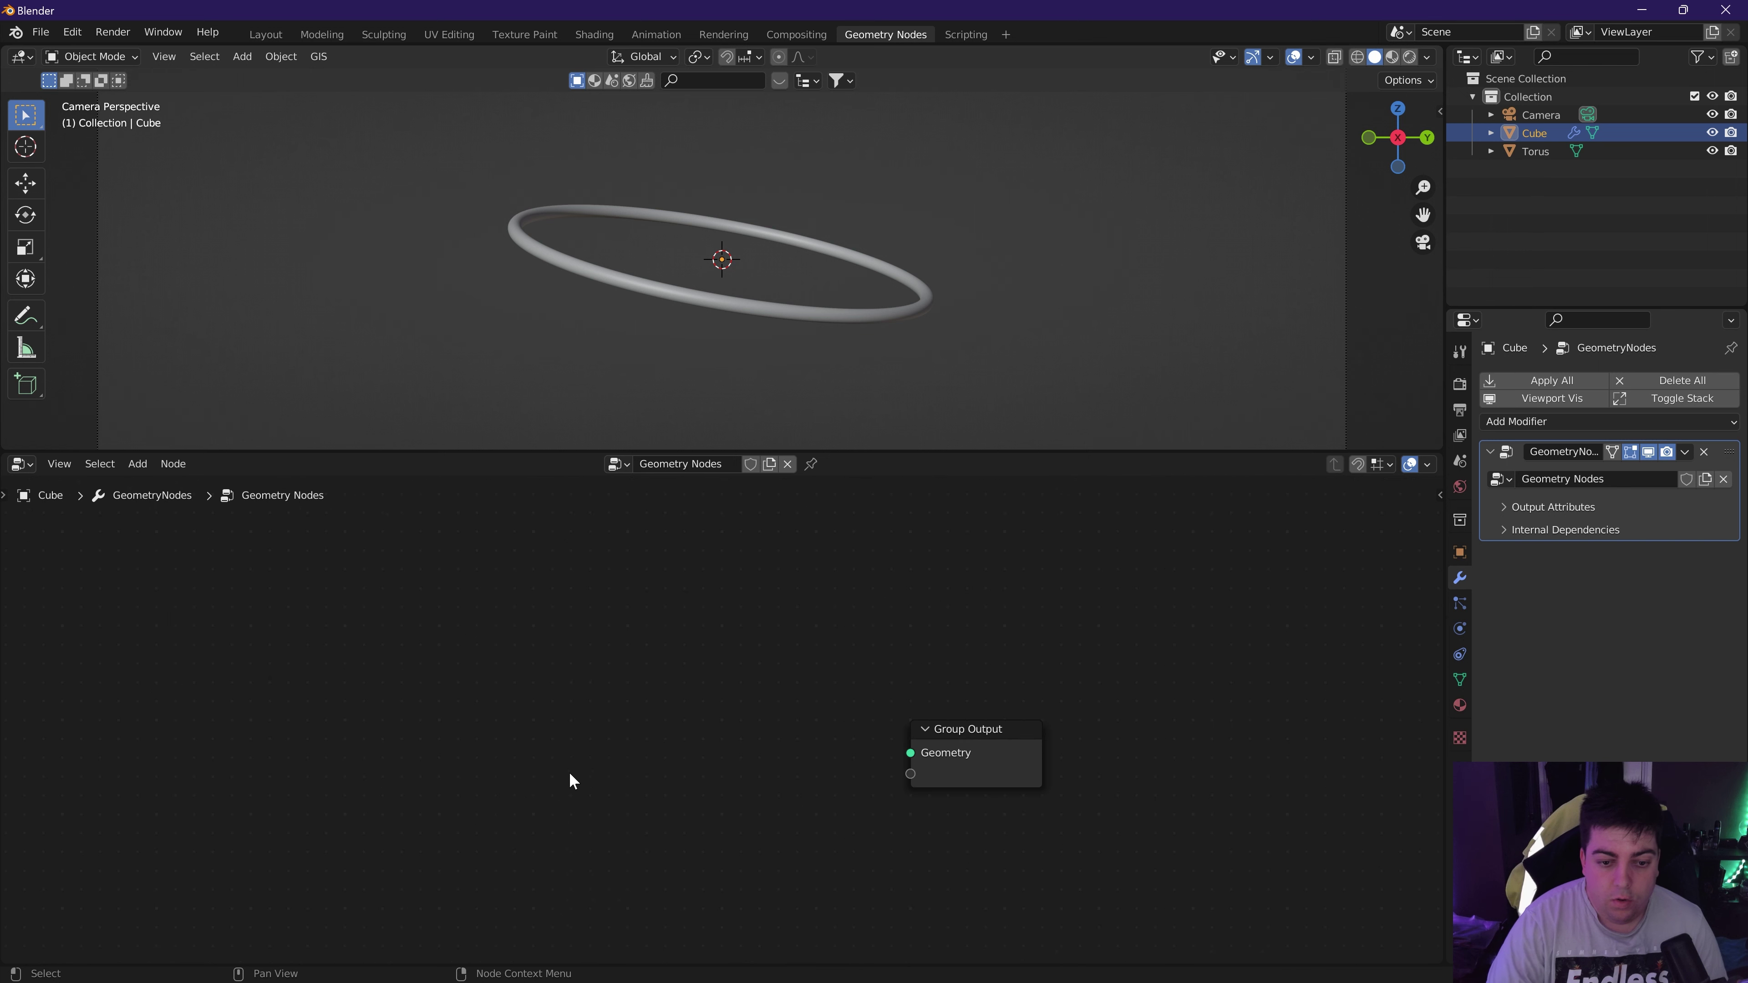
{"action": "middle_click_drag", "start_coordinate": [518, 770], "coordinate": [656, 750]}
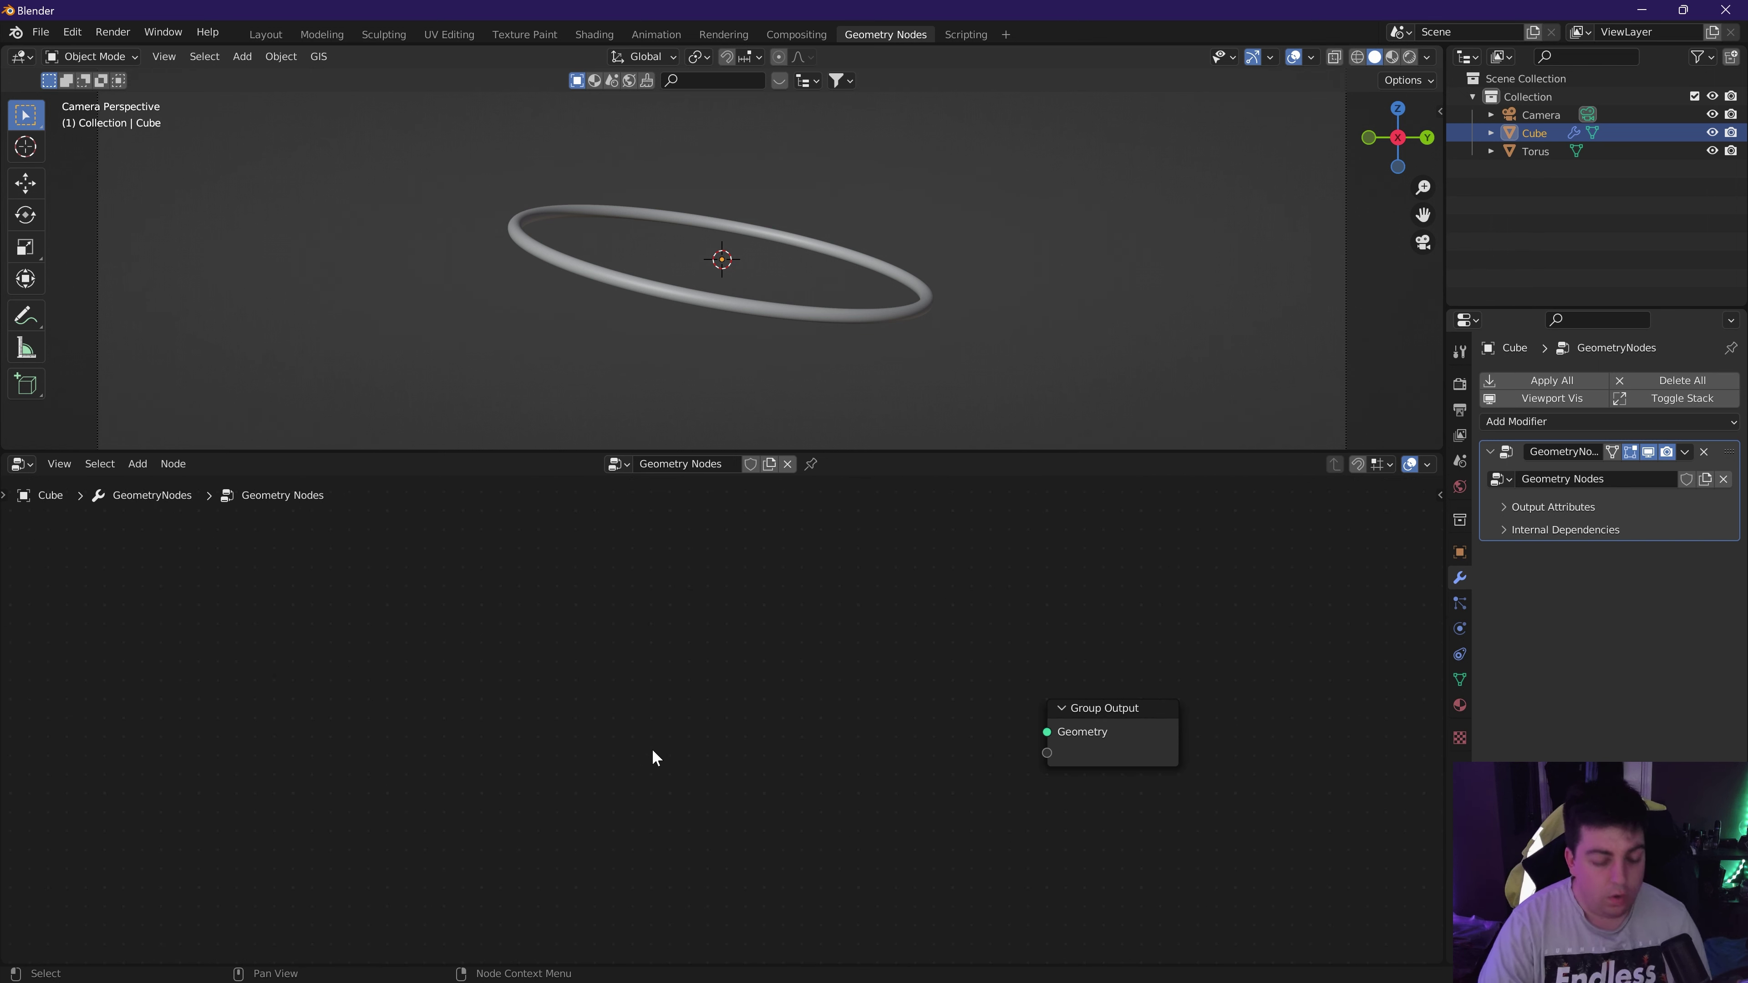
Add a Cube mesh primitive node to the tree.
{"action": "key", "text": "shift+a"}
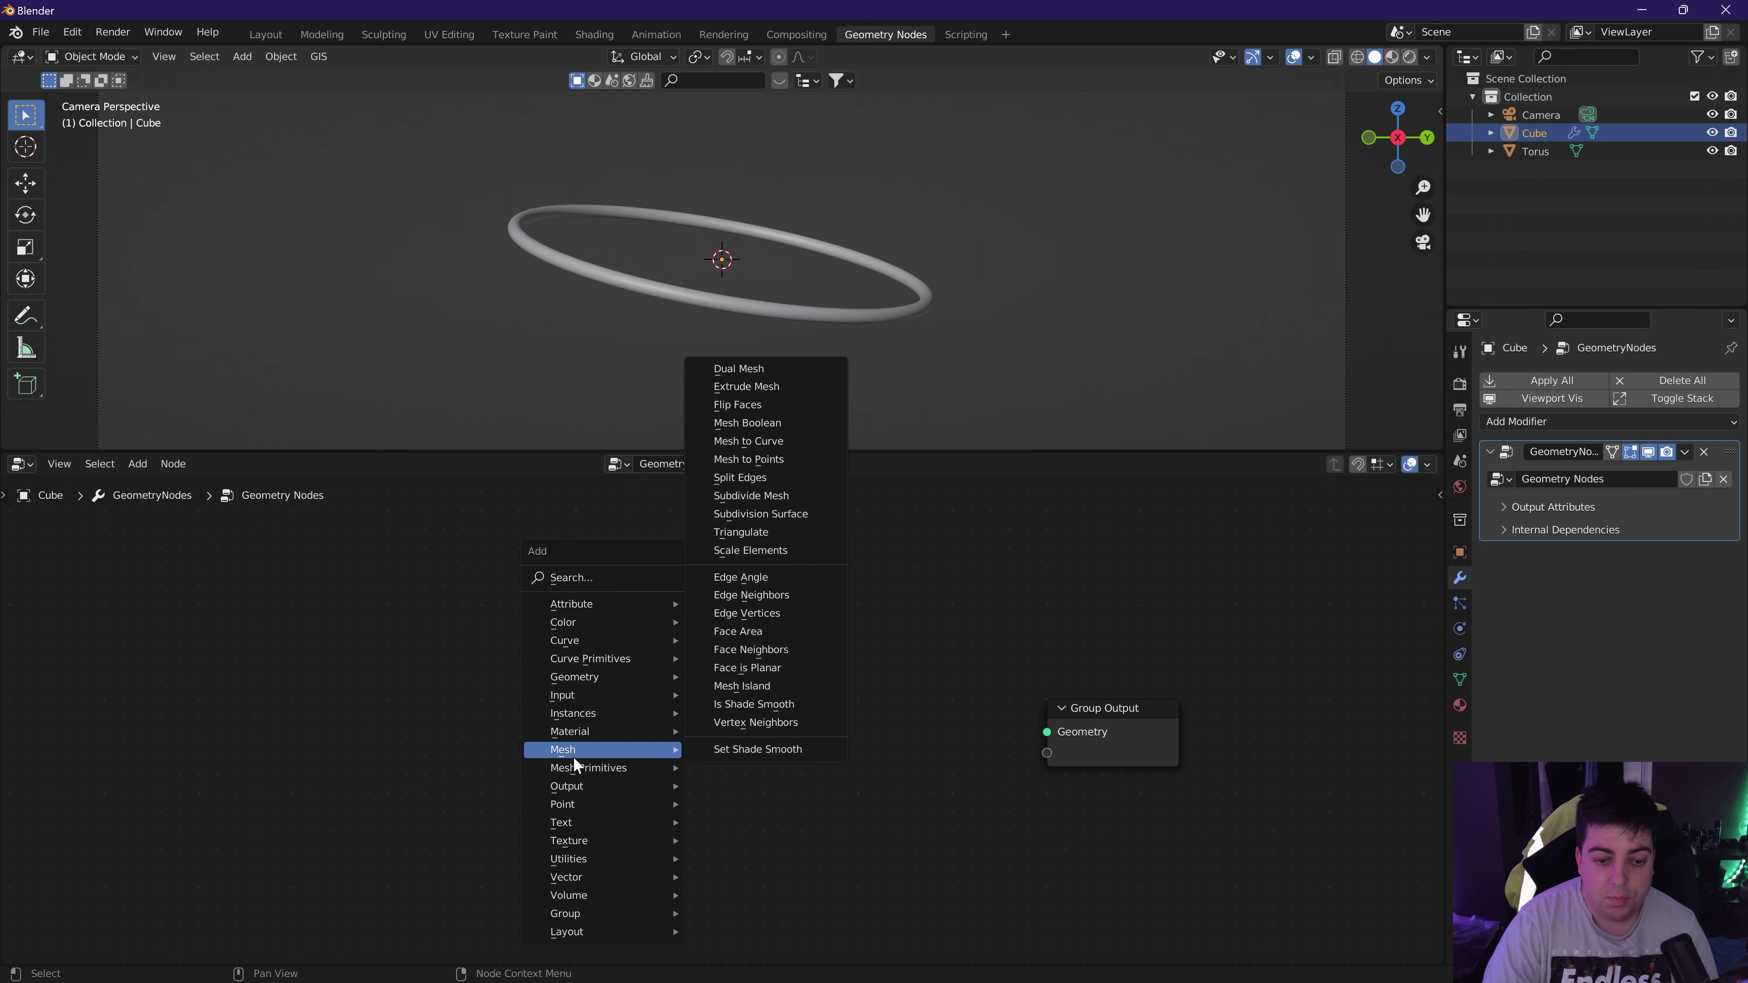
{"action": "mouse_move", "coordinate": [570, 764]}
{"action": "left_click", "coordinate": [741, 785]}
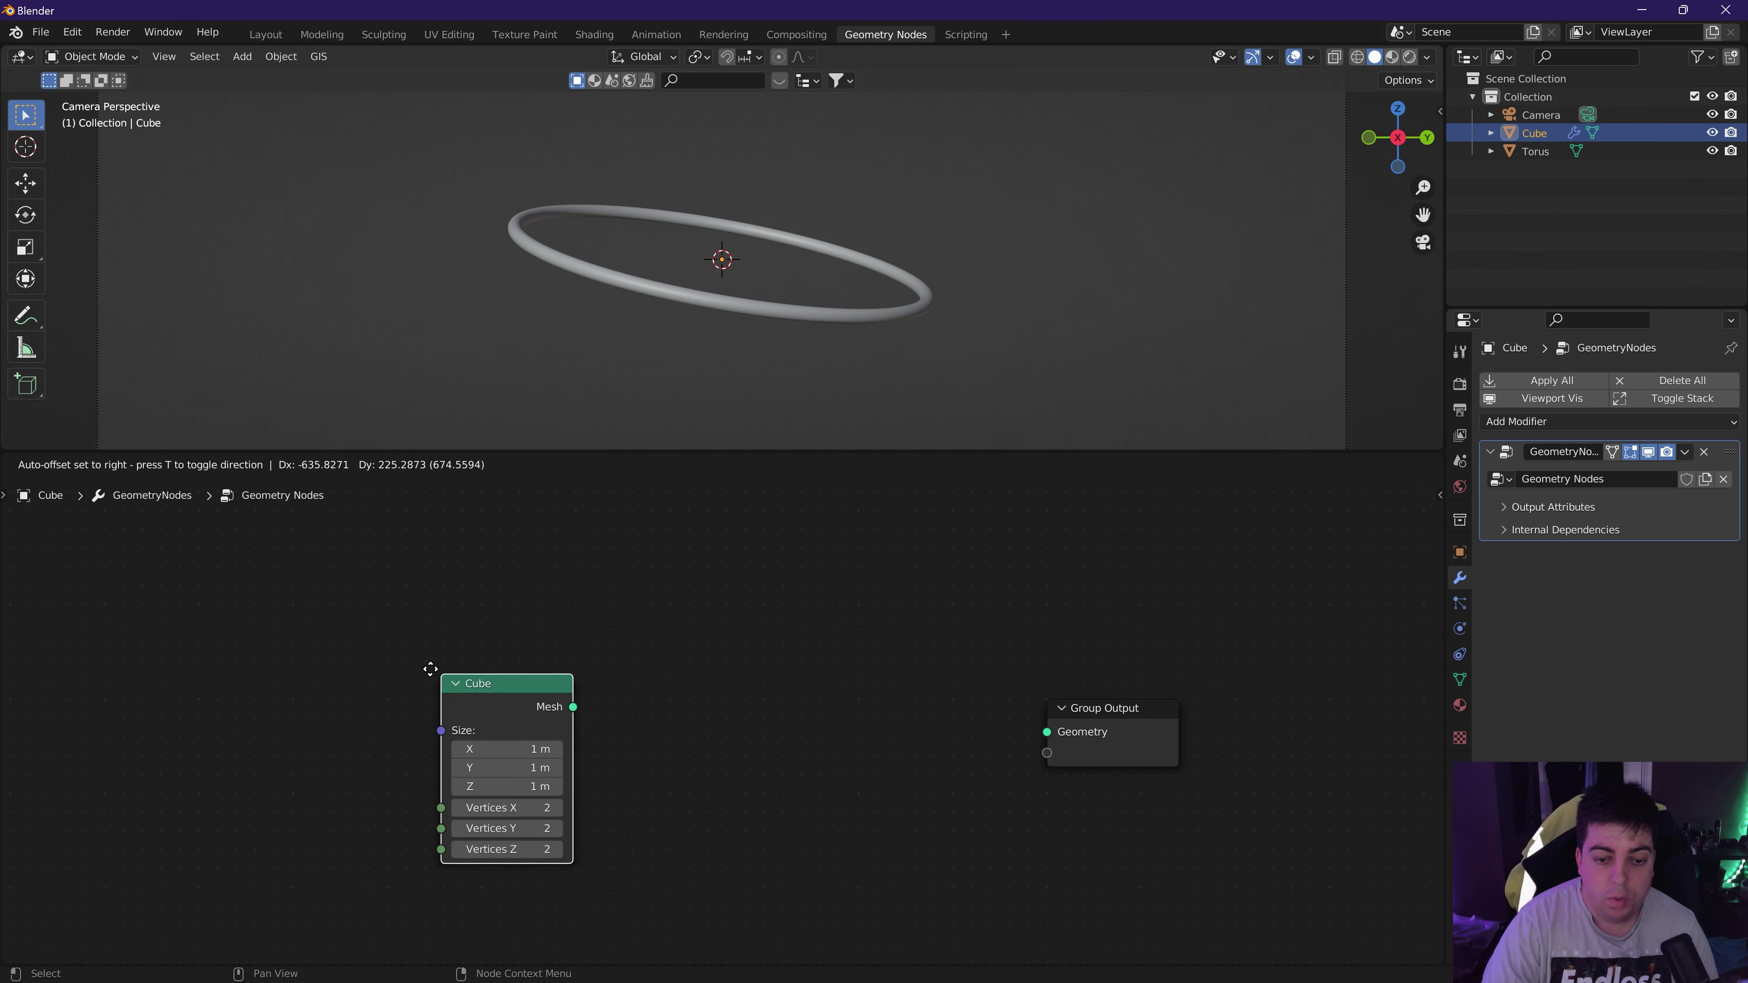
{"action": "left_click", "coordinate": [663, 647]}
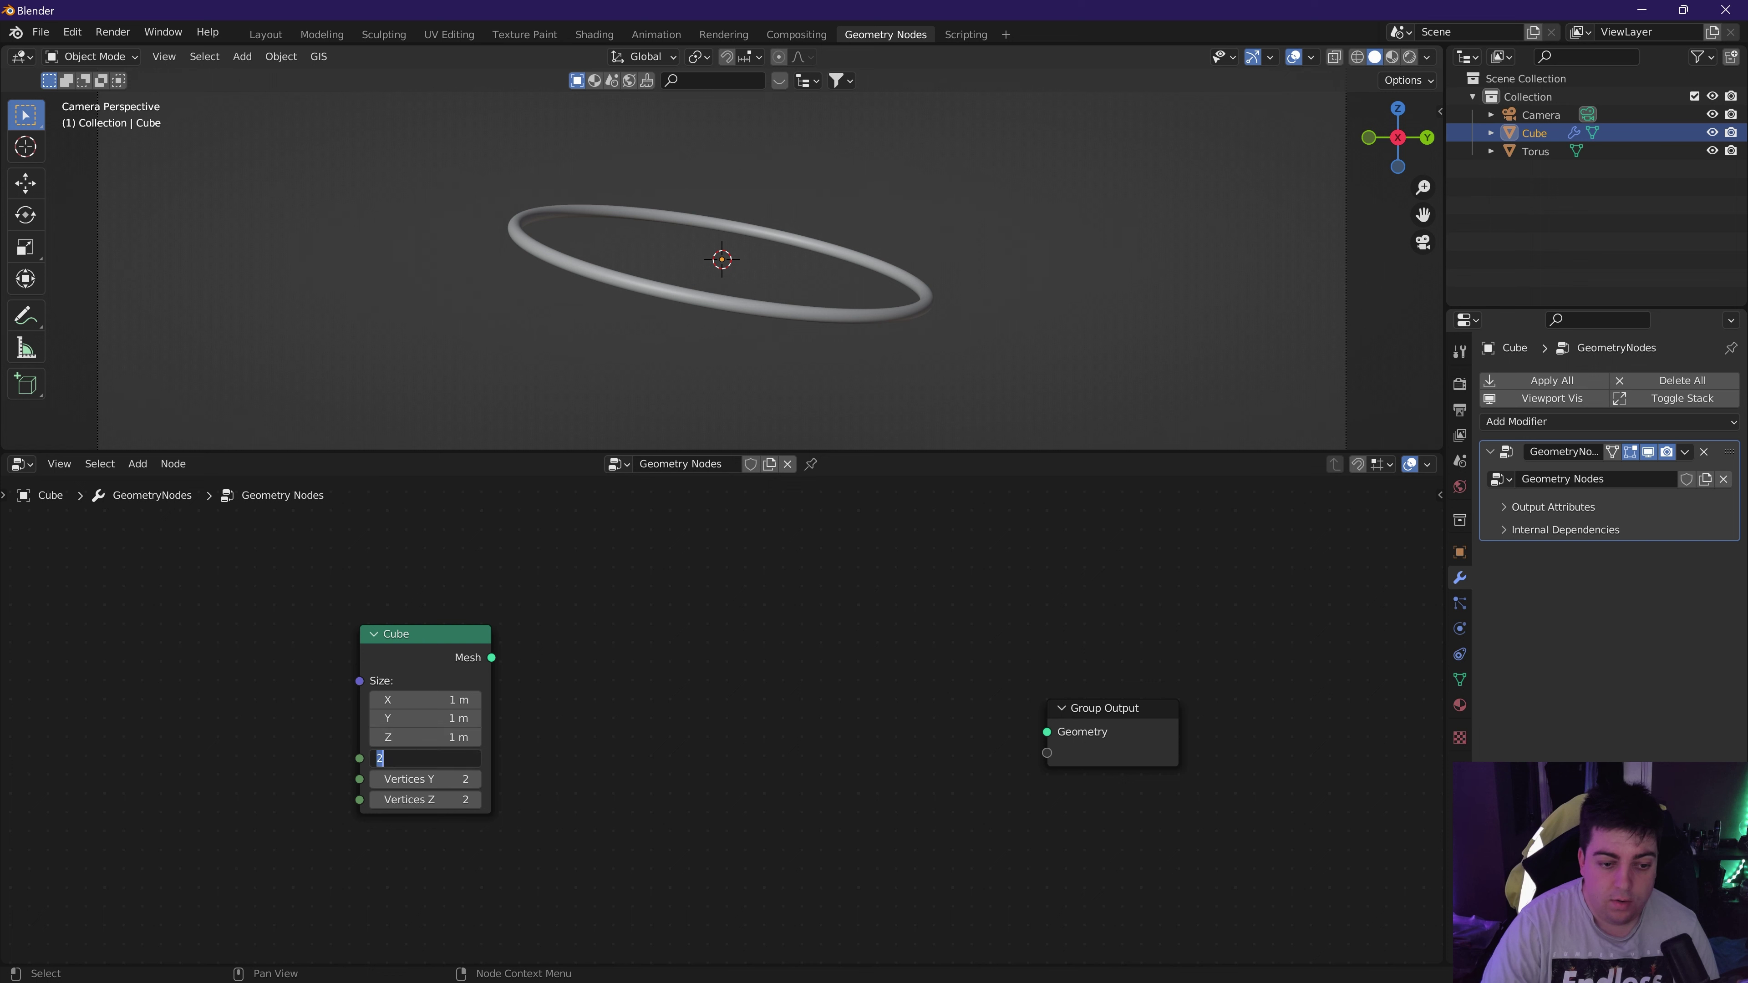
{"action": "left_click", "coordinate": [495, 808]}
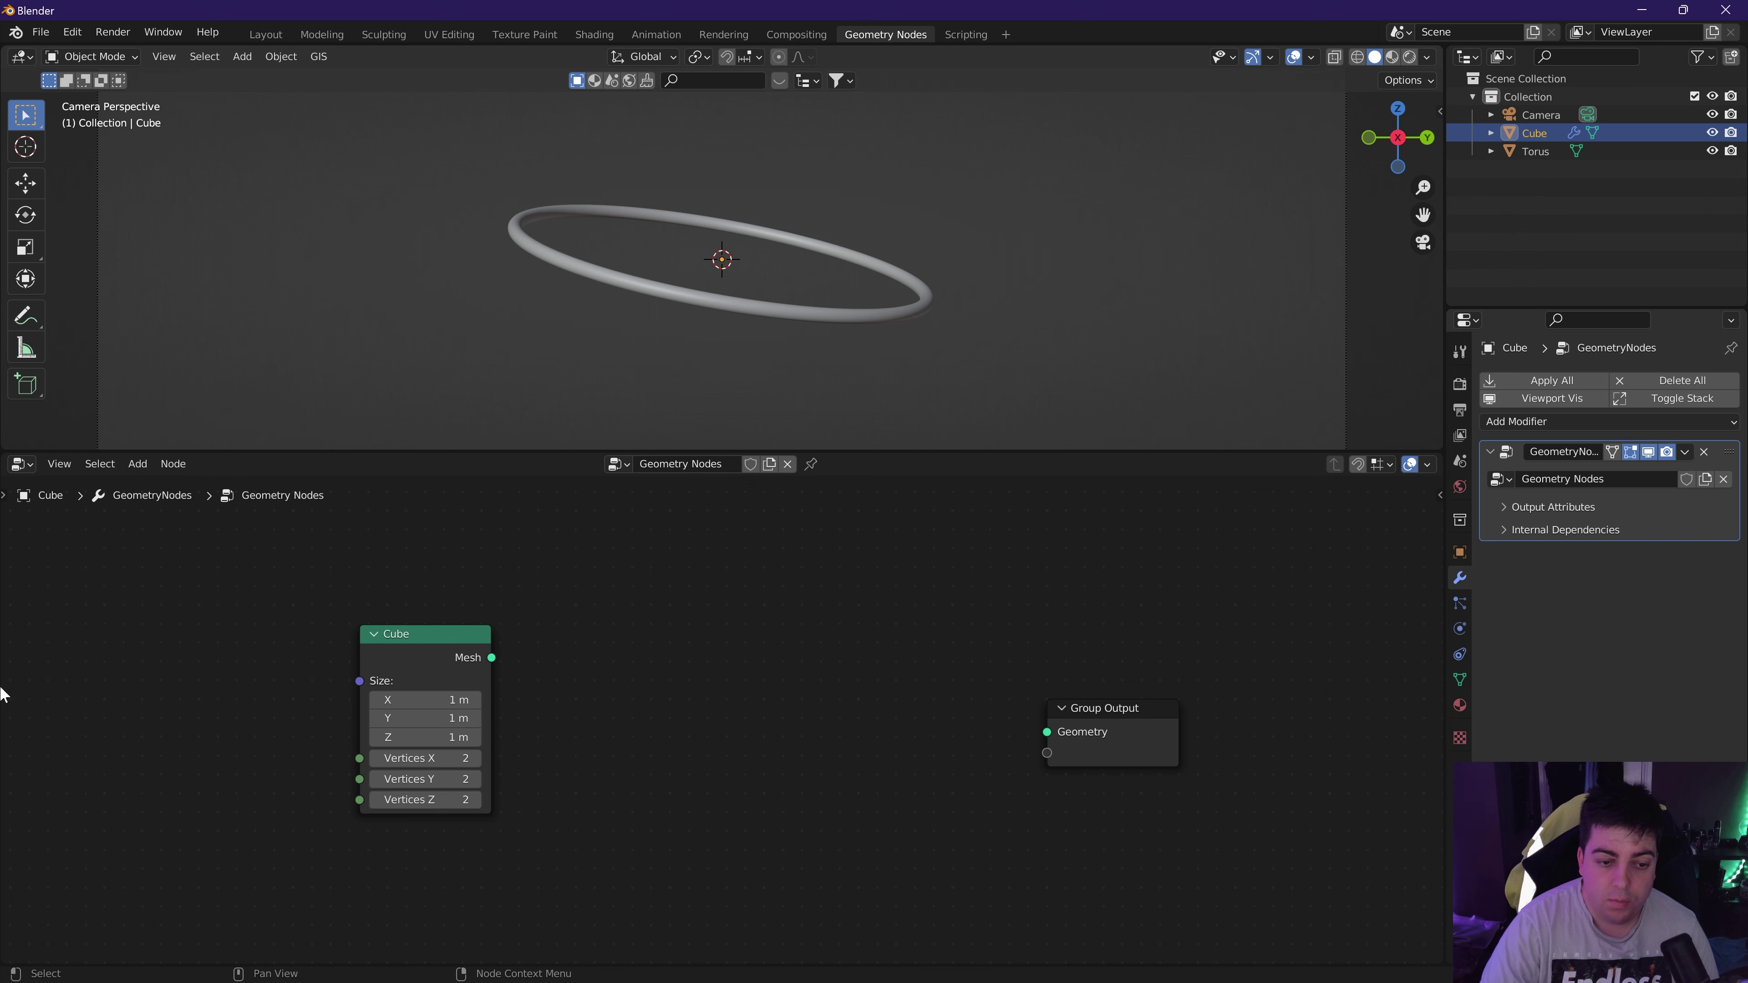
Add a Value node through the add-menu search, placed at the lower left.
{"action": "key", "text": "shift+a"}
{"action": "left_click", "coordinate": [103, 530]}
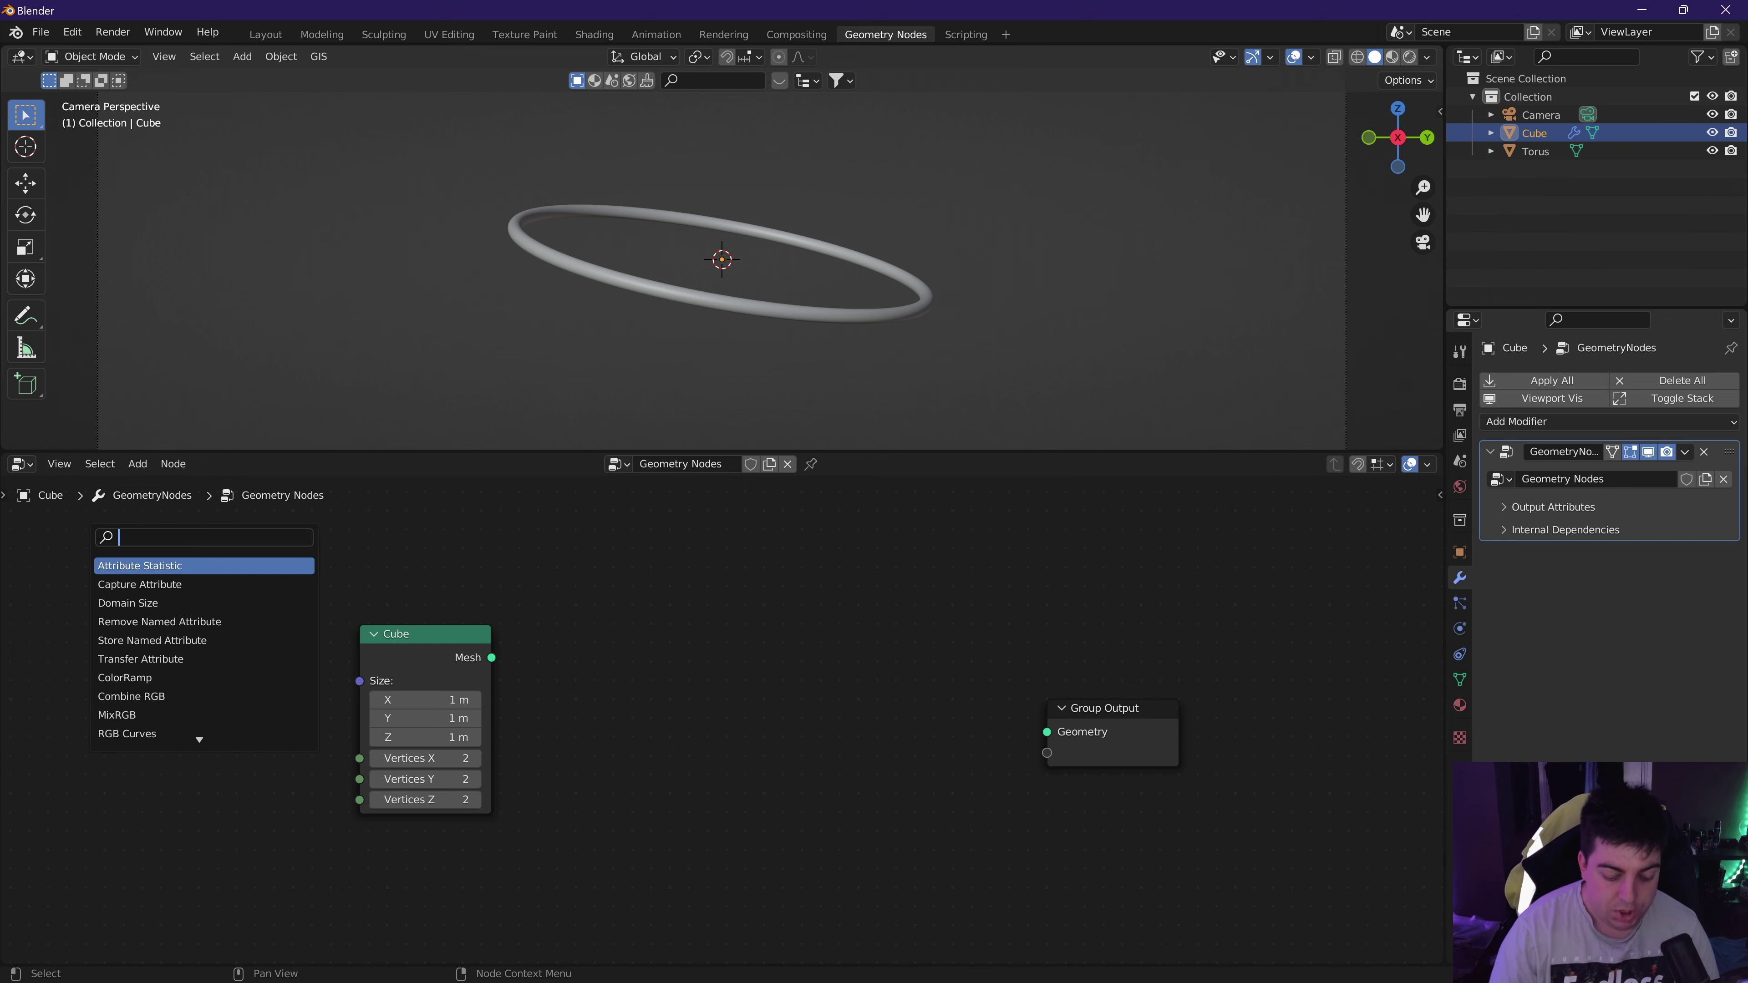
{"action": "type", "text": "vale"}
{"action": "key", "text": "Return"}
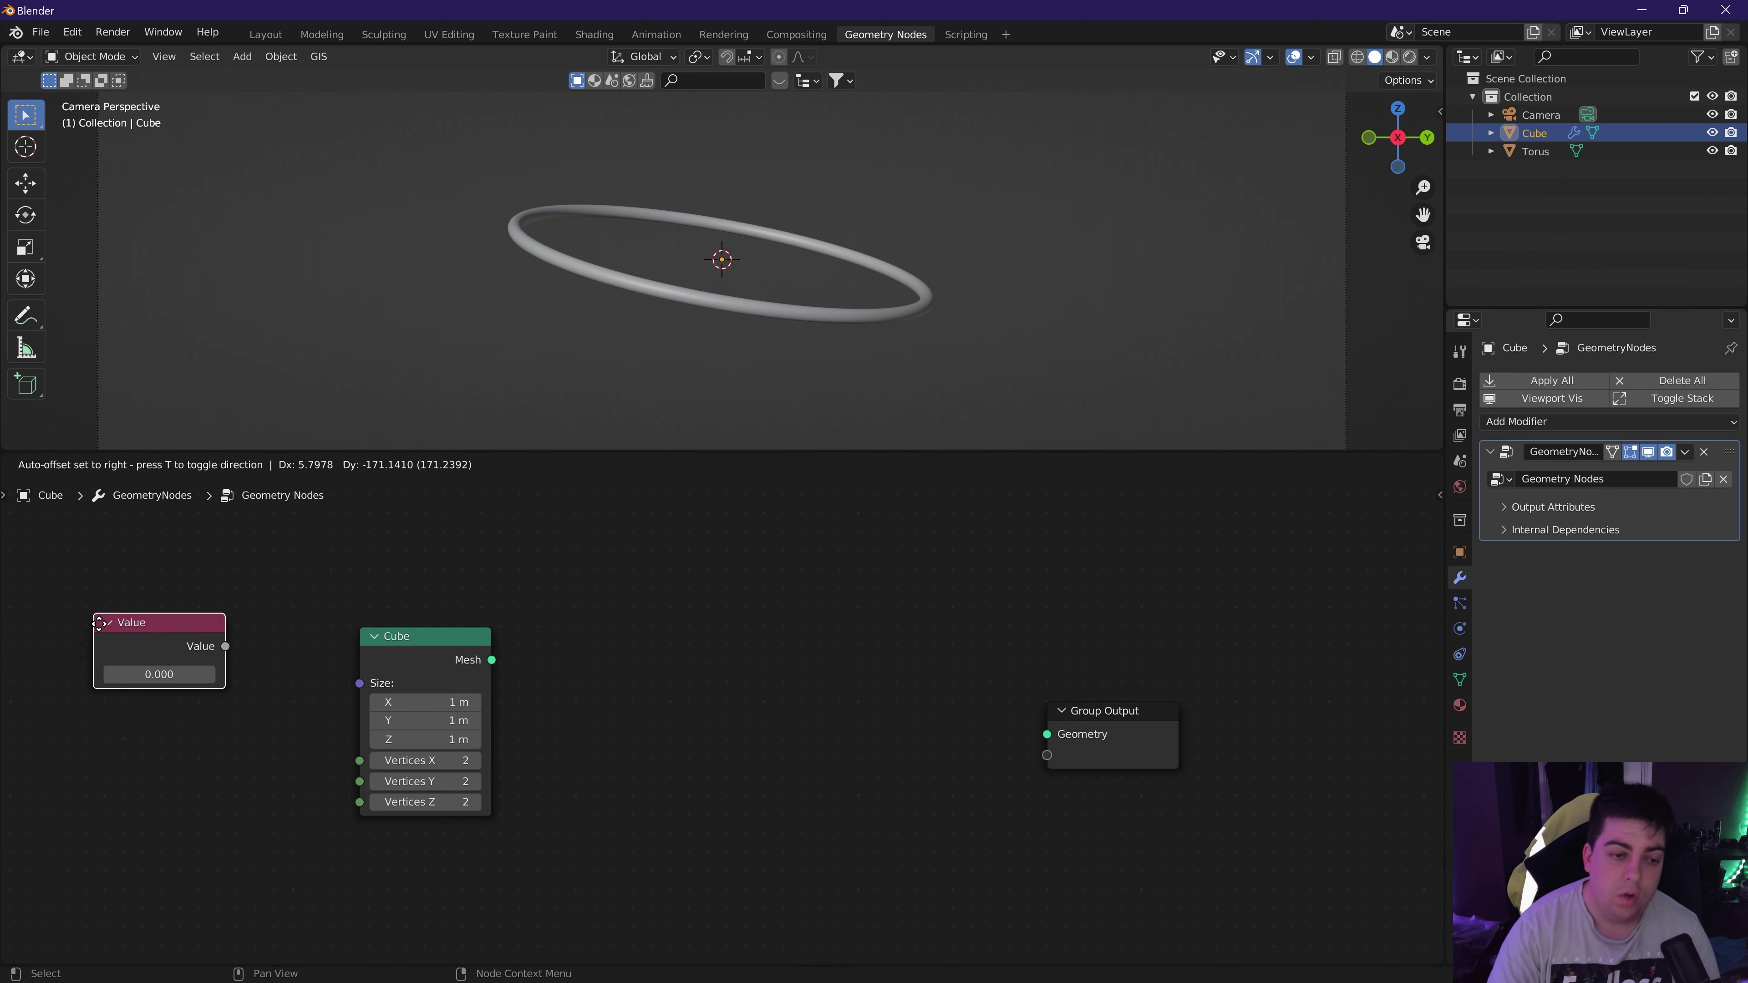
{"action": "left_click", "coordinate": [90, 733]}
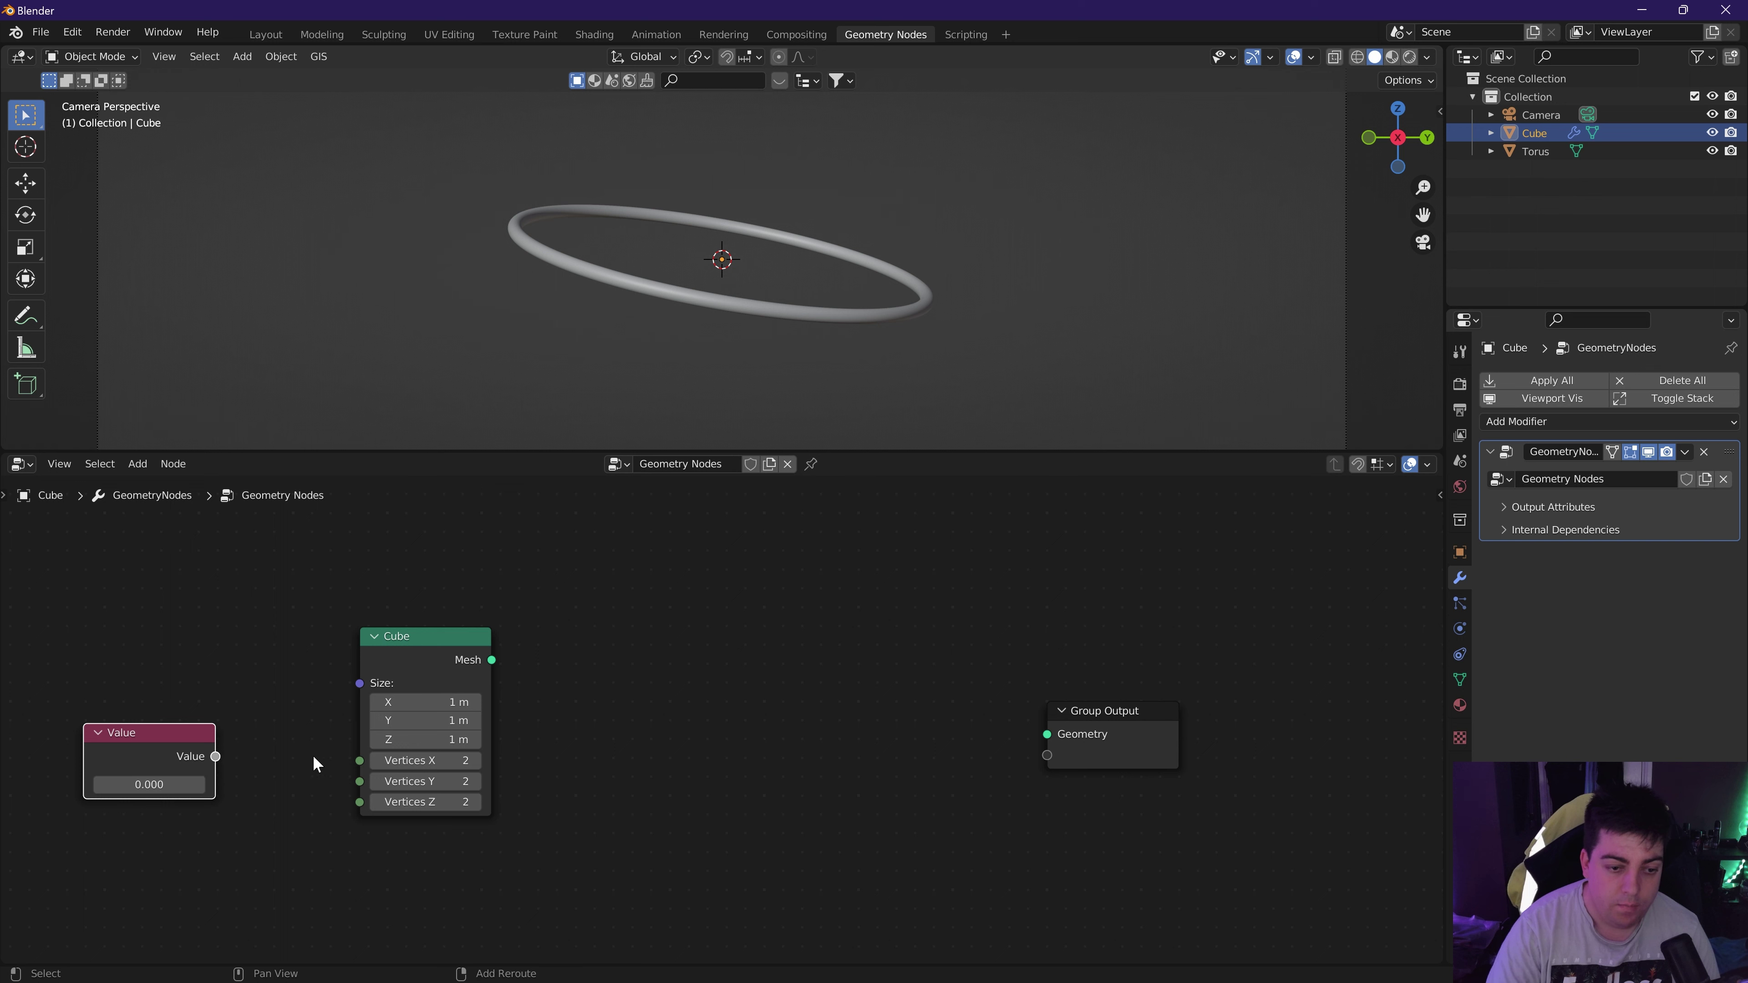
Link the Value node to Vertices X, Y and Z, and the Cube mesh to Group Output.
{"action": "left_click_drag", "start_coordinate": [215, 756], "coordinate": [359, 785]}
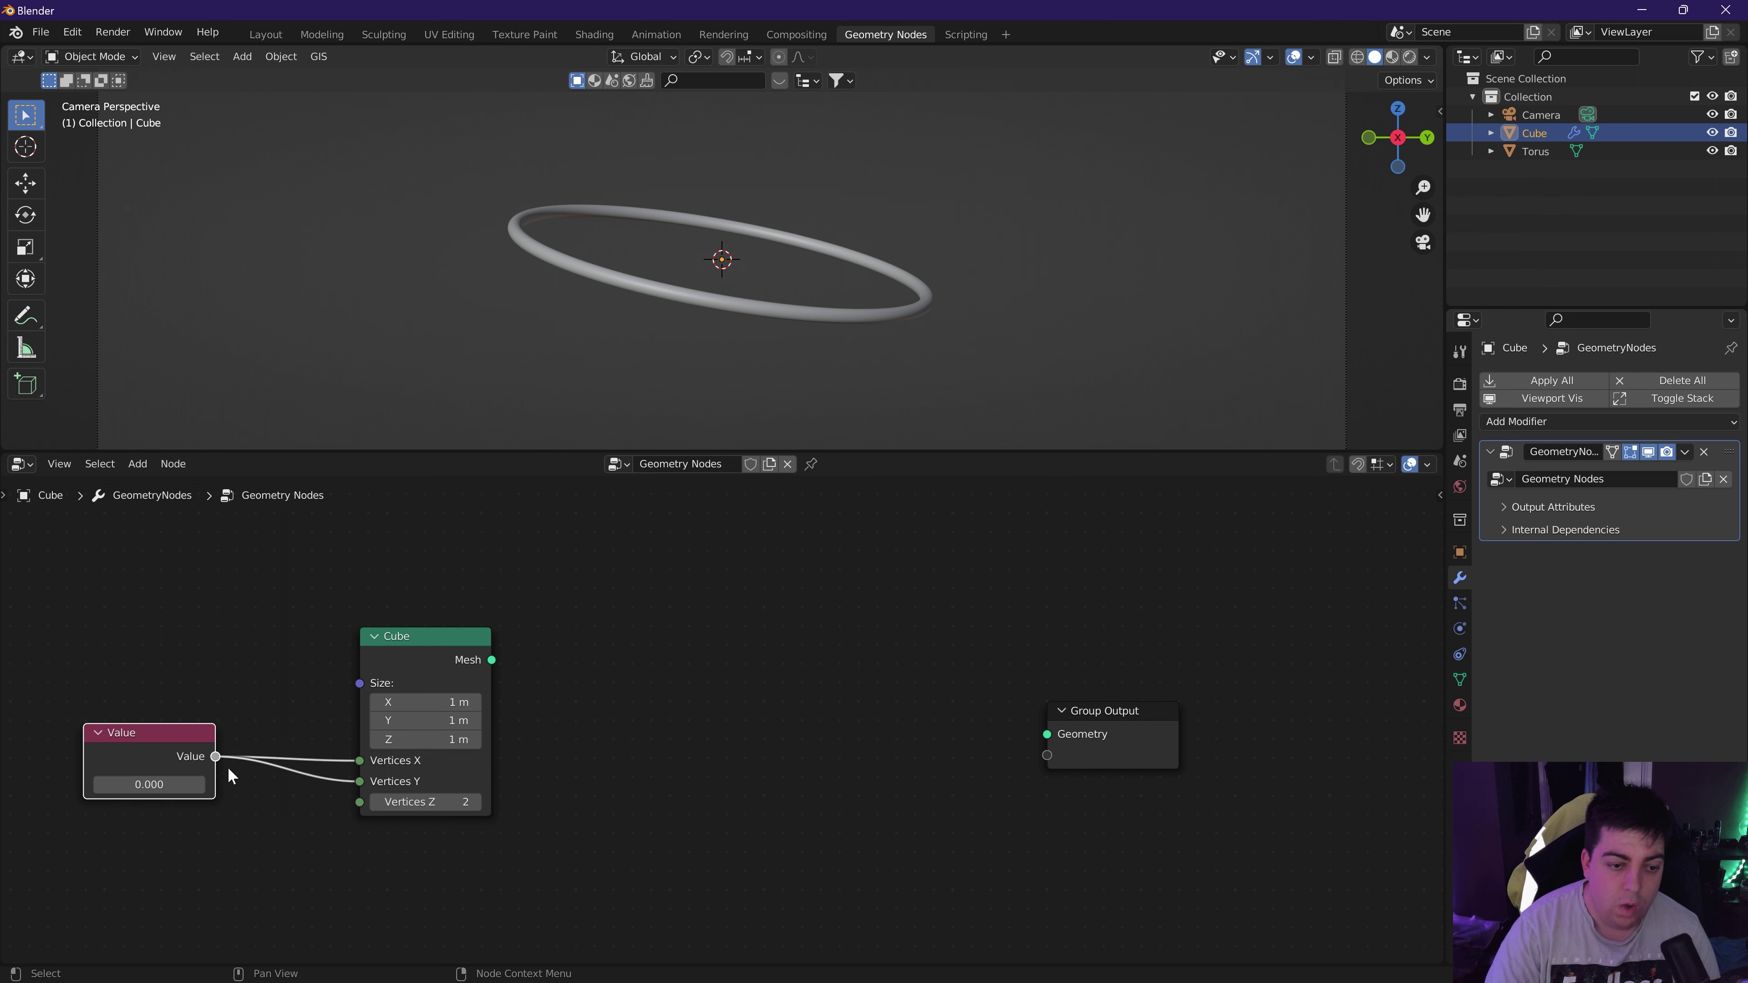
{"action": "left_click_drag", "start_coordinate": [216, 756], "coordinate": [355, 814]}
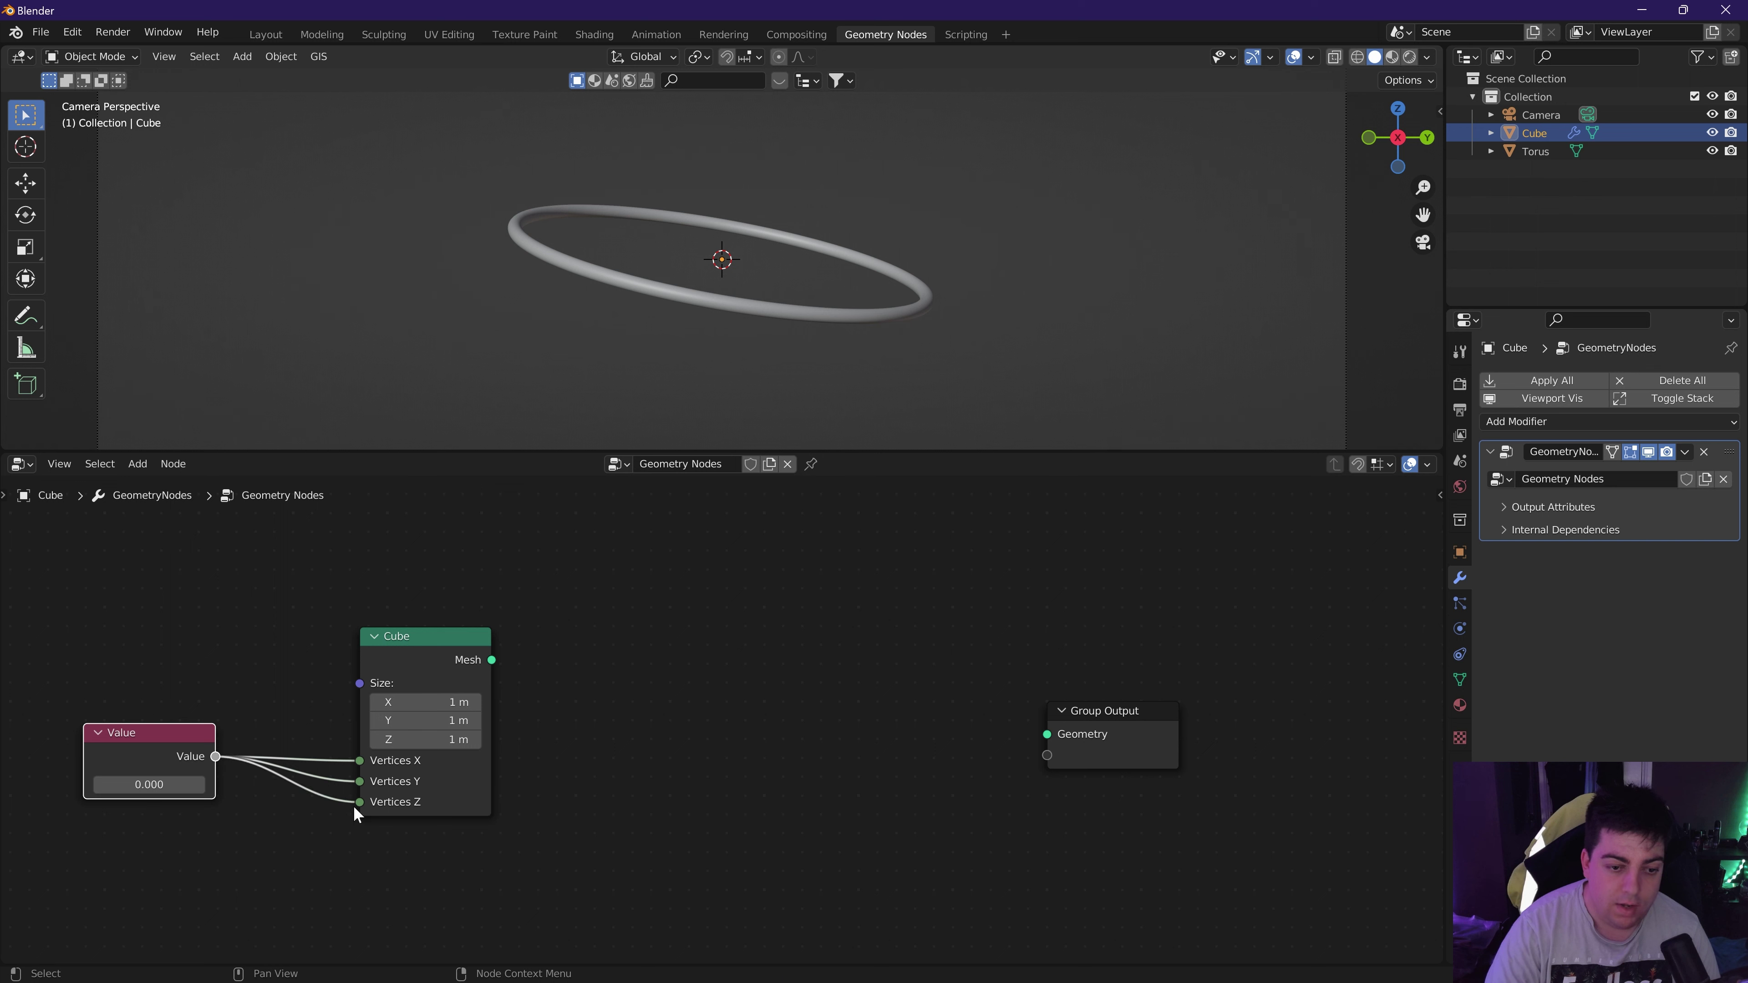
{"action": "left_click", "coordinate": [591, 759]}
{"action": "left_click_drag", "start_coordinate": [491, 661], "coordinate": [1050, 736]}
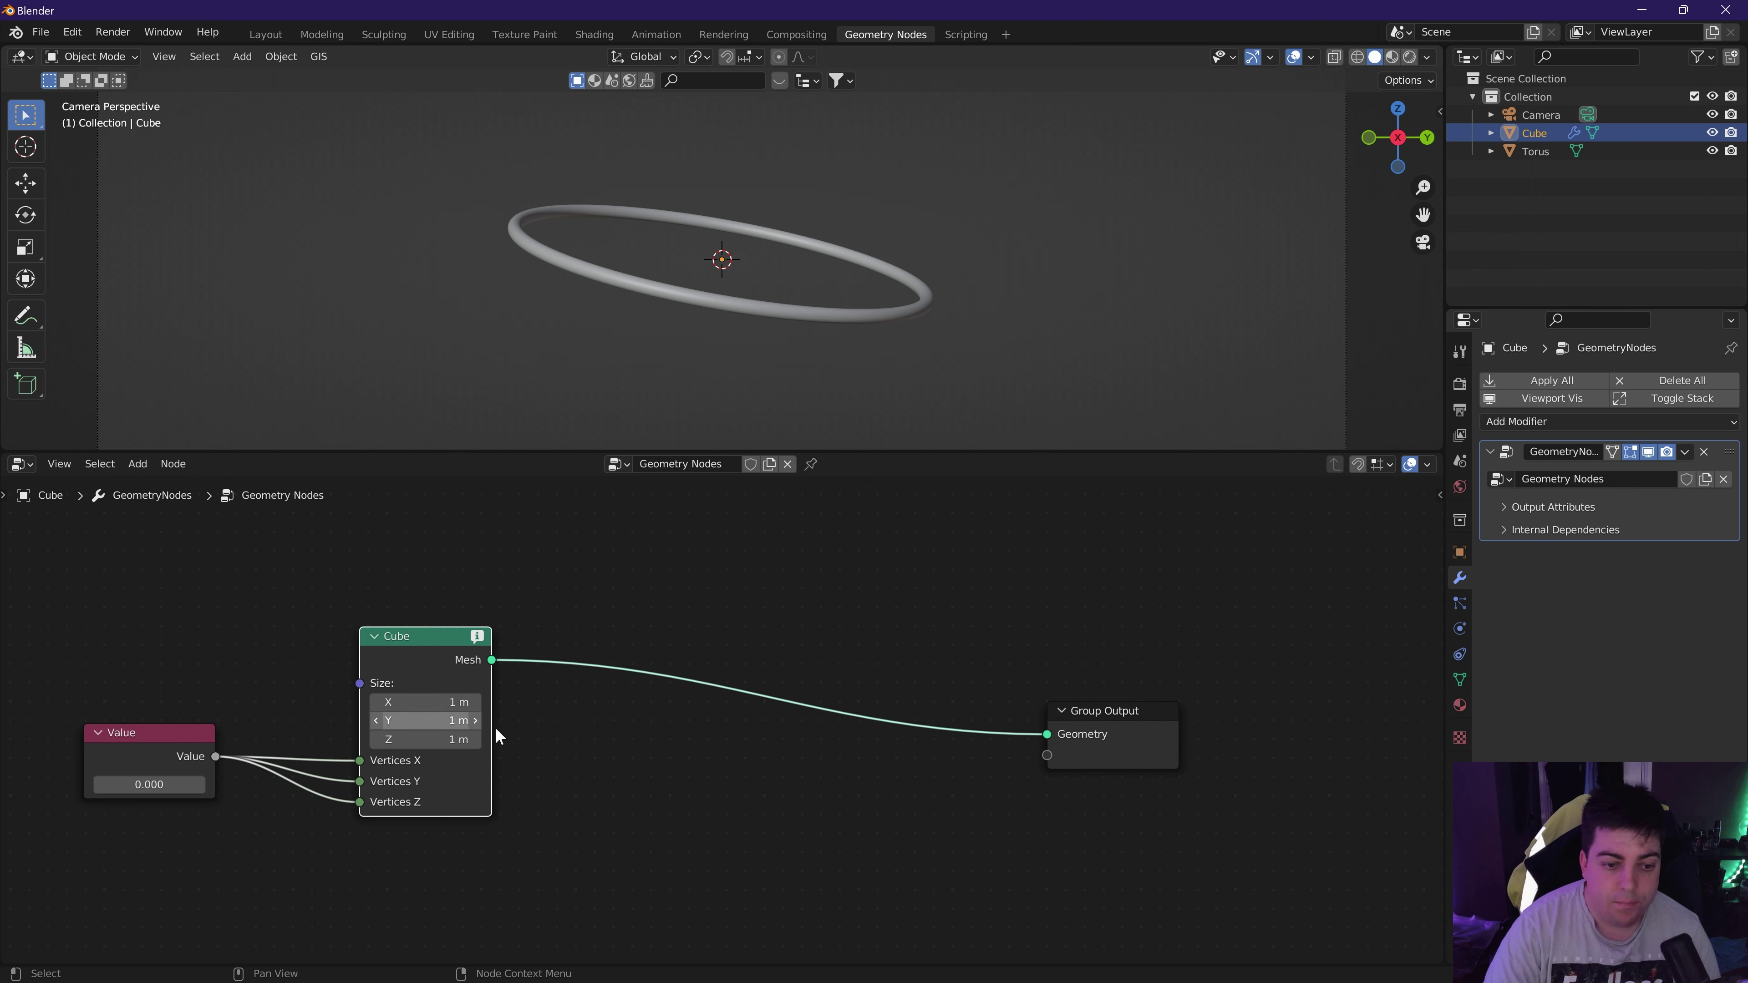
Set the vertex-count Value node to 3.
{"action": "left_click", "coordinate": [125, 785]}
{"action": "type", "text": "3"}
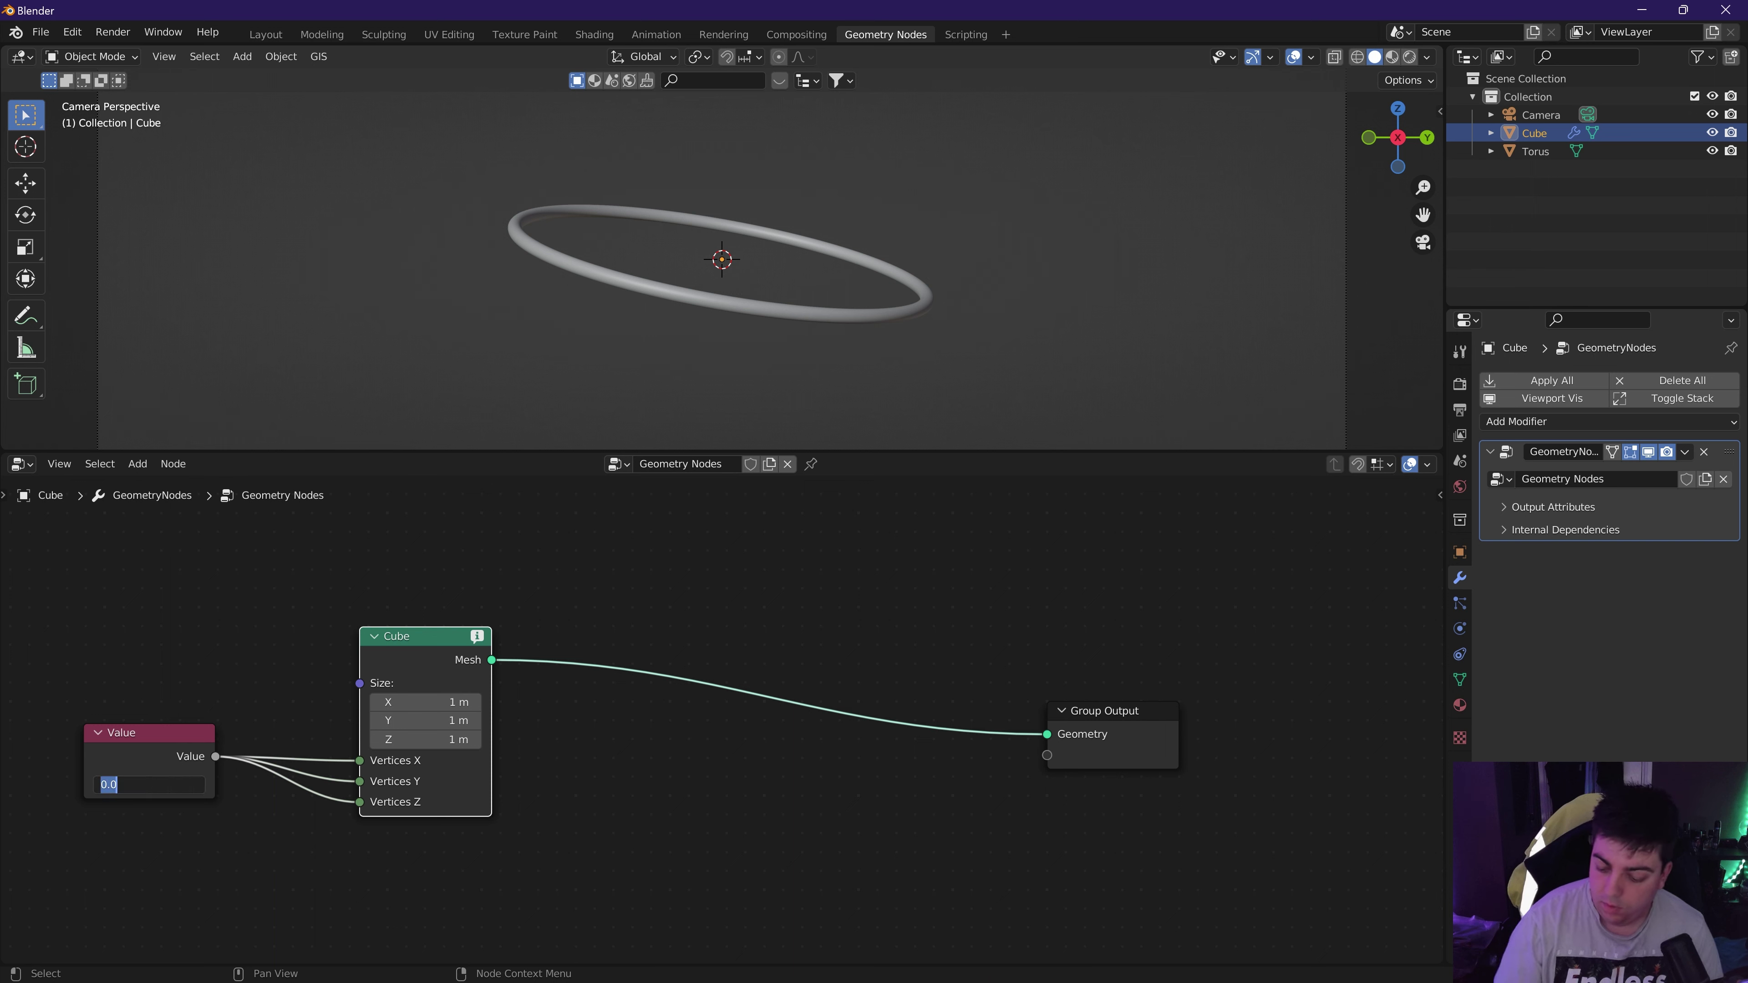
{"action": "key", "text": "Return"}
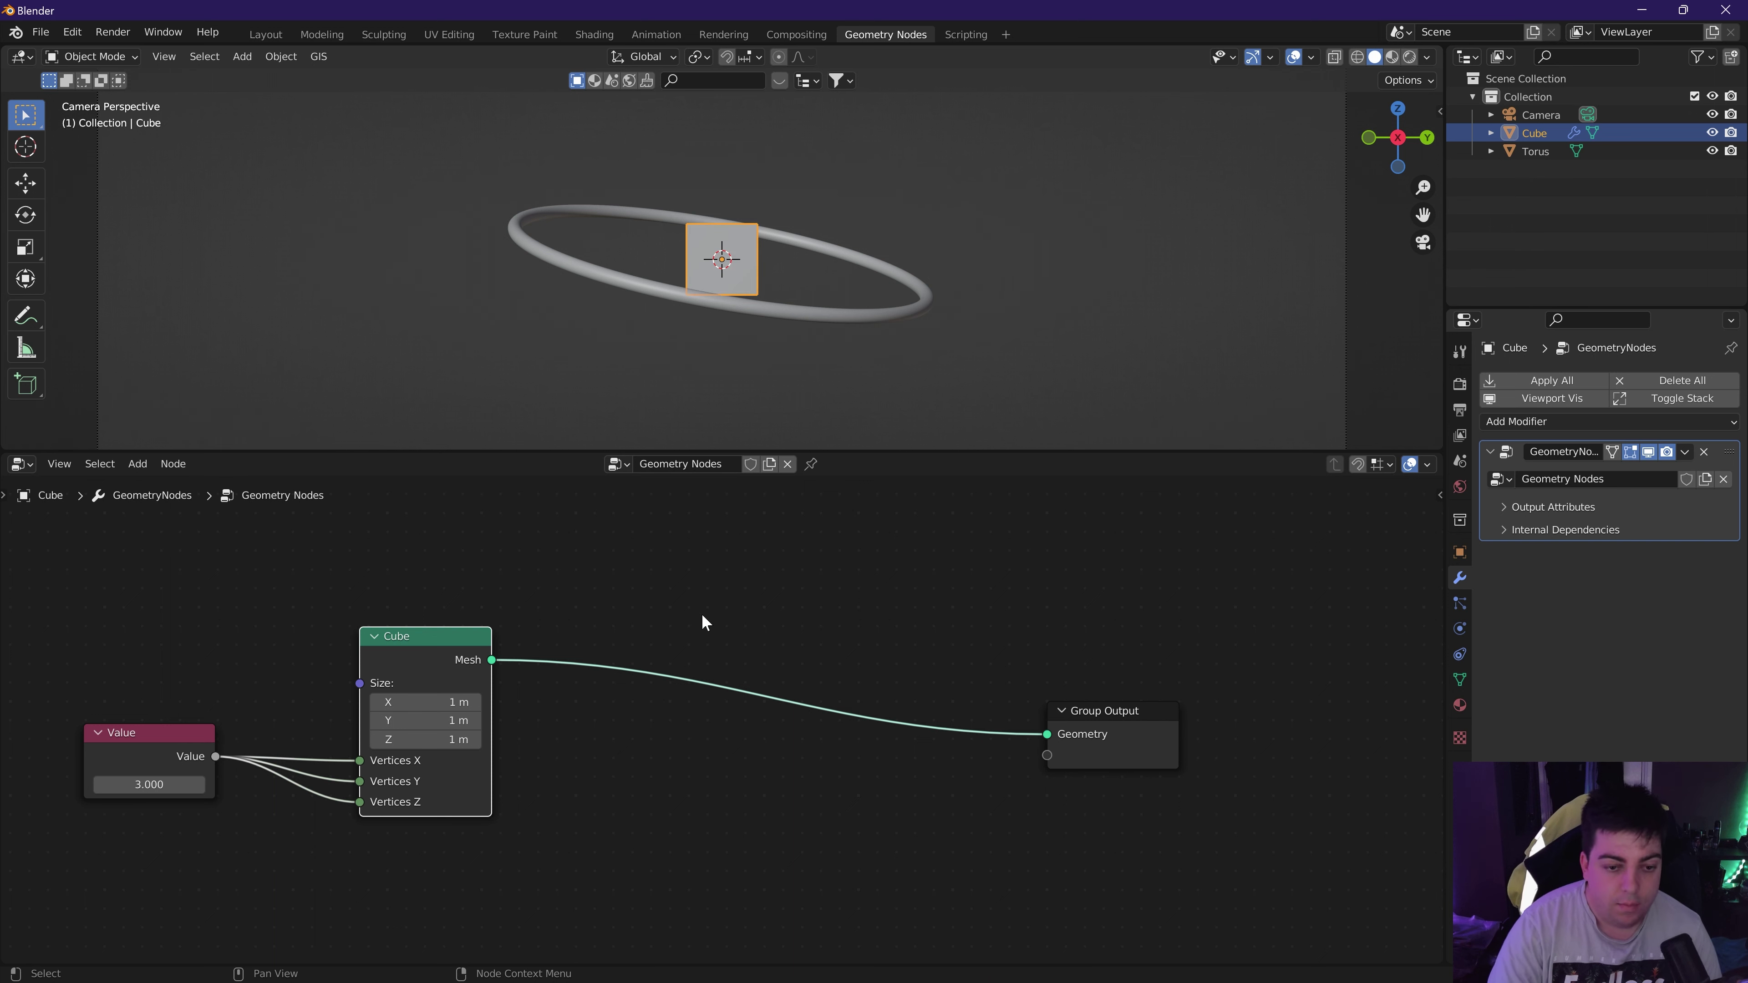
{"action": "middle_click_drag", "start_coordinate": [812, 386], "coordinate": [740, 413]}
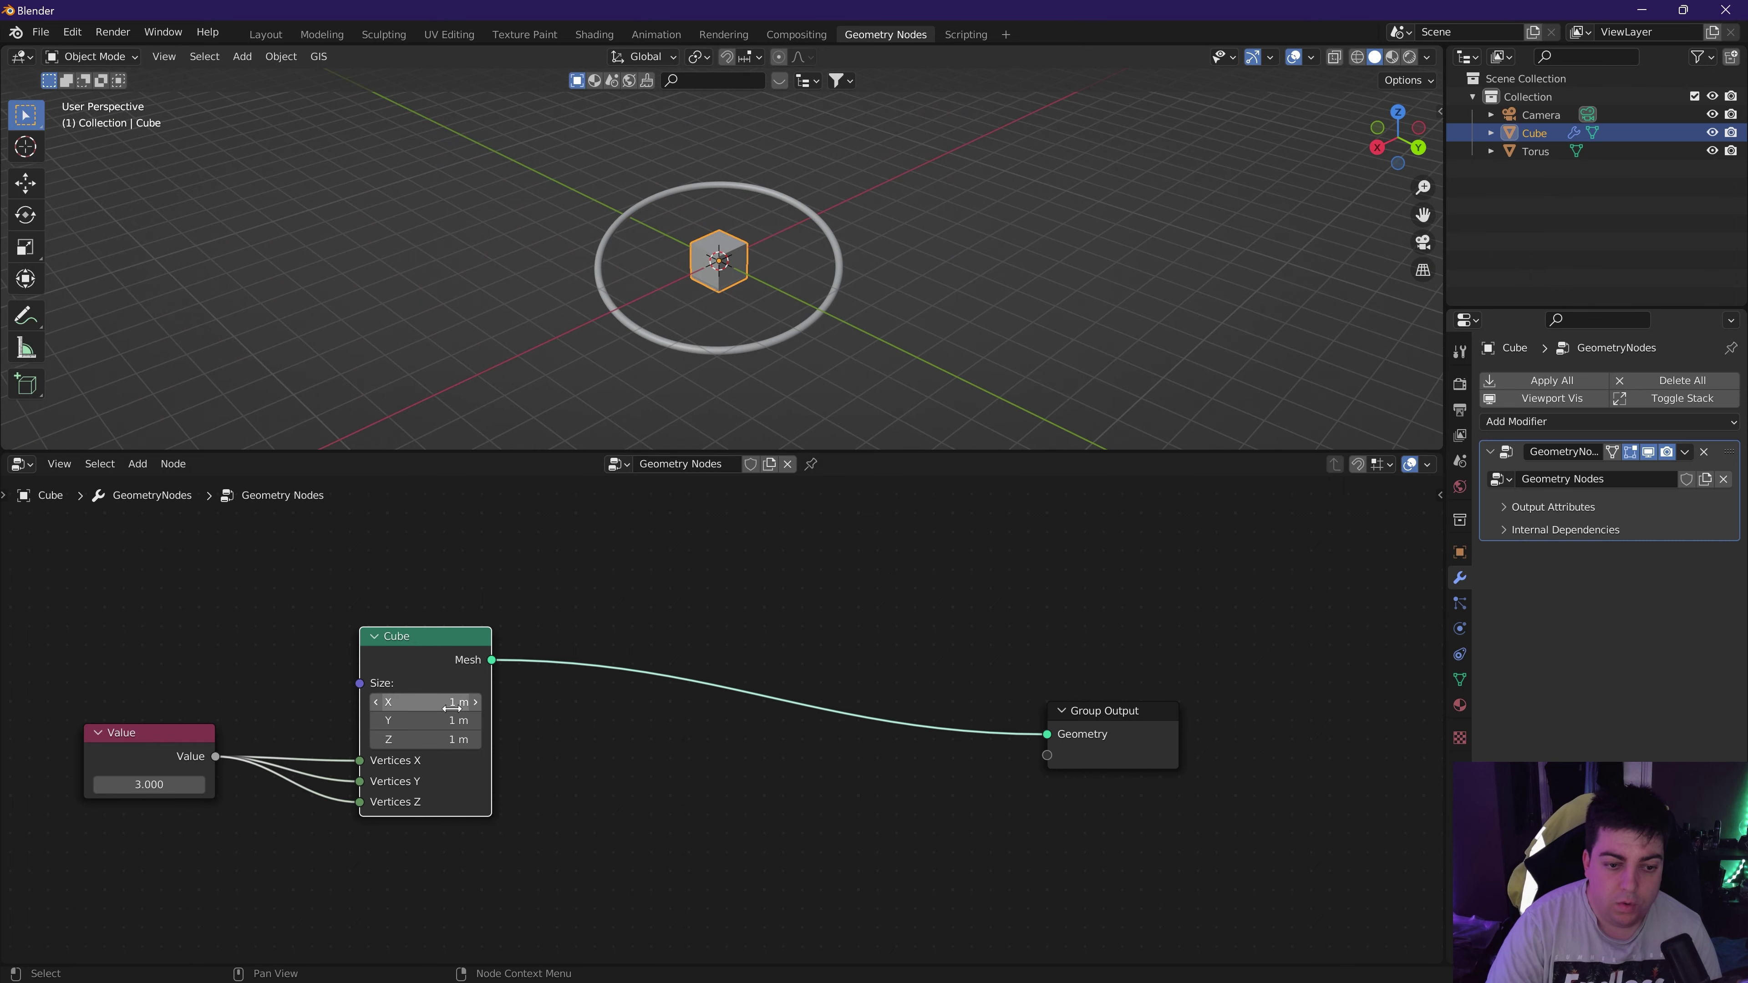
{"action": "left_click", "coordinate": [387, 702]}
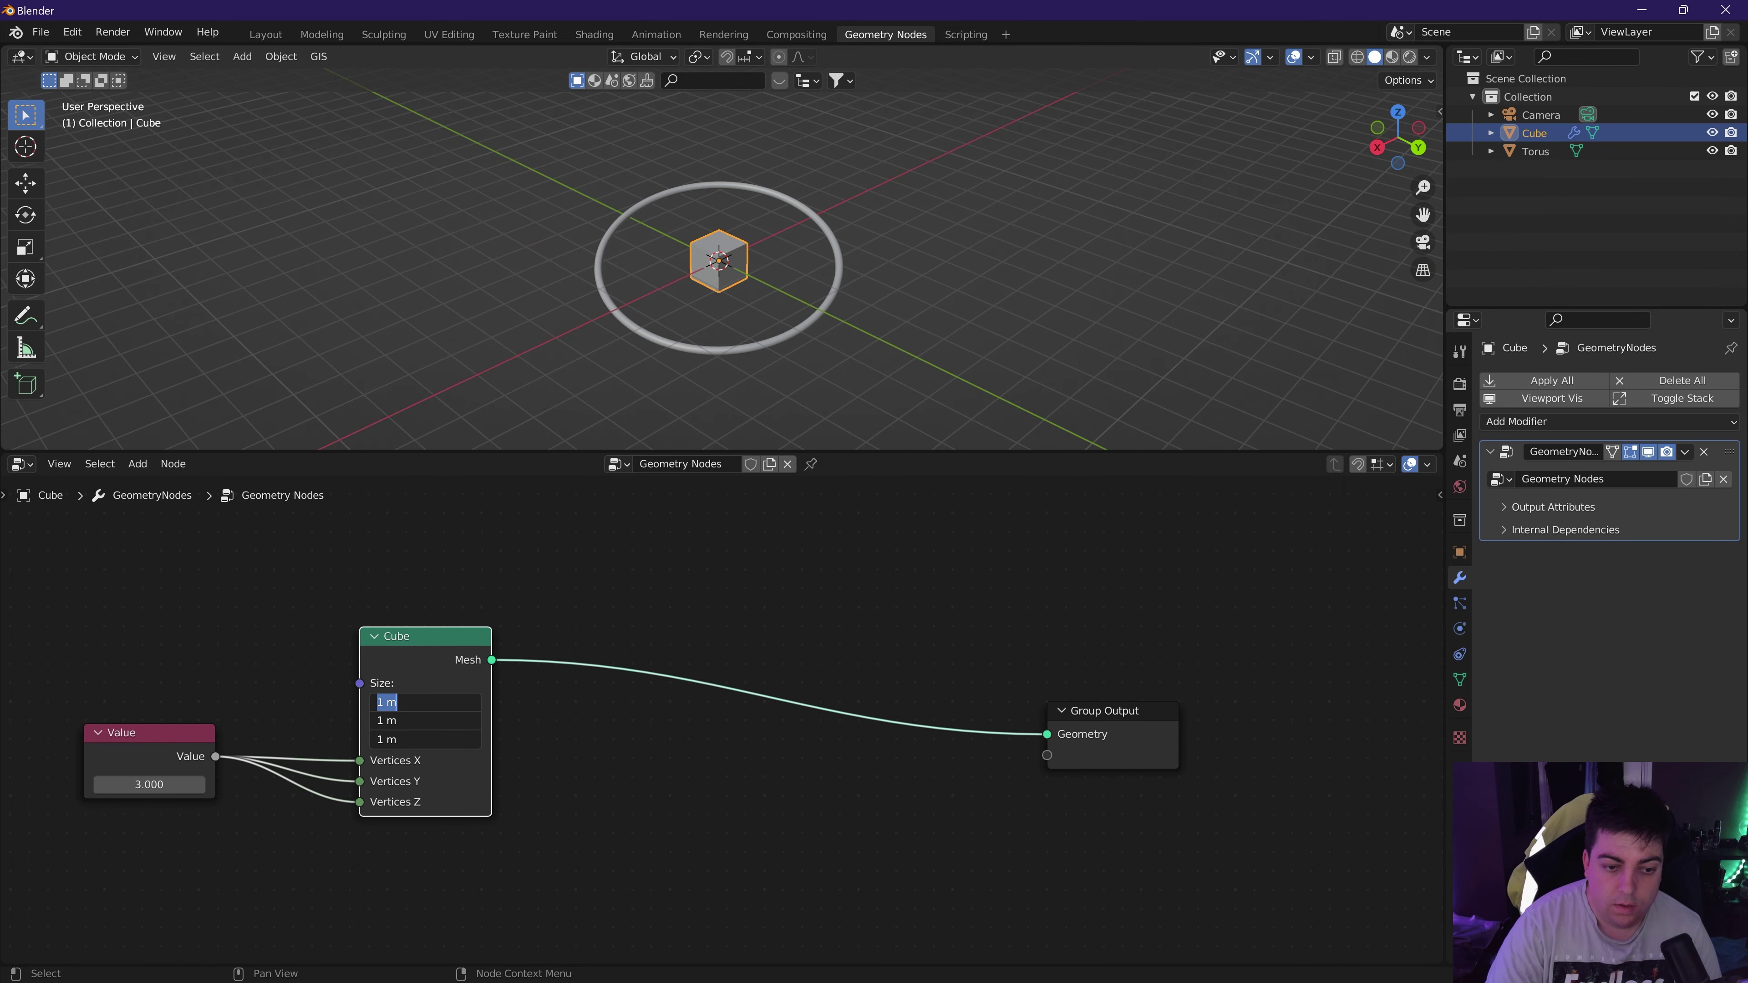
{"action": "key", "text": "Escape"}
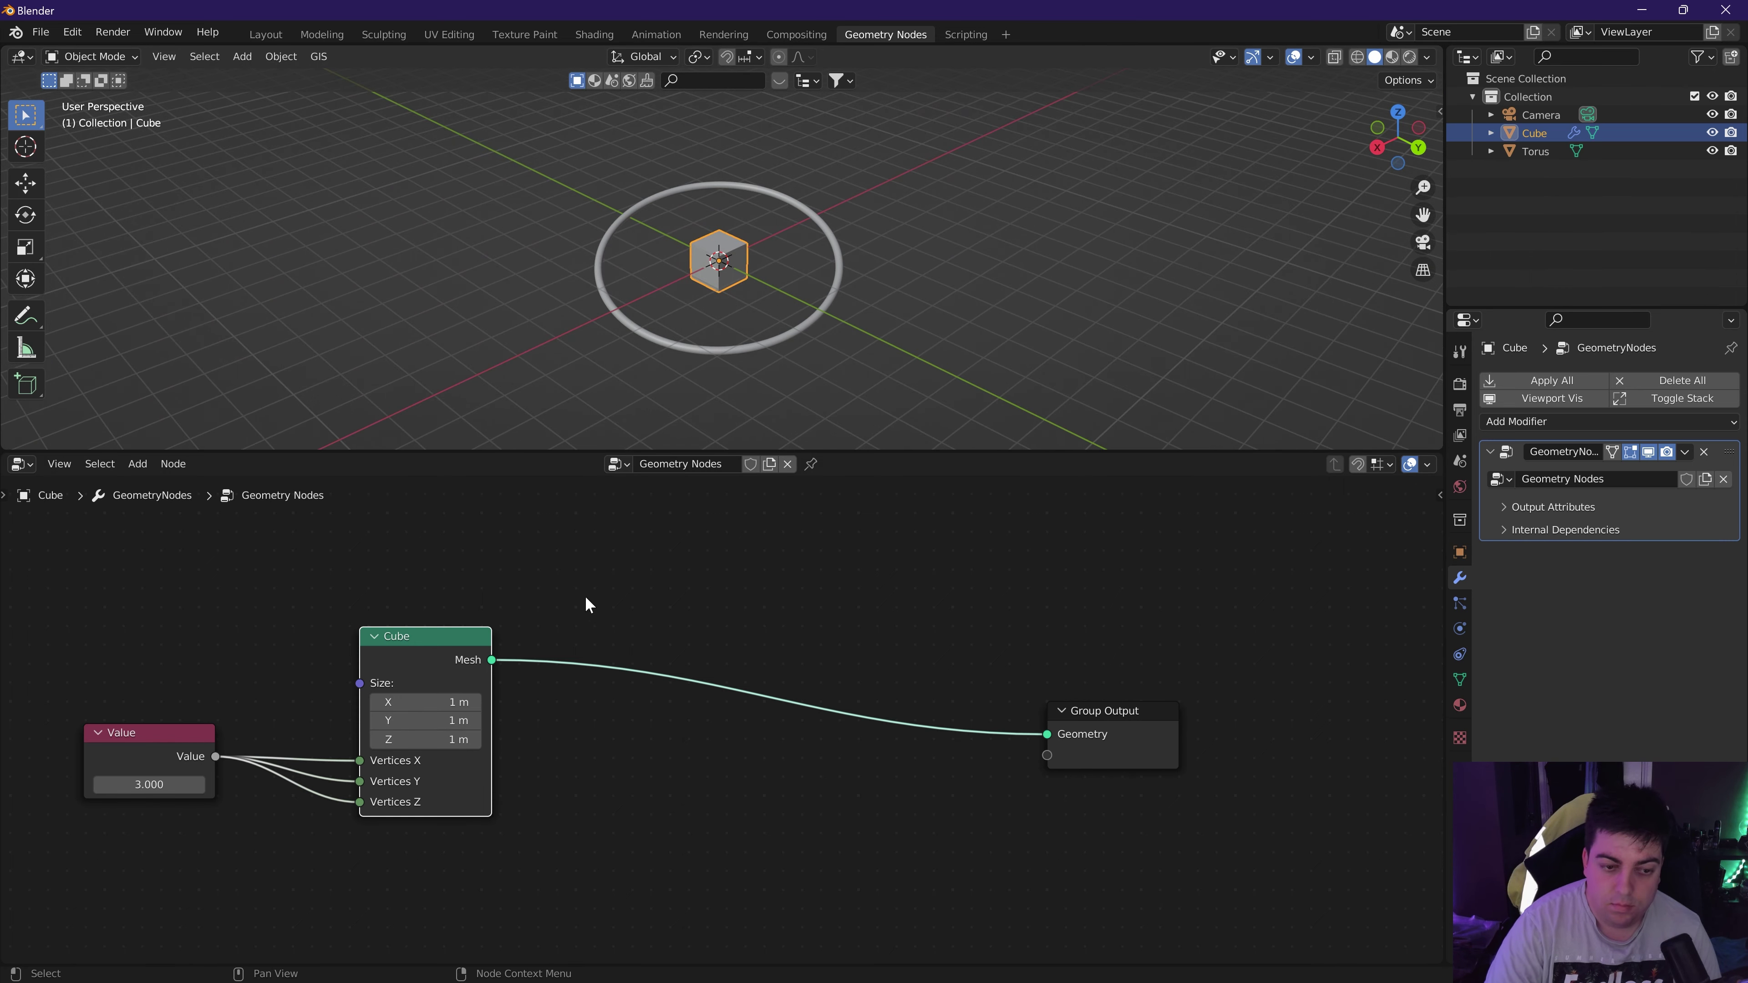
Duplicate the Value node and link the copy to the Cube node's Size.
{"action": "left_click", "coordinate": [183, 743]}
{"action": "key", "text": "g"}
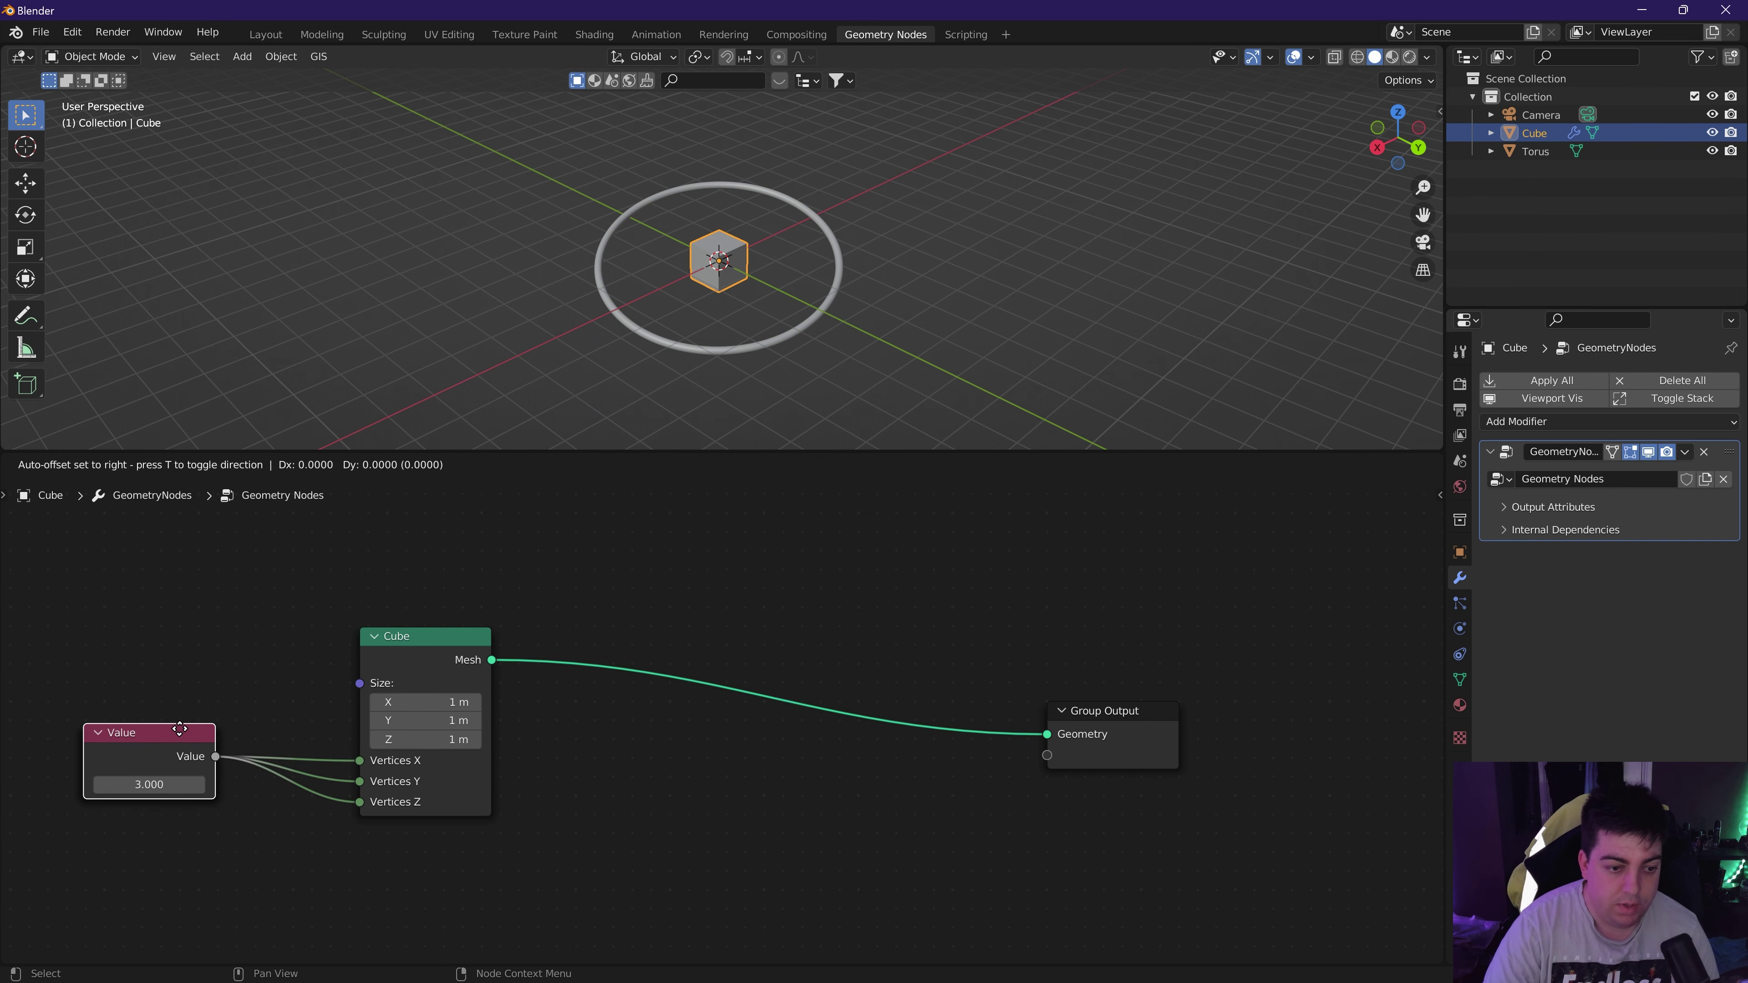
{"action": "left_click", "coordinate": [183, 622]}
{"action": "left_click_drag", "start_coordinate": [219, 649], "coordinate": [363, 692]}
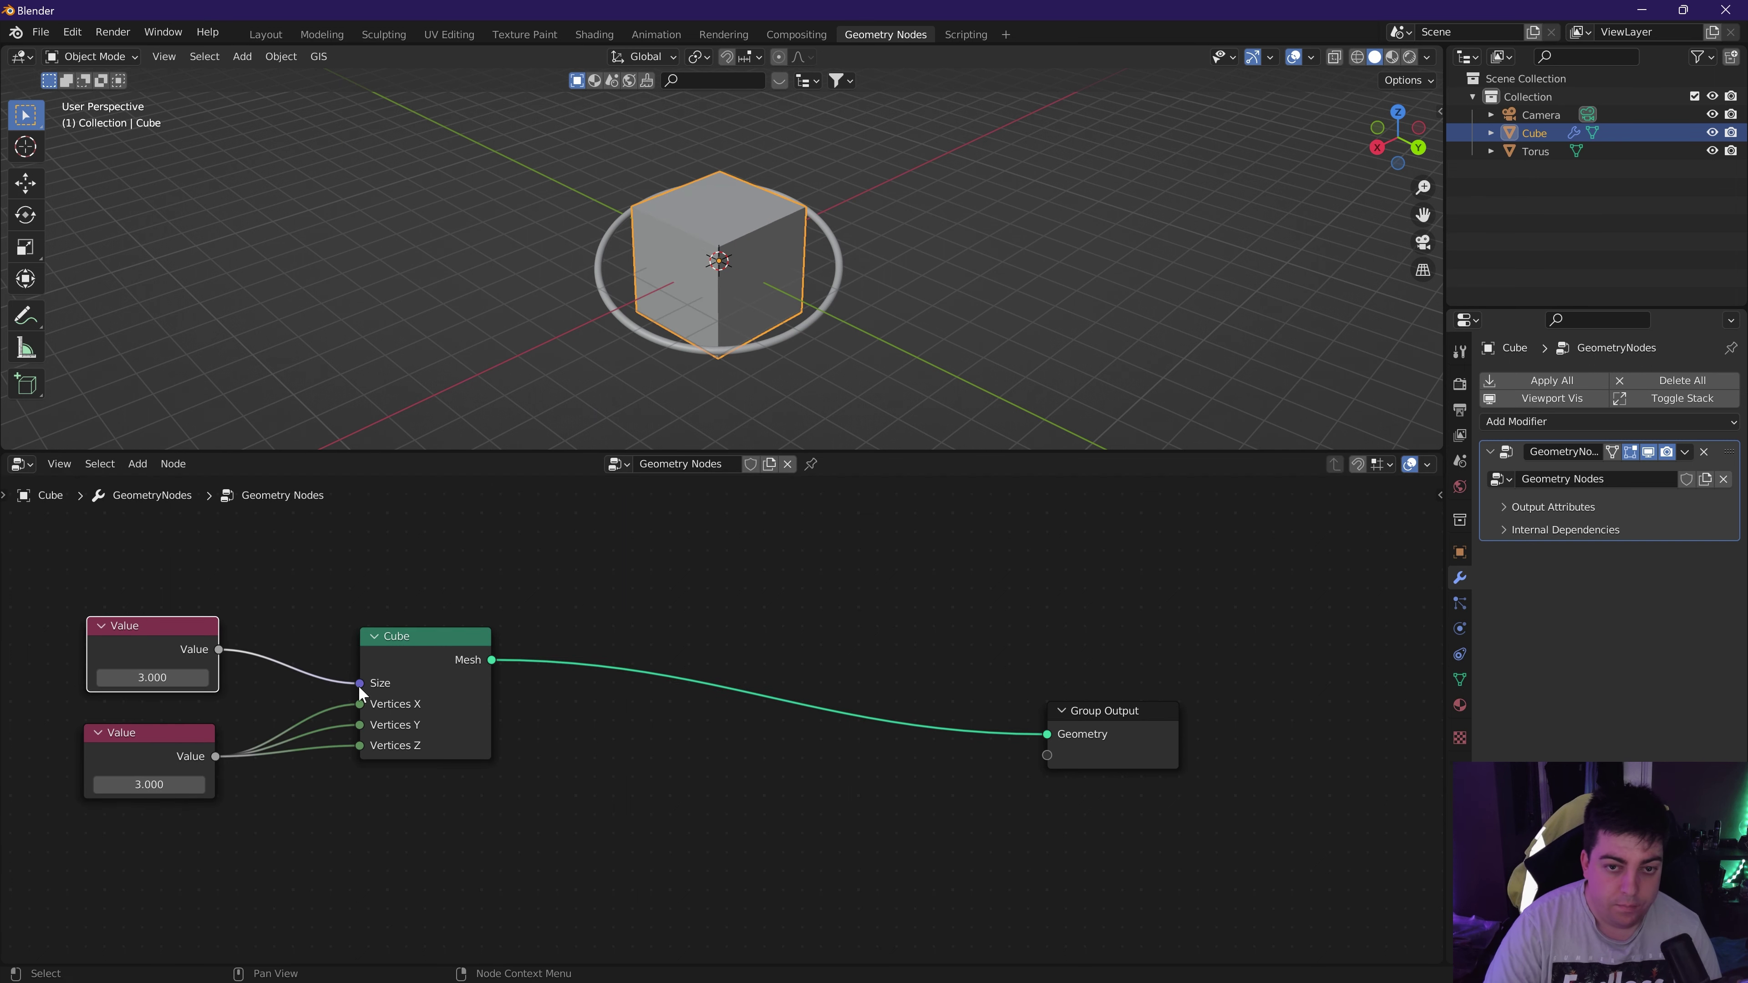
{"action": "middle_click_drag", "start_coordinate": [866, 371], "coordinate": [868, 335]}
Set the size Value node to 2.5 and return to camera view.
{"action": "left_click", "coordinate": [152, 677]}
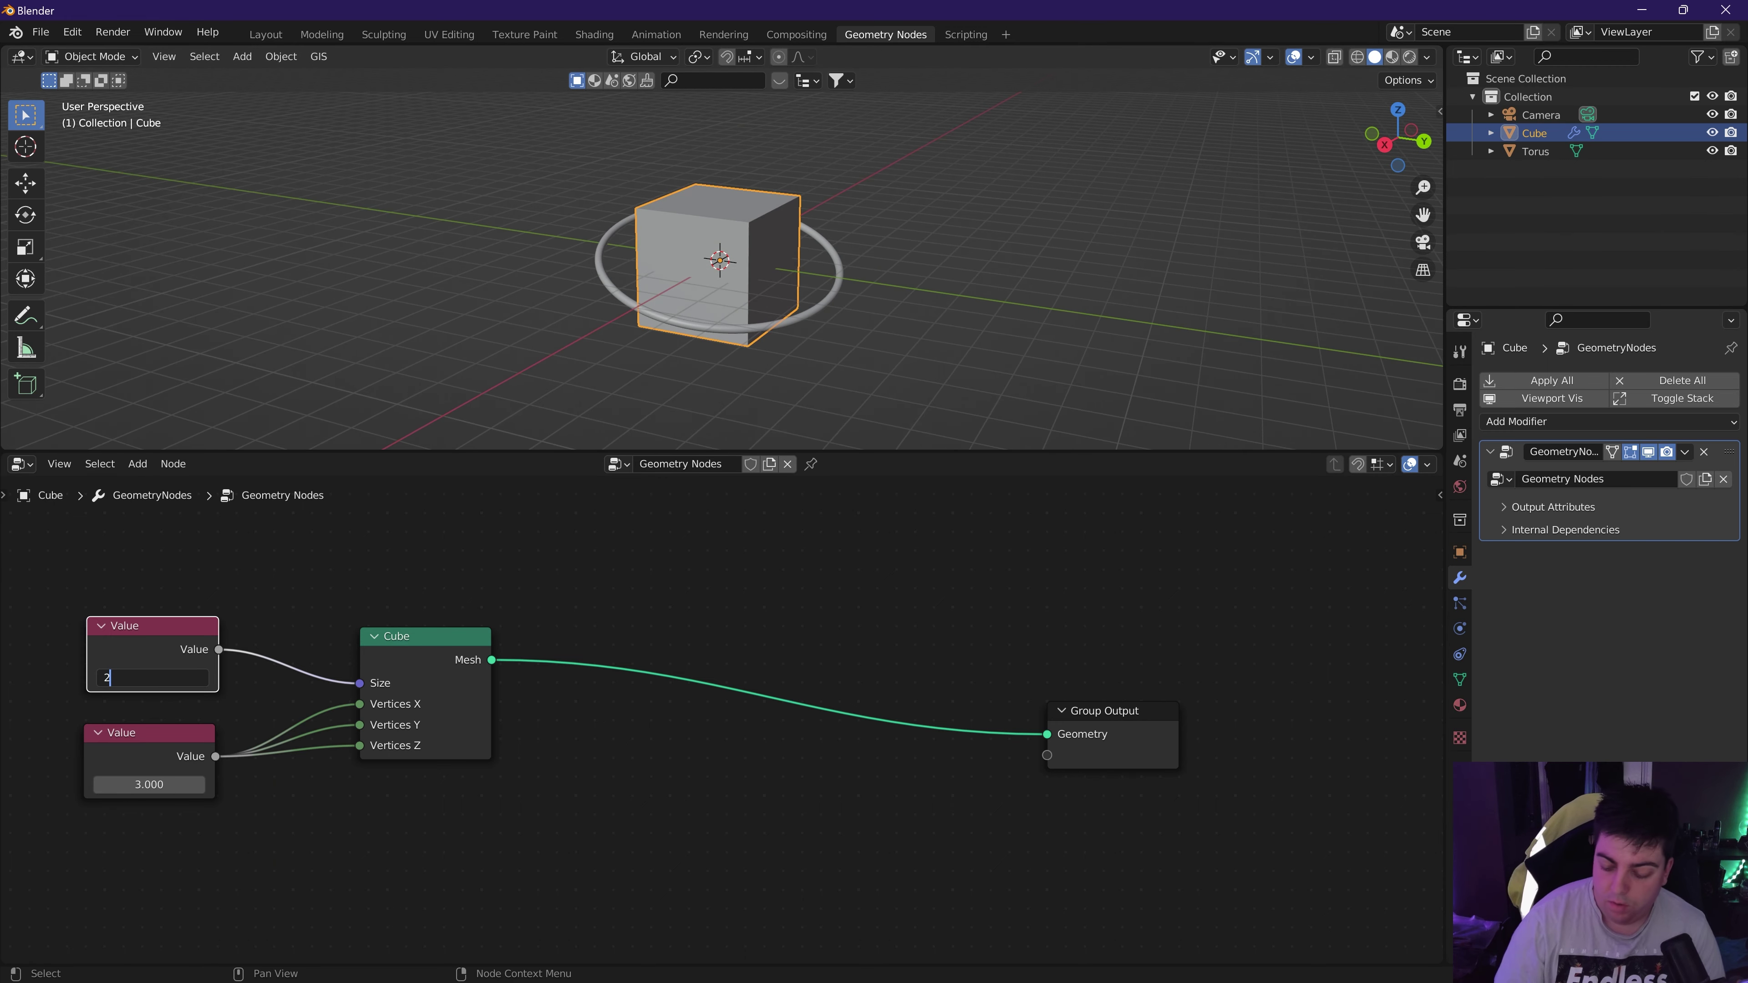
{"action": "type", "text": "2.5"}
{"action": "key", "text": "Return"}
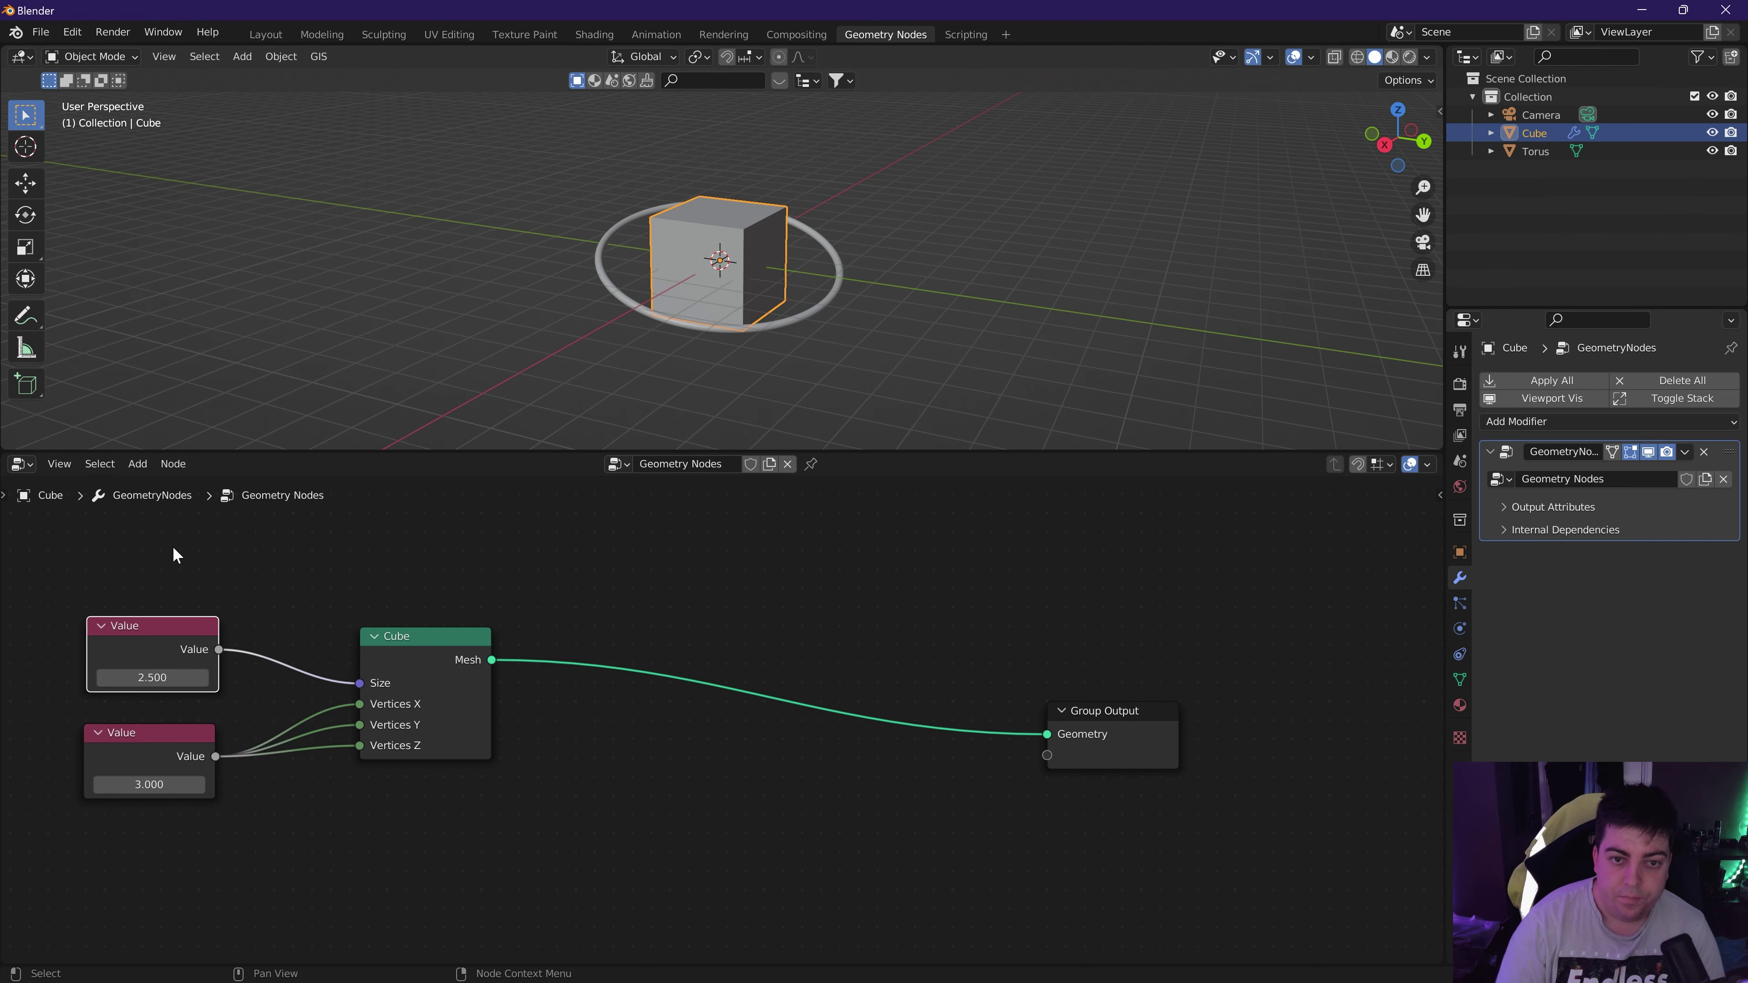
{"action": "key", "text": "alt+a"}
{"action": "left_click", "coordinate": [1423, 243]}
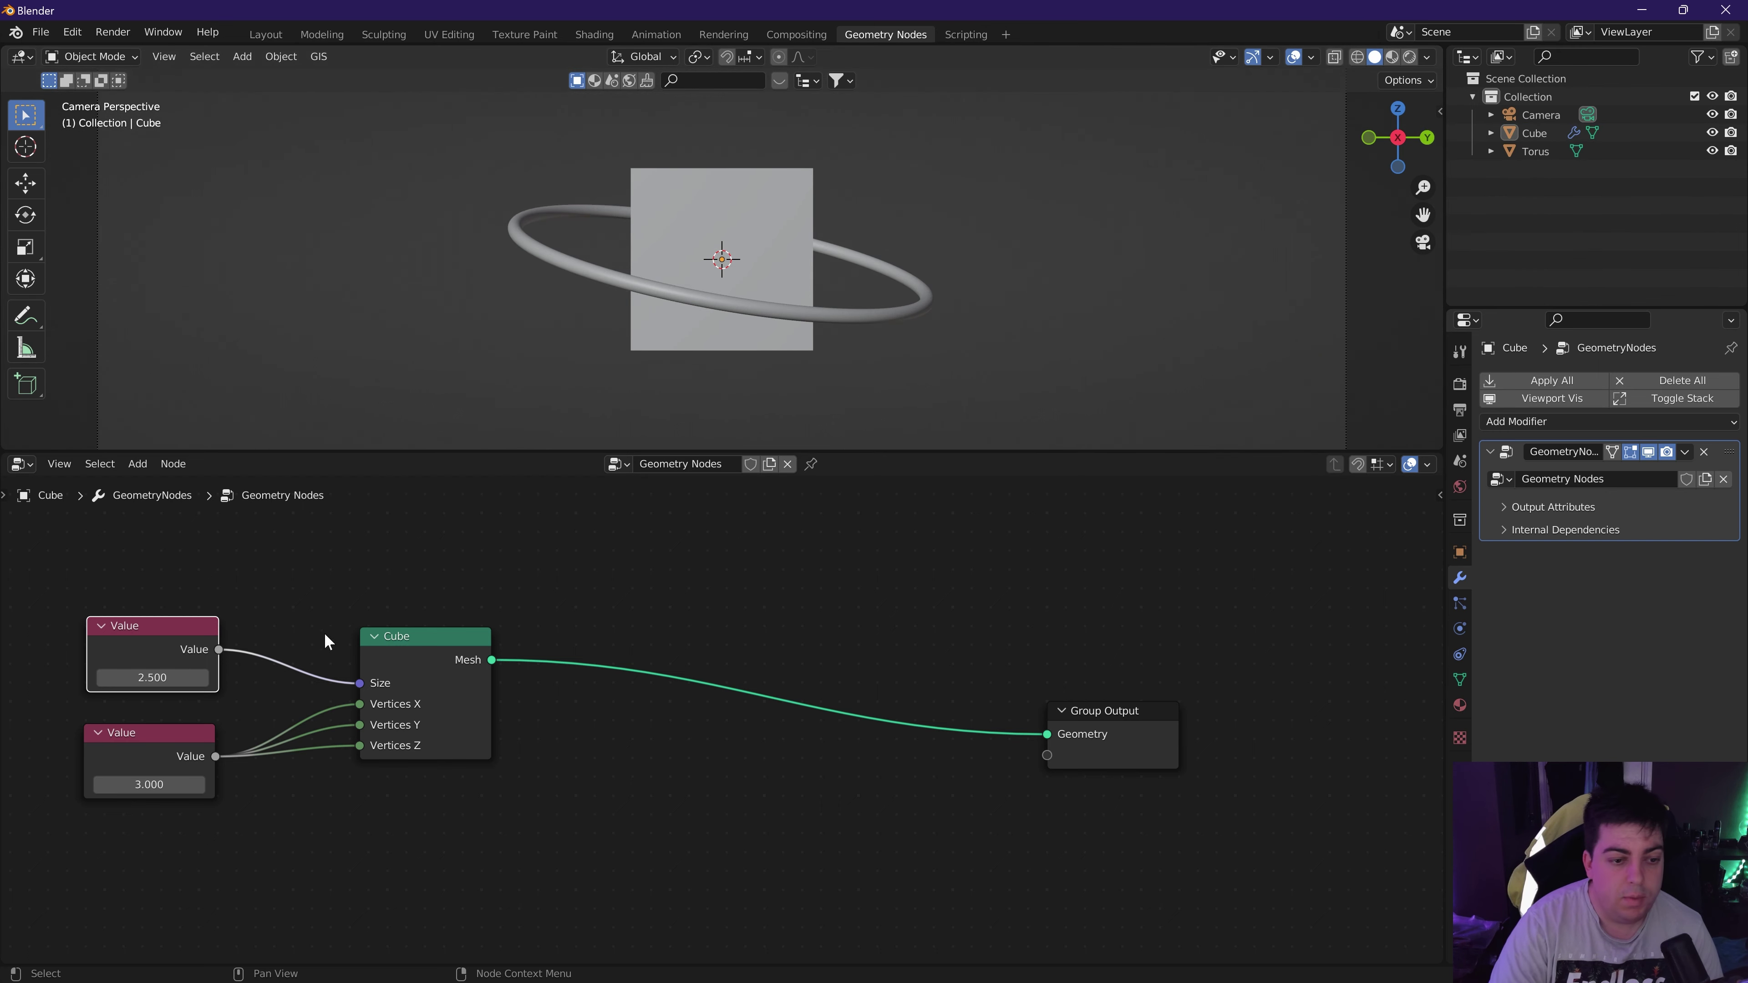
{"action": "left_click_drag", "start_coordinate": [172, 634], "coordinate": [166, 620]}
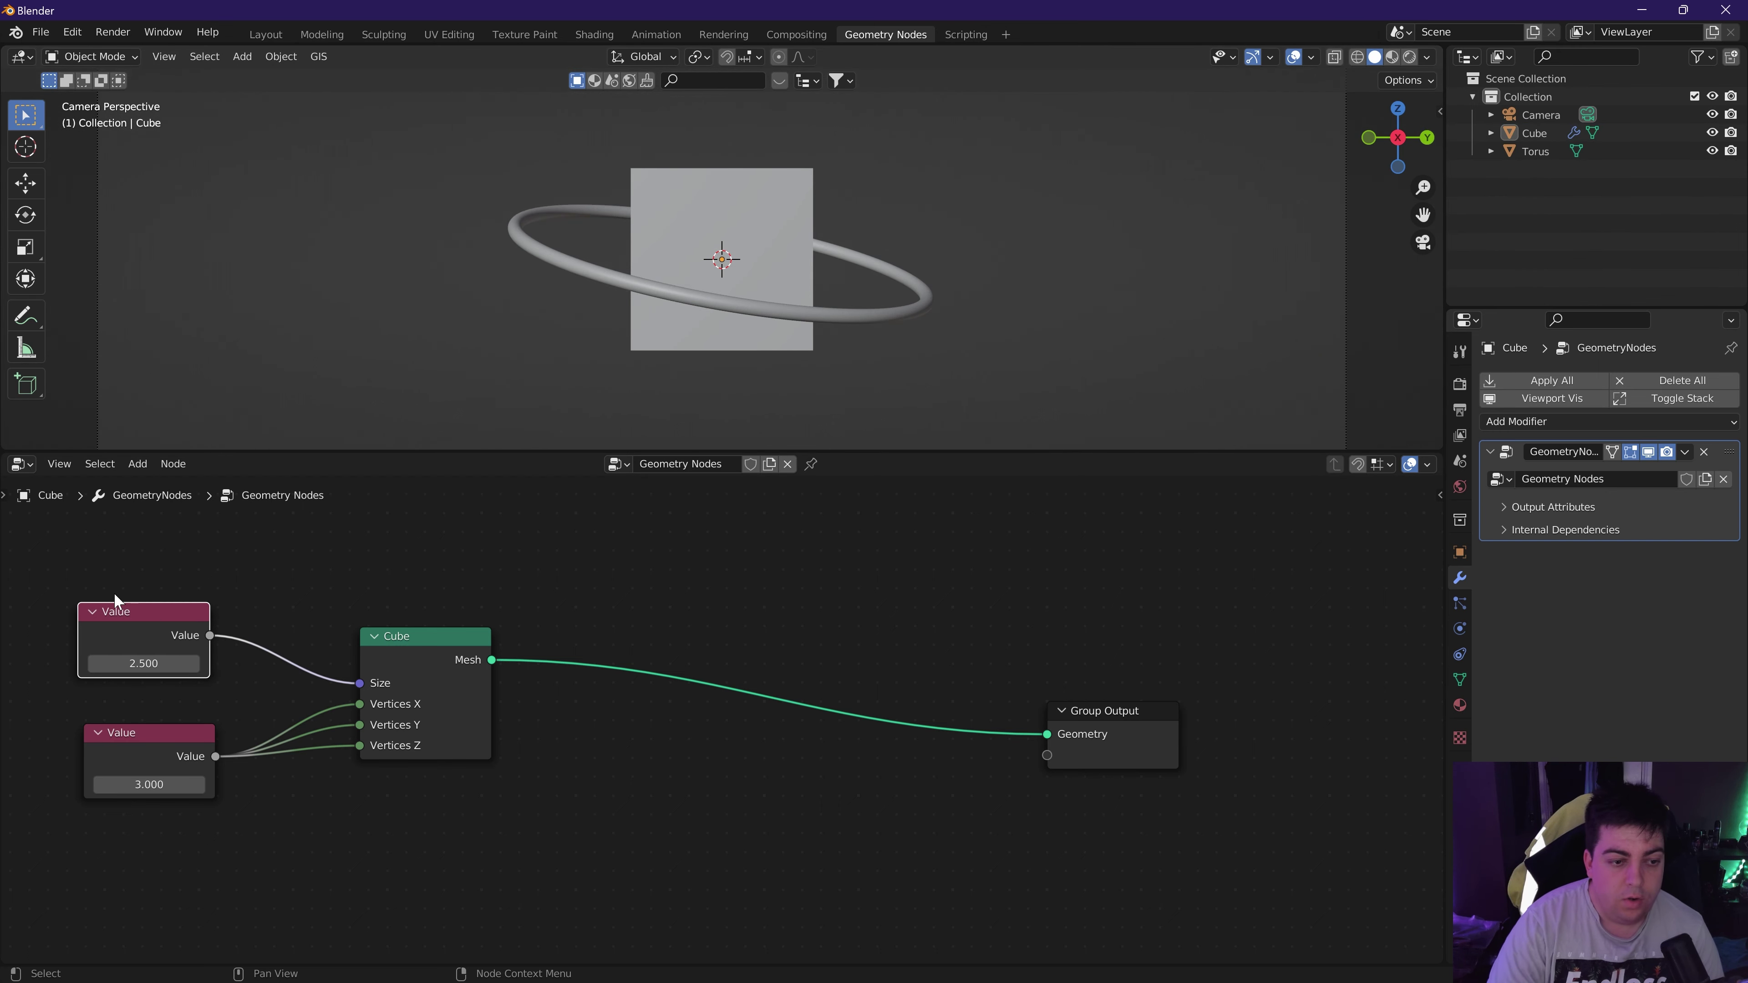
Rename the top Value node to 'Cube Size'.
{"action": "right_click", "coordinate": [144, 616]}
{"action": "left_click", "coordinate": [141, 627]}
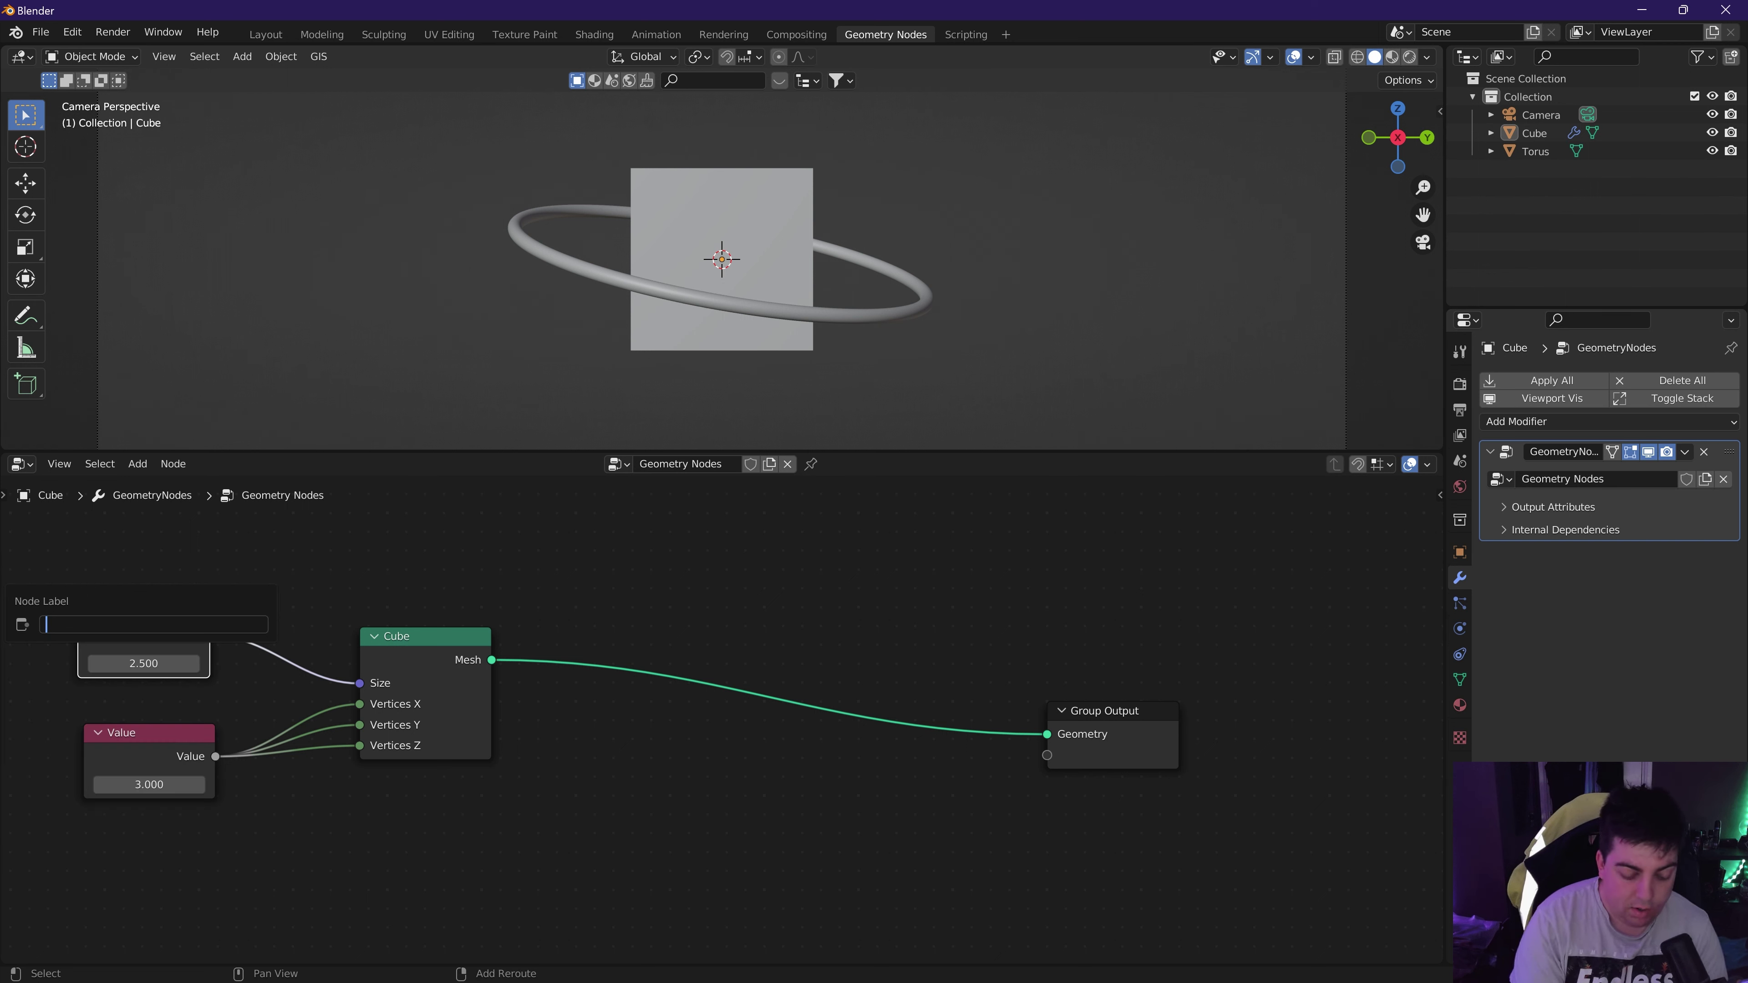
{"action": "type", "text": "Cube Size"}
{"action": "key", "text": "Return"}
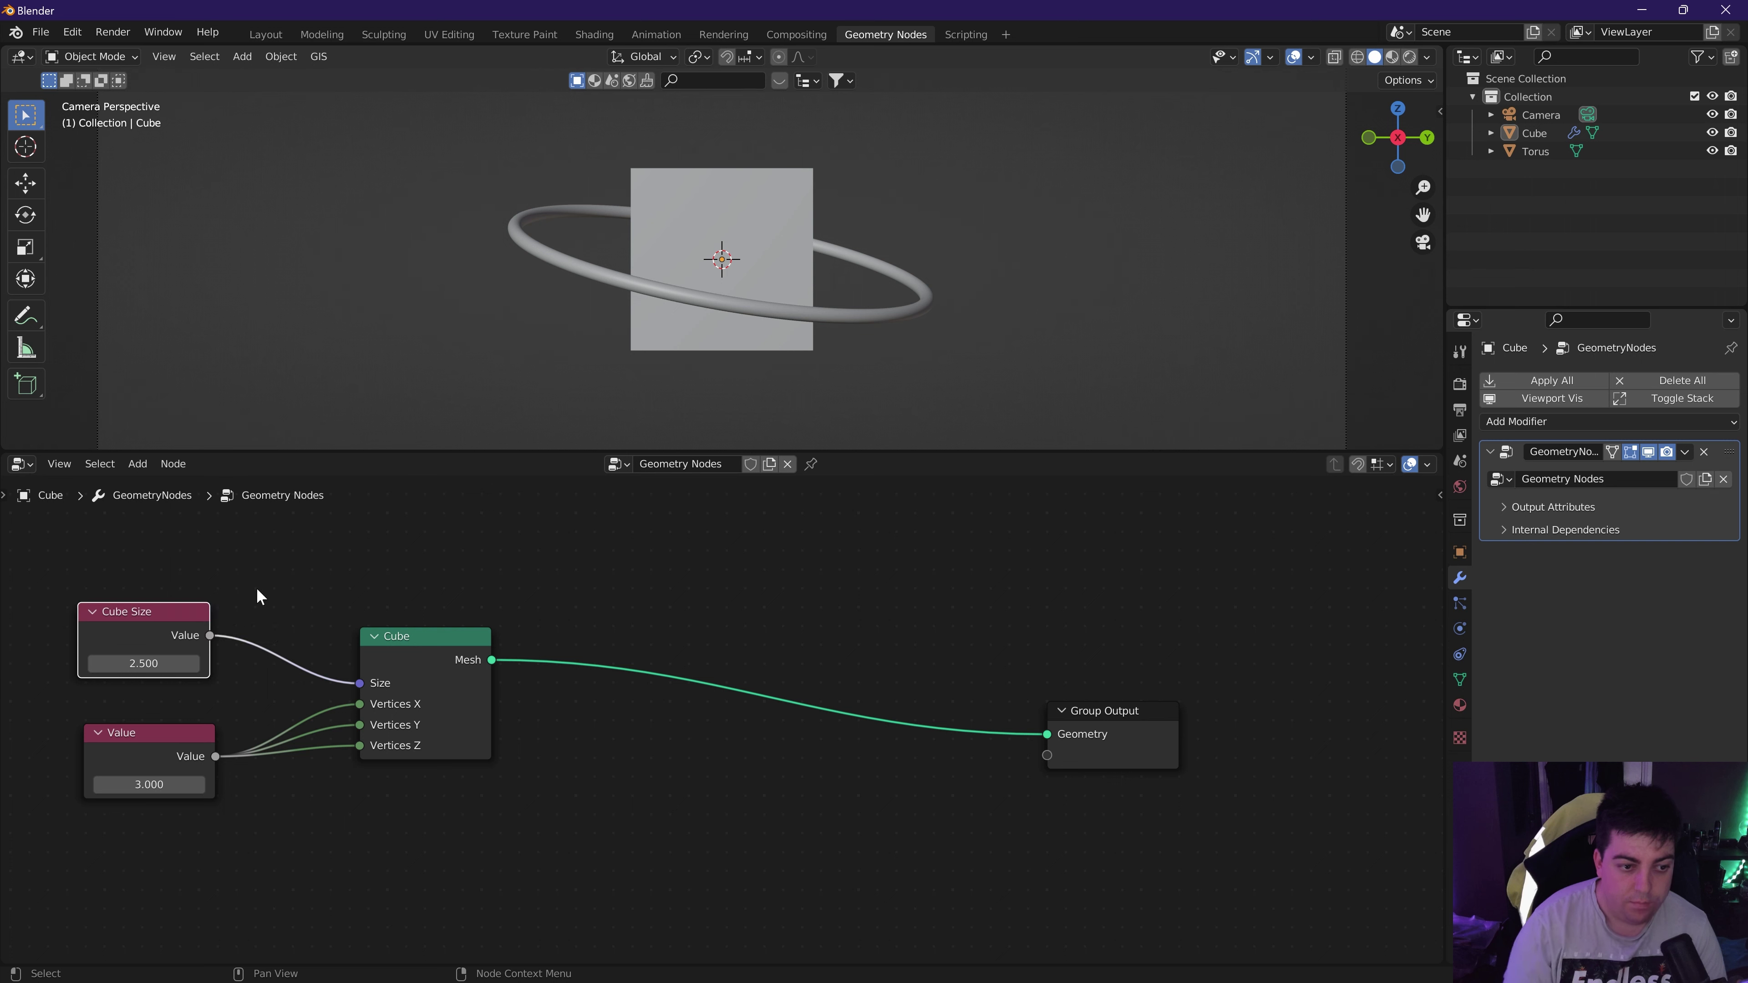
Rename the lower Value node to 'Cube Subdivisions'.
{"action": "left_click", "coordinate": [130, 742]}
{"action": "right_click", "coordinate": [132, 740]}
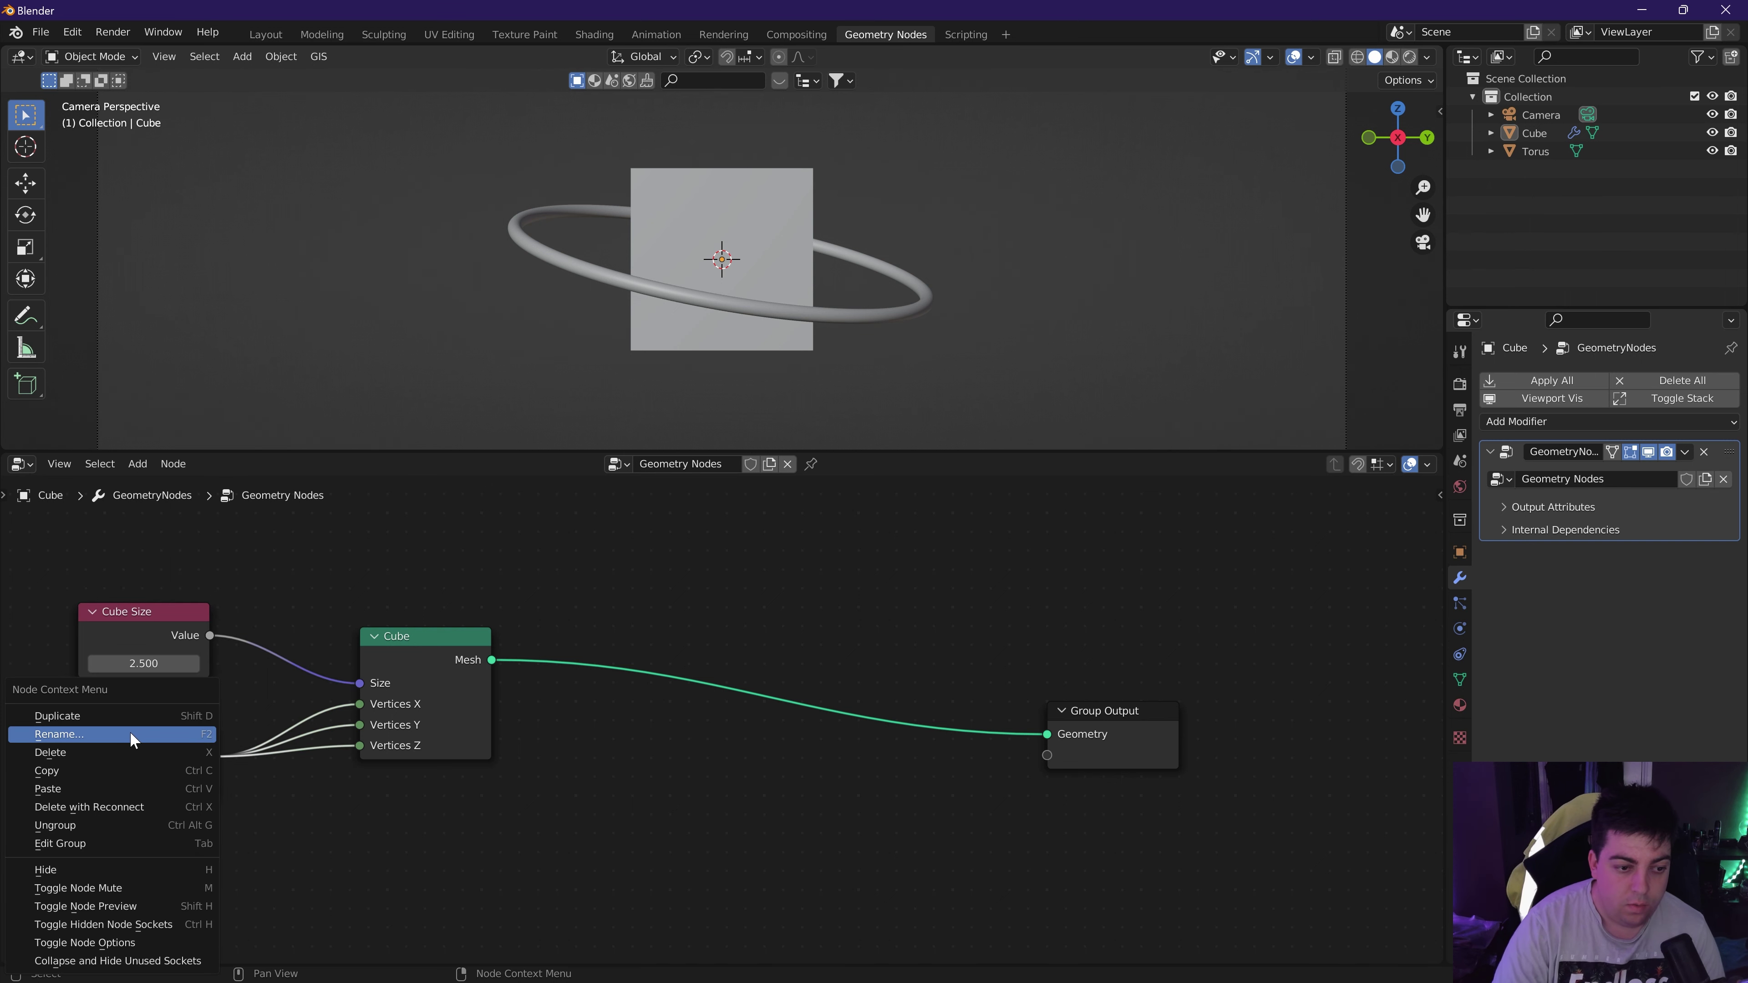
{"action": "left_click", "coordinate": [97, 735]}
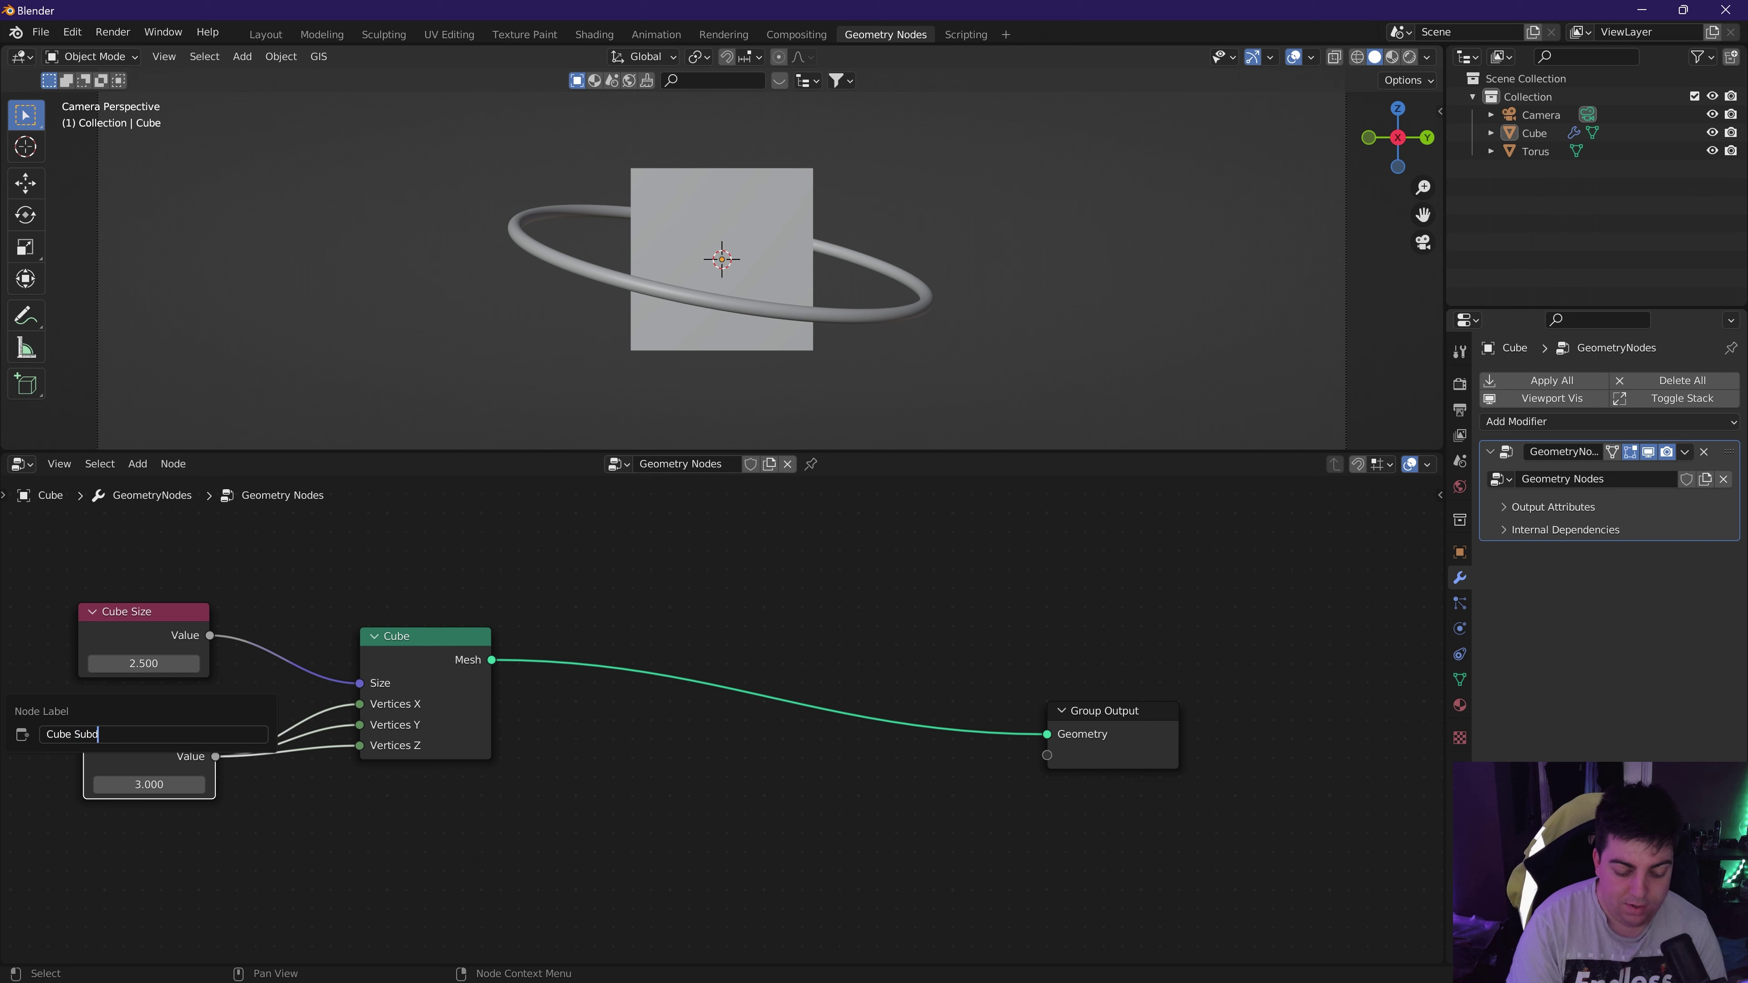
{"action": "key", "text": "Return"}
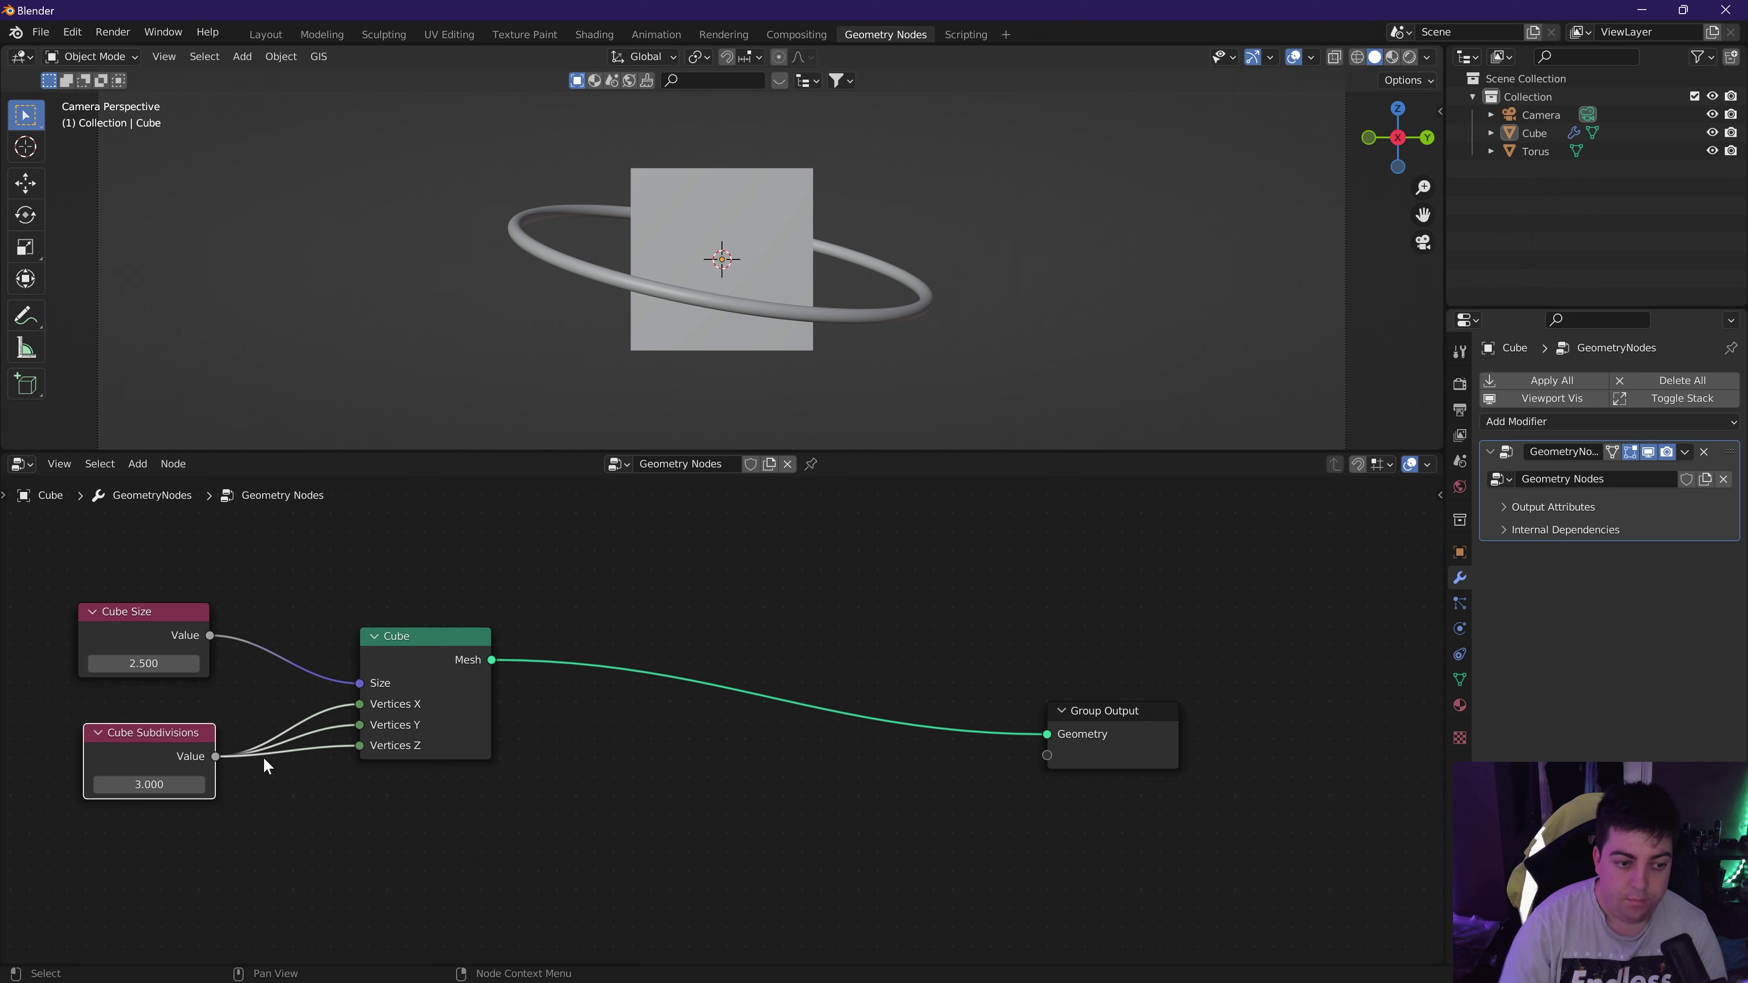
{"action": "left_click", "coordinate": [766, 613]}
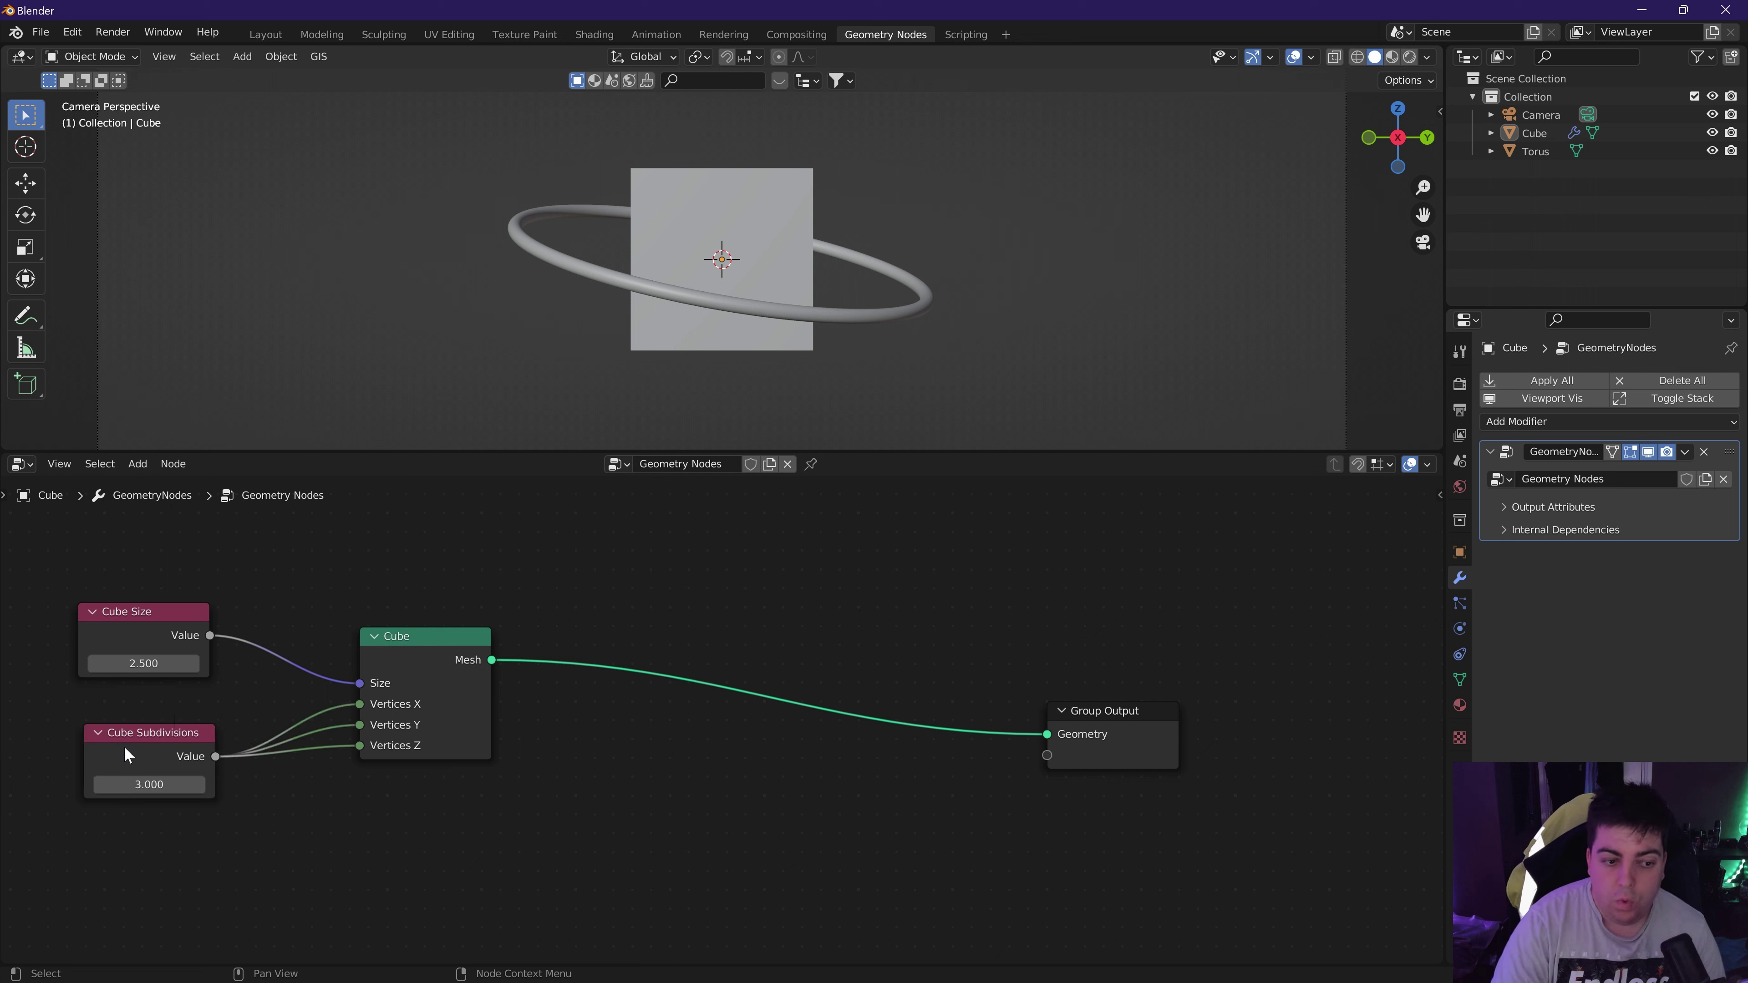
{"action": "key", "text": "shift+a"}
Insert a Mesh to Curve node between the Cube and Group Output.
{"action": "left_click", "coordinate": [722, 610]}
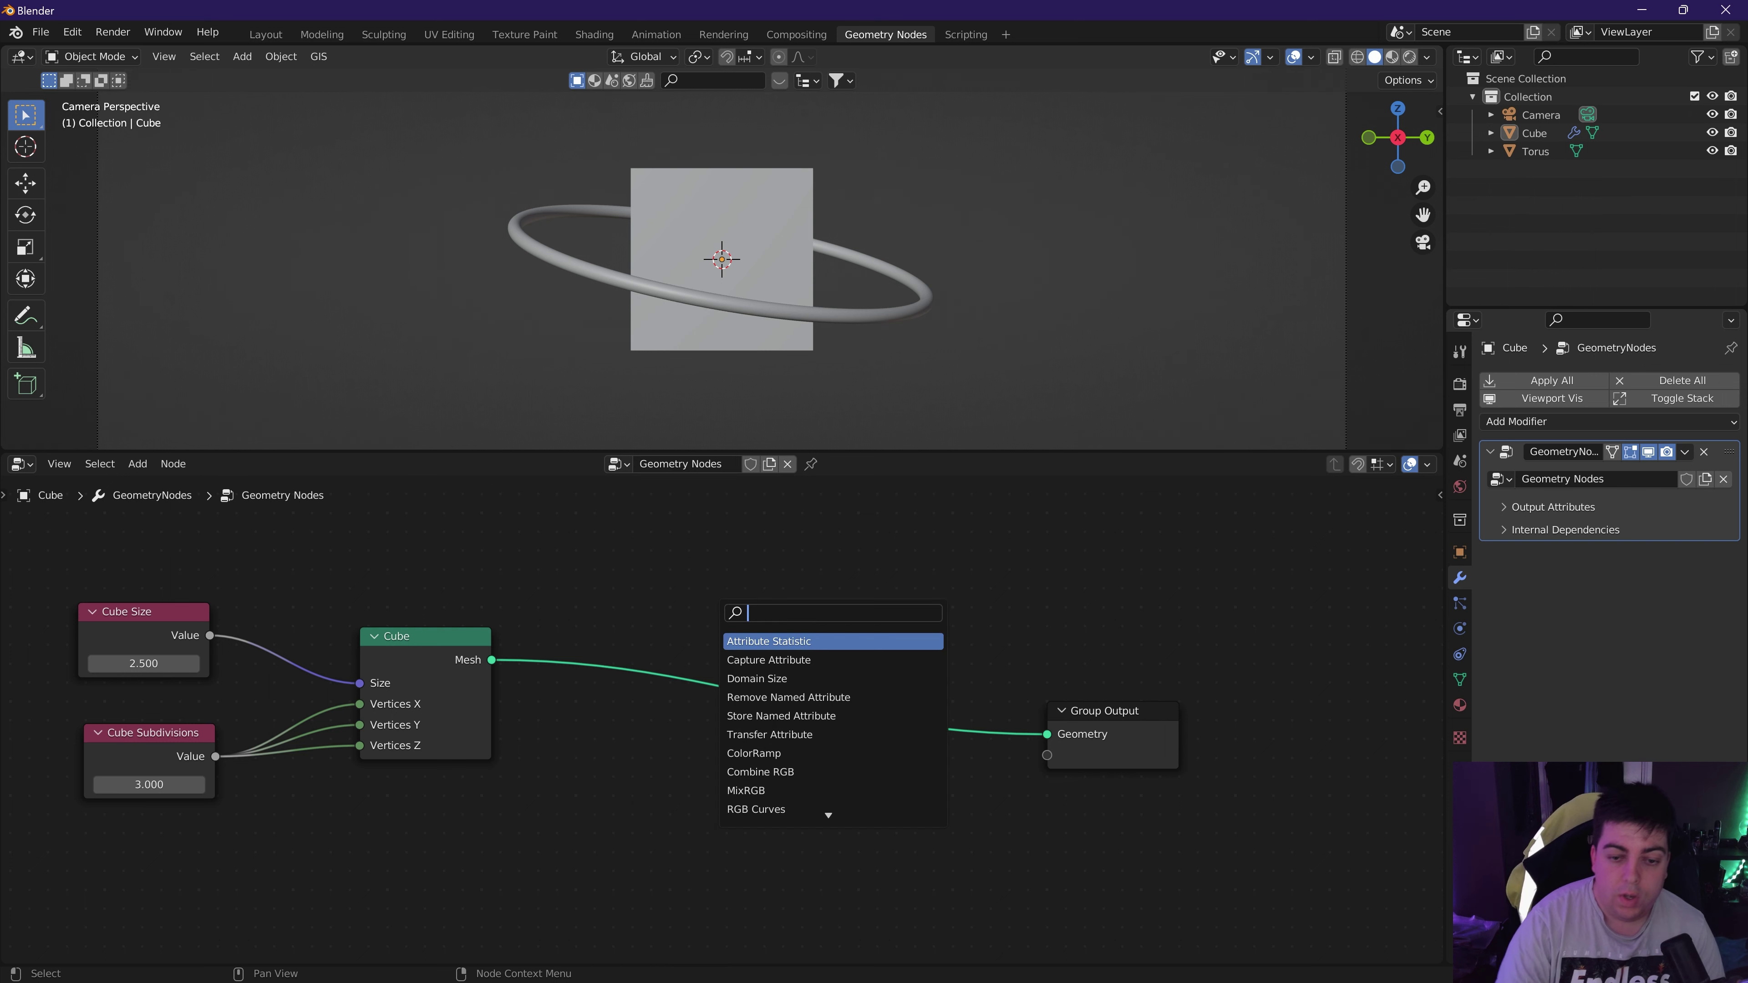
{"action": "type", "text": "mesh to c"}
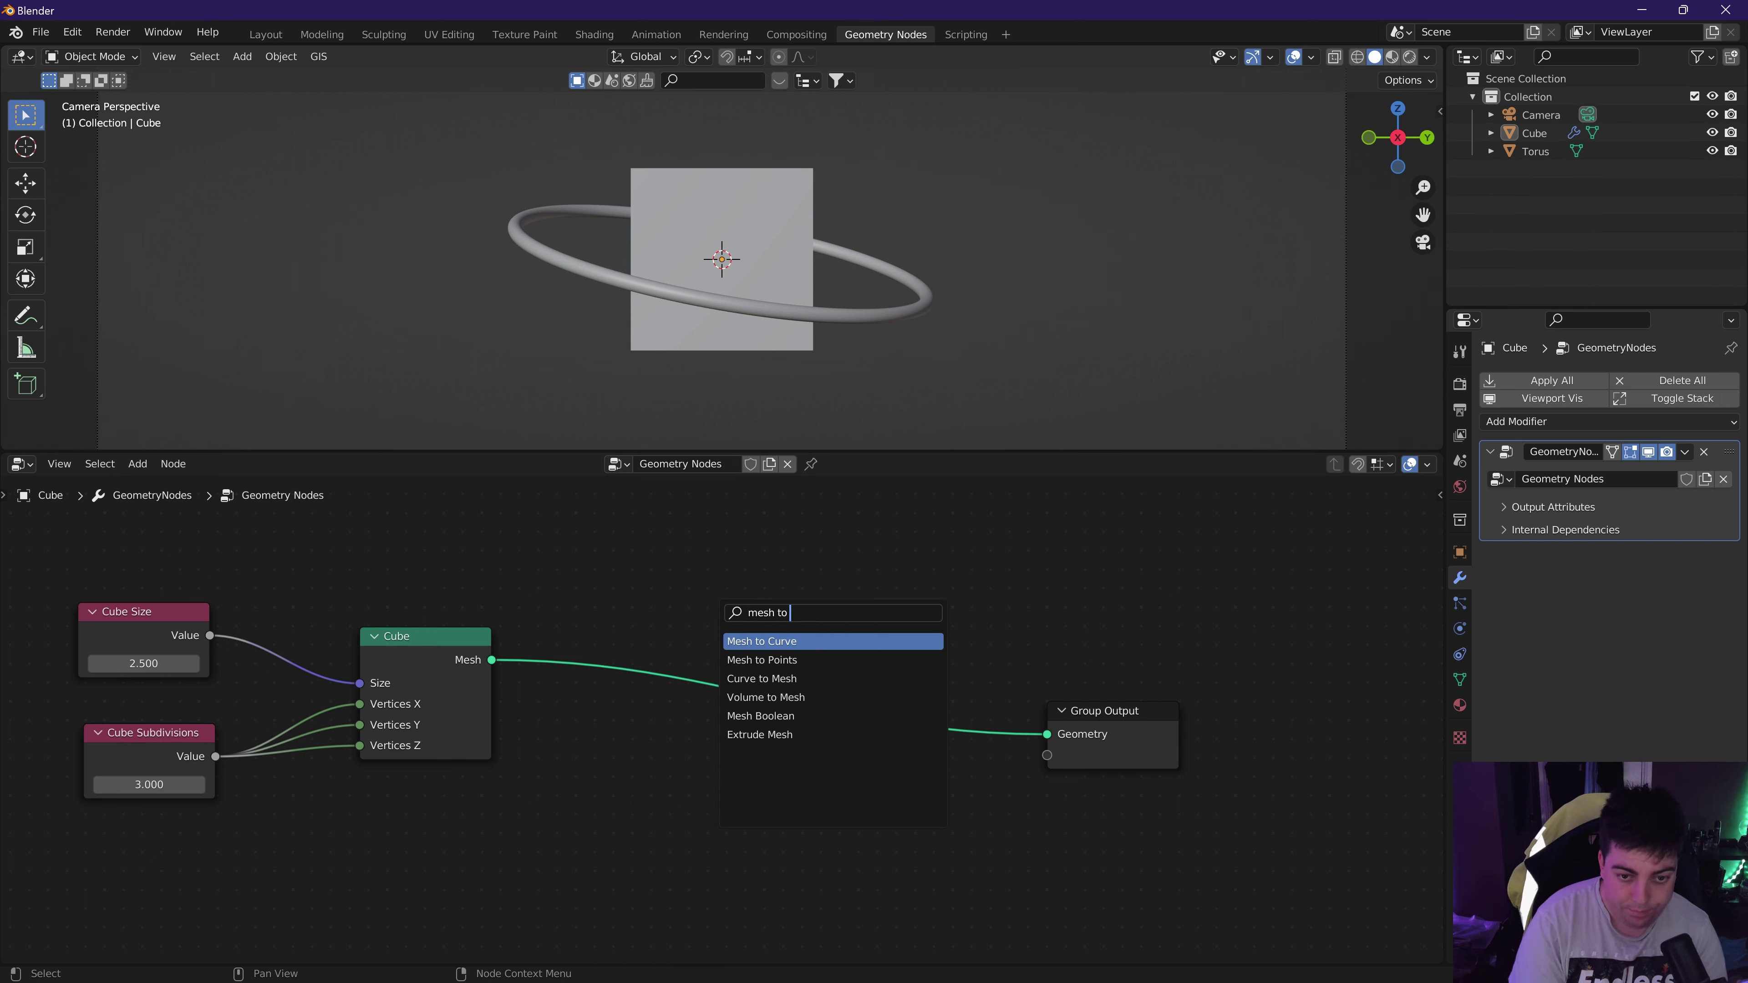
{"action": "key", "text": "Return"}
{"action": "left_click", "coordinate": [656, 623]}
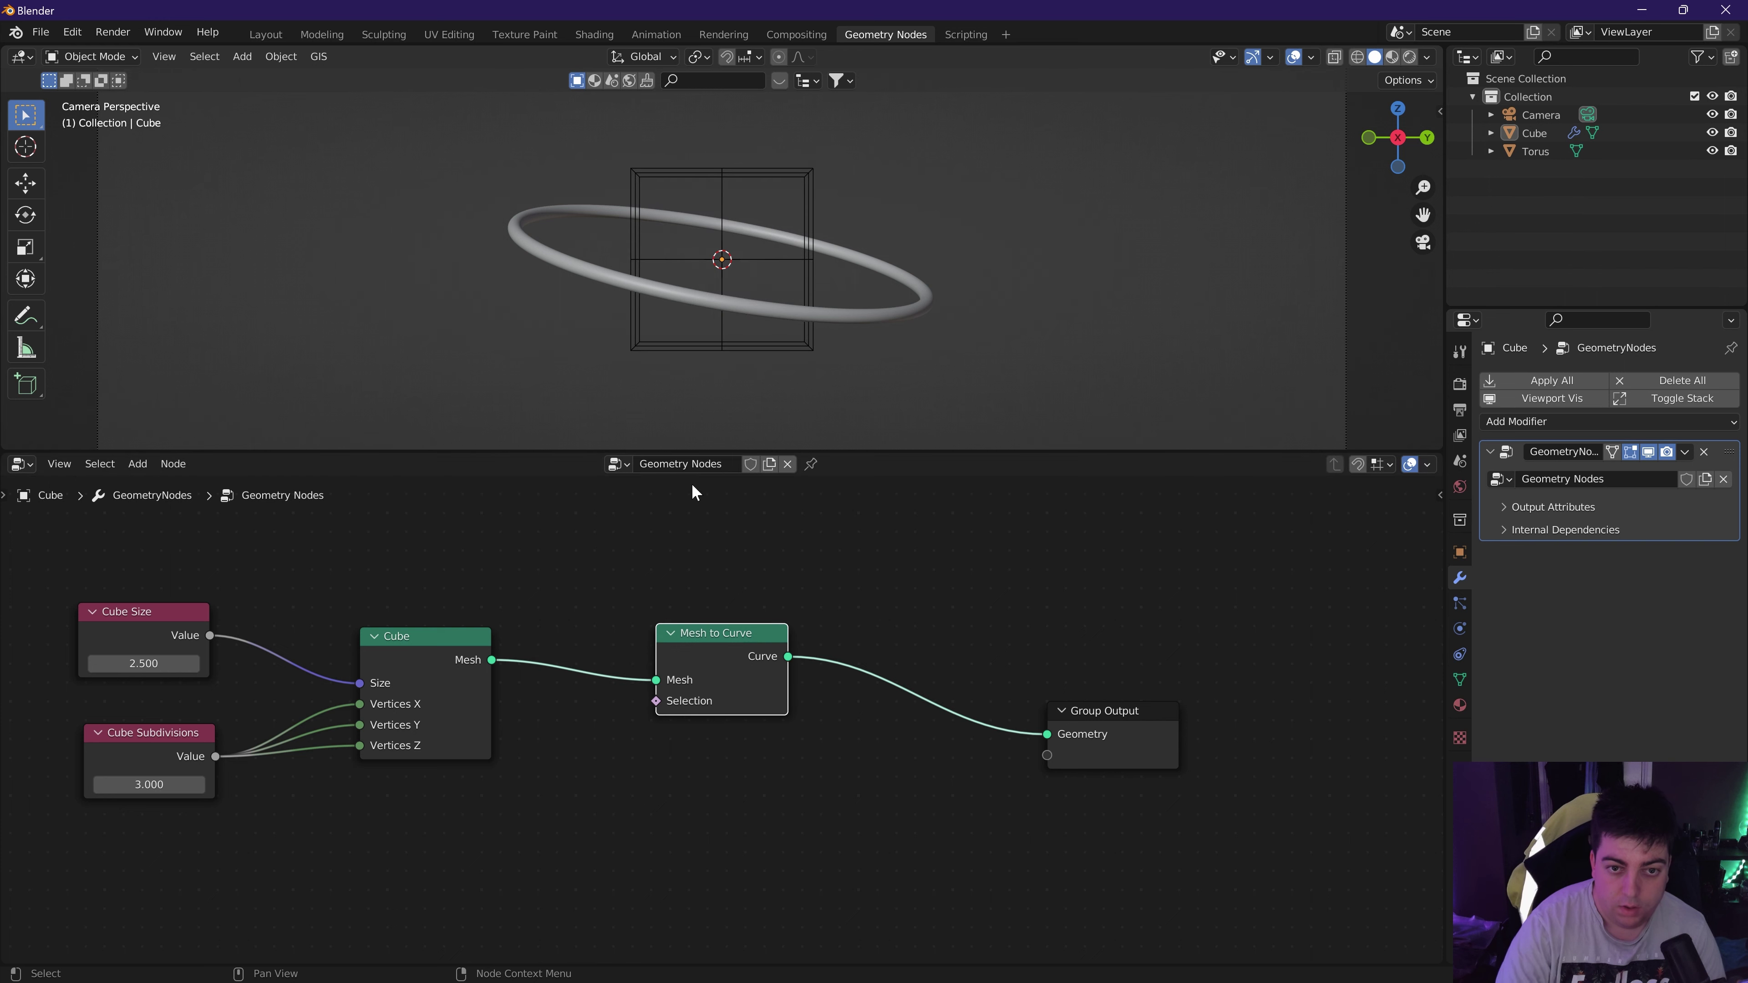
Set the Cube node's subdivisions to 4.
{"action": "left_click_drag", "start_coordinate": [150, 784], "coordinate": [204, 784]}
{"action": "middle_click_drag", "start_coordinate": [791, 419], "coordinate": [818, 374]}
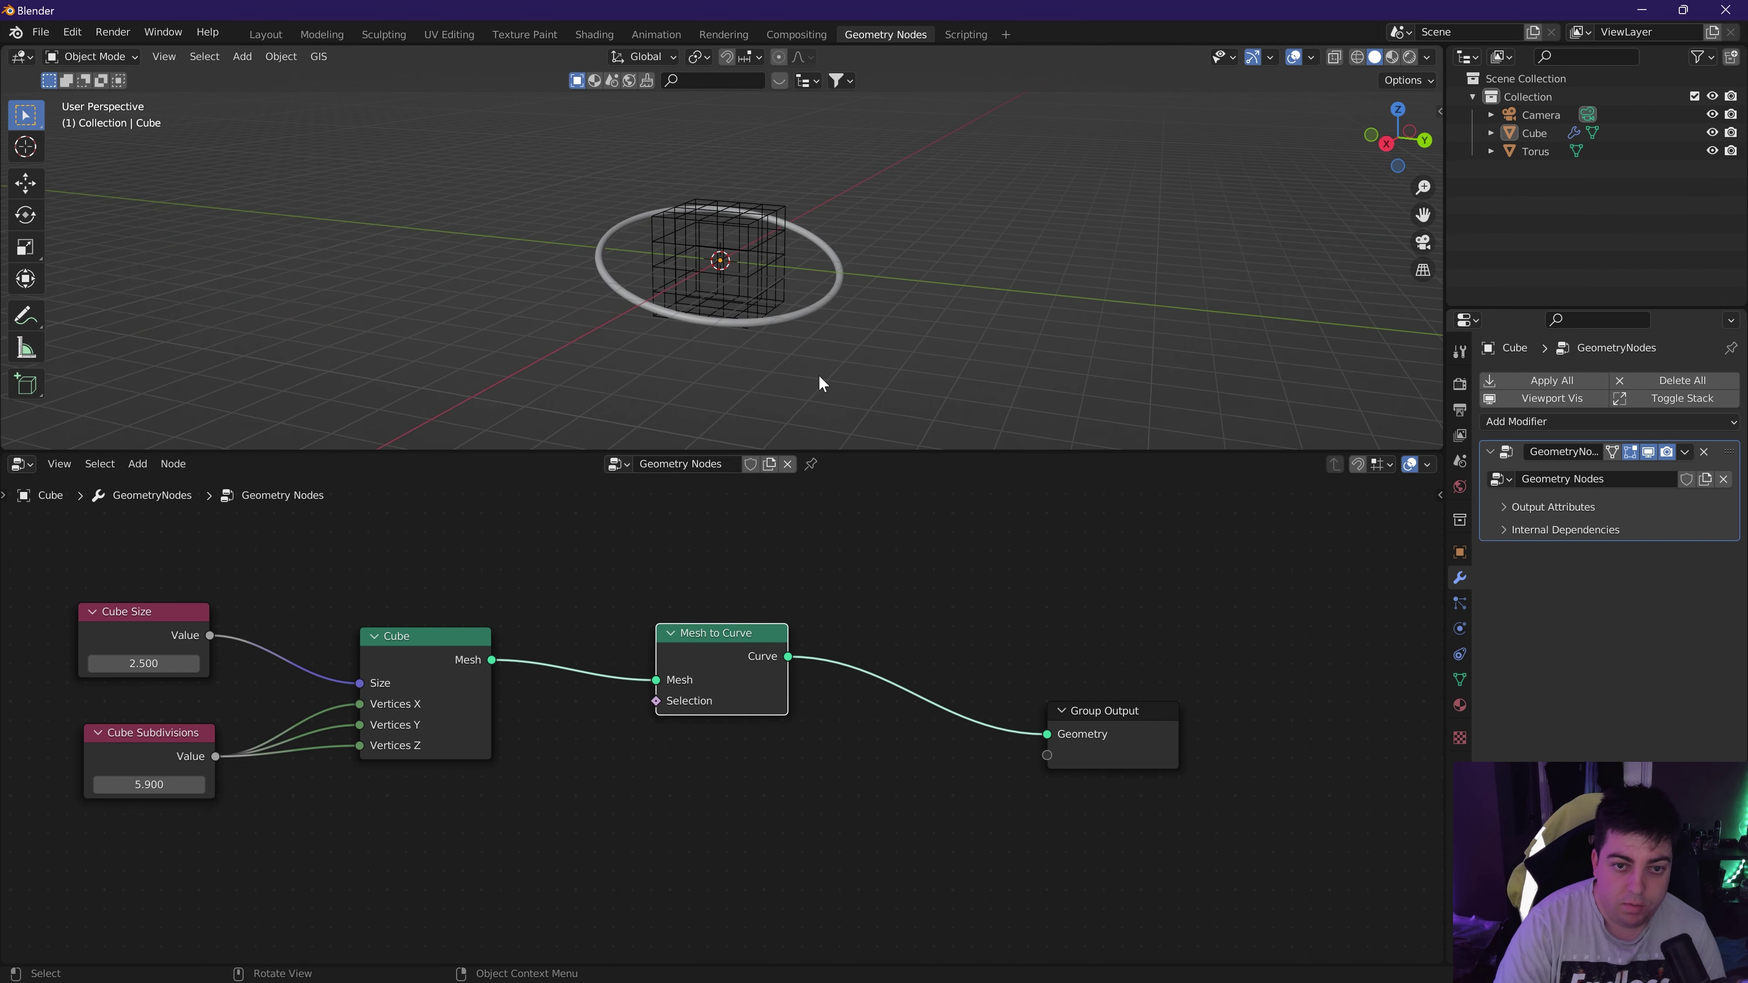
{"action": "scroll", "coordinate": [819, 375], "scroll_direction": "up", "scroll_amount": 4}
{"action": "left_click", "coordinate": [780, 267]}
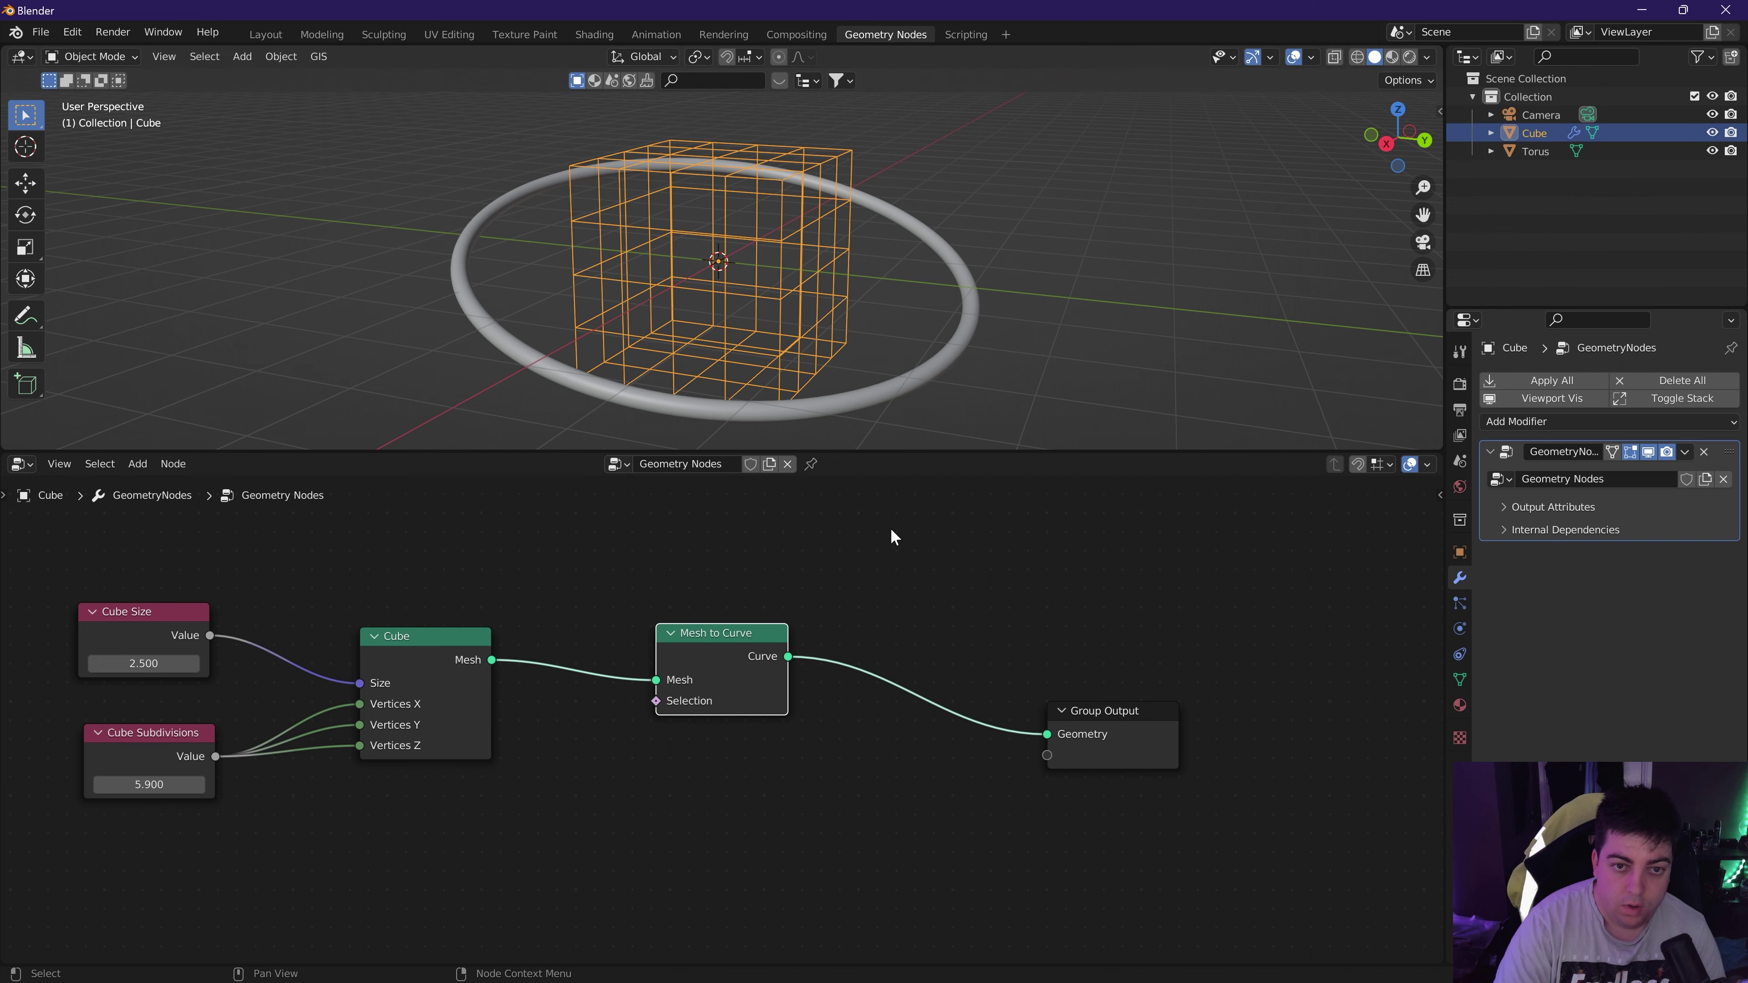
{"action": "middle_click_drag", "start_coordinate": [736, 357], "coordinate": [916, 302]}
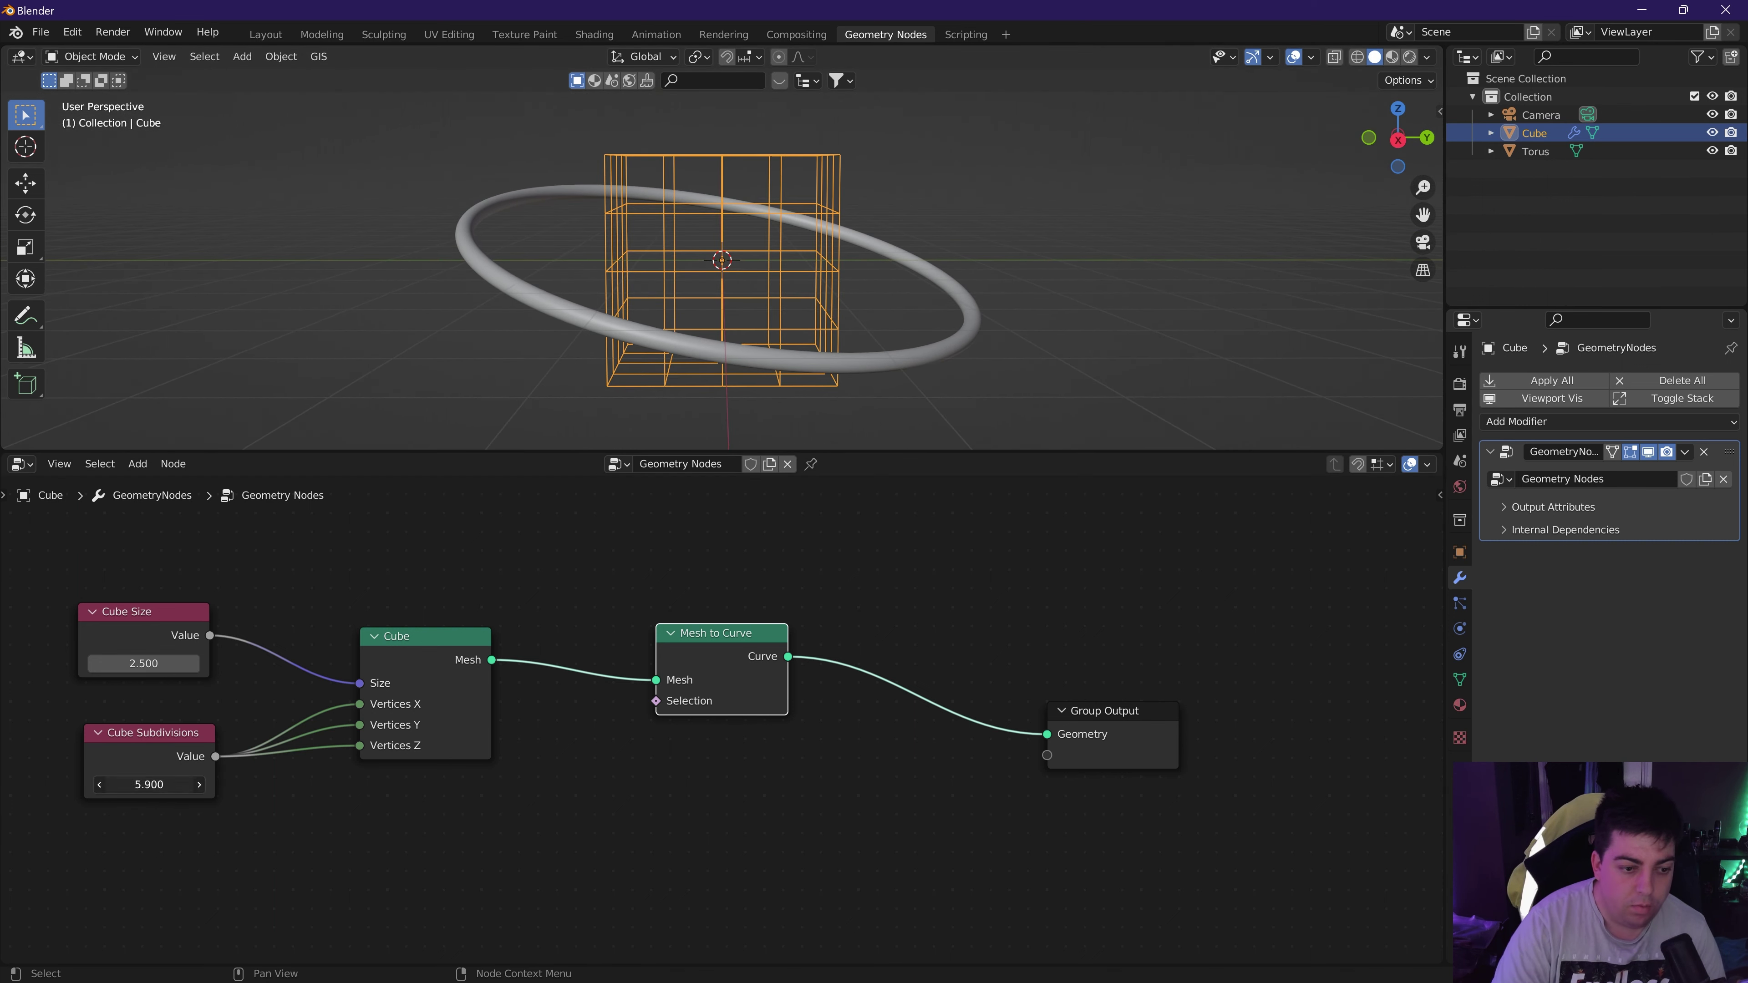
{"action": "type", "text": "4"}
{"action": "key", "text": "Return"}
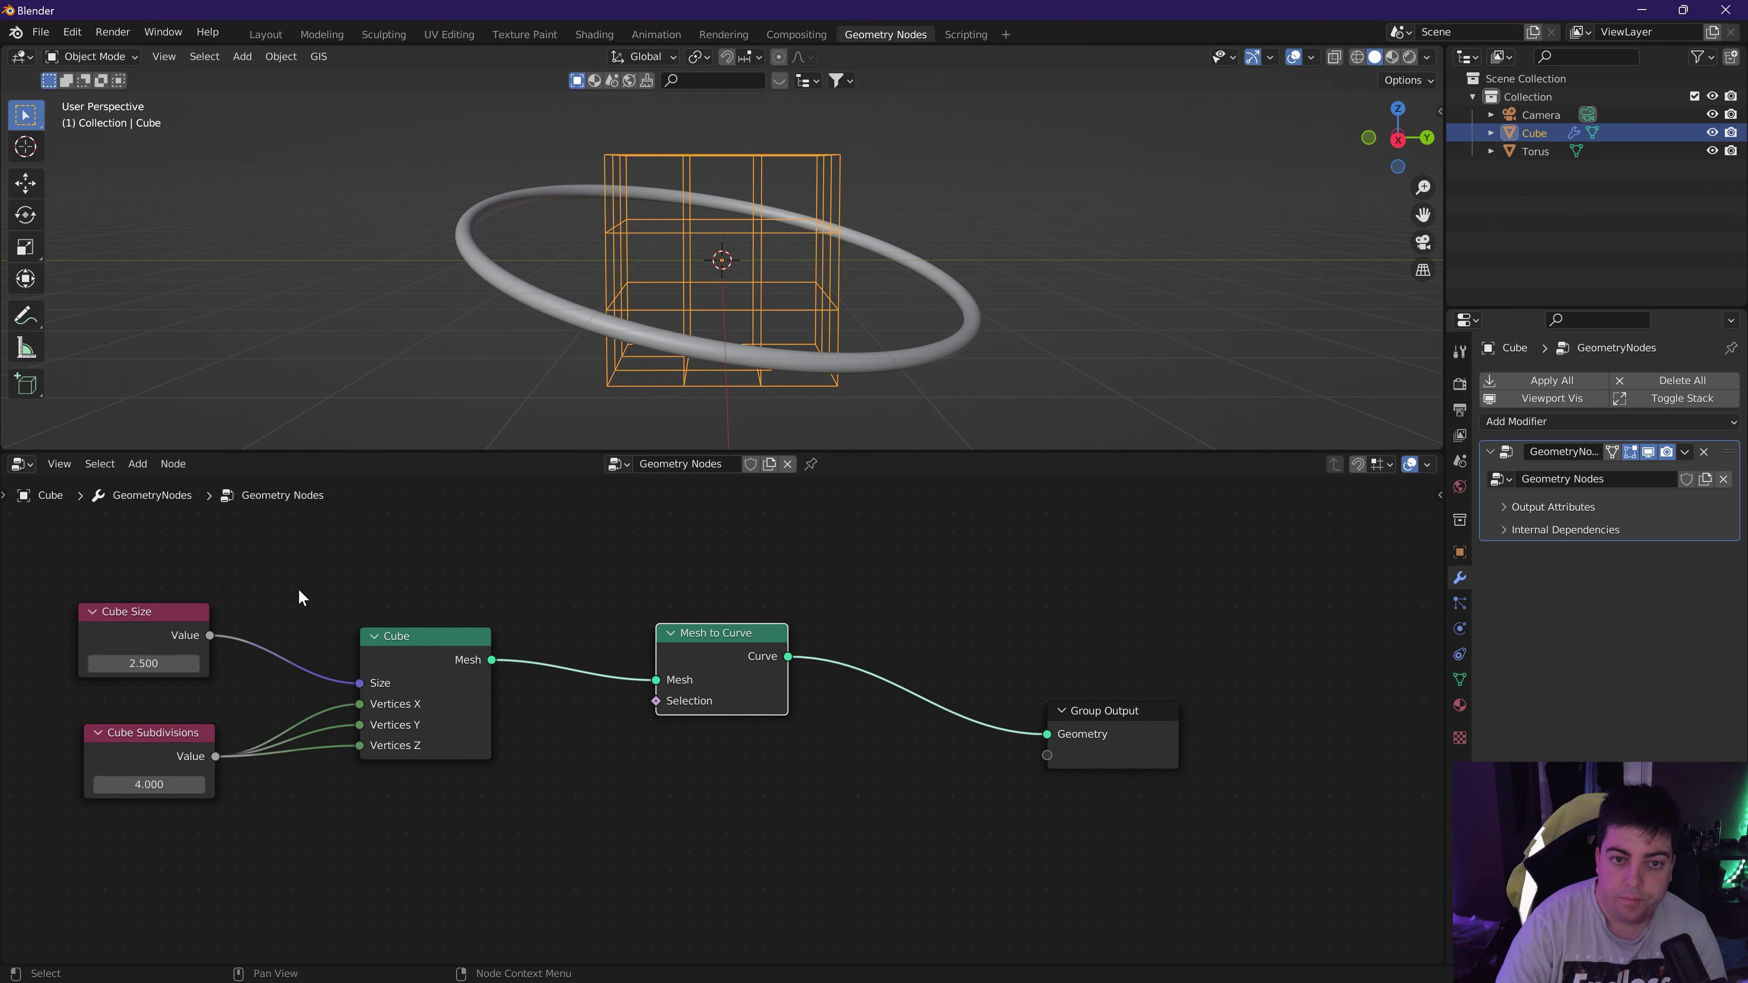
Rearrange the Cube, Mesh to Curve and Group Output nodes to tidy the tree.
{"action": "left_click", "coordinate": [991, 614]}
{"action": "left_click", "coordinate": [1095, 274]}
{"action": "mouse_move", "coordinate": [1098, 306]}
{"action": "middle_mouse_down"}
{"action": "mouse_move", "coordinate": [1042, 328]}
{"action": "mouse_move", "coordinate": [1068, 307]}
{"action": "middle_mouse_up"}
{"action": "left_click_drag", "start_coordinate": [682, 666], "coordinate": [595, 590]}
{"action": "left_click_drag", "start_coordinate": [458, 642], "coordinate": [366, 633]}
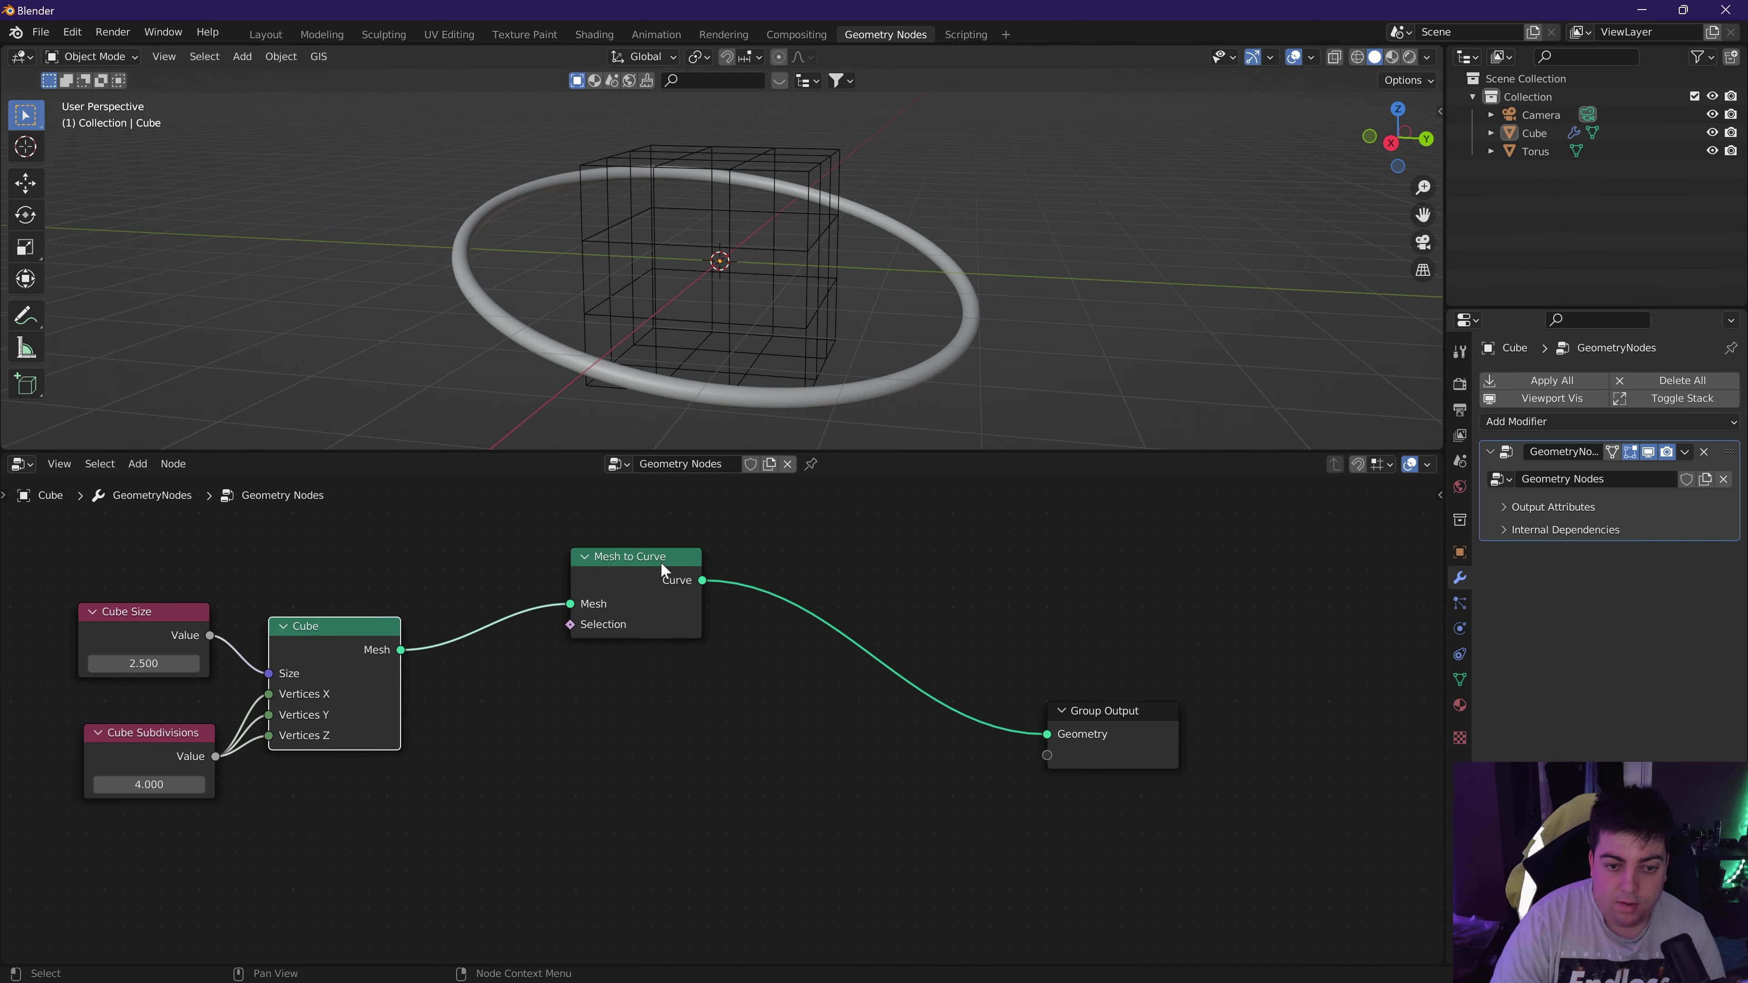
{"action": "left_click_drag", "start_coordinate": [662, 569], "coordinate": [643, 542]}
{"action": "left_click_drag", "start_coordinate": [1126, 712], "coordinate": [1279, 573]}
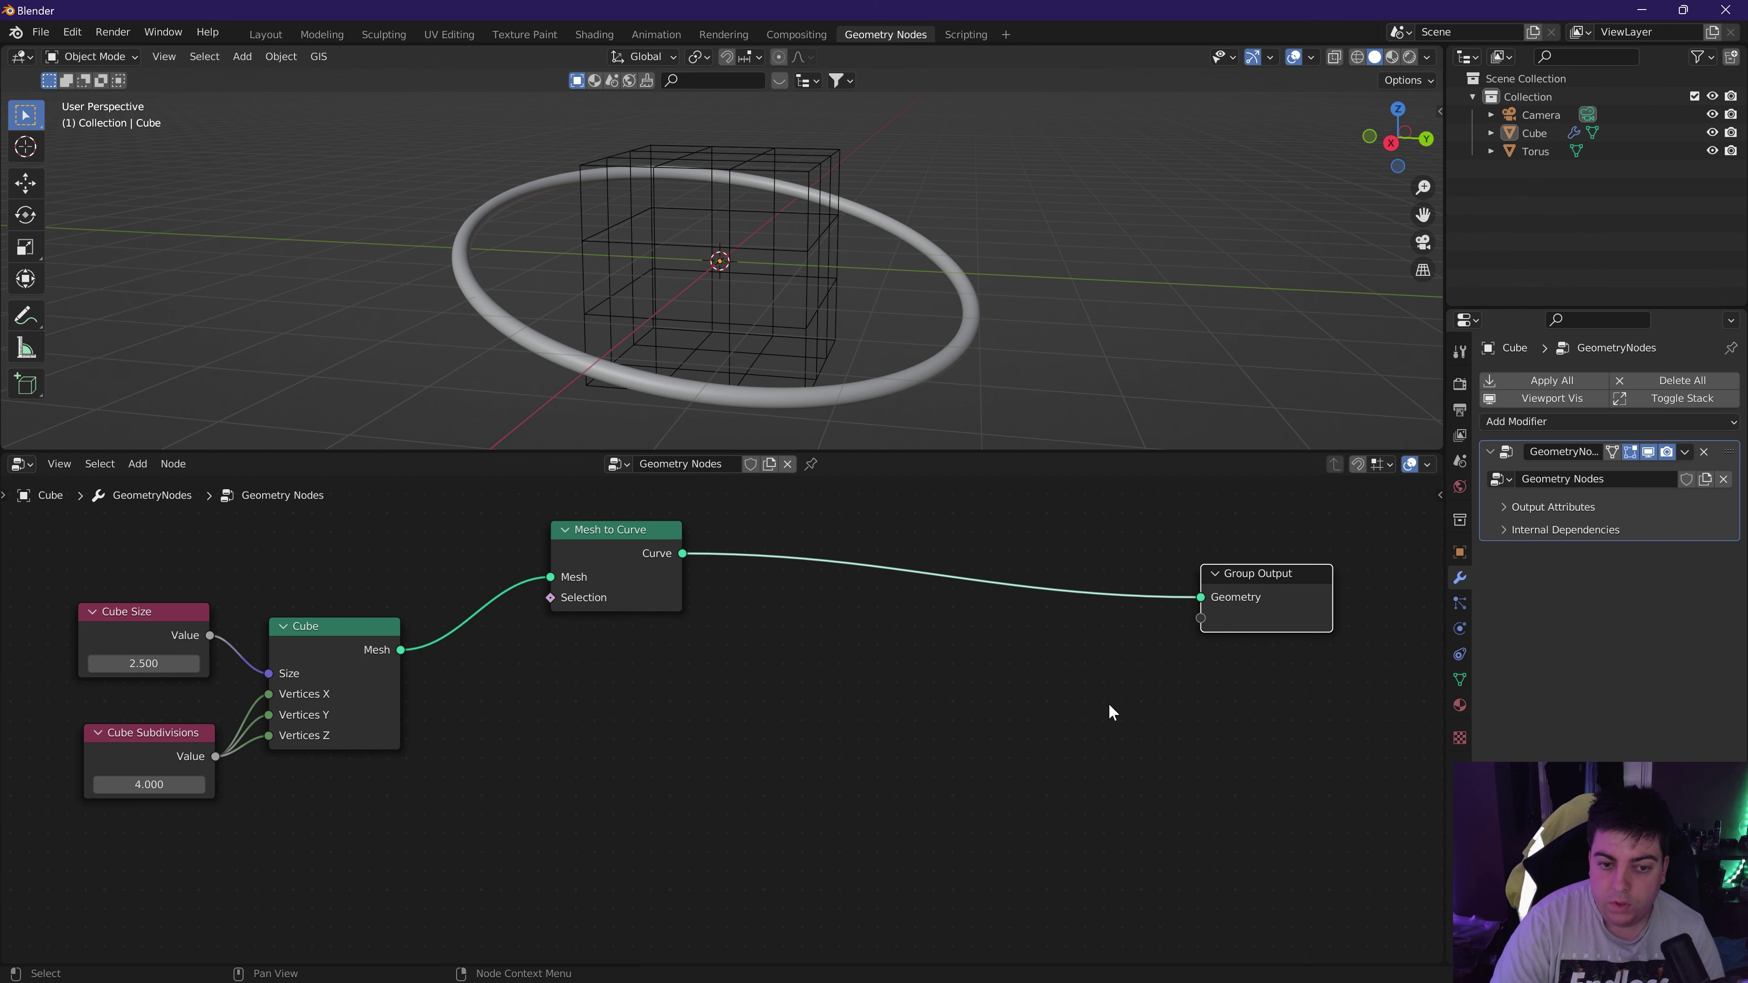
Insert a Curve to Mesh node just before Group Output.
{"action": "key", "text": "shift+a"}
{"action": "type", "text": "curve"}
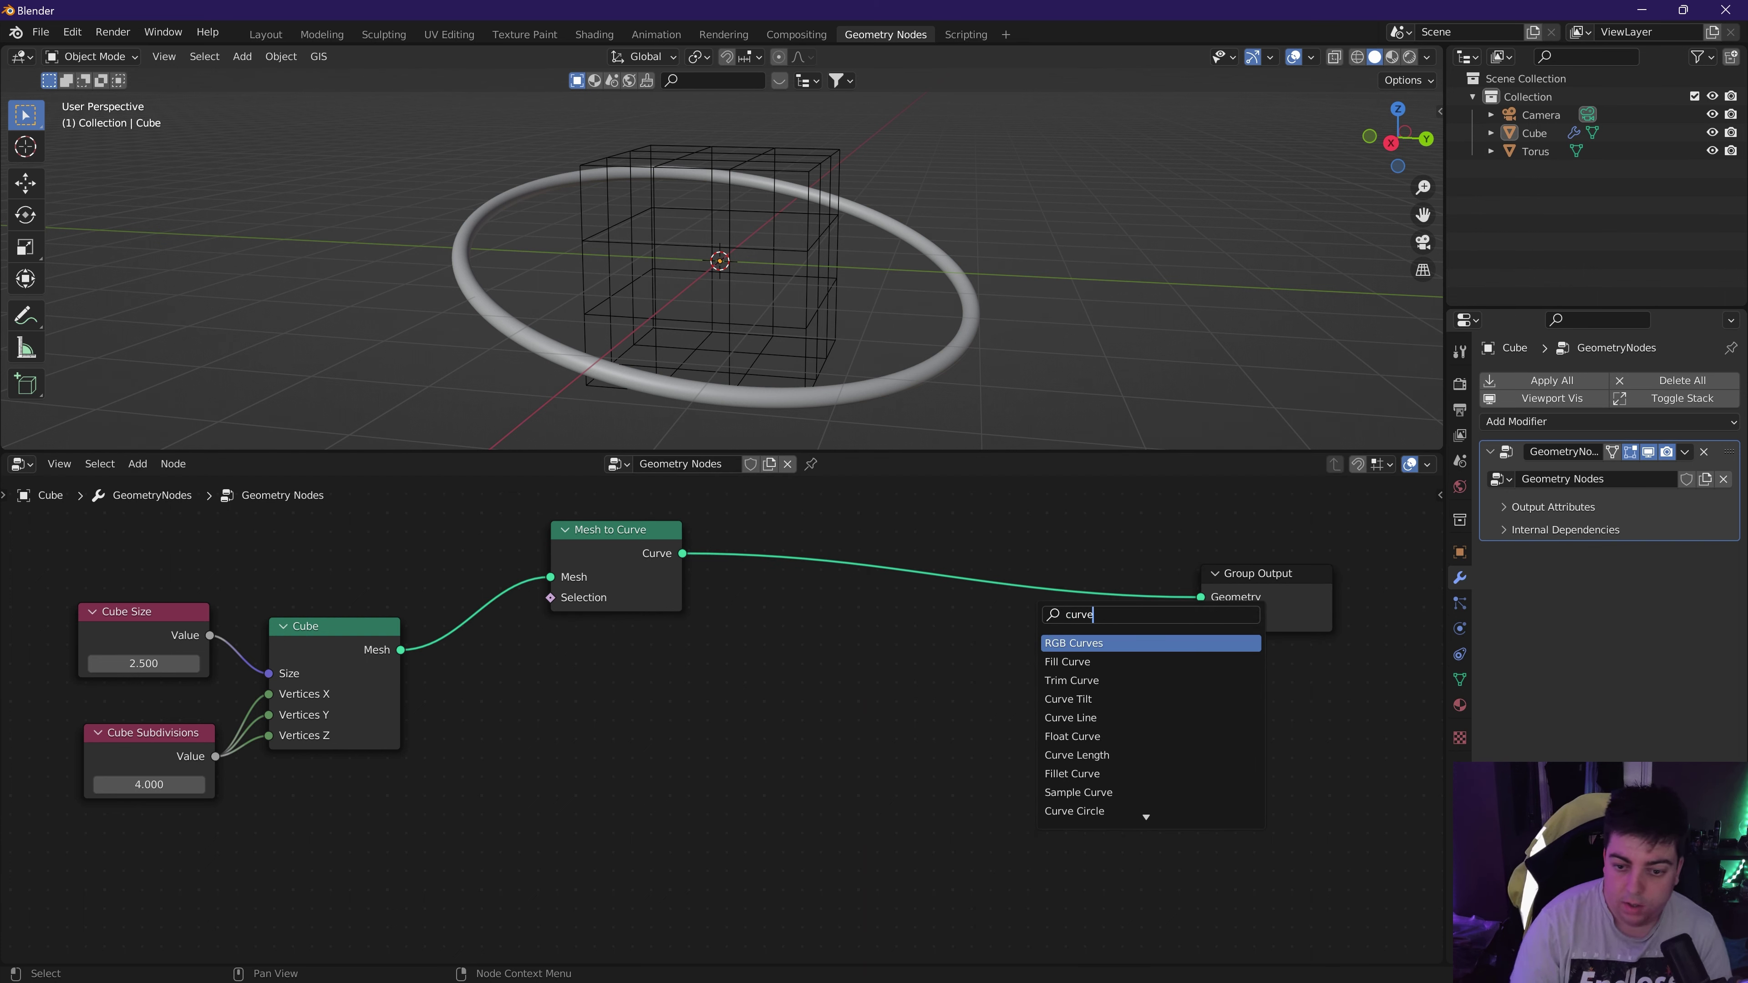
{"action": "type", "text": " to m"}
{"action": "key", "text": "Return"}
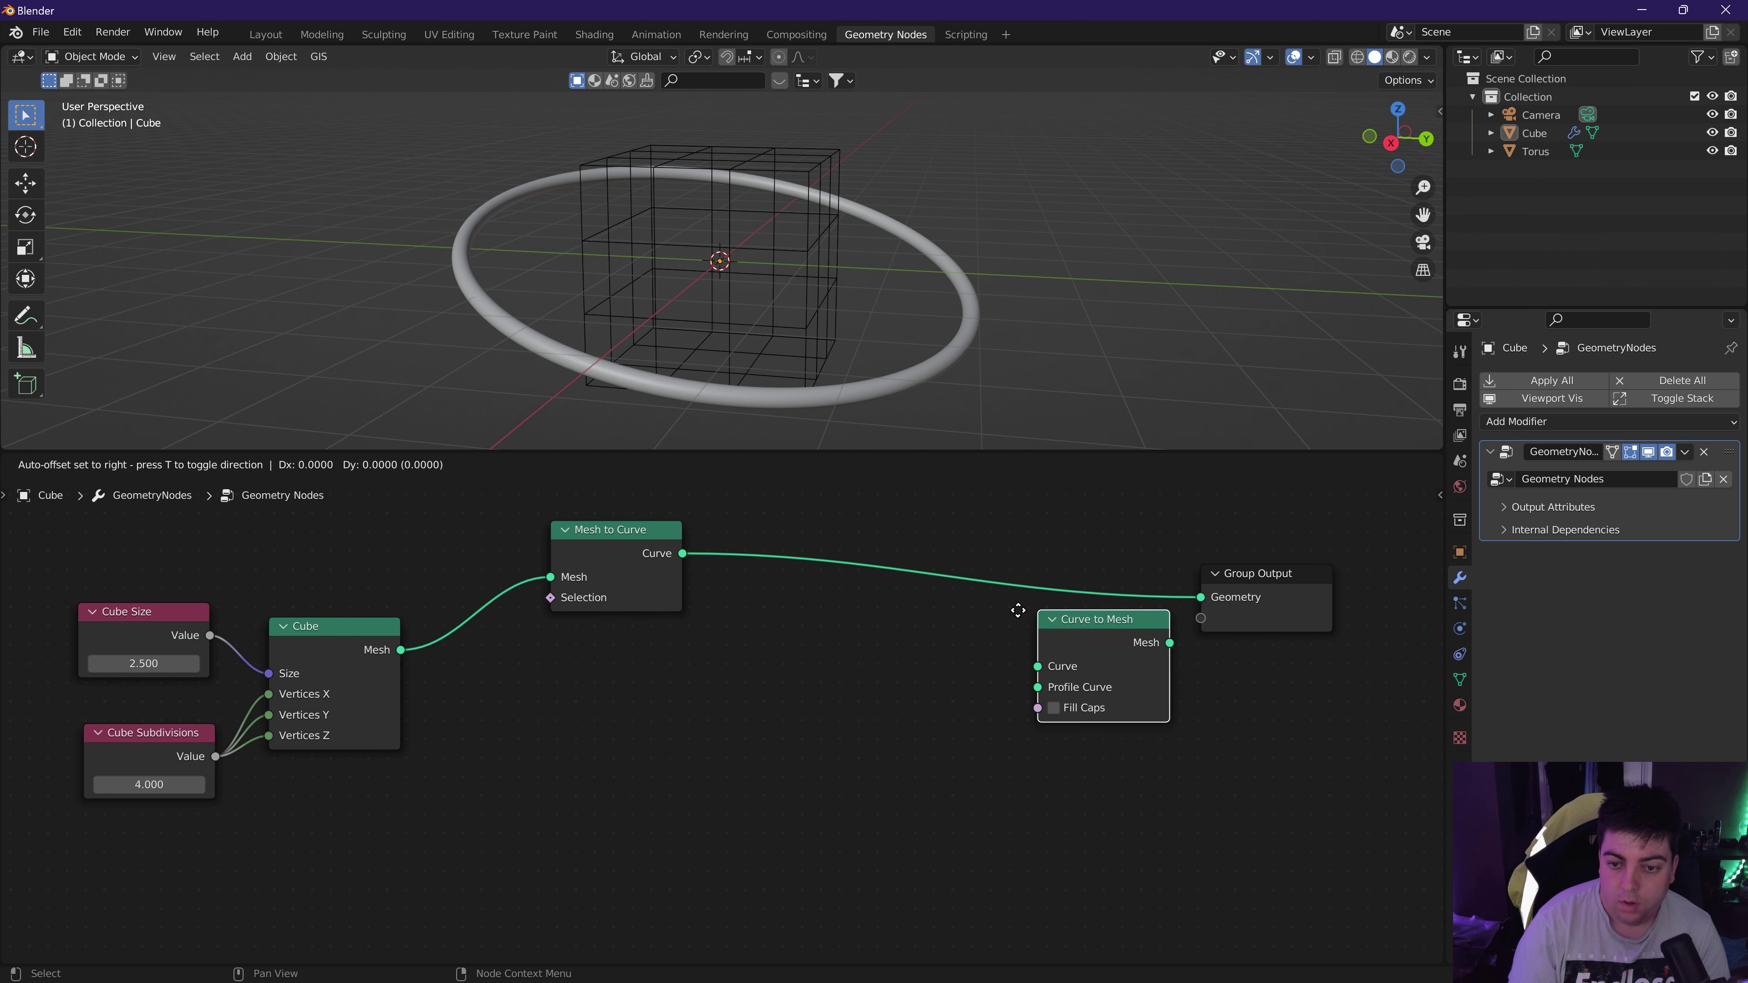
{"action": "left_click", "coordinate": [836, 546]}
{"action": "key", "text": "shift+a"}
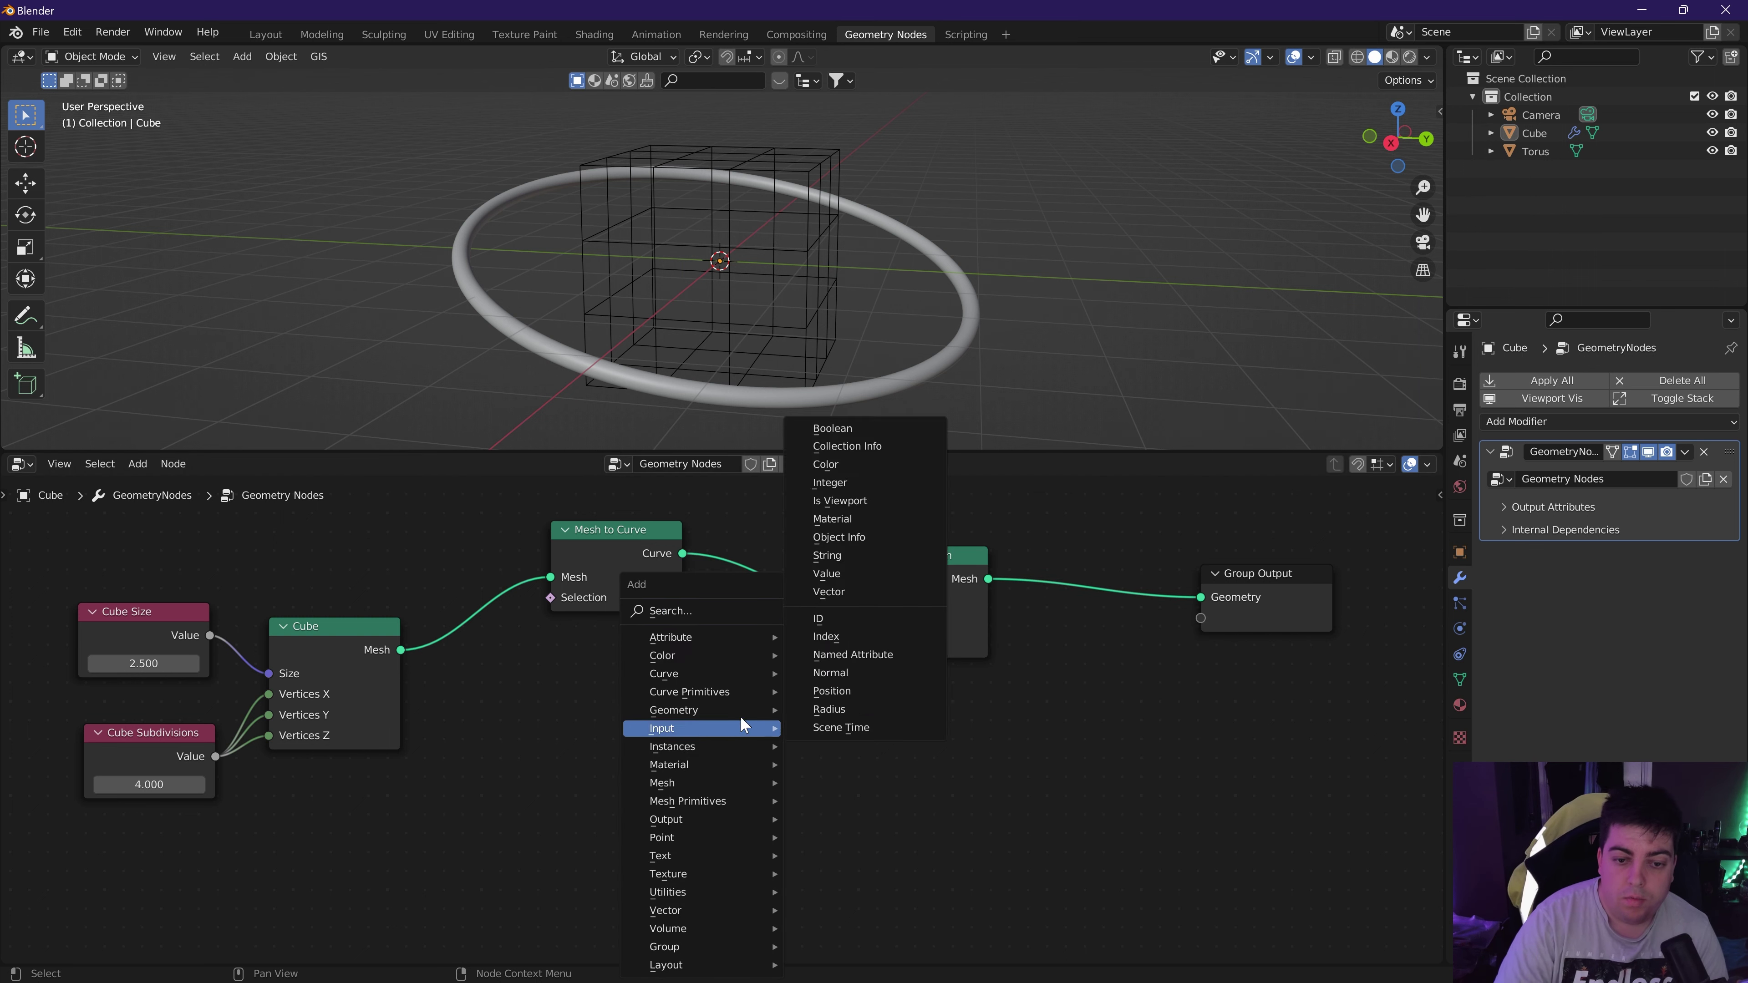
{"action": "left_click", "coordinate": [723, 608]}
{"action": "type", "text": "curve circle"}
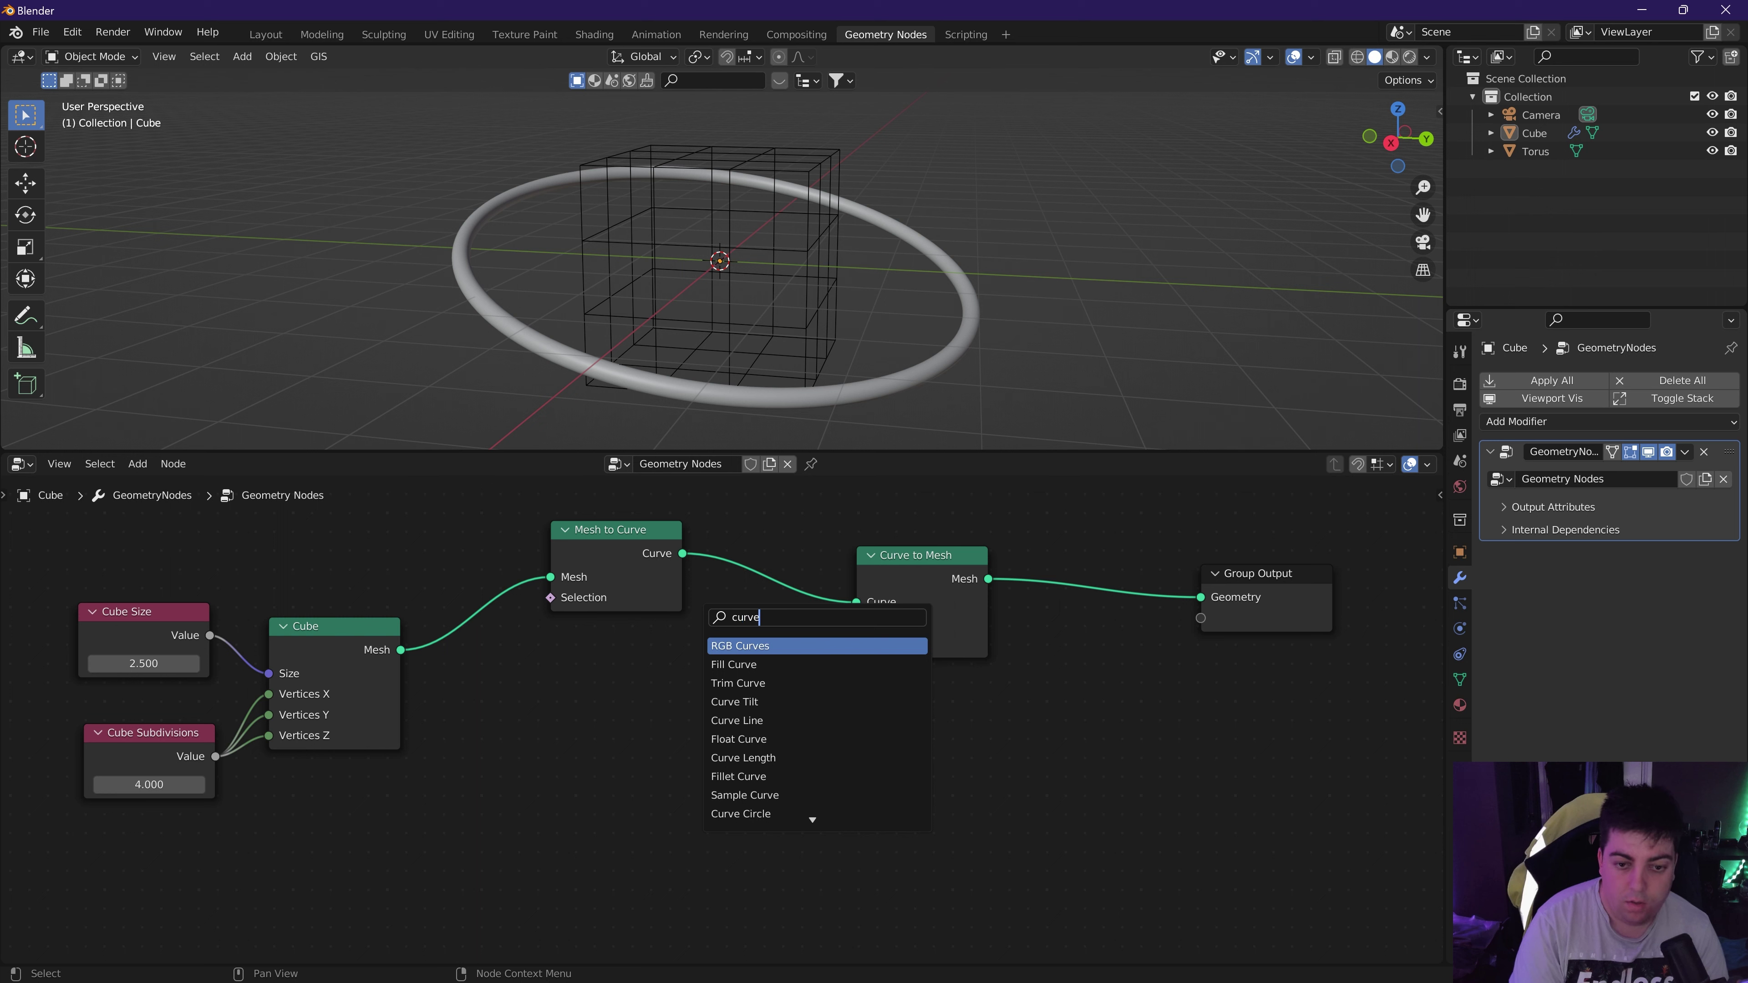
{"action": "key", "text": "Return"}
{"action": "left_click", "coordinate": [596, 660]}
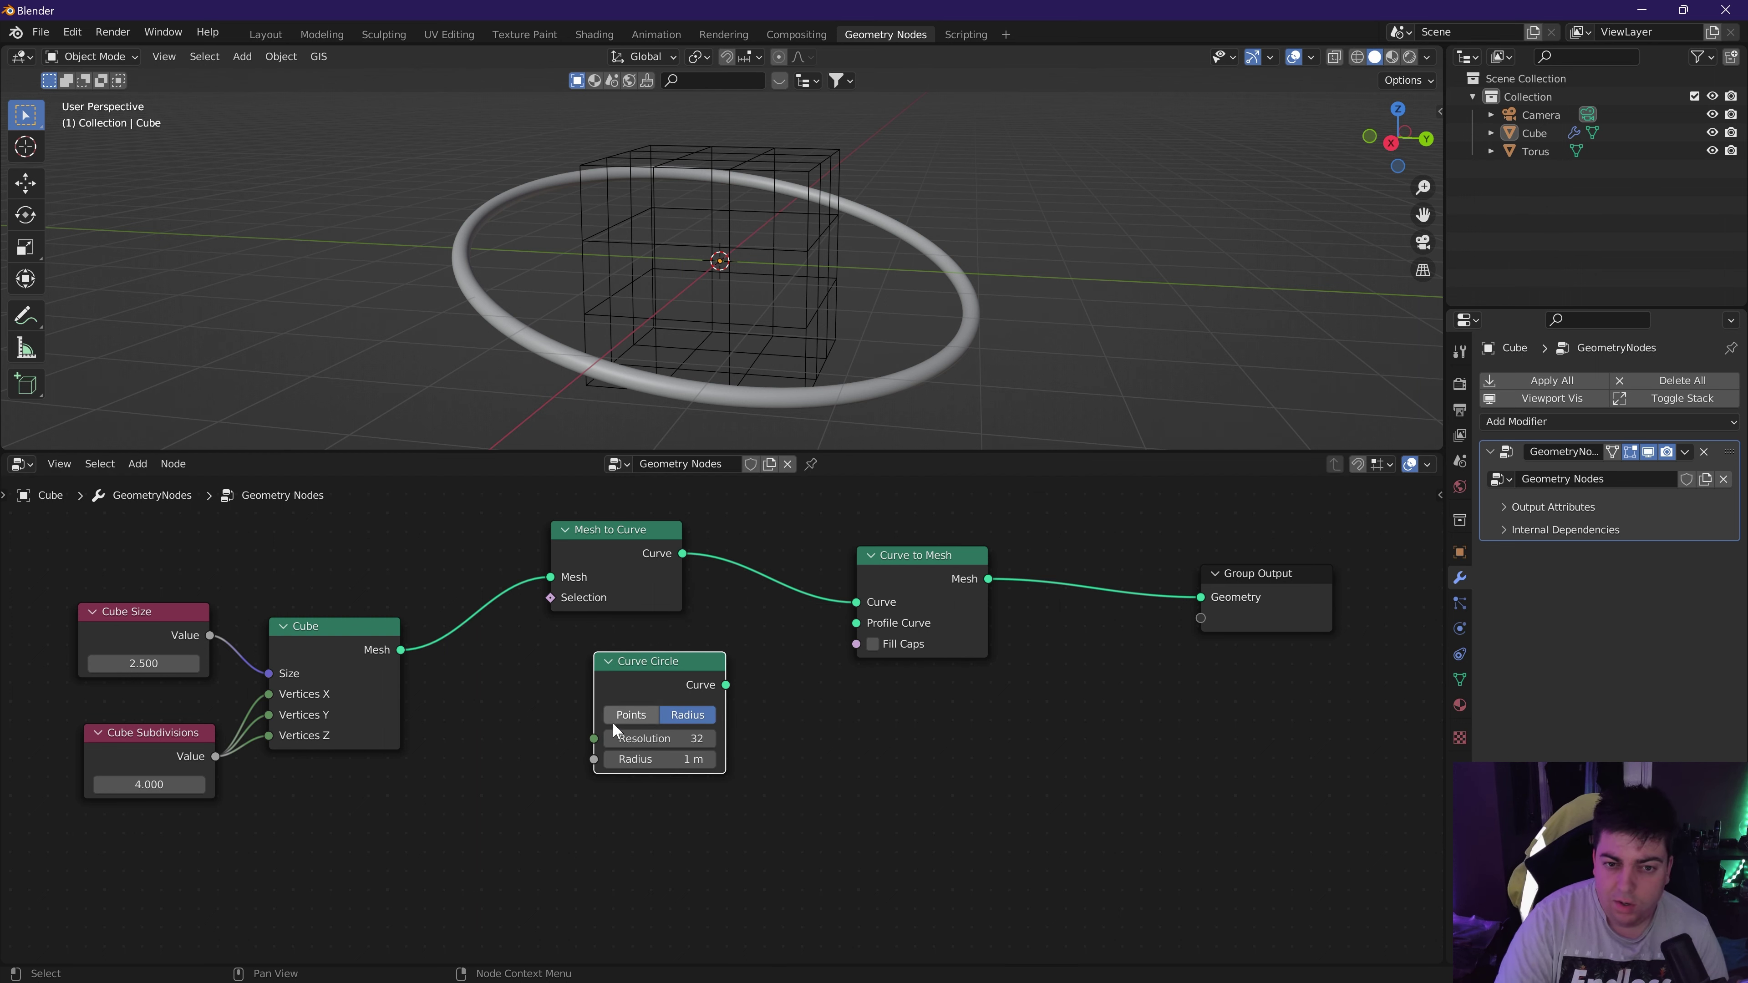
{"action": "left_click_drag", "start_coordinate": [646, 684], "coordinate": [858, 625]}
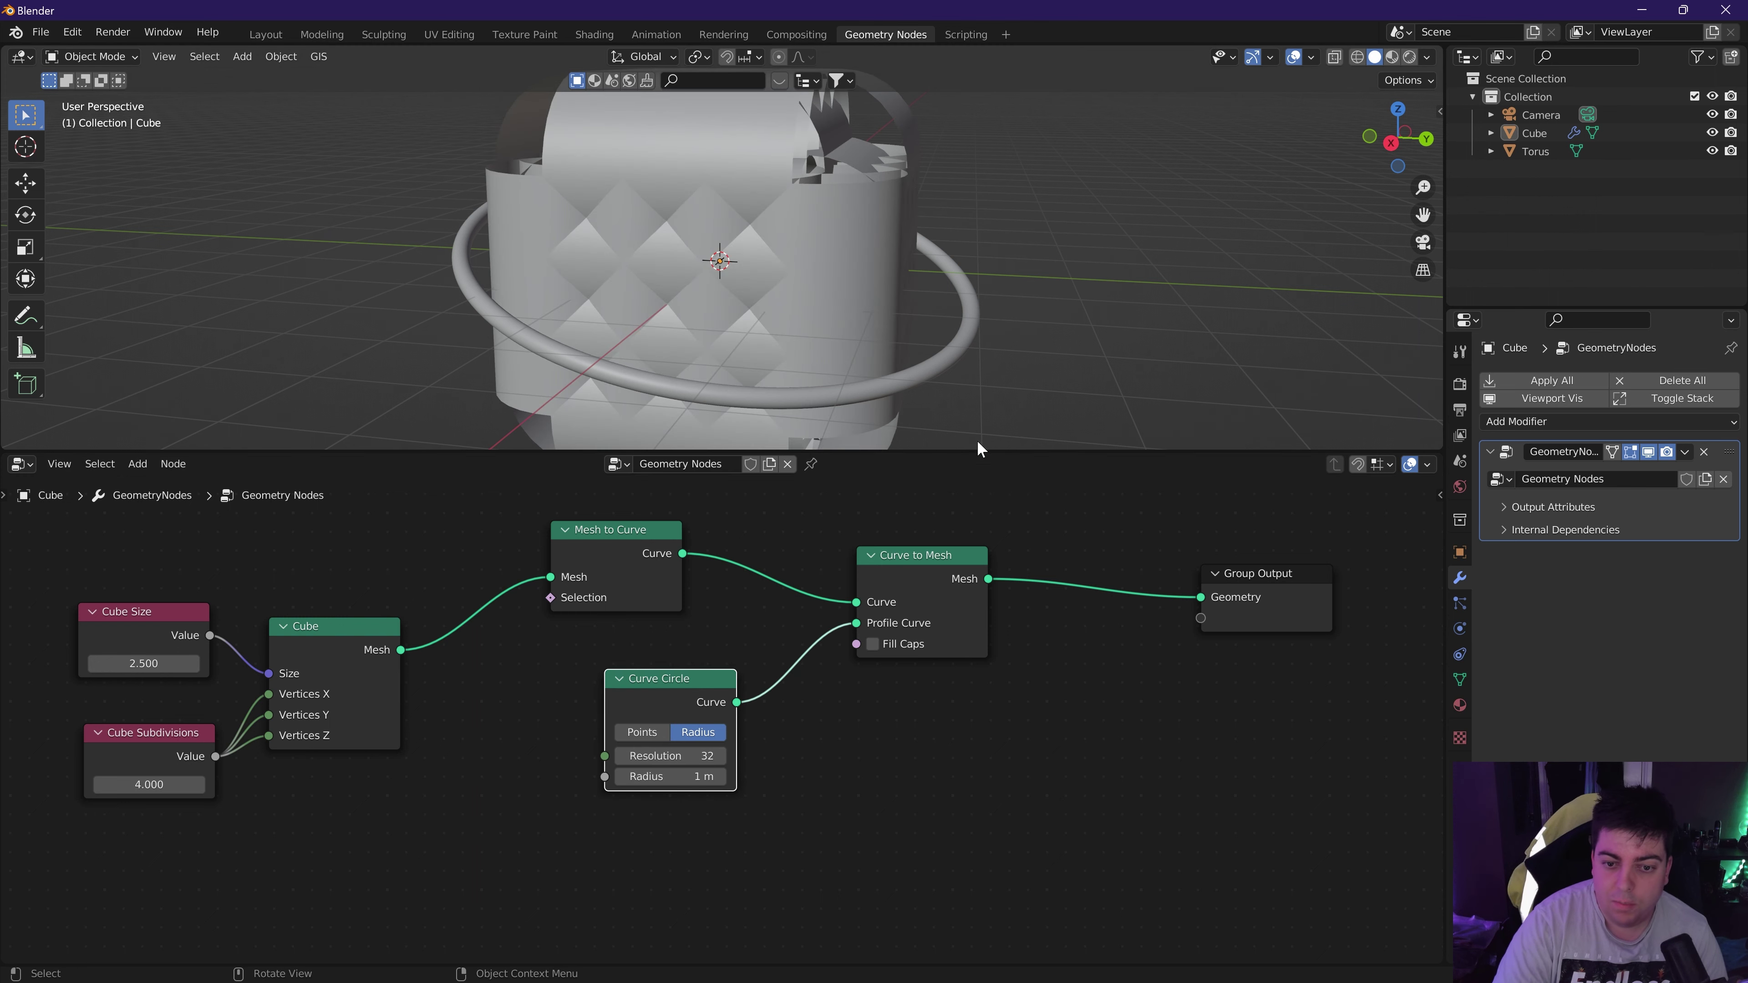
Reduce the Curve Circle radius to 0.1 m for thinner tubes.
{"action": "middle_click_drag", "start_coordinate": [950, 217], "coordinate": [936, 275]}
{"action": "left_click_drag", "start_coordinate": [622, 779], "coordinate": [550, 779]}
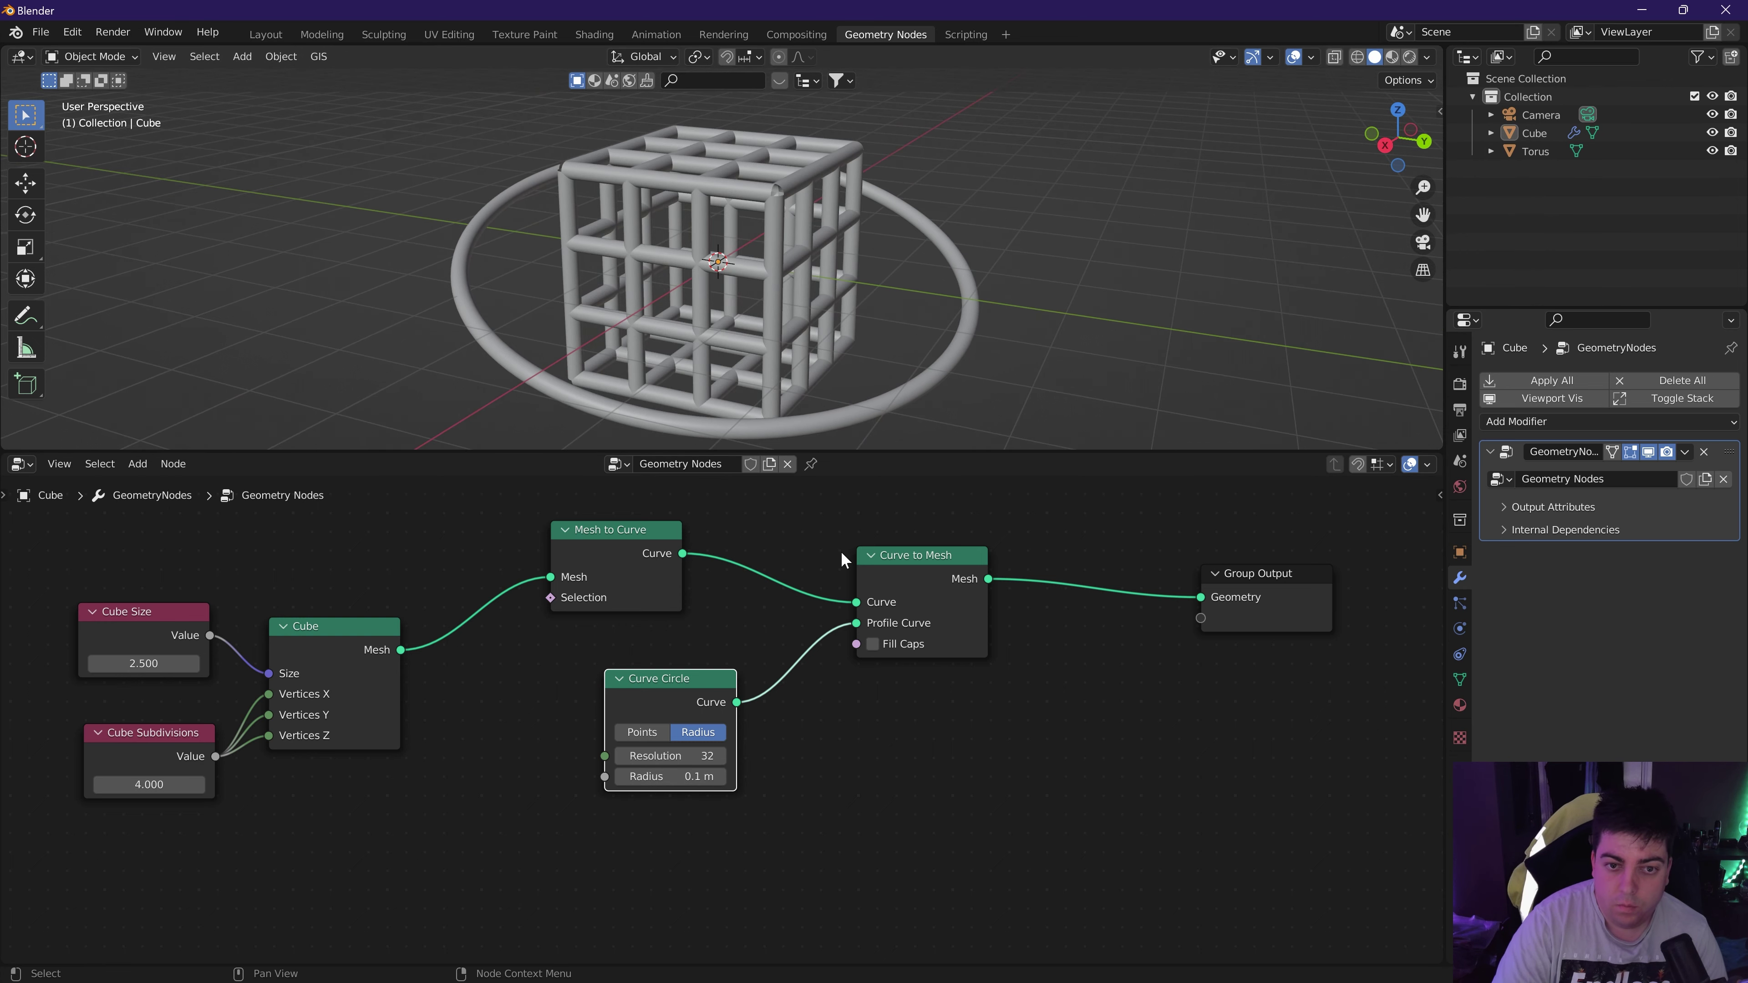
{"action": "middle_click_drag", "start_coordinate": [887, 427], "coordinate": [701, 116]}
Adjust the viewport, then switch to the scene camera's perspective.
{"action": "scroll", "coordinate": [877, 337], "scroll_direction": "up", "scroll_amount": 2}
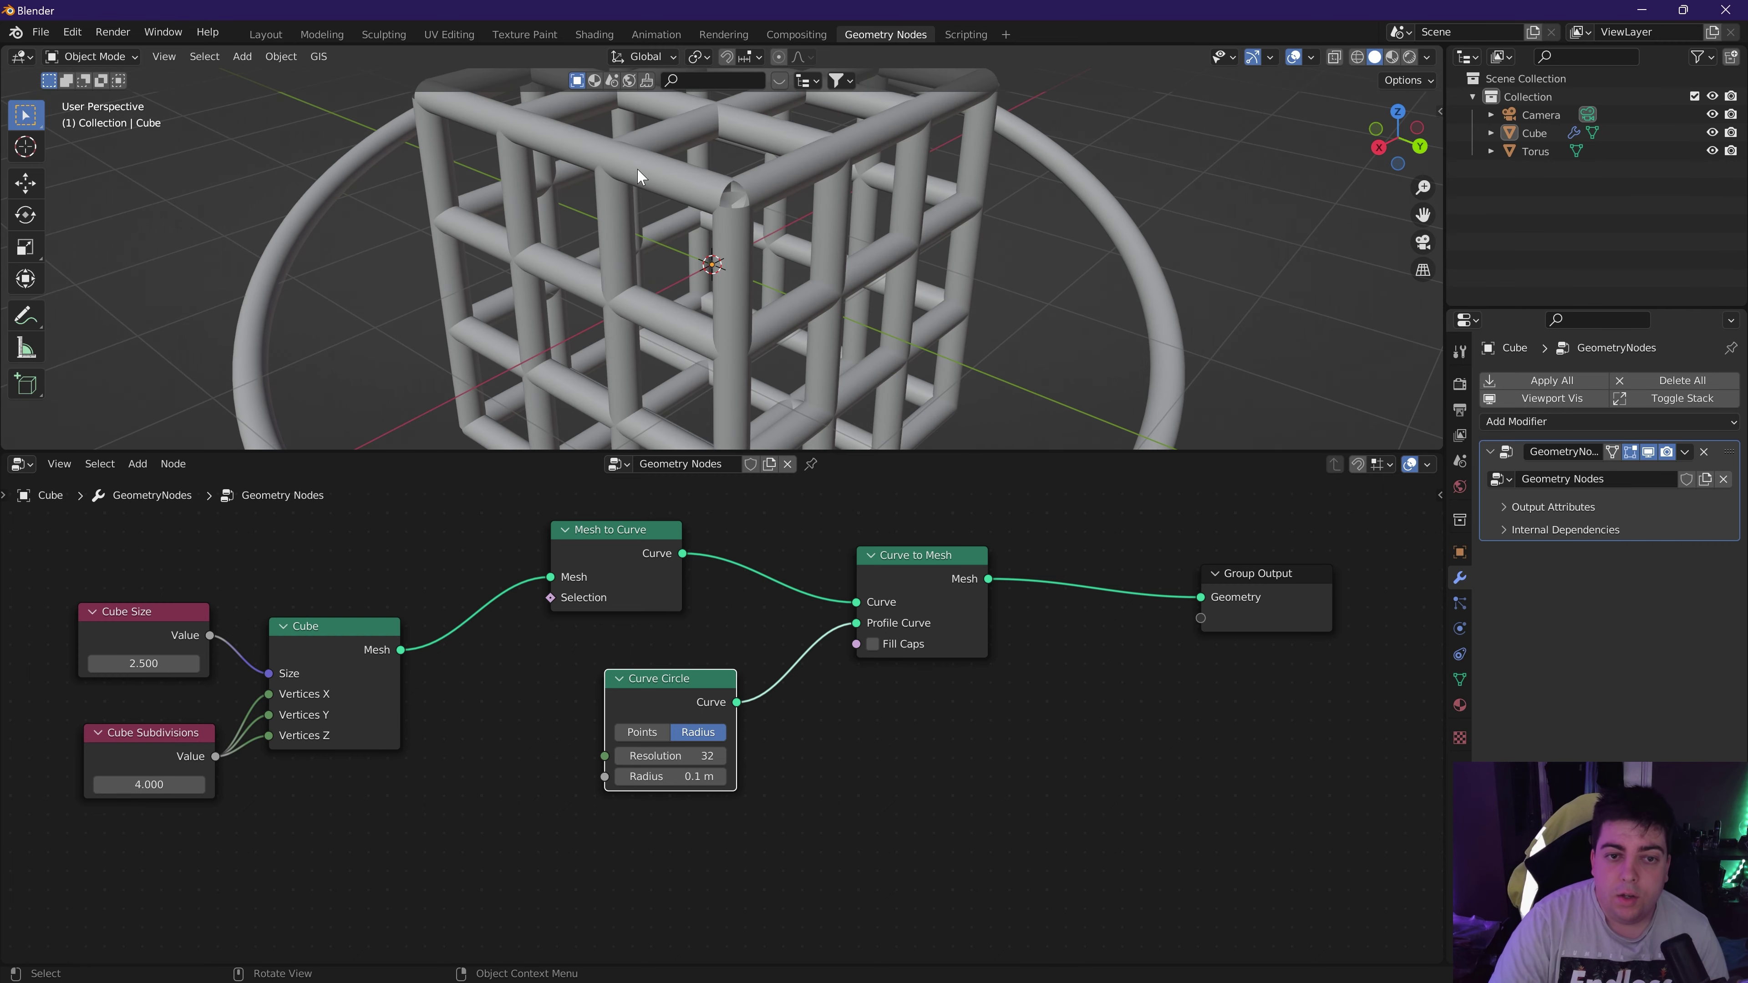
{"action": "scroll", "coordinate": [747, 209], "scroll_direction": "up", "scroll_amount": 4}
{"action": "scroll", "coordinate": [780, 283], "scroll_direction": "down", "scroll_amount": 2}
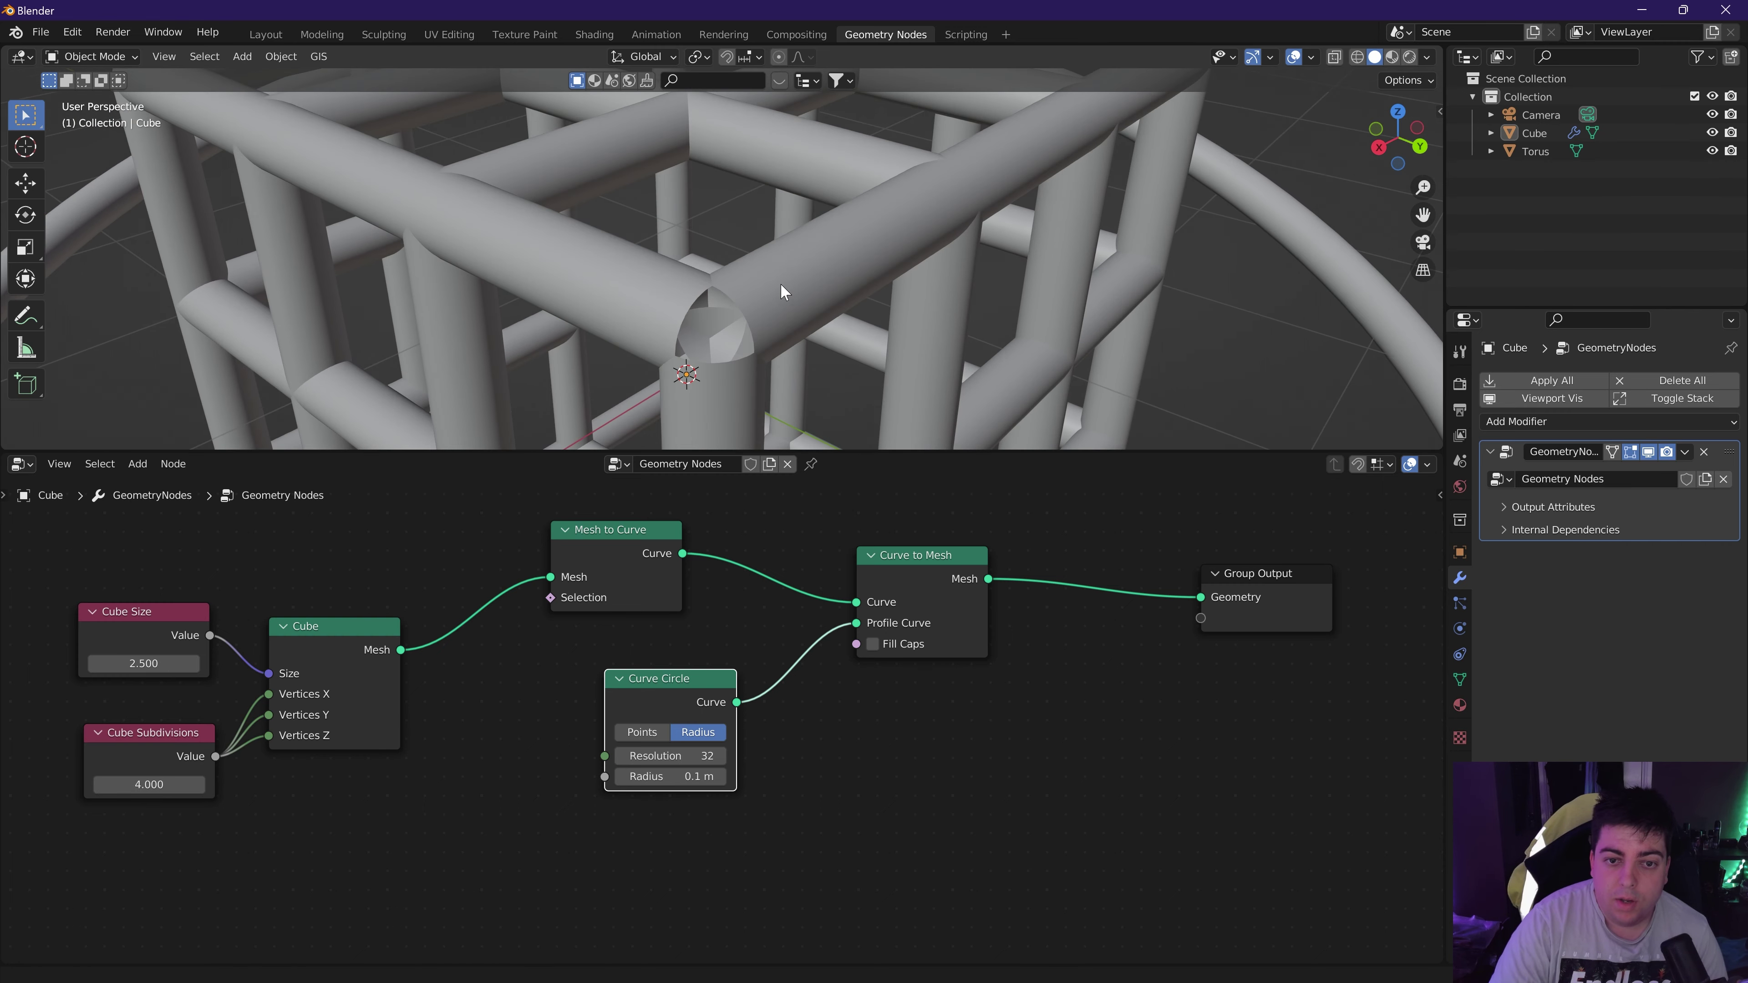
{"action": "scroll", "coordinate": [688, 316], "scroll_direction": "down", "scroll_amount": 4}
{"action": "scroll", "coordinate": [688, 316], "scroll_direction": "down", "scroll_amount": 4}
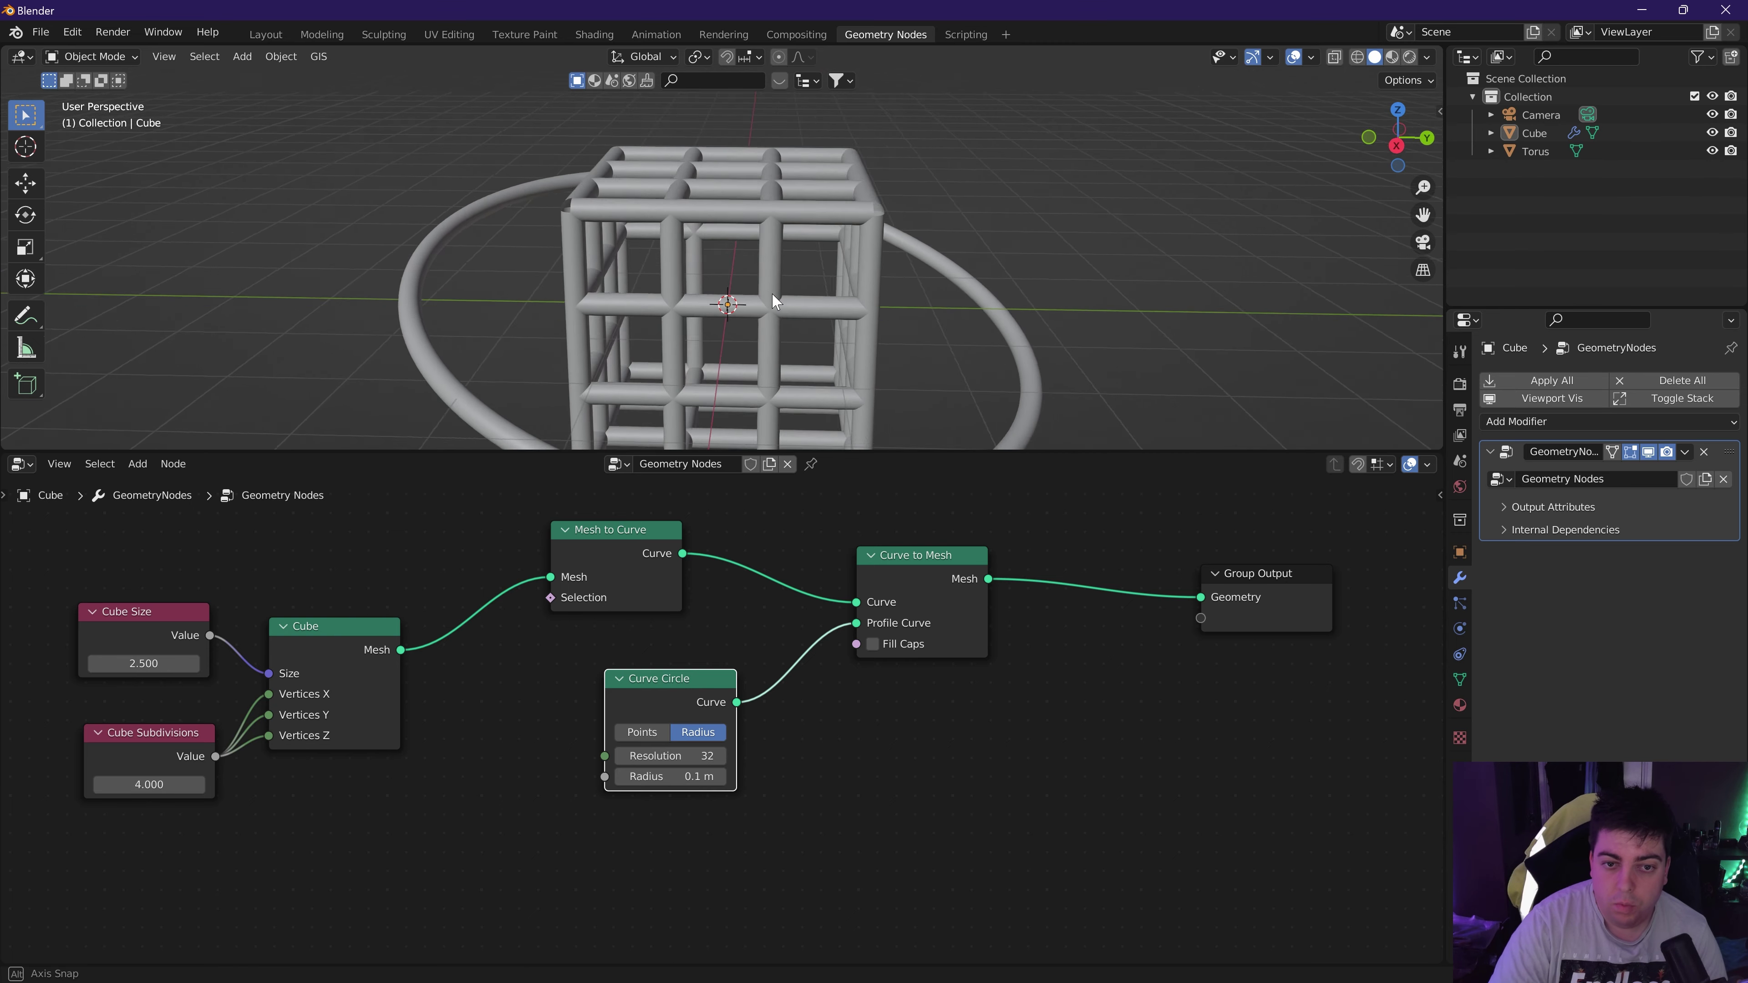
{"action": "middle_click_drag", "start_coordinate": [896, 319], "coordinate": [936, 236]}
{"action": "scroll", "coordinate": [874, 299], "scroll_direction": "down", "scroll_amount": 3}
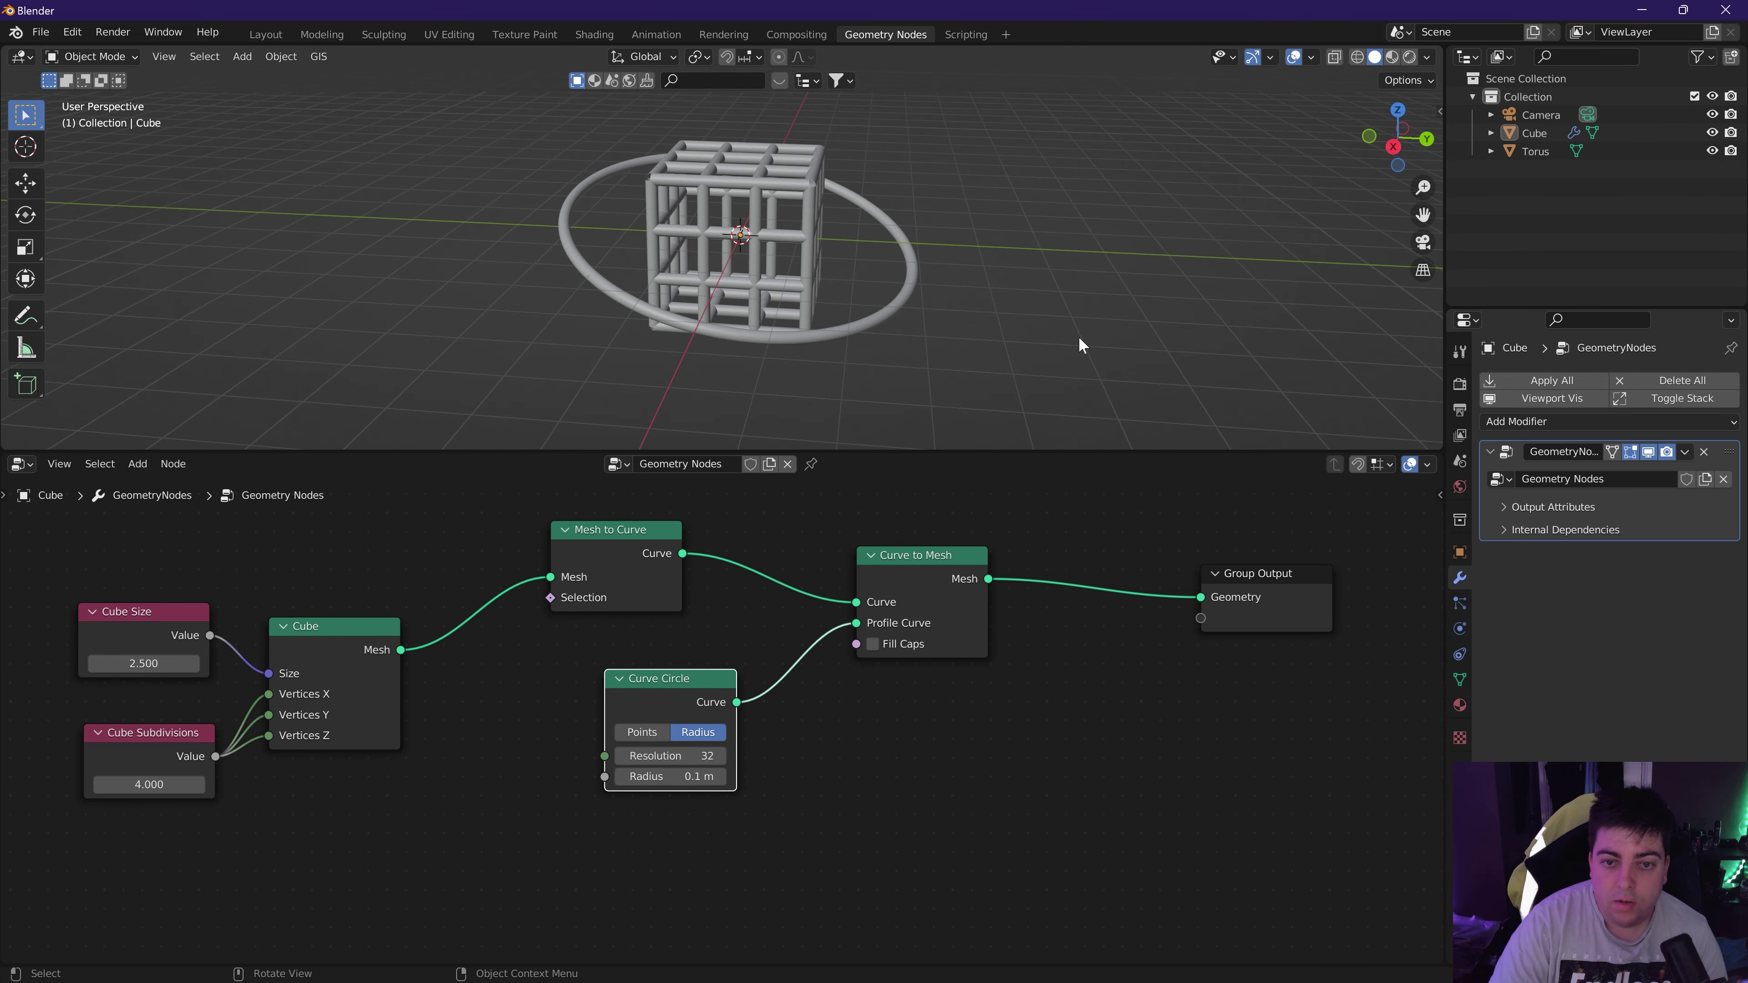
{"action": "left_click", "coordinate": [1424, 242]}
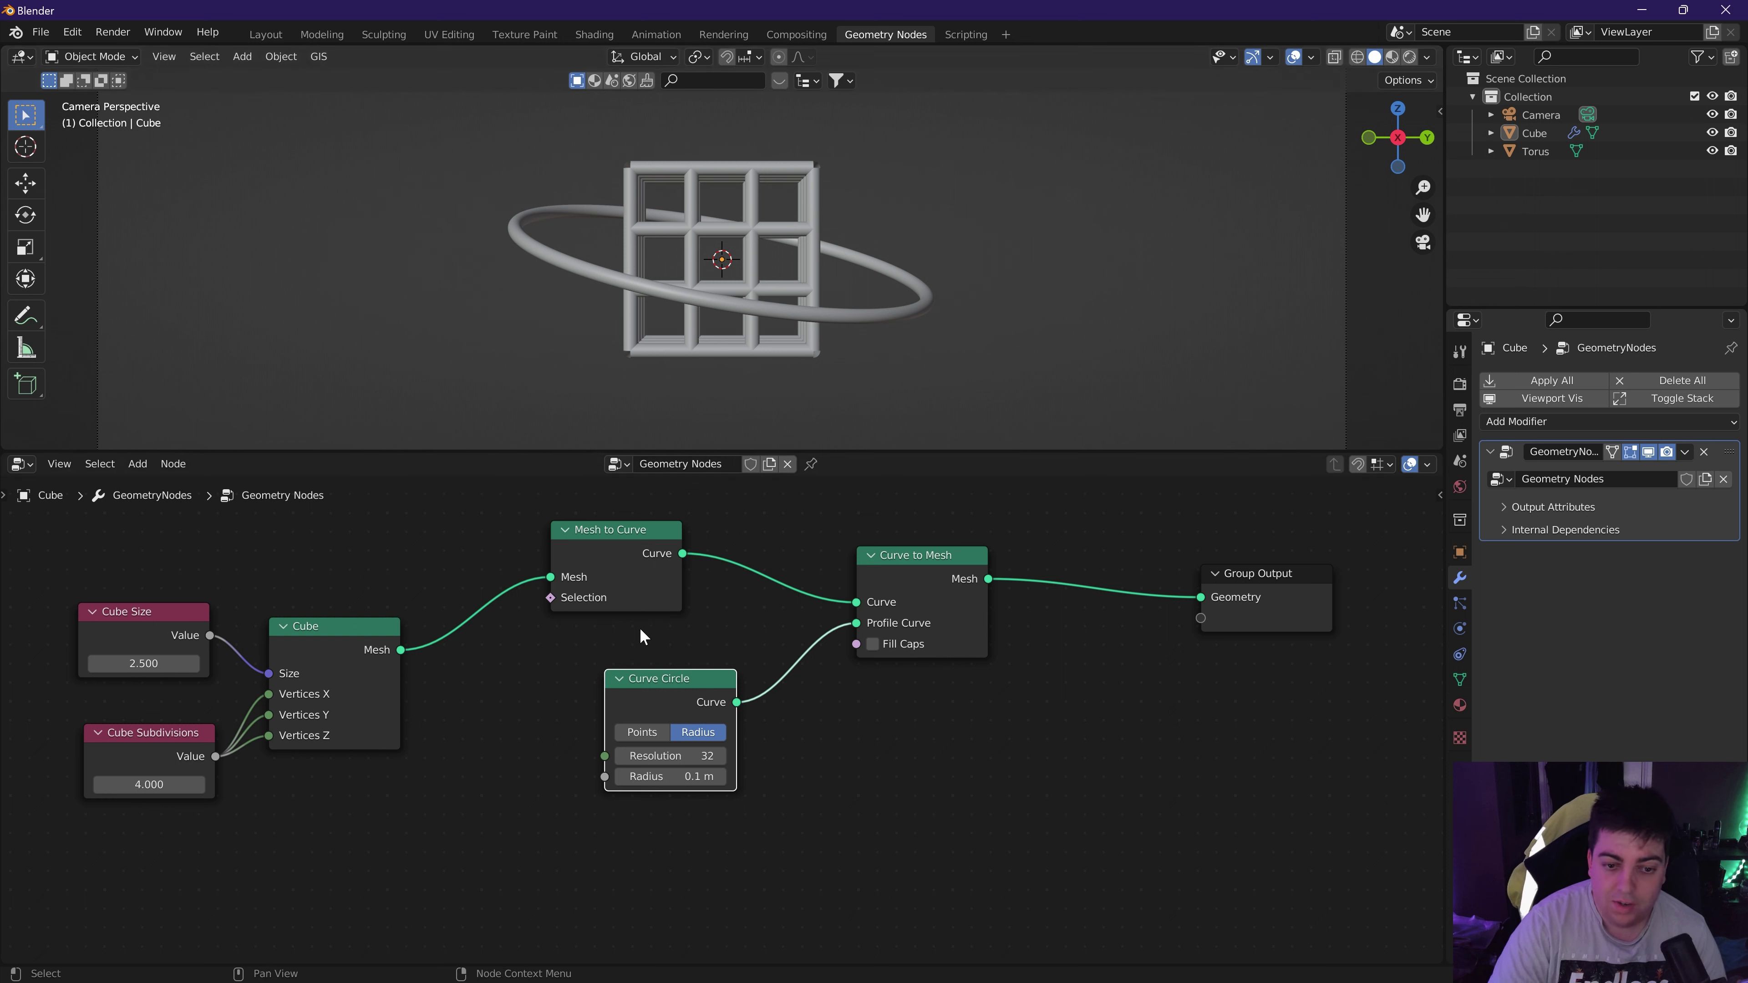
Shift the nodes right and insert a Set Material node before Group Output.
{"action": "left_click_drag", "start_coordinate": [685, 699], "coordinate": [747, 699]}
{"action": "left_click_drag", "start_coordinate": [915, 555], "coordinate": [985, 552]}
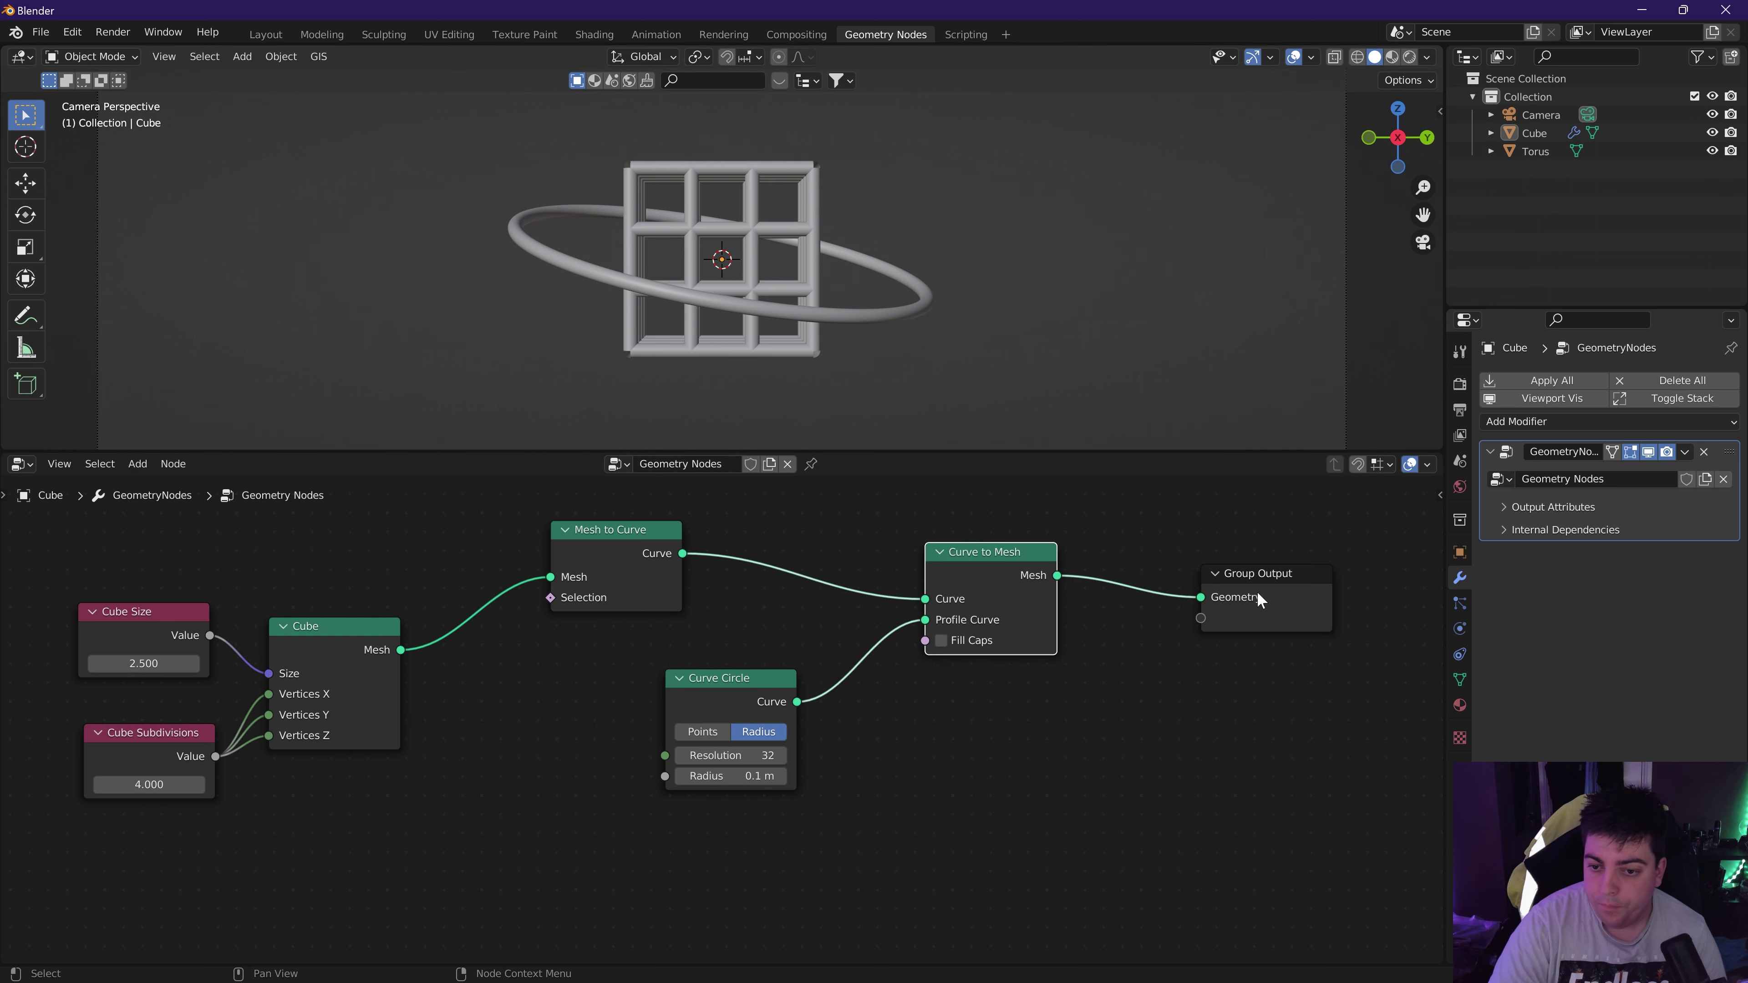
{"action": "left_click_drag", "start_coordinate": [1272, 582], "coordinate": [1403, 566]}
{"action": "key", "text": "shift+a"}
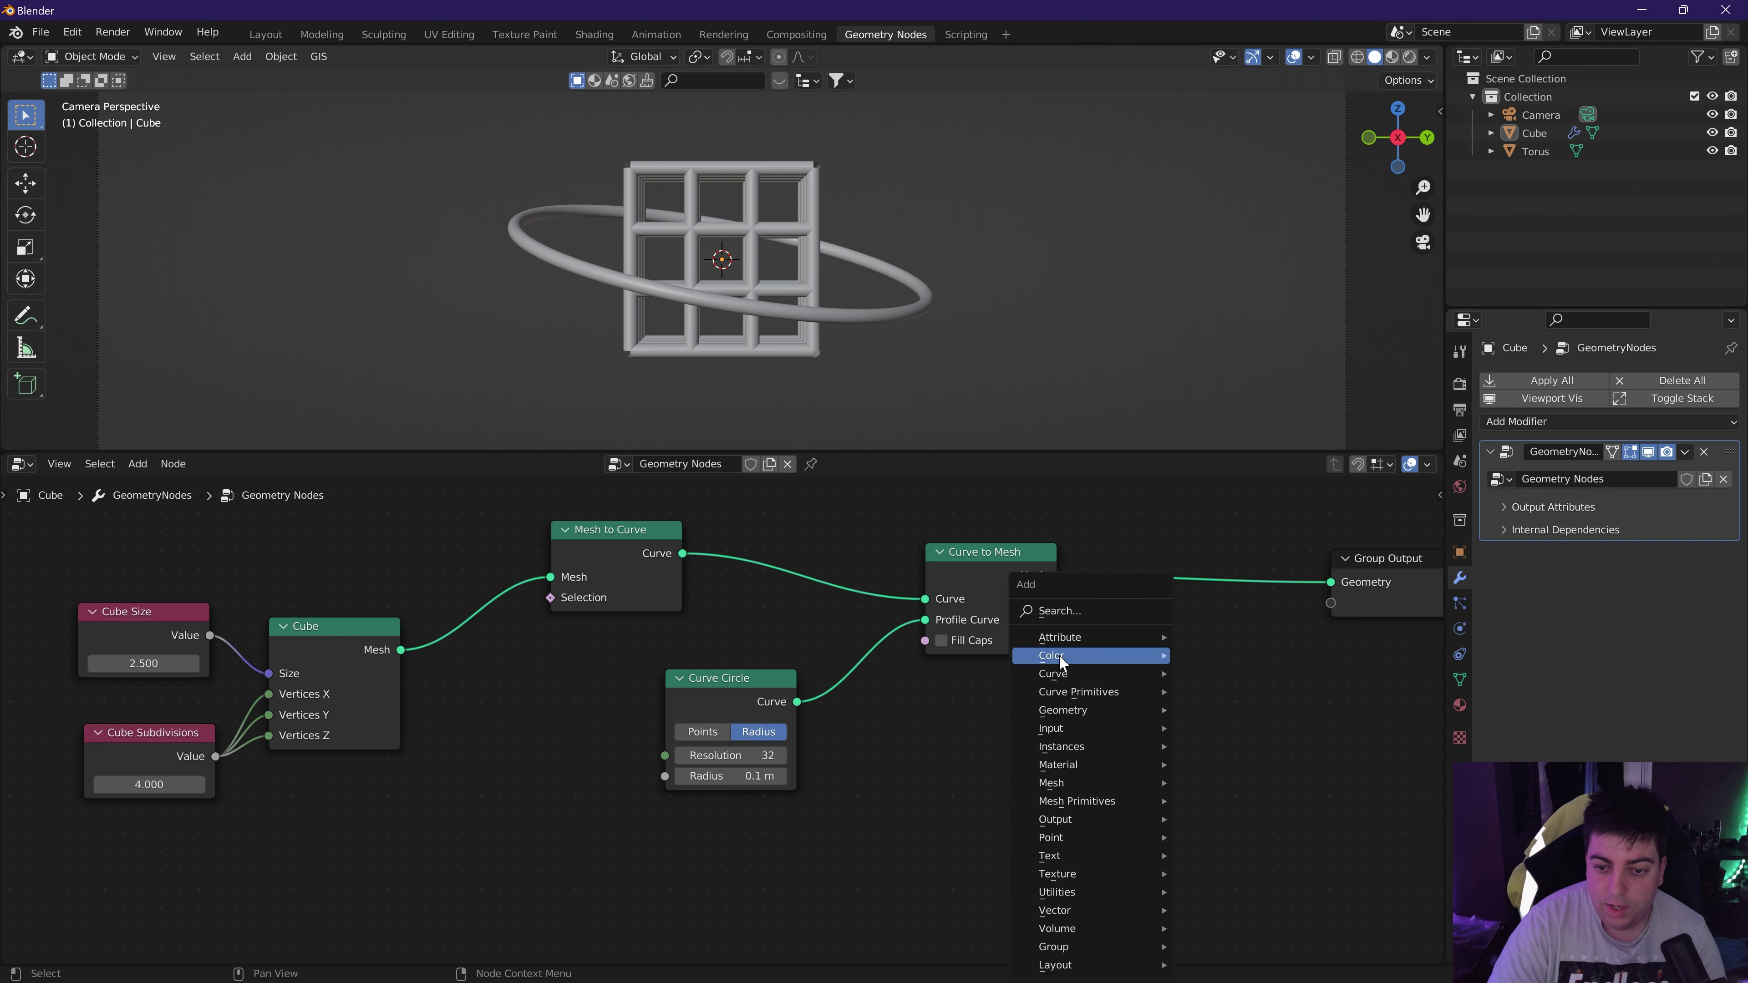
{"action": "left_click", "coordinate": [1135, 619]}
{"action": "type", "text": "set mat"}
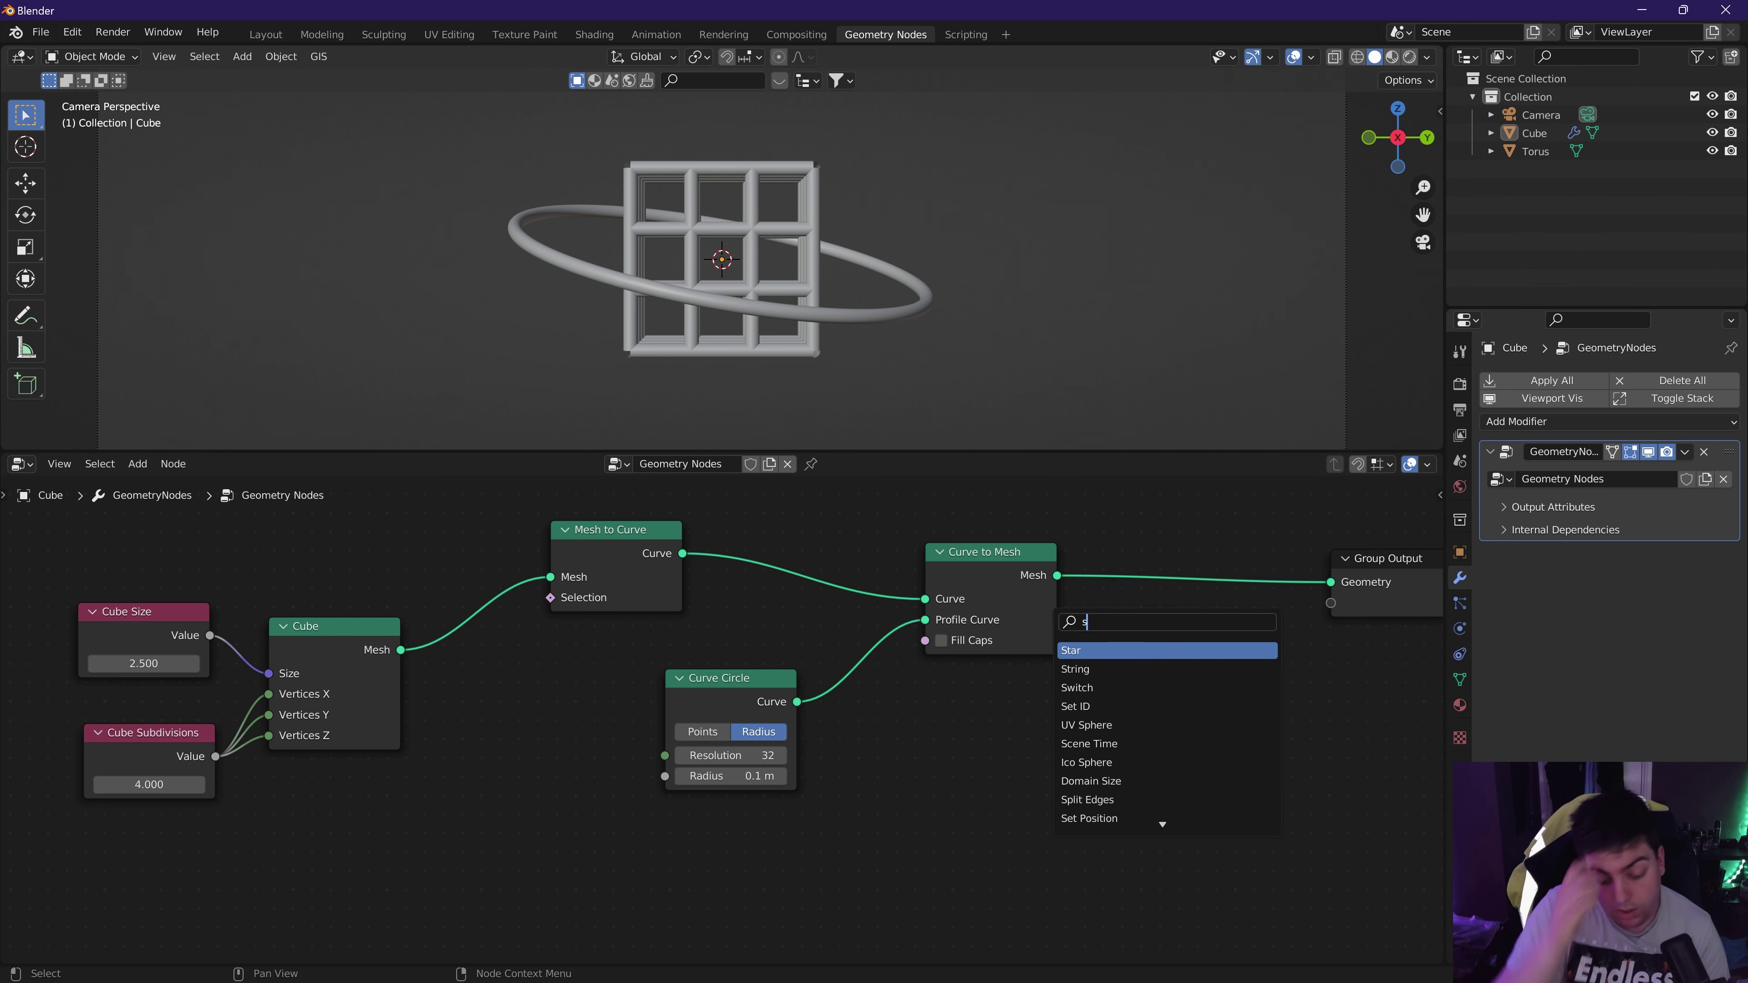
{"action": "key", "text": "Return"}
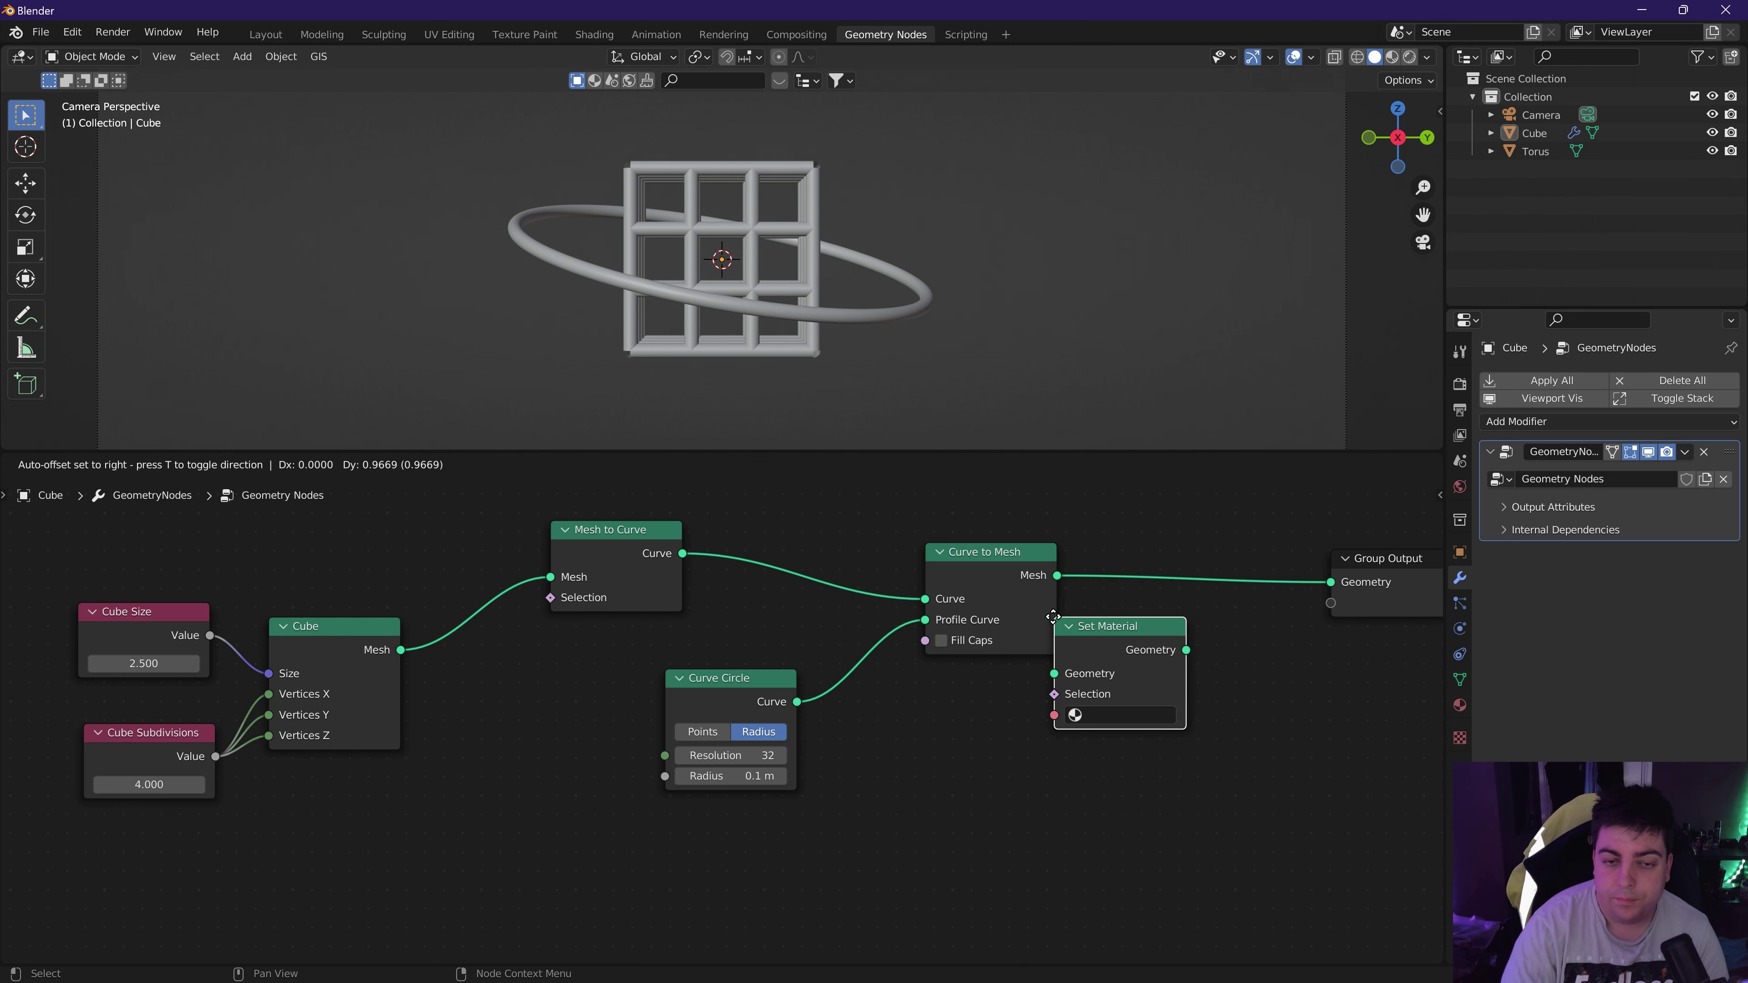
{"action": "left_click", "coordinate": [1240, 548]}
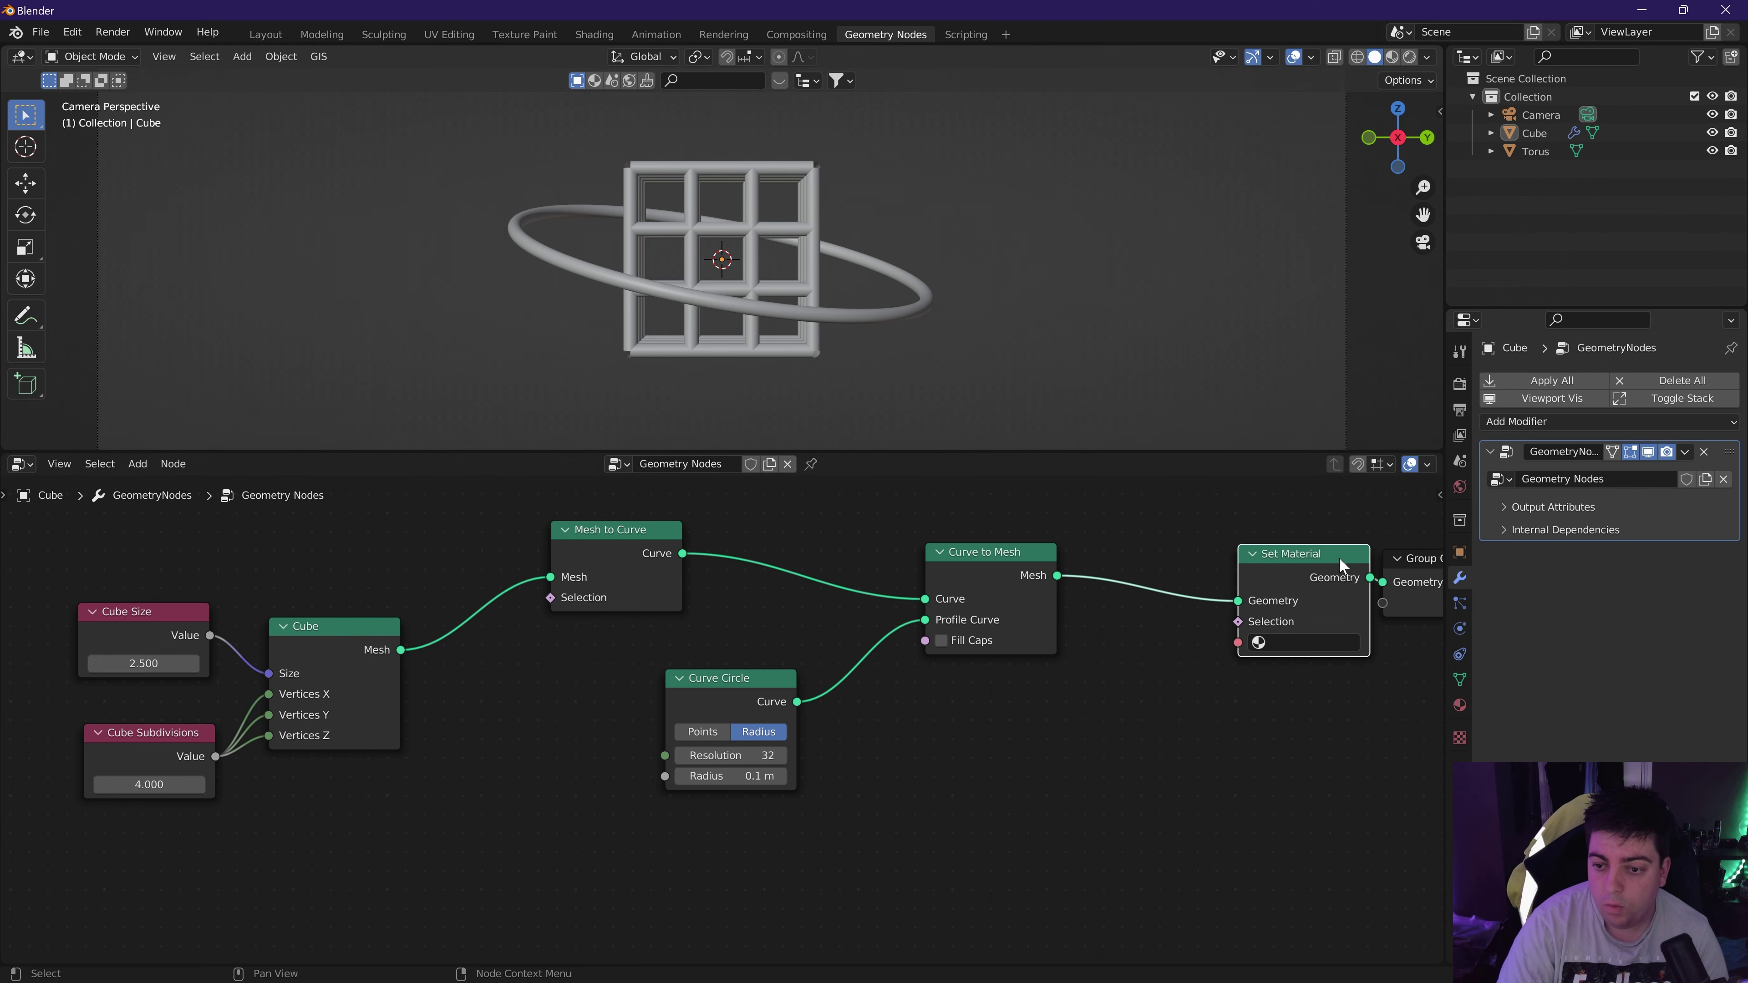
Insert a Set Shade Smooth node between Curve to Mesh and Set Material.
{"action": "left_click_drag", "start_coordinate": [974, 562], "coordinate": [889, 554]}
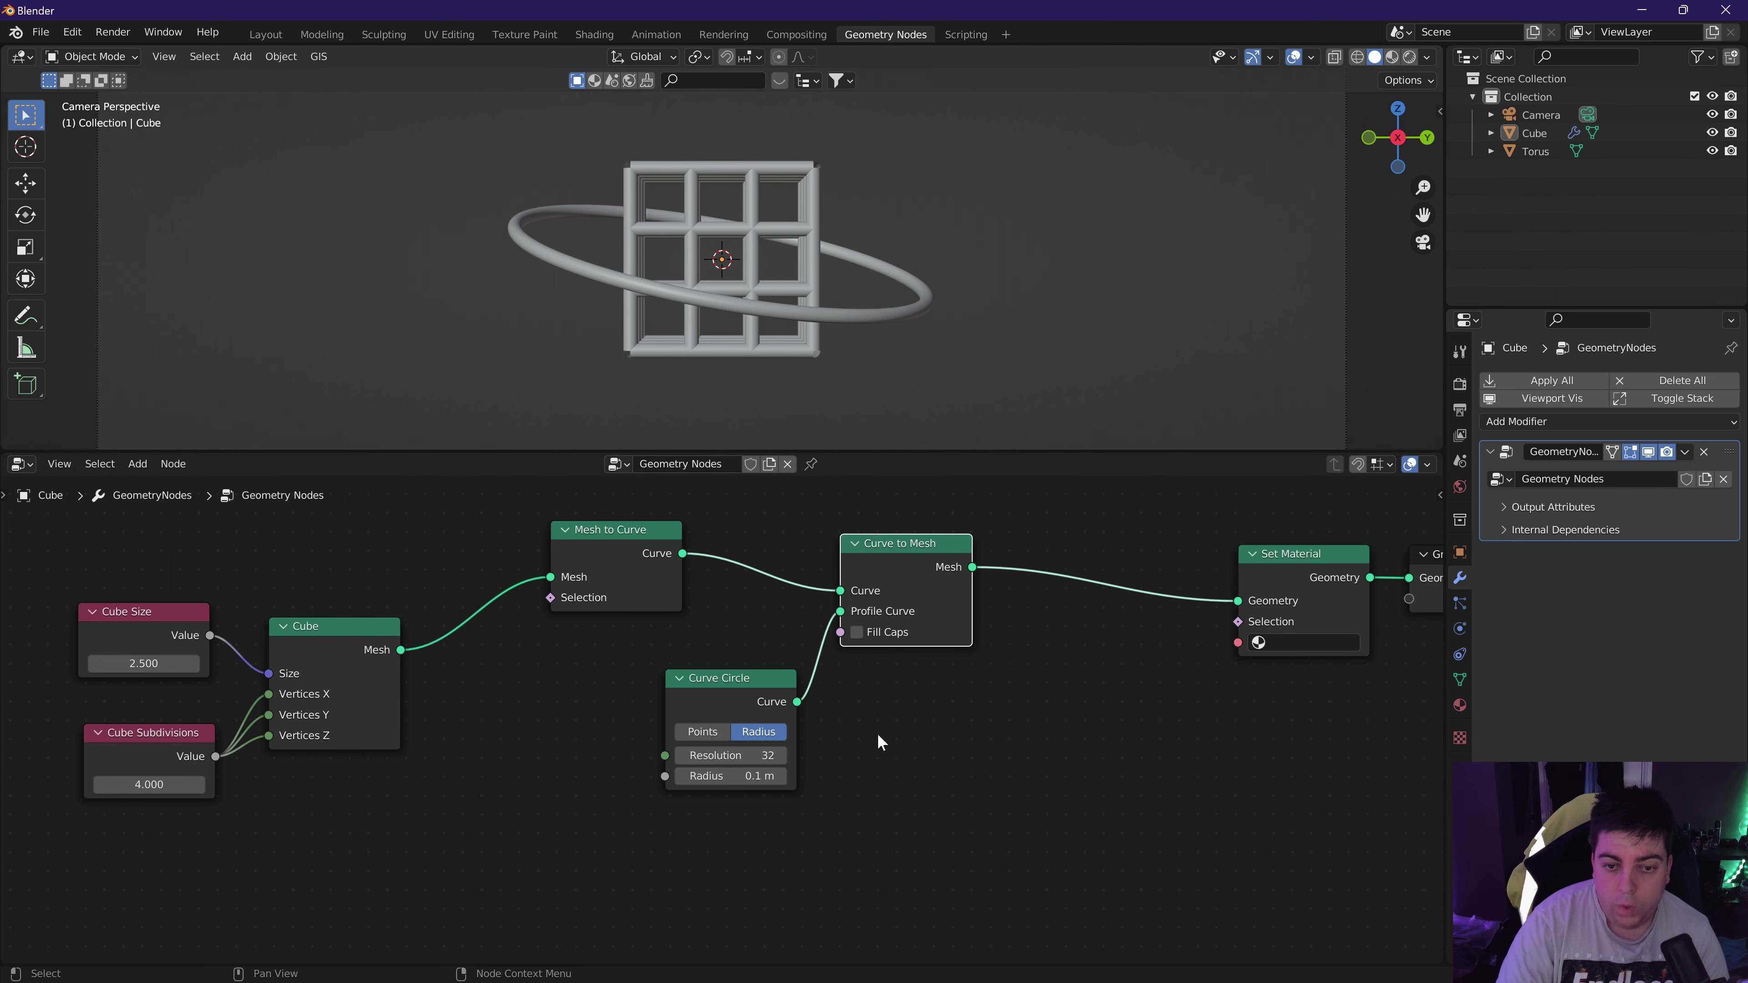
{"action": "left_click", "coordinate": [878, 743]}
{"action": "key", "text": "shift+a"}
{"action": "type", "text": "s"}
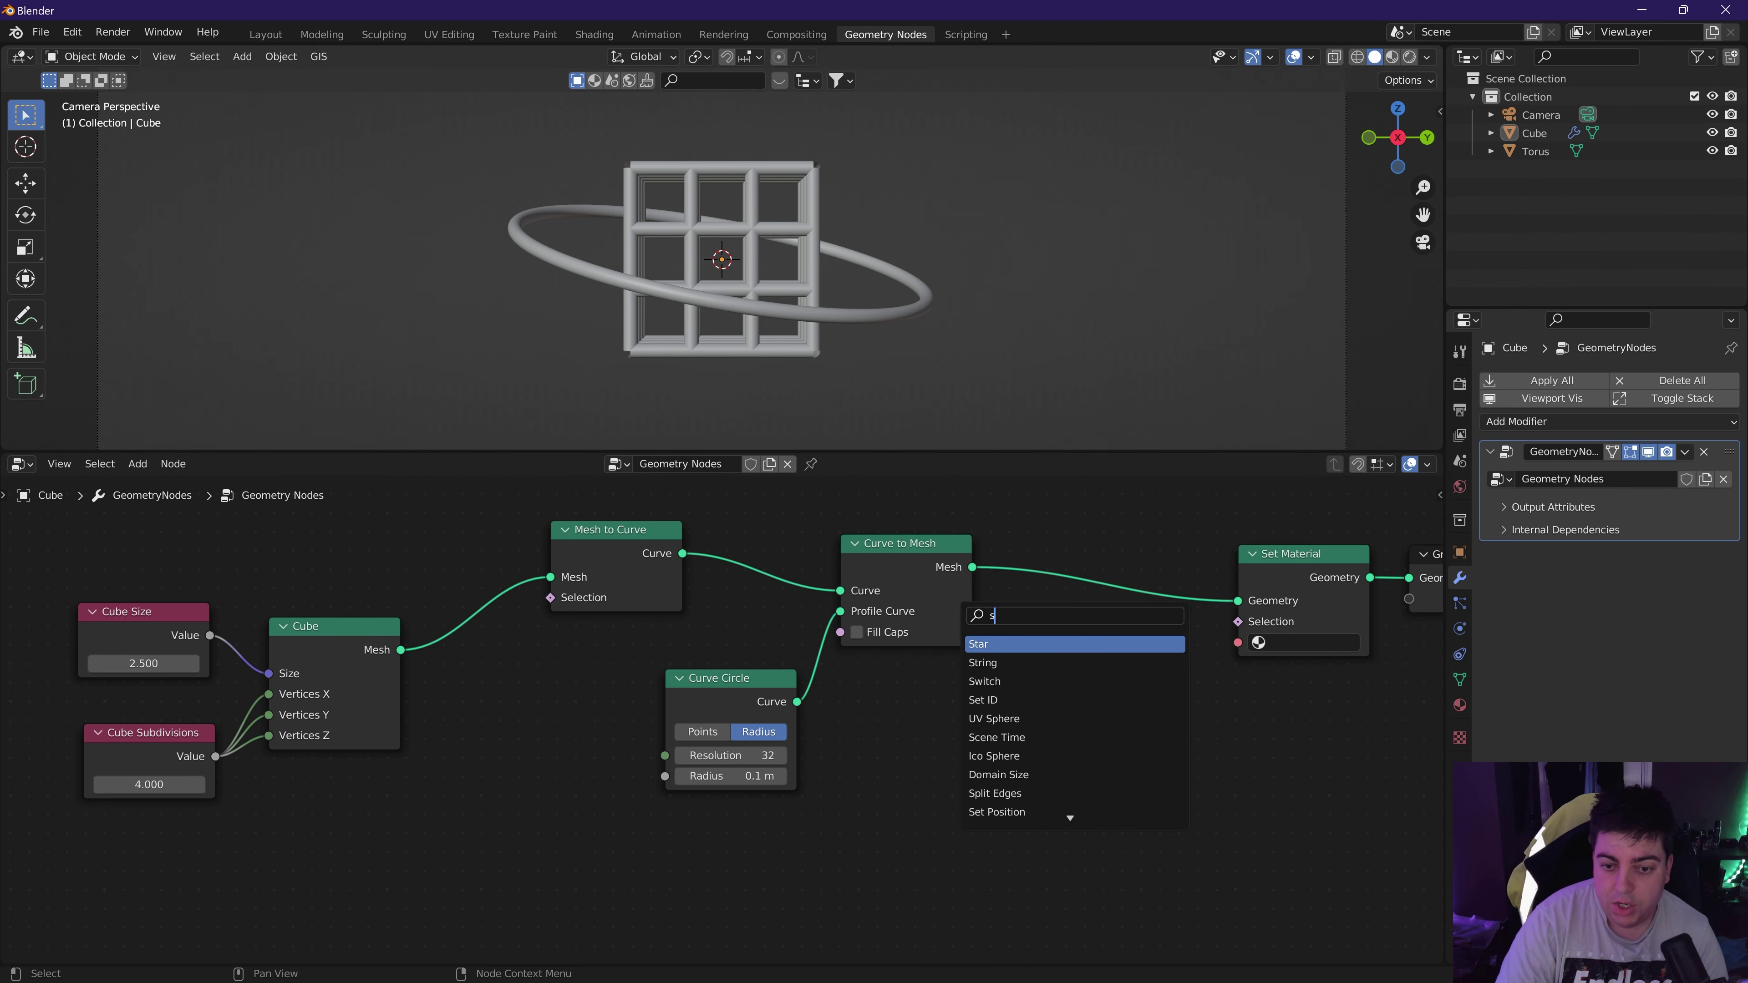
{"action": "type", "text": "et shar"}
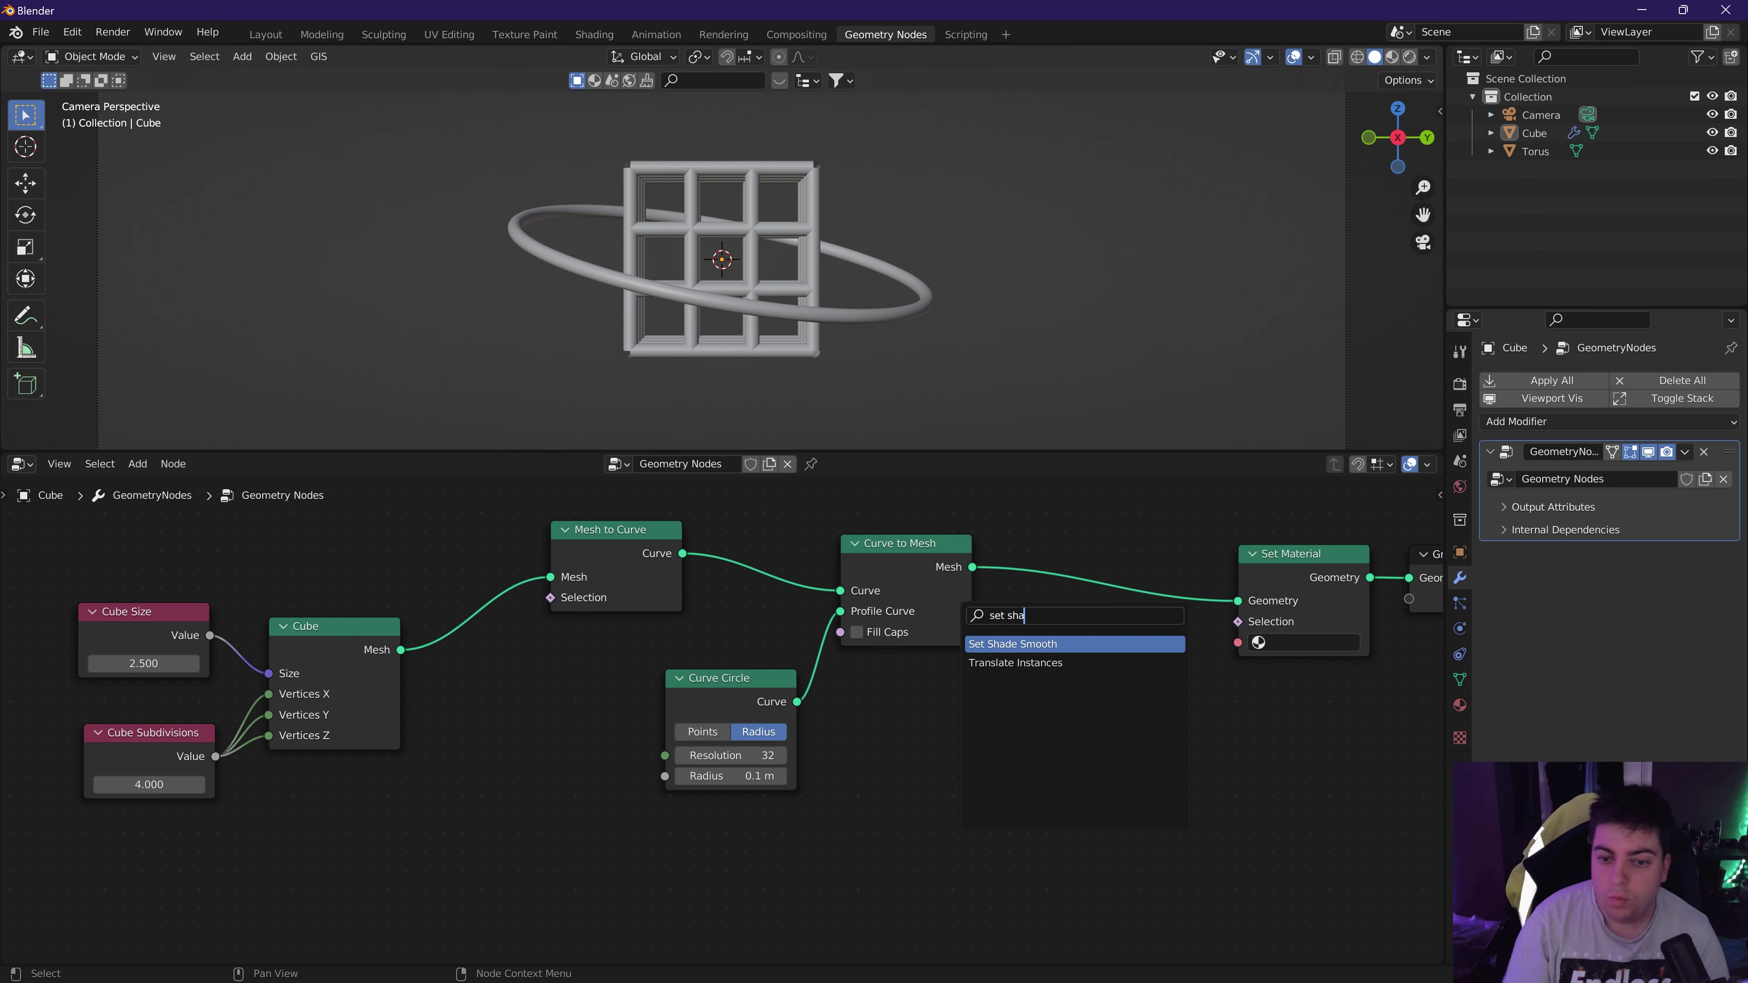
{"action": "key", "text": "Return"}
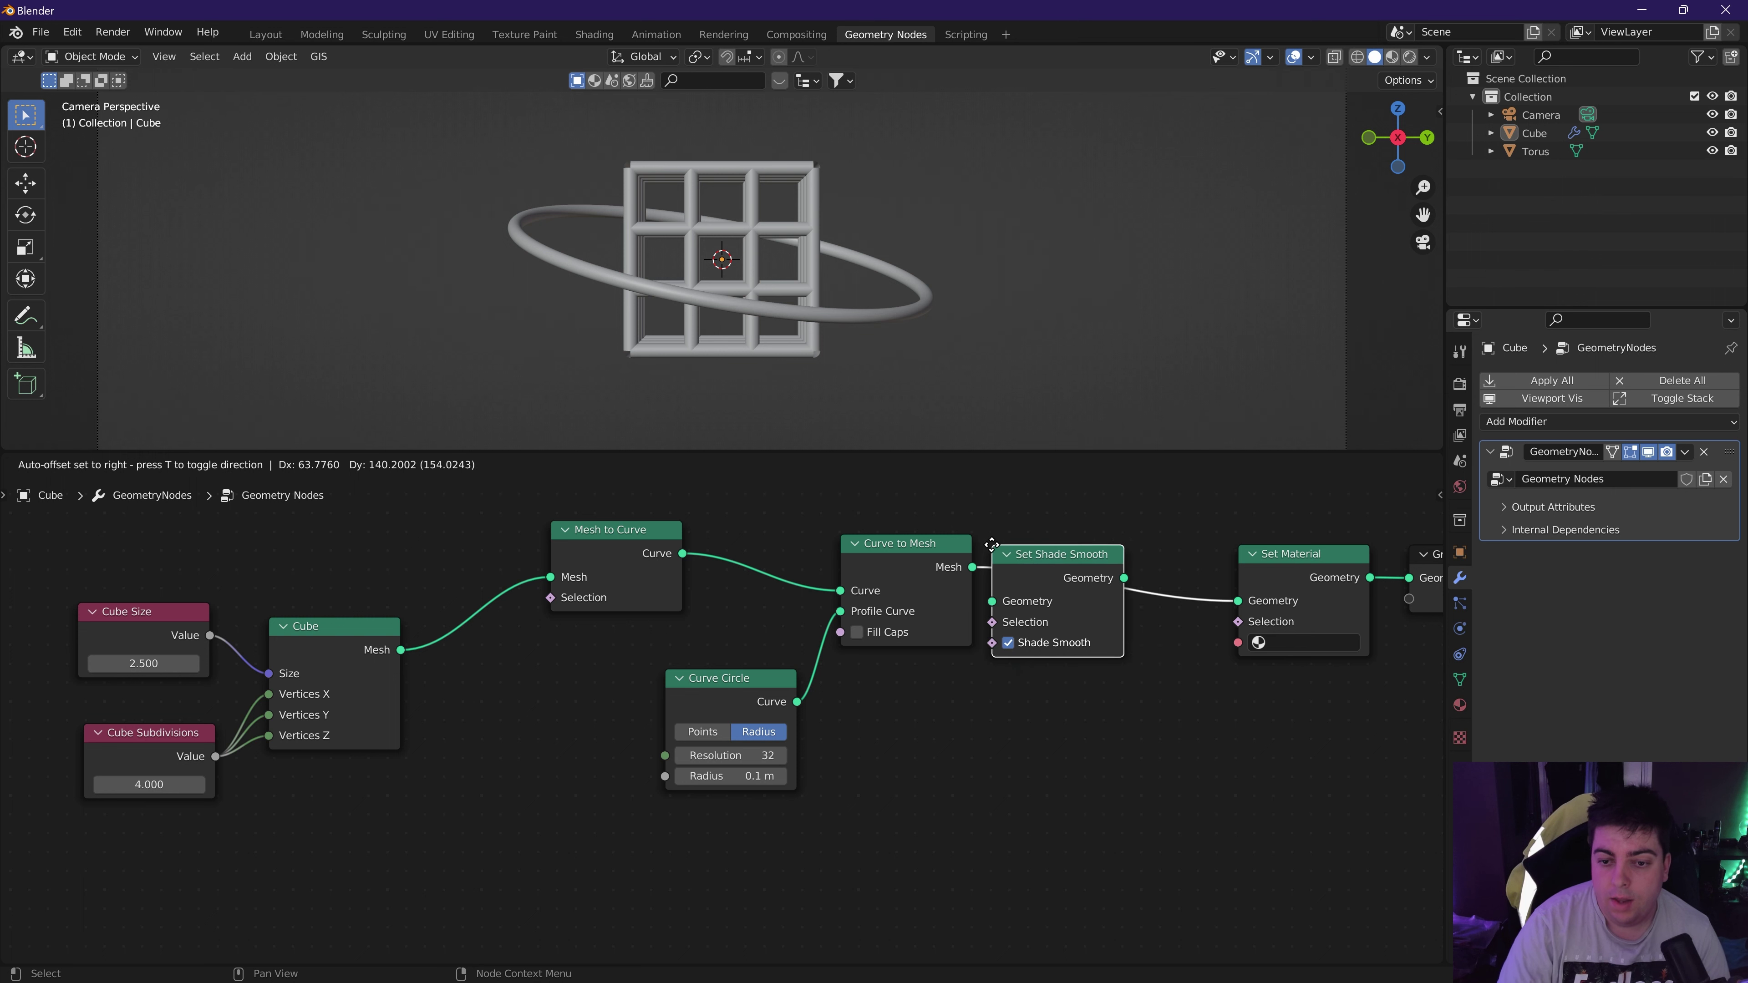
{"action": "left_click", "coordinate": [1047, 545]}
Spread Set Material and Group Output further right to make room.
{"action": "left_click_drag", "start_coordinate": [1320, 562], "coordinate": [1391, 563]}
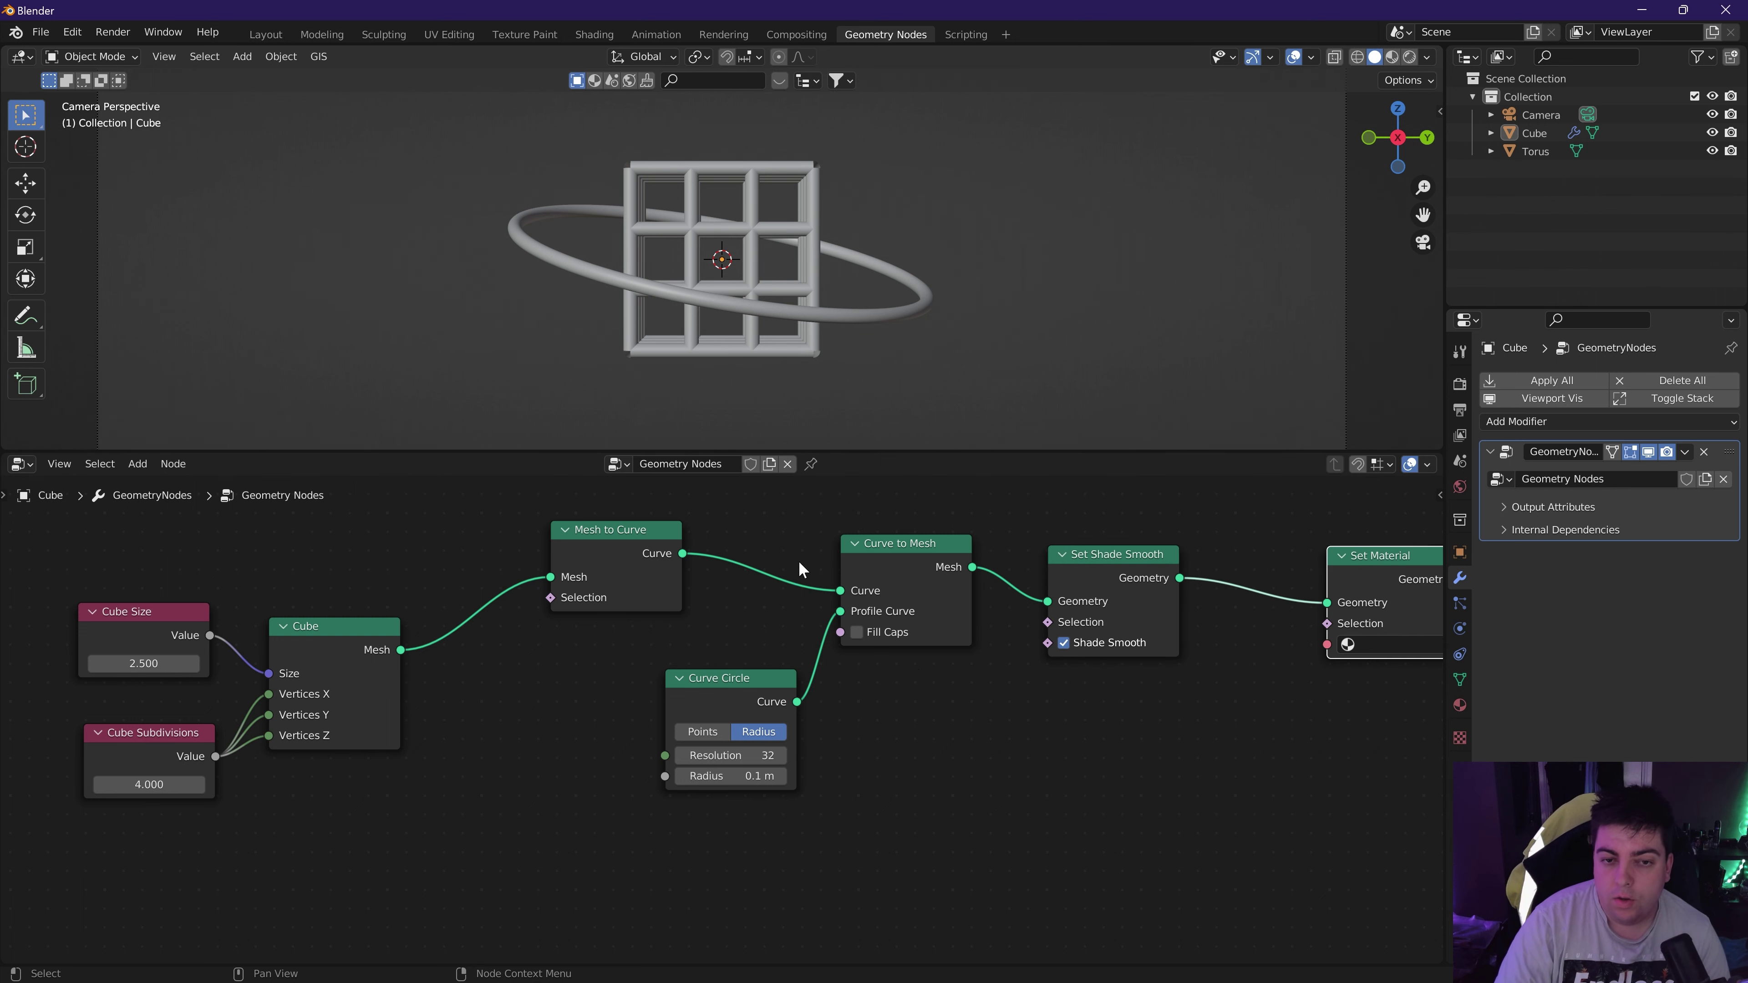
{"action": "middle_click_drag", "start_coordinate": [1164, 826], "coordinate": [771, 819]}
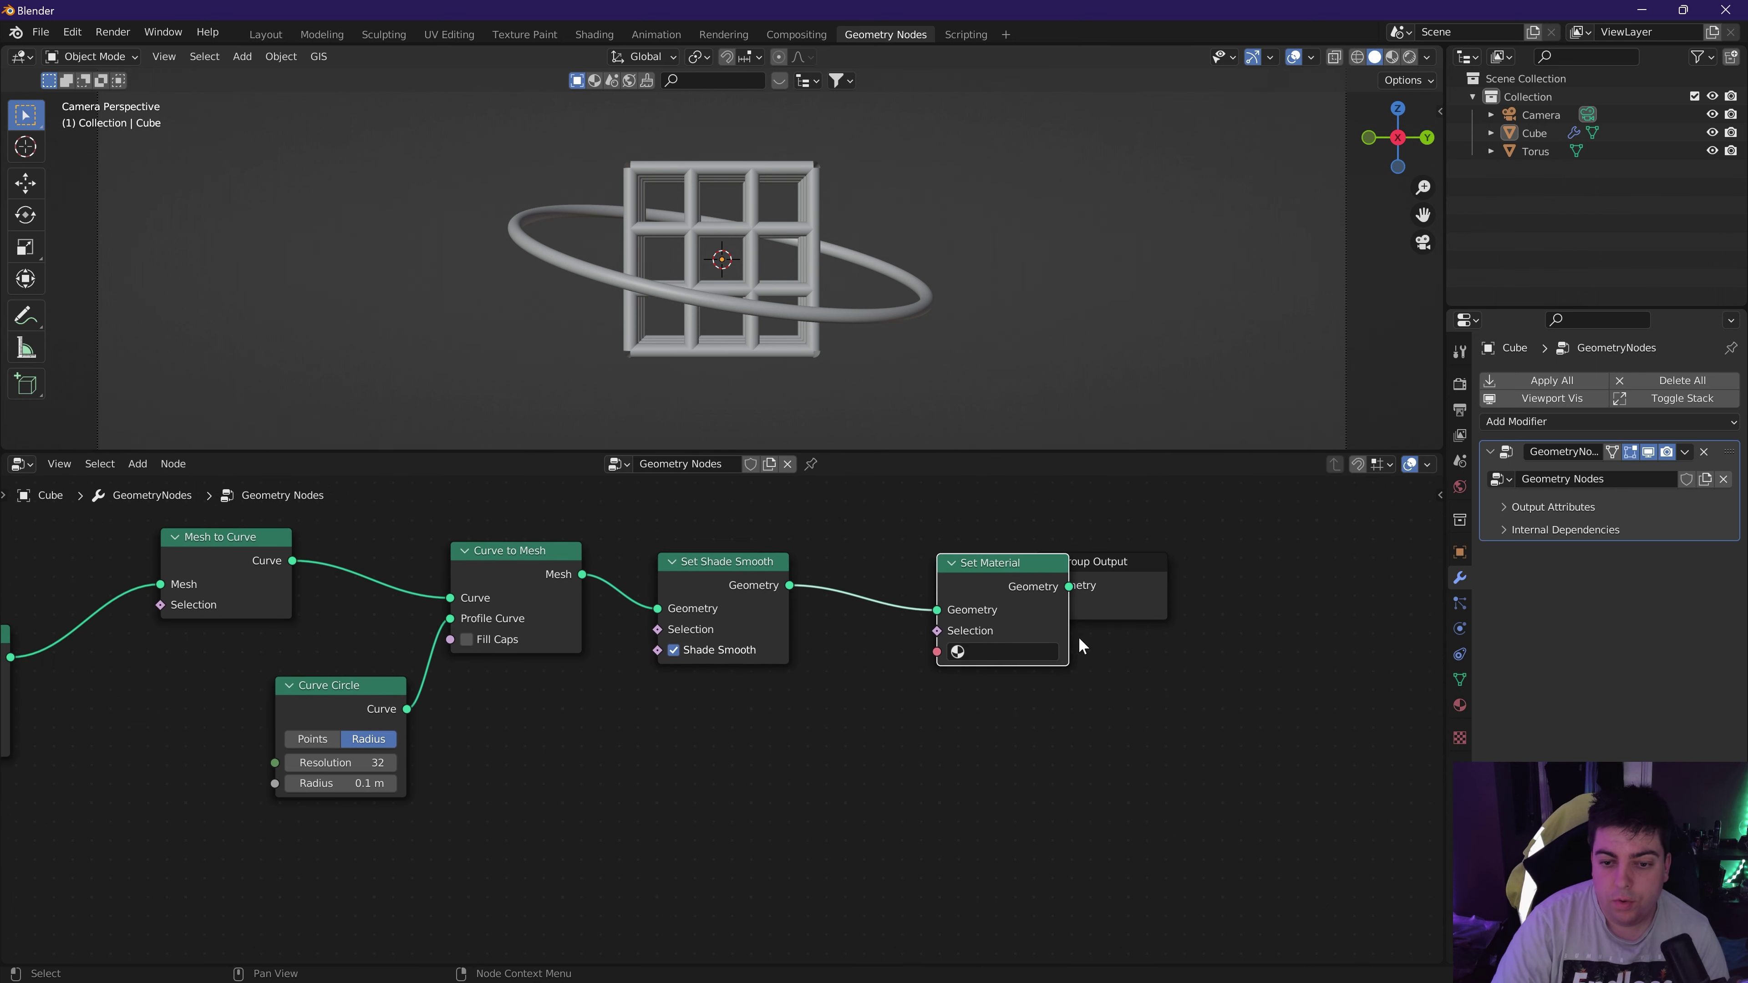
{"action": "left_click_drag", "start_coordinate": [1124, 566], "coordinate": [1411, 566]}
{"action": "left_click_drag", "start_coordinate": [1005, 572], "coordinate": [1211, 571]}
Insert a Join Geometry node before Set Material.
{"action": "left_click", "coordinate": [1043, 735]}
{"action": "key", "text": "shift+a"}
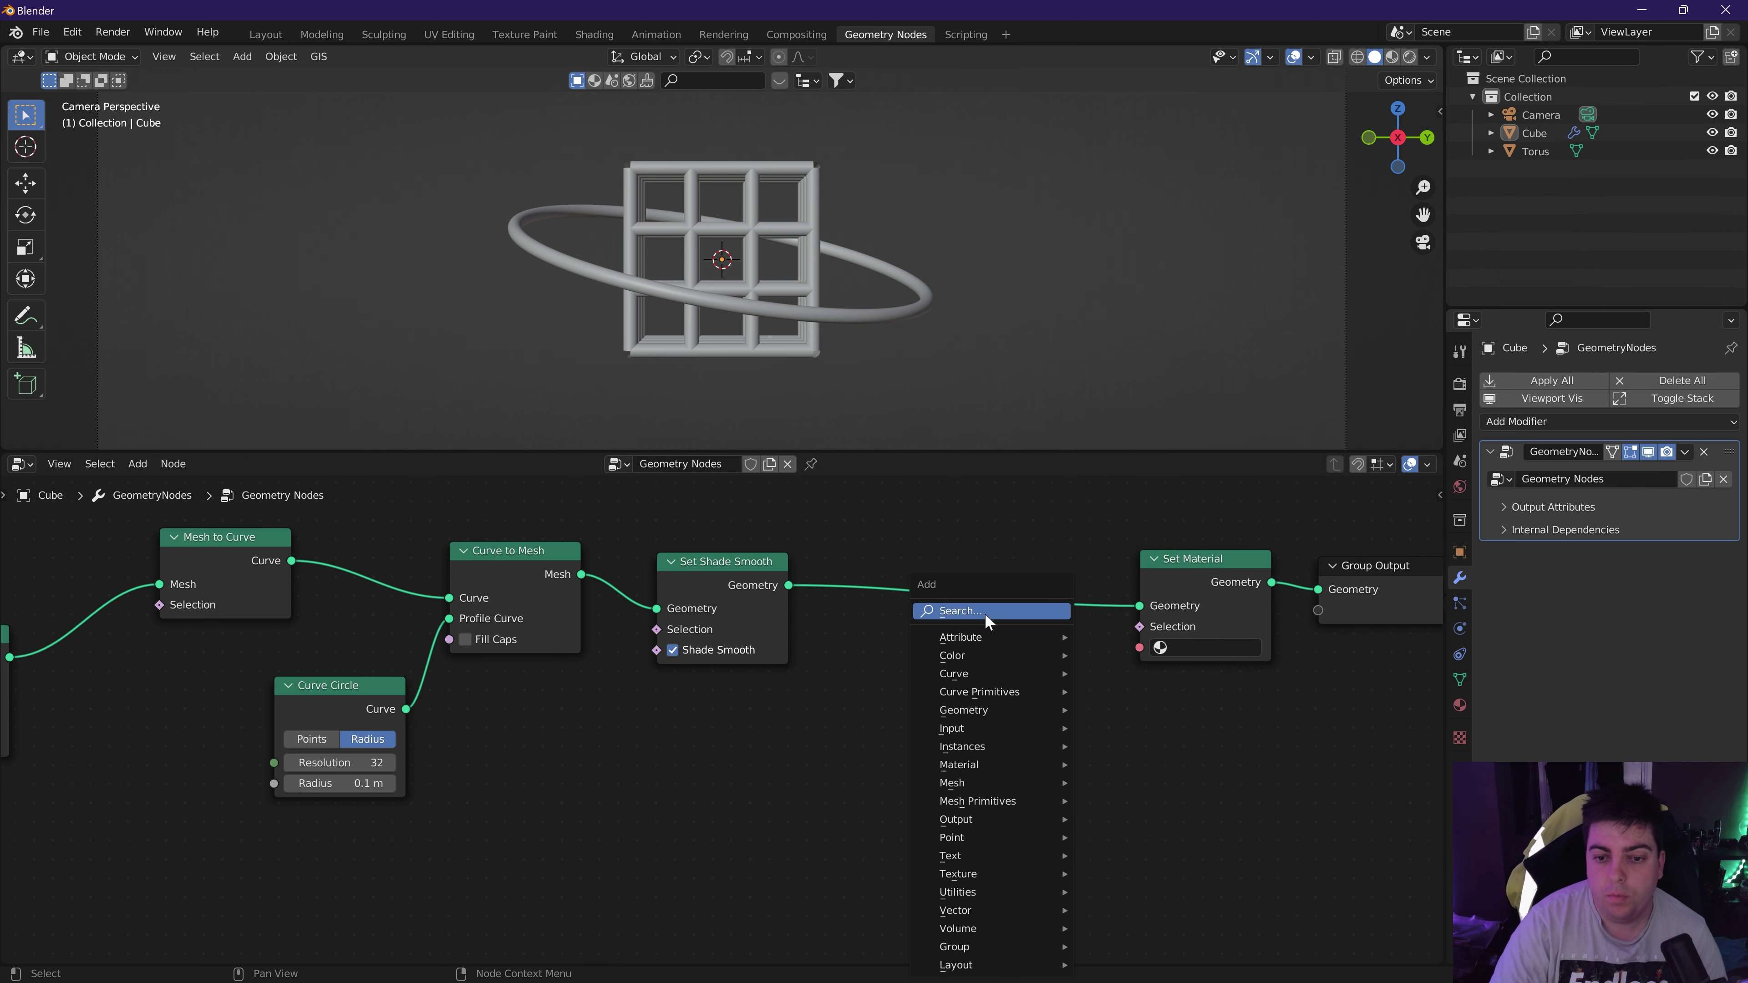
{"action": "type", "text": "join"}
{"action": "key", "text": "Down"}
{"action": "key", "text": "Return"}
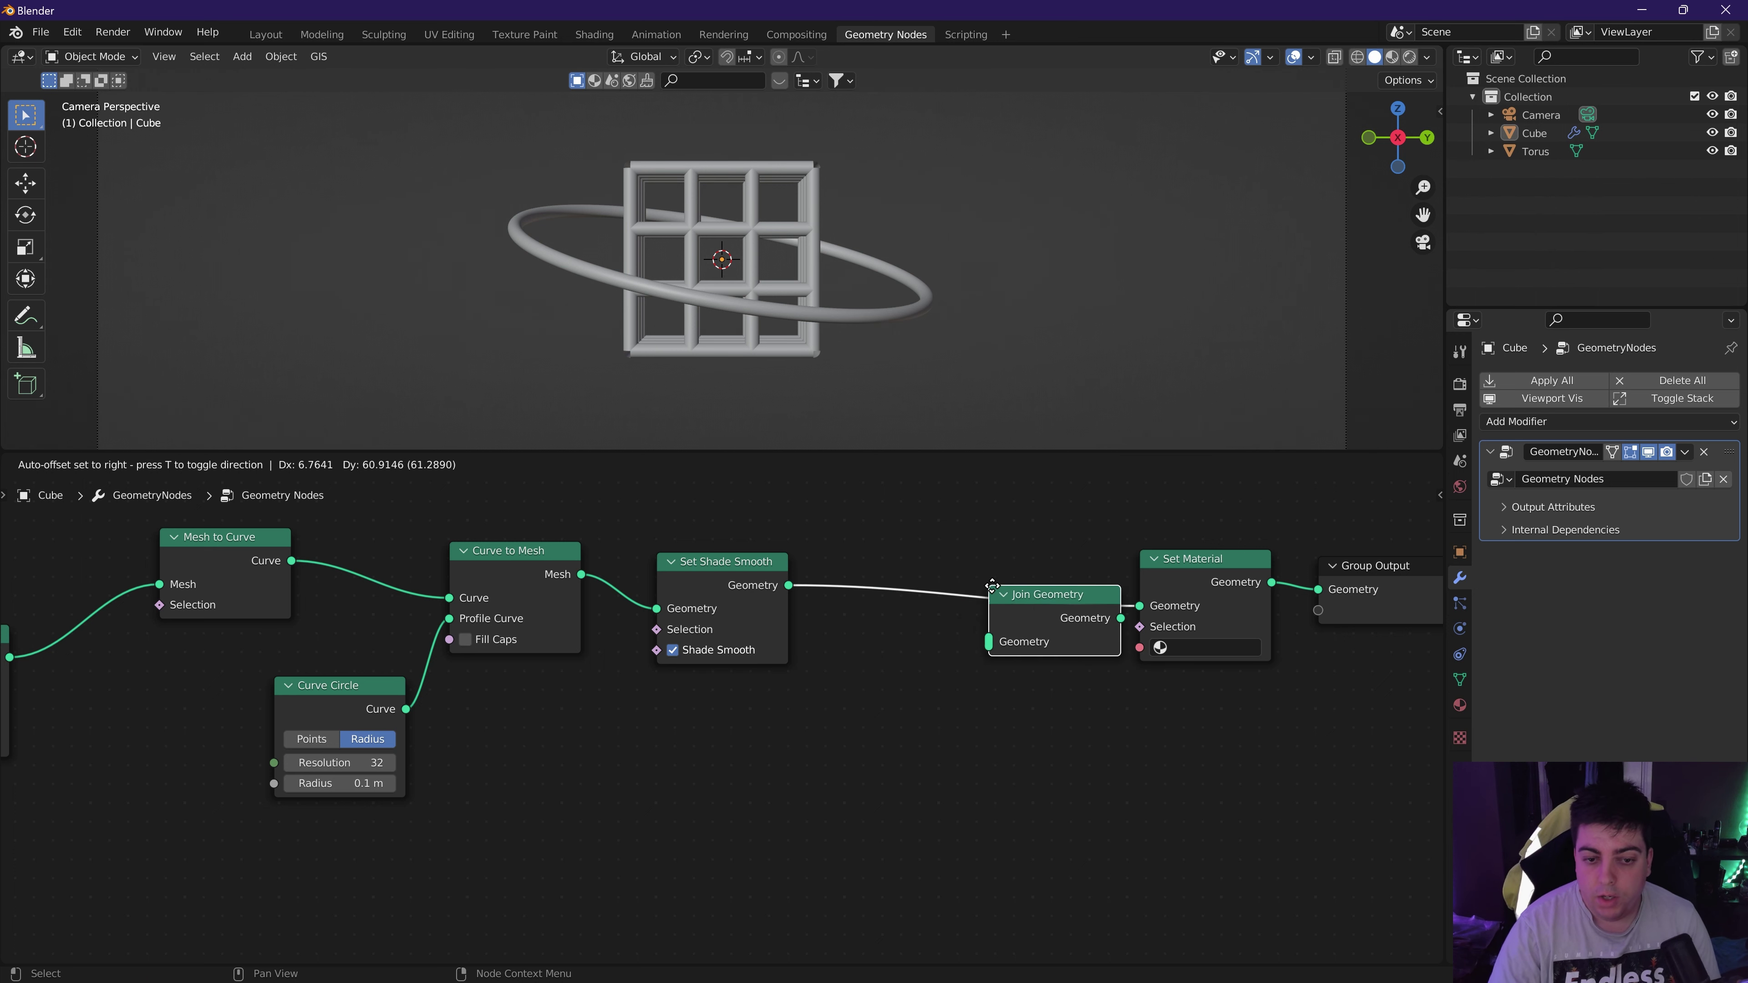
{"action": "left_click", "coordinate": [927, 569]}
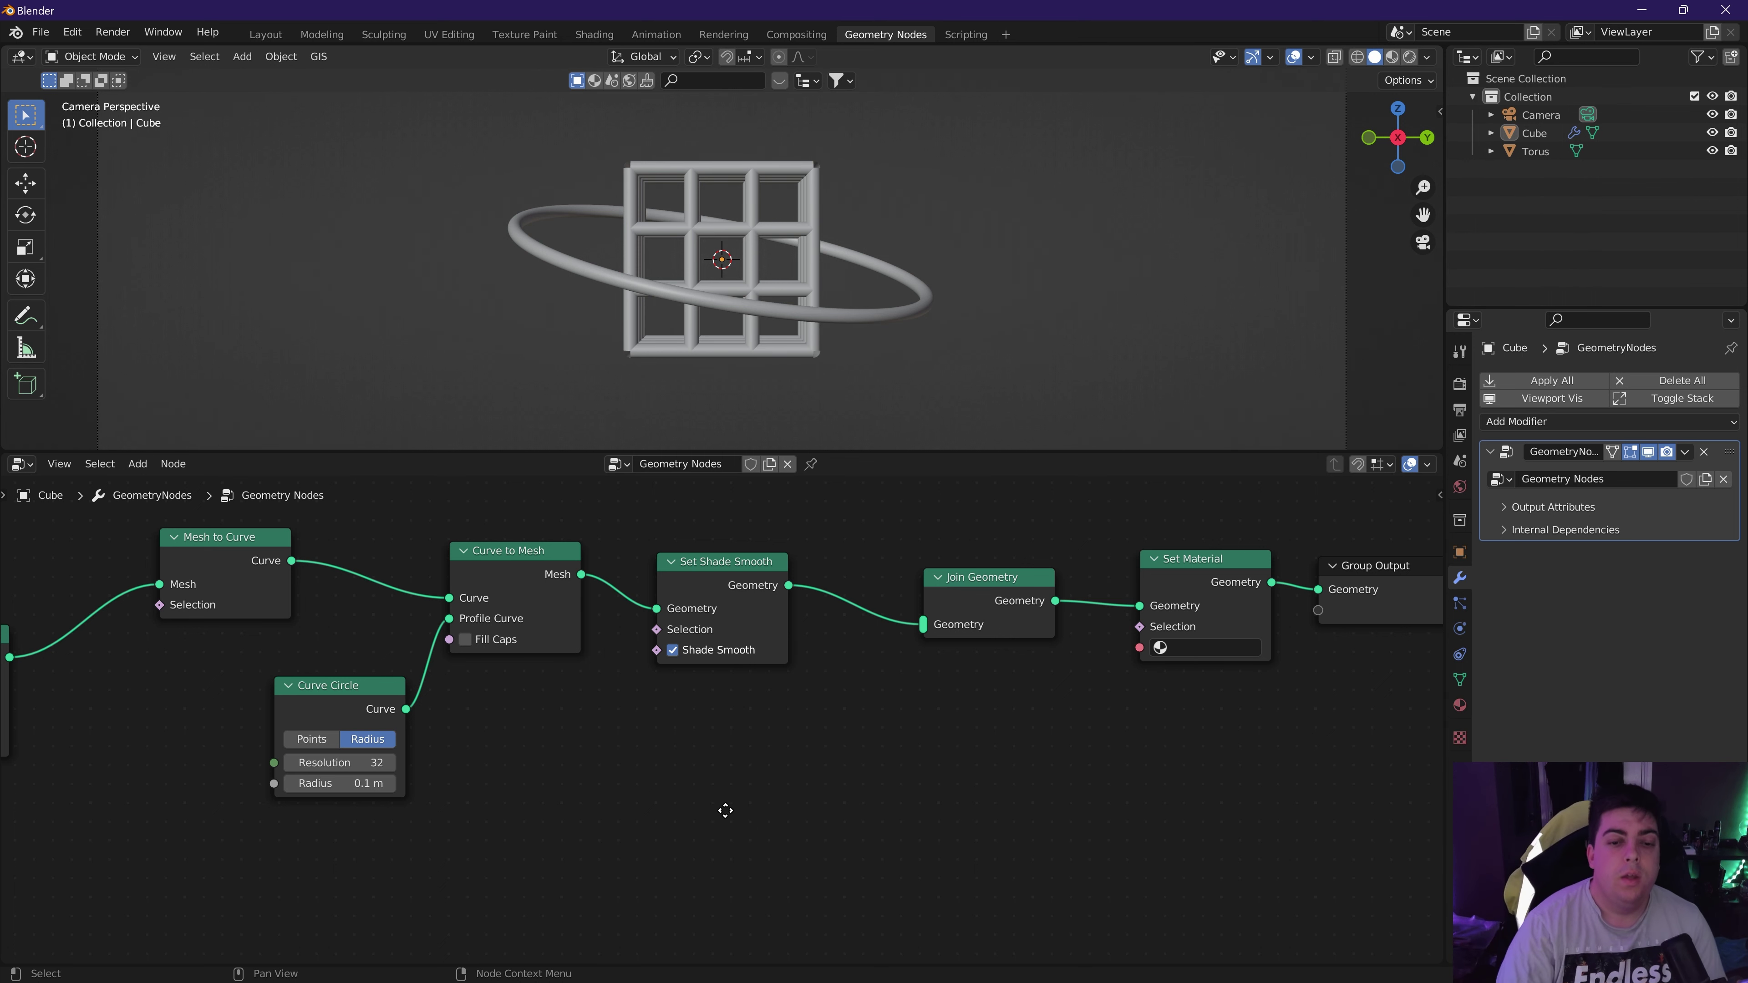
Add a Scale Elements node and feed it the Cube mesh.
{"action": "middle_click_drag", "start_coordinate": [722, 823], "coordinate": [884, 721]}
{"action": "key", "text": "shift+a"}
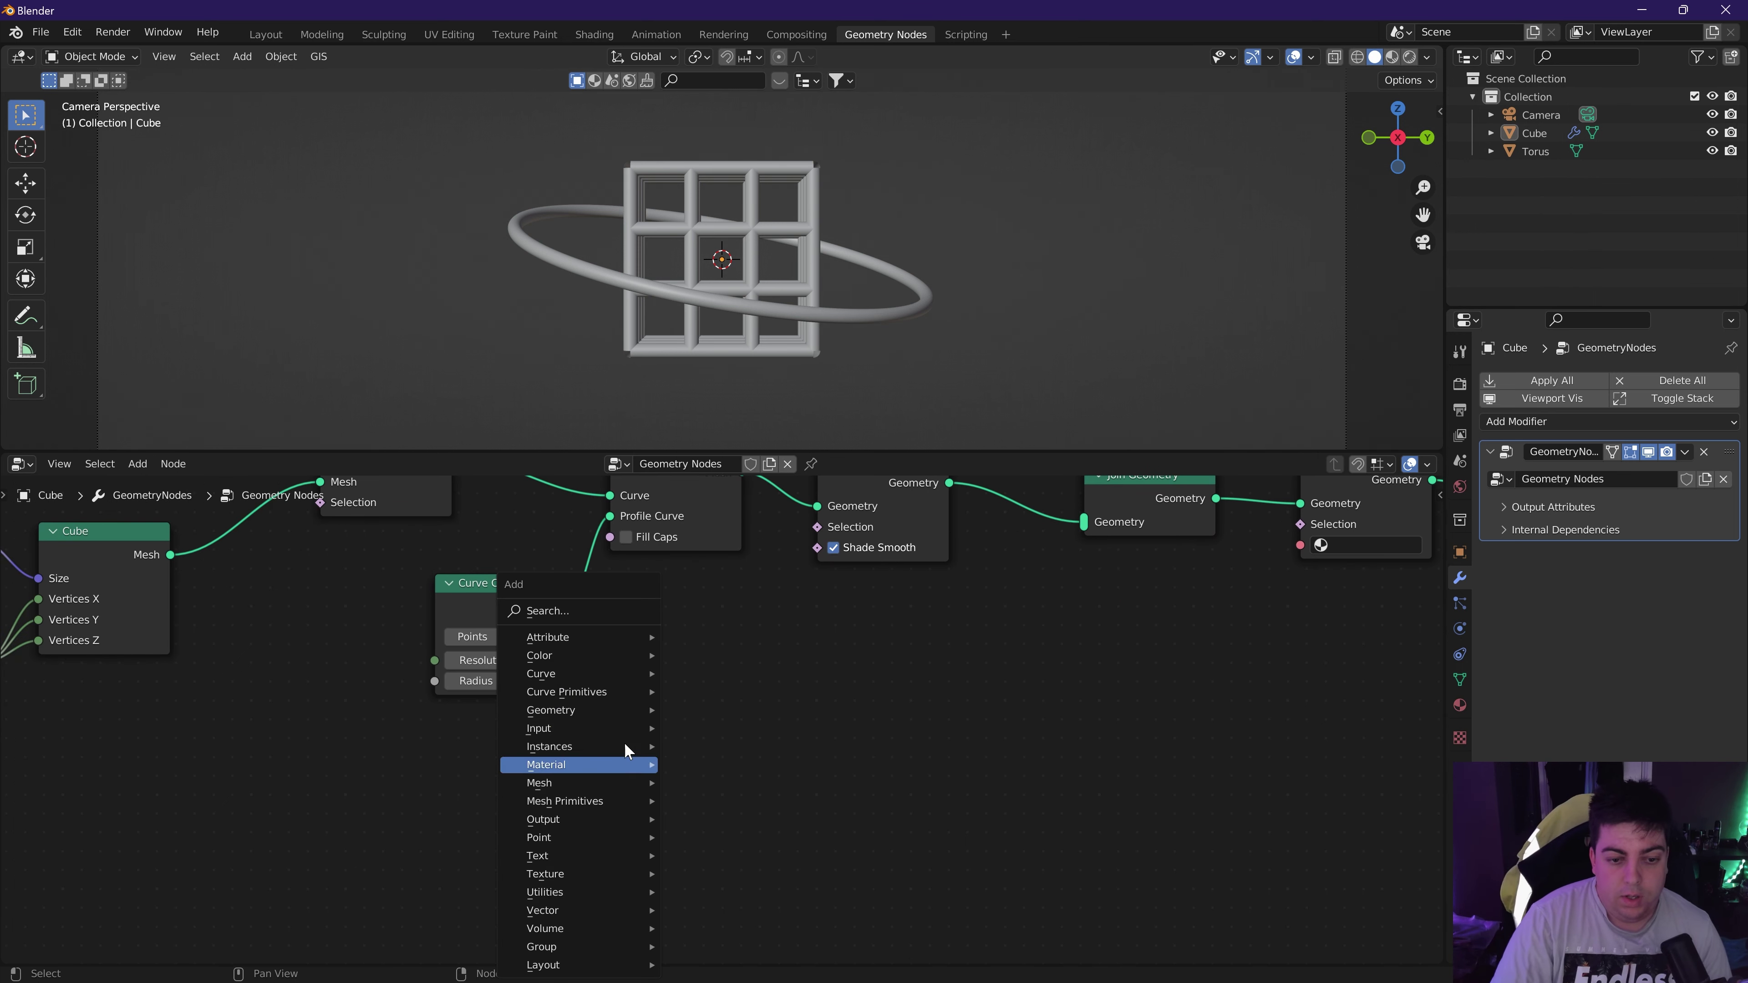
{"action": "left_click", "coordinate": [571, 615]}
{"action": "type", "text": "scale"}
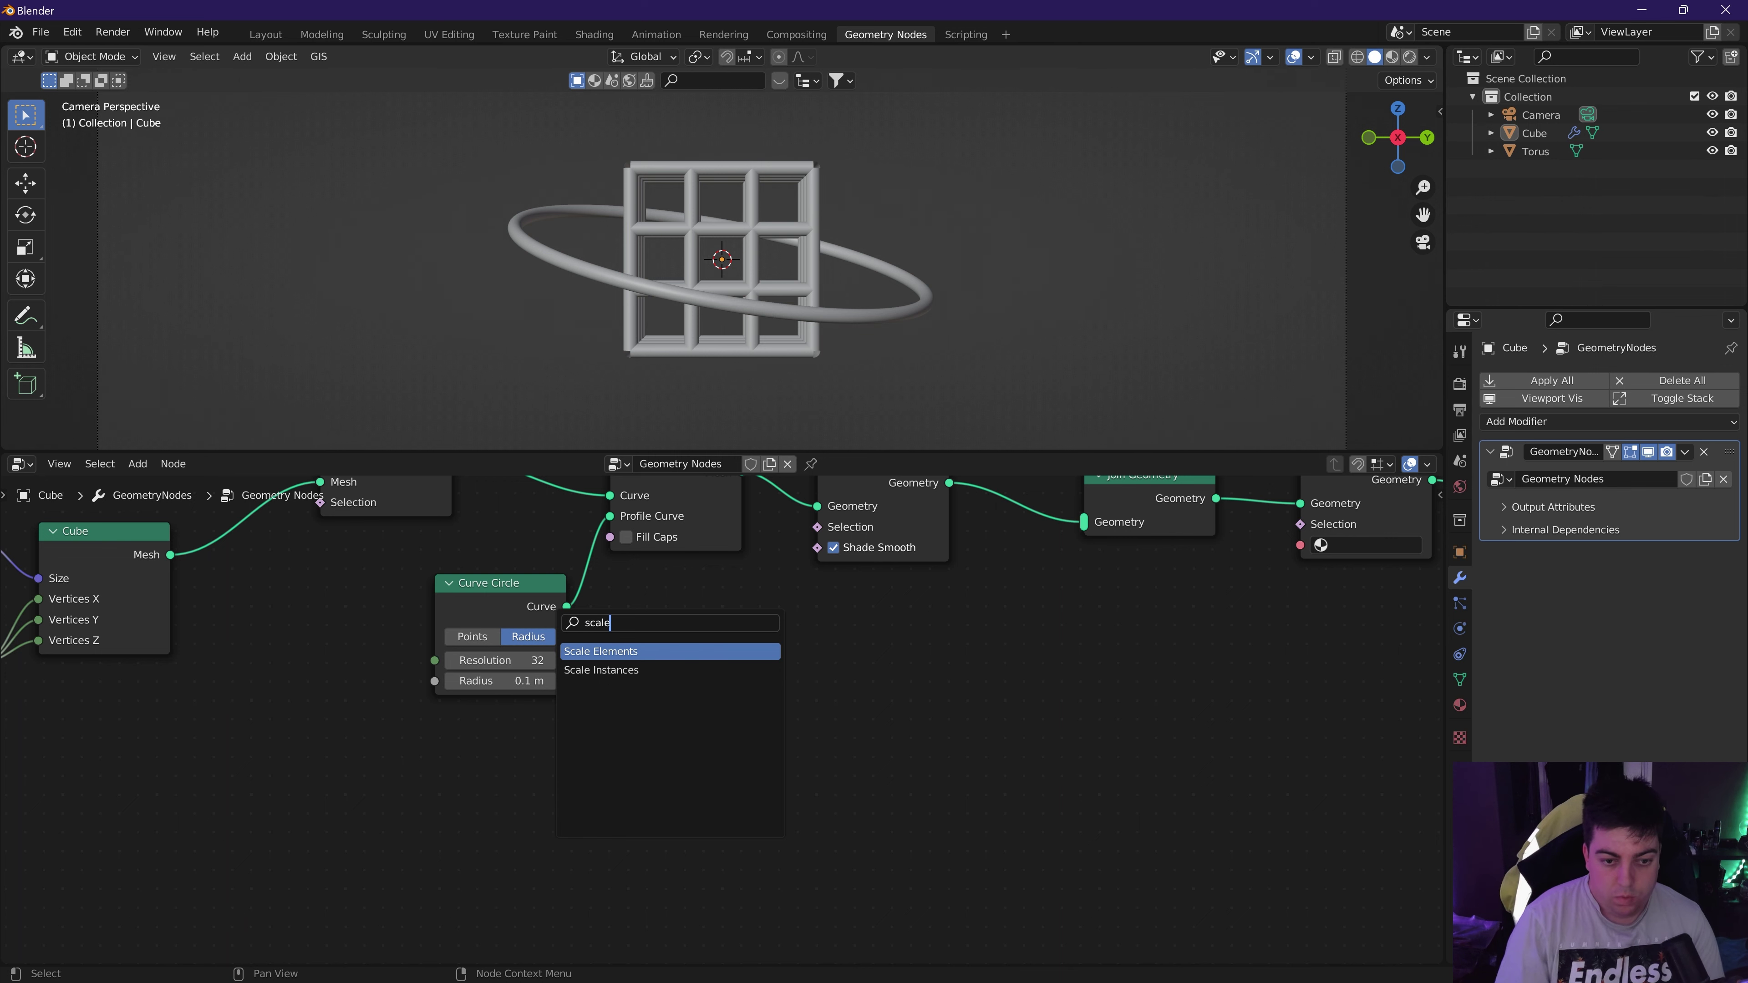
{"action": "key", "text": "Return"}
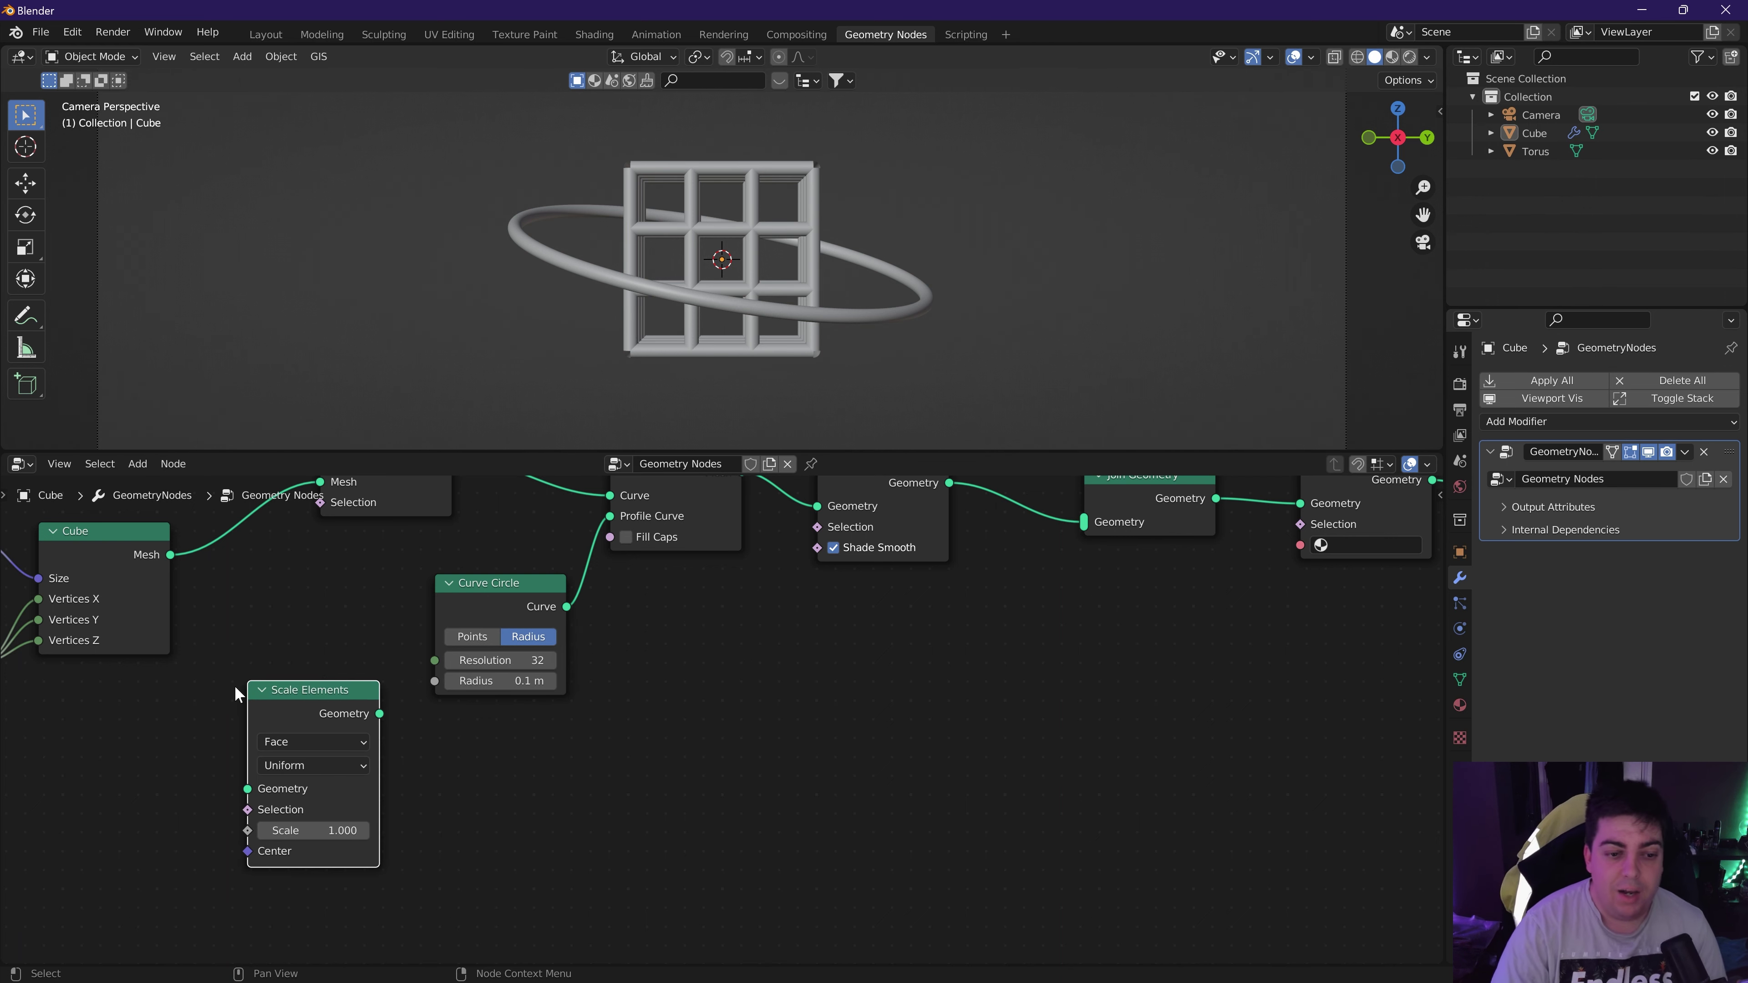
{"action": "left_click_drag", "start_coordinate": [509, 594], "coordinate": [534, 557]}
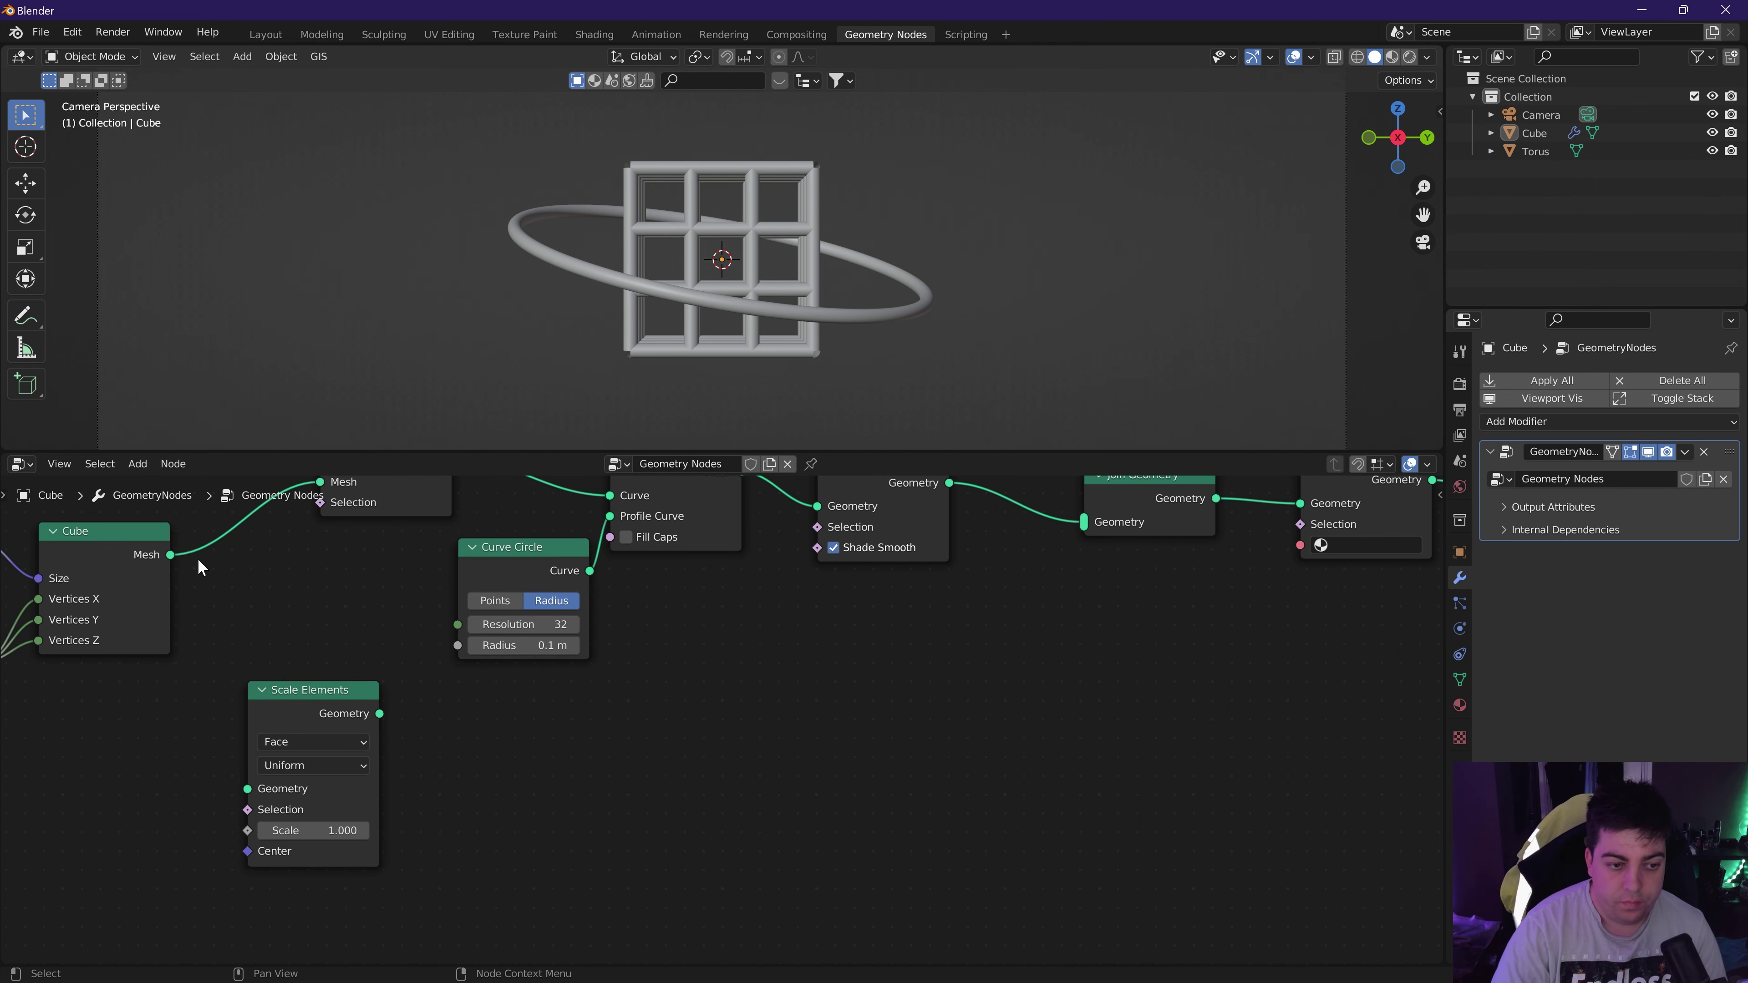
{"action": "left_click_drag", "start_coordinate": [171, 555], "coordinate": [248, 790]}
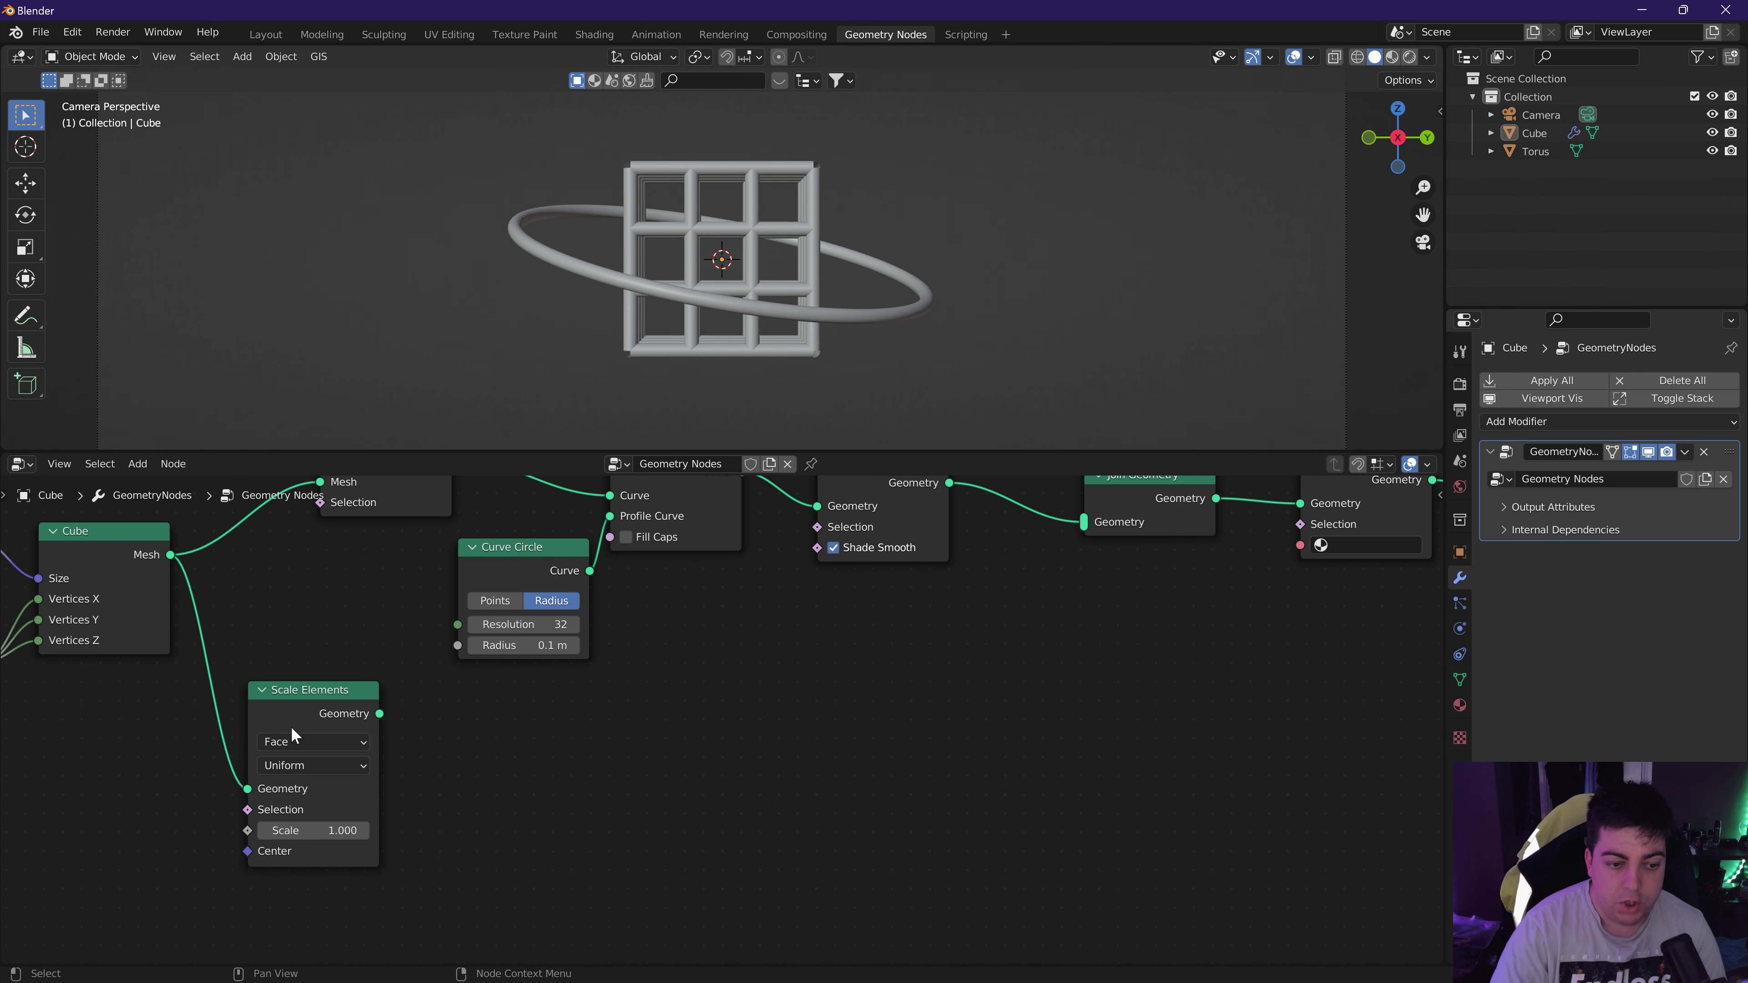
{"action": "left_click_drag", "start_coordinate": [315, 701], "coordinate": [297, 701]}
Place an Instance on Points node below the tree and frame the whole tree.
{"action": "scroll", "coordinate": [604, 808], "scroll_direction": "right", "scroll_amount": 3}
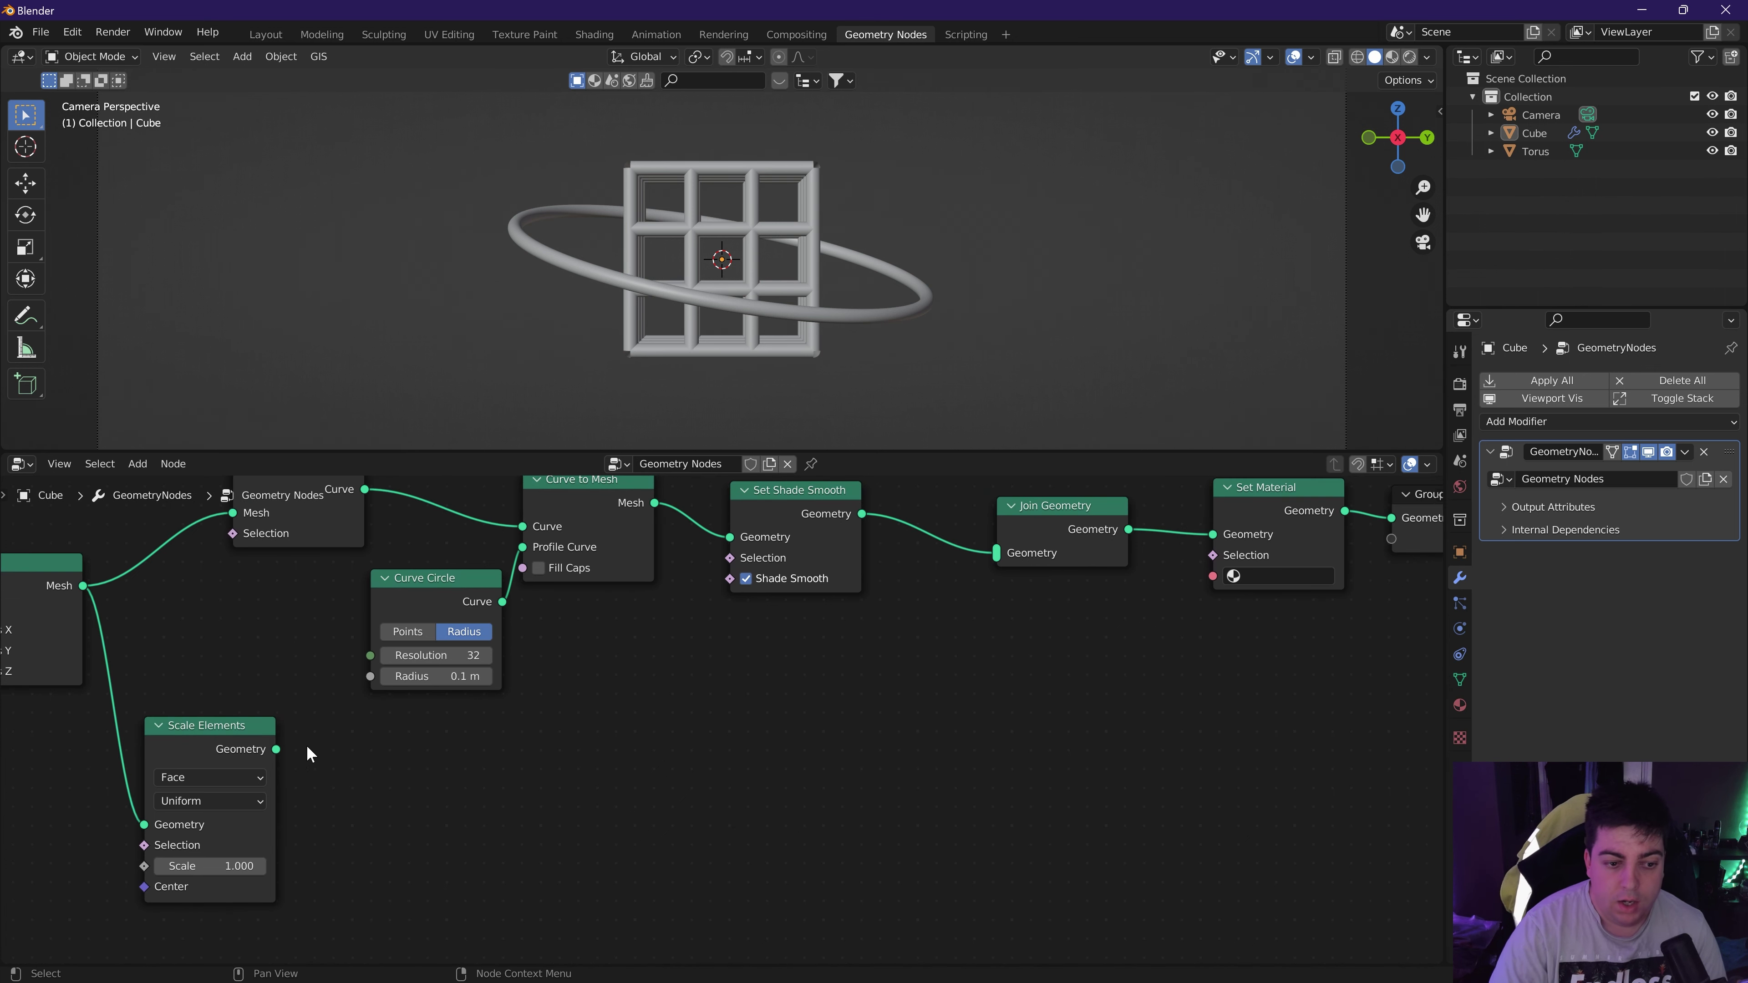
{"action": "key", "text": "shift+a"}
{"action": "type", "text": "insta"}
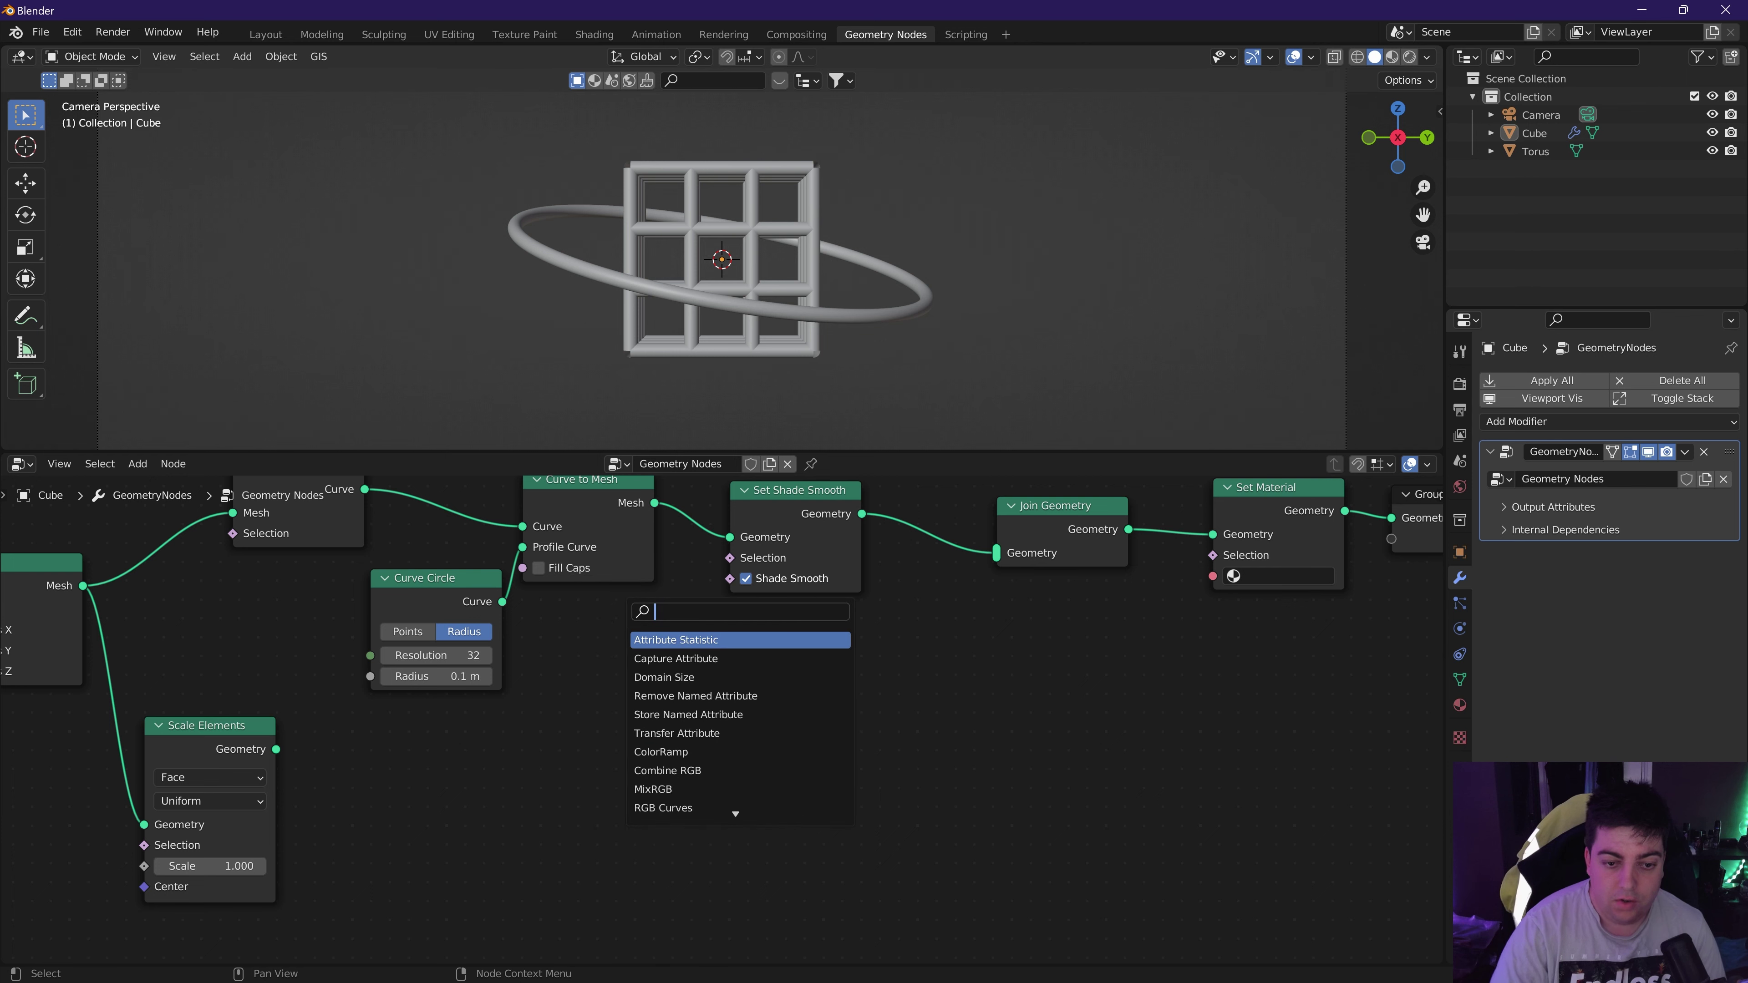
{"action": "key", "text": "Down"}
{"action": "key", "text": "Down"}
{"action": "key", "text": "Down"}
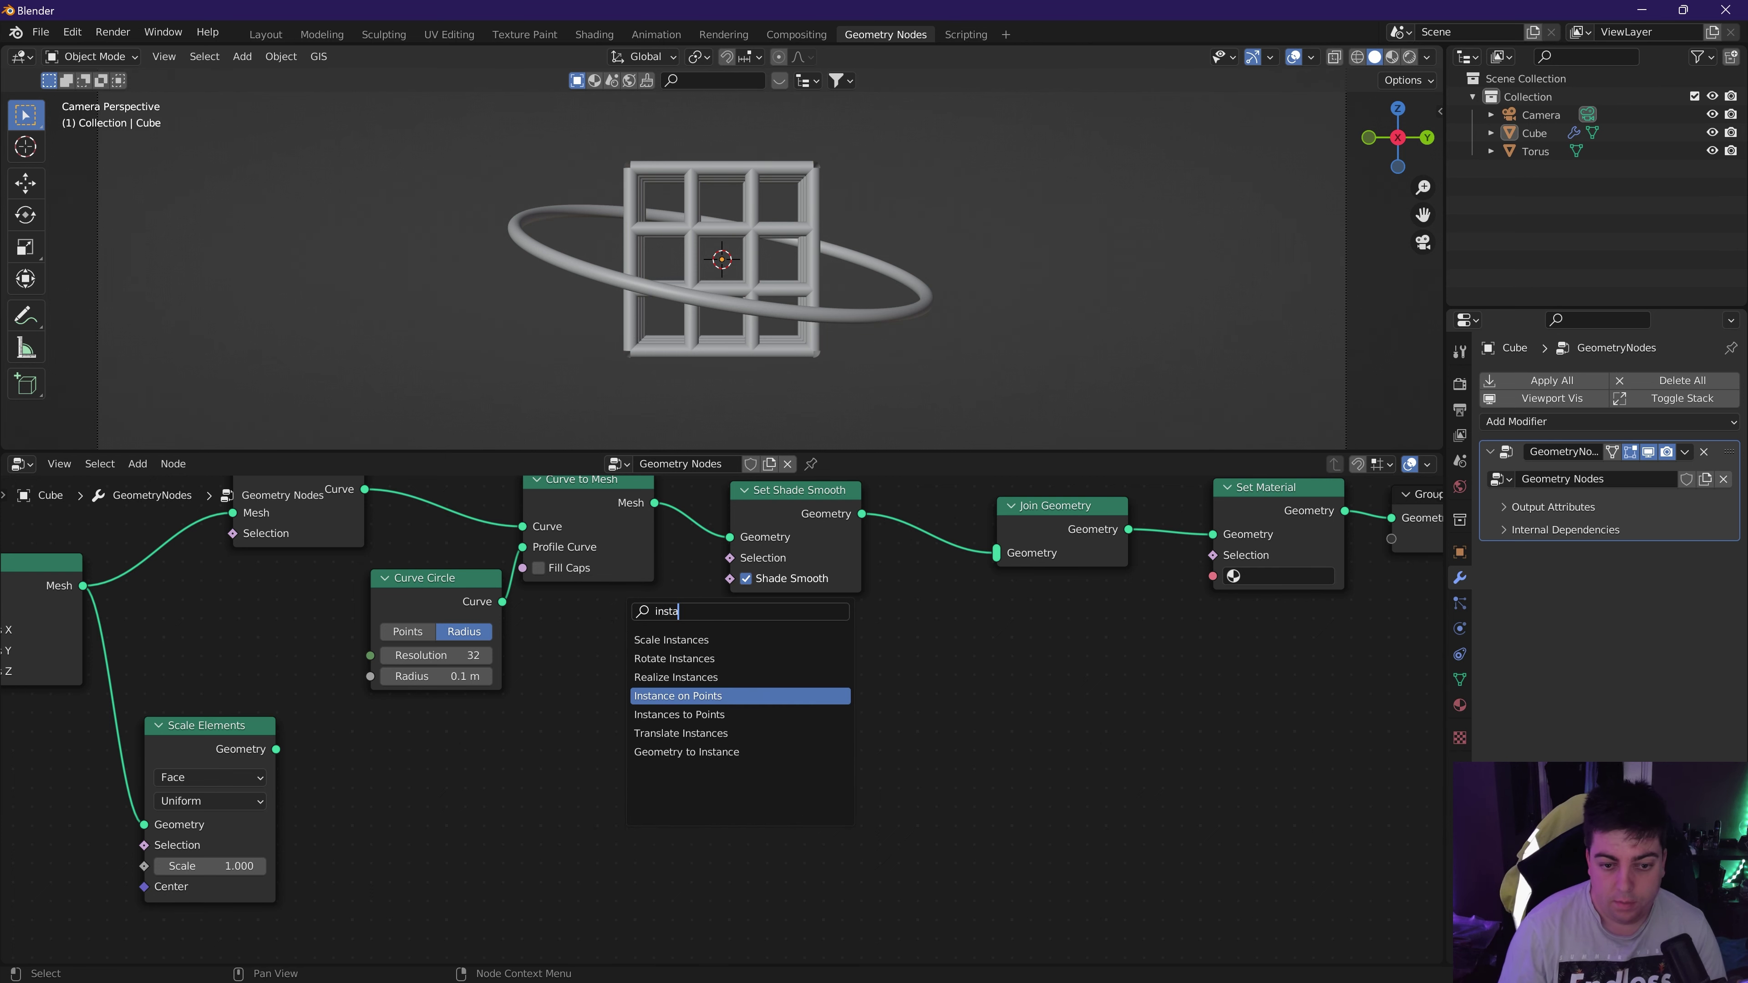
{"action": "key", "text": "Return"}
{"action": "left_click", "coordinate": [608, 653]}
{"action": "key", "text": "Home"}
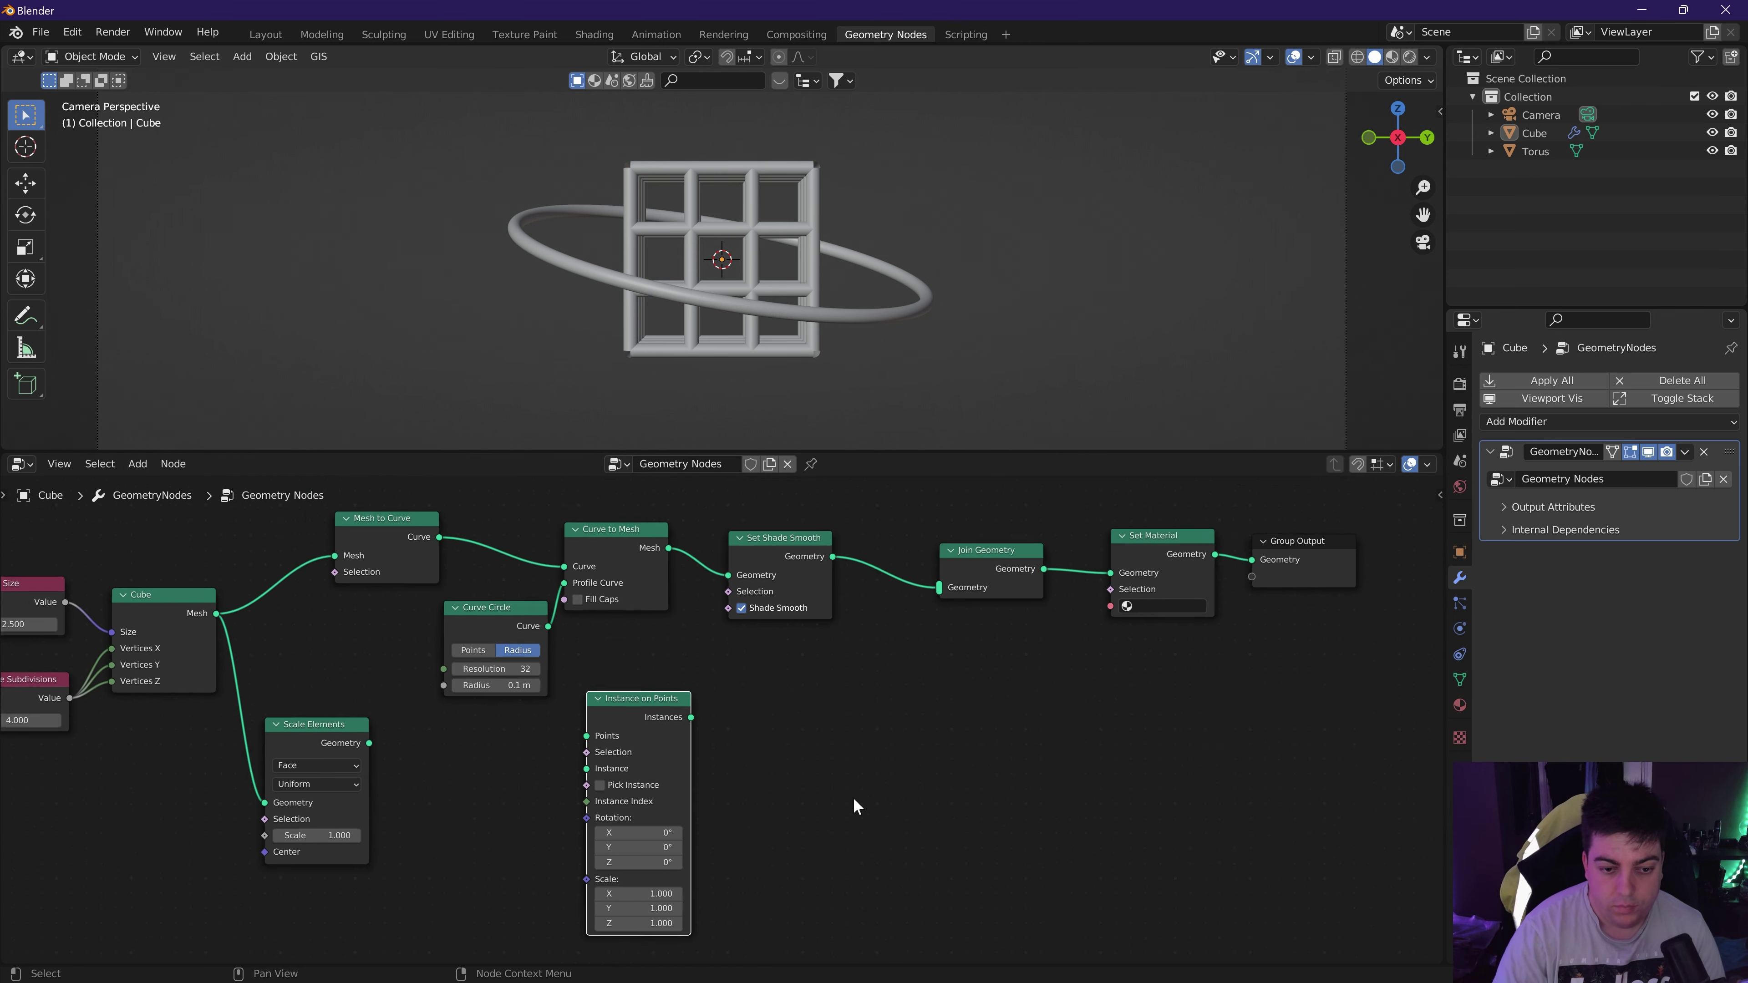
Wire Mesh to Curve points and Scale Elements into Instance on Points, output to Join Geometry.
{"action": "left_click_drag", "start_coordinate": [459, 552], "coordinate": [597, 737]}
{"action": "left_click", "coordinate": [415, 754]}
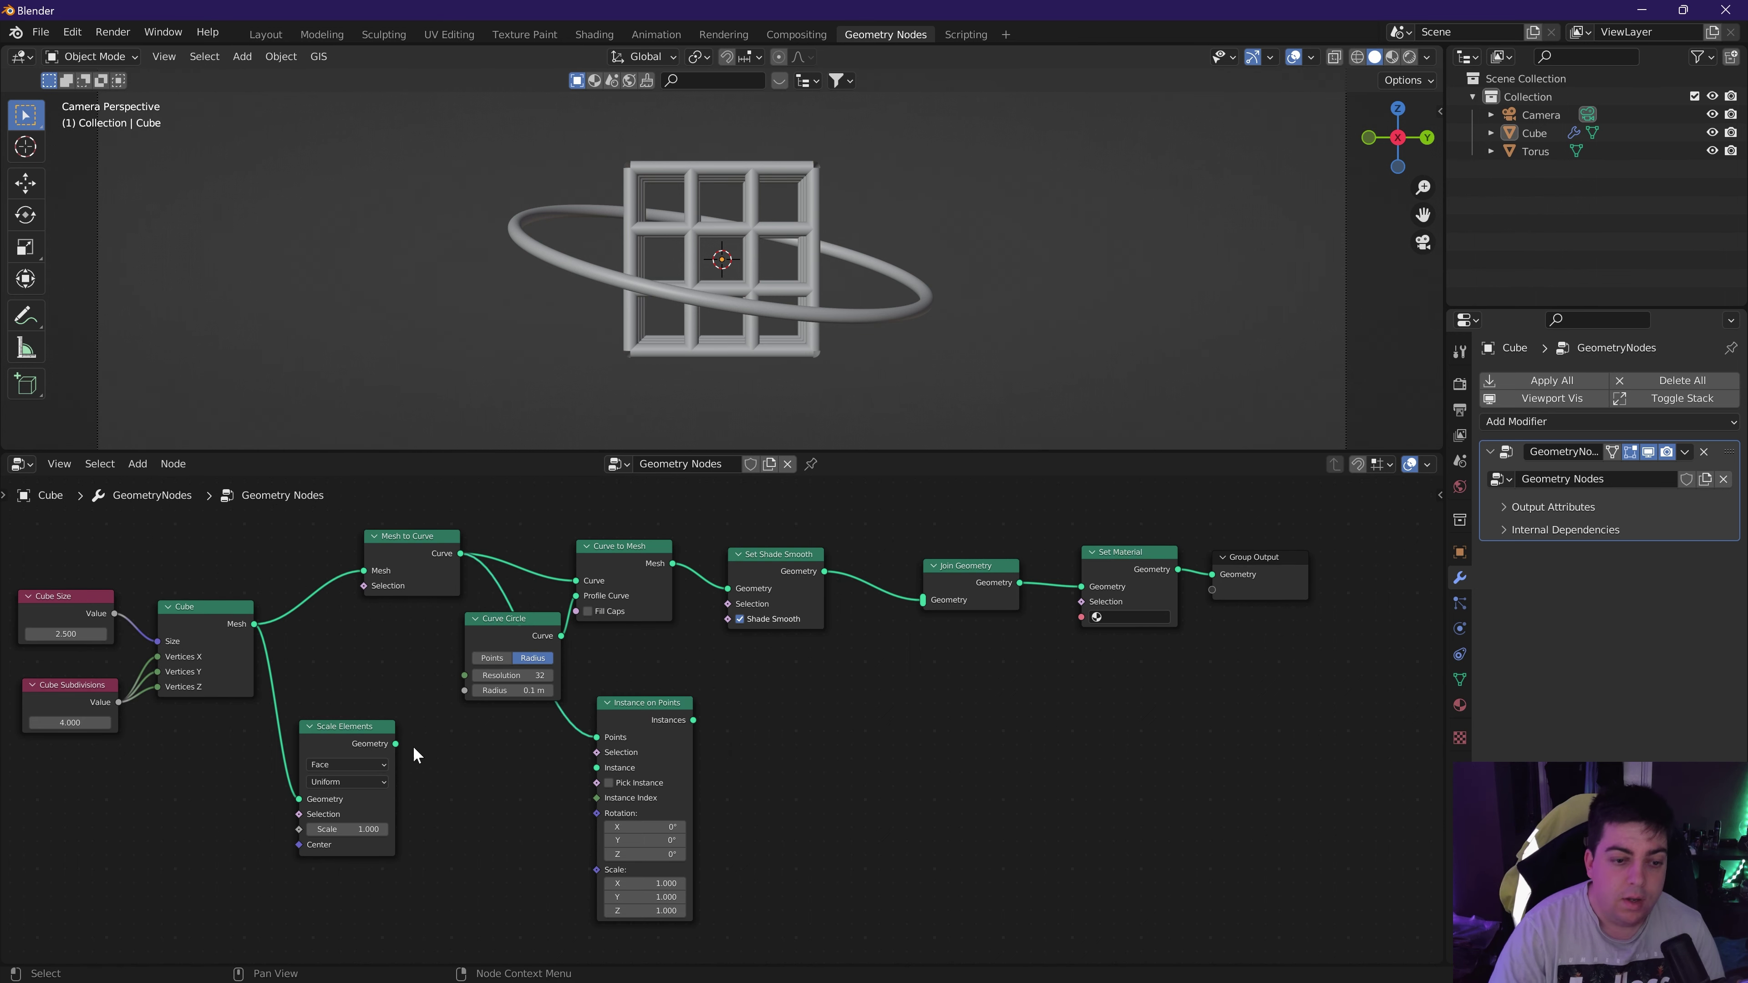
{"action": "left_click_drag", "start_coordinate": [396, 744], "coordinate": [513, 760]}
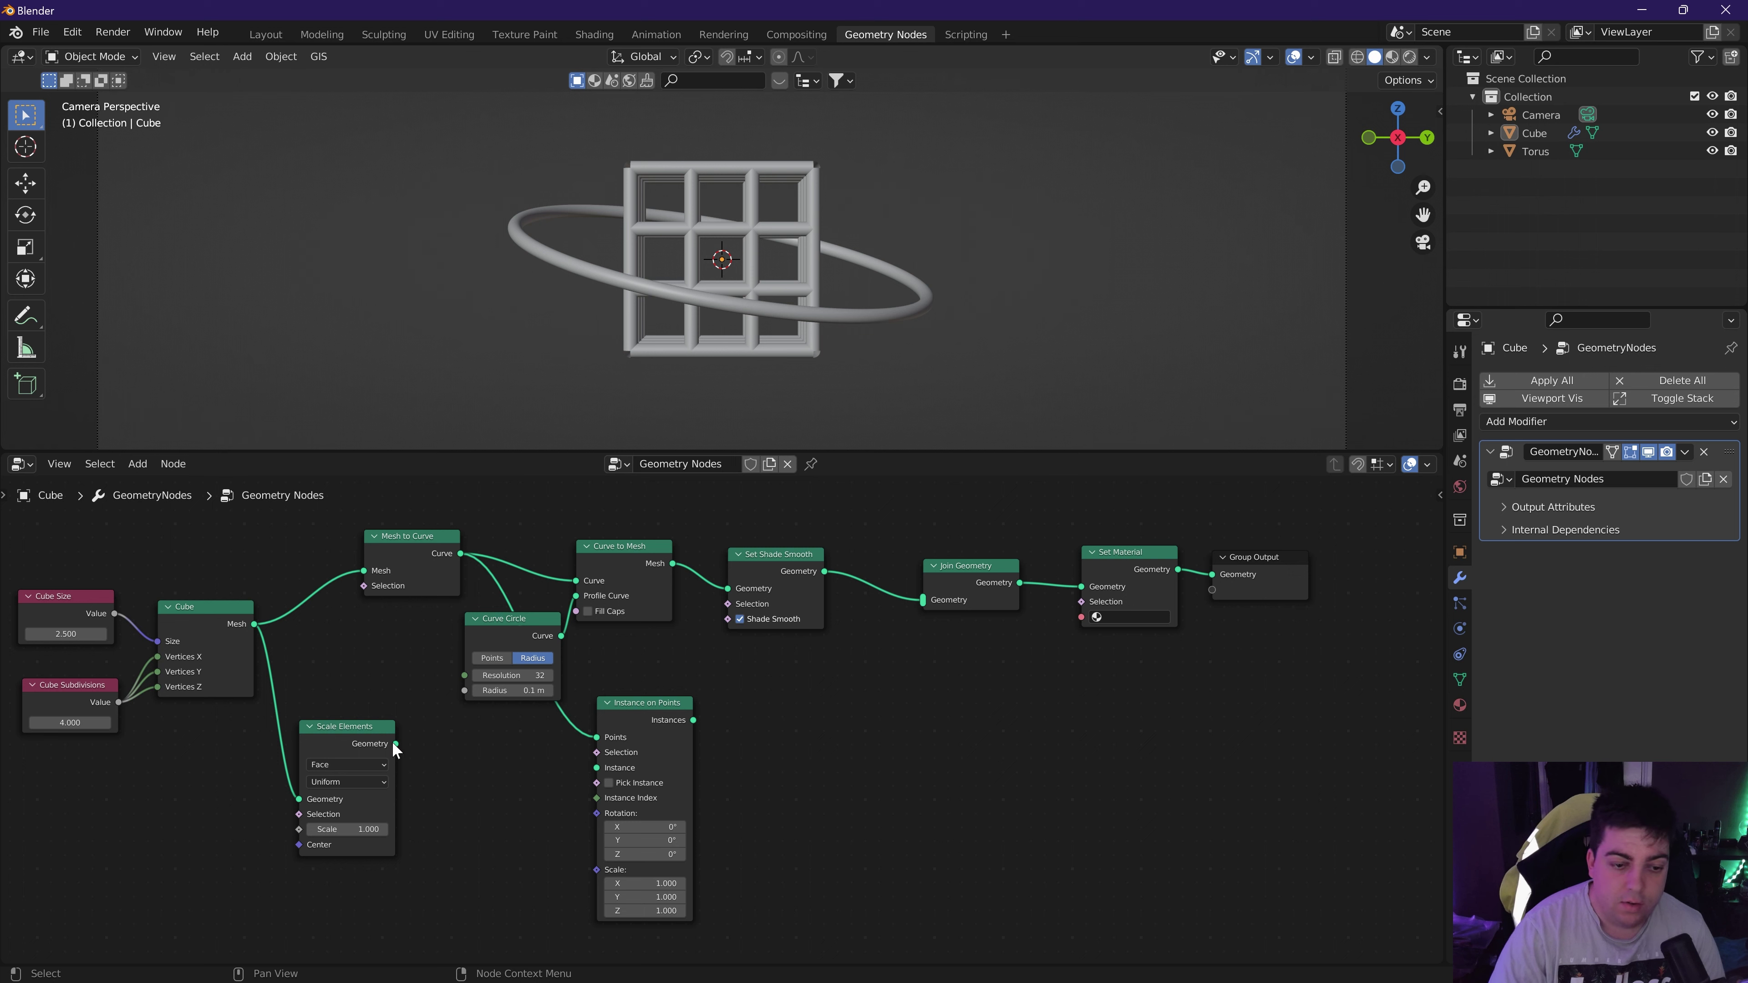
{"action": "left_click_drag", "start_coordinate": [396, 744], "coordinate": [597, 768]}
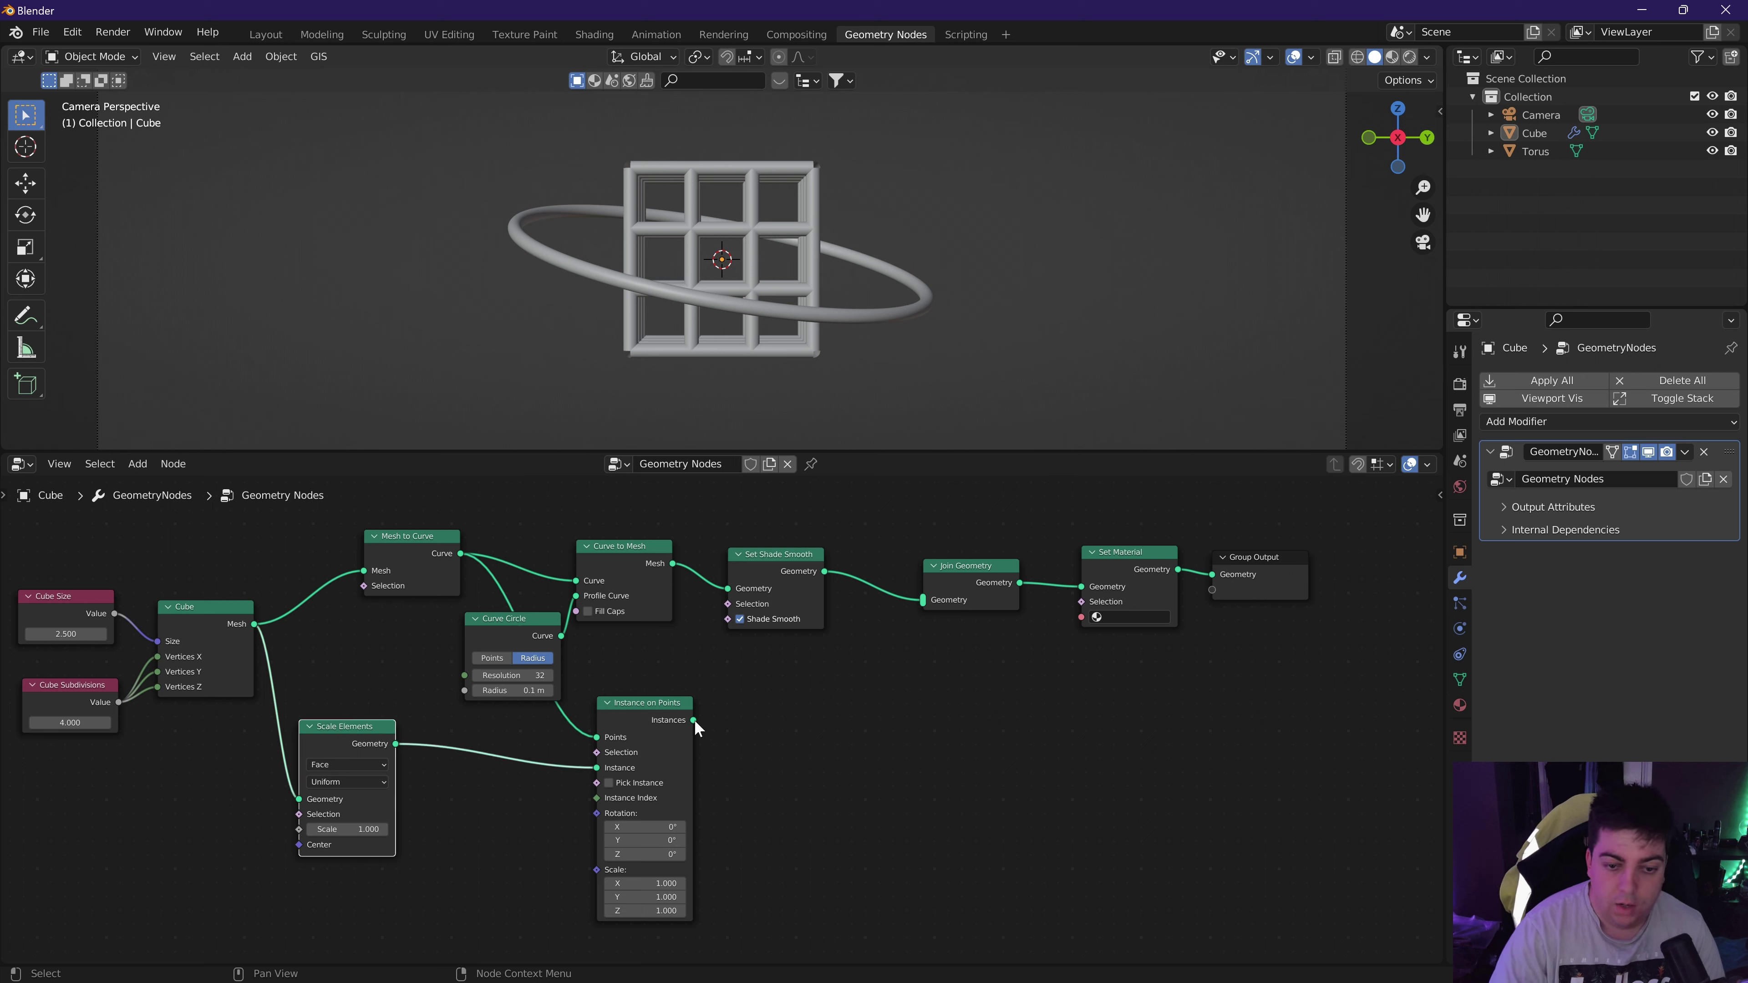
{"action": "left_click_drag", "start_coordinate": [693, 720], "coordinate": [926, 604]}
Inspect the panelled cube from a new angle and select it.
{"action": "middle_click_drag", "start_coordinate": [1008, 311], "coordinate": [1064, 295]}
{"action": "scroll", "coordinate": [857, 289], "scroll_direction": "up", "scroll_amount": 8}
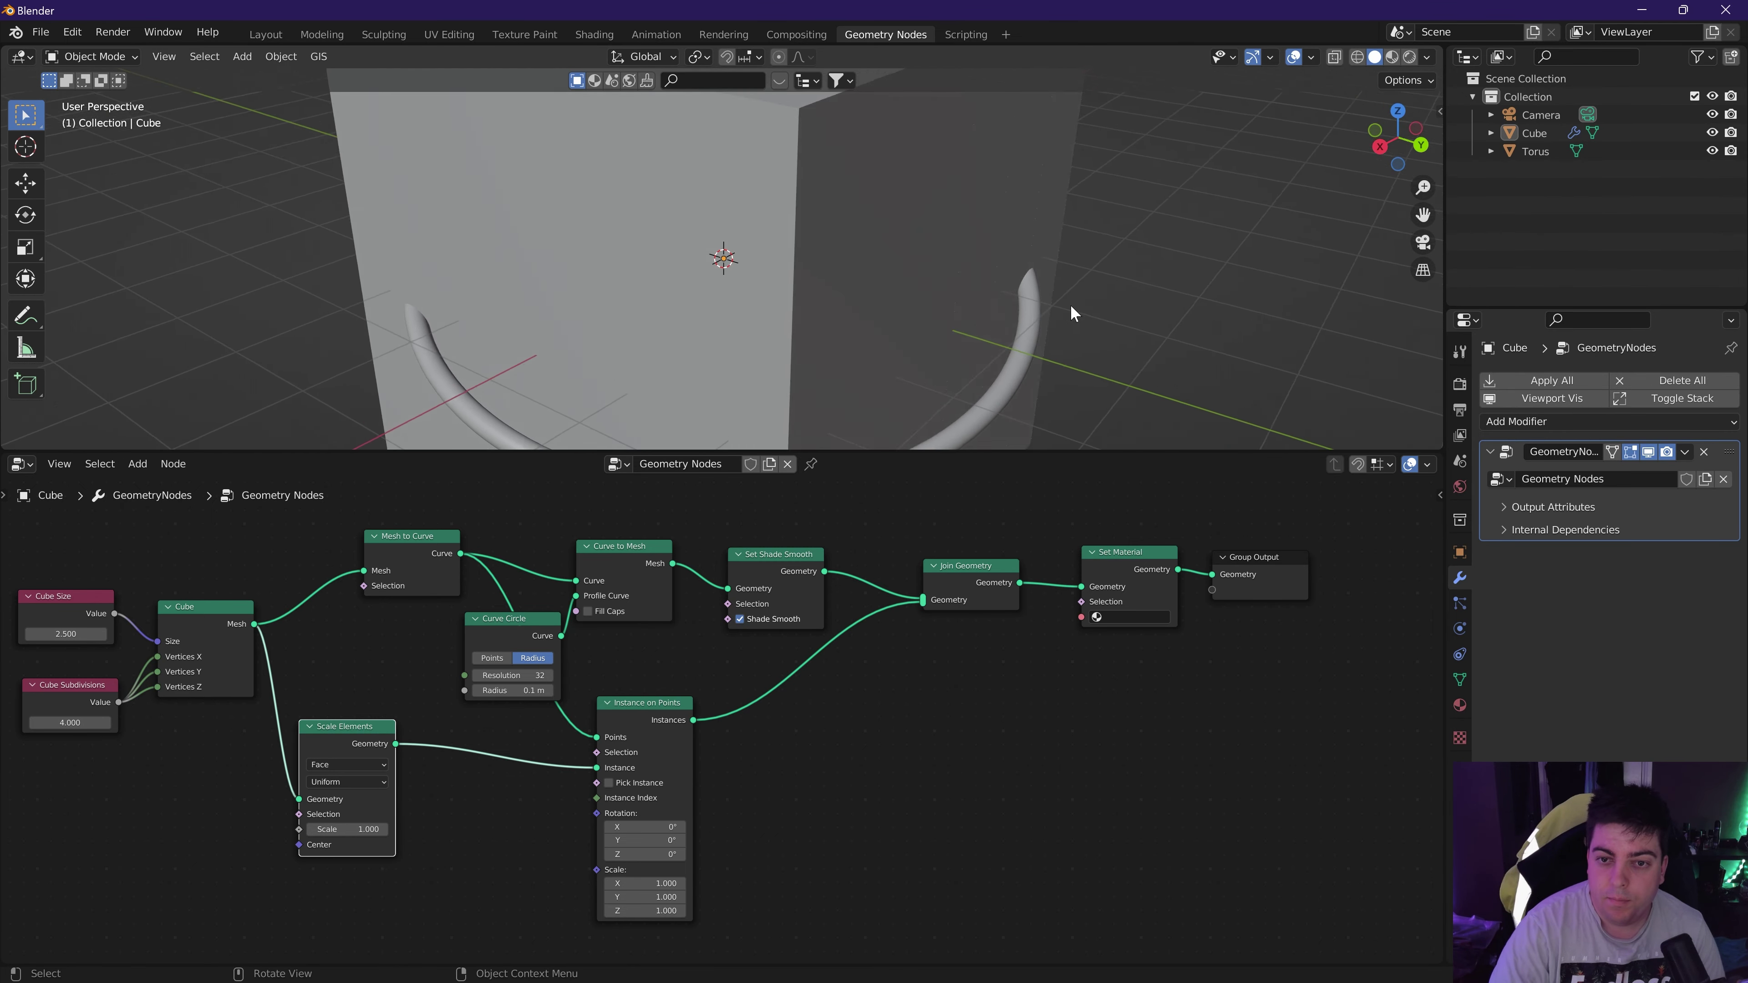
{"action": "scroll", "coordinate": [1064, 302], "scroll_direction": "down", "scroll_amount": 8}
{"action": "left_click", "coordinate": [853, 218]}
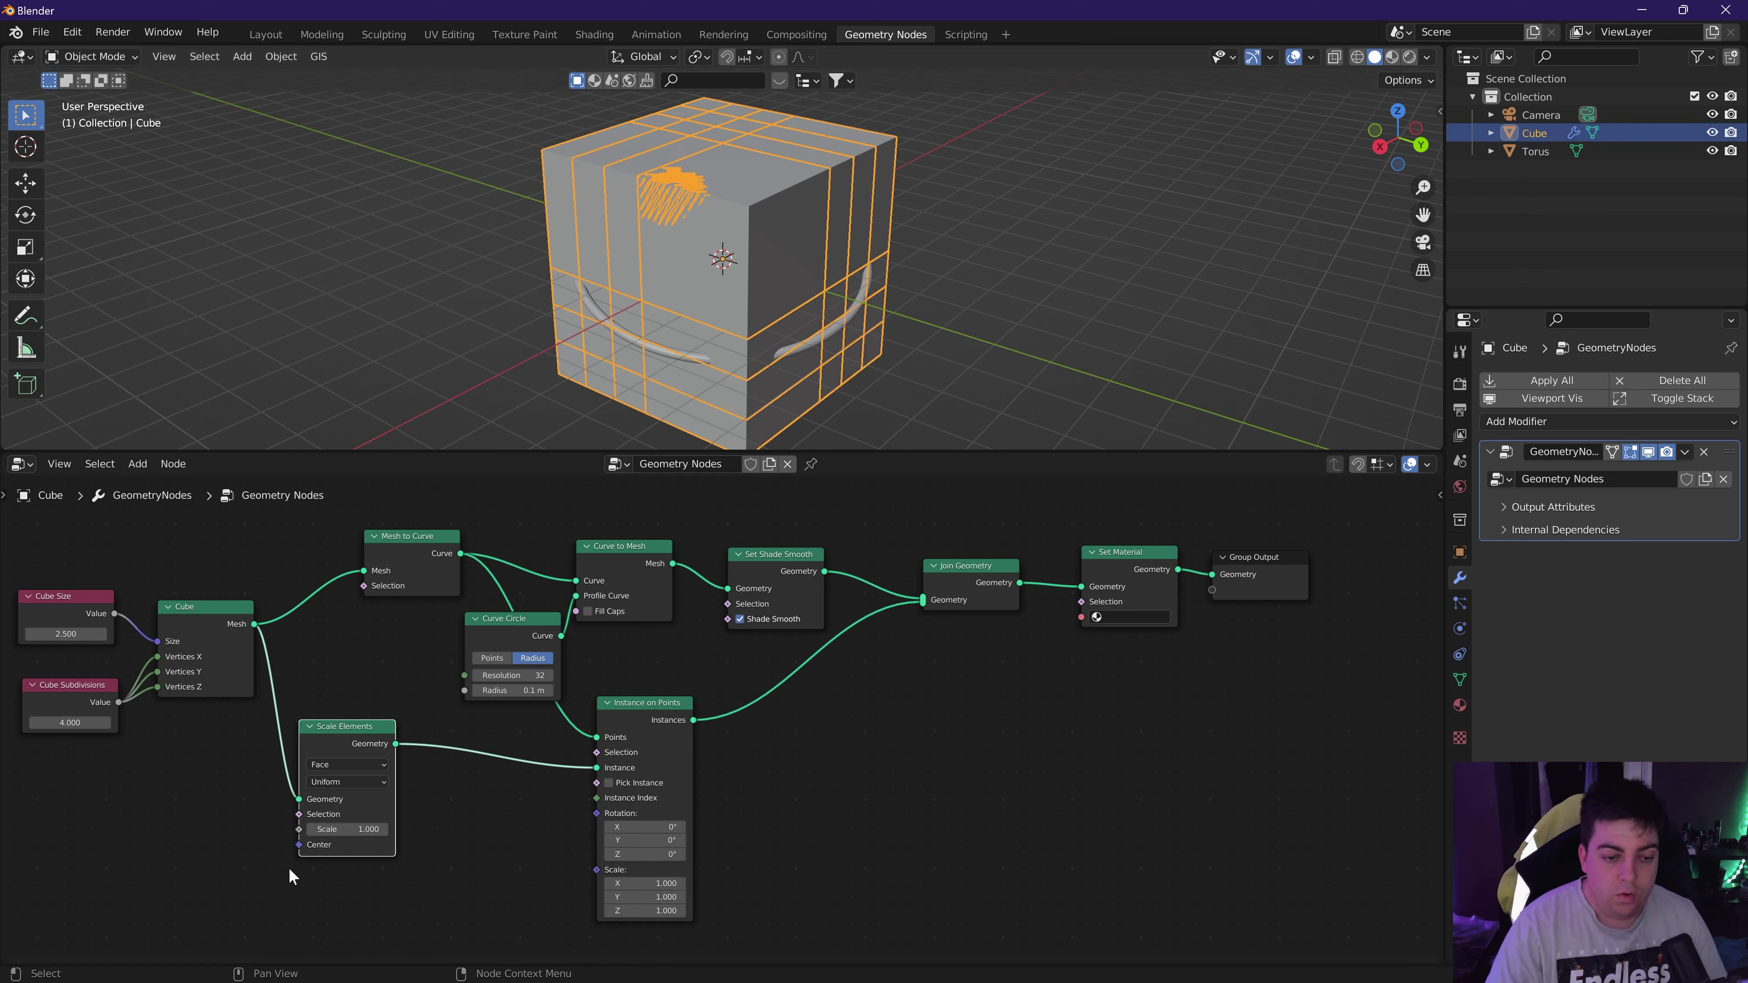
Set the Scale Elements scale to 0.15, then return to camera view.
{"action": "scroll", "coordinate": [310, 830], "scroll_direction": "down", "scroll_amount": 4, "text": "ctrl"}
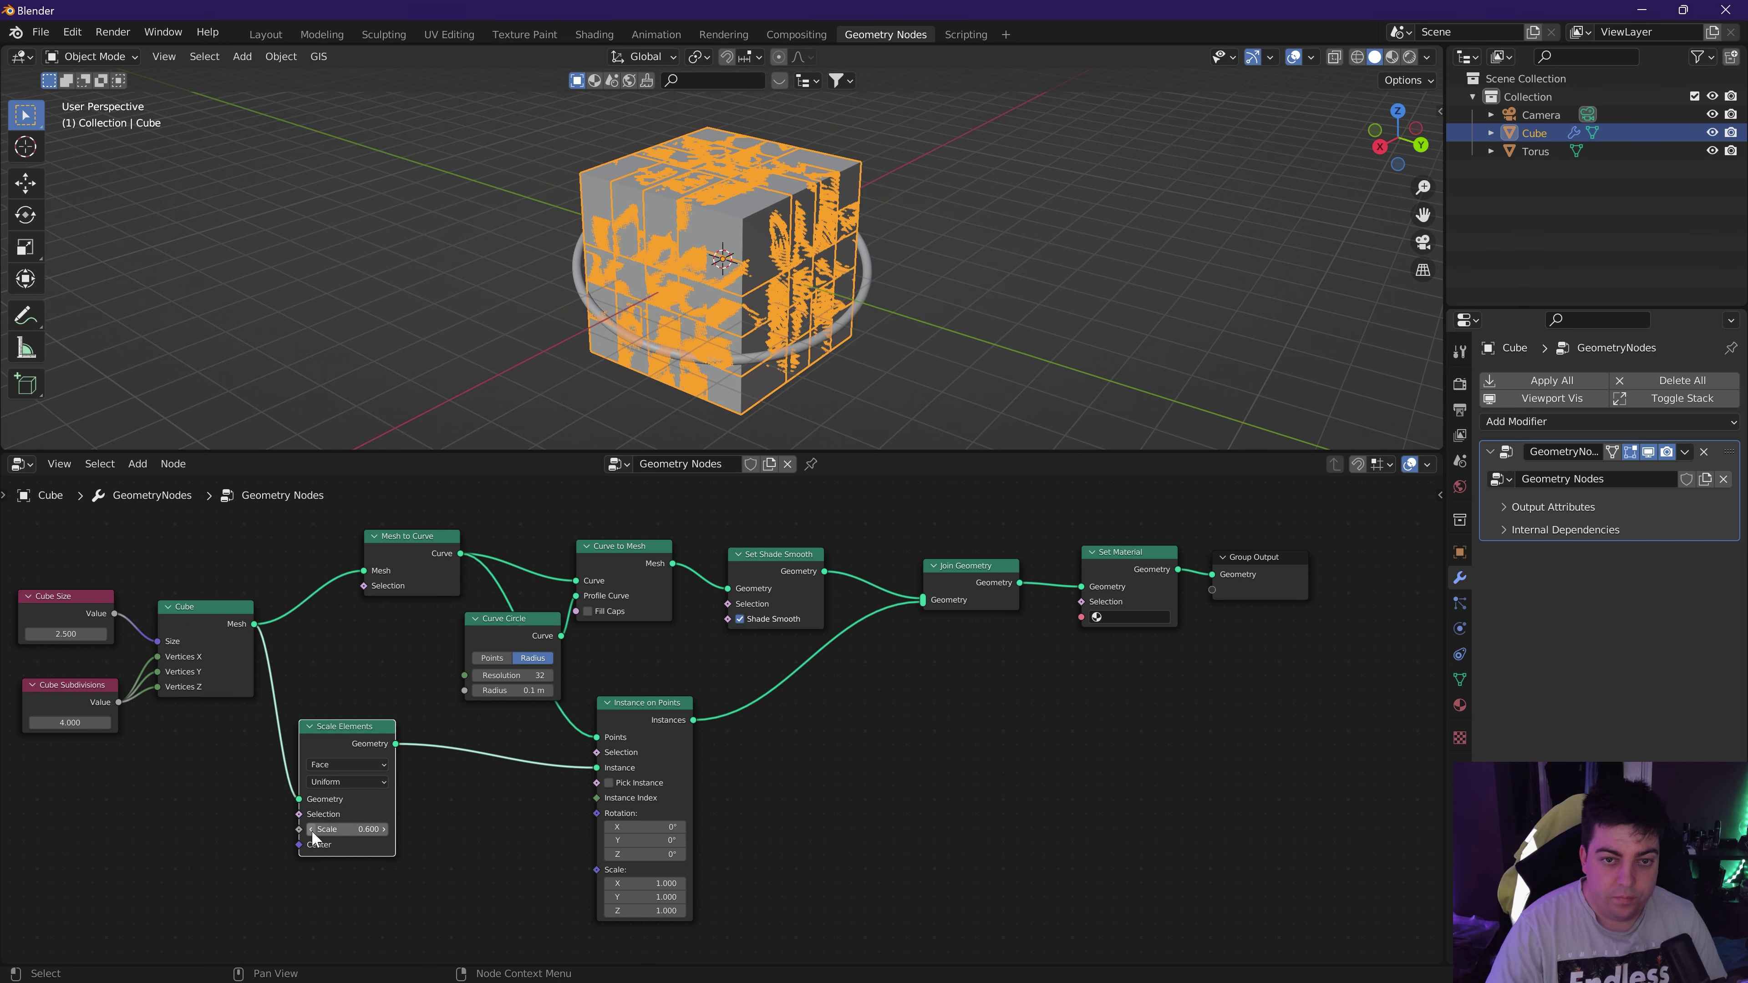
{"action": "scroll", "coordinate": [311, 830], "scroll_direction": "down", "scroll_amount": 4, "text": "ctrl"}
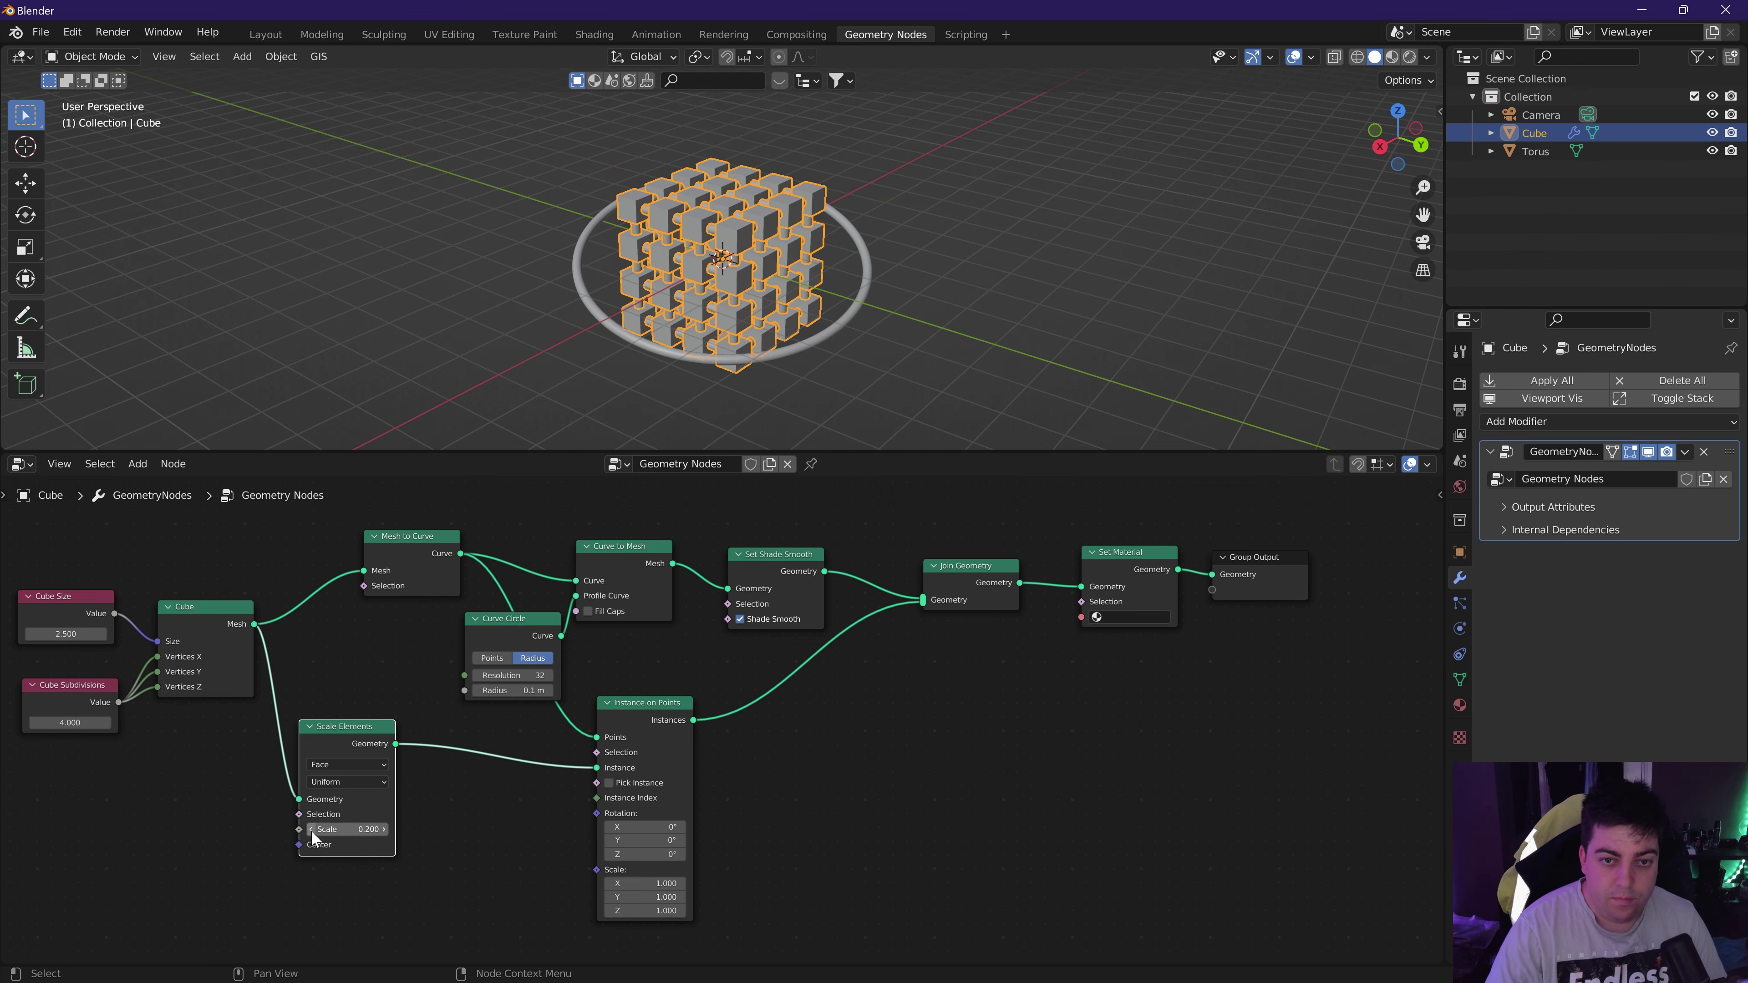
{"action": "scroll", "coordinate": [311, 831], "scroll_direction": "down", "scroll_amount": 1, "text": "ctrl"}
{"action": "middle_click_drag", "start_coordinate": [954, 373], "coordinate": [869, 340]}
{"action": "scroll", "coordinate": [886, 330], "scroll_direction": "up", "scroll_amount": 3}
{"action": "scroll", "coordinate": [851, 361], "scroll_direction": "up", "scroll_amount": 2}
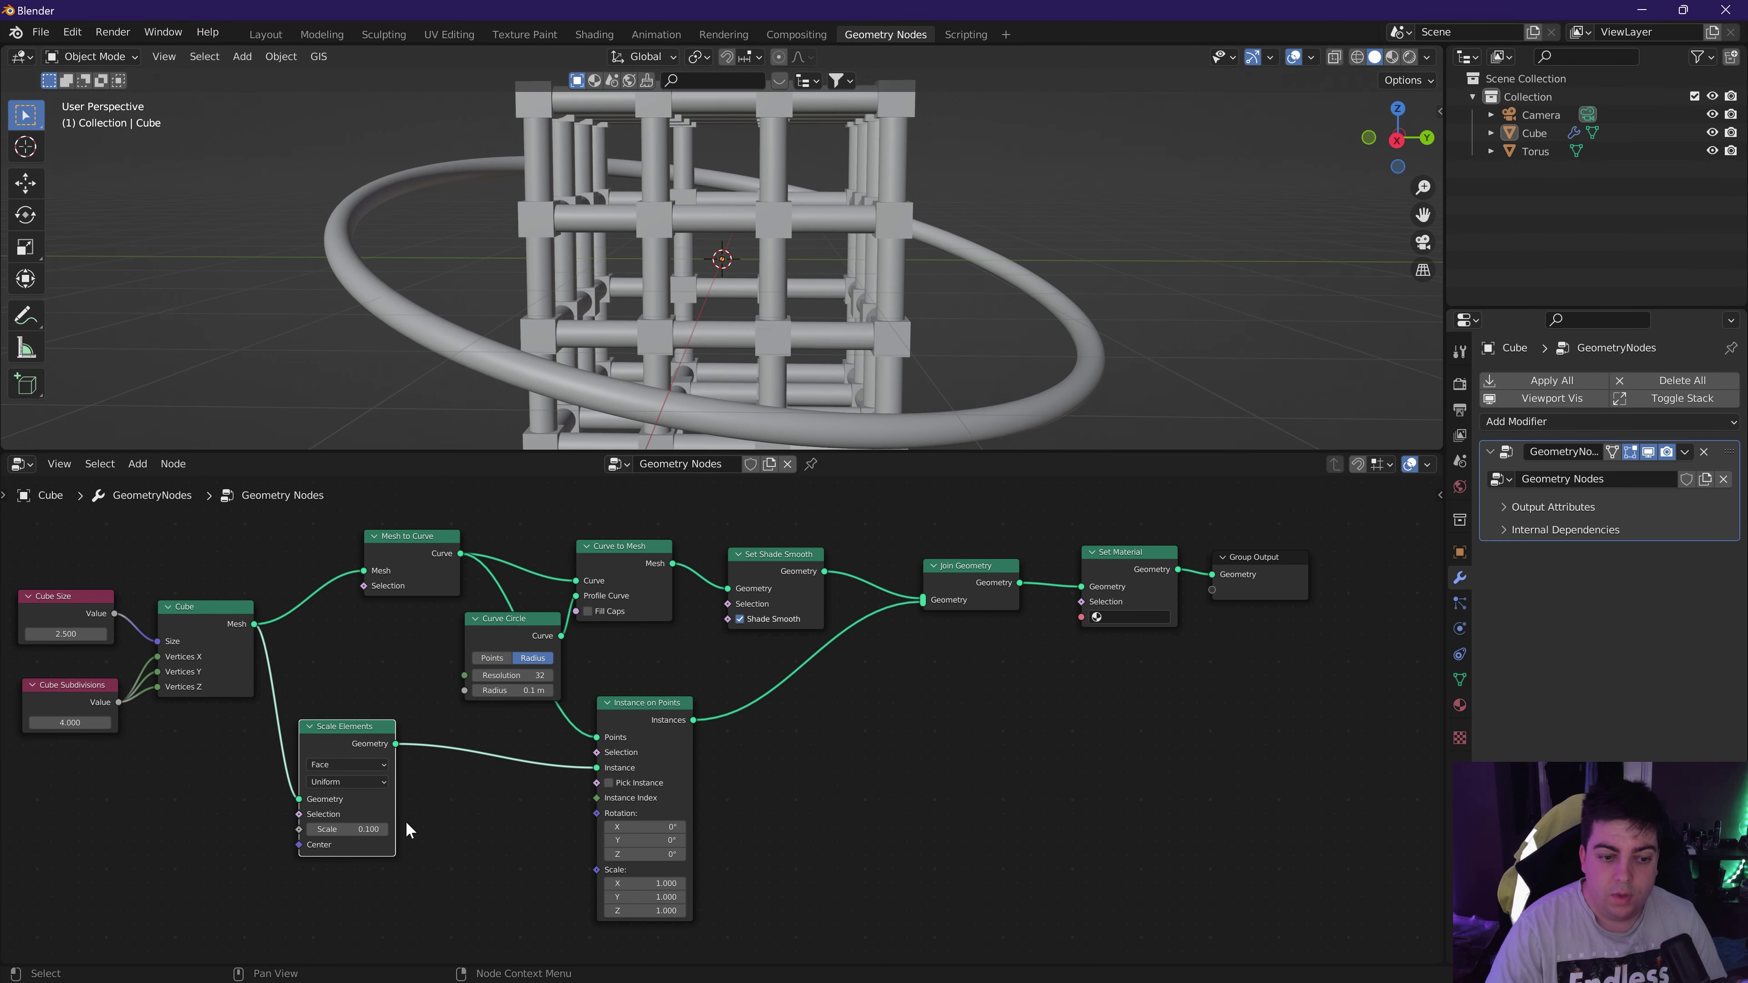
{"action": "left_click", "coordinate": [355, 829]}
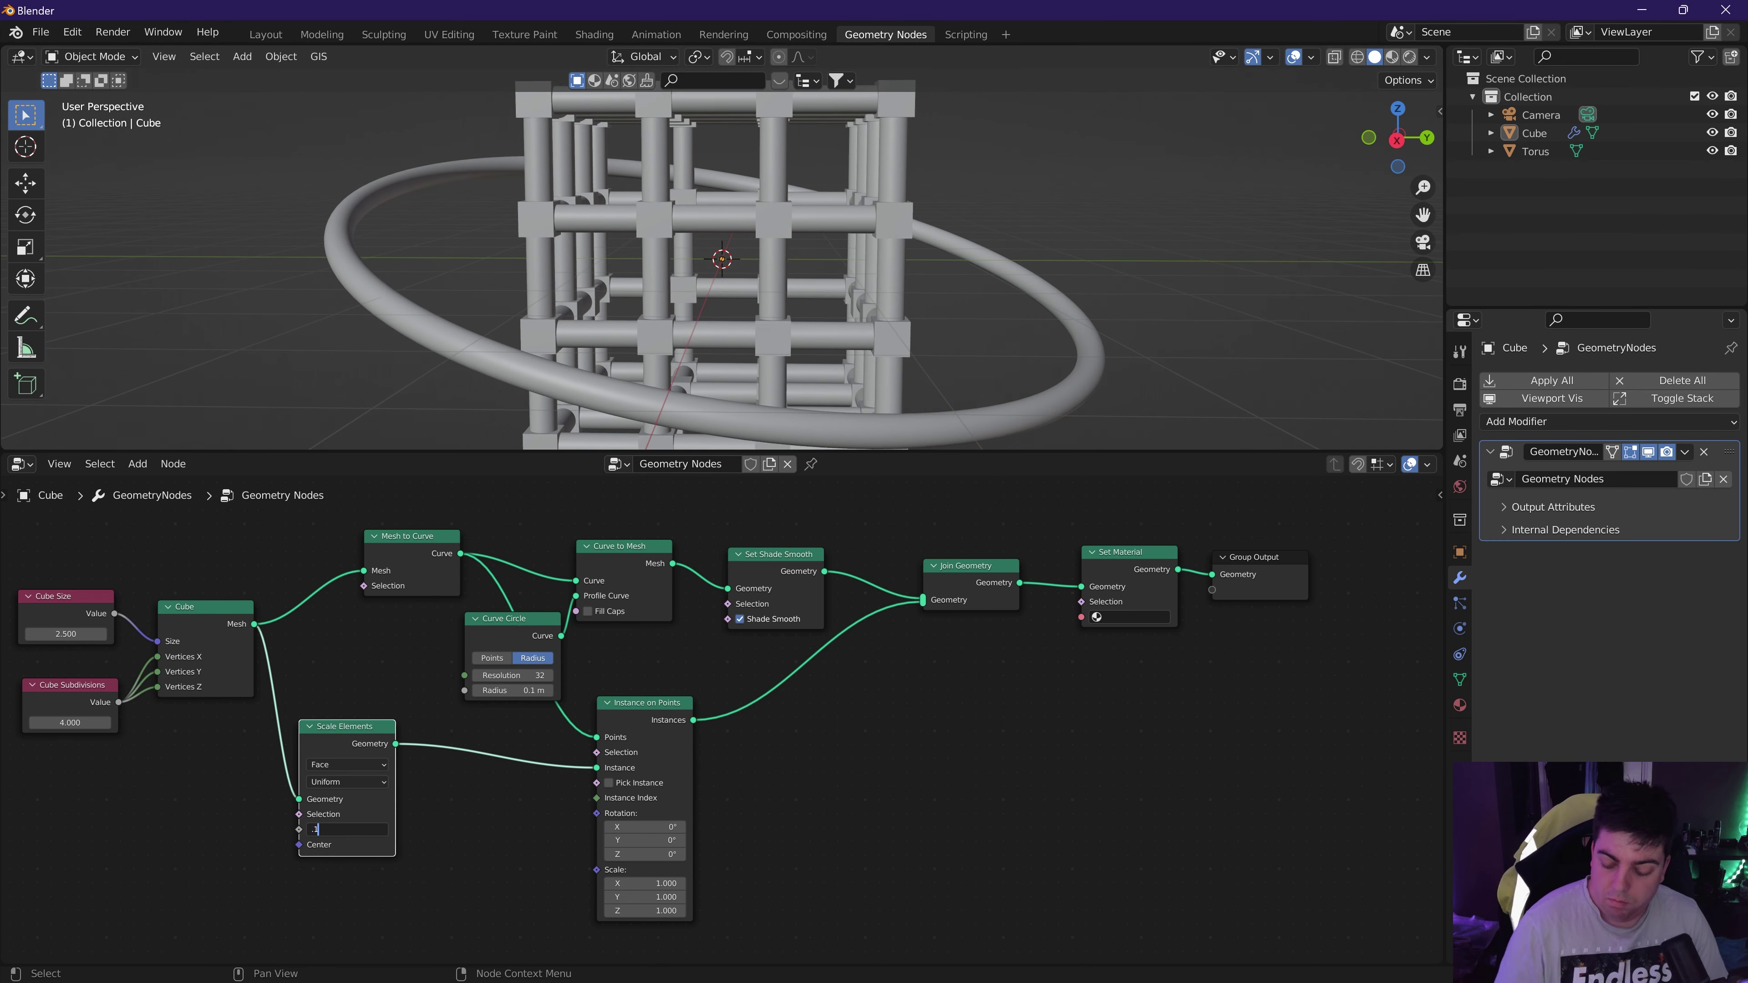
{"action": "type", "text": ".15"}
{"action": "key", "text": "Return"}
{"action": "middle_click_drag", "start_coordinate": [1006, 266], "coordinate": [1203, 252]}
{"action": "left_click", "coordinate": [1422, 242]}
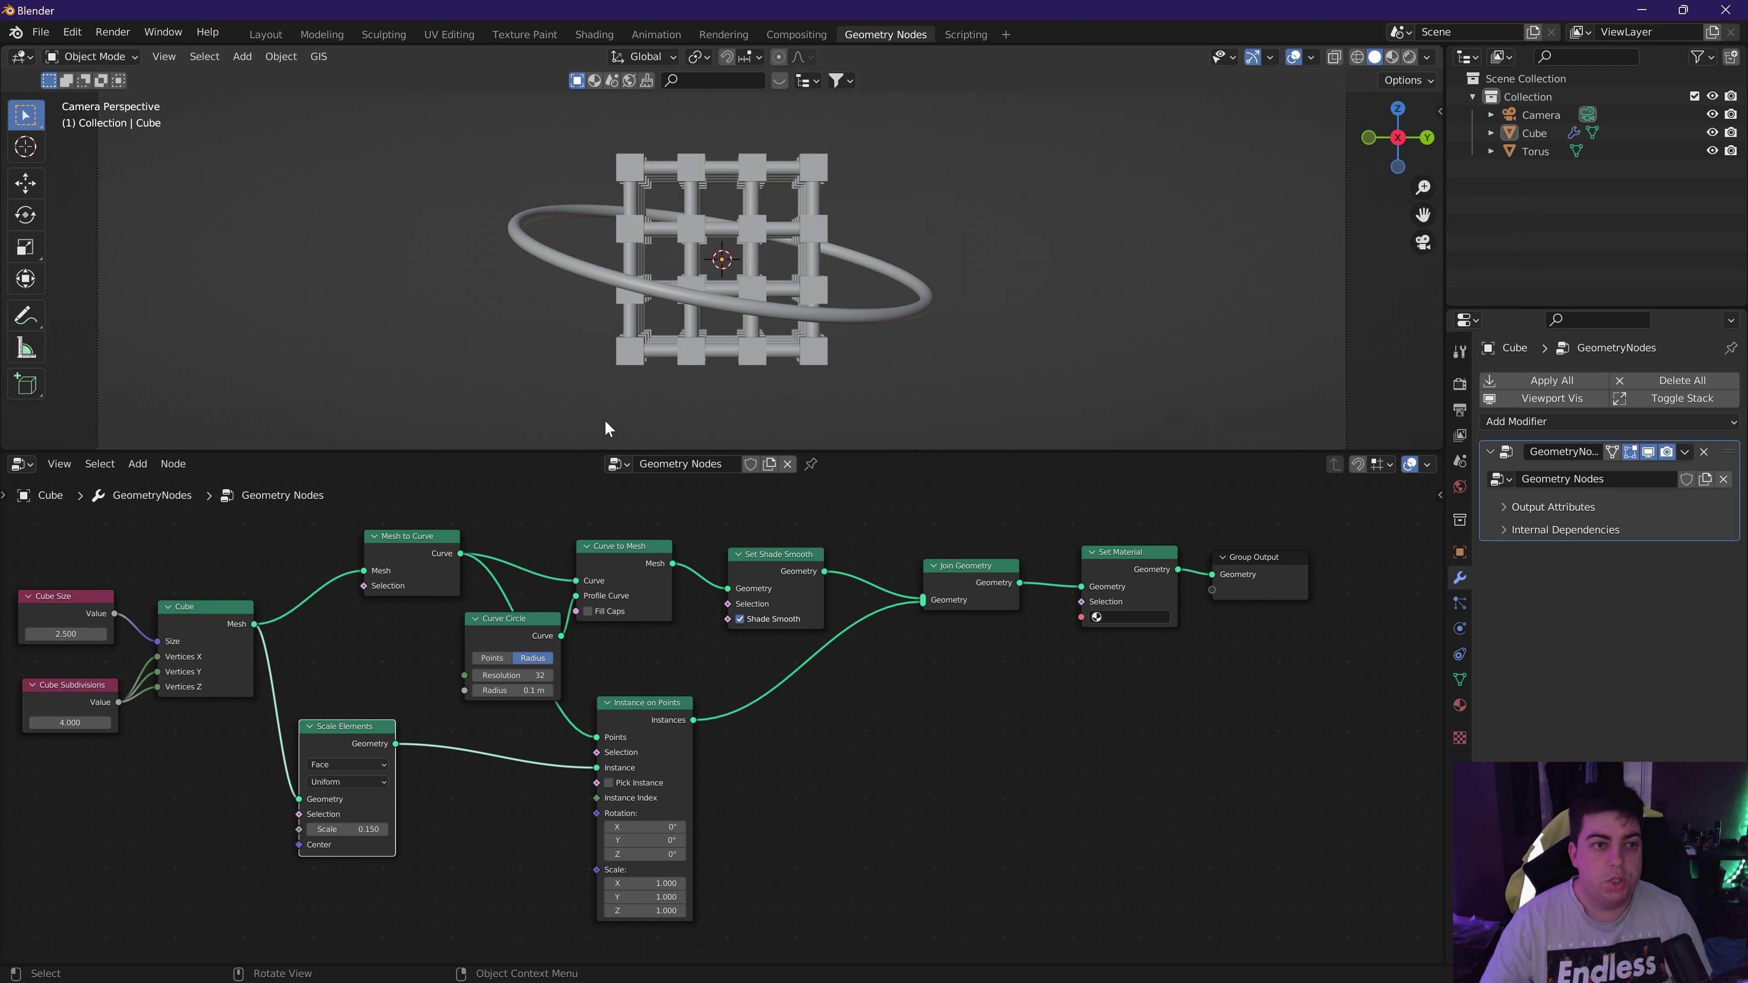
In the Layout workspace, set the cube's X and Y rotation to 45° each.
{"action": "left_click", "coordinate": [265, 35]}
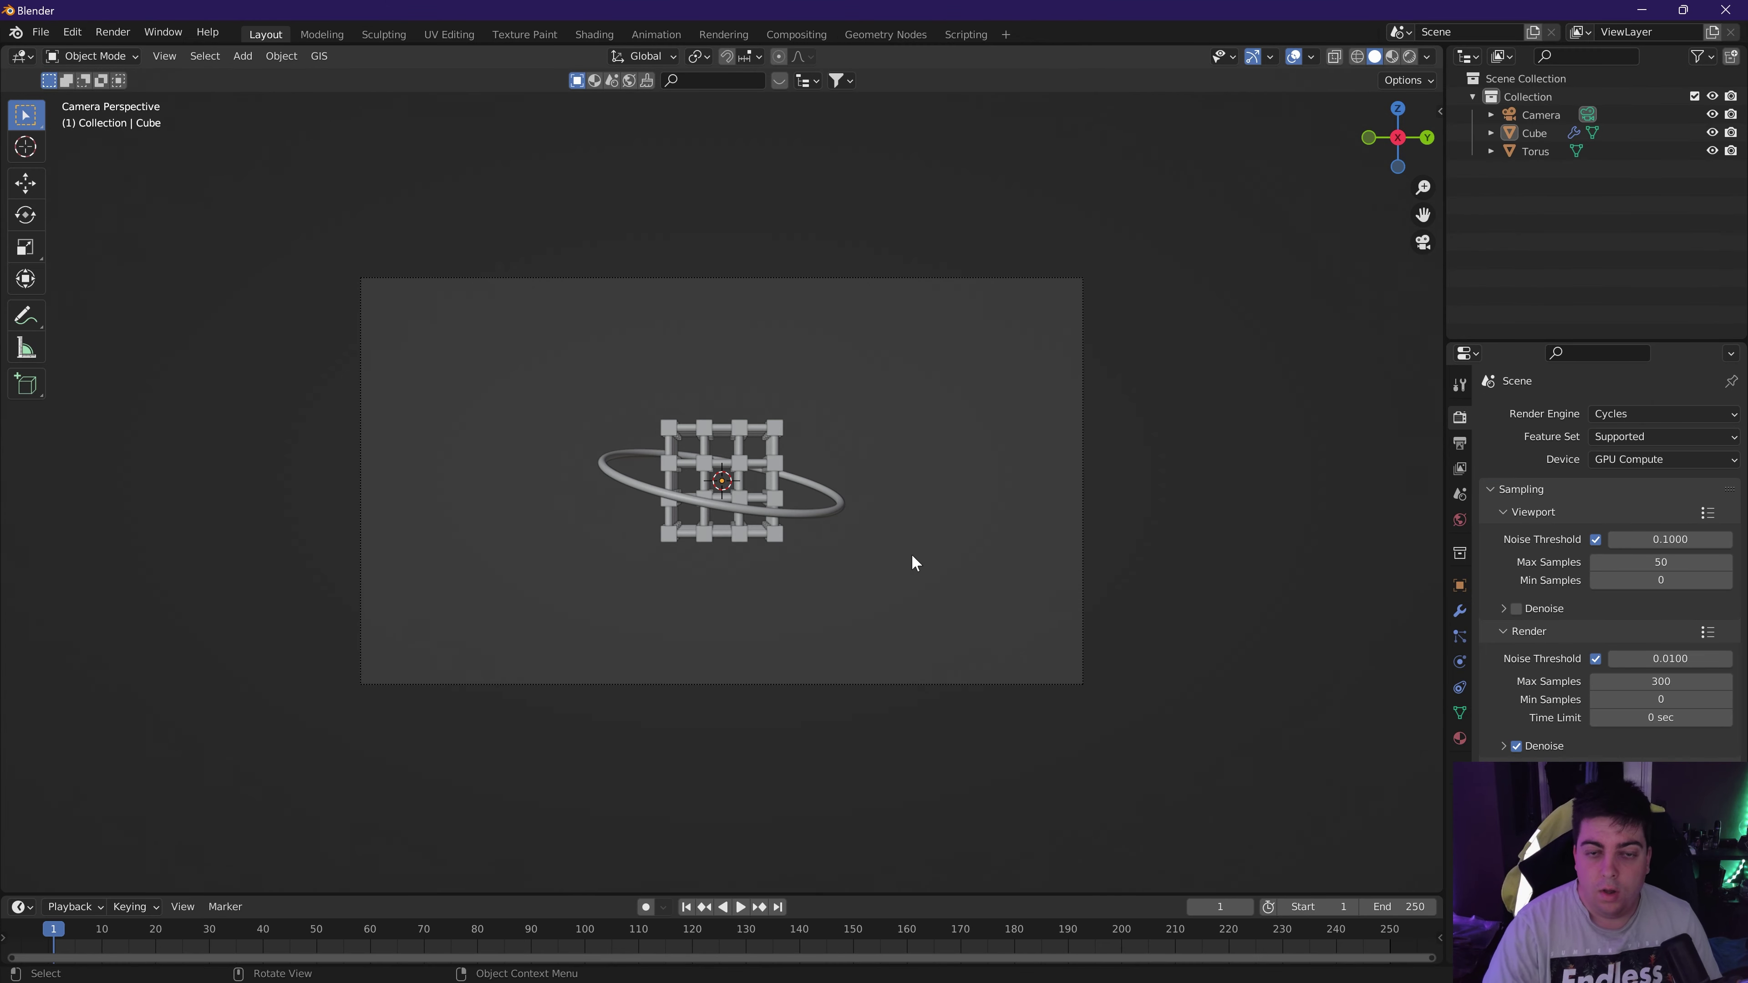
{"action": "scroll", "coordinate": [914, 561], "scroll_direction": "up", "scroll_amount": 1}
{"action": "scroll", "coordinate": [902, 619], "scroll_direction": "up", "scroll_amount": 1}
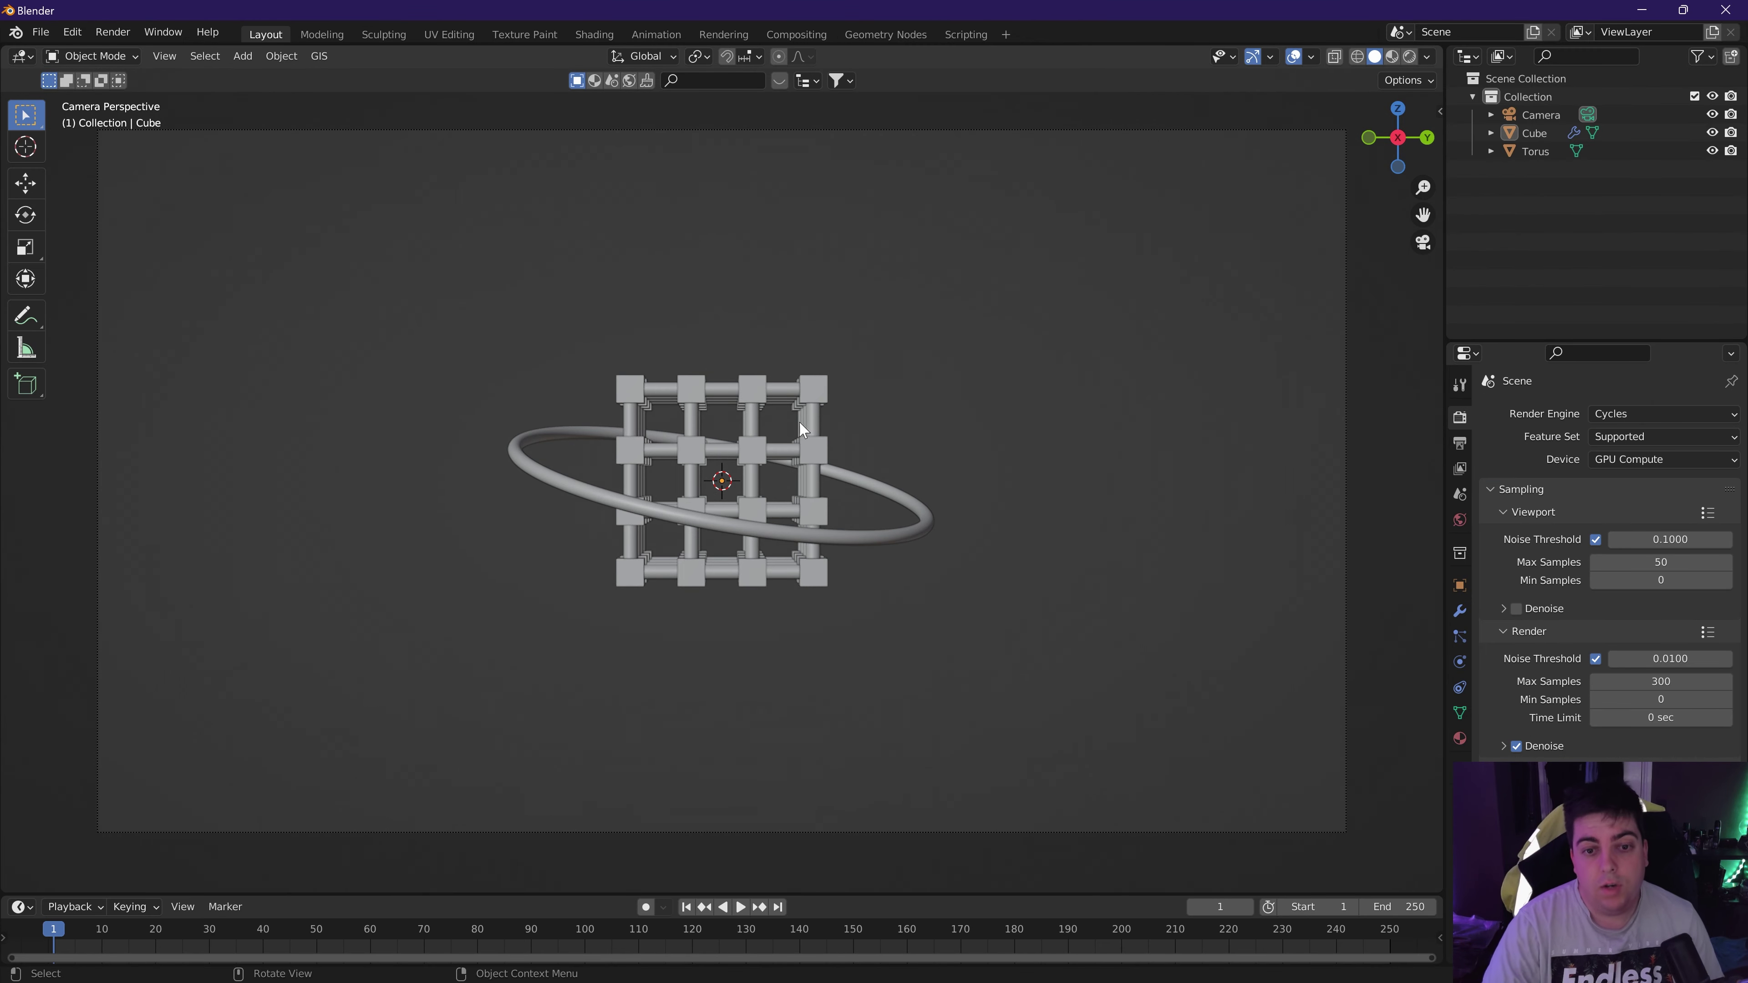
{"action": "left_click", "coordinate": [814, 461]}
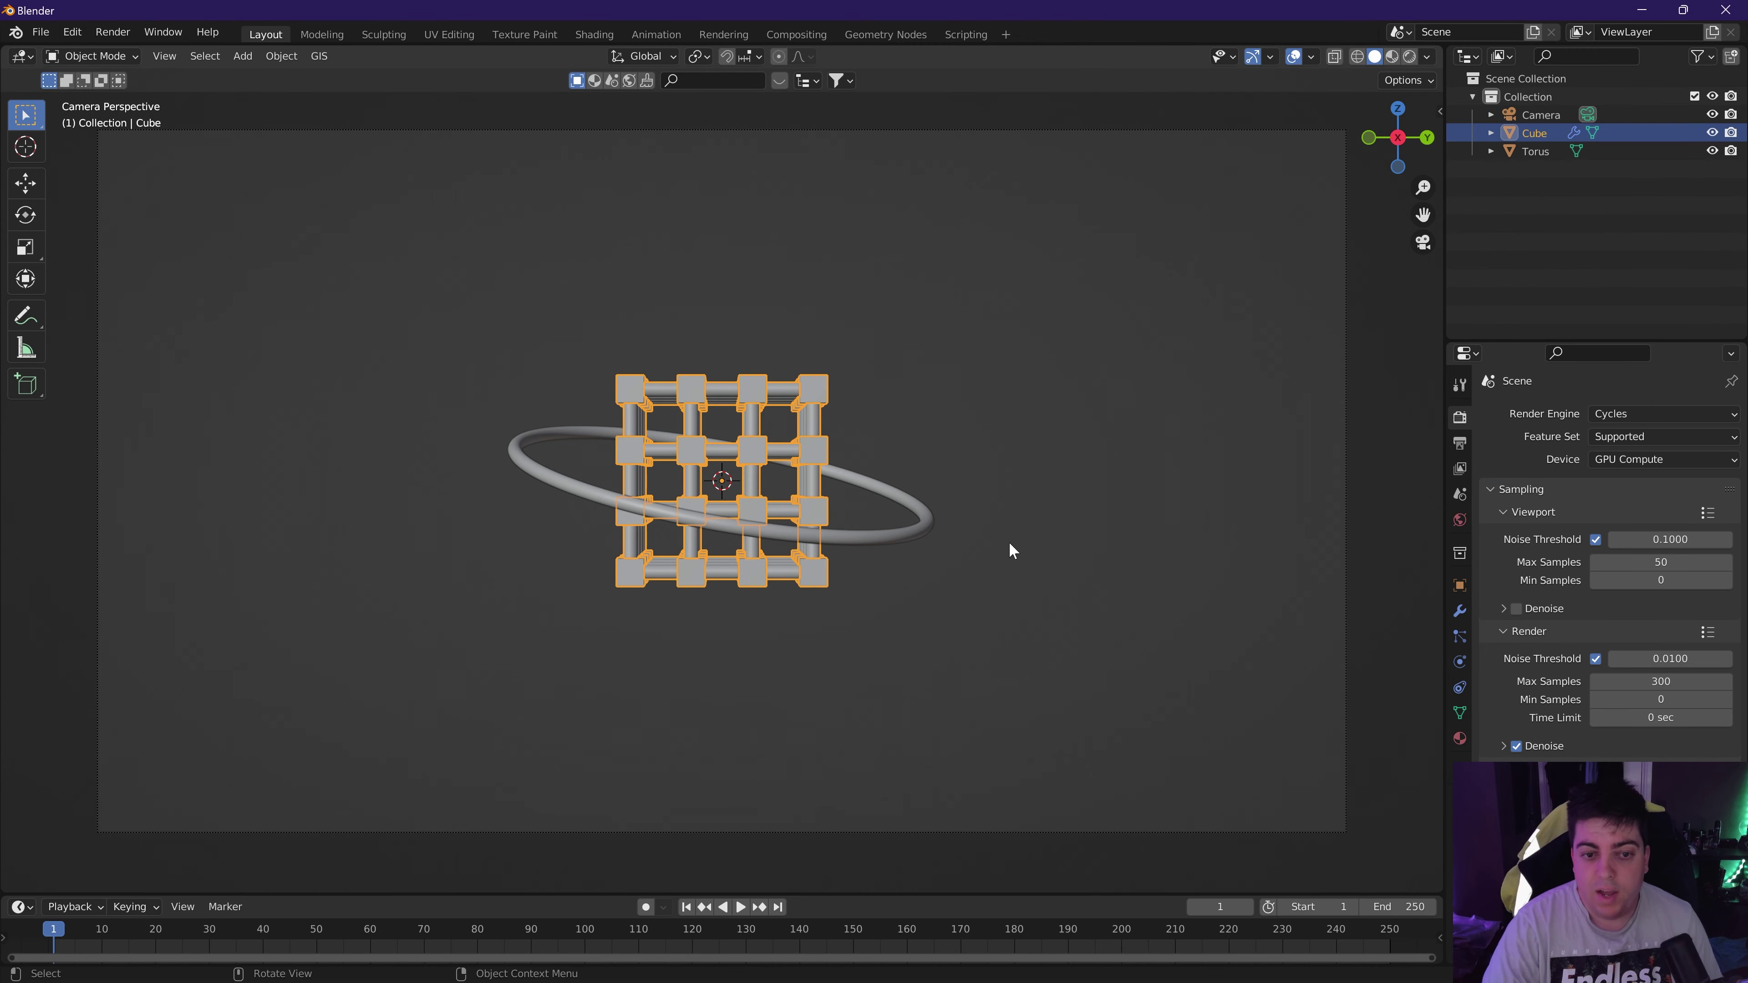
{"action": "left_click", "coordinate": [1460, 586]}
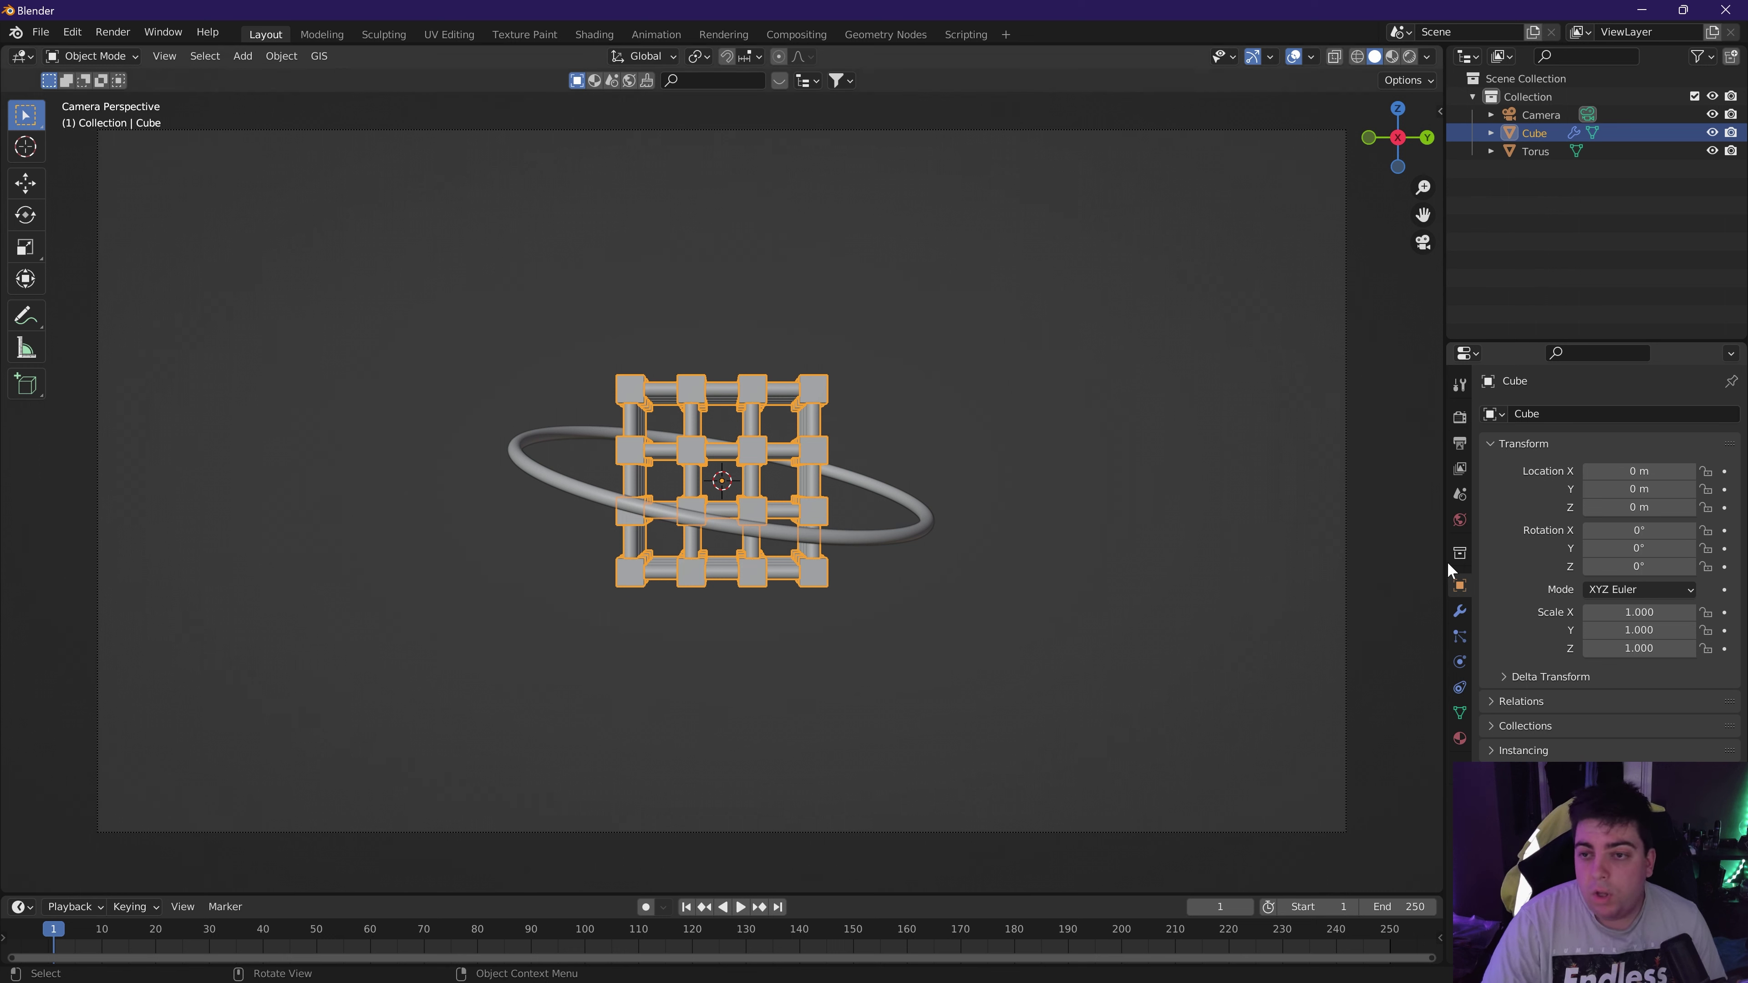
{"action": "left_click", "coordinate": [1631, 531]}
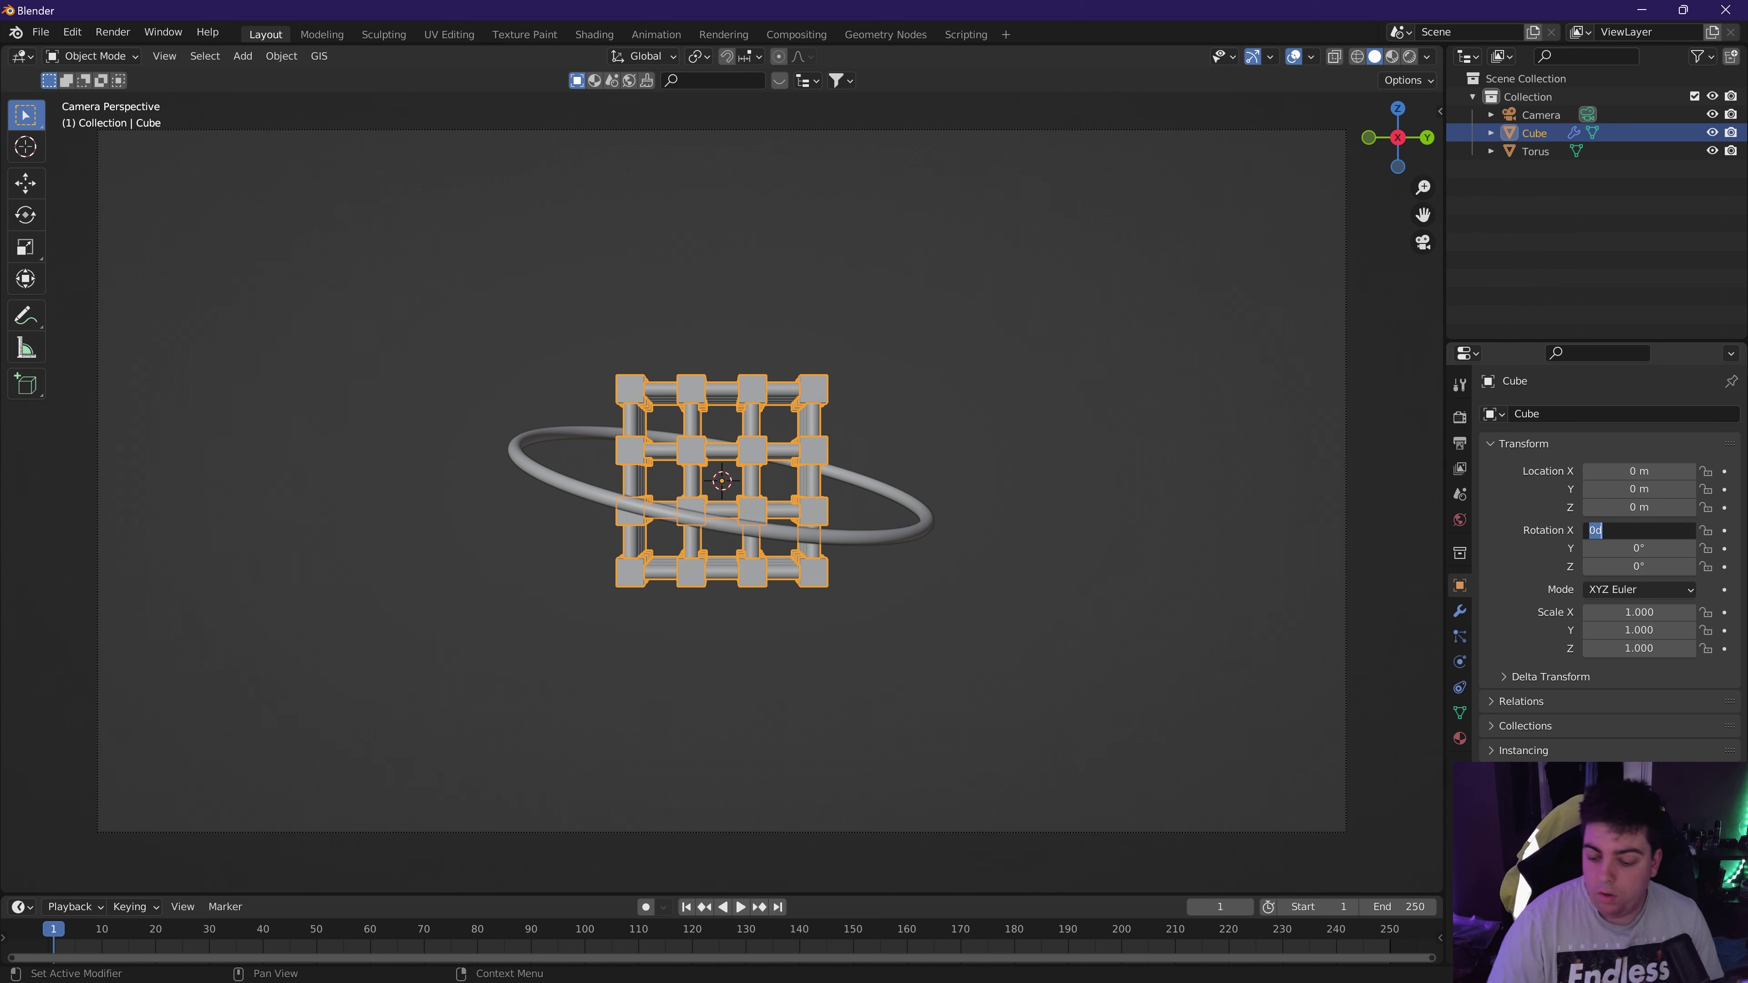
{"action": "type", "text": "45"}
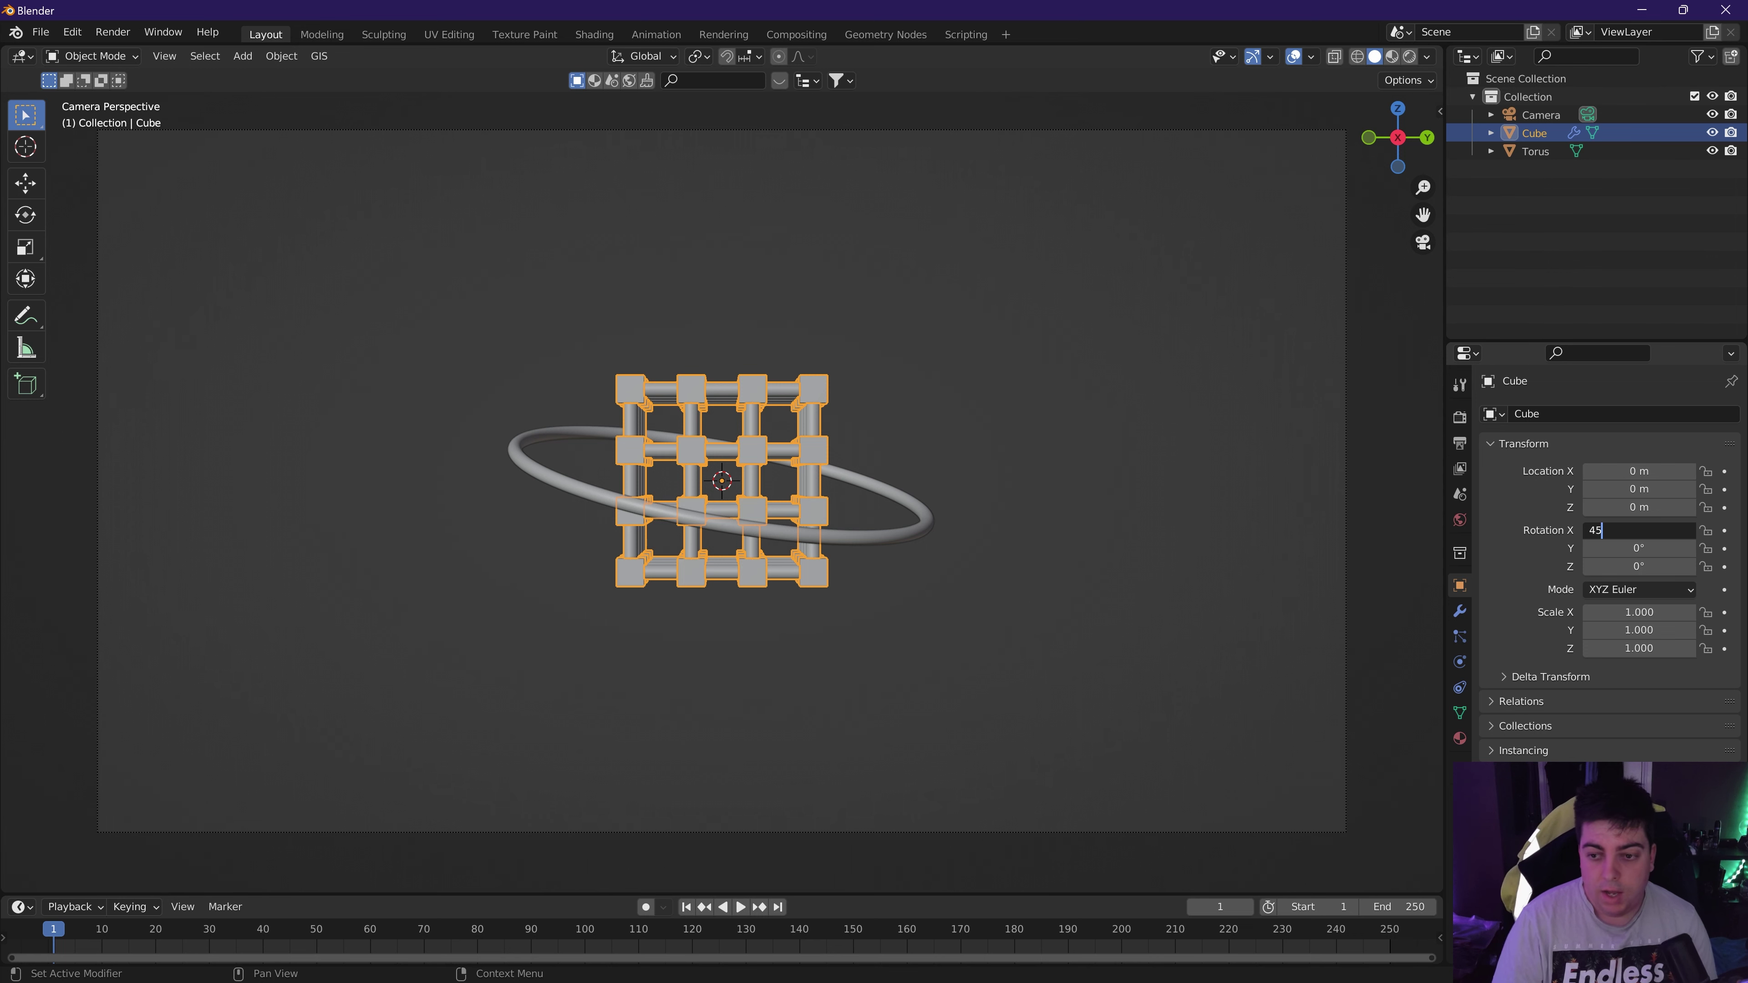
{"action": "key", "text": "Tab"}
{"action": "type", "text": "45"}
{"action": "key", "text": "Return"}
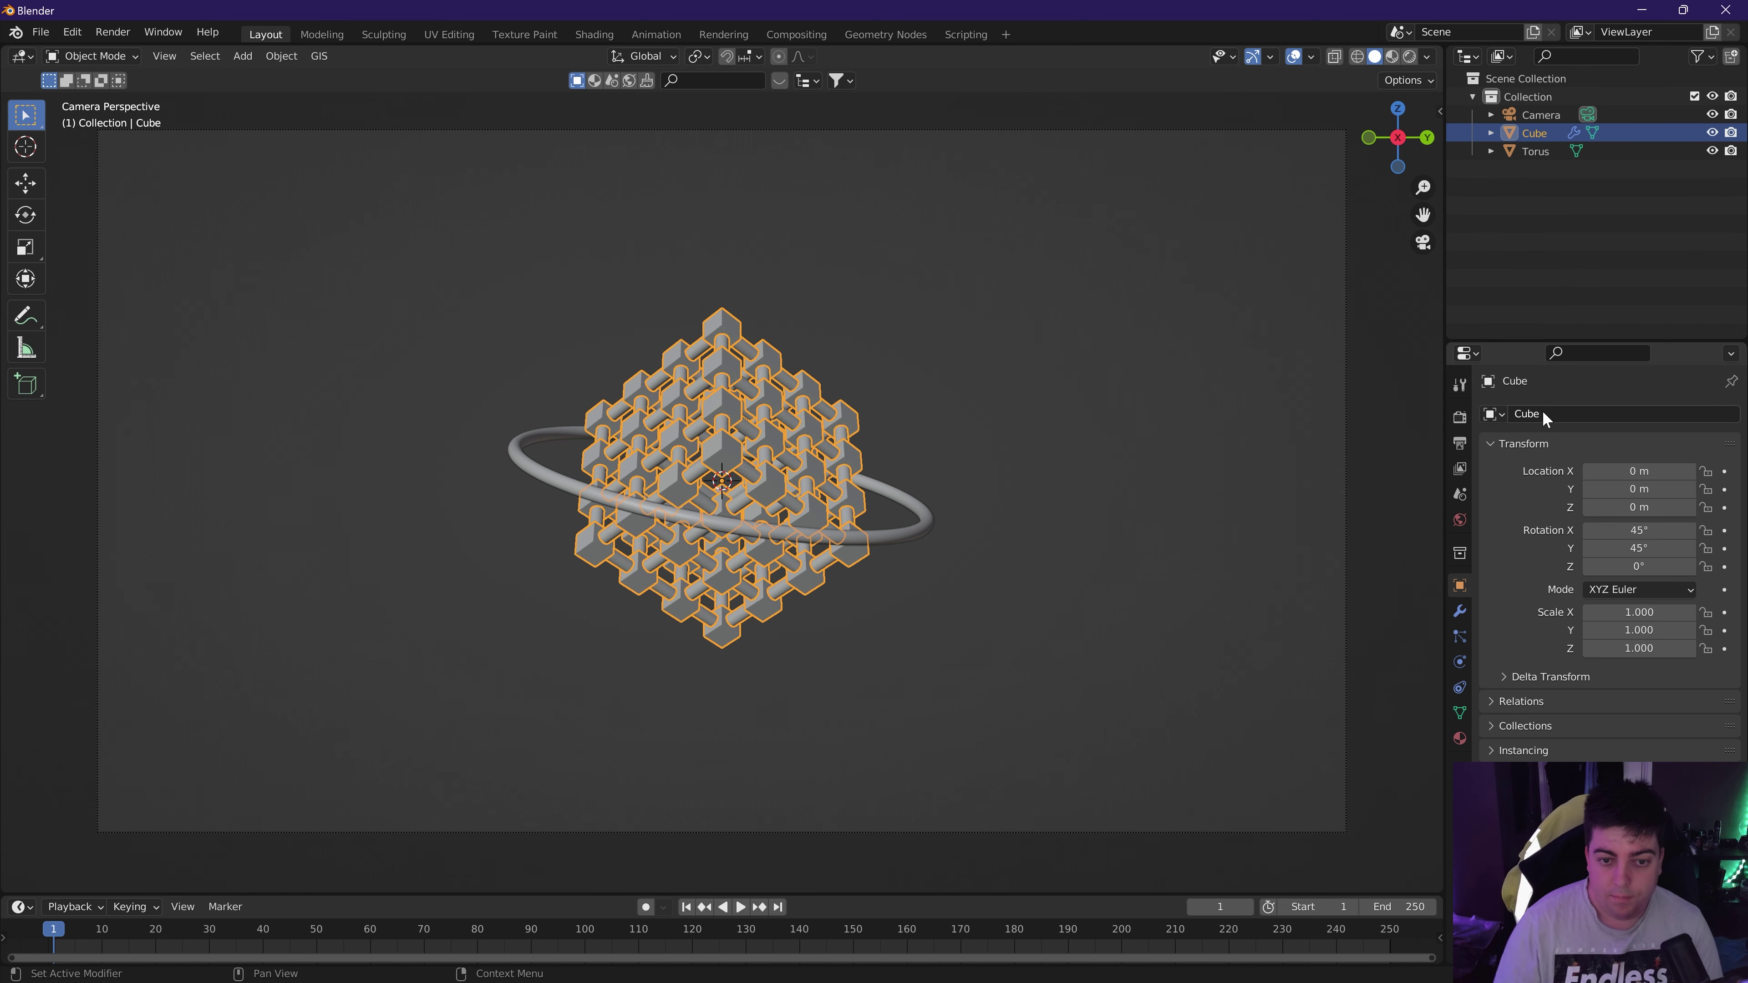
Switch the viewport to Rendered shading and select the torus ring.
{"action": "left_click", "coordinate": [1049, 603]}
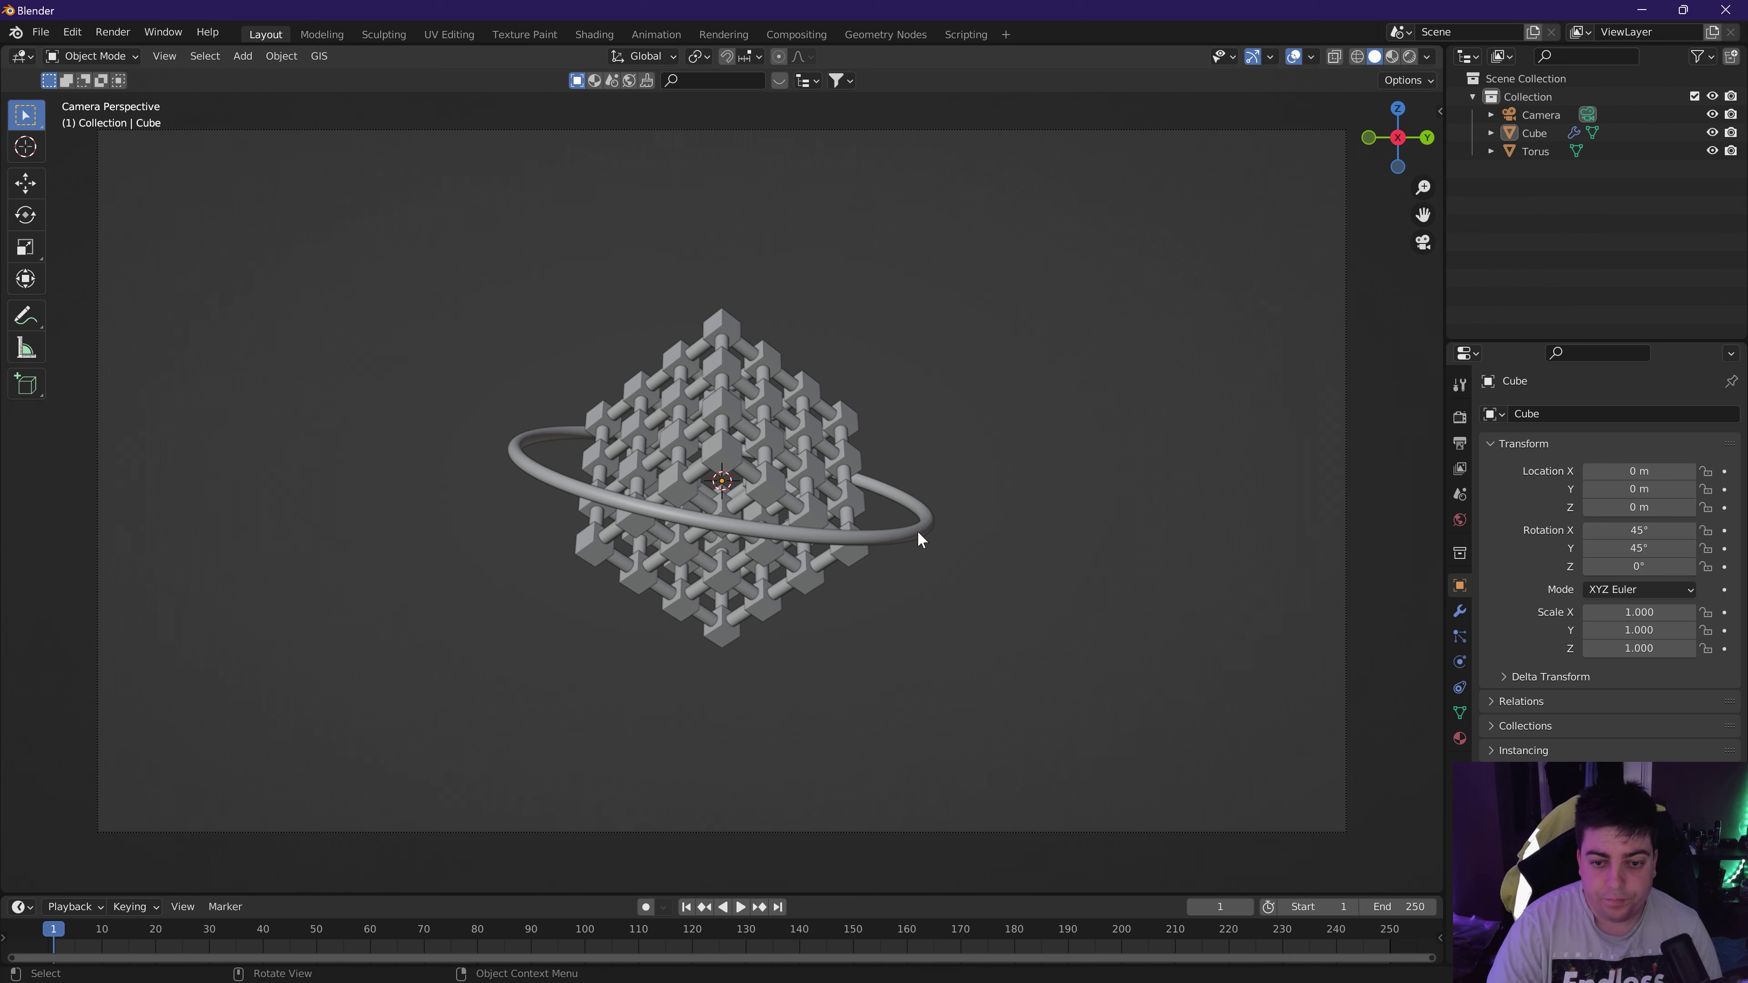
{"action": "left_click", "coordinate": [1410, 56]}
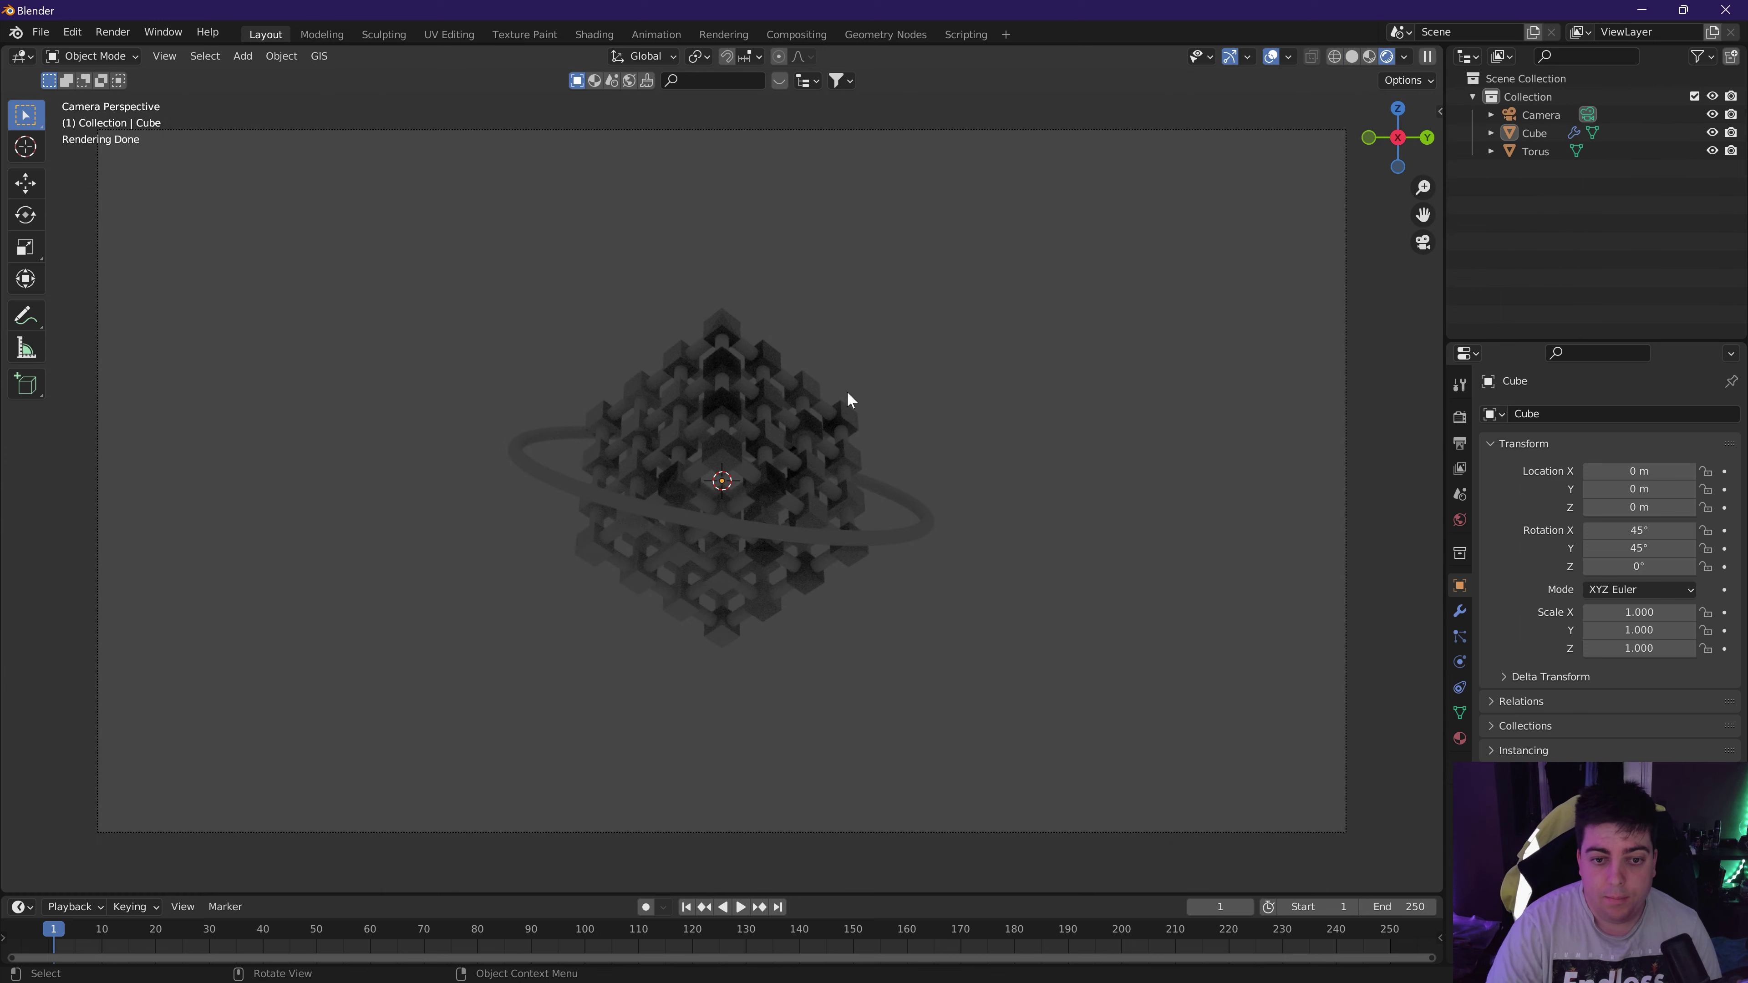
{"action": "left_click", "coordinate": [911, 539]}
Set the World background colour to black.
{"action": "left_click", "coordinate": [1460, 520]}
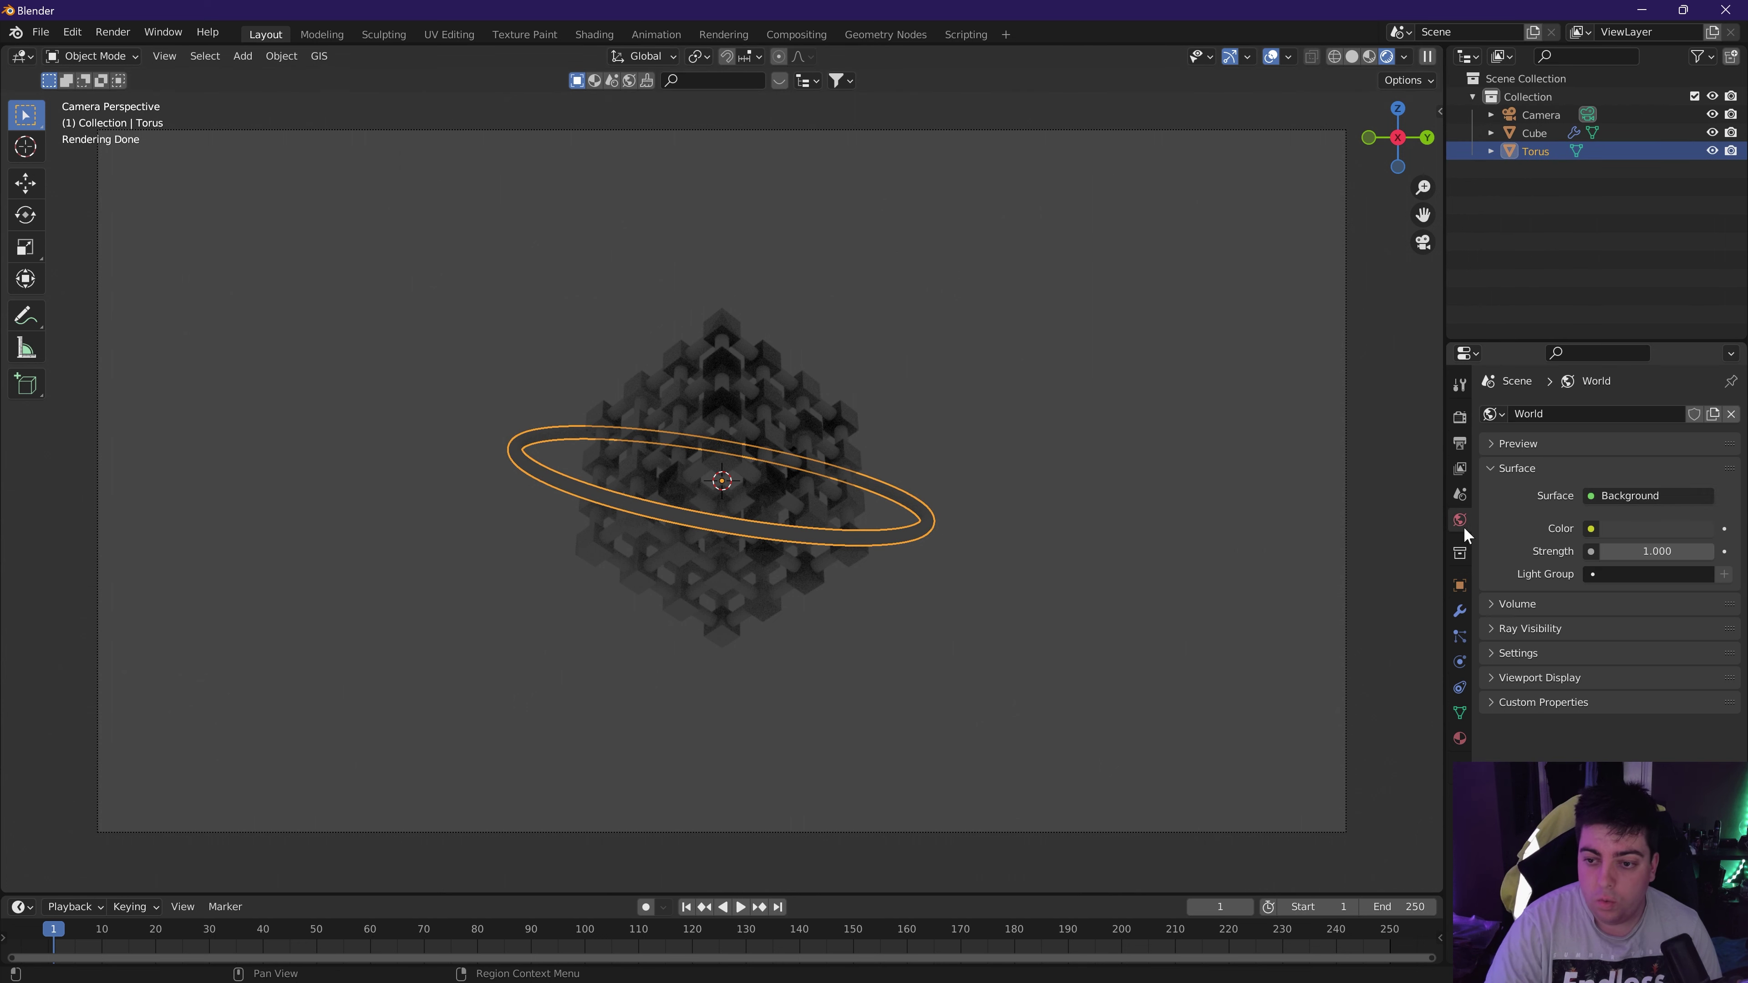
{"action": "left_click", "coordinate": [1676, 527]}
{"action": "left_click_drag", "start_coordinate": [1666, 483], "coordinate": [1556, 482]}
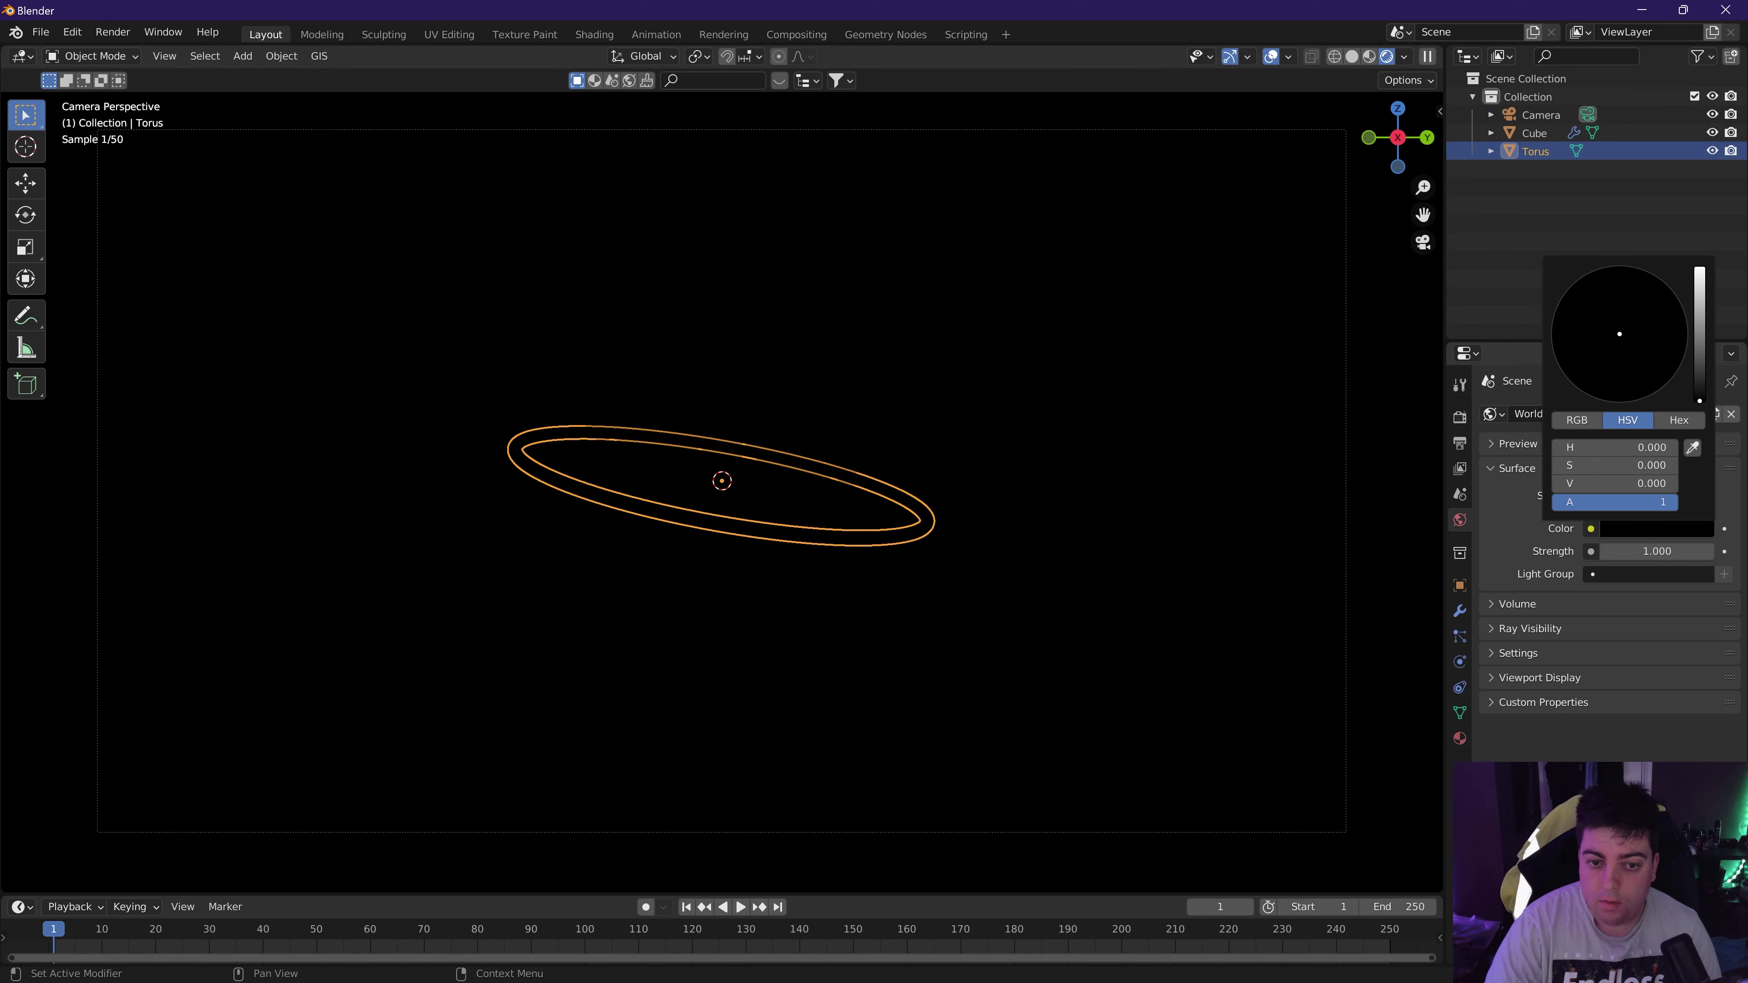
Reselect the torus and split the 3D viewport into two side-by-side areas.
{"action": "left_click", "coordinate": [1304, 582]}
{"action": "left_click", "coordinate": [880, 539]}
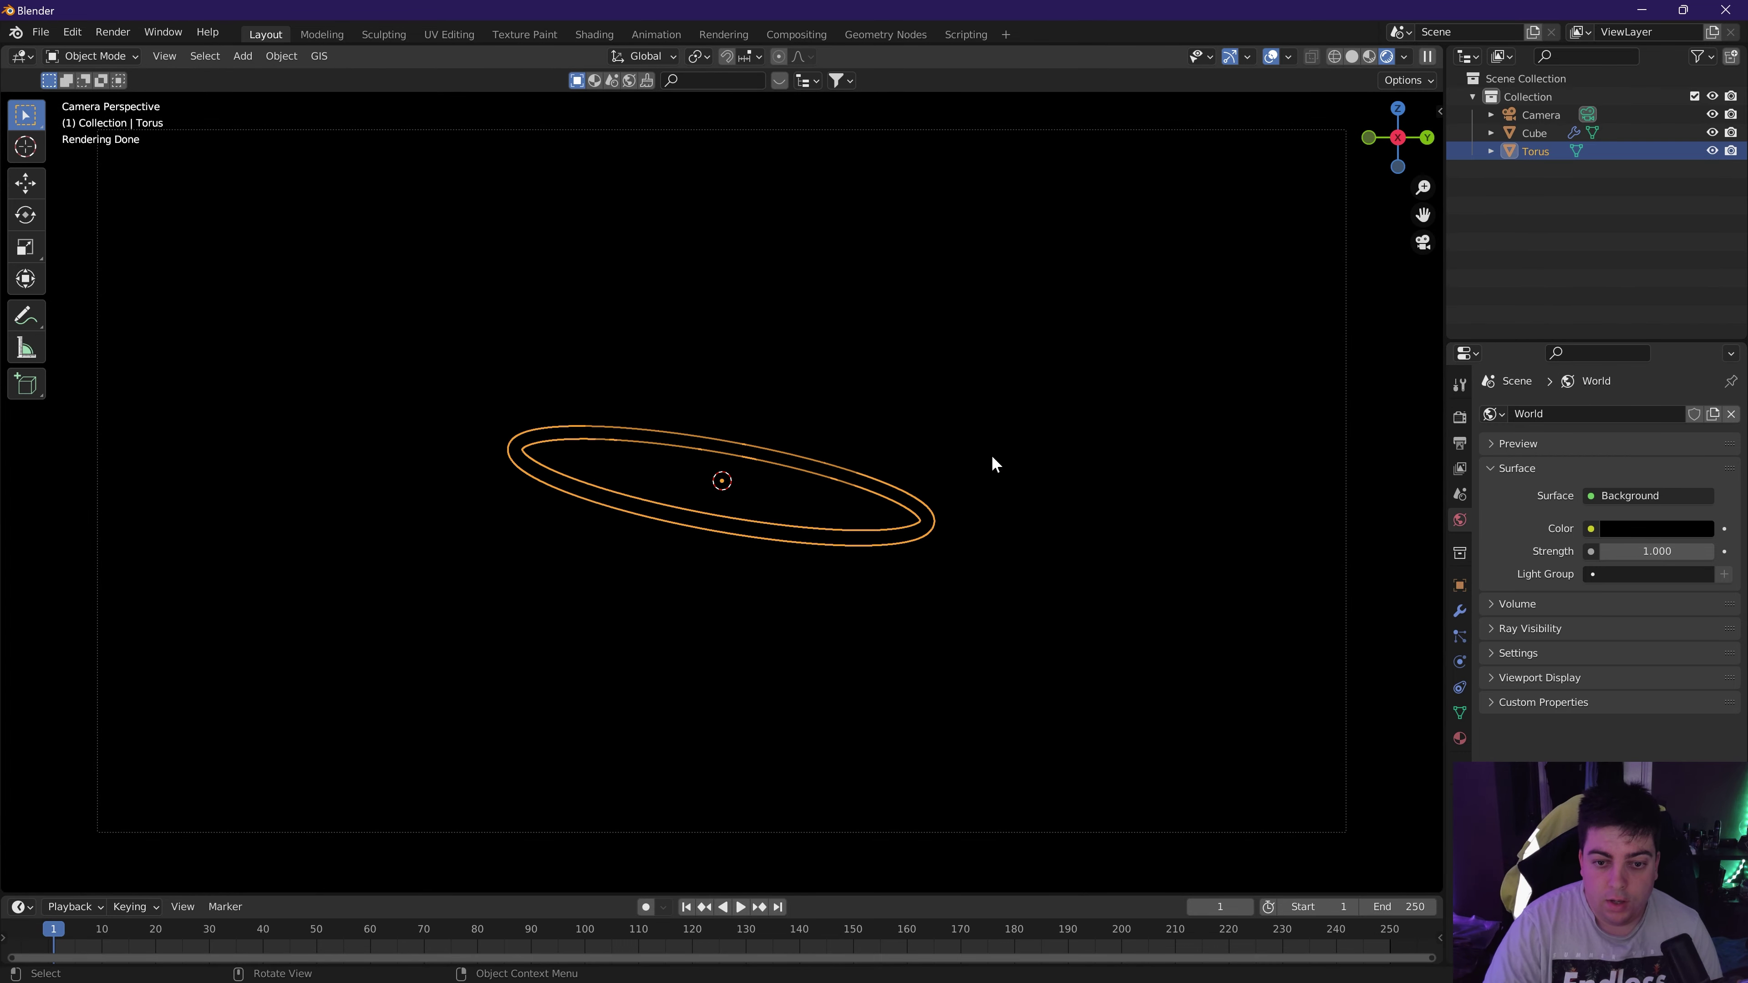
{"action": "left_click_drag", "start_coordinate": [1441, 46], "coordinate": [738, 110]}
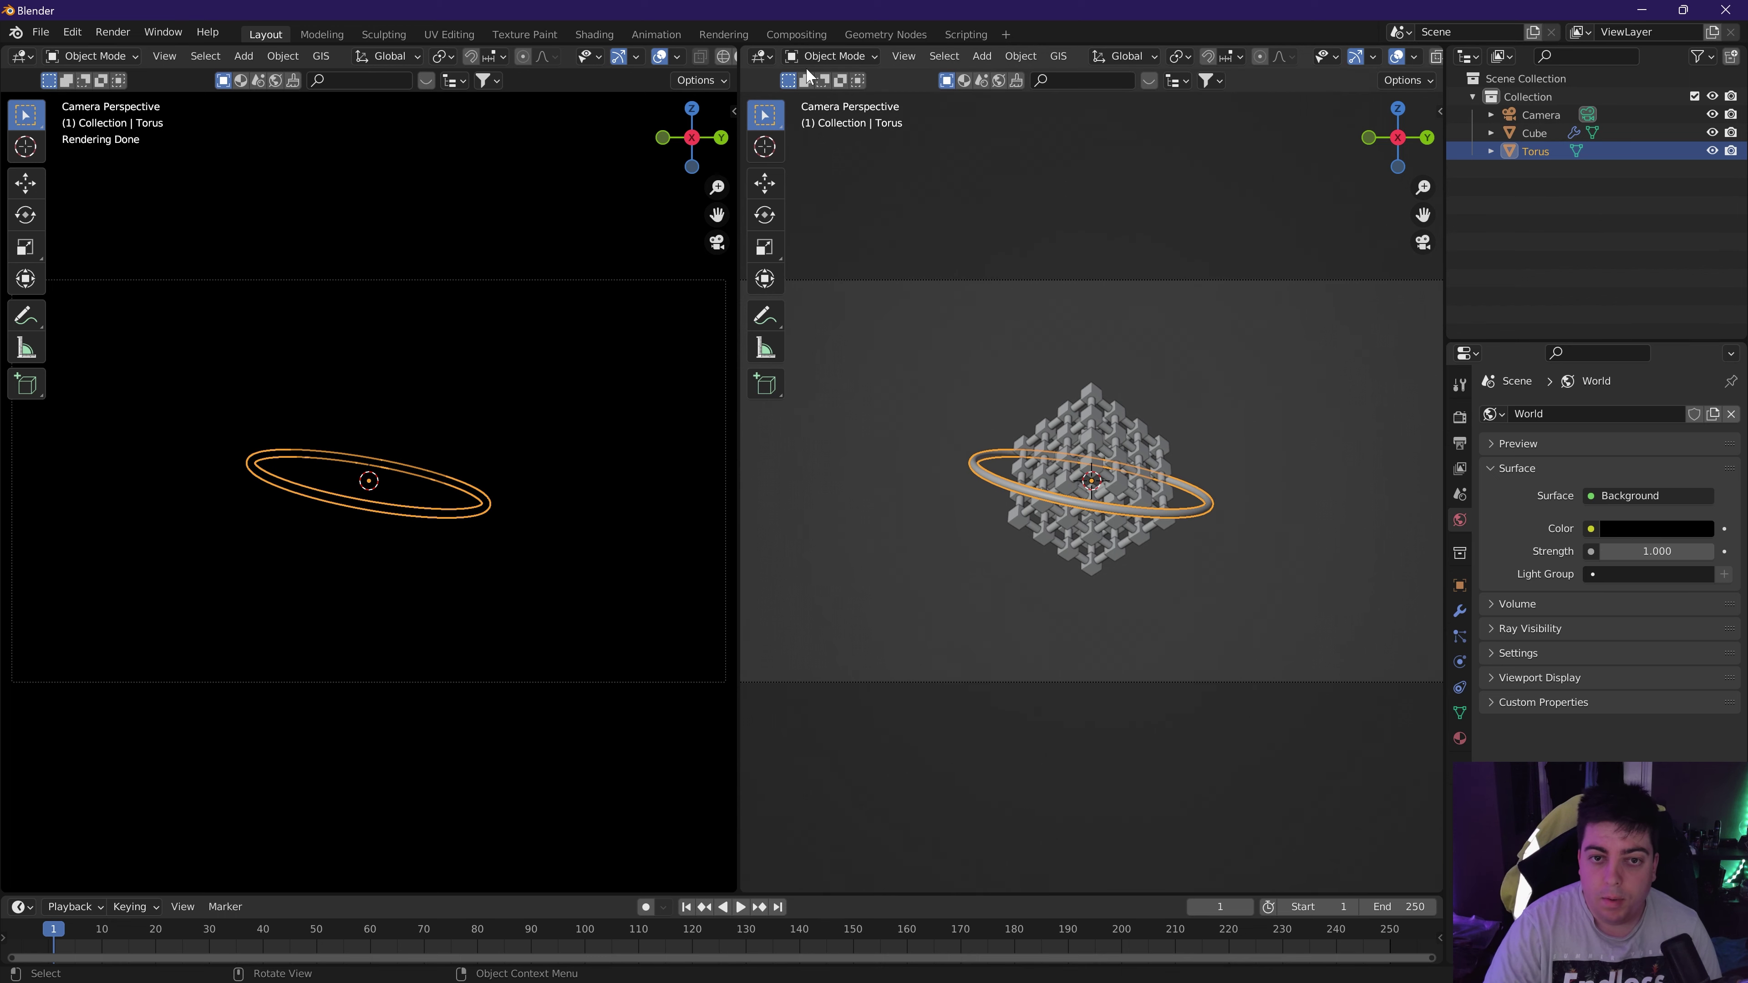
Switch the right area to the Shader Editor and create a new material, Material.001, for the torus.
{"action": "left_click", "coordinate": [761, 57]}
{"action": "left_click", "coordinate": [786, 232]}
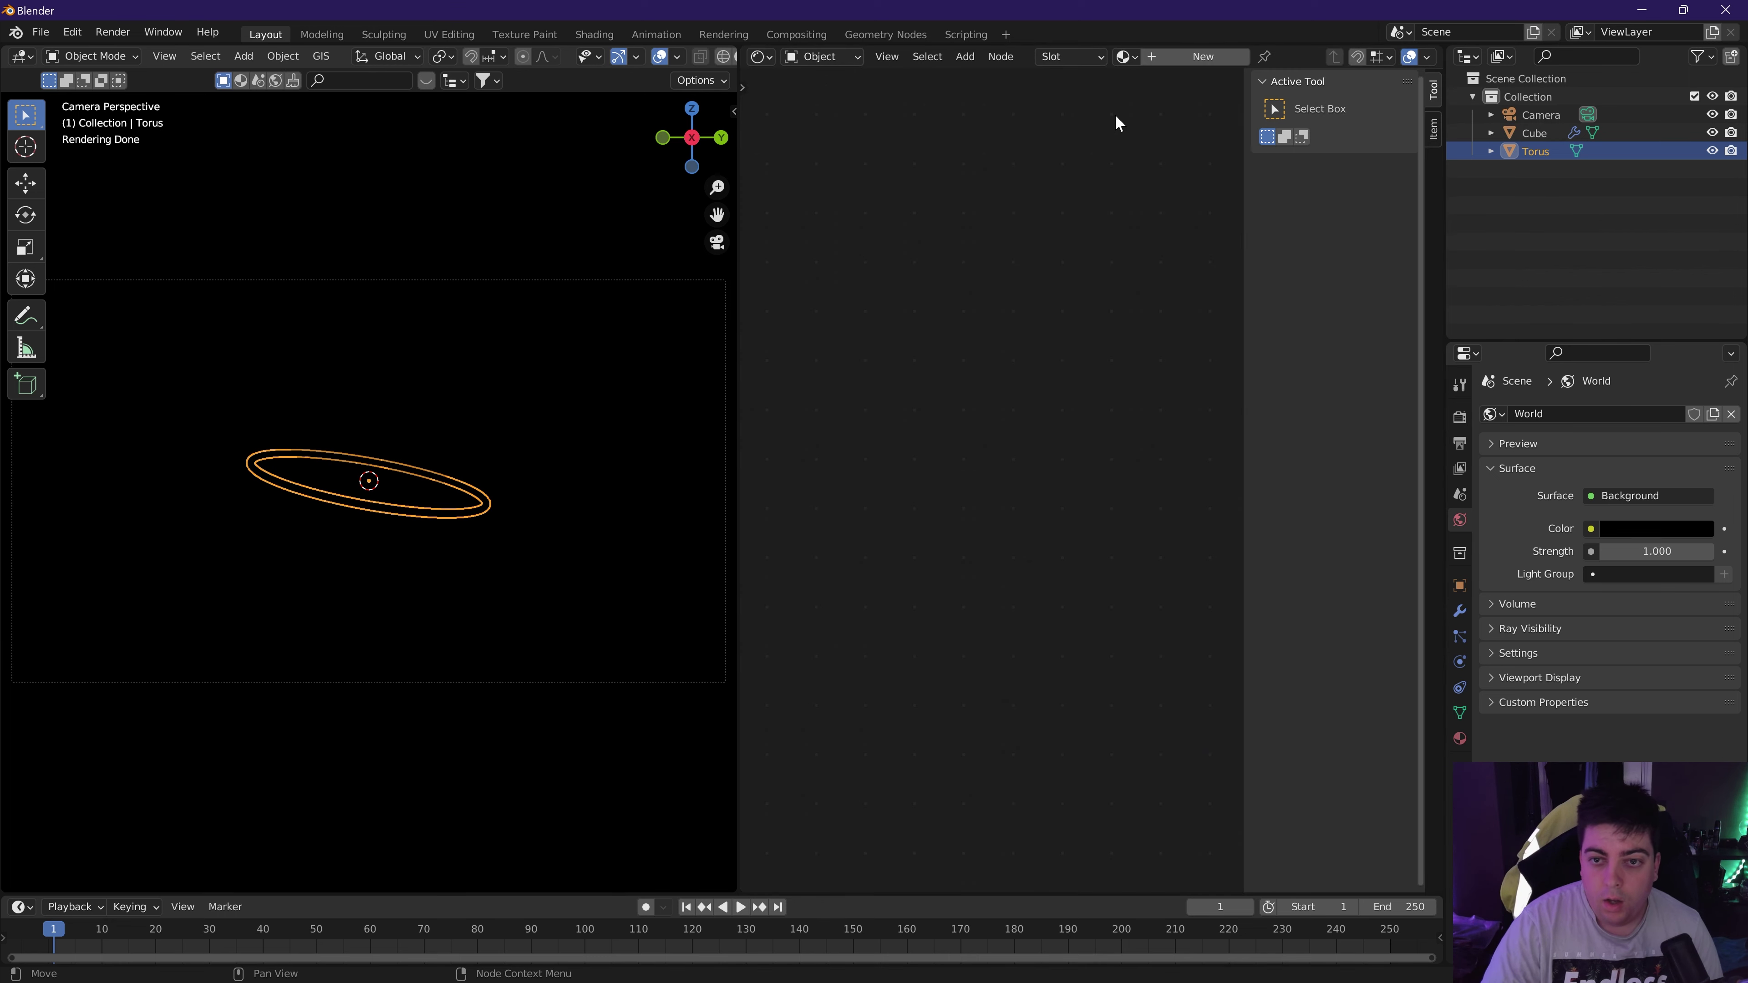
{"action": "left_click", "coordinate": [1175, 62]}
{"action": "scroll", "coordinate": [1002, 378], "scroll_direction": "up", "scroll_amount": 3}
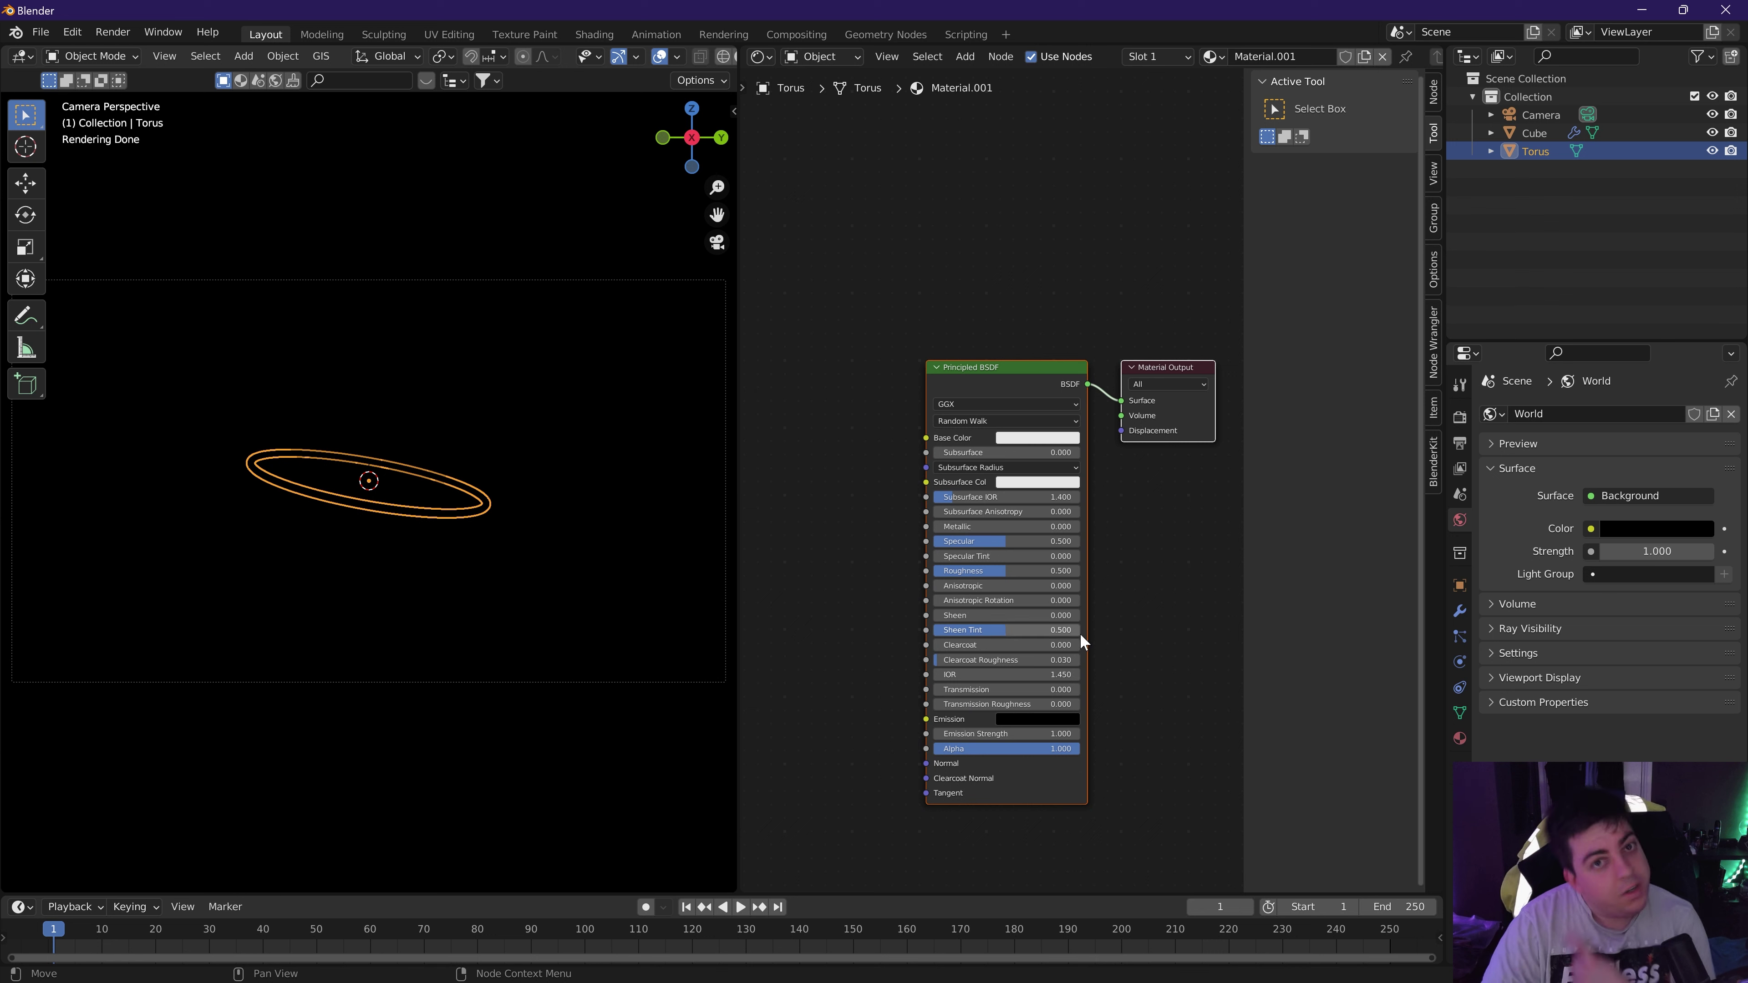
Set the material's emission colour to white and its emission strength to 32.1.
{"action": "left_click", "coordinate": [1040, 720]}
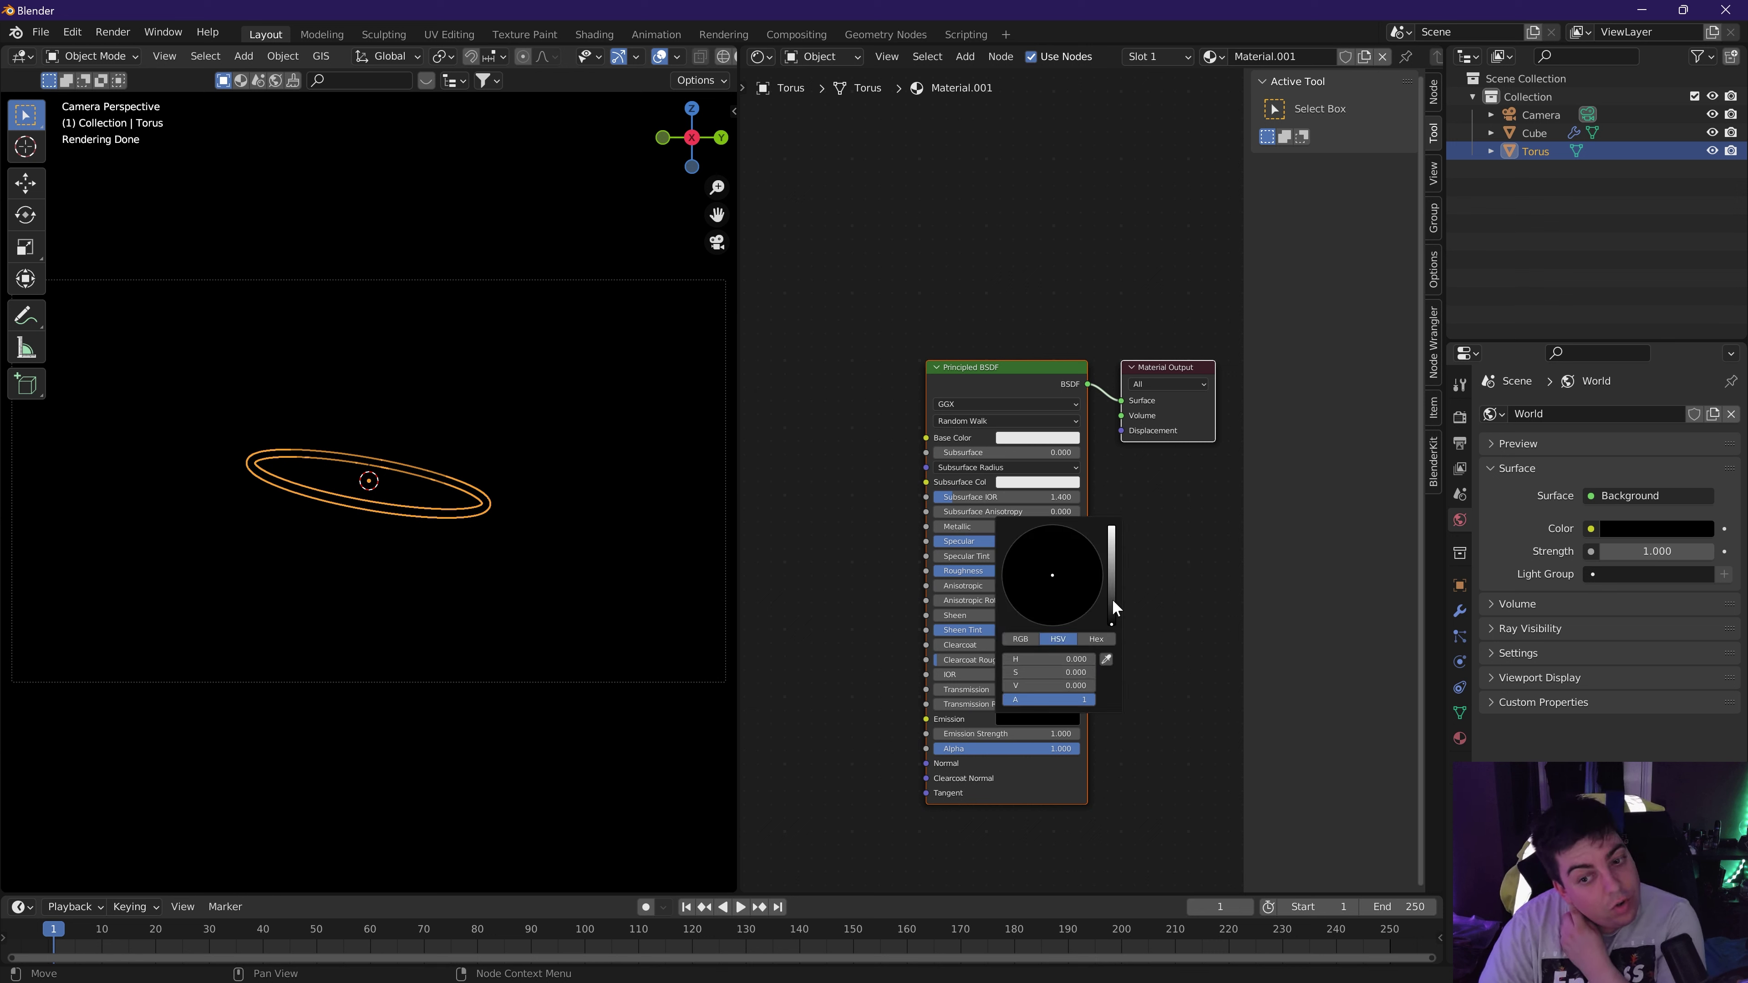
{"action": "left_click_drag", "start_coordinate": [1112, 598], "coordinate": [1112, 526]}
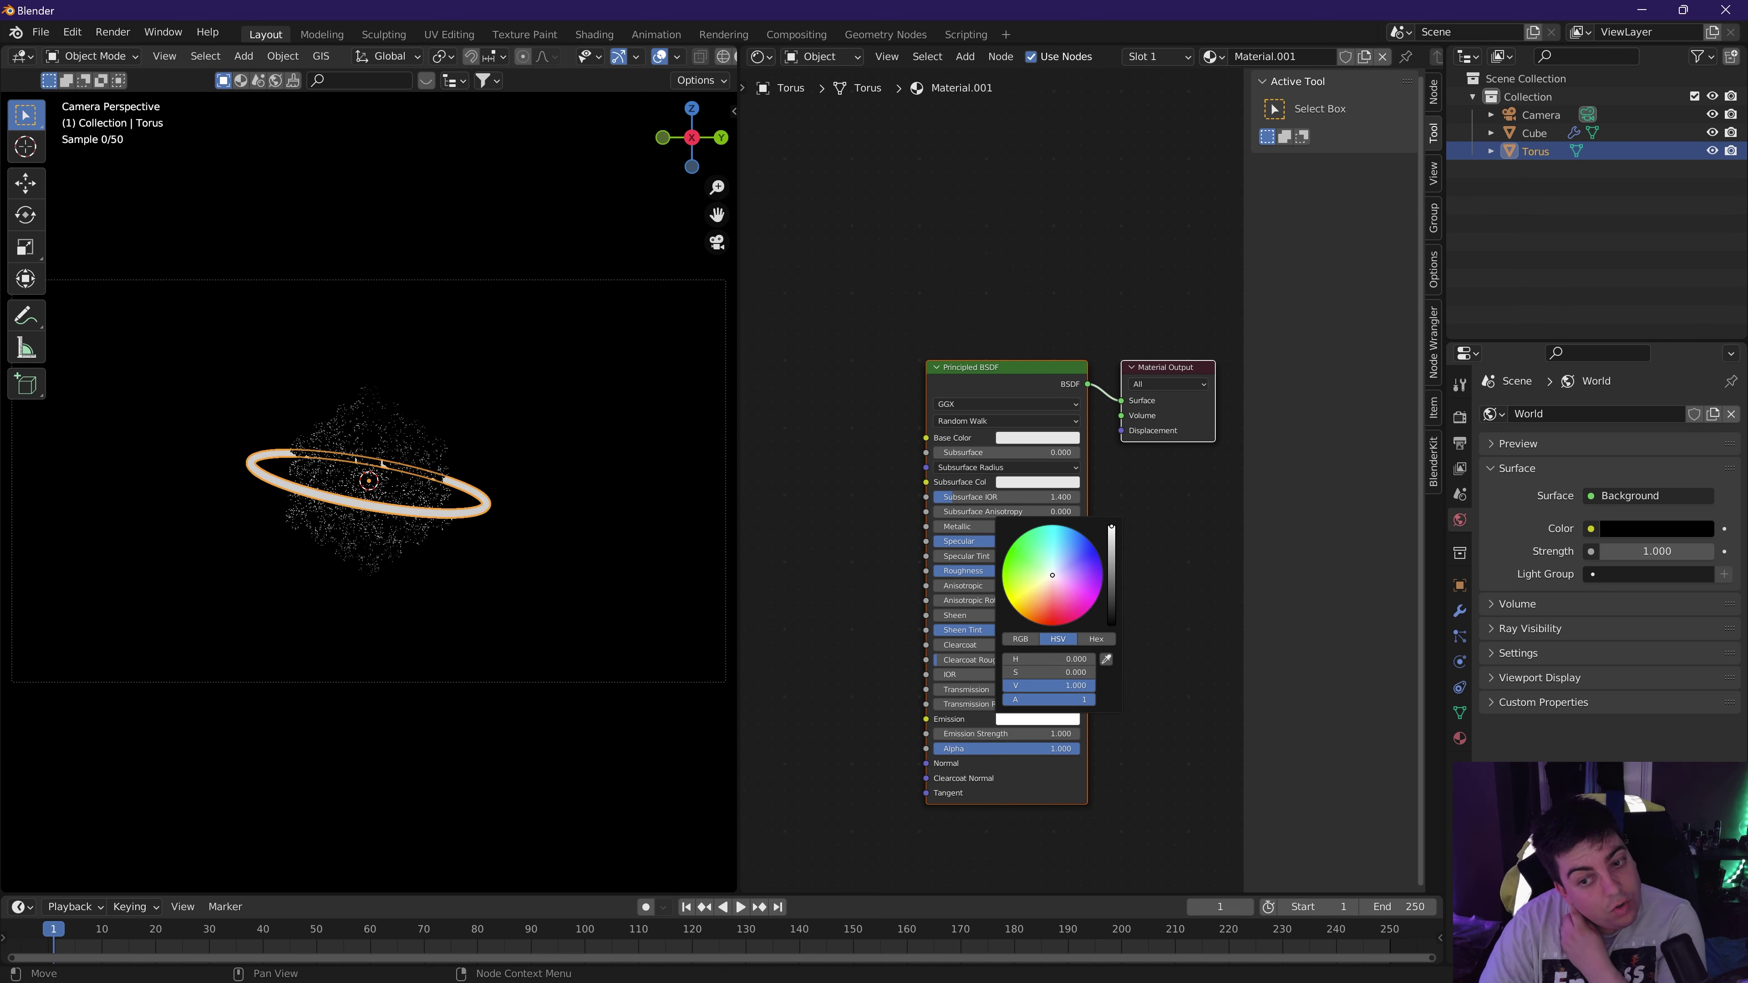
{"action": "left_click", "coordinate": [1043, 738]}
{"action": "type", "text": "32.1"}
{"action": "key", "text": "Return"}
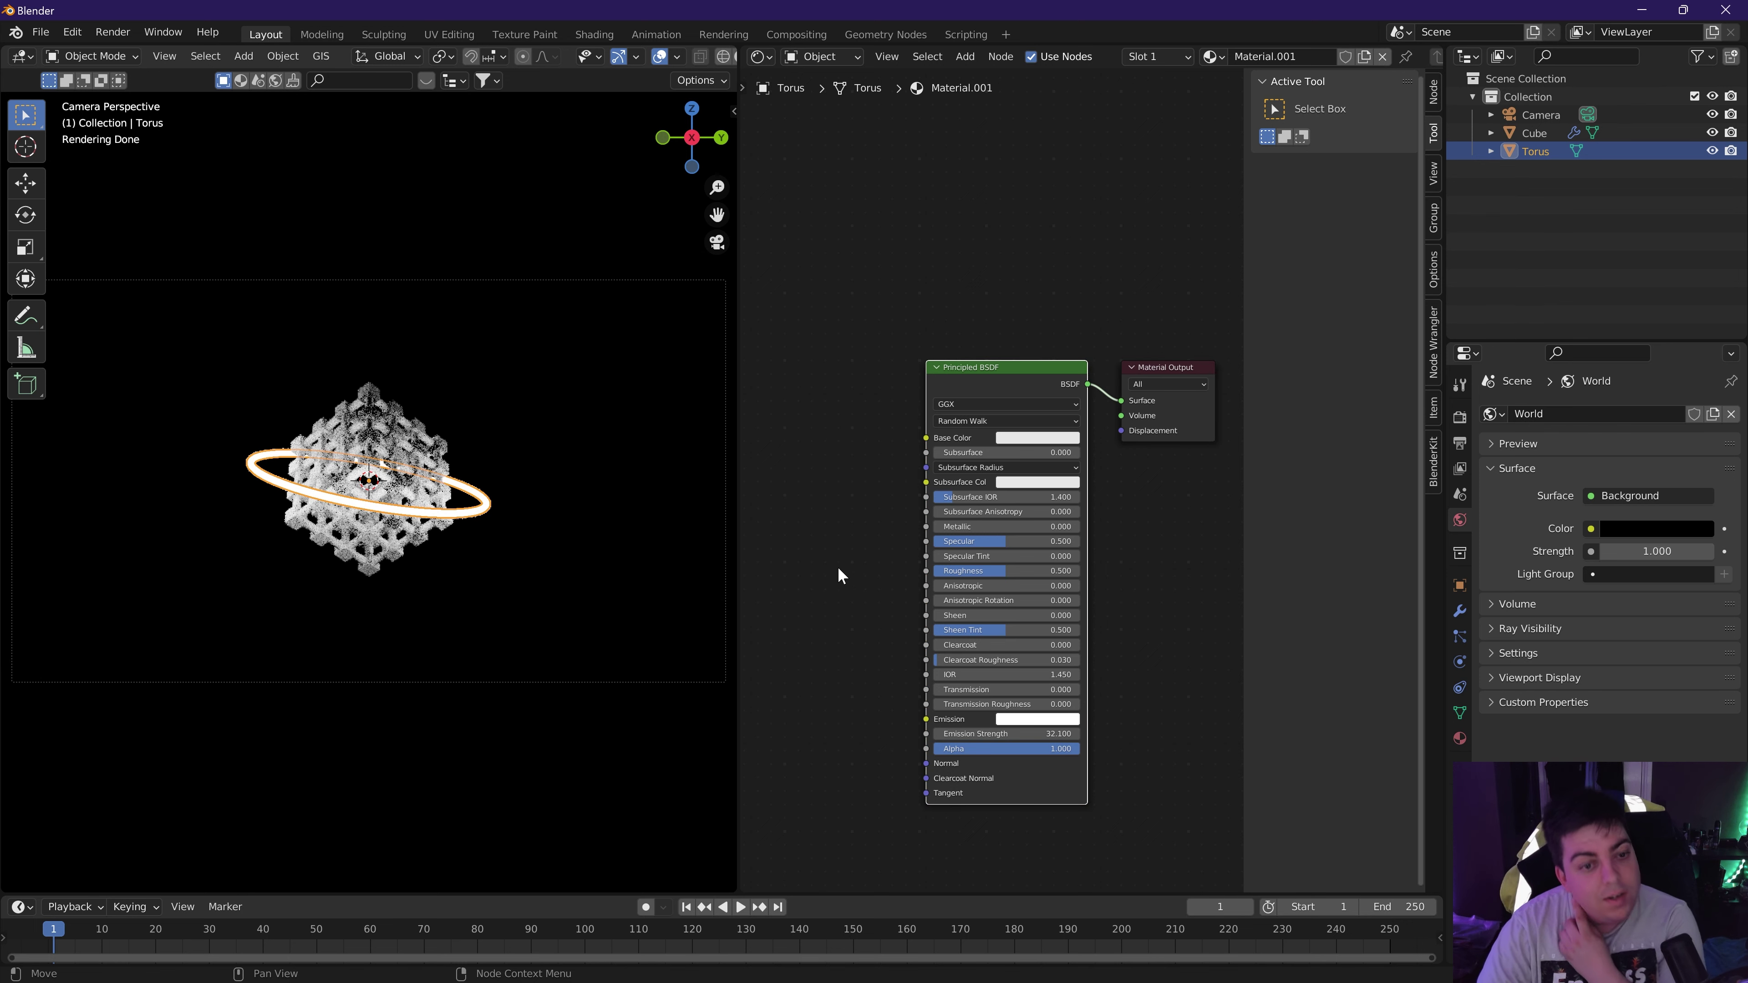
{"action": "mouse_move", "coordinate": [984, 978]}
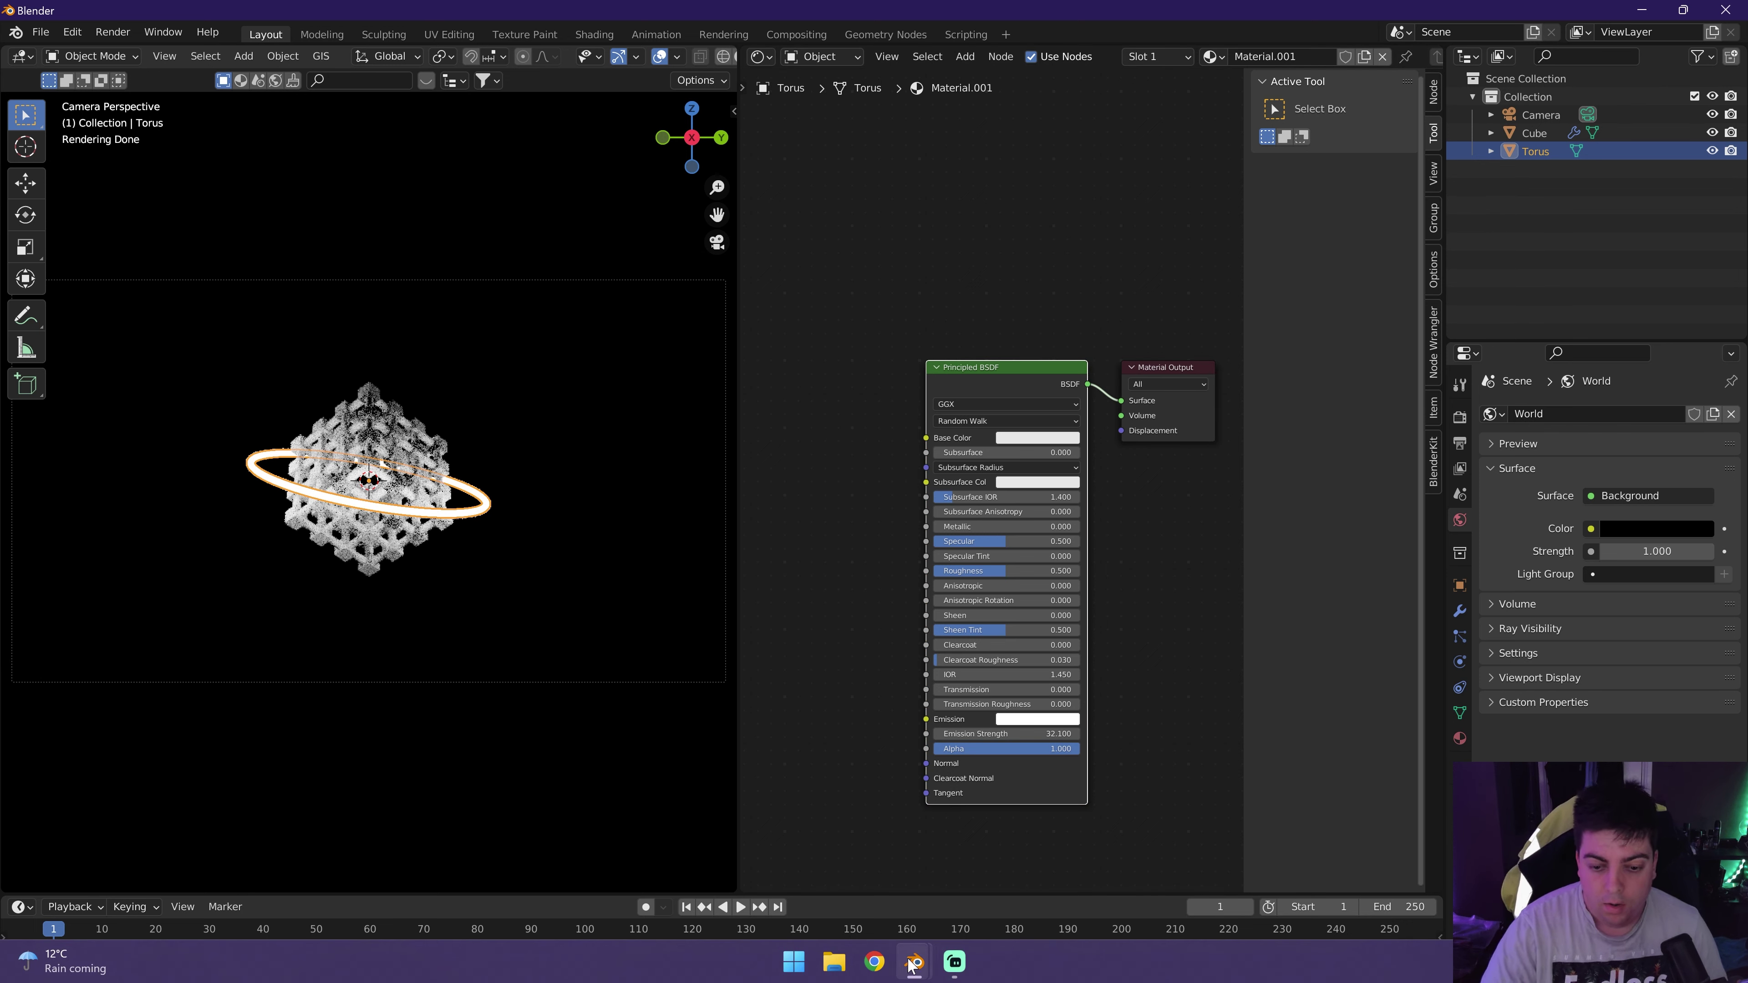
Save the project as TutorialTestThing.blend in the ArtTest folder.
{"action": "left_click", "coordinate": [40, 32]}
{"action": "left_click", "coordinate": [81, 169]}
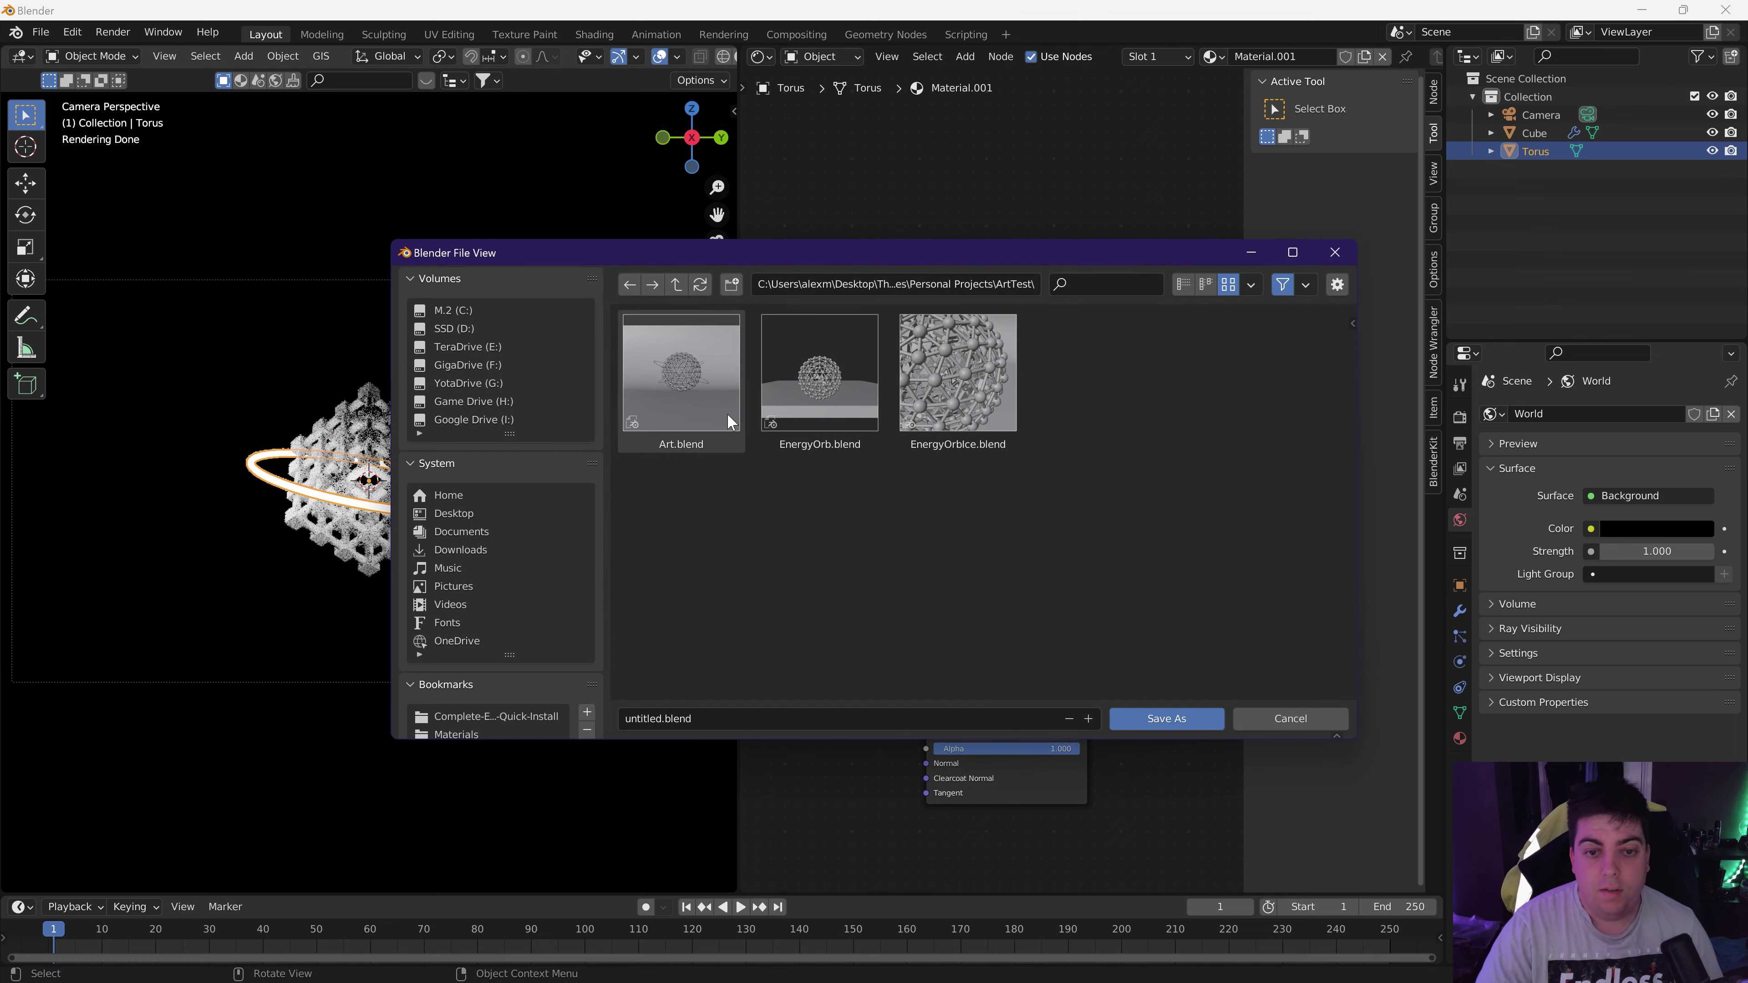
{"action": "left_click", "coordinate": [740, 719]}
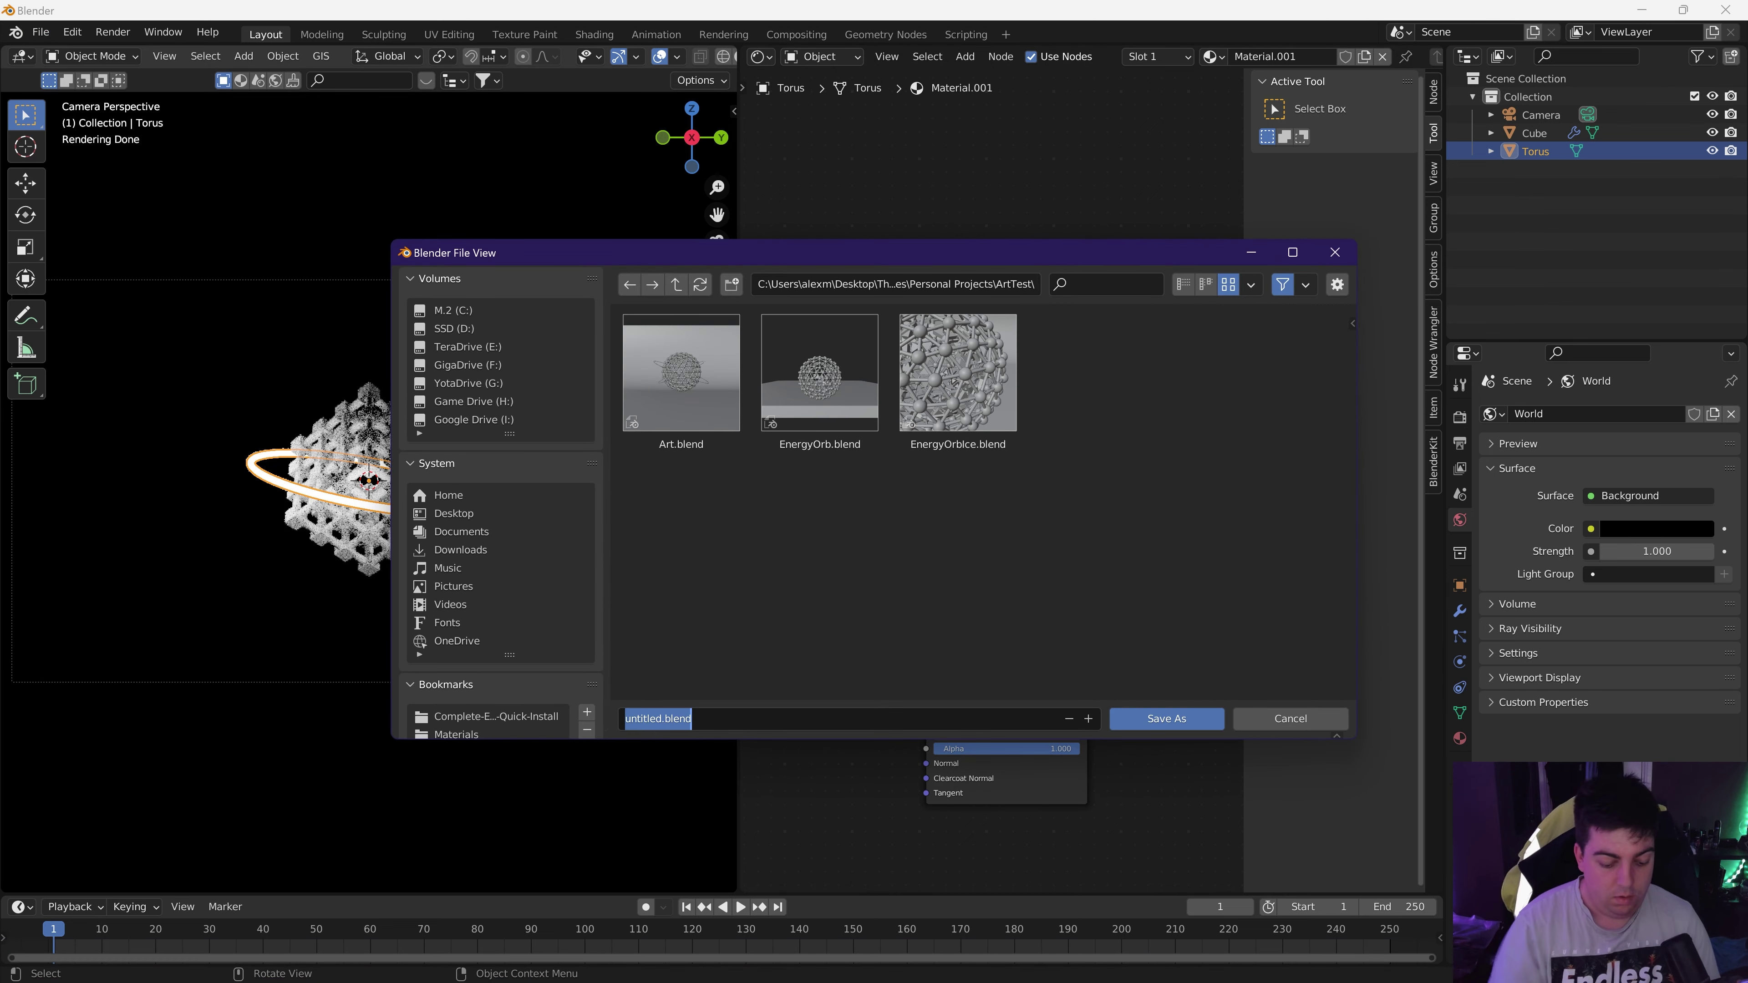
{"action": "type", "text": "TutorialTe"}
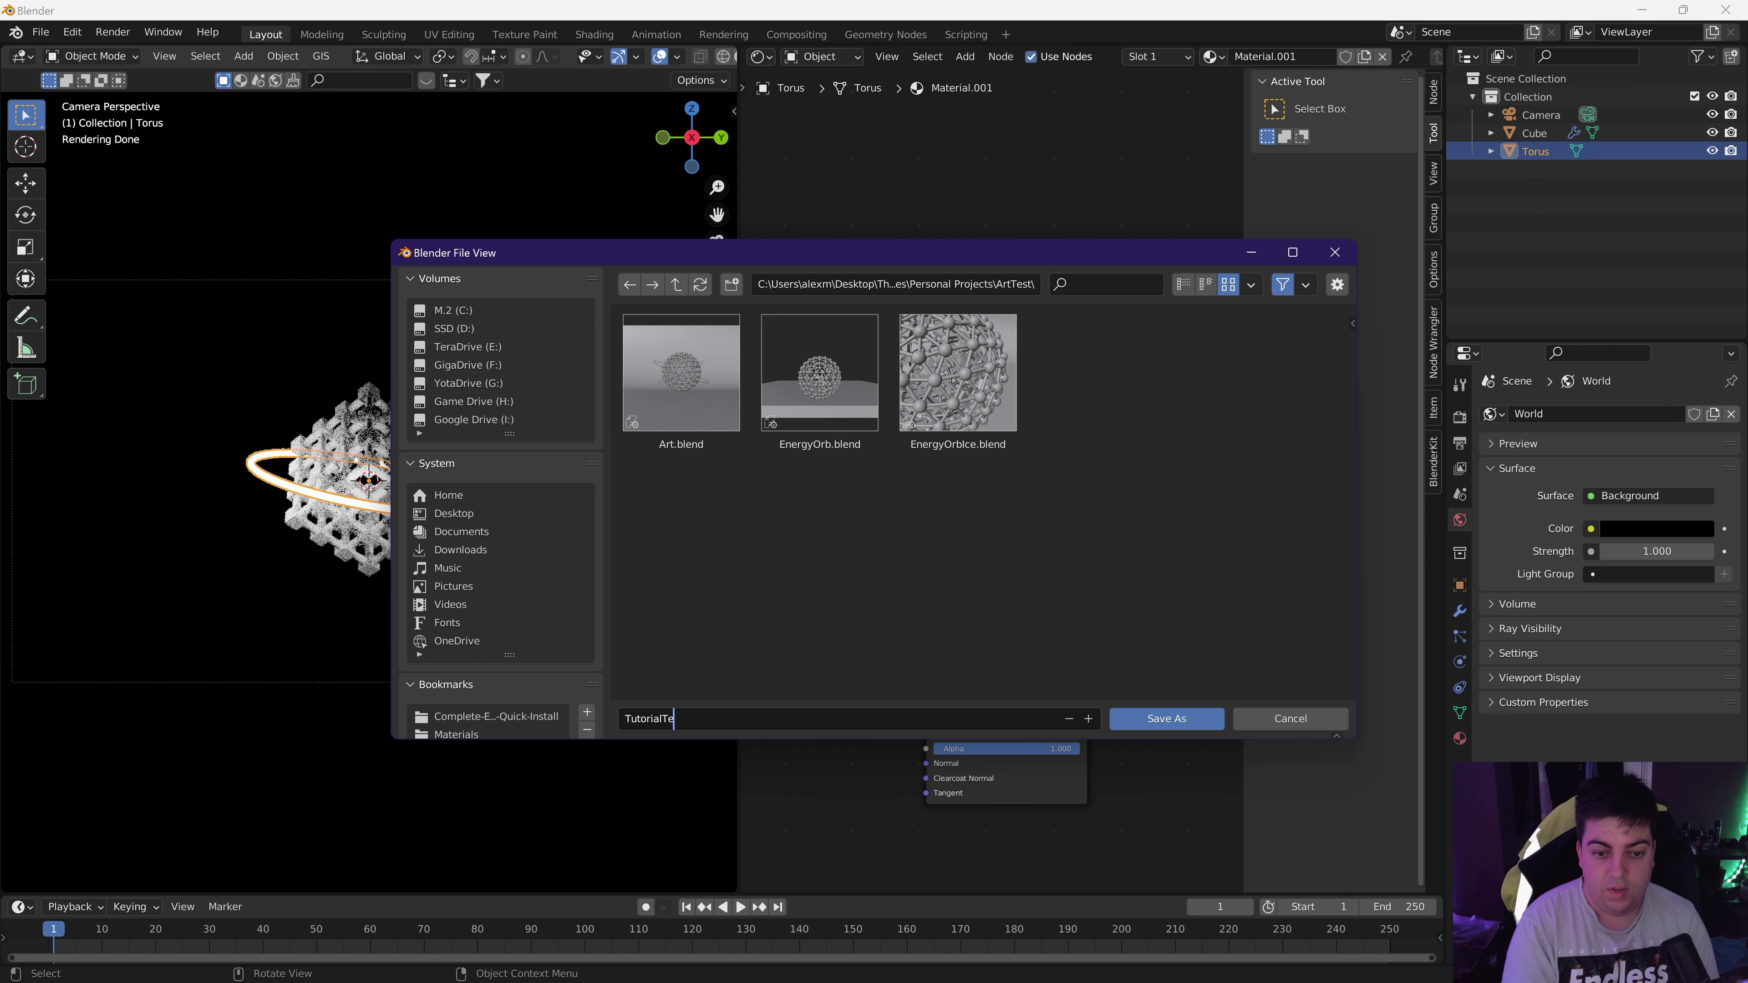
{"action": "type", "text": "stThing.blend"}
{"action": "key", "text": "Return"}
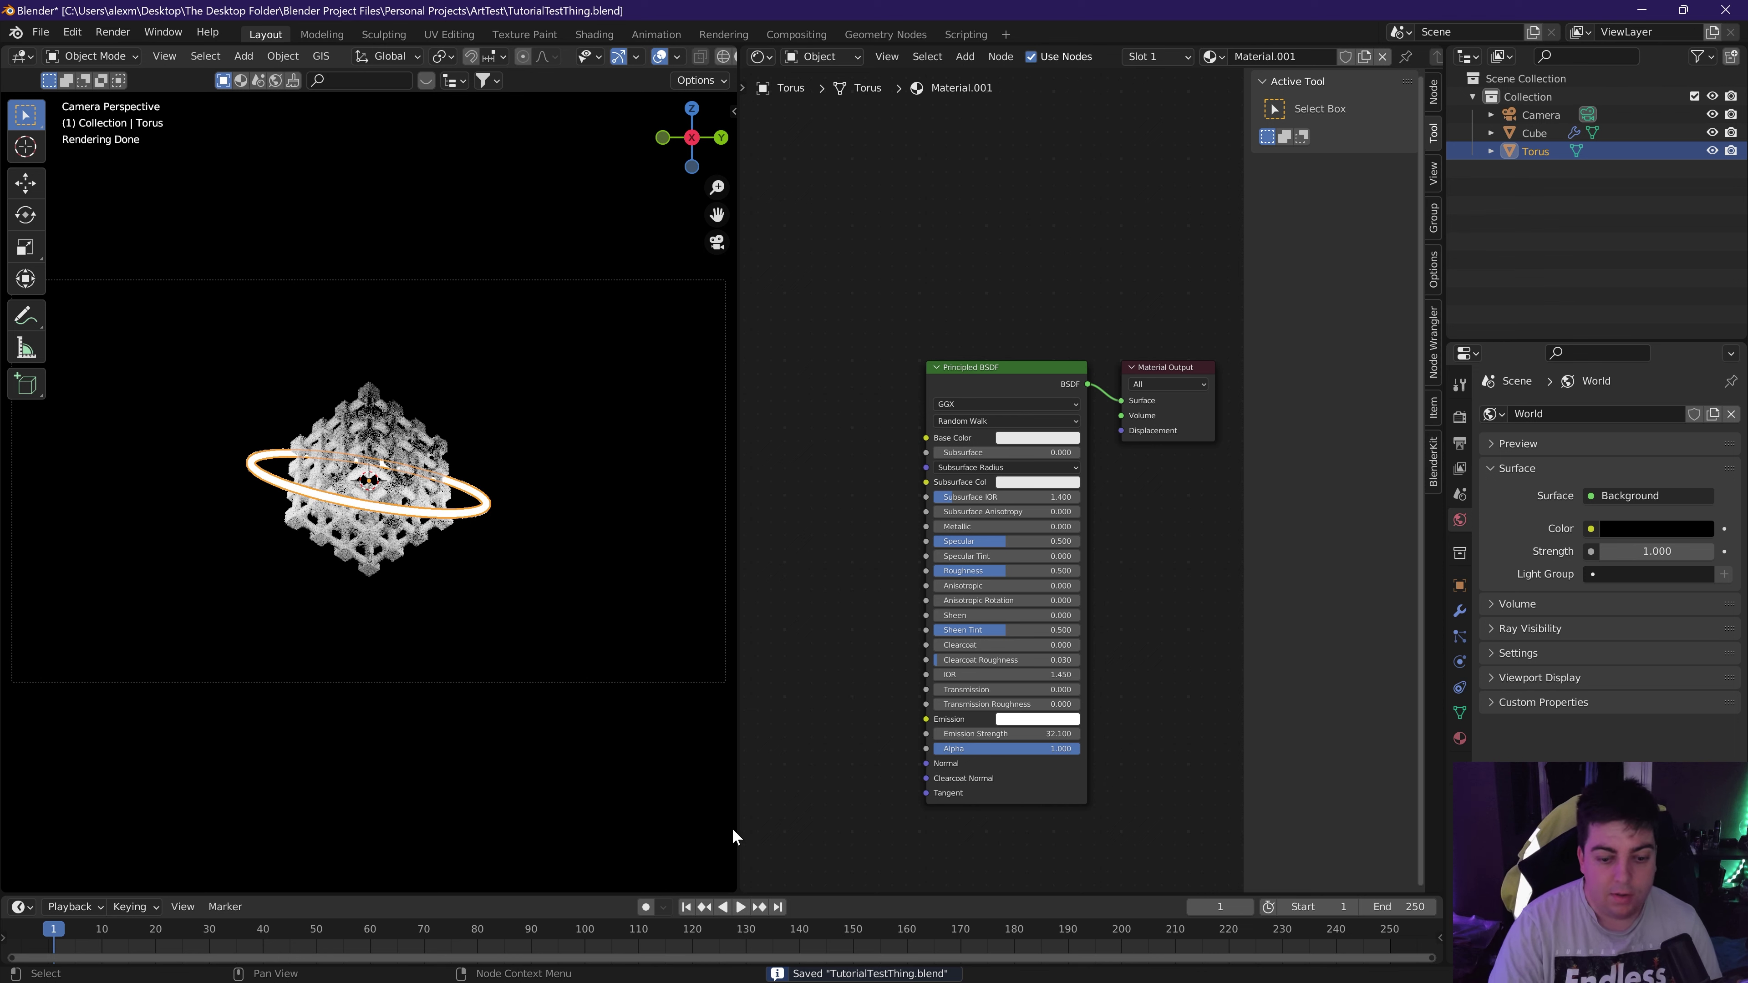
{"action": "mouse_move", "coordinate": [851, 981]}
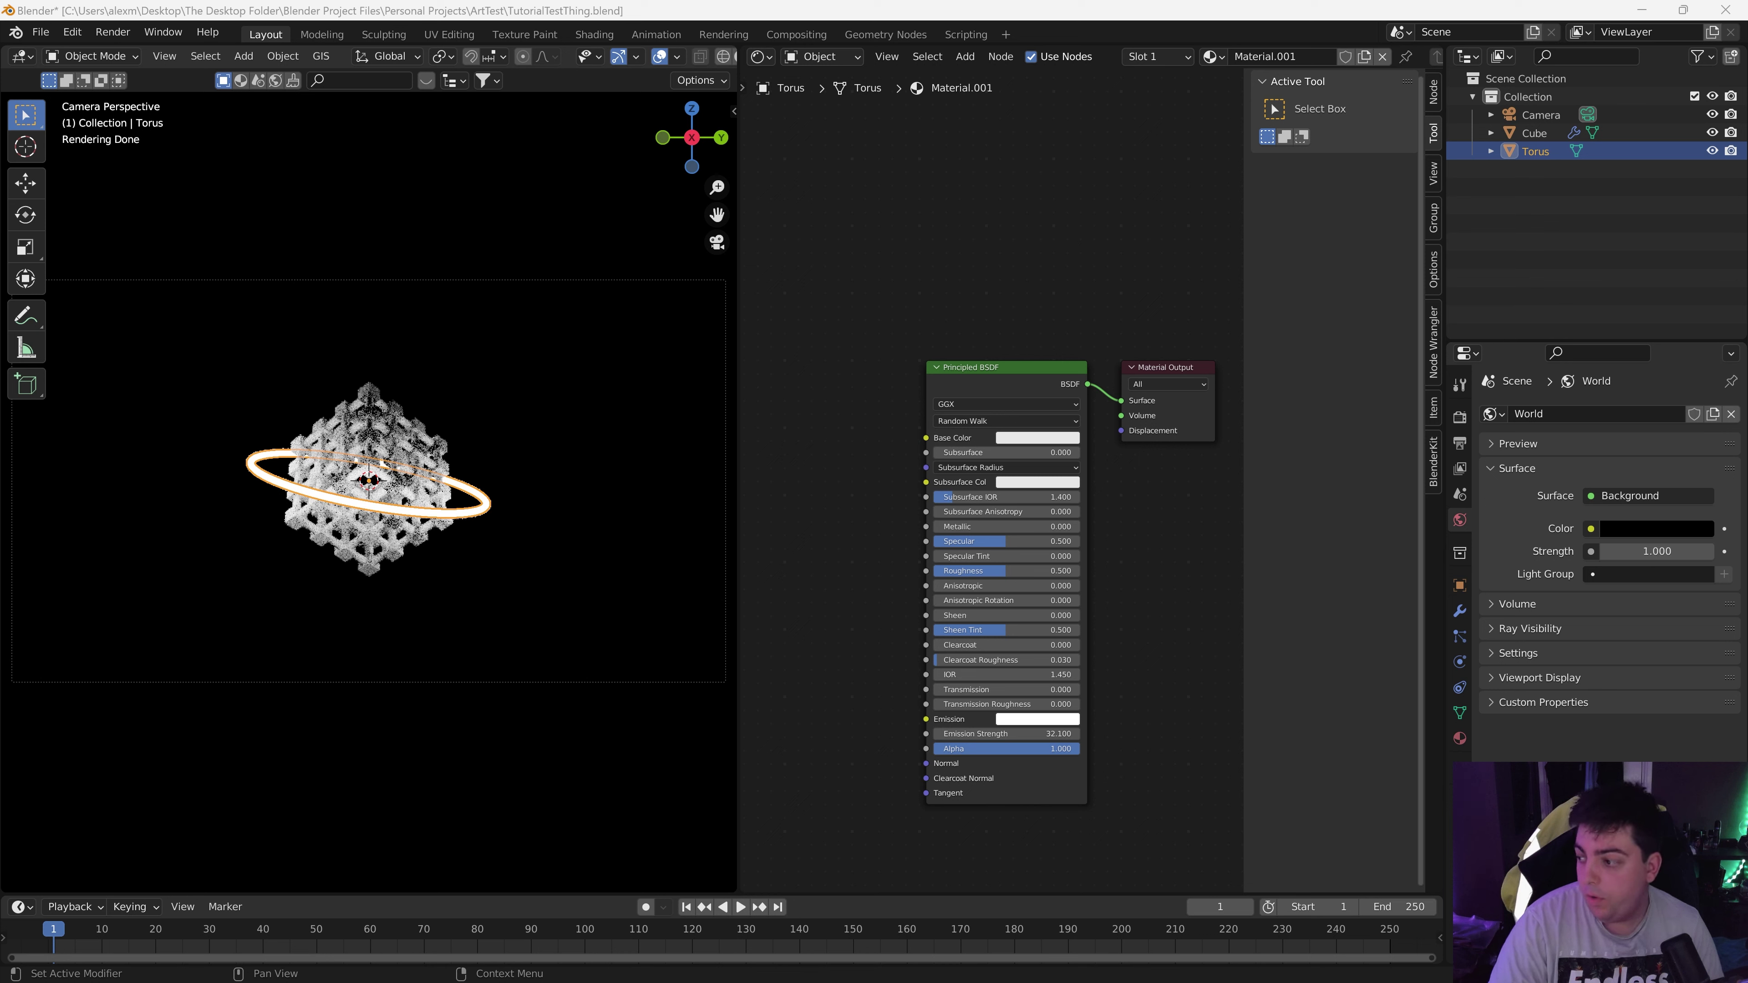
Lower the torus material's Subsurface IOR and zero its Specular, Sheen Tint and Clearcoat Roughness.
{"action": "left_click_drag", "start_coordinate": [1060, 497], "coordinate": [933, 570]}
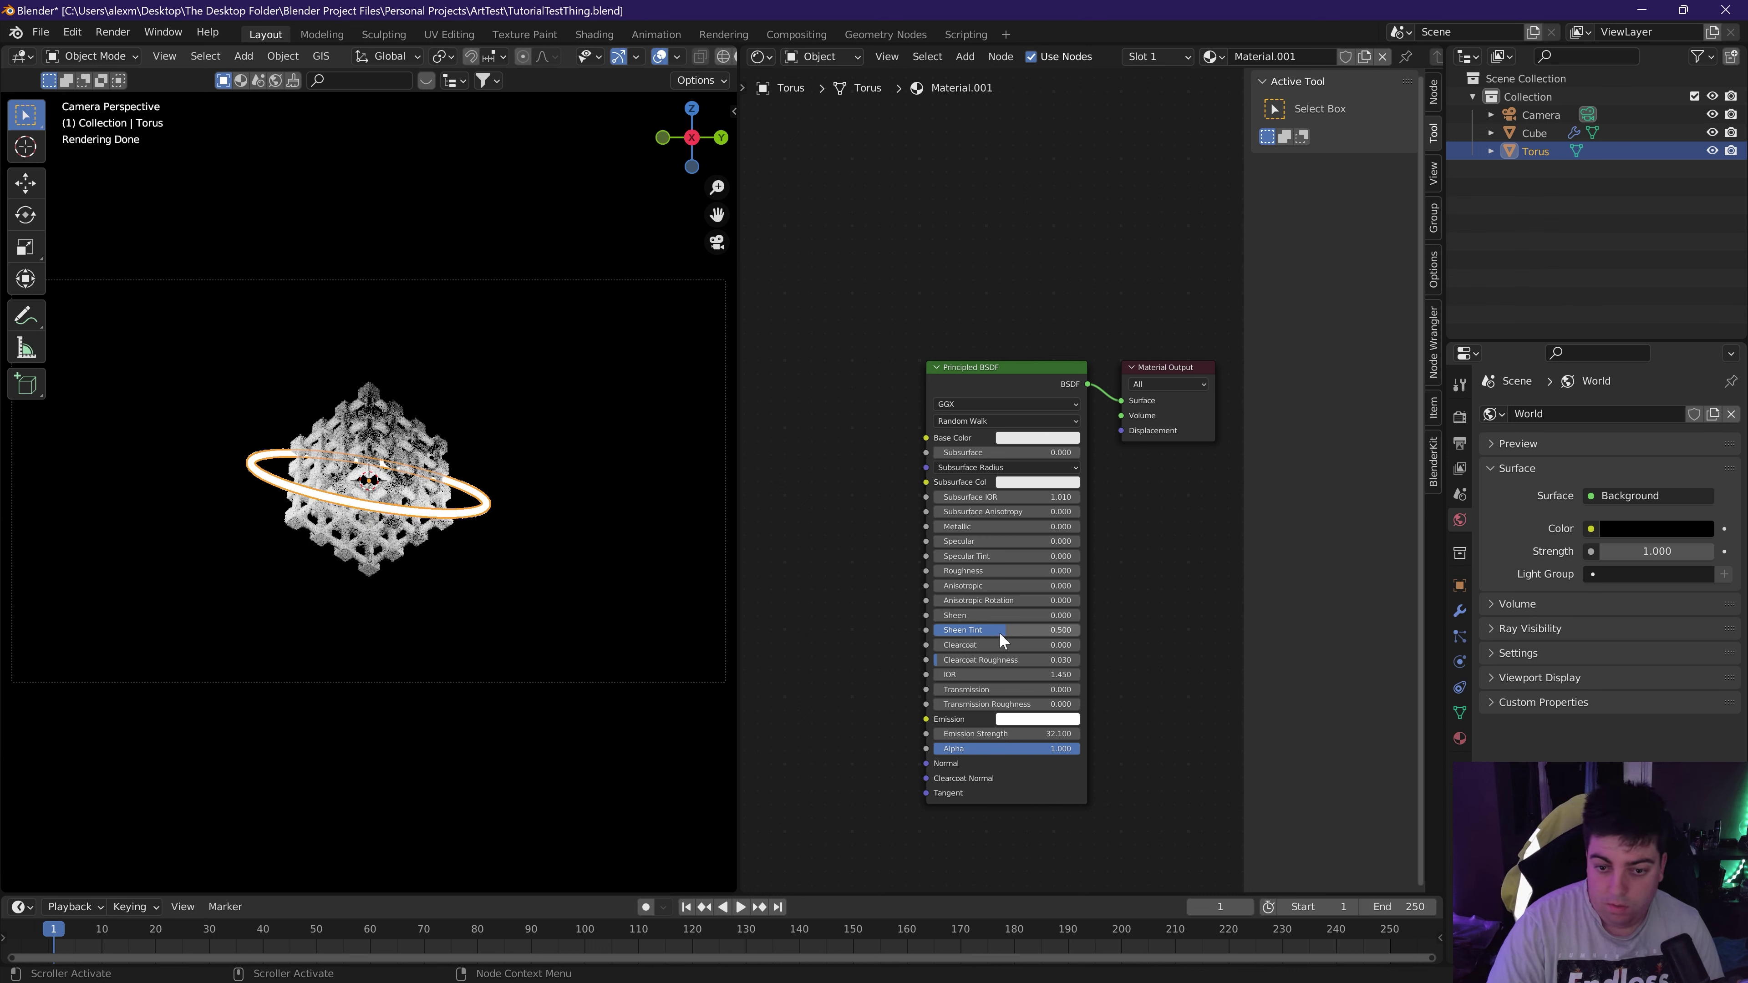
{"action": "left_click_drag", "start_coordinate": [1005, 630], "coordinate": [933, 659]}
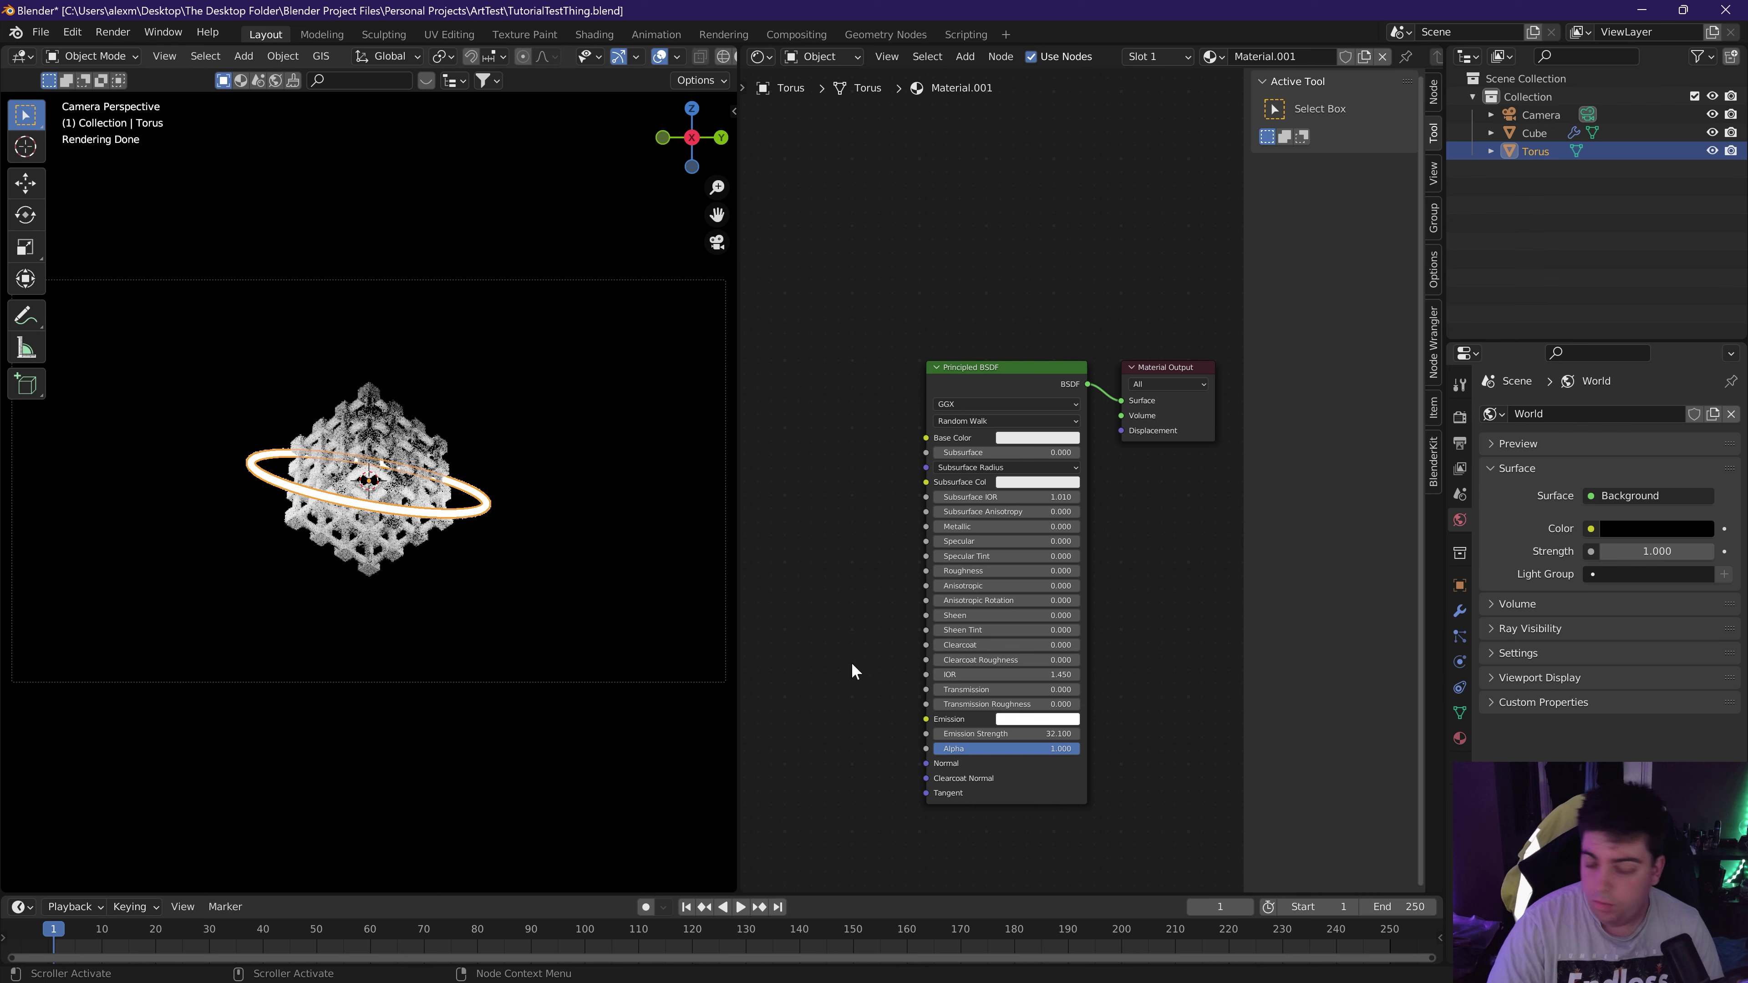
{"action": "middle_click_drag", "start_coordinate": [788, 693], "coordinate": [936, 665]}
Add a ColorRamp node to the torus material.
{"action": "key", "text": "shift+a"}
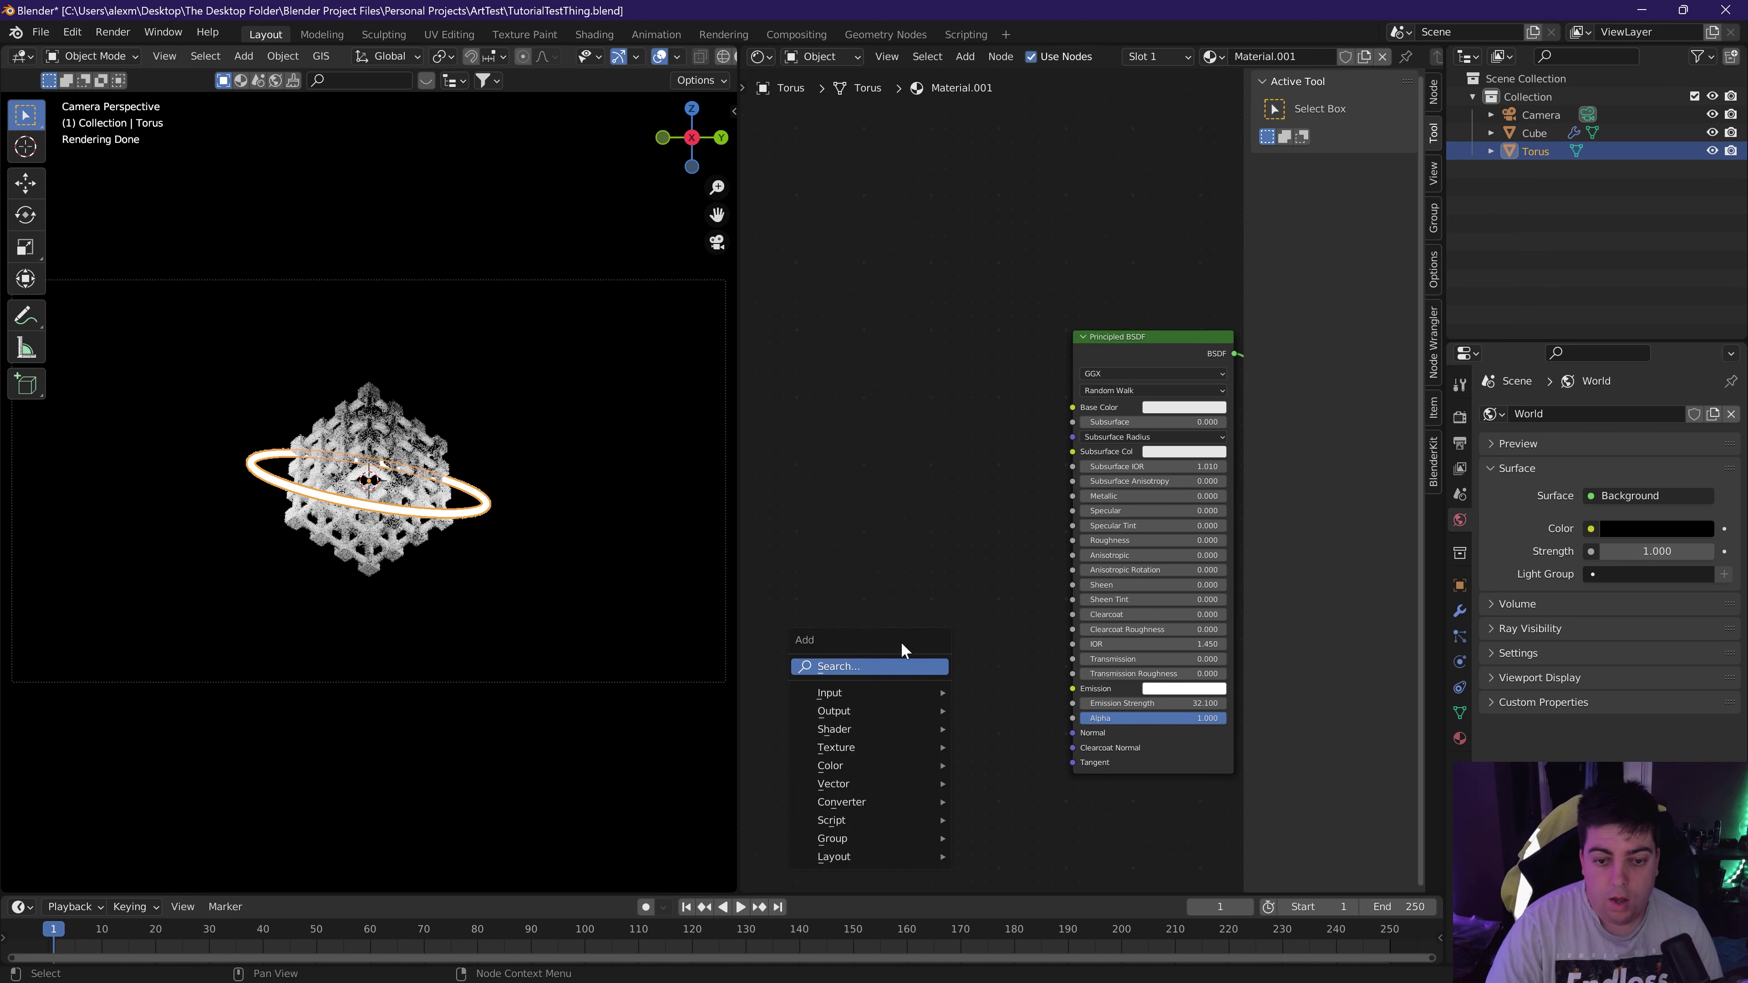
{"action": "left_click", "coordinate": [901, 662]}
{"action": "type", "text": "color ramp"}
{"action": "key", "text": "Return"}
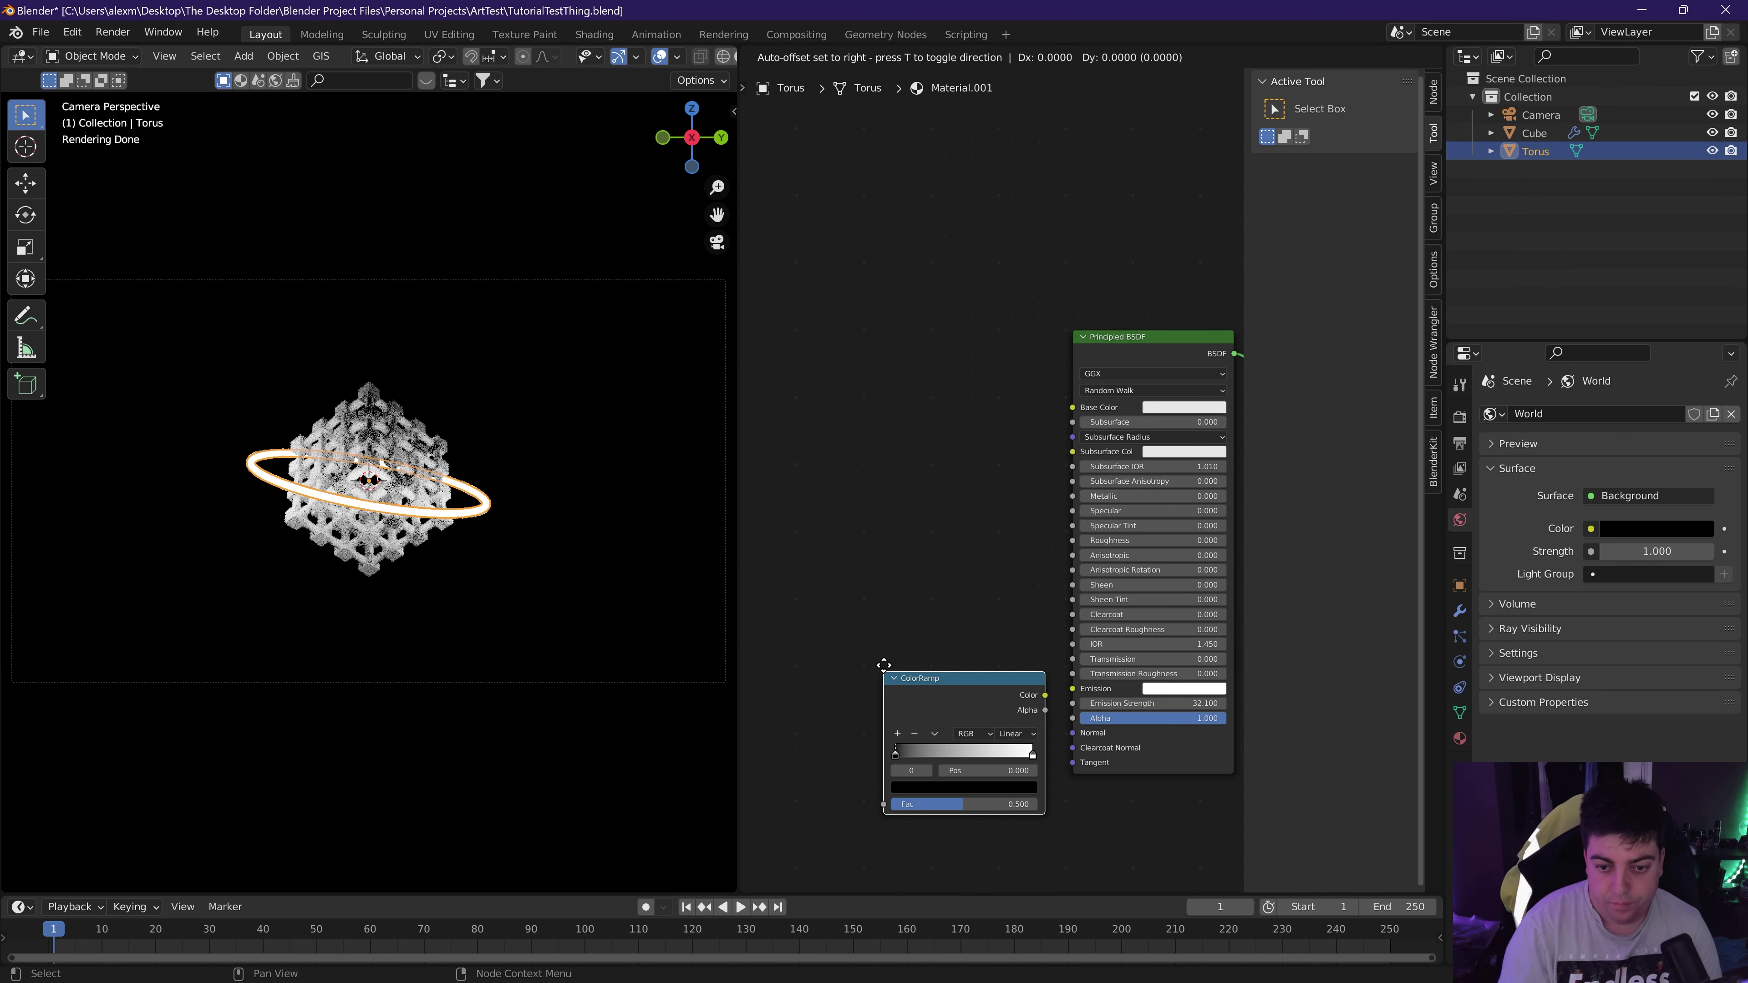
{"action": "middle_click_drag", "start_coordinate": [839, 433], "coordinate": [986, 421]}
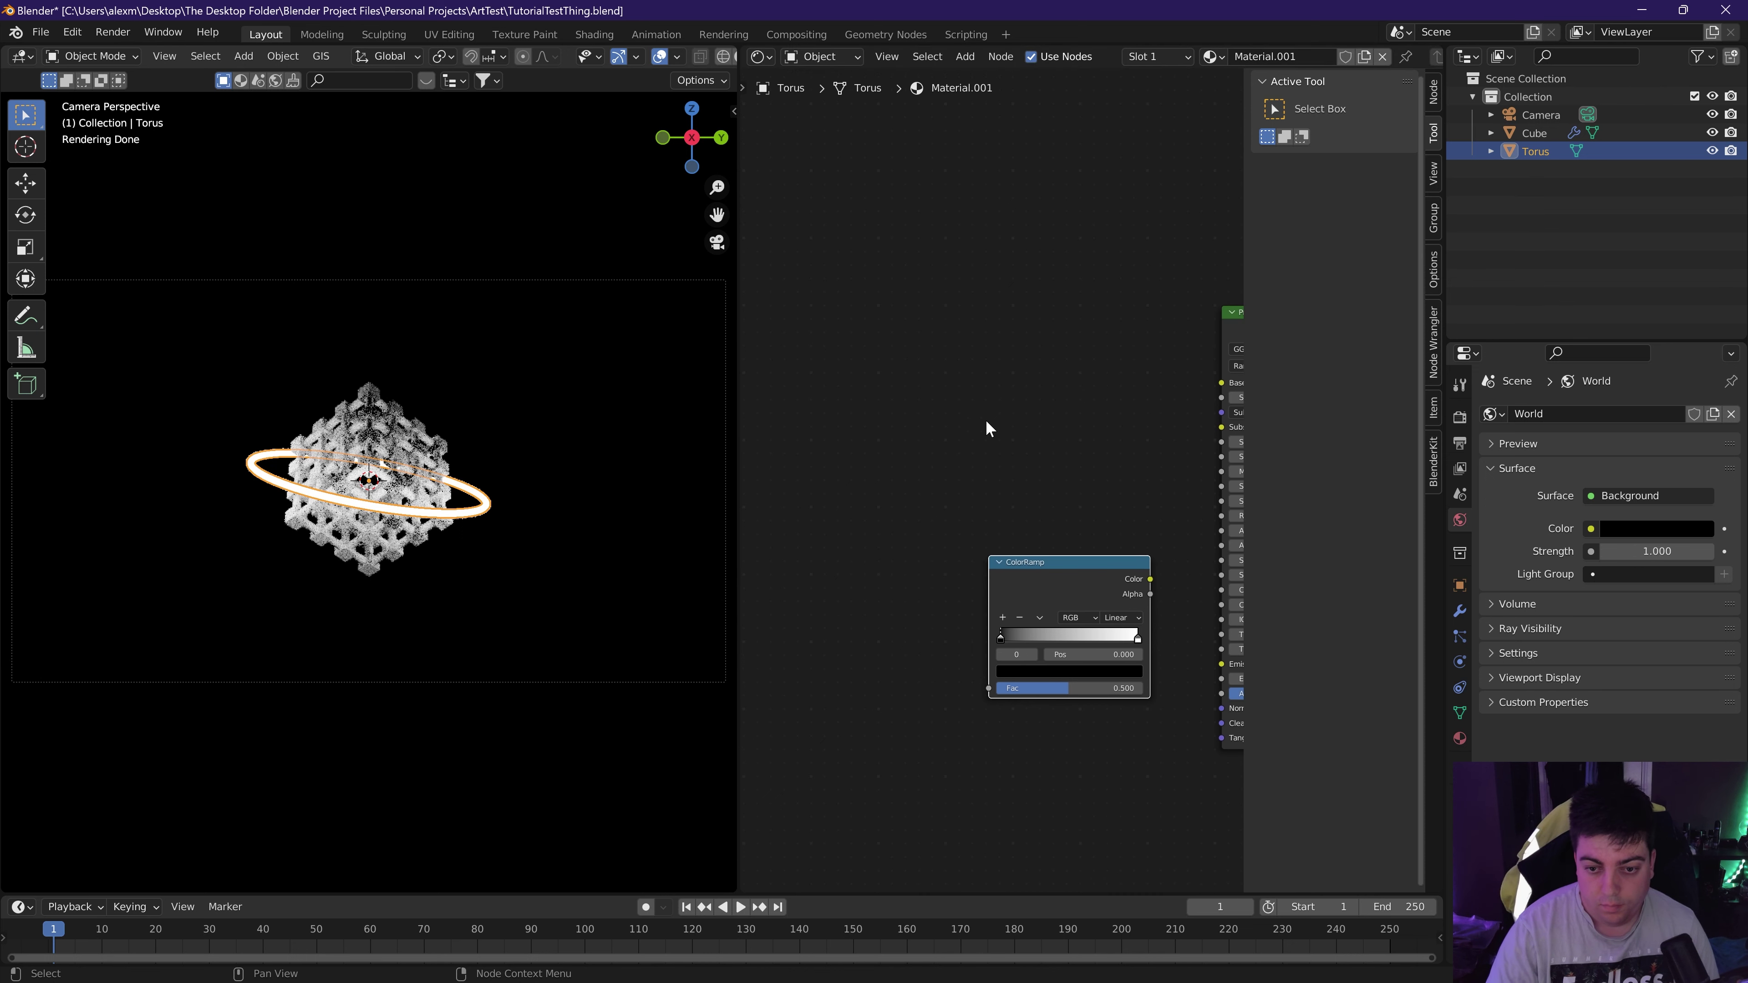
Add a Radial Gradient Texture beside the ColorRamp and link its Color to the ColorRamp Fac.
{"action": "key", "text": "shift+a"}
{"action": "left_click", "coordinate": [925, 491]}
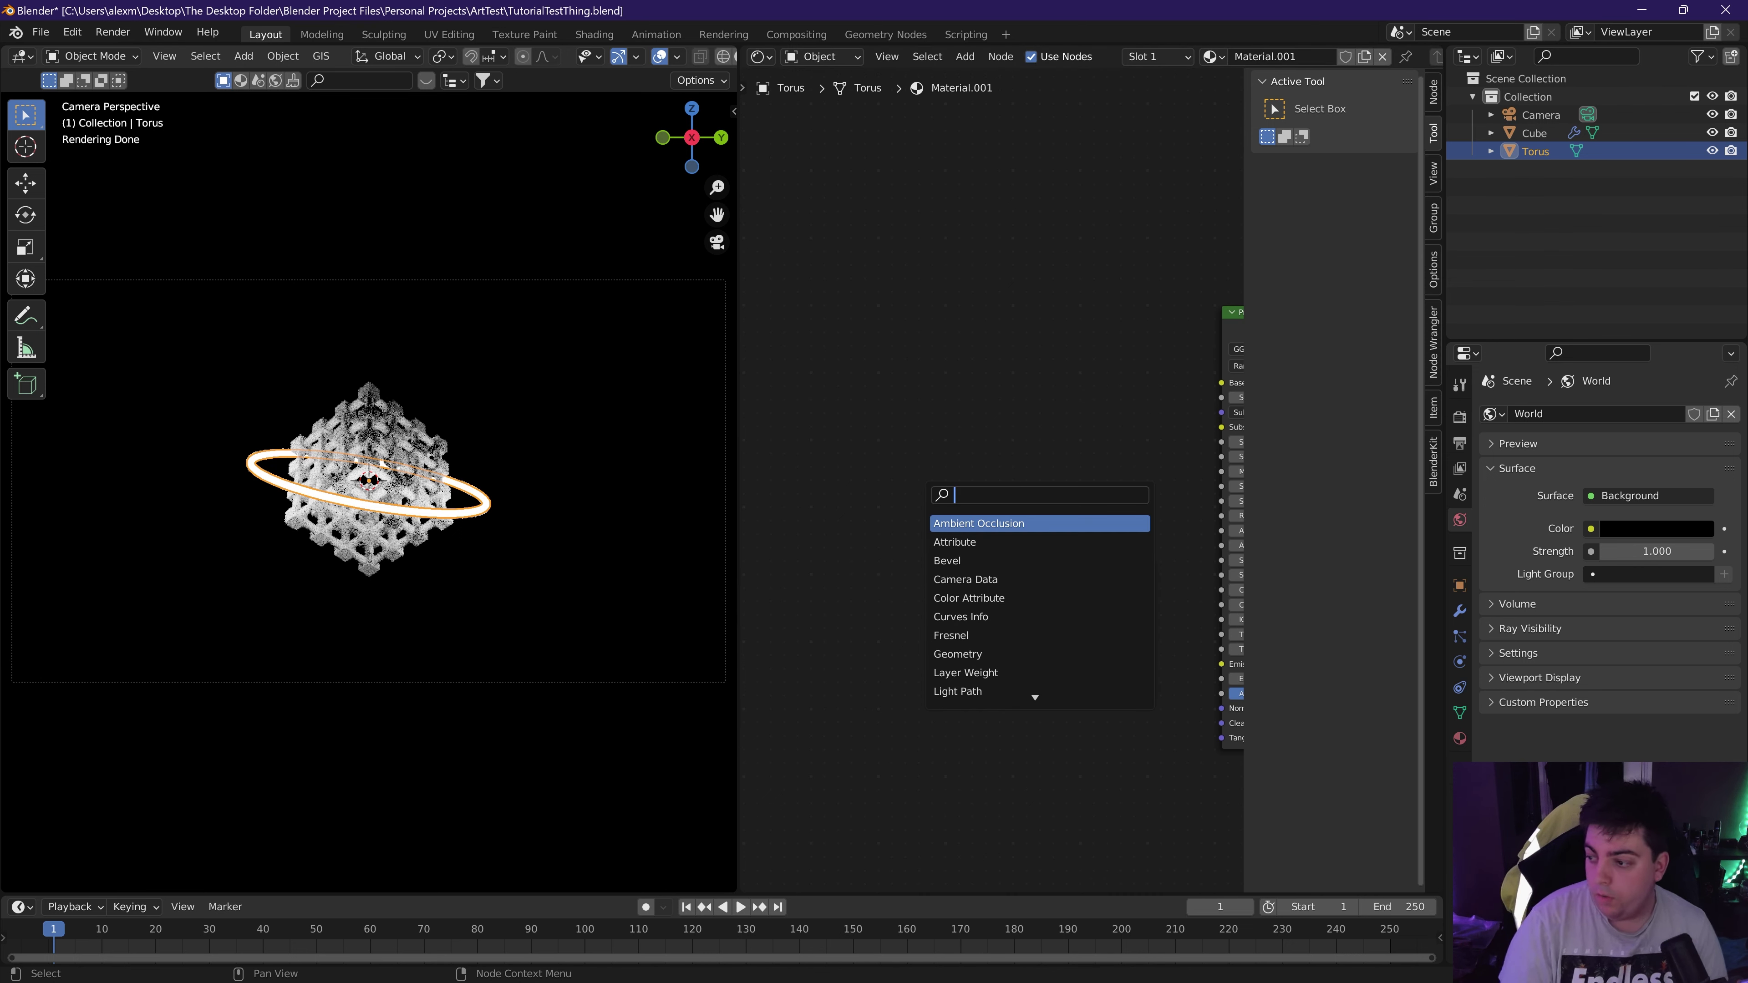
{"action": "type", "text": "grad"}
{"action": "key", "text": "Return"}
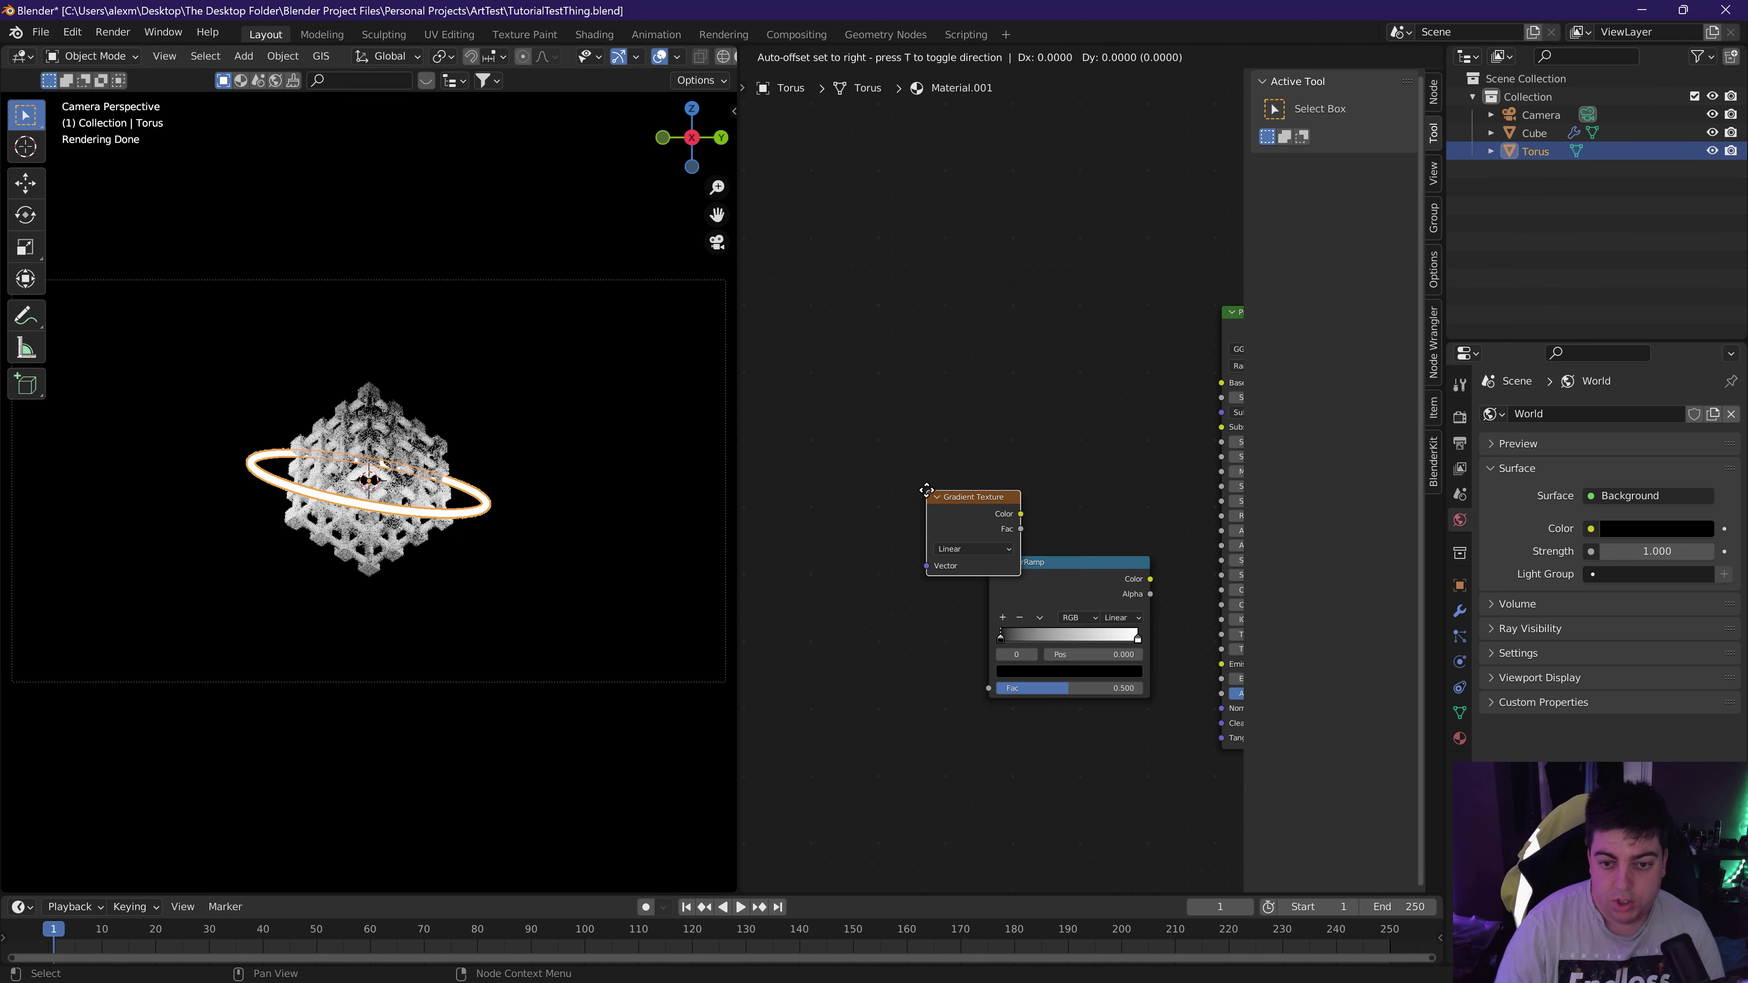
{"action": "left_click", "coordinate": [783, 620]}
{"action": "left_click", "coordinate": [840, 666]}
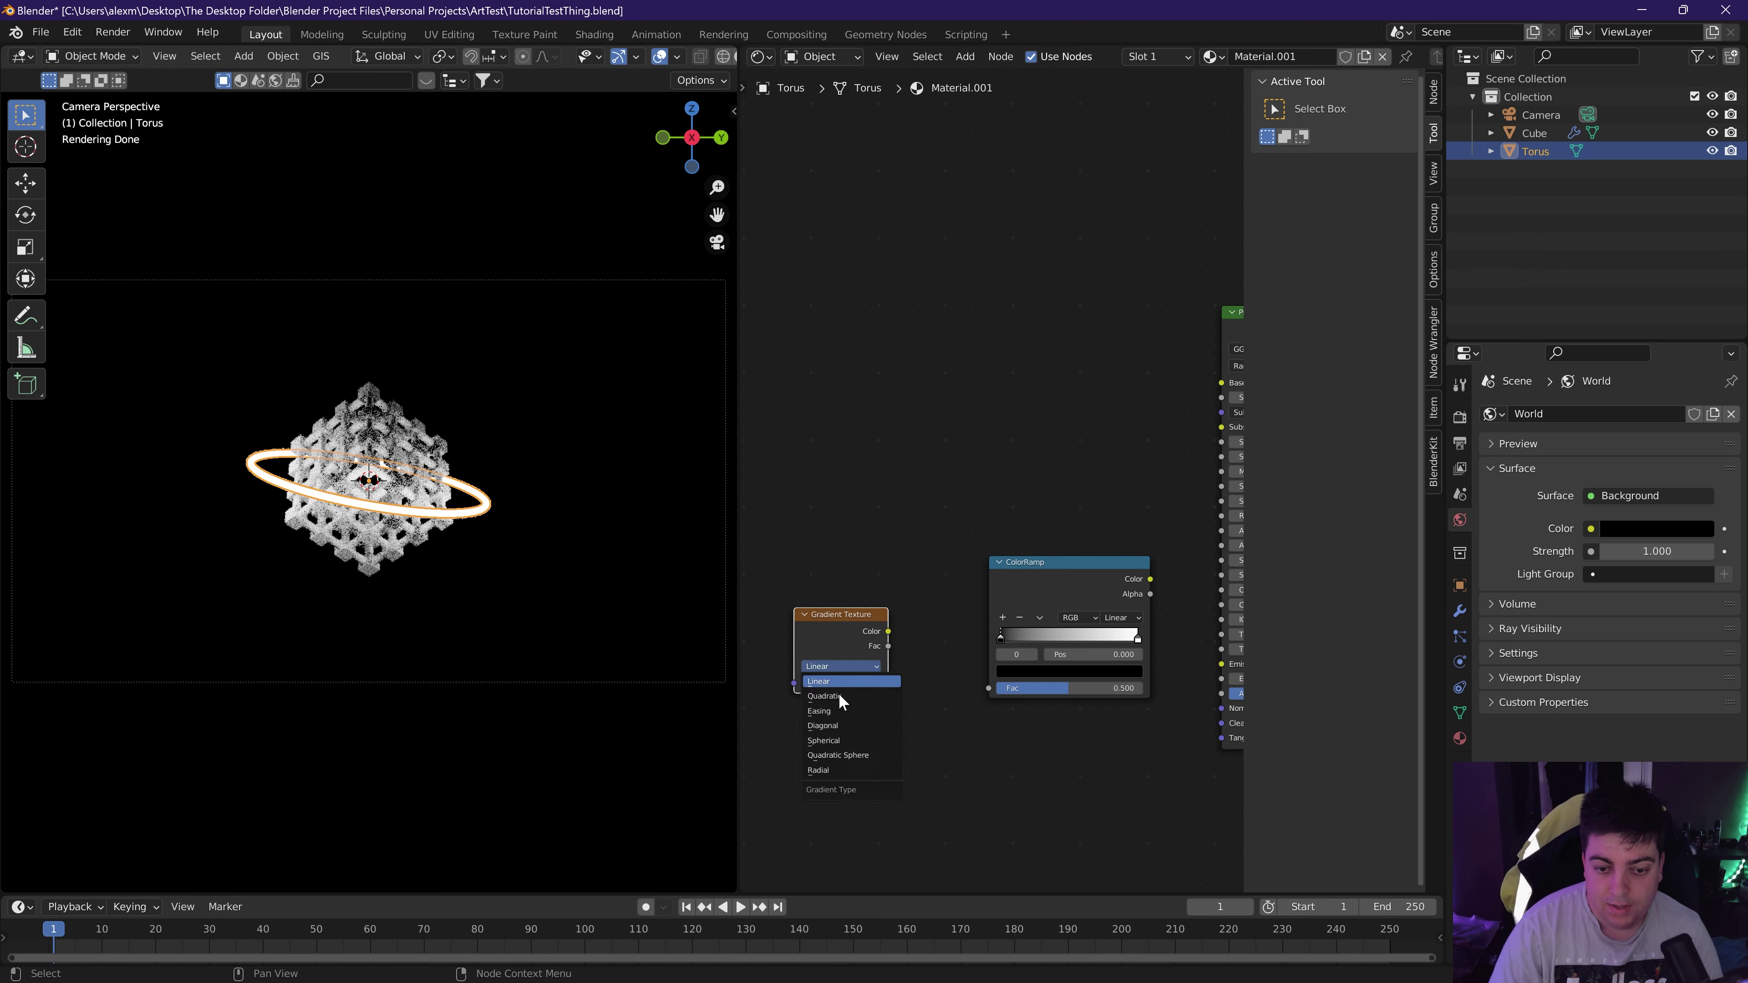
{"action": "left_click", "coordinate": [830, 771]}
{"action": "key", "text": "g"}
{"action": "left_click", "coordinate": [917, 544]}
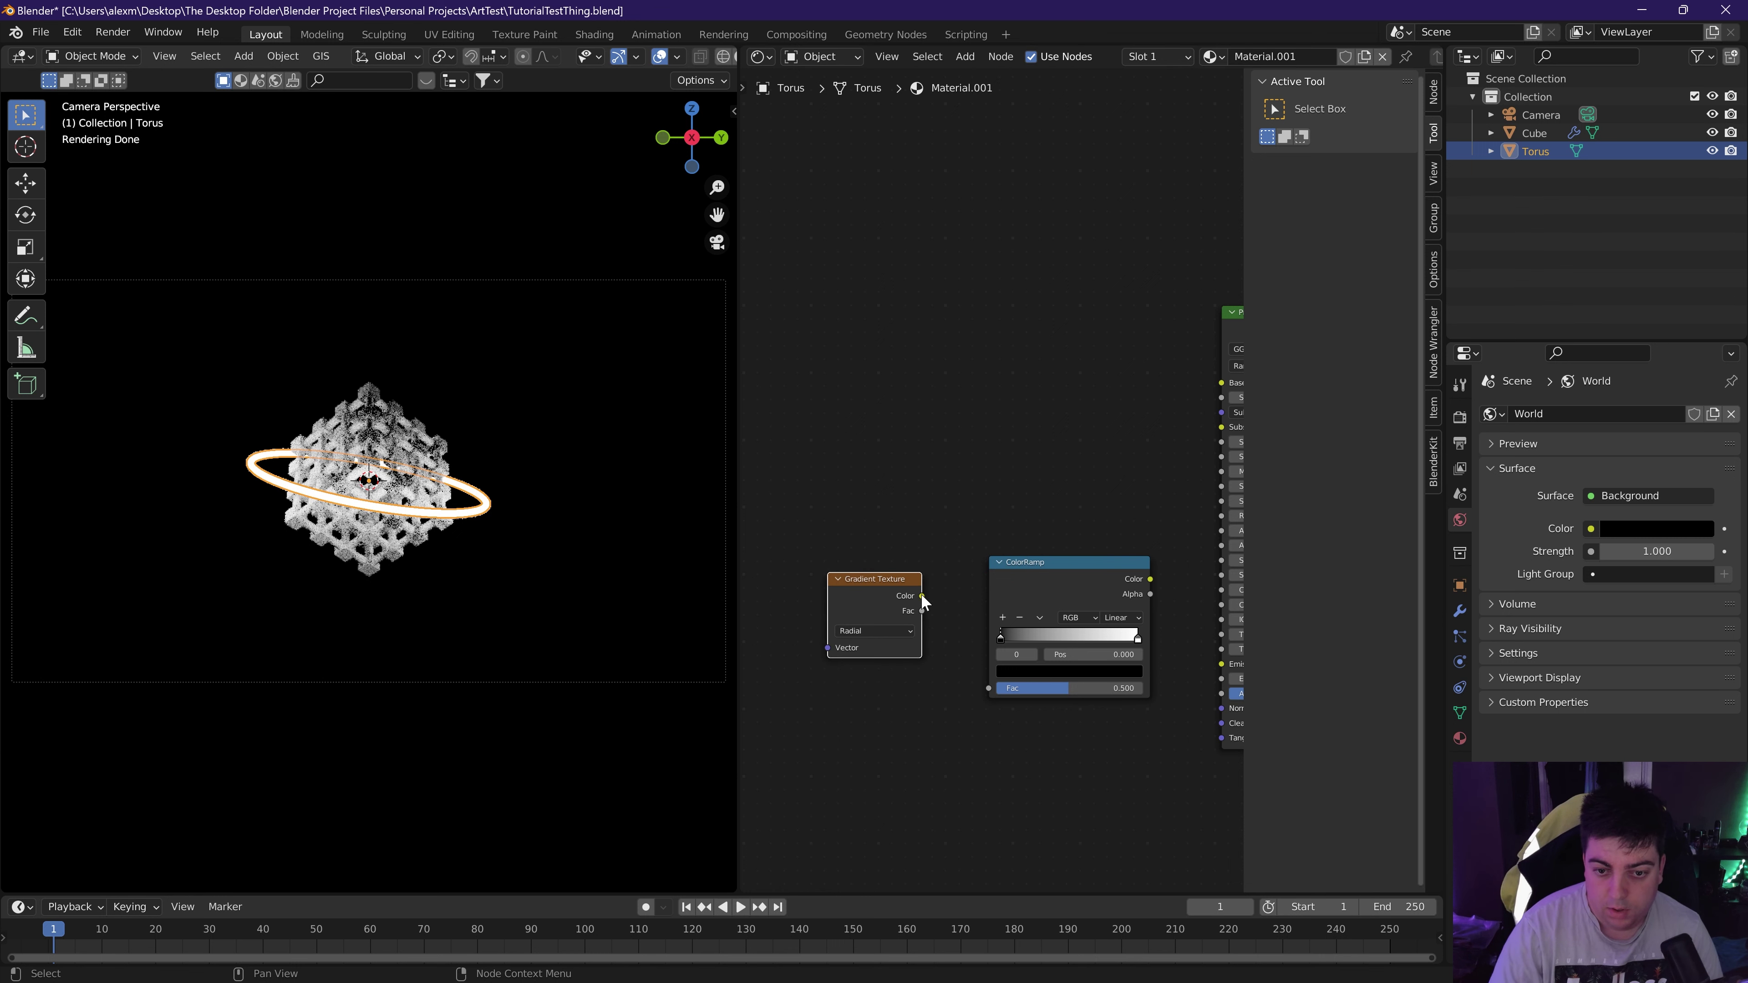
{"action": "left_click_drag", "start_coordinate": [921, 596], "coordinate": [989, 687]}
{"action": "middle_click_drag", "start_coordinate": [952, 471], "coordinate": [1100, 422]}
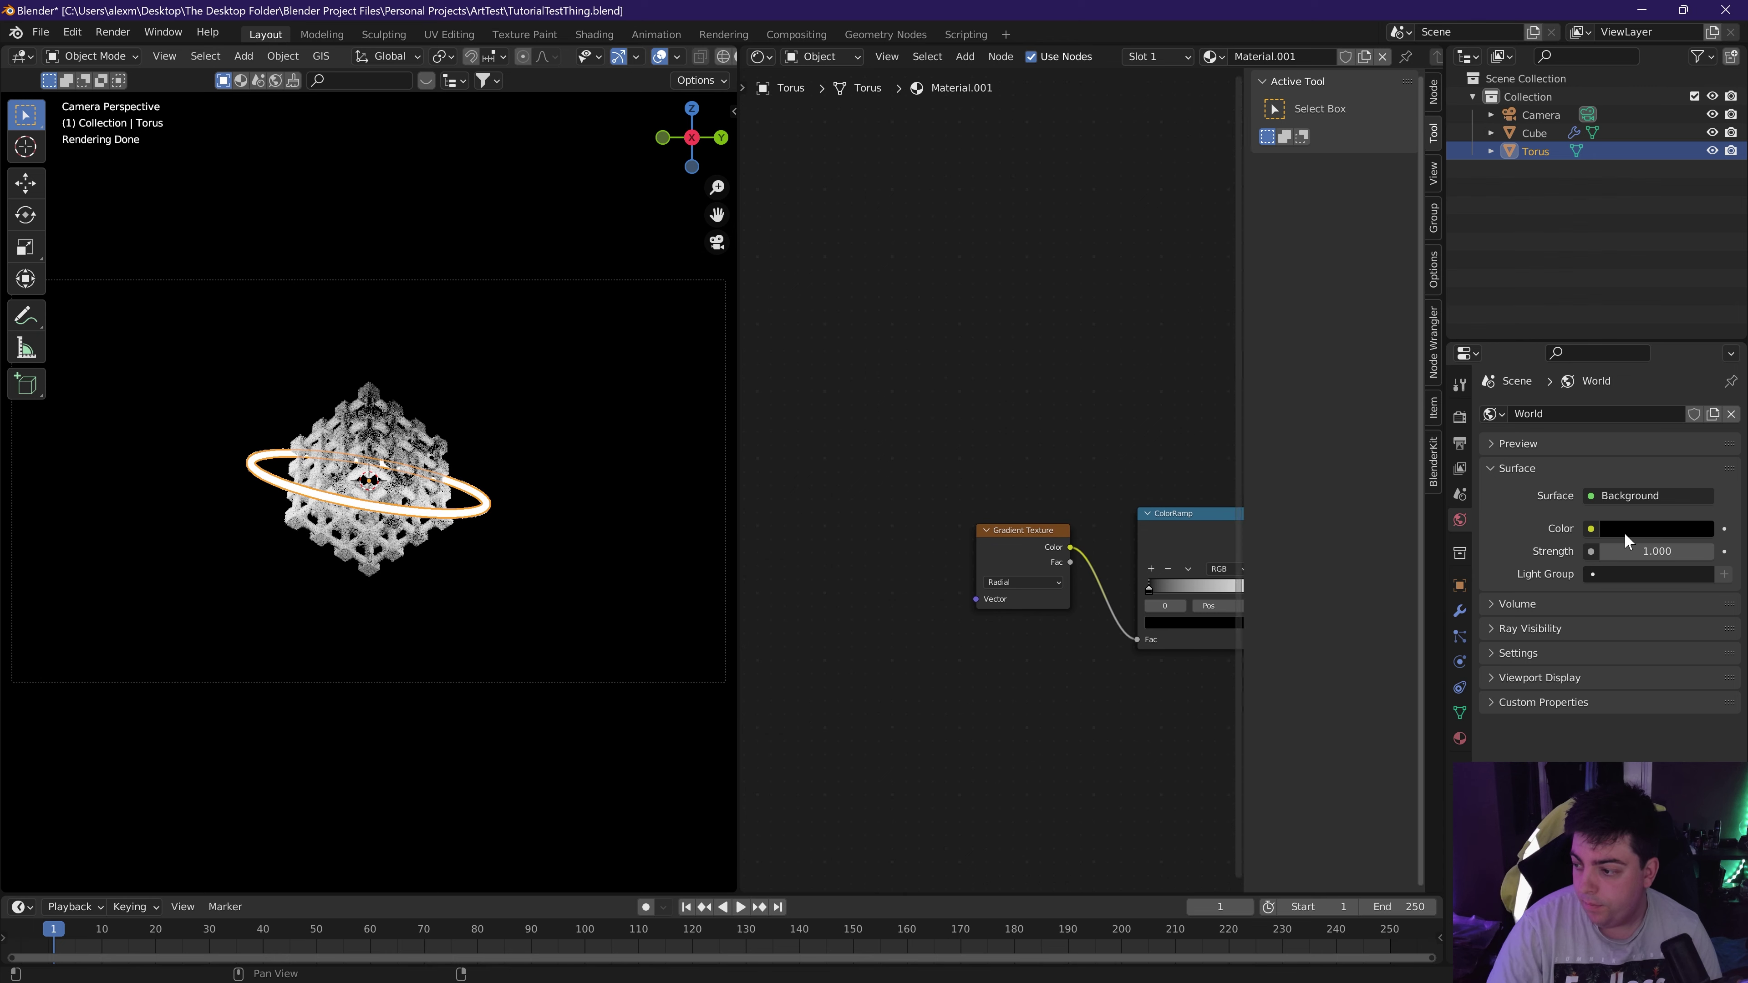
{"action": "left_click", "coordinate": [1038, 569]}
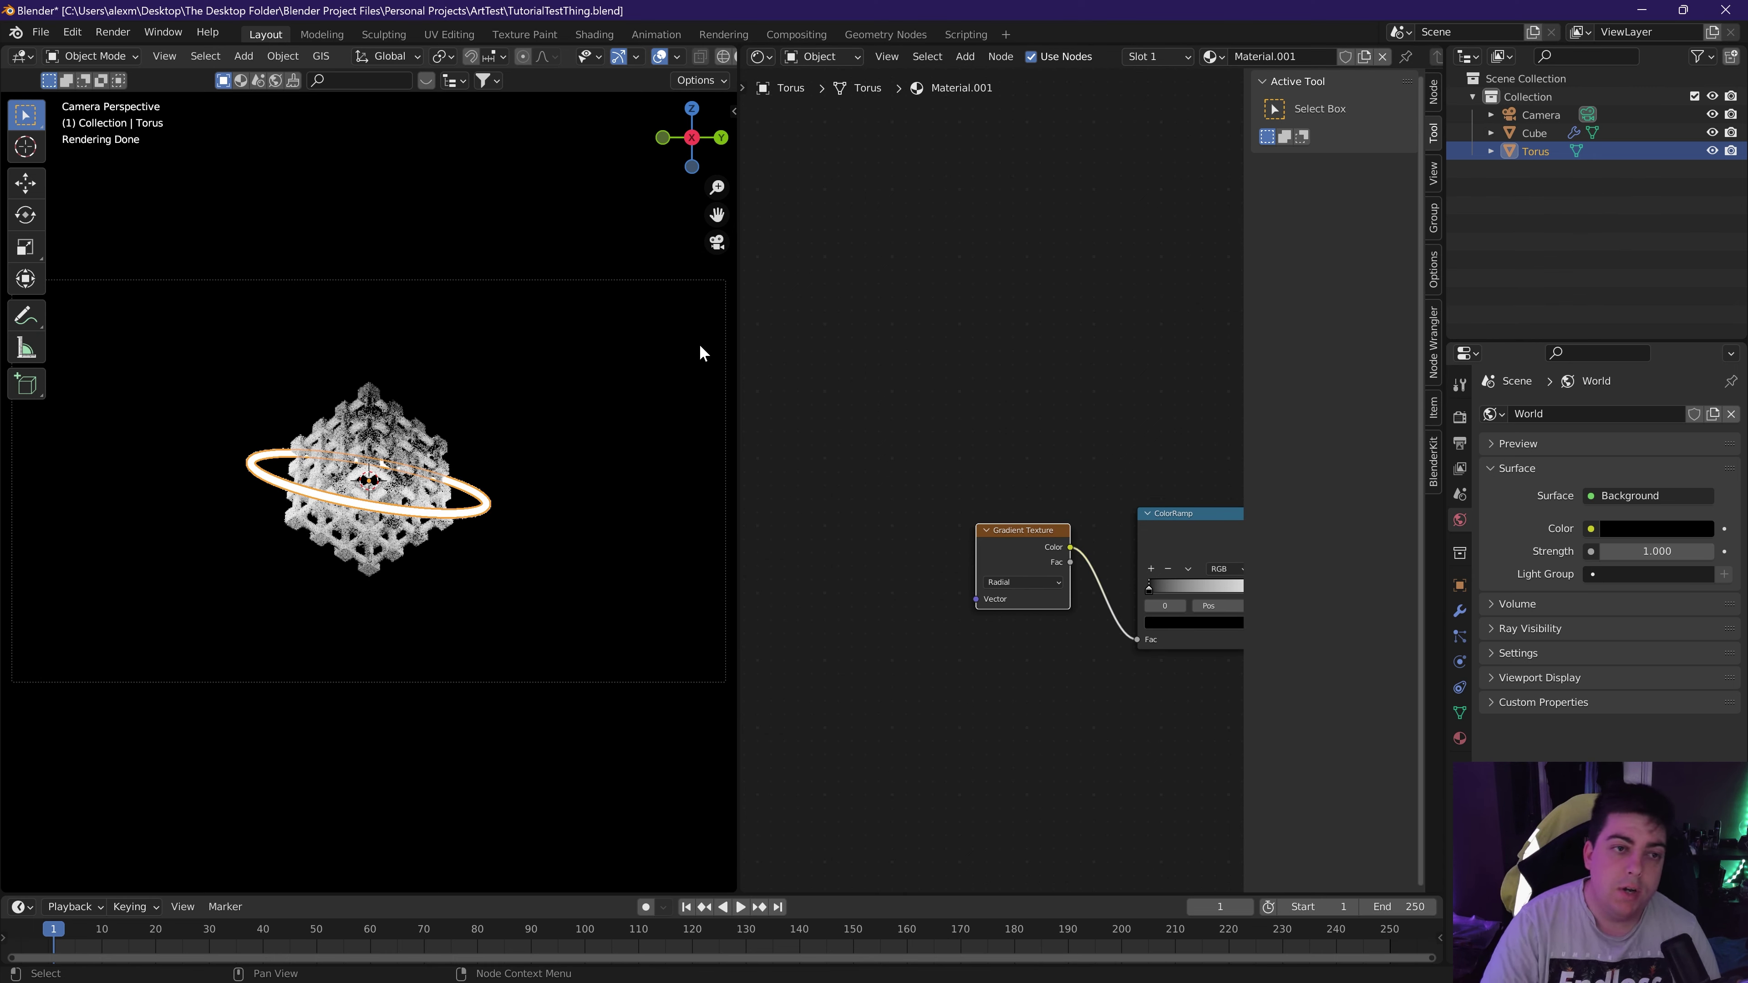
{"action": "left_click", "coordinate": [74, 34]}
{"action": "left_click", "coordinate": [105, 296]}
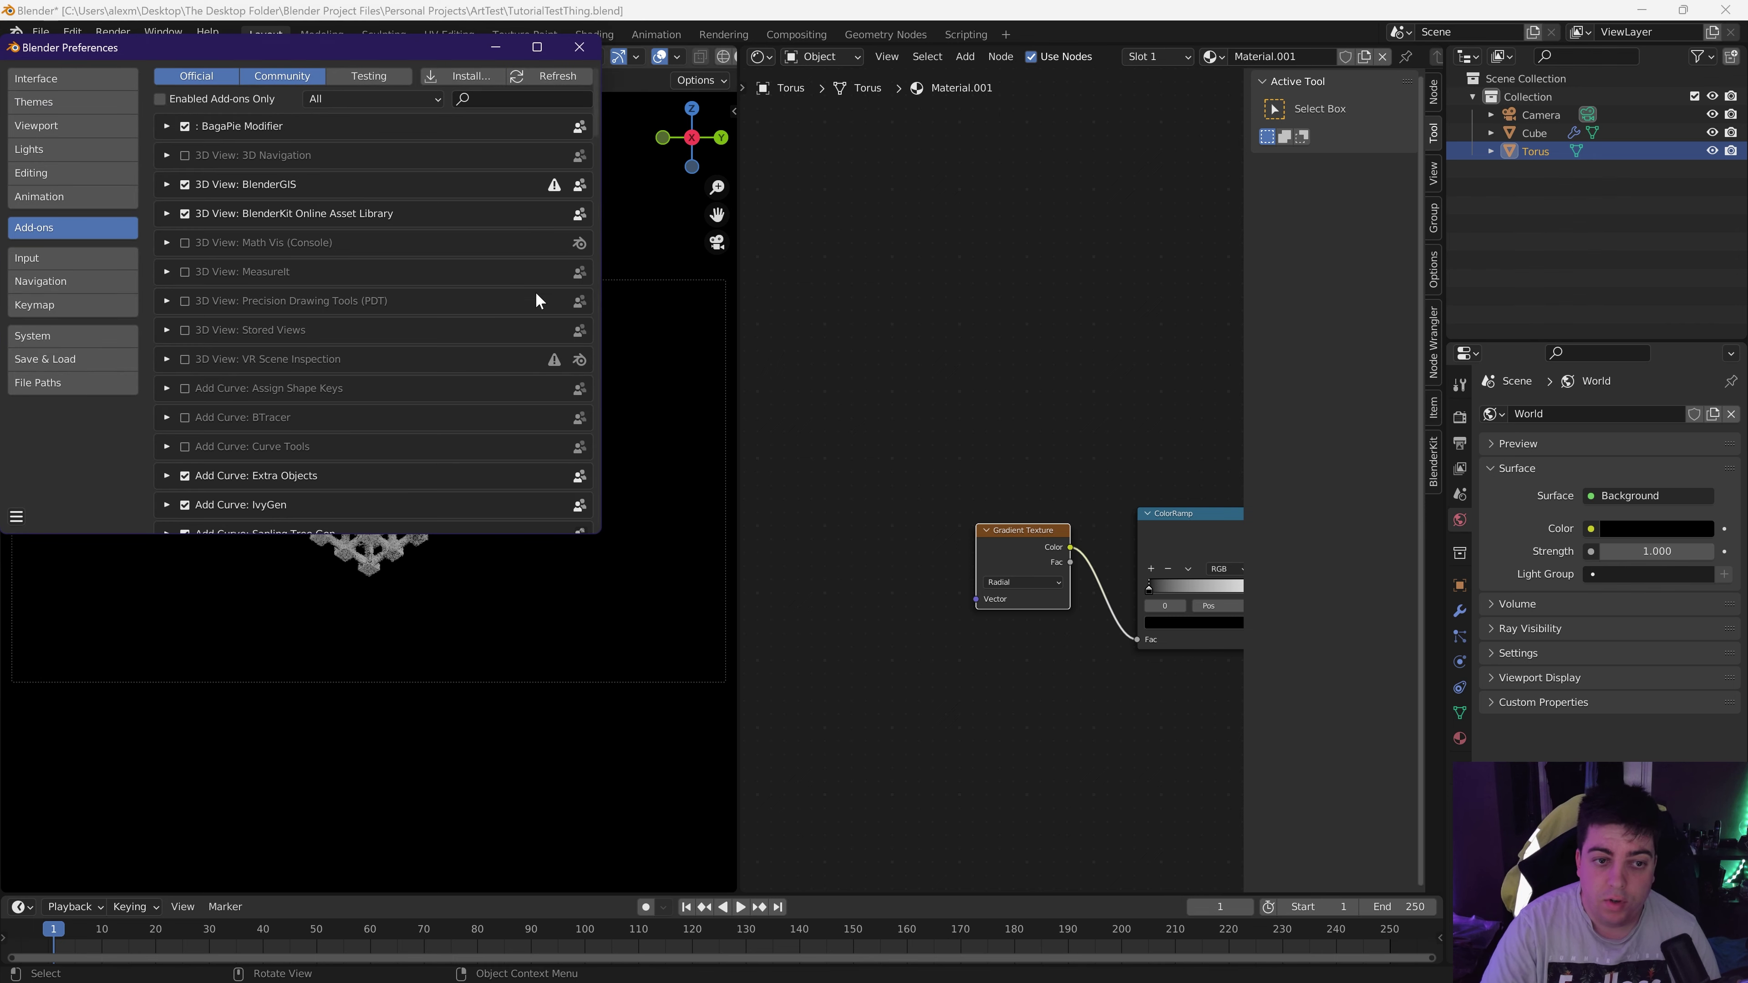
{"action": "left_click", "coordinate": [482, 99]}
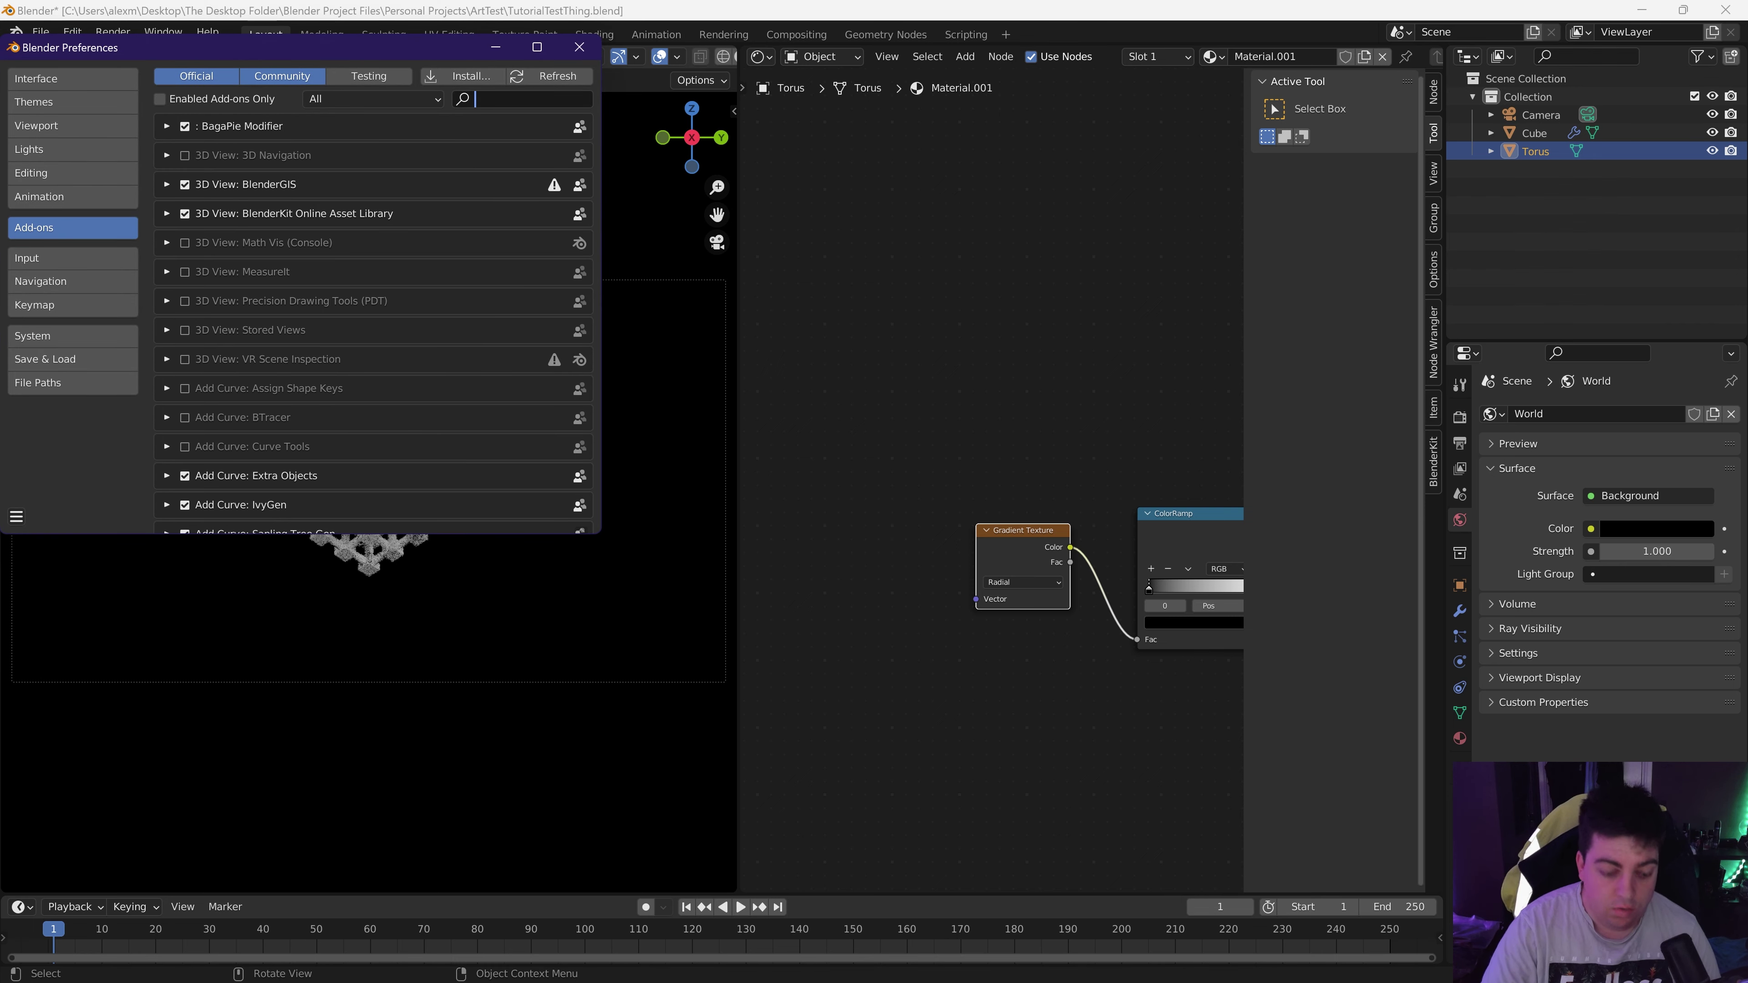
{"action": "type", "text": "wr"}
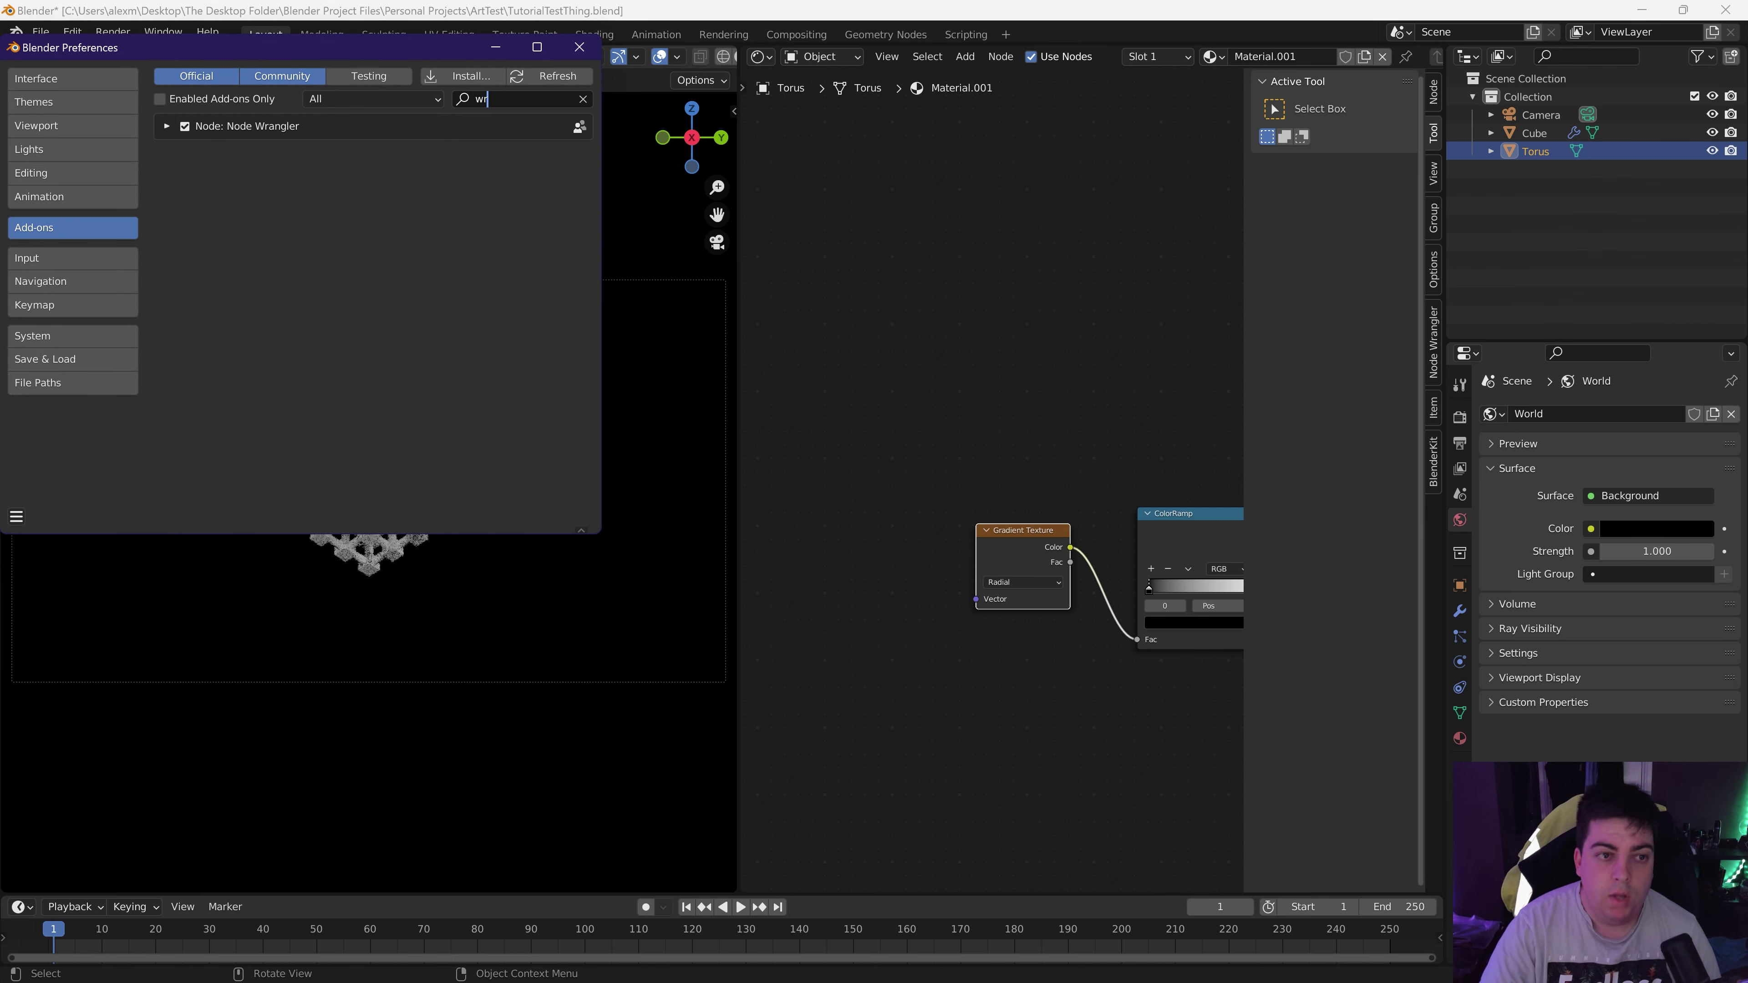
{"action": "left_click", "coordinate": [578, 47]}
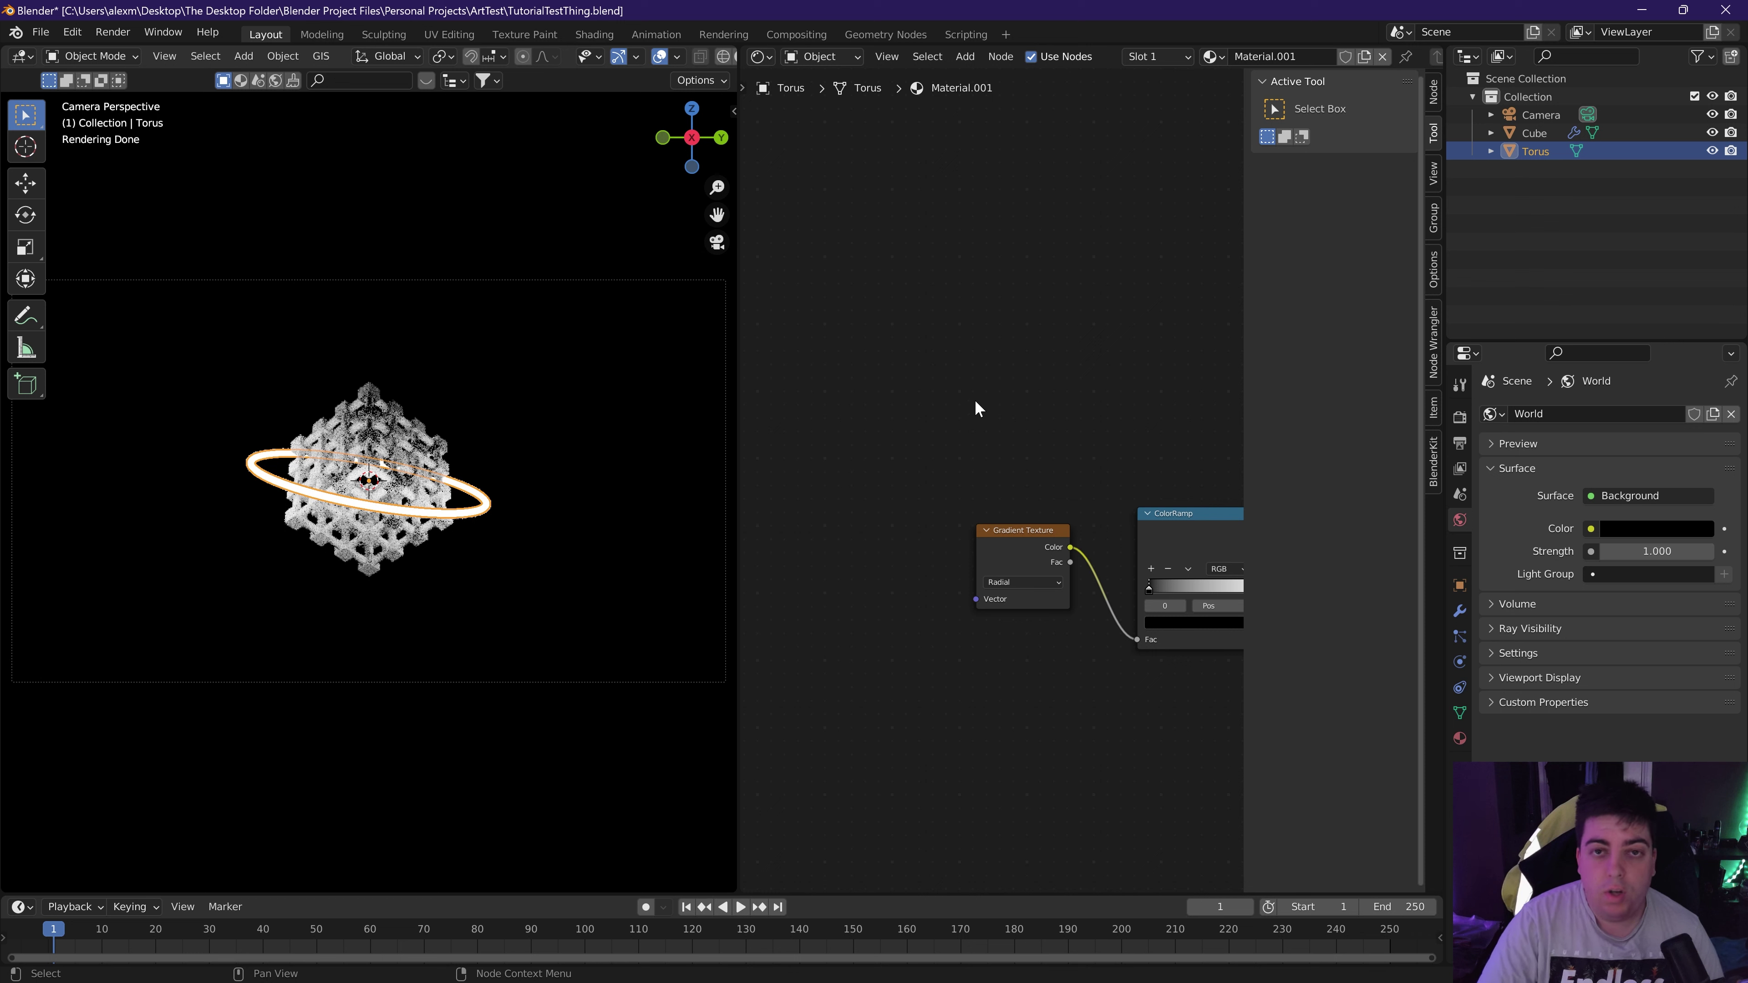
Add Mapping and Texture Coordinate nodes to the gradient, using Object coordinates for the Mapping vector.
{"action": "left_click", "coordinate": [1026, 560]}
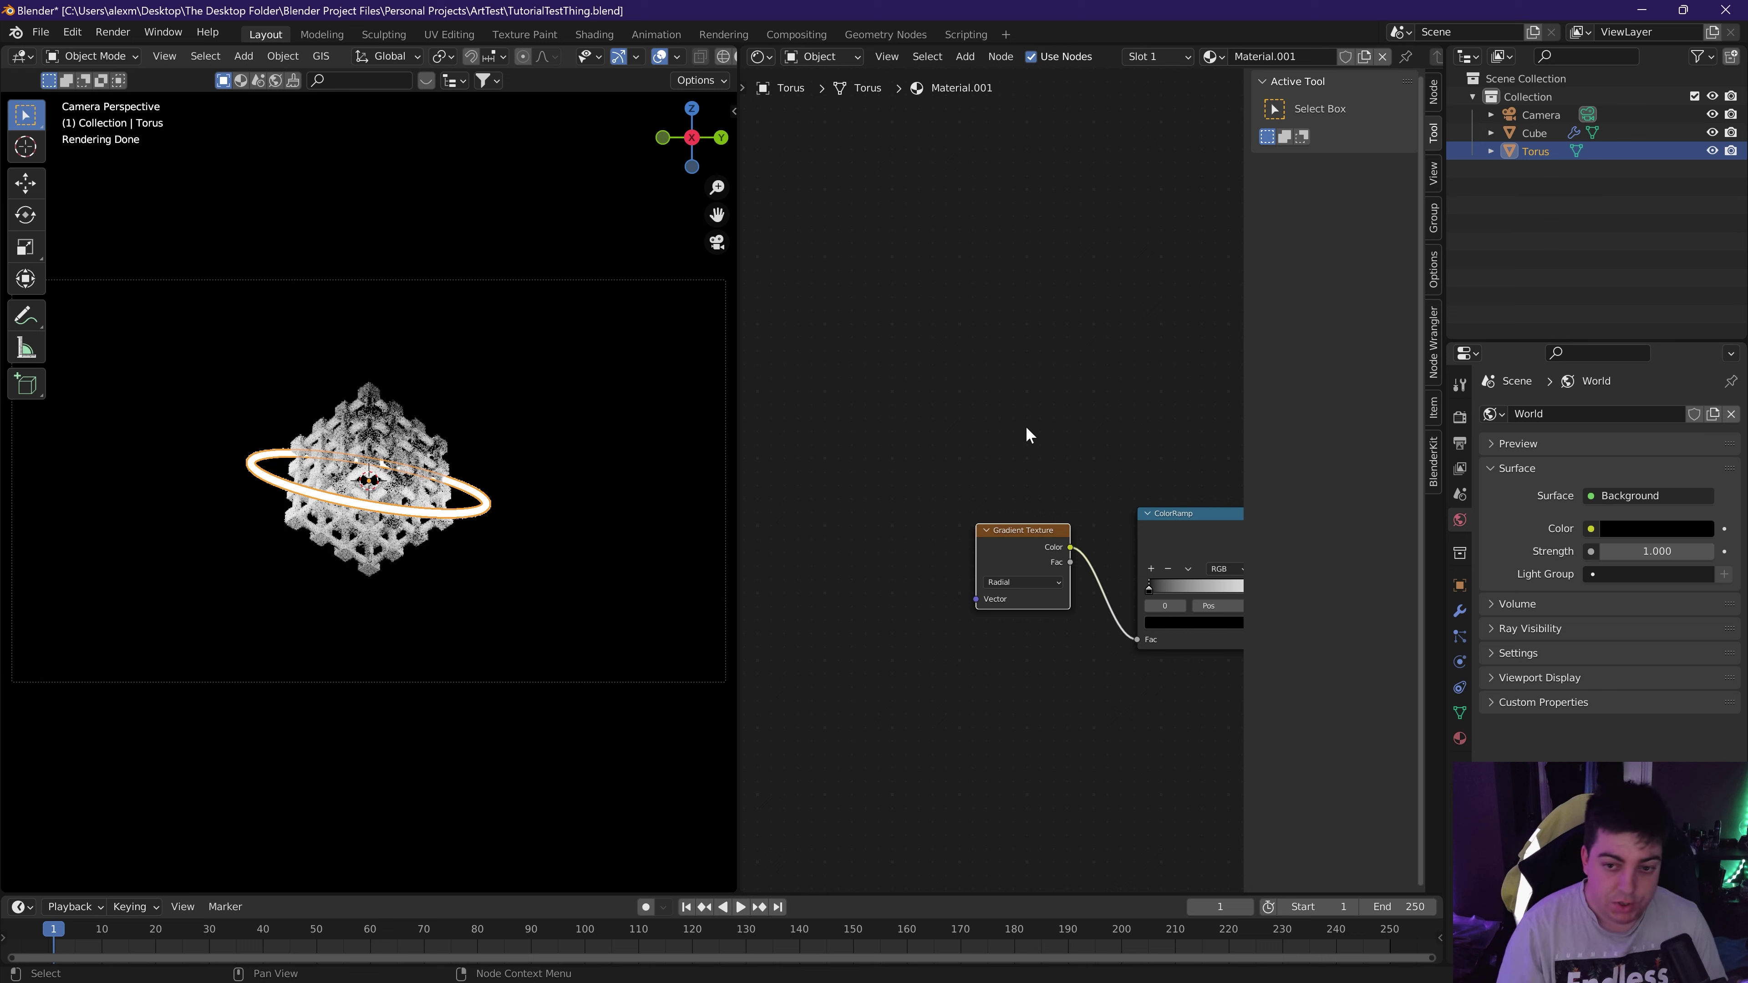
{"action": "key", "text": "ctrl+t"}
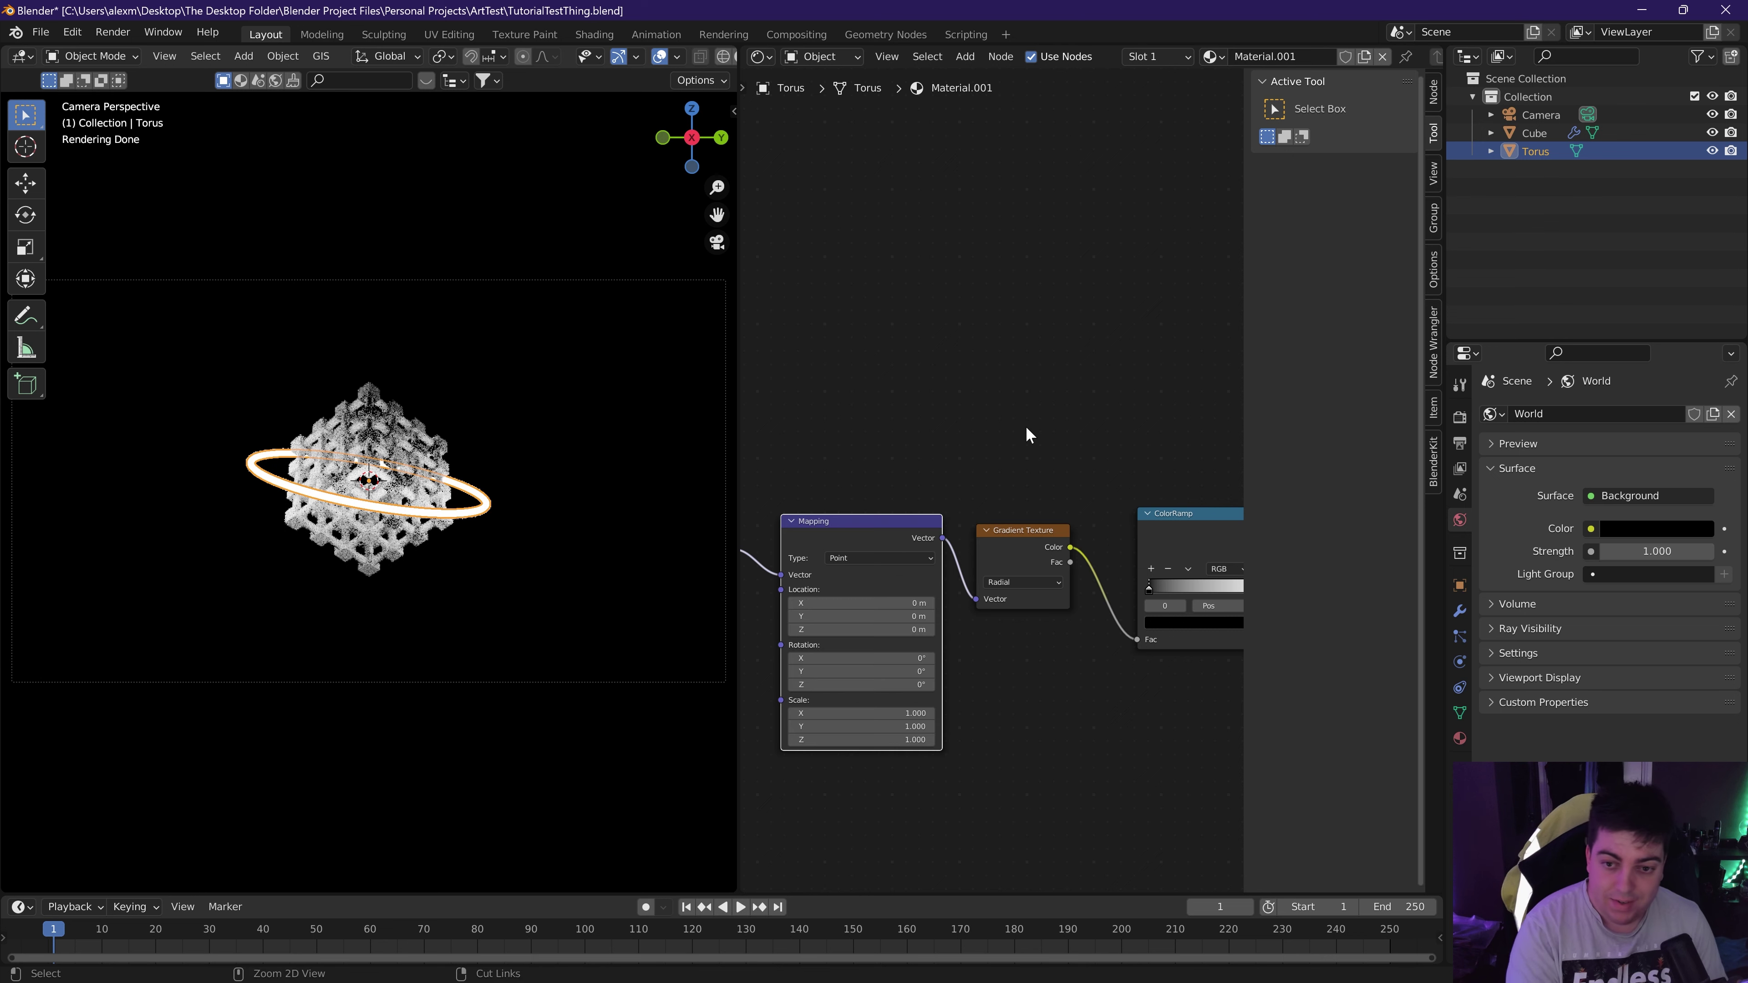
{"action": "middle_click_drag", "start_coordinate": [902, 447], "coordinate": [998, 403]}
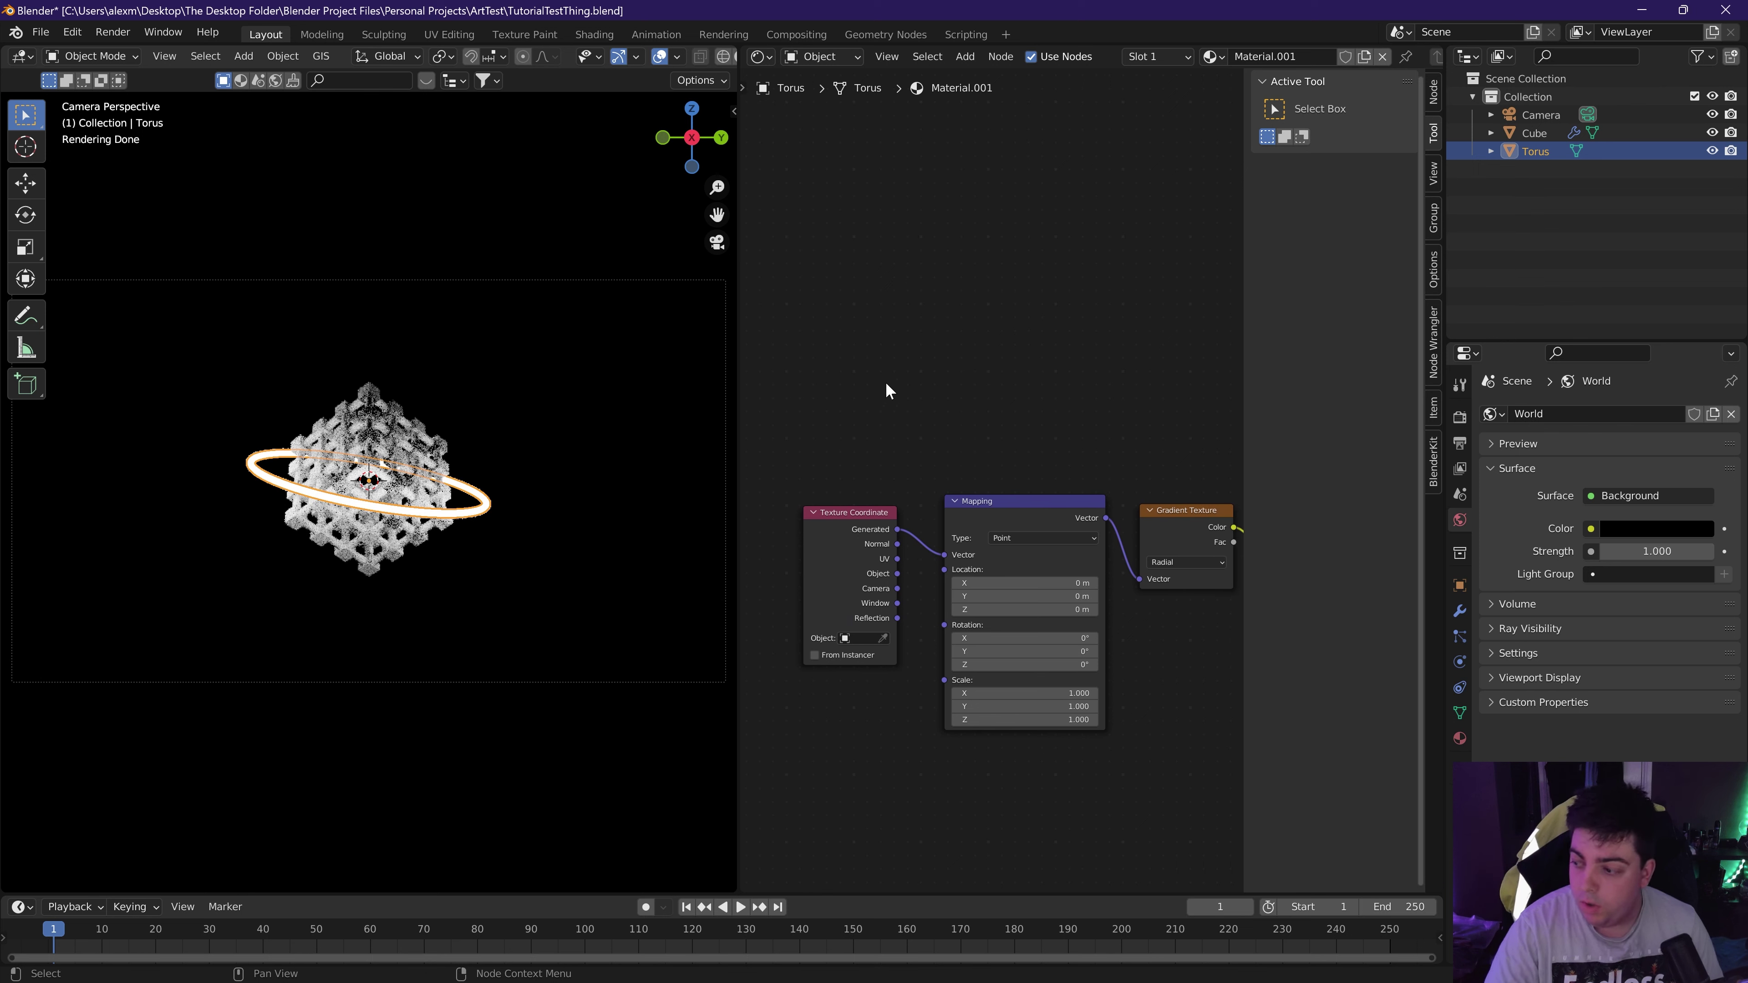
{"action": "left_click_drag", "start_coordinate": [897, 574], "coordinate": [910, 448]}
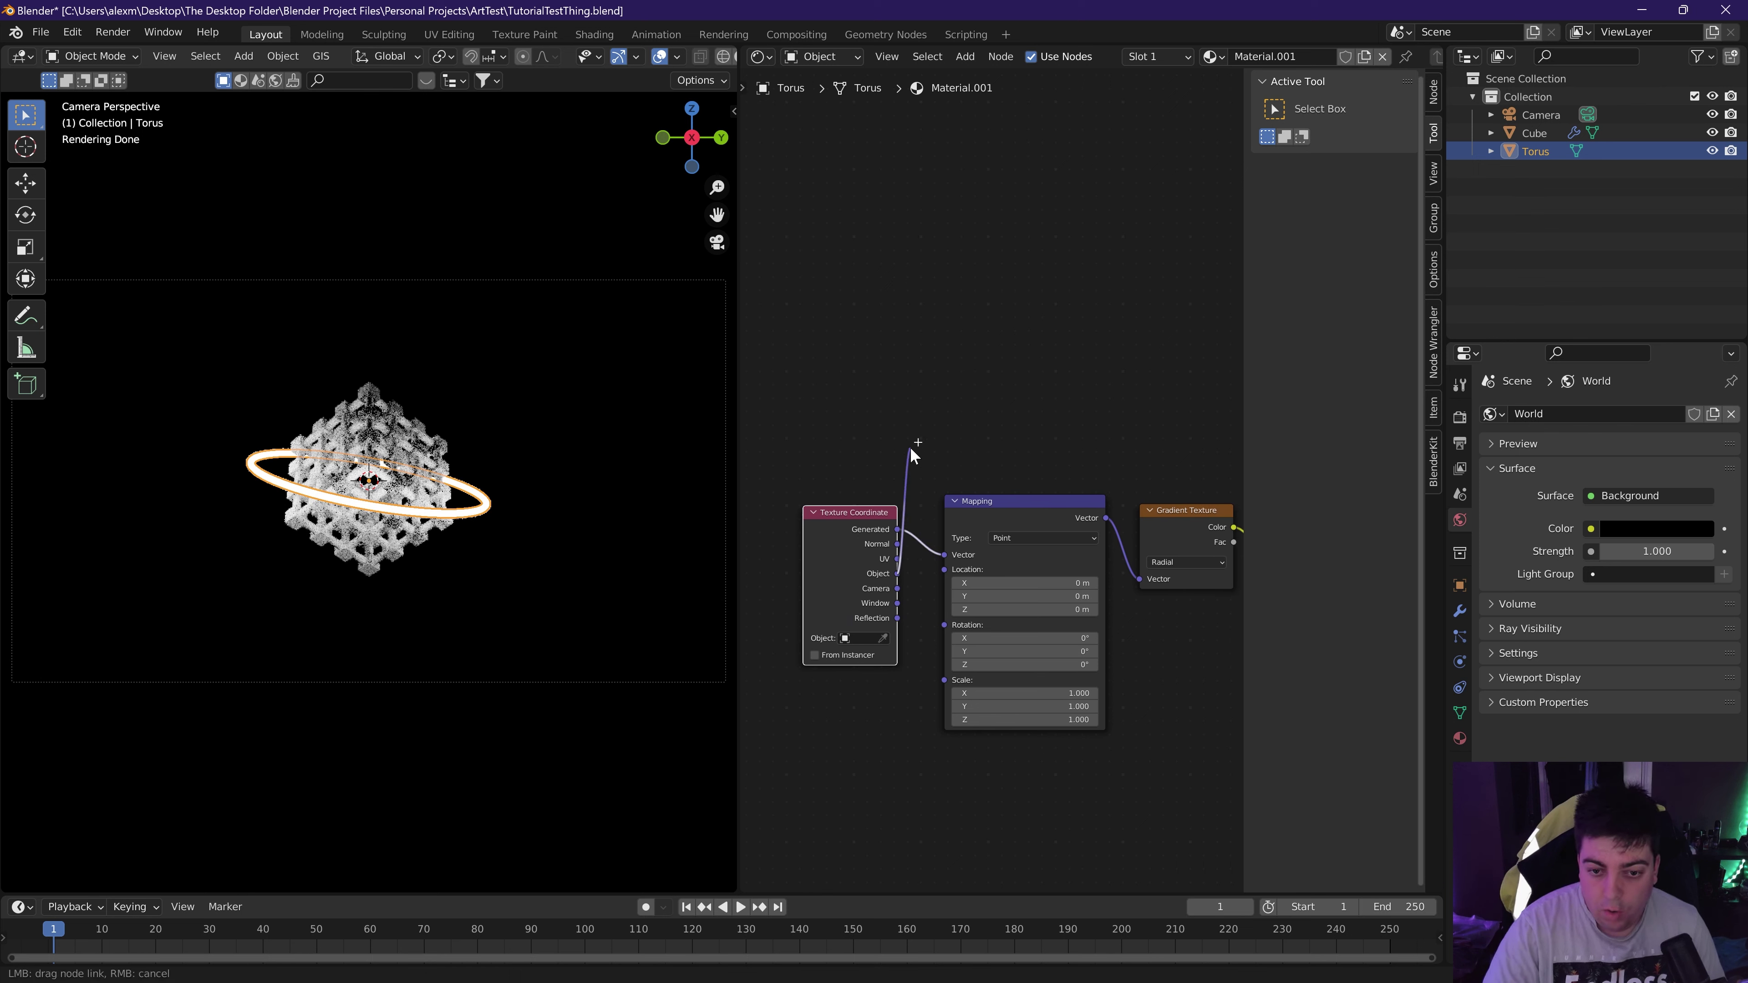
{"action": "left_click_drag", "start_coordinate": [948, 556], "coordinate": [948, 555]}
{"action": "left_click", "coordinate": [1027, 441]}
{"action": "middle_click_drag", "start_coordinate": [1027, 440], "coordinate": [927, 433]}
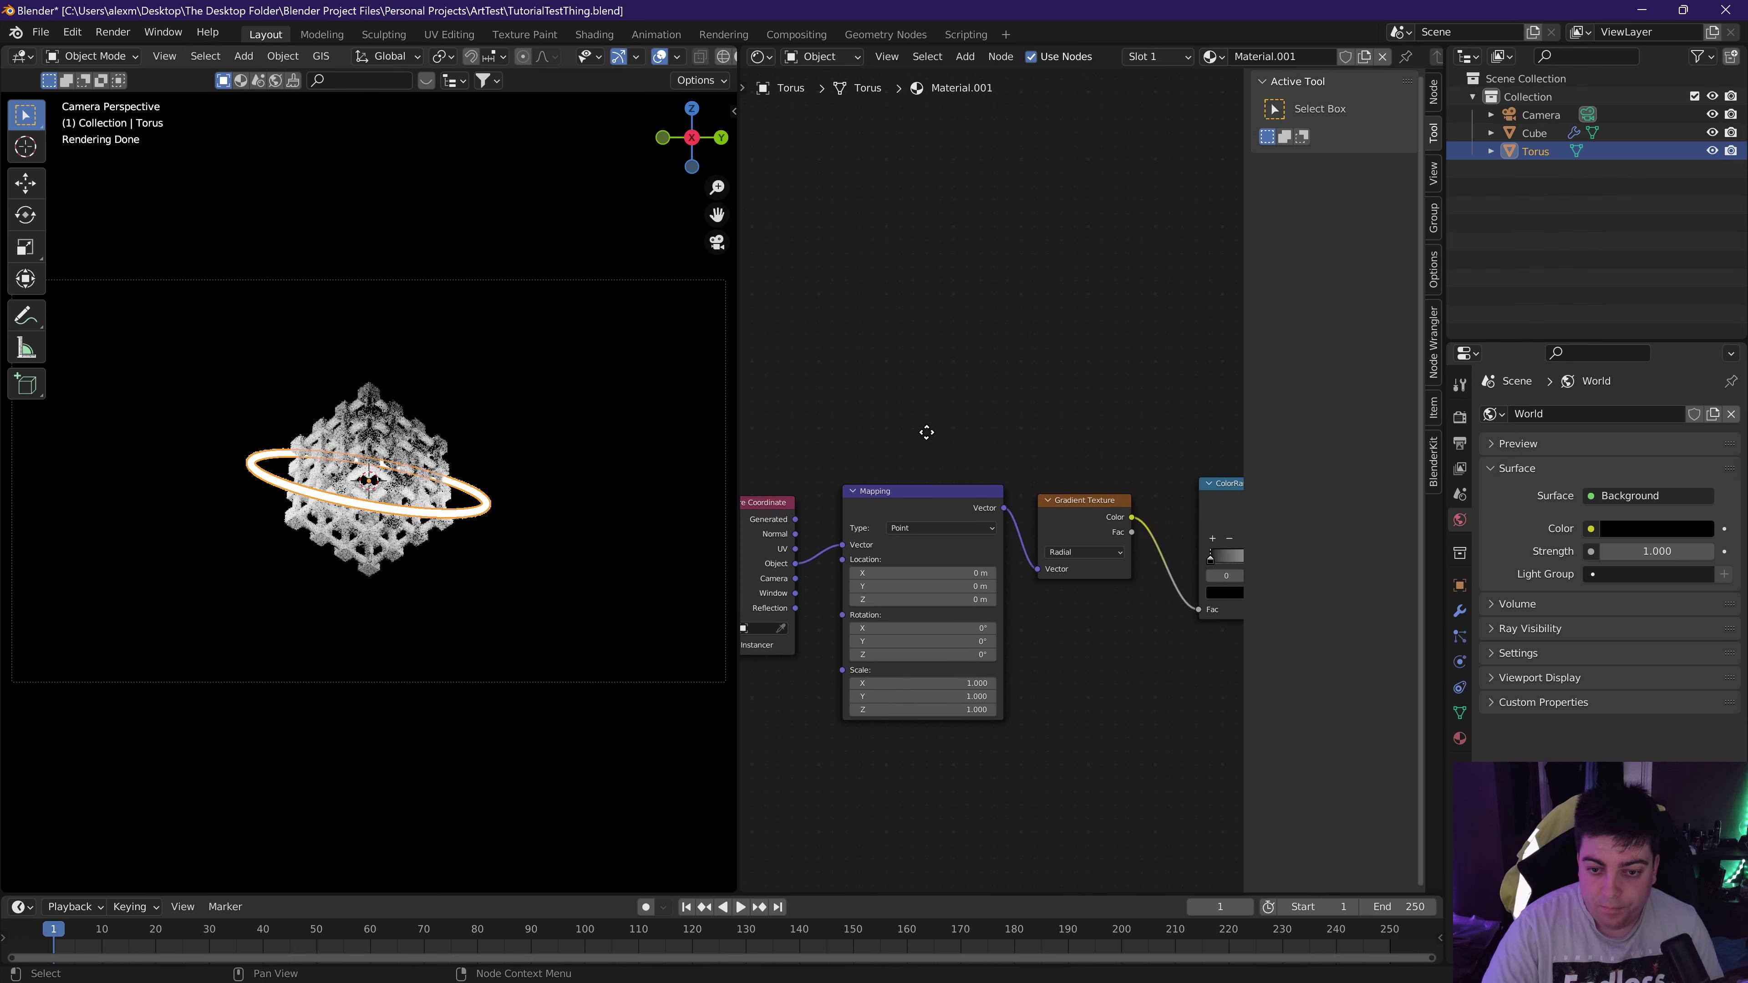
{"action": "left_click_drag", "start_coordinate": [923, 499], "coordinate": [920, 473]}
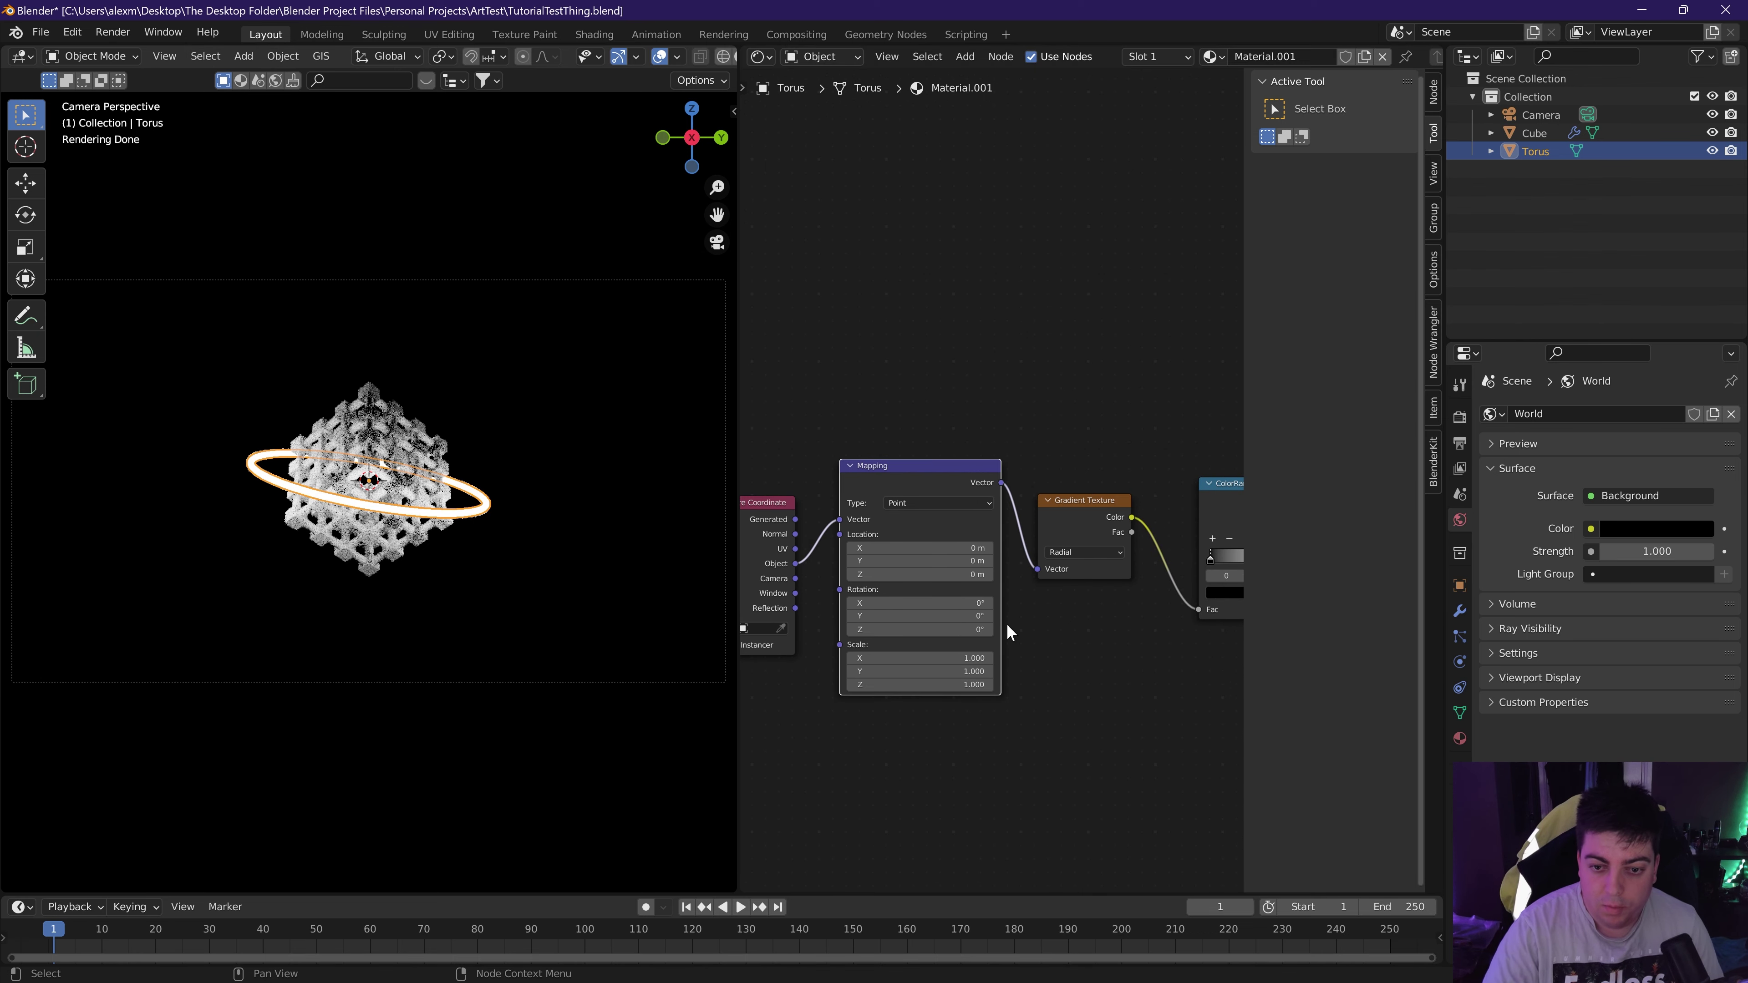
{"action": "scroll", "coordinate": [1106, 712], "scroll_direction": "right", "scroll_amount": 8, "text": "ctrl"}
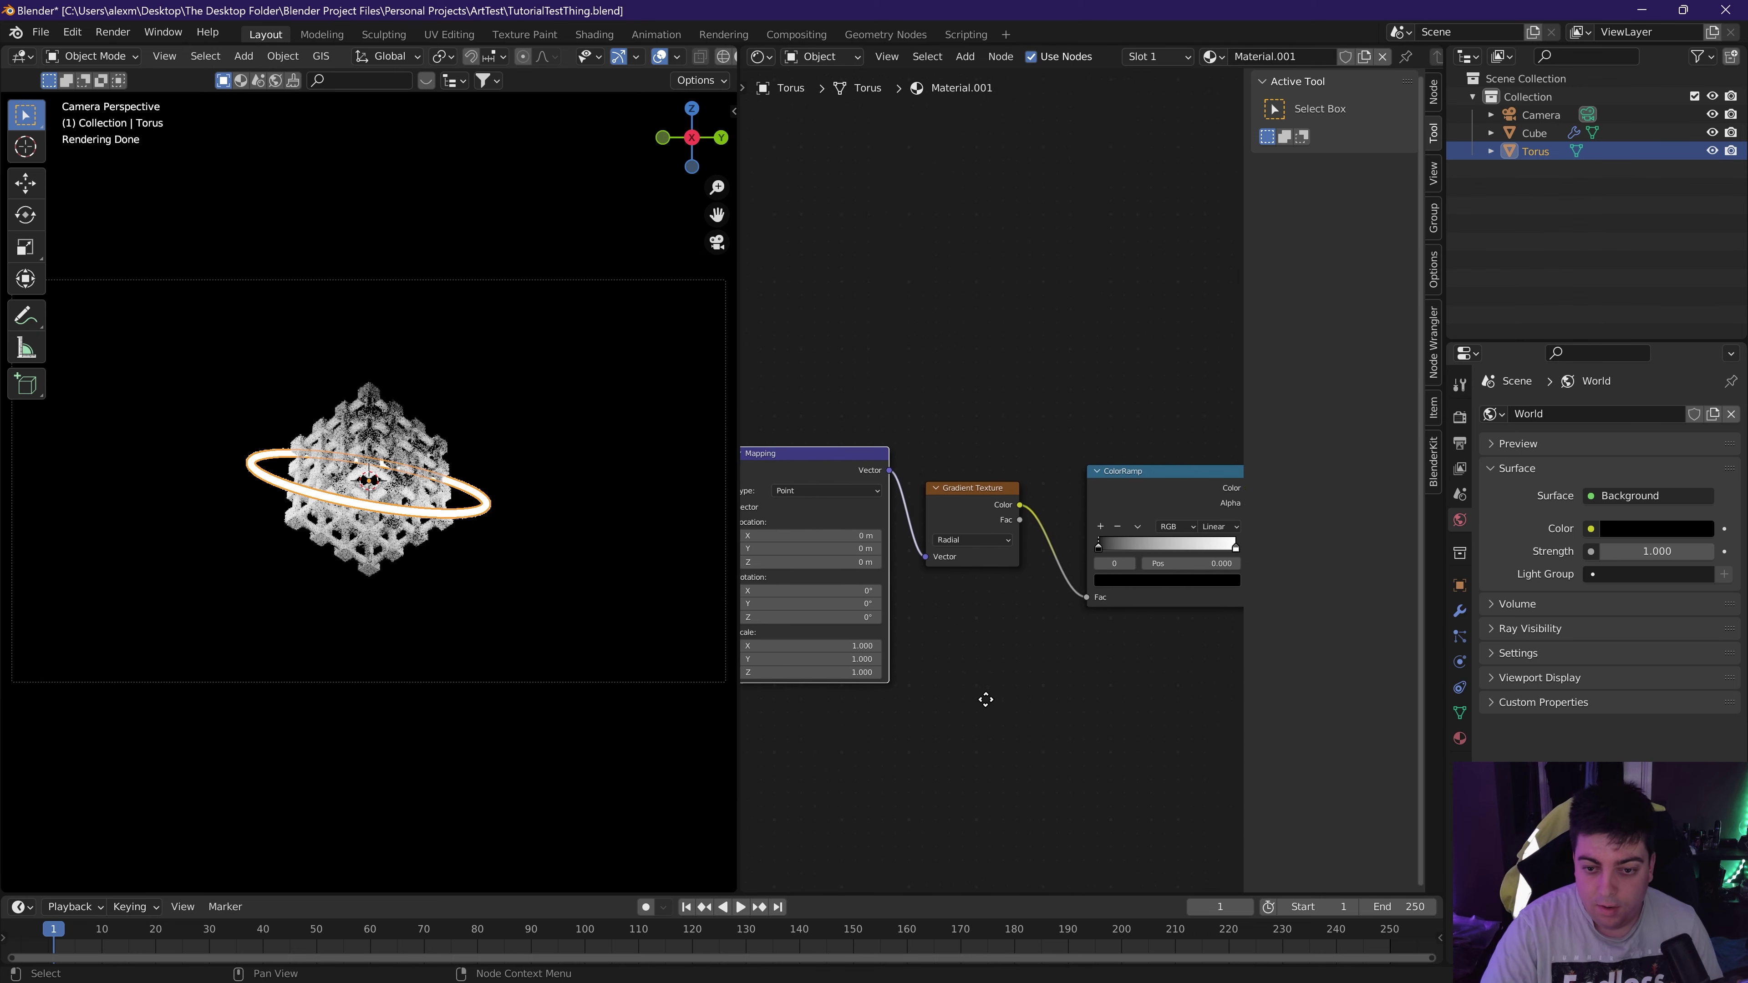
{"action": "scroll", "coordinate": [938, 537], "scroll_direction": "up", "scroll_amount": 2}
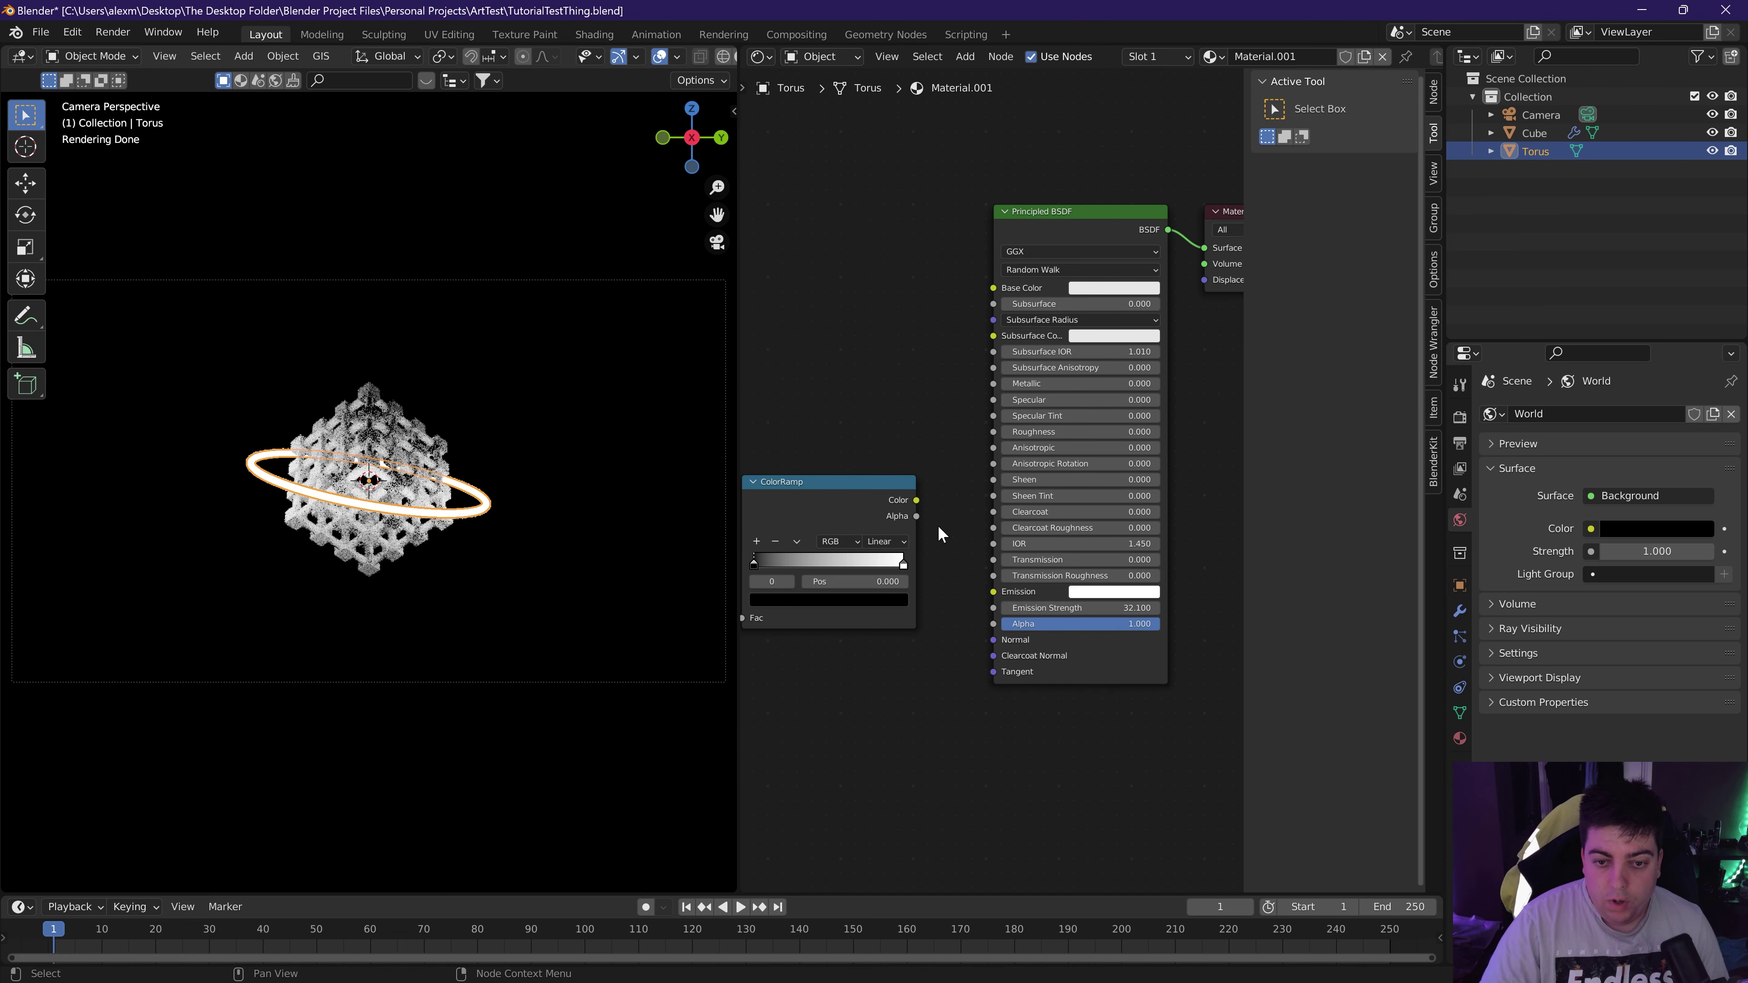
Connect the ColorRamp's Color output to the Emission colour input.
{"action": "left_click_drag", "start_coordinate": [917, 500], "coordinate": [952, 455]}
{"action": "left_click_drag", "start_coordinate": [995, 596], "coordinate": [998, 589]}
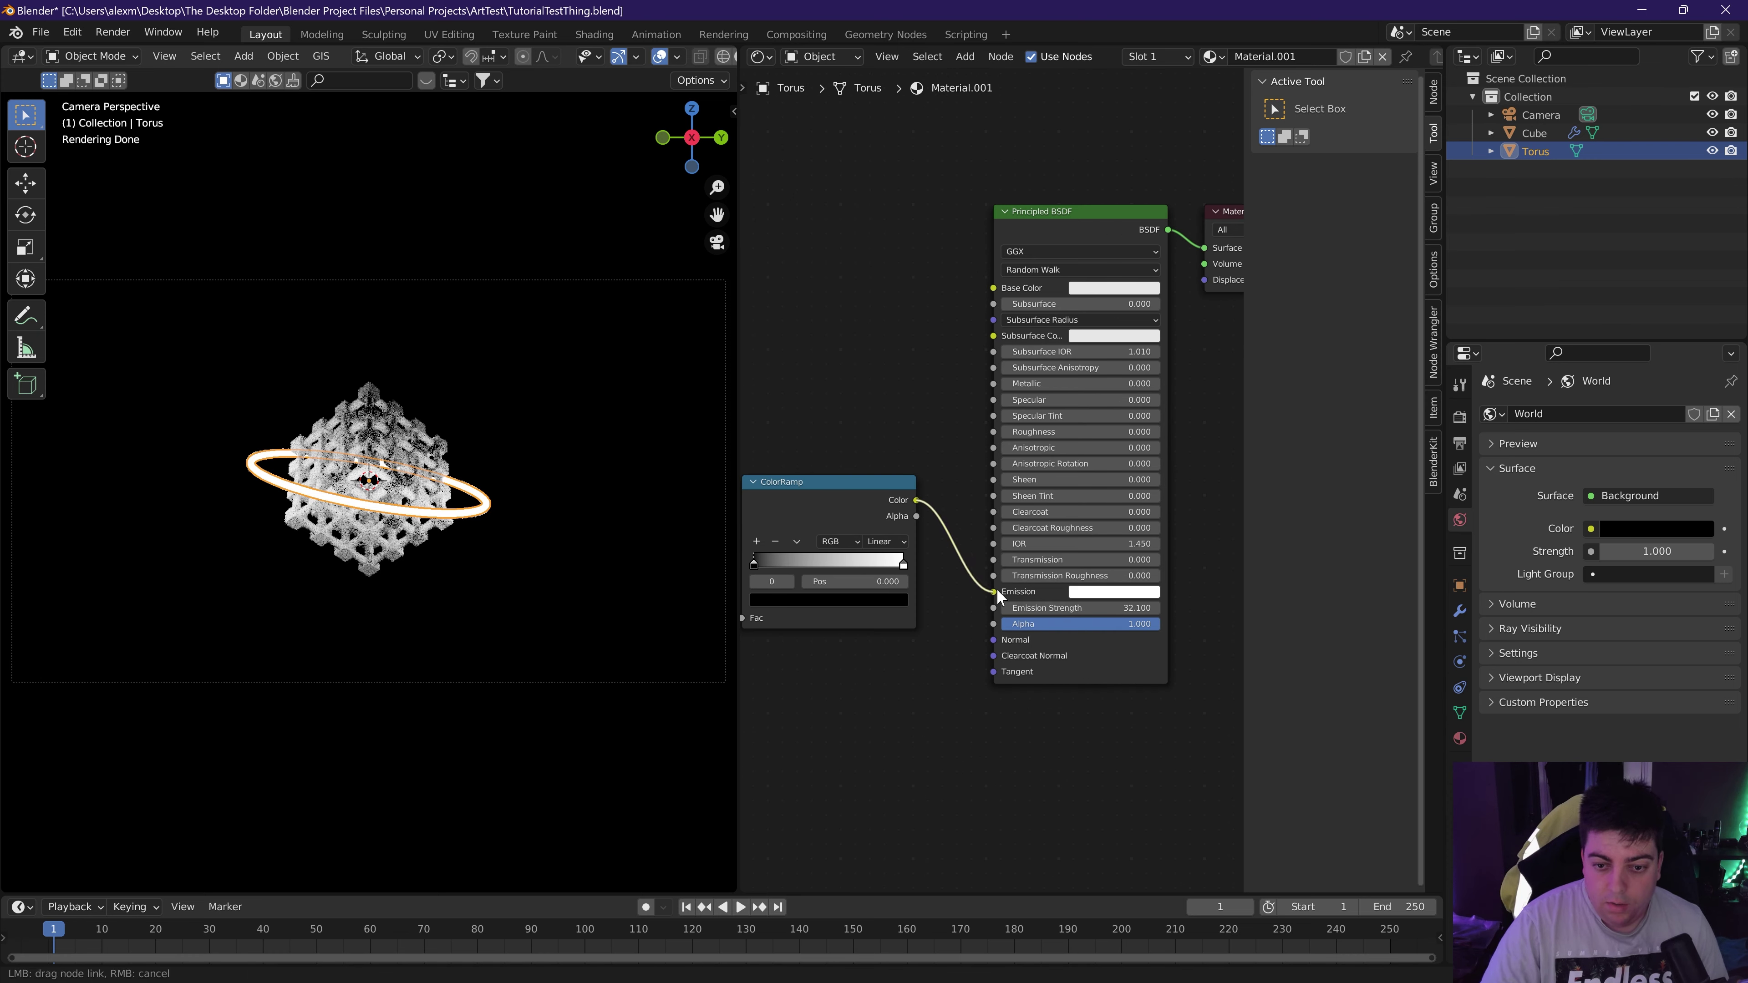
{"action": "middle_click_drag", "start_coordinate": [828, 393], "coordinate": [858, 356]}
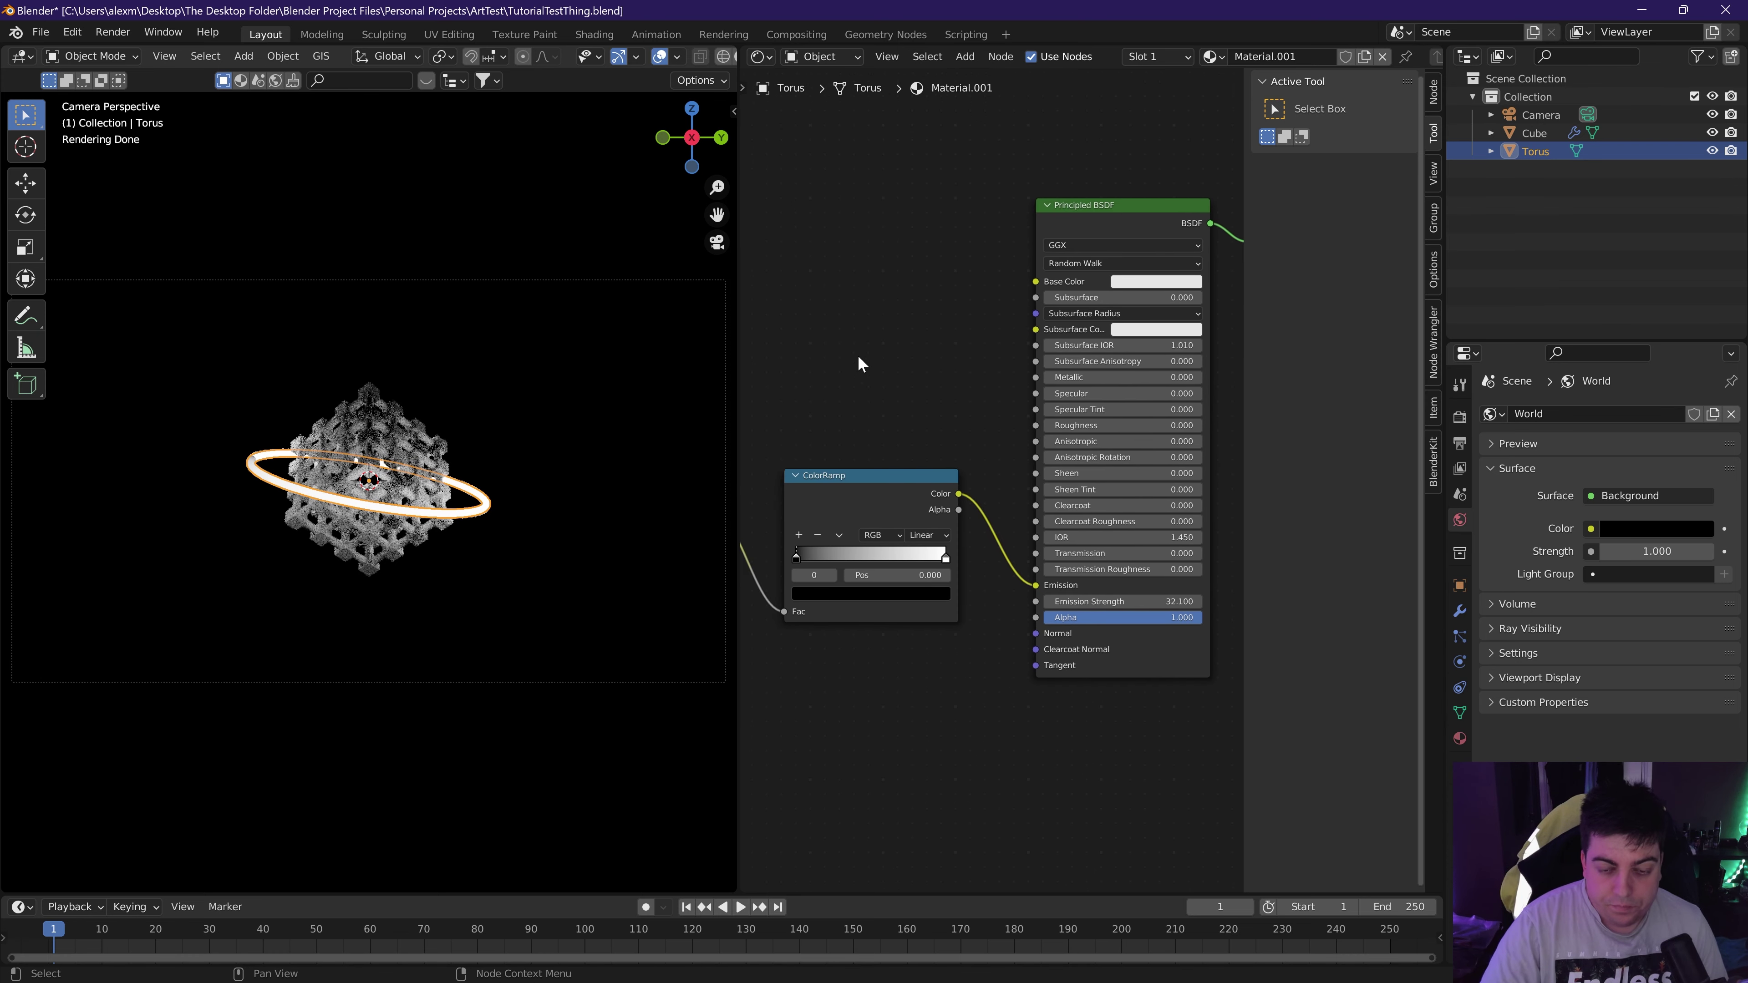
Set the ColorRamp interpolation to Constant and make the left stop sky blue.
{"action": "left_click", "coordinate": [924, 535]}
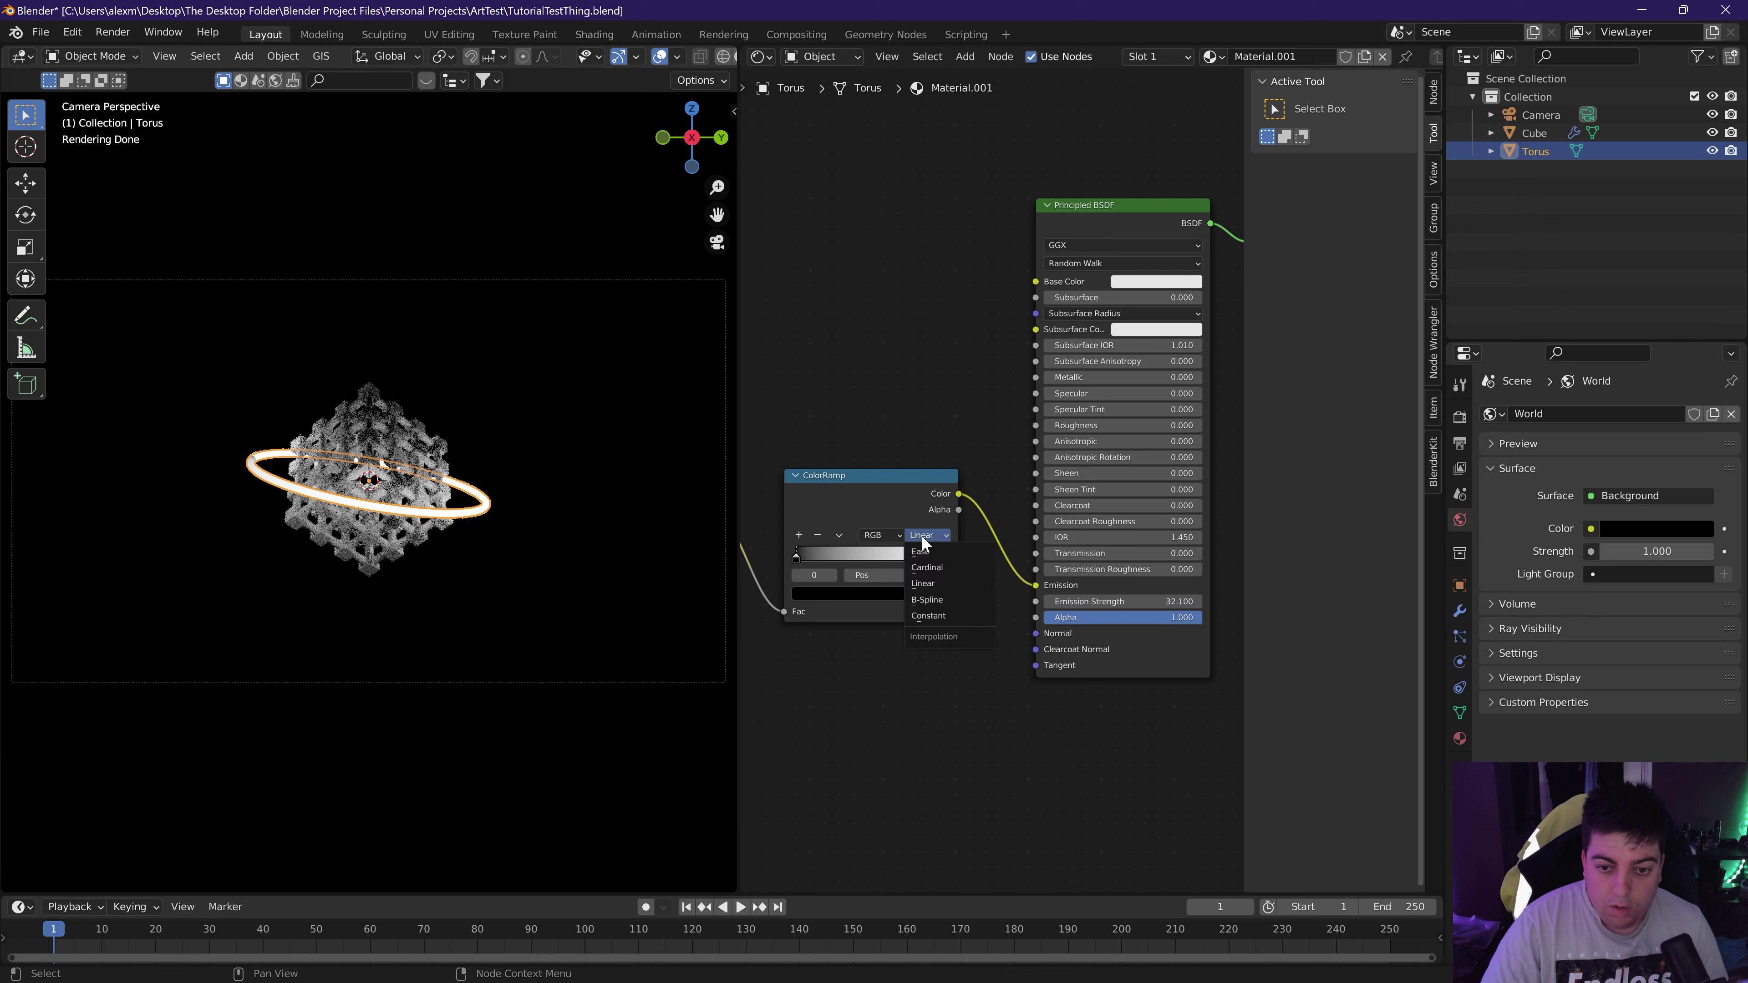
{"action": "left_click", "coordinate": [926, 616]}
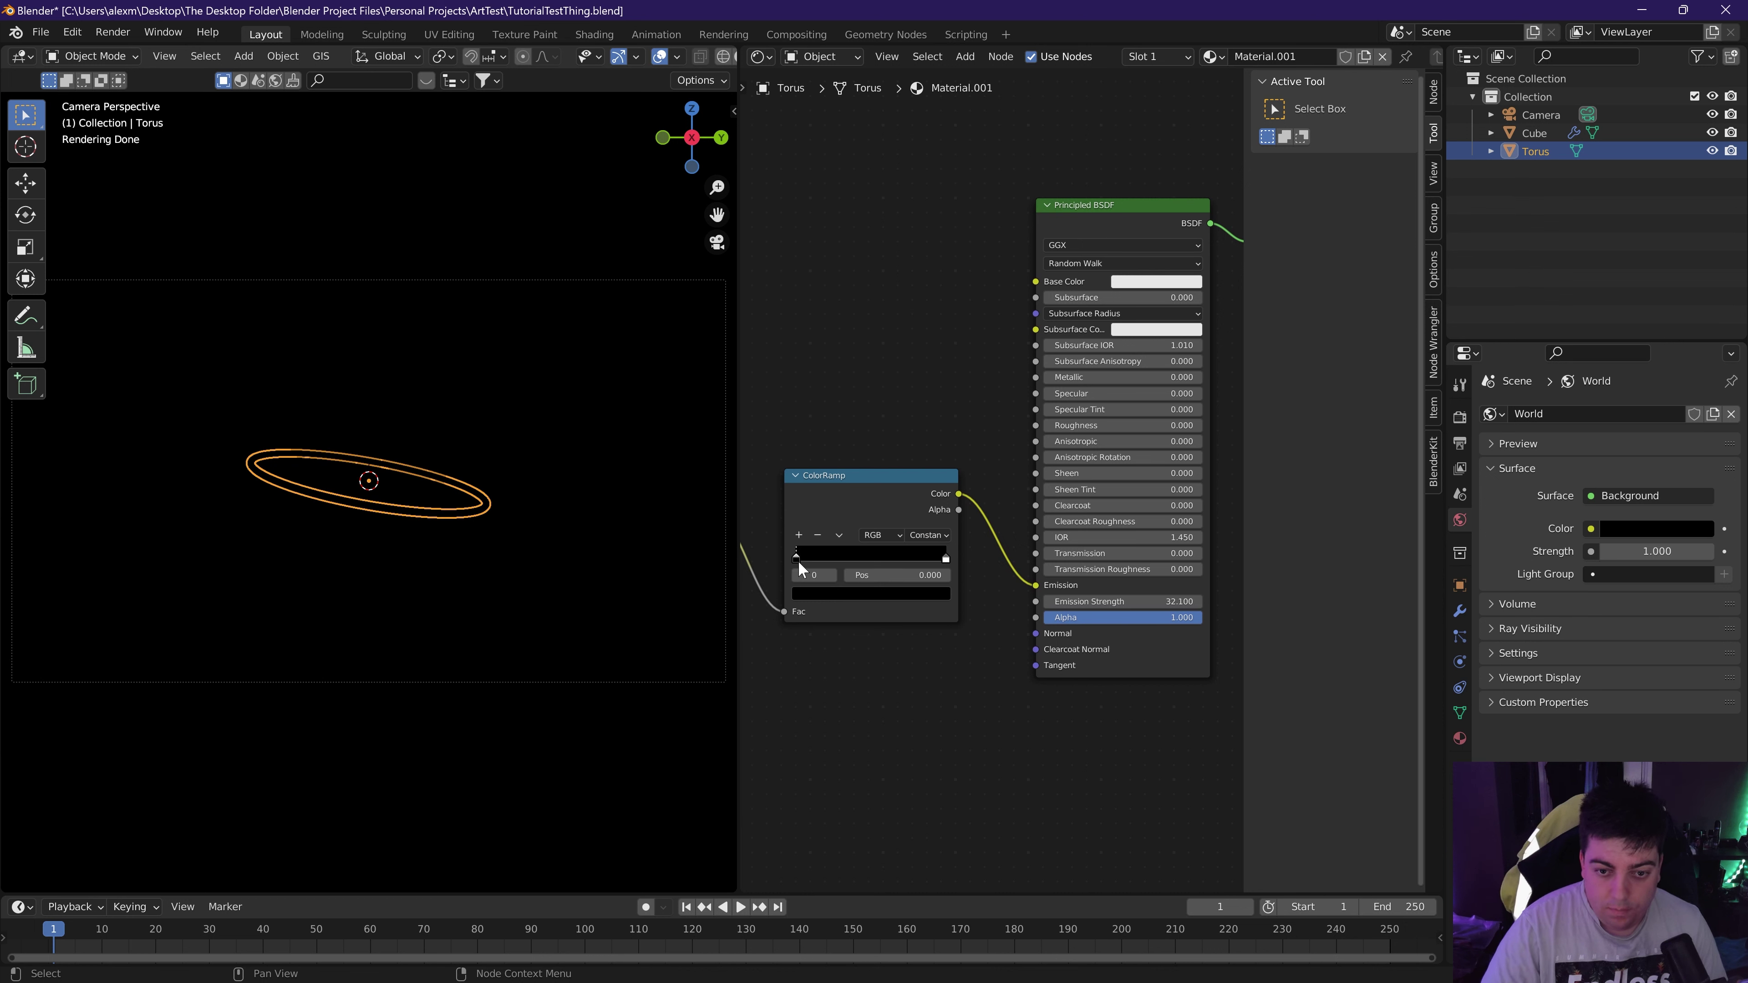
{"action": "left_click", "coordinate": [830, 596]}
{"action": "left_click_drag", "start_coordinate": [917, 476], "coordinate": [917, 389]}
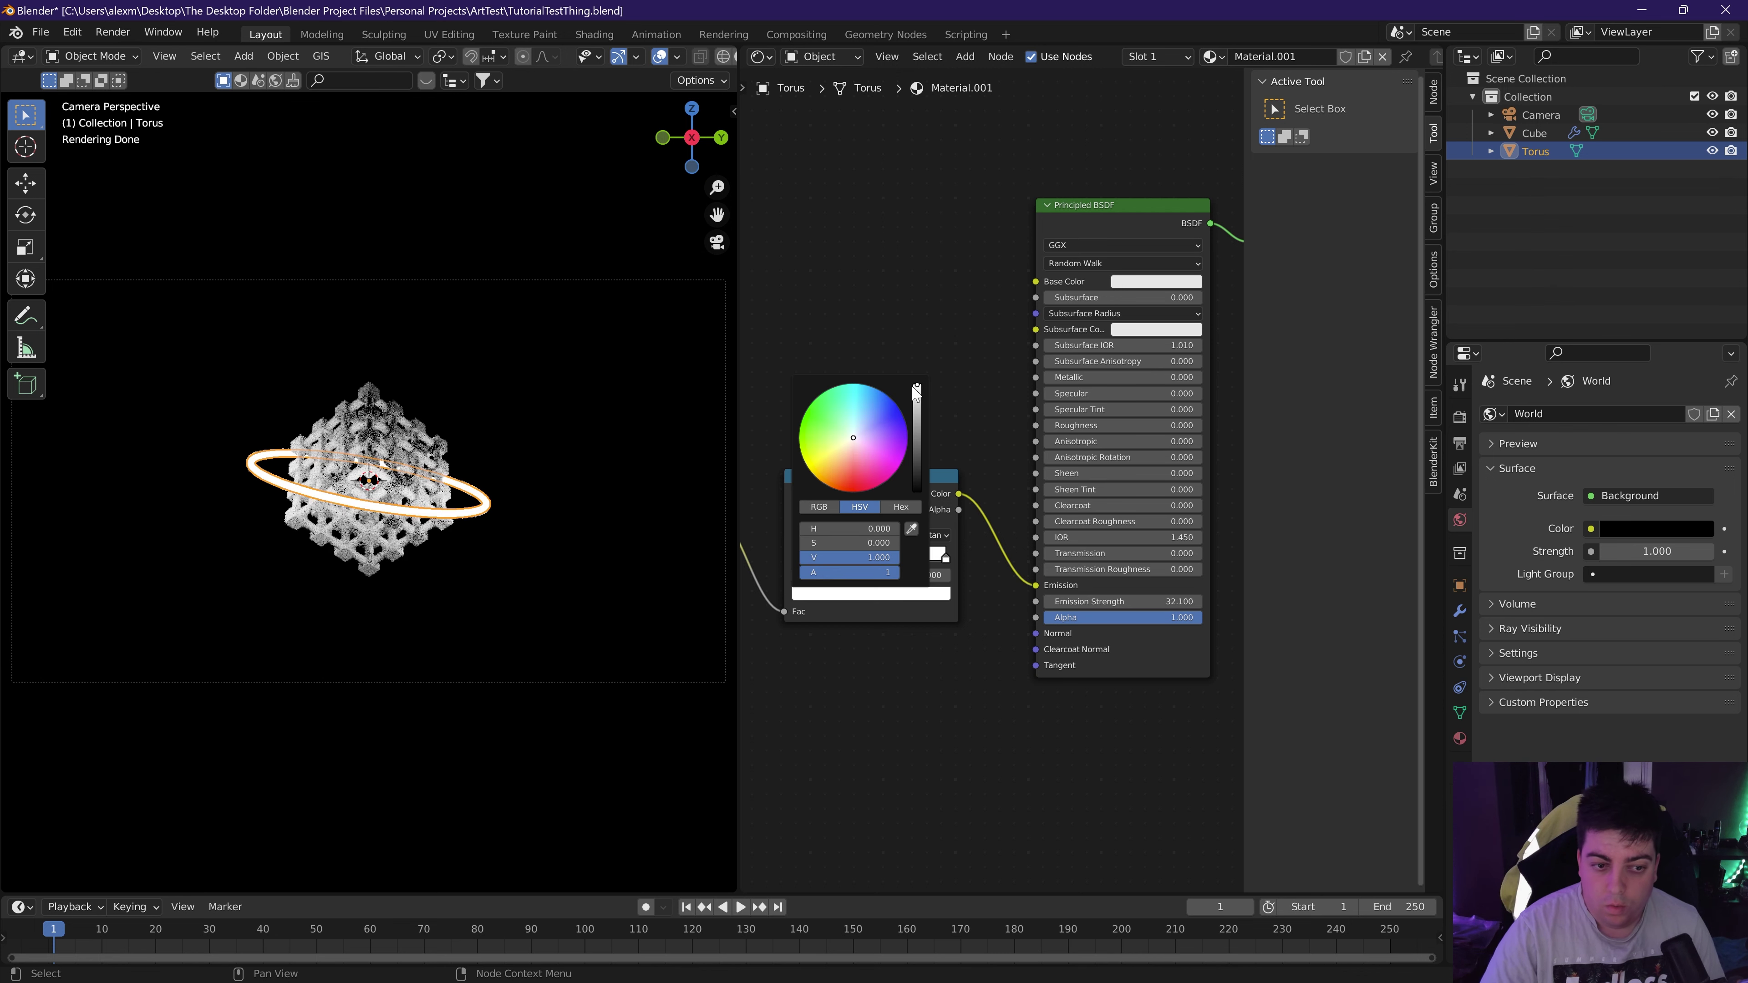
{"action": "left_click", "coordinate": [812, 452]}
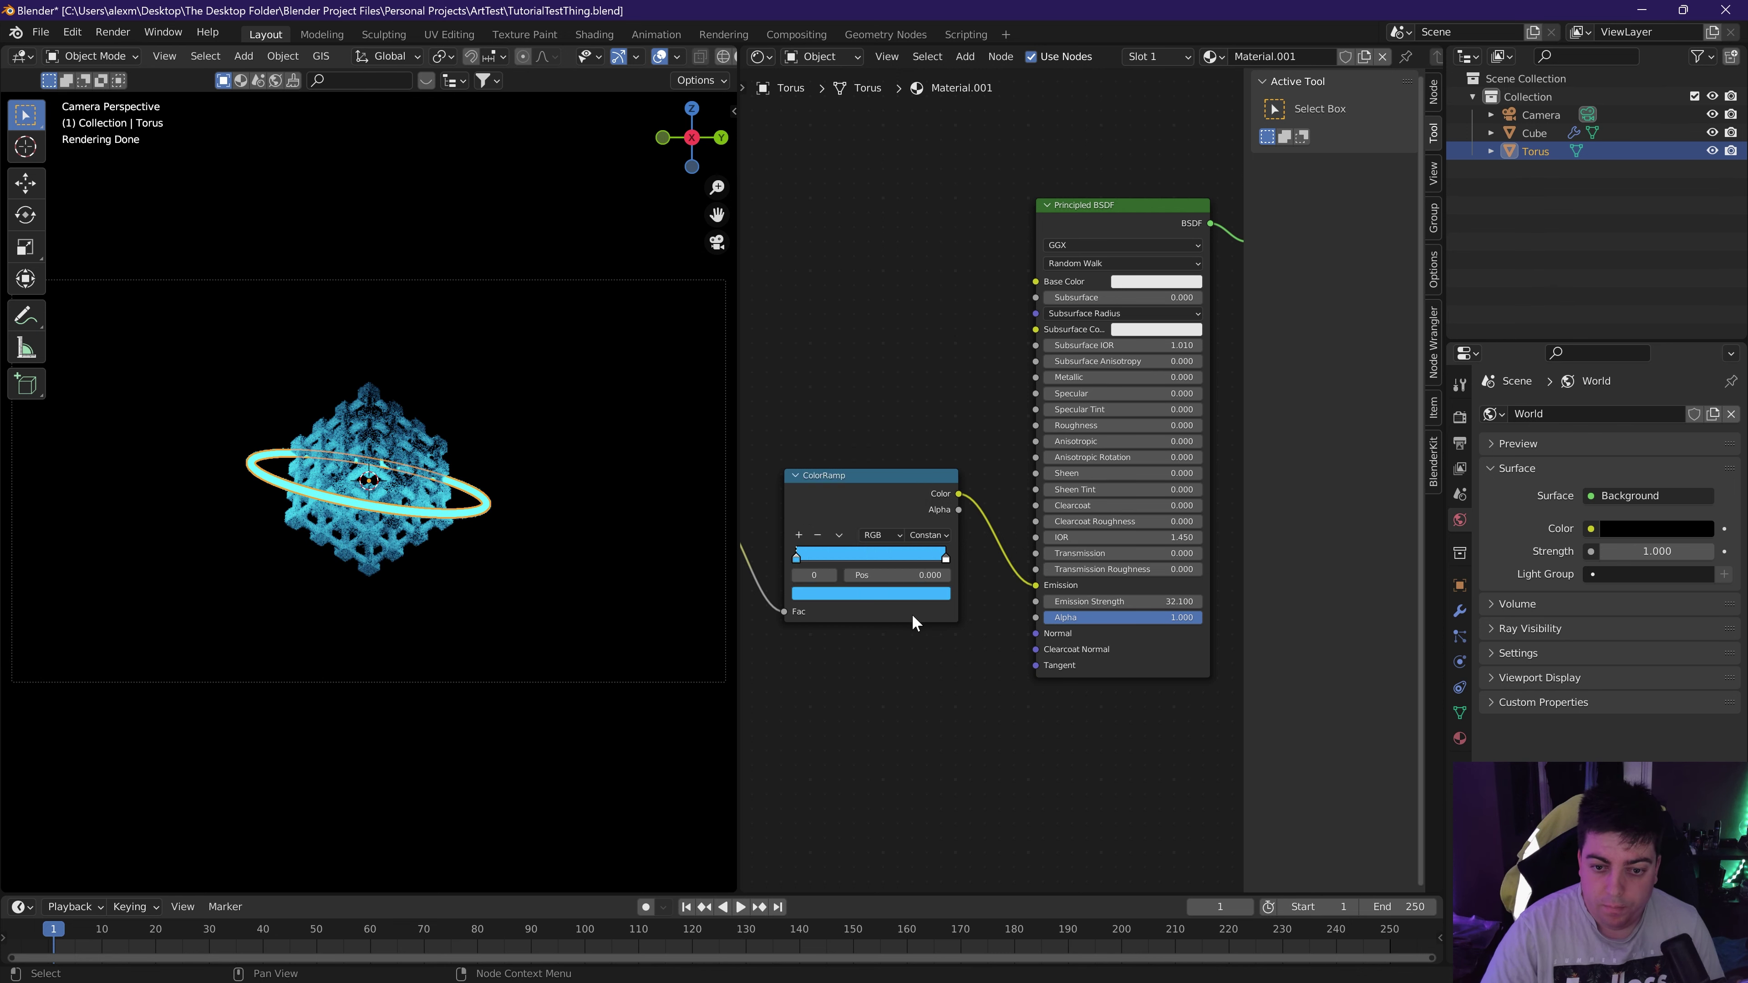
Move the right ColorRamp stop to position 0.5 and colour it magenta-purple.
{"action": "left_click", "coordinate": [946, 557]}
{"action": "left_click", "coordinate": [895, 575]}
{"action": "key", "text": "BackSpace"}
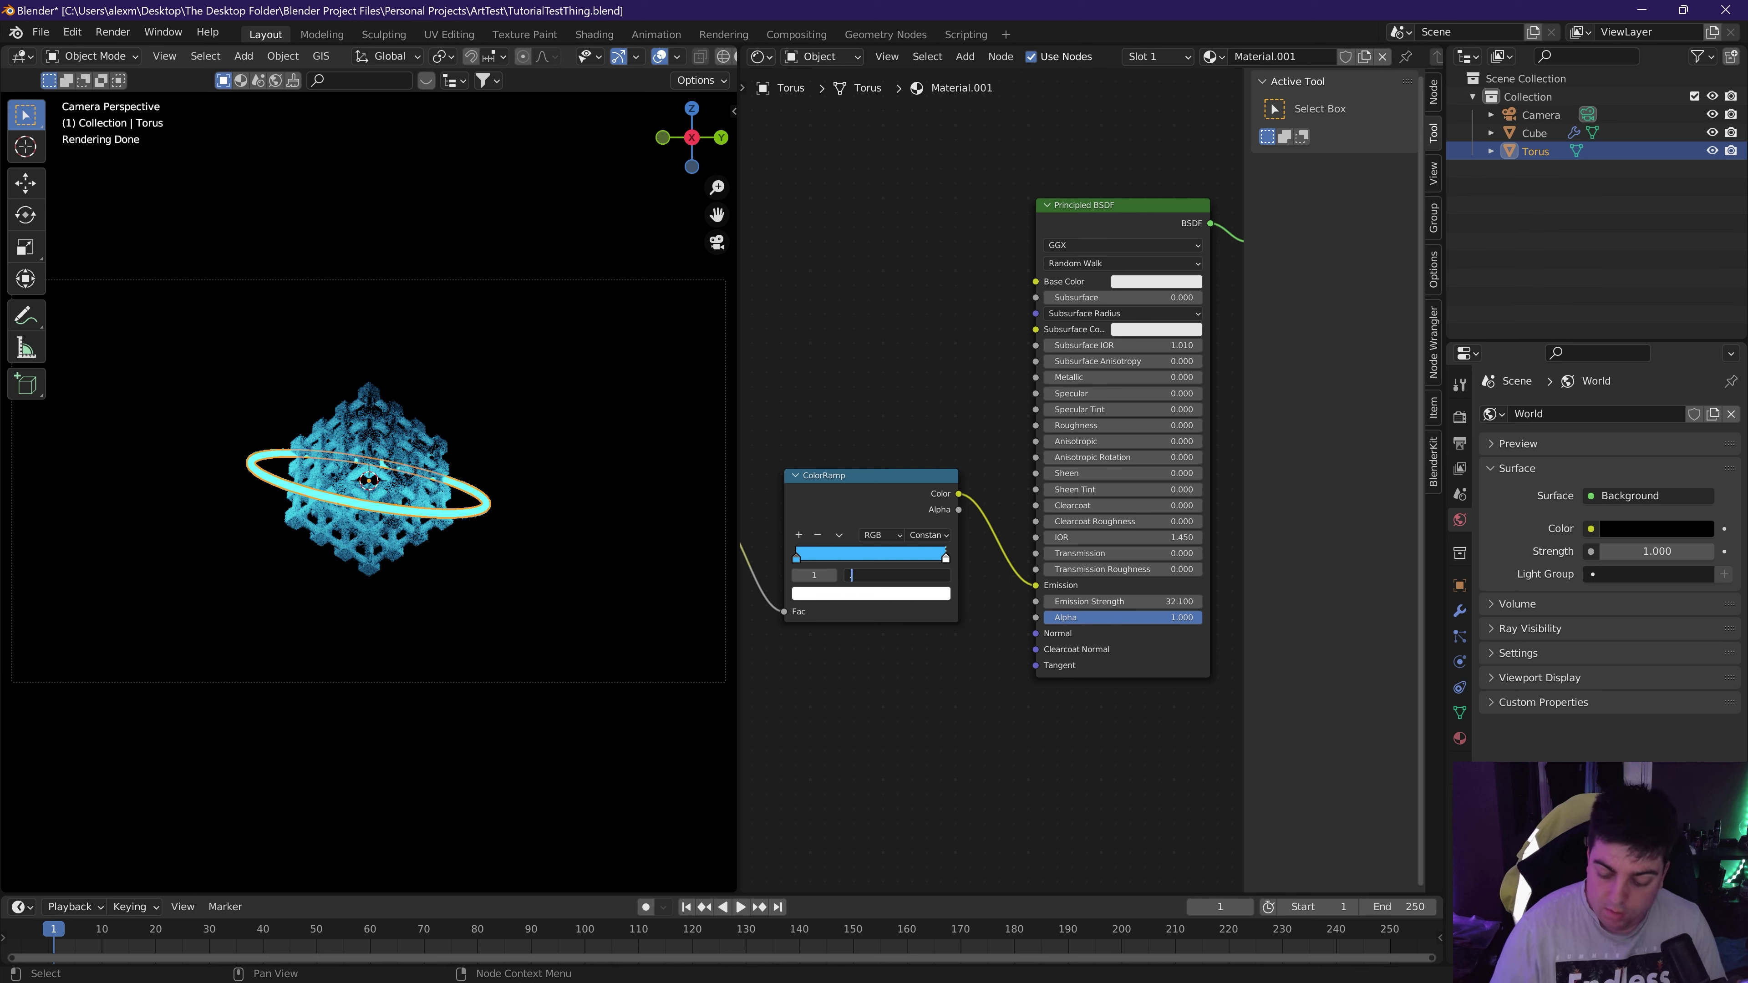
{"action": "type", "text": "0.5"}
{"action": "key", "text": "Return"}
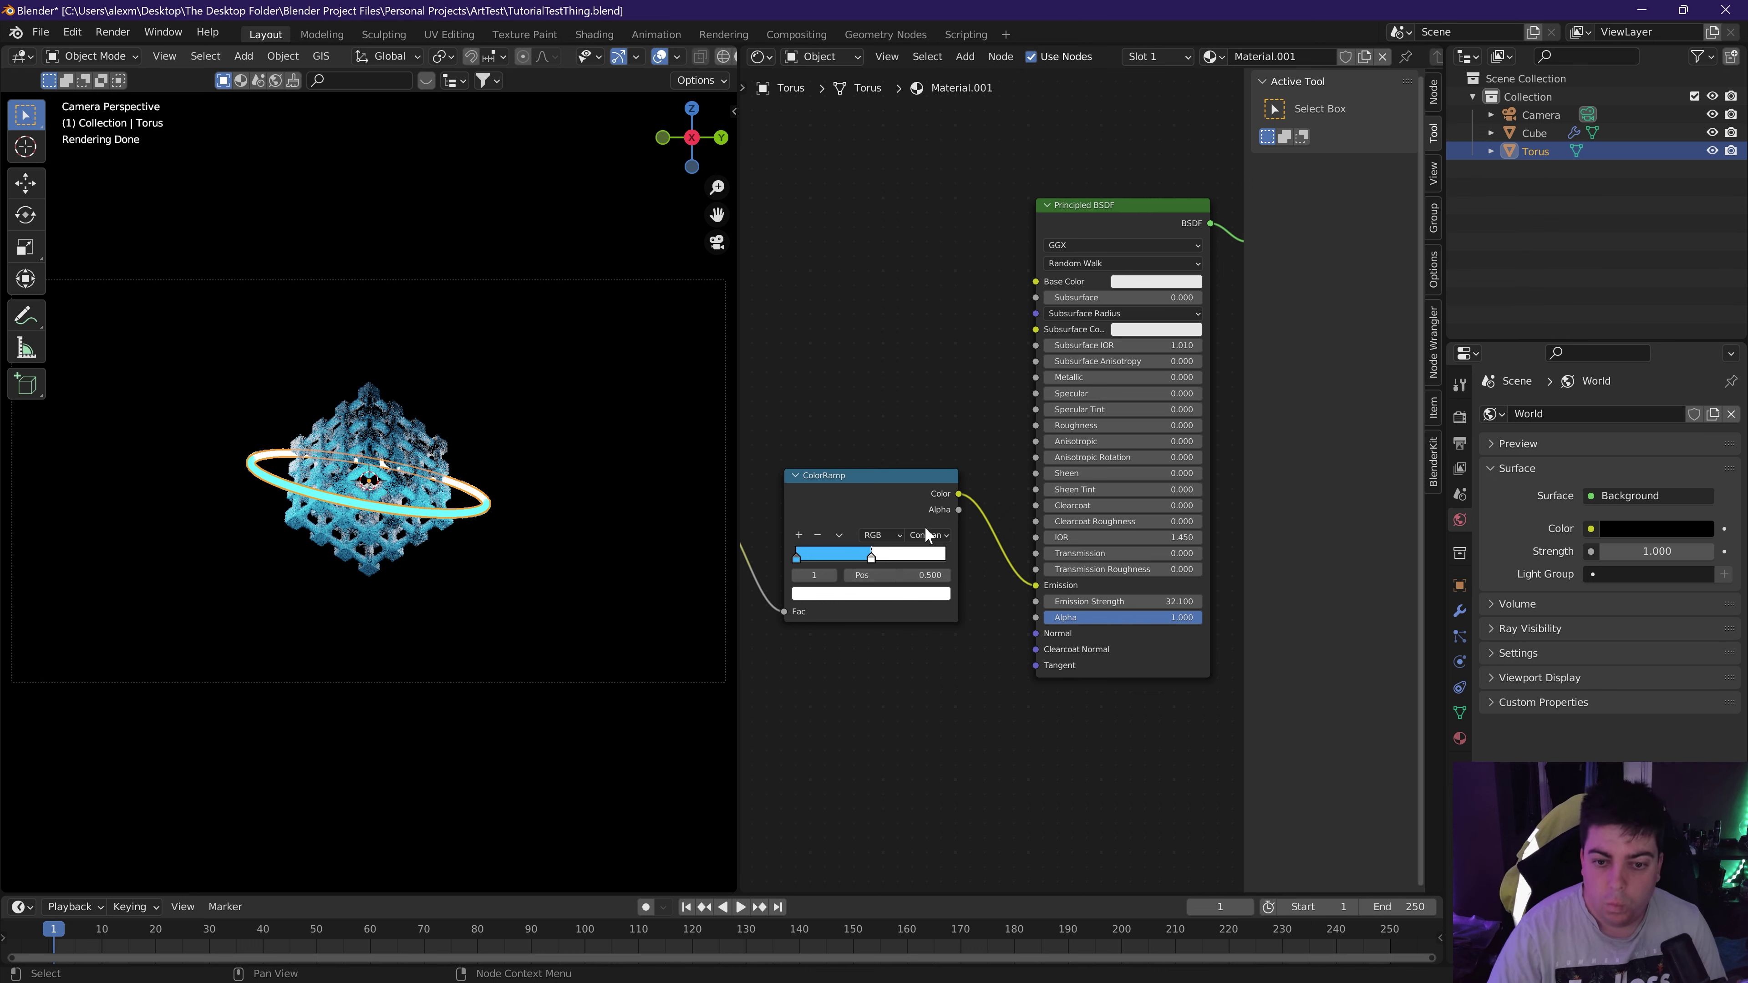
{"action": "left_click", "coordinate": [870, 596]}
{"action": "left_click", "coordinate": [900, 468]}
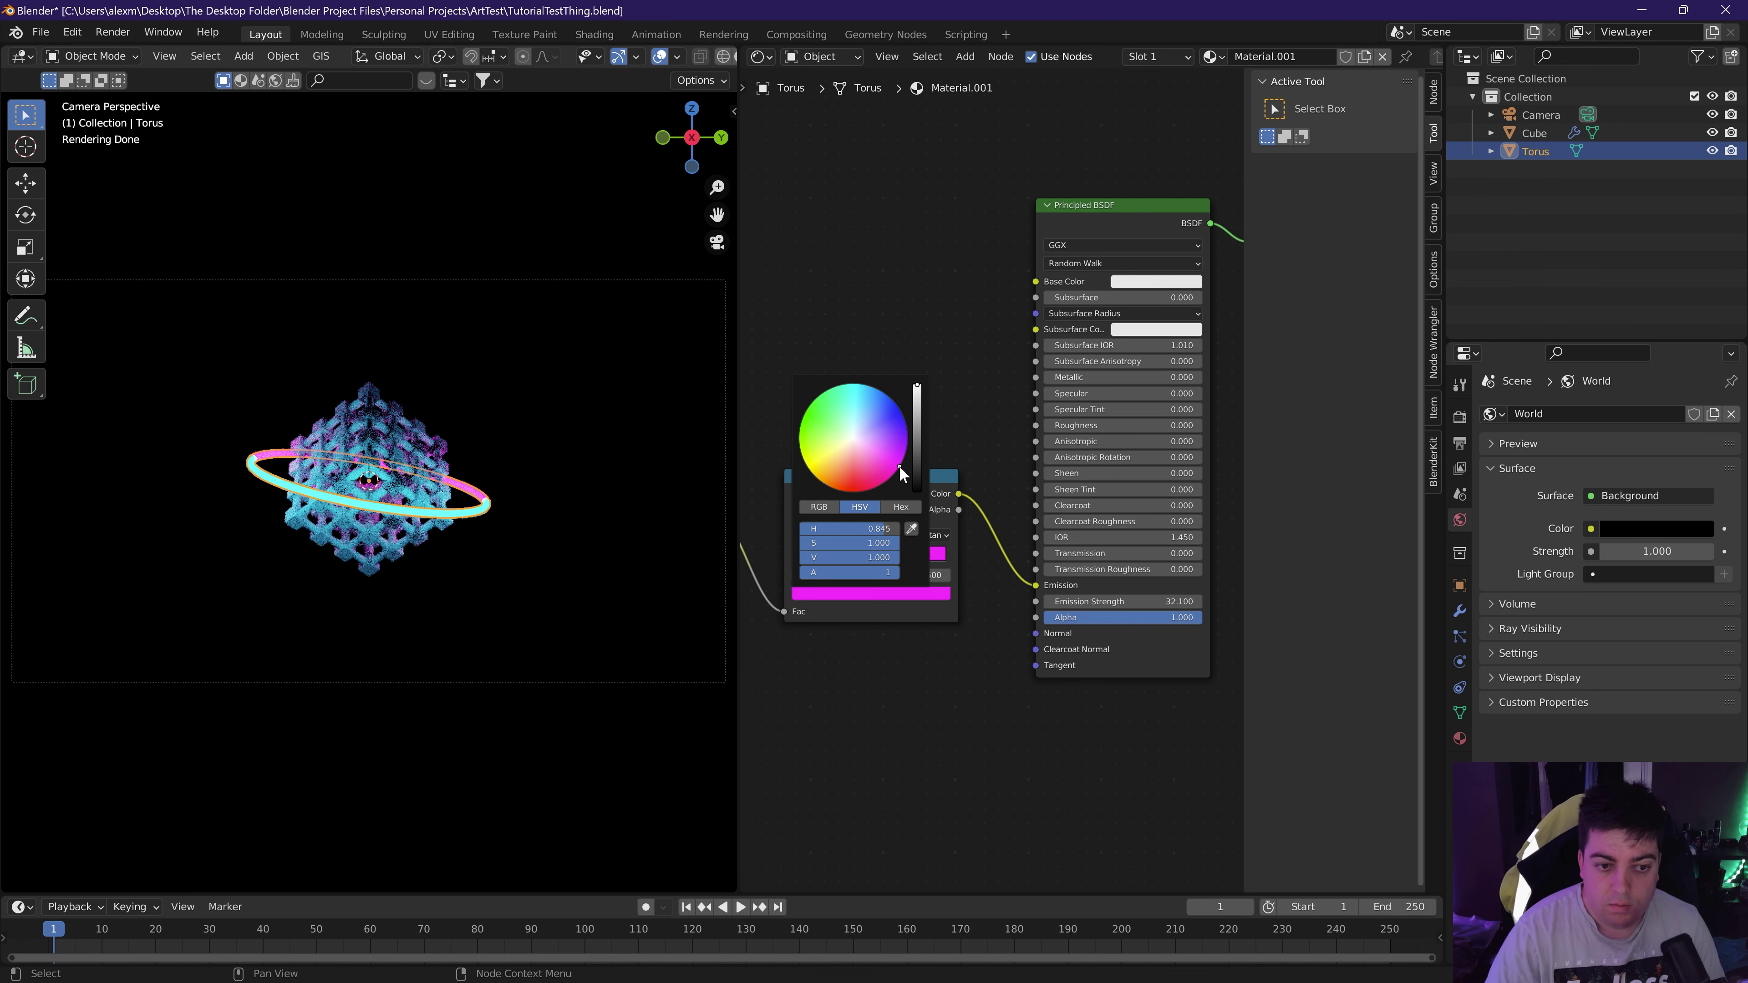
{"action": "mouse_move", "coordinate": [902, 472]}
{"action": "left_mouse_down"}
{"action": "mouse_move", "coordinate": [889, 457]}
{"action": "mouse_move", "coordinate": [907, 444]}
{"action": "left_mouse_up"}
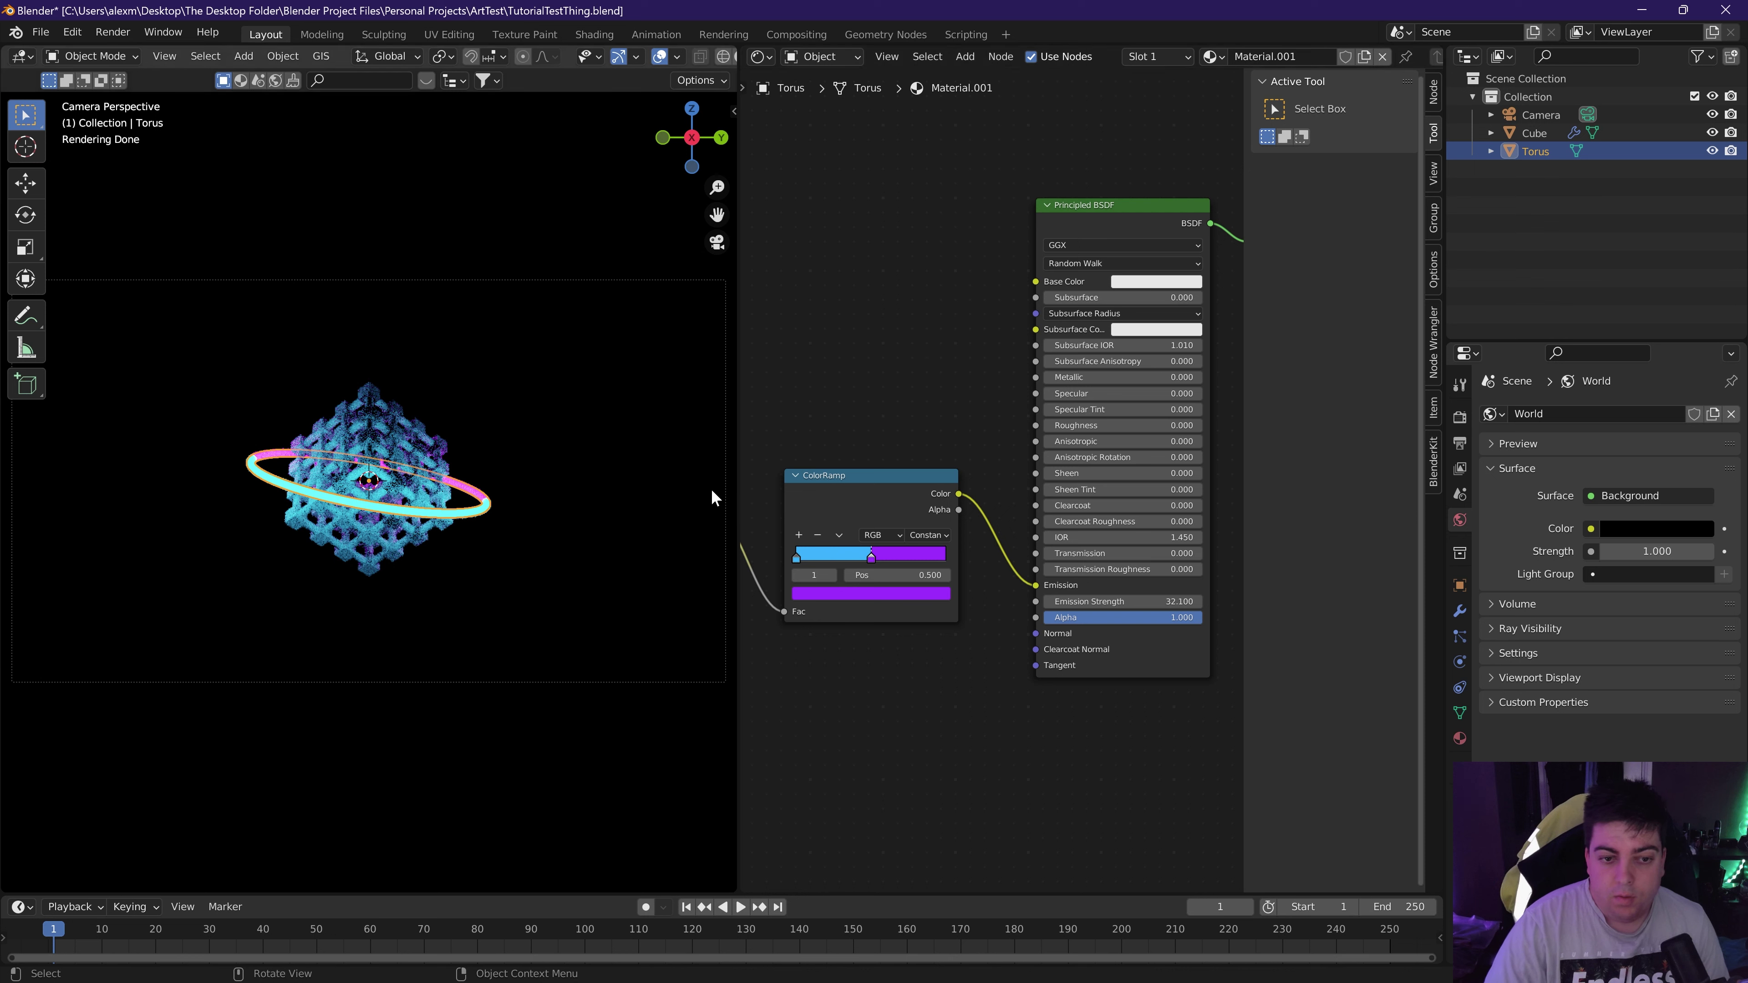
Raise the emission strength to 50 and reselect the torus.
{"action": "left_click", "coordinate": [1129, 601]}
{"action": "type", "text": "50"}
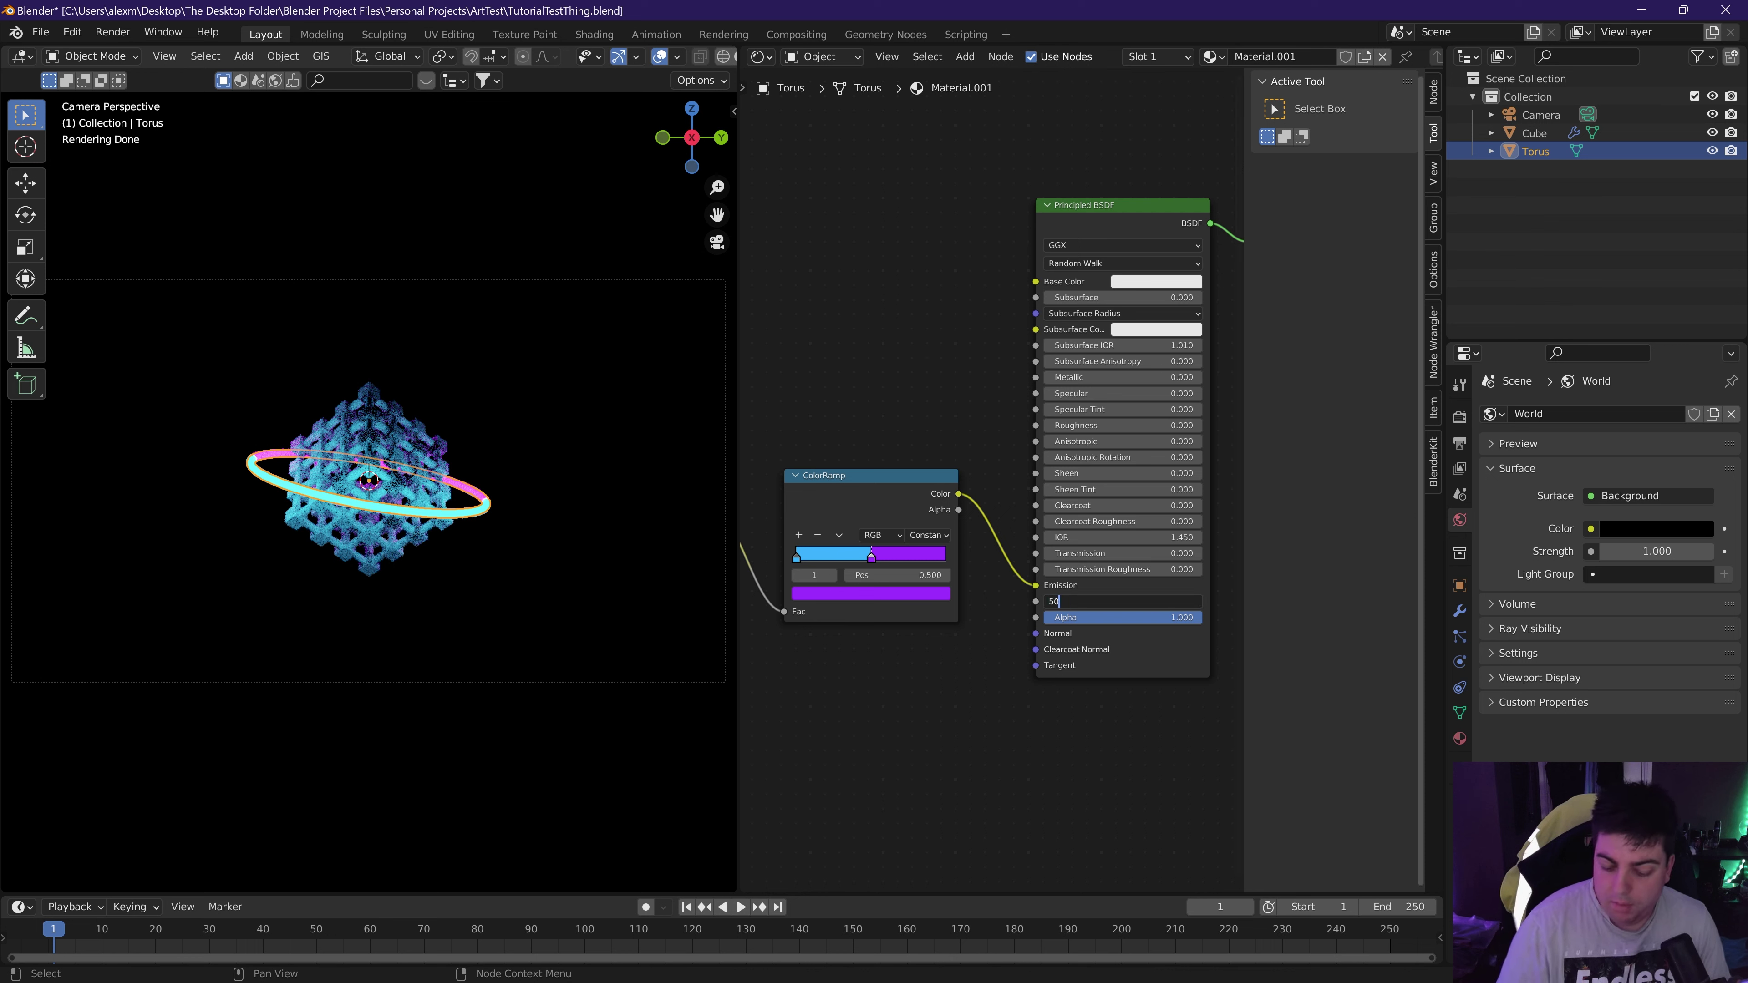
{"action": "key", "text": "Return"}
{"action": "left_click", "coordinate": [586, 519]}
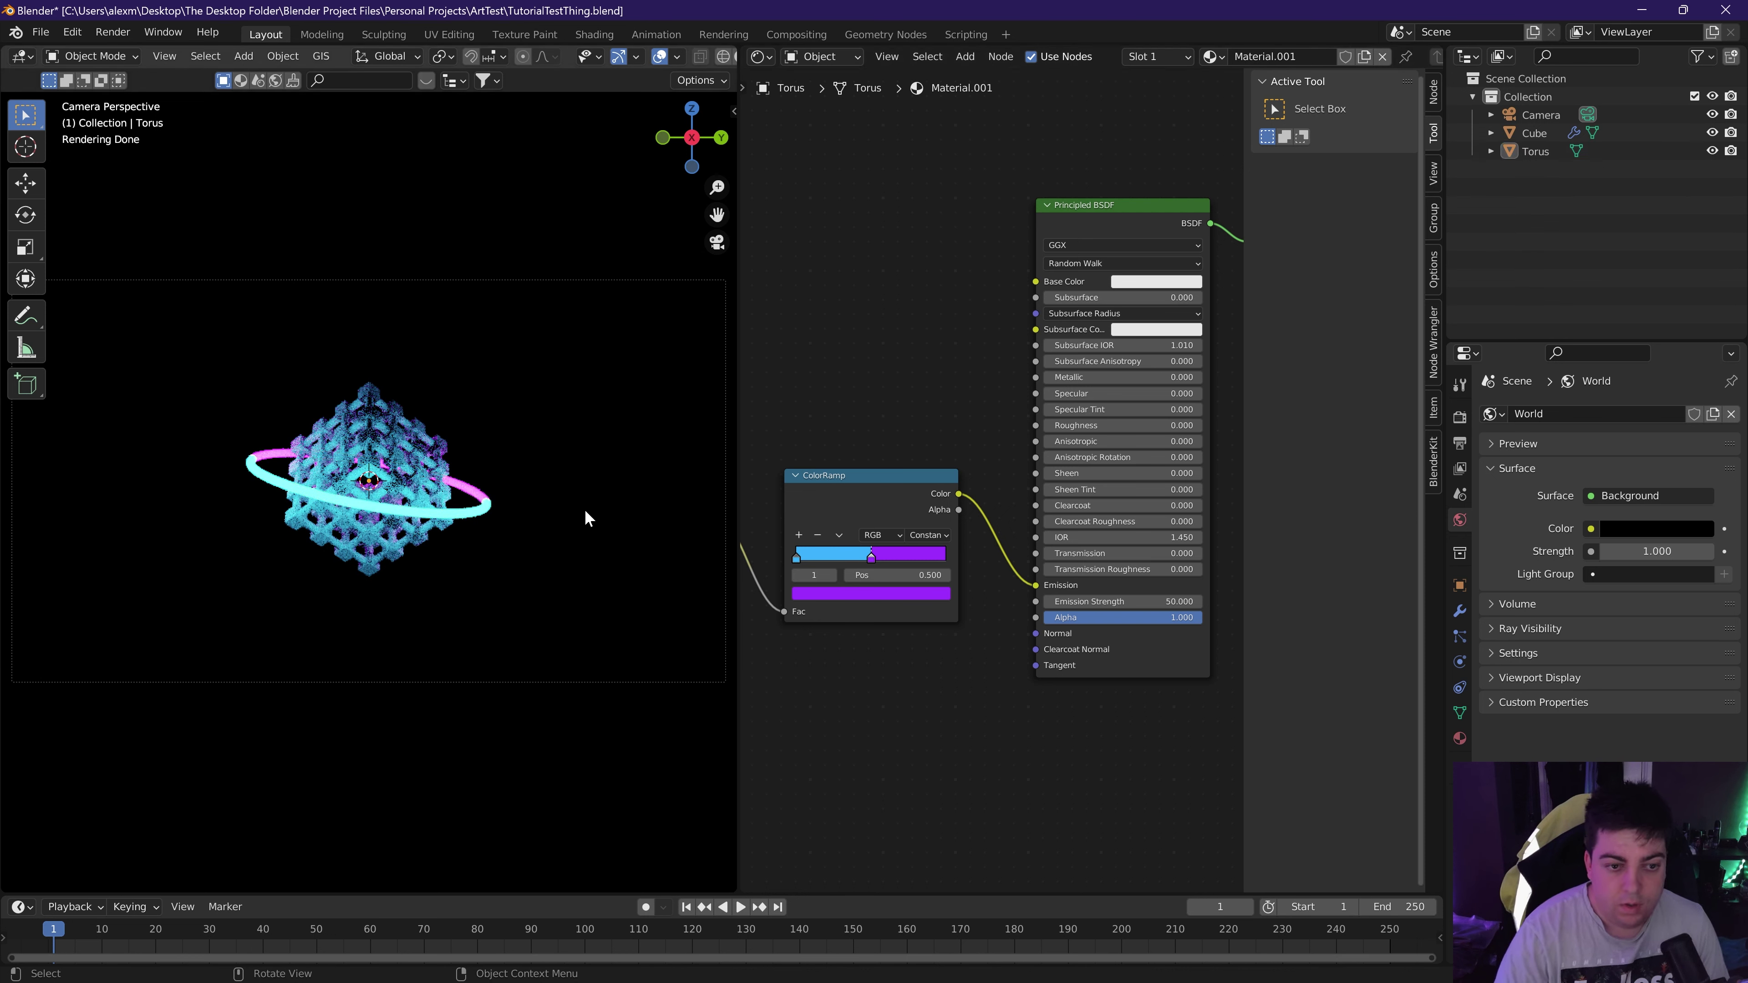
{"action": "scroll", "coordinate": [577, 561], "scroll_direction": "up", "scroll_amount": 5}
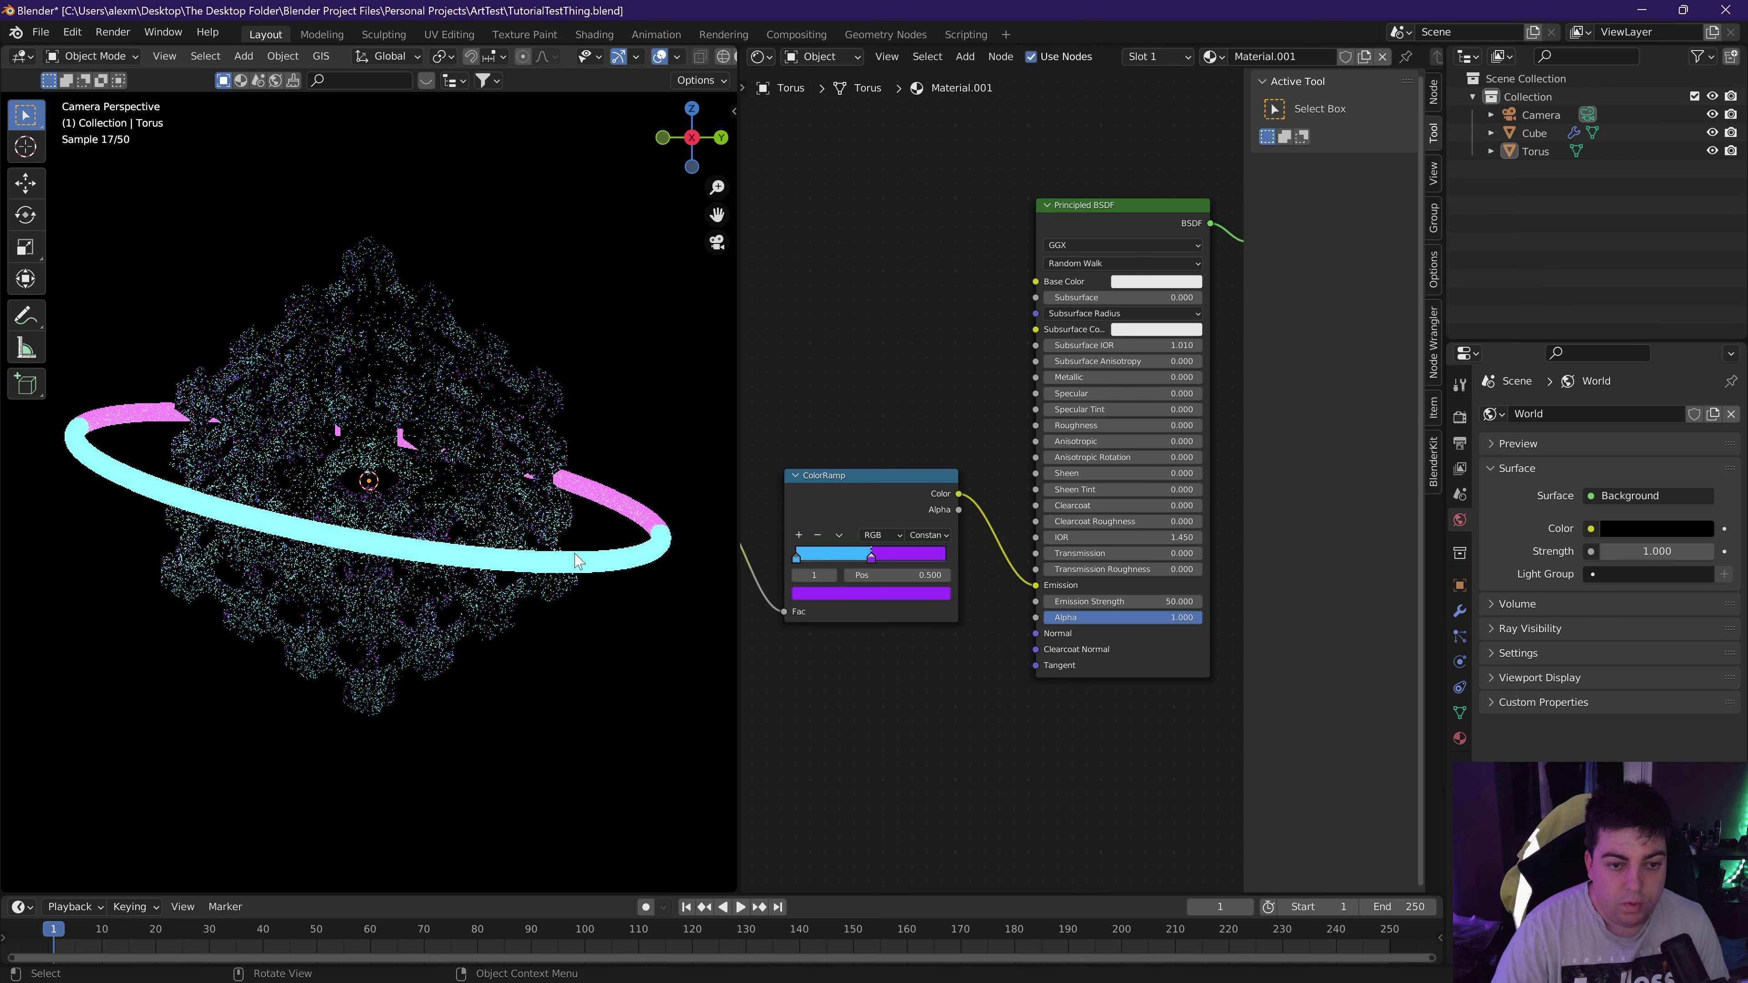
{"action": "scroll", "coordinate": [577, 561], "scroll_direction": "down", "scroll_amount": 2}
{"action": "left_click", "coordinate": [572, 550]}
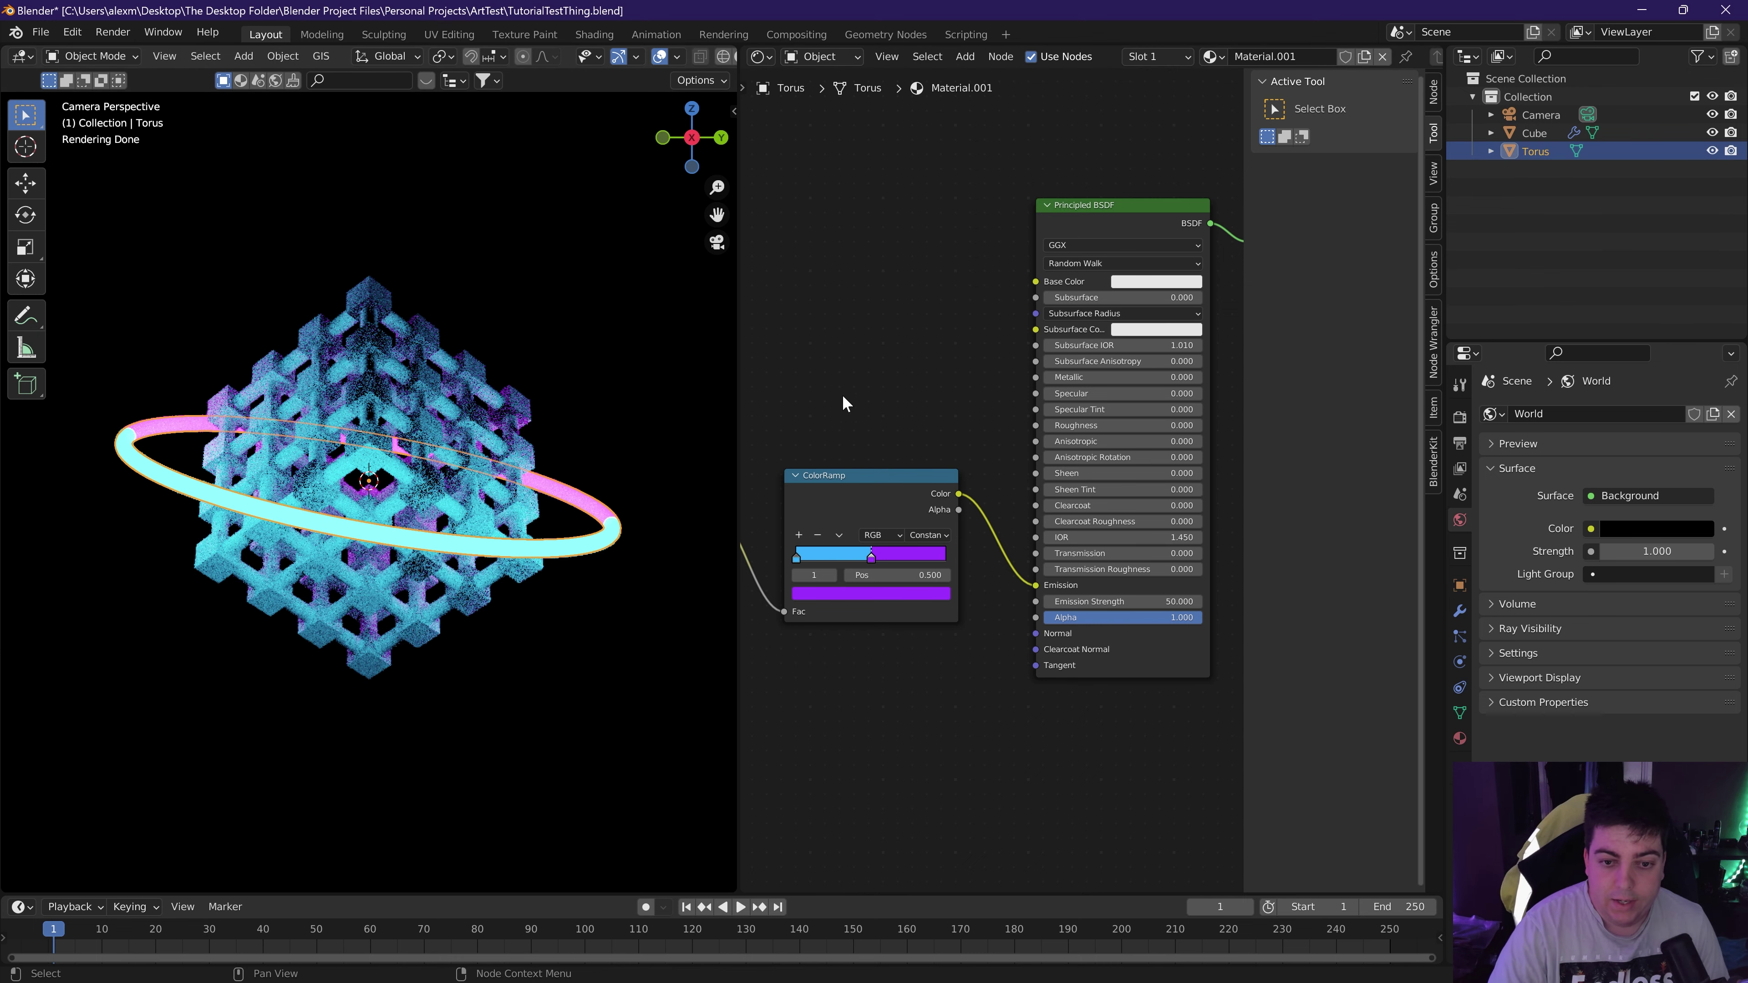
{"action": "middle_click_drag", "start_coordinate": [842, 397], "coordinate": [1294, 307]}
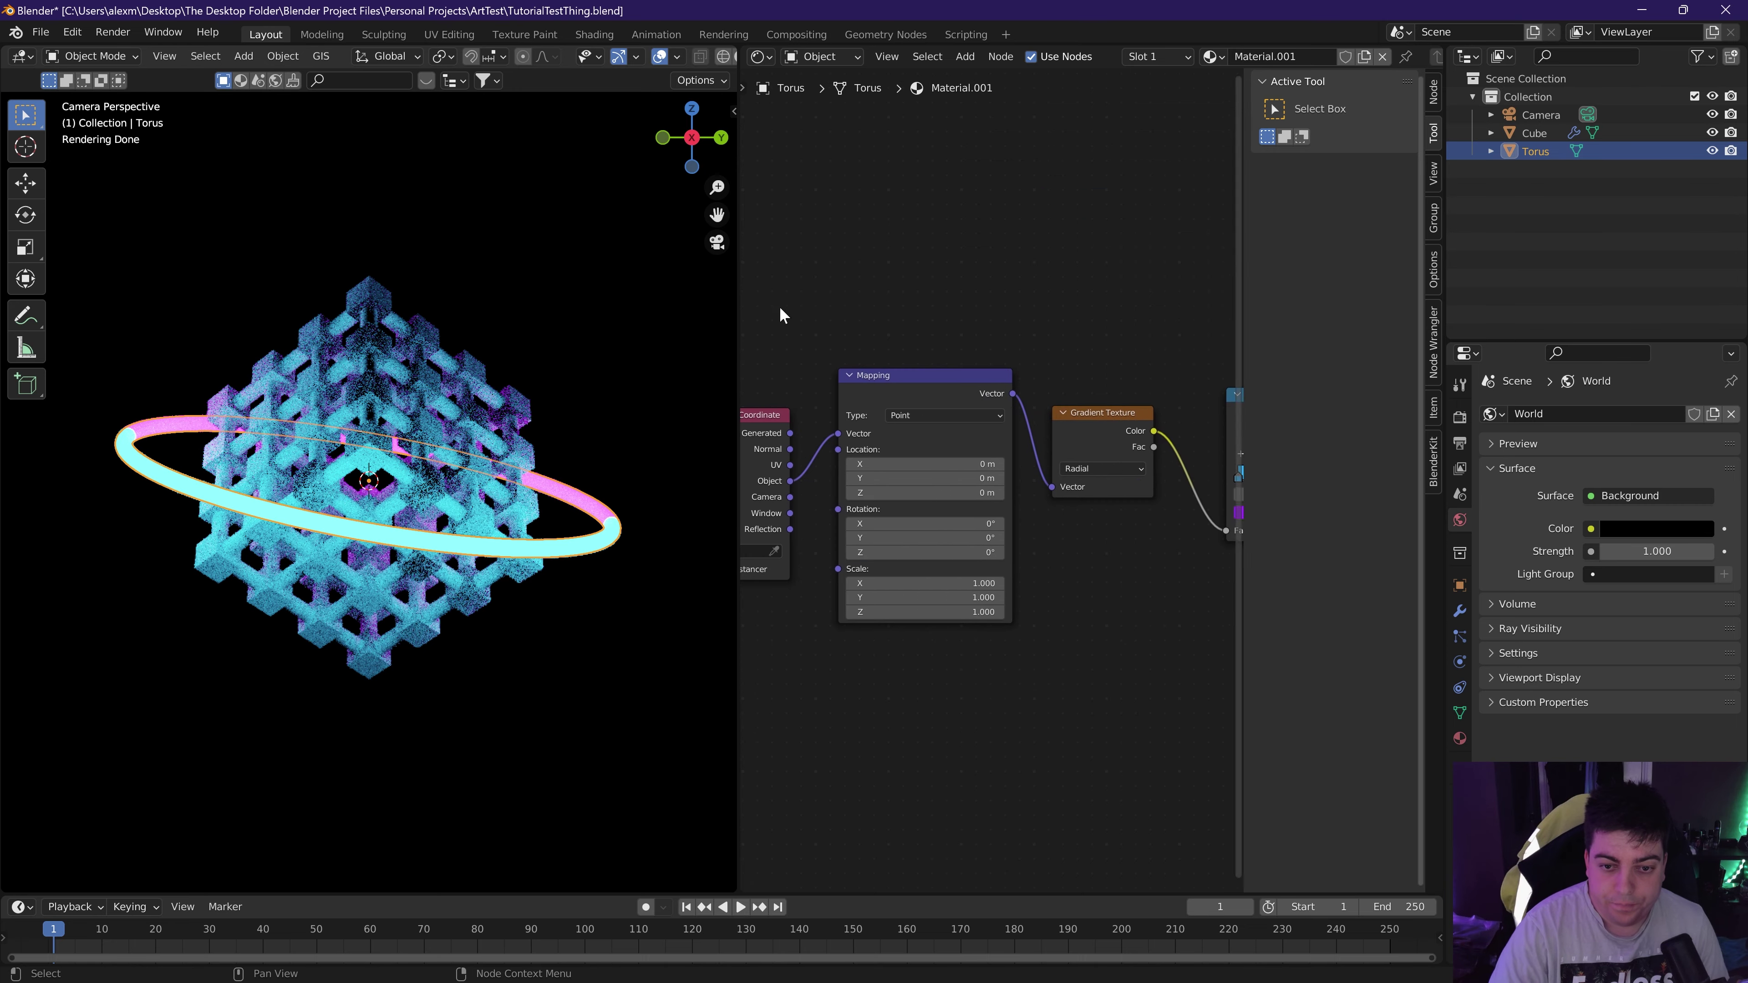
Keyframe the Mapping Z rotation at 0° on frame 1 and 180° on frame 60.
{"action": "left_click", "coordinate": [964, 552]}
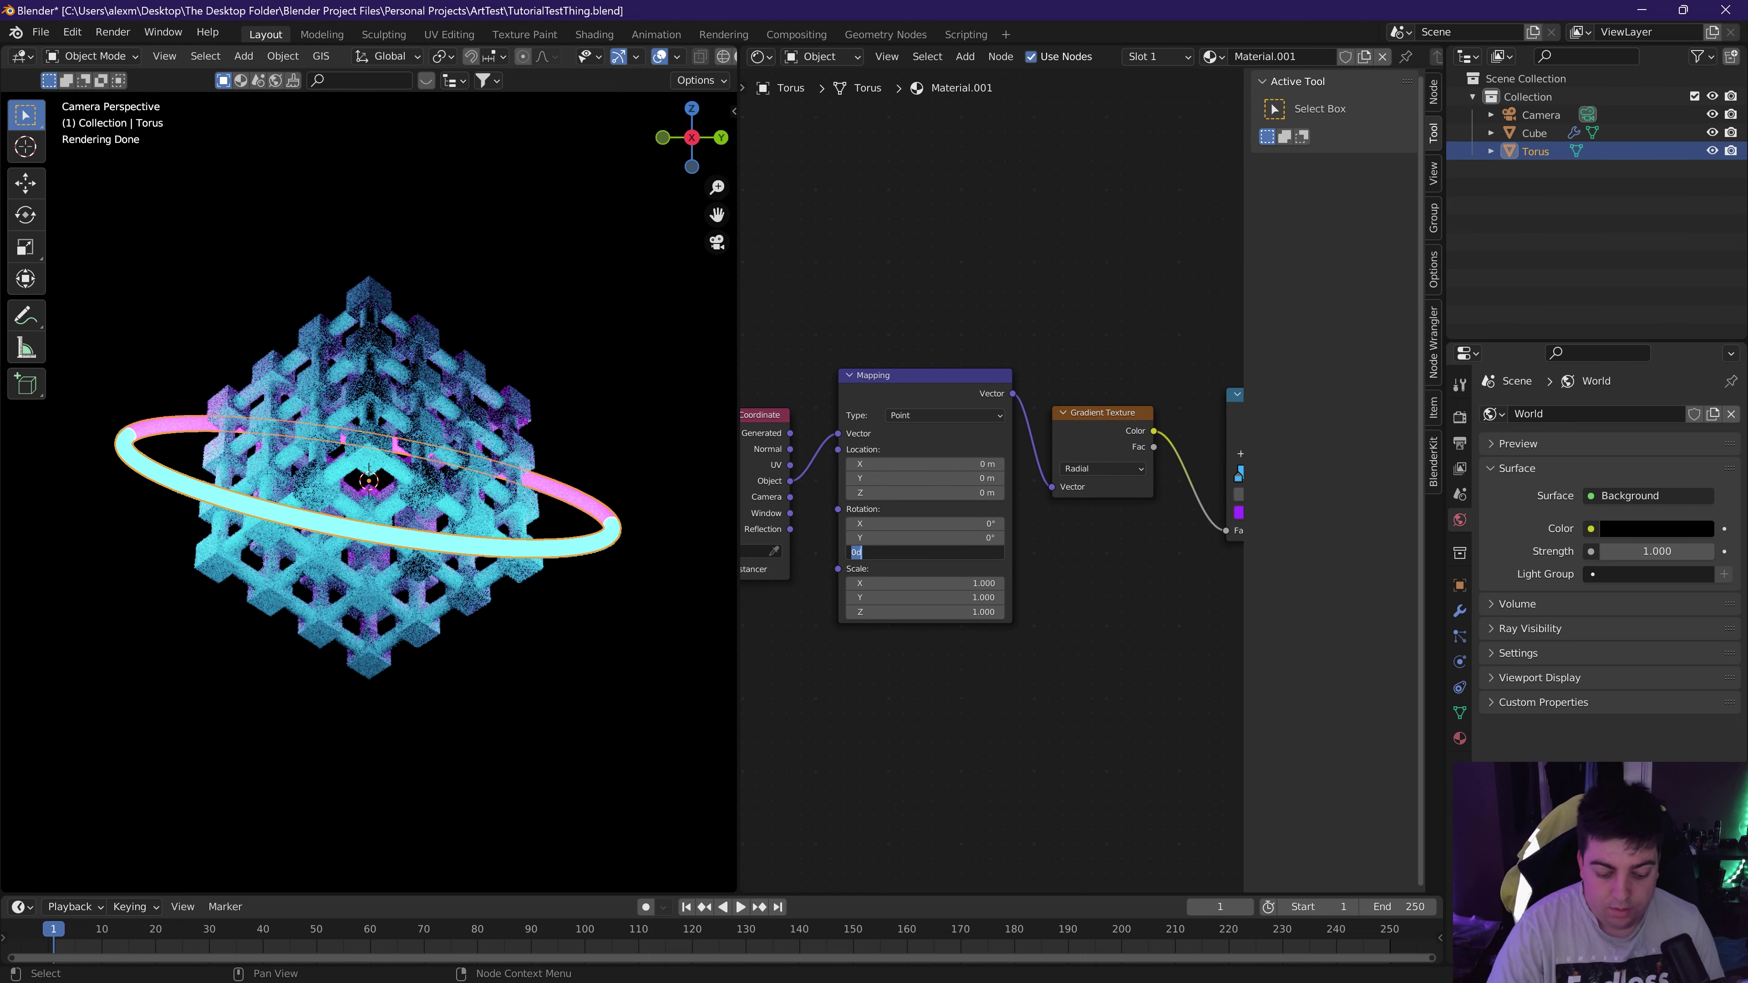
{"action": "key", "text": "Return"}
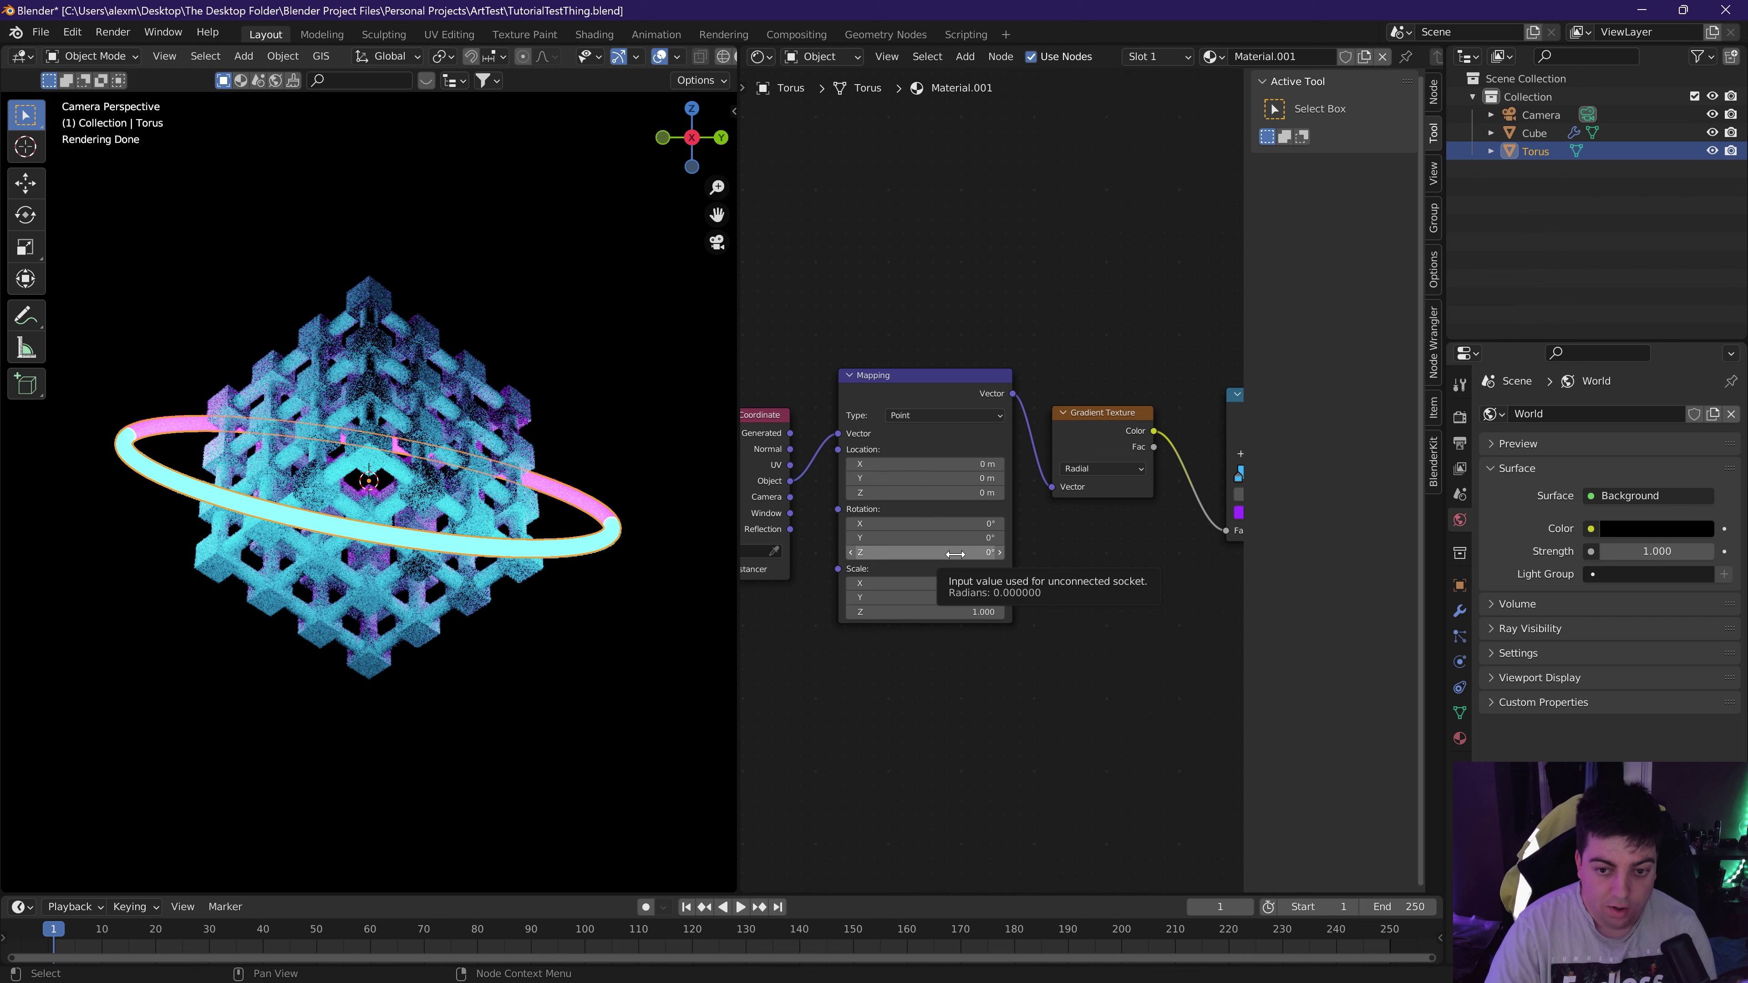
{"action": "key", "text": "i"}
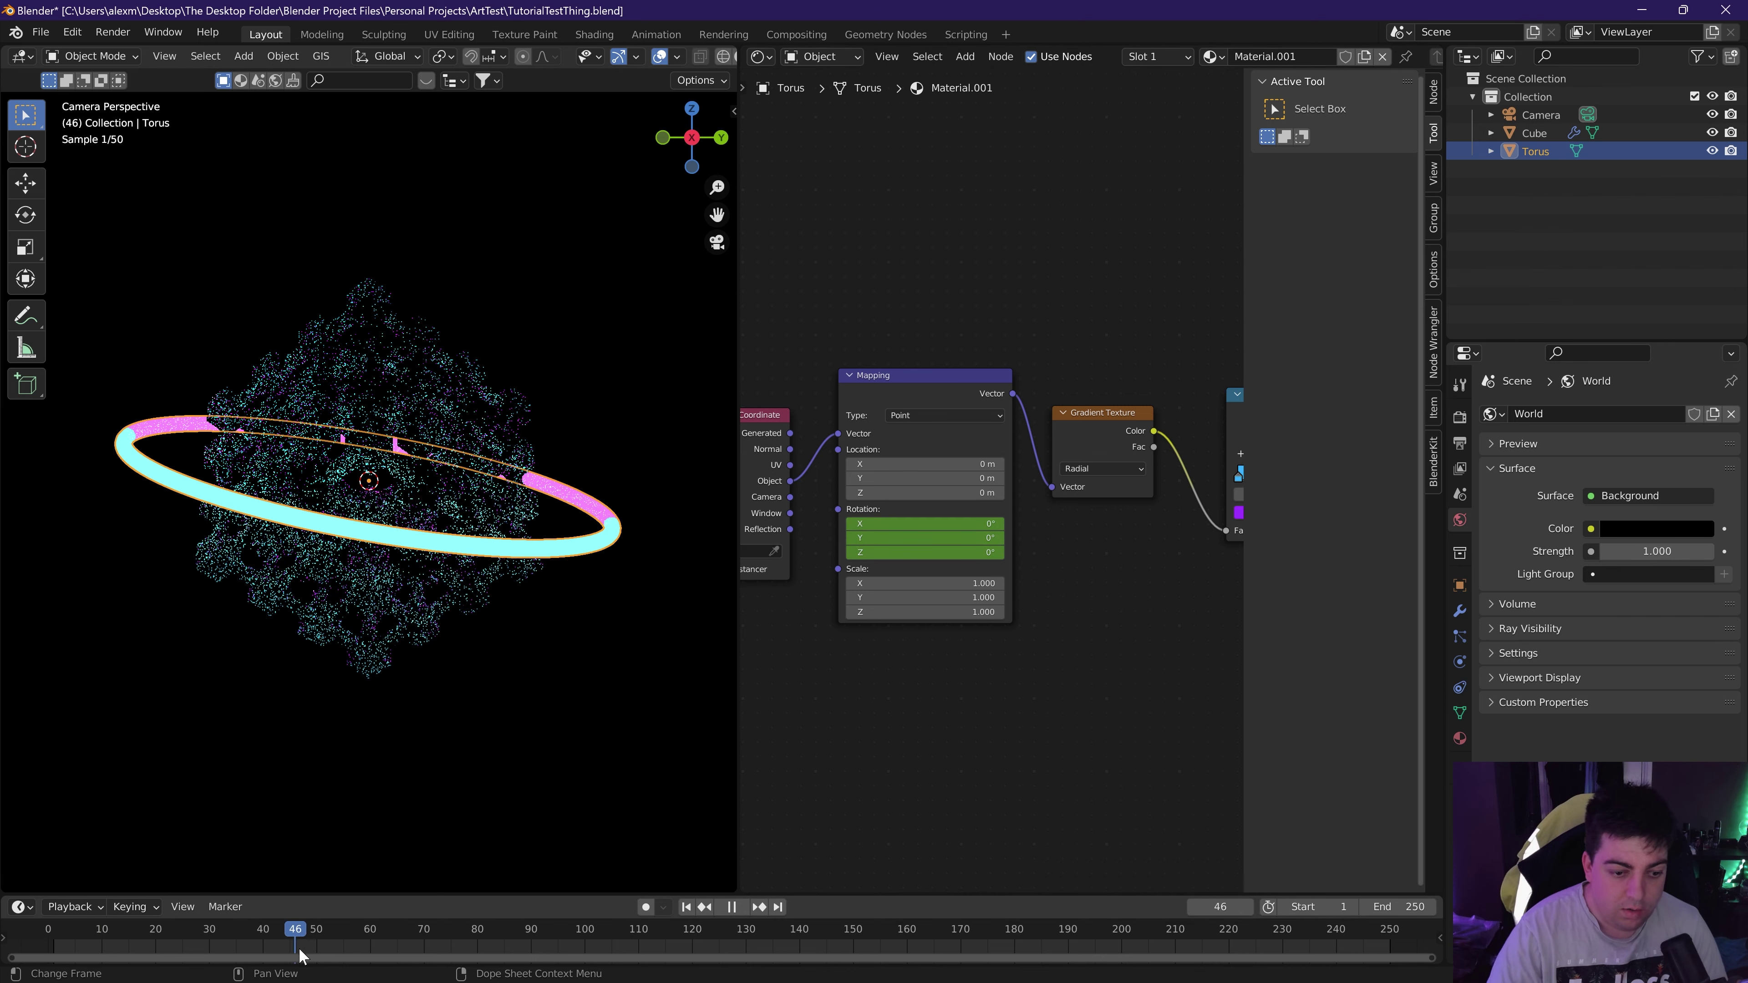
{"action": "key", "text": "space"}
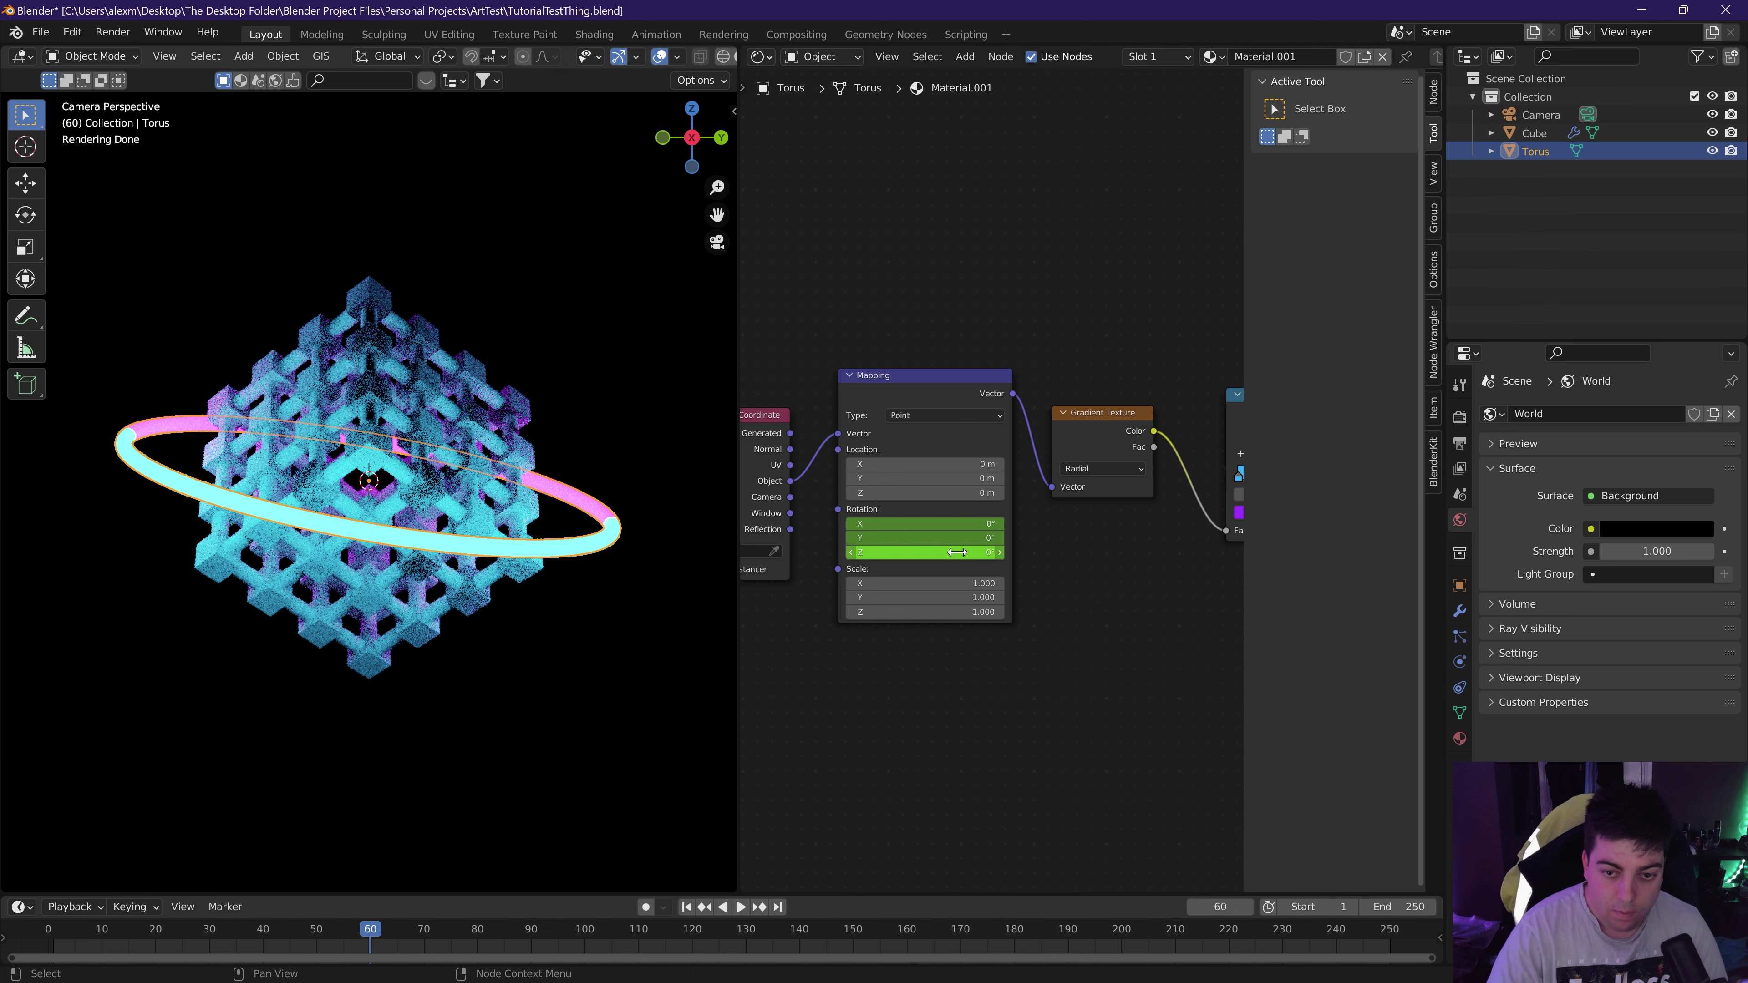
{"action": "left_click_drag", "start_coordinate": [957, 552], "coordinate": [999, 552]}
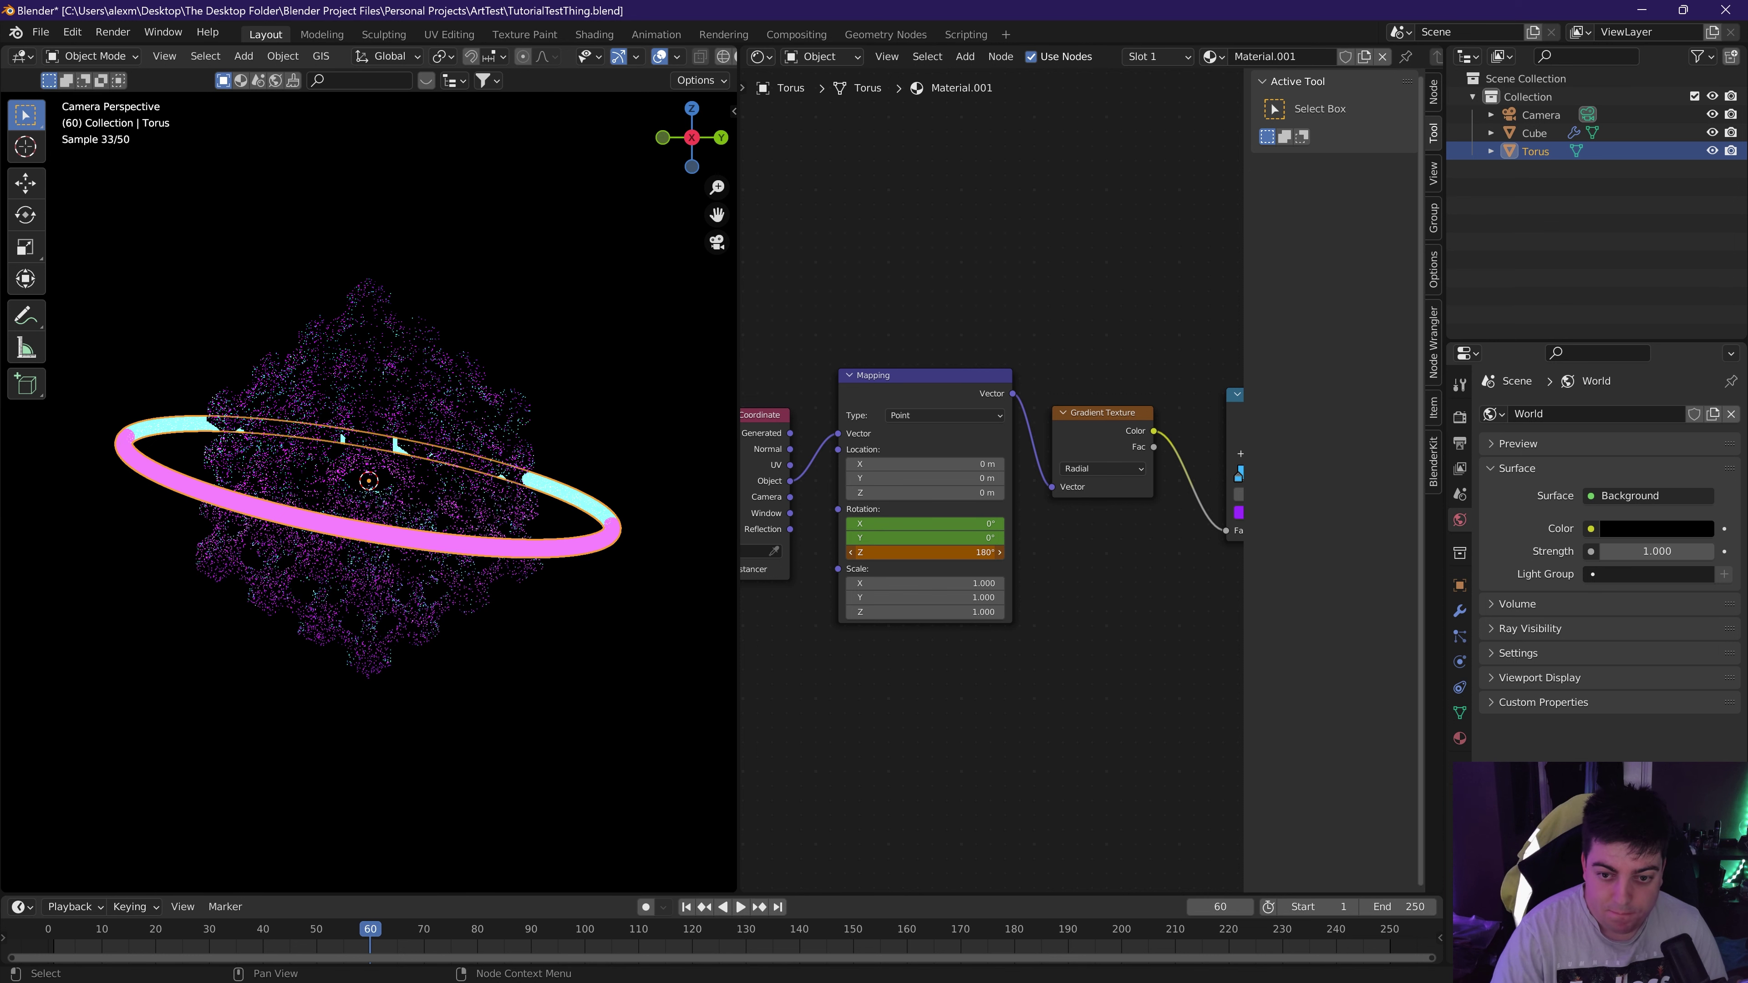
{"action": "key", "text": "i"}
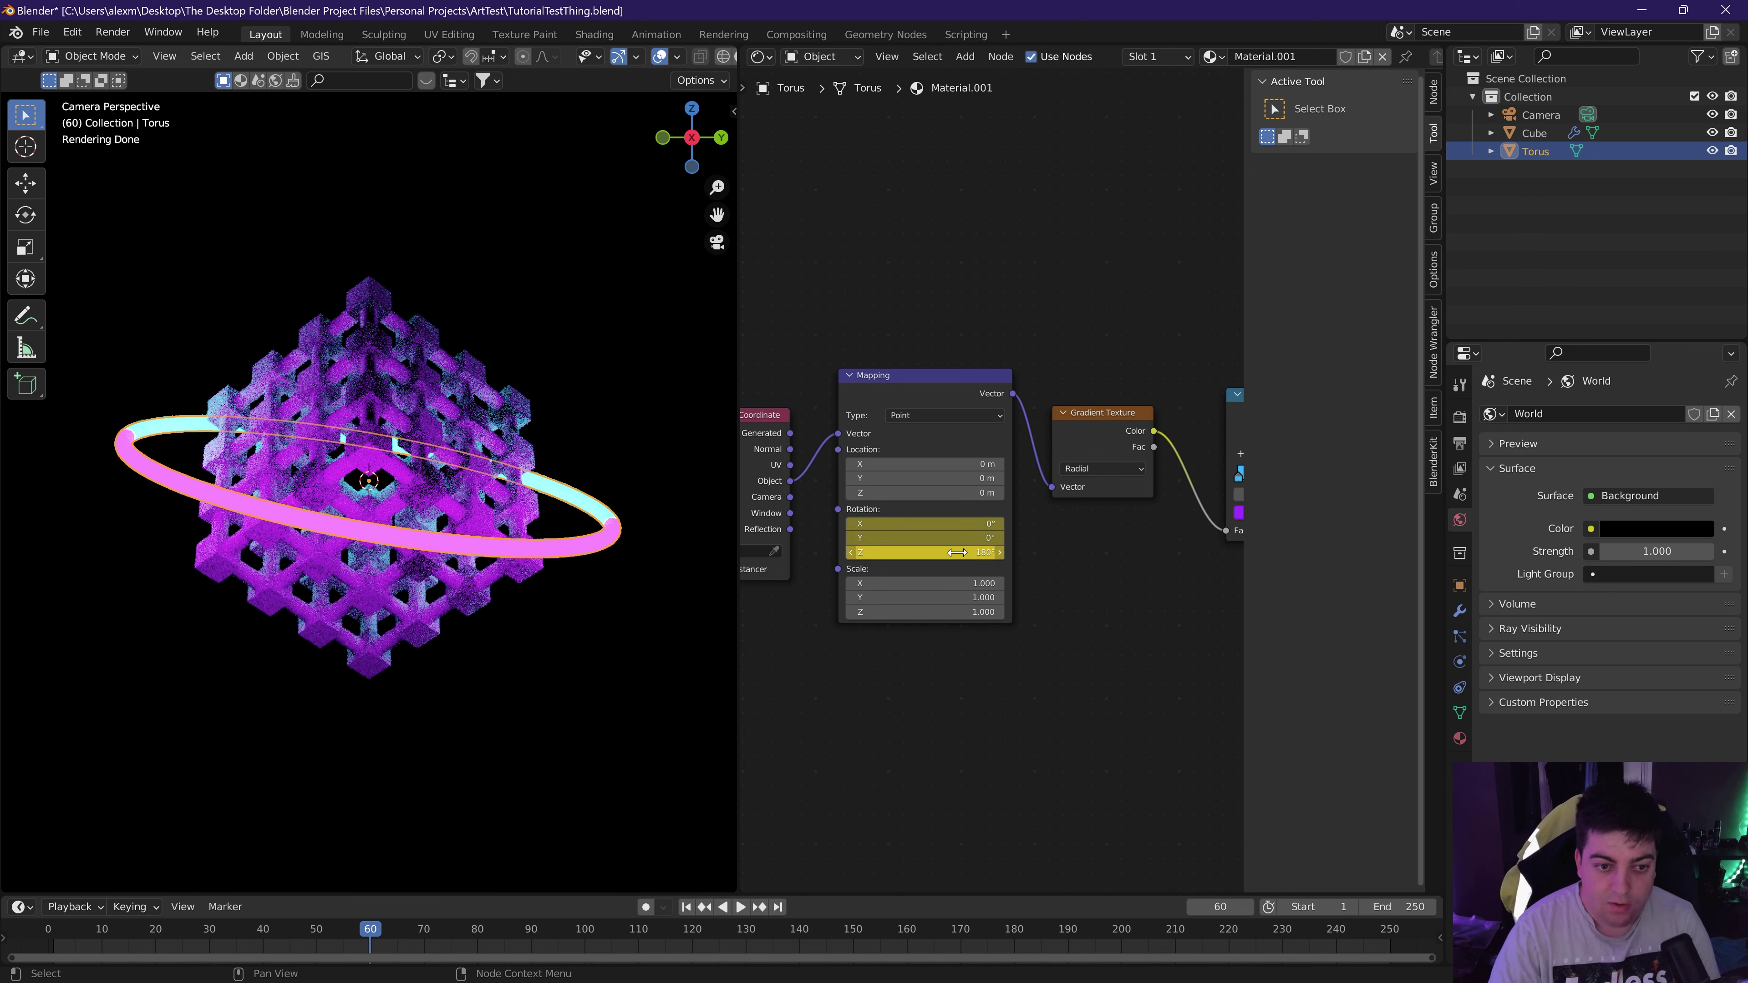
Set the end frame to 60 to preview the spin, then extend it to 120.
{"action": "left_click", "coordinate": [1397, 907]}
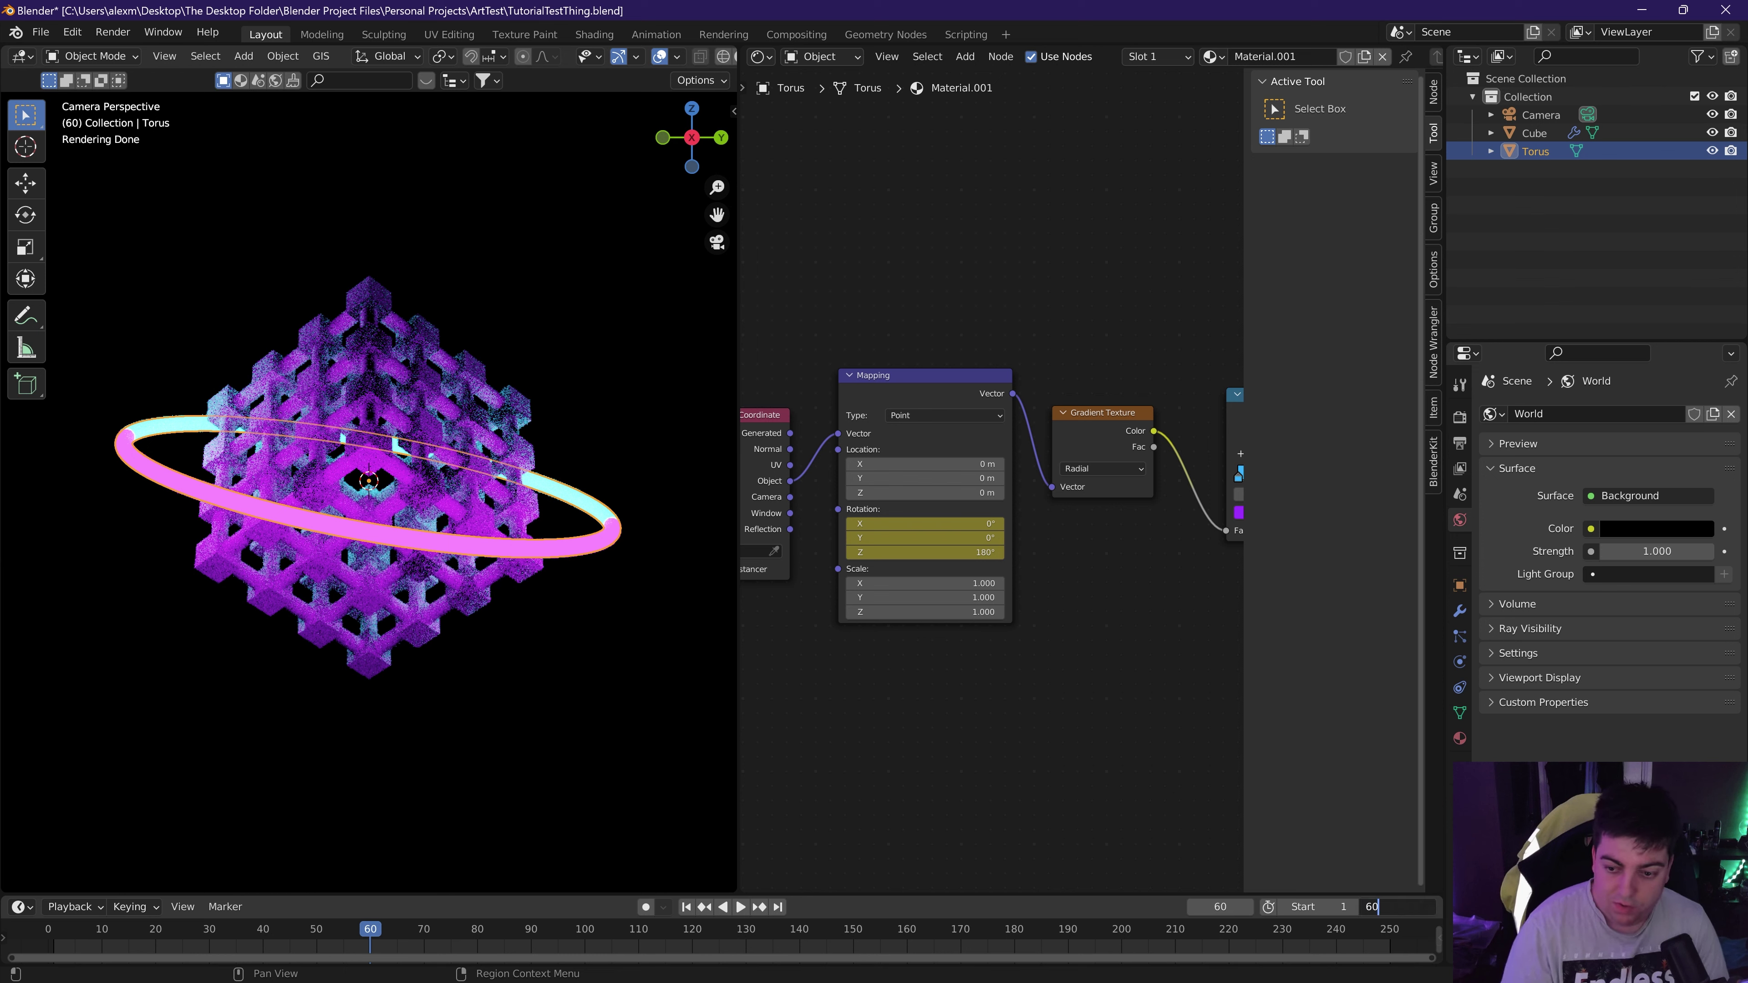
{"action": "key", "text": "Return"}
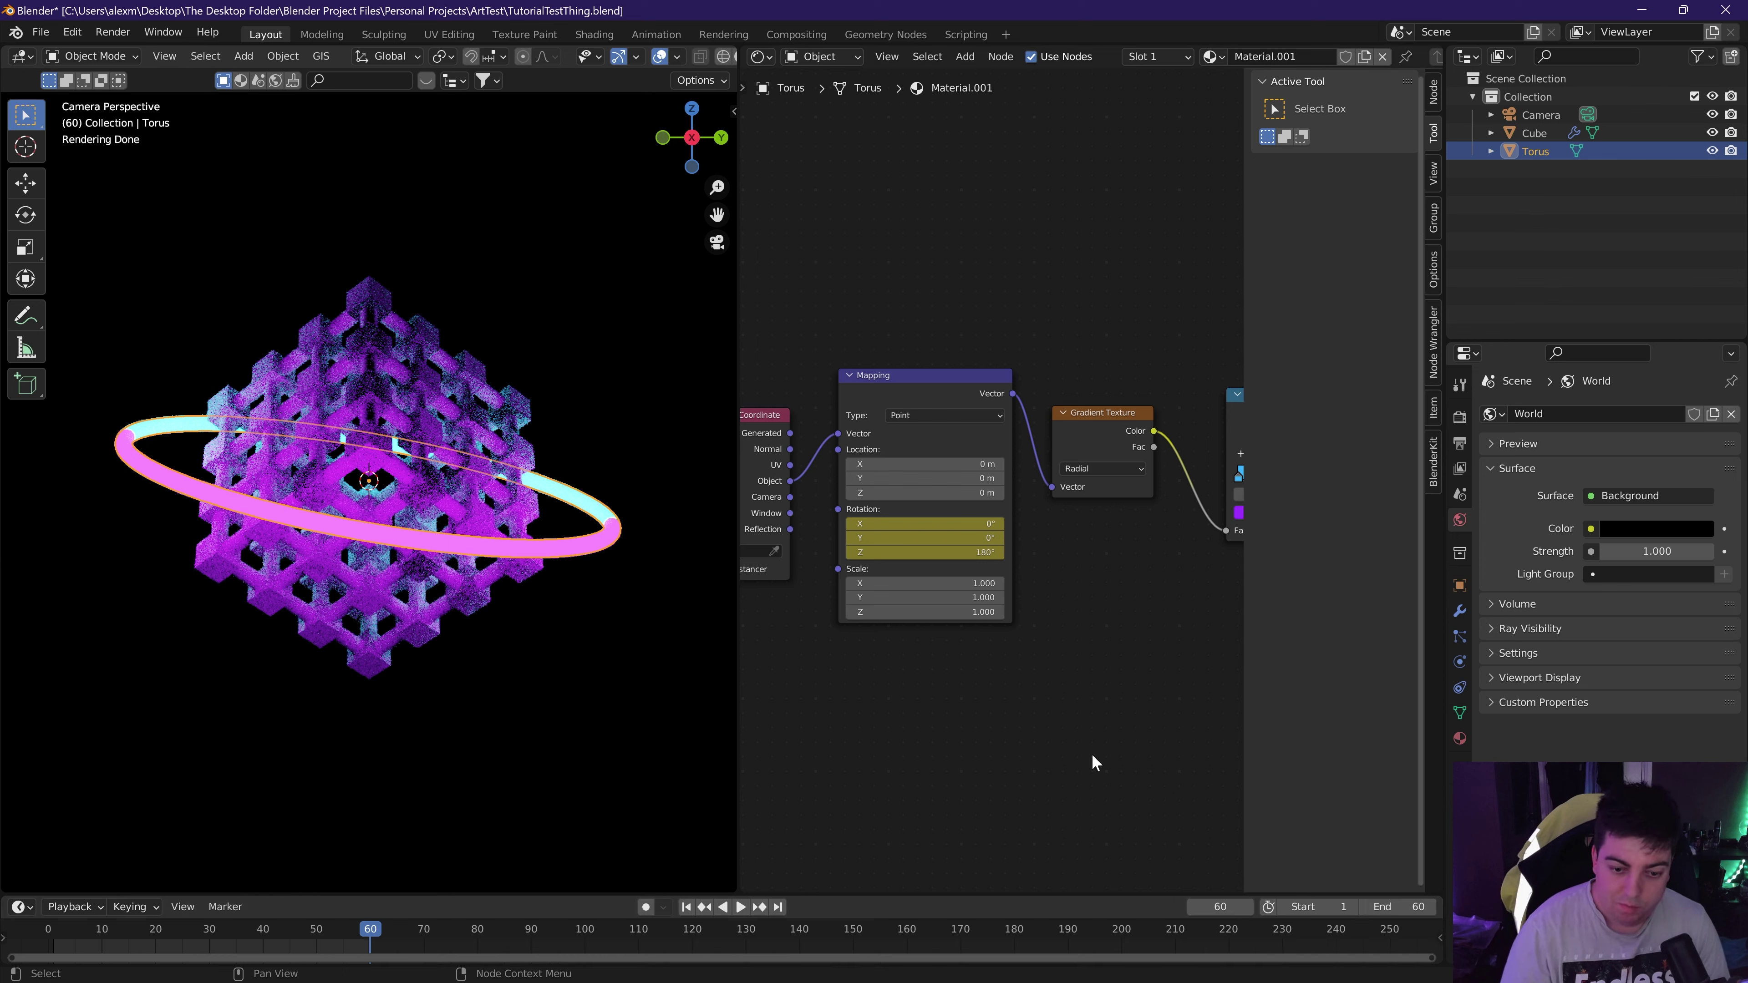
{"action": "left_click", "coordinate": [739, 911]}
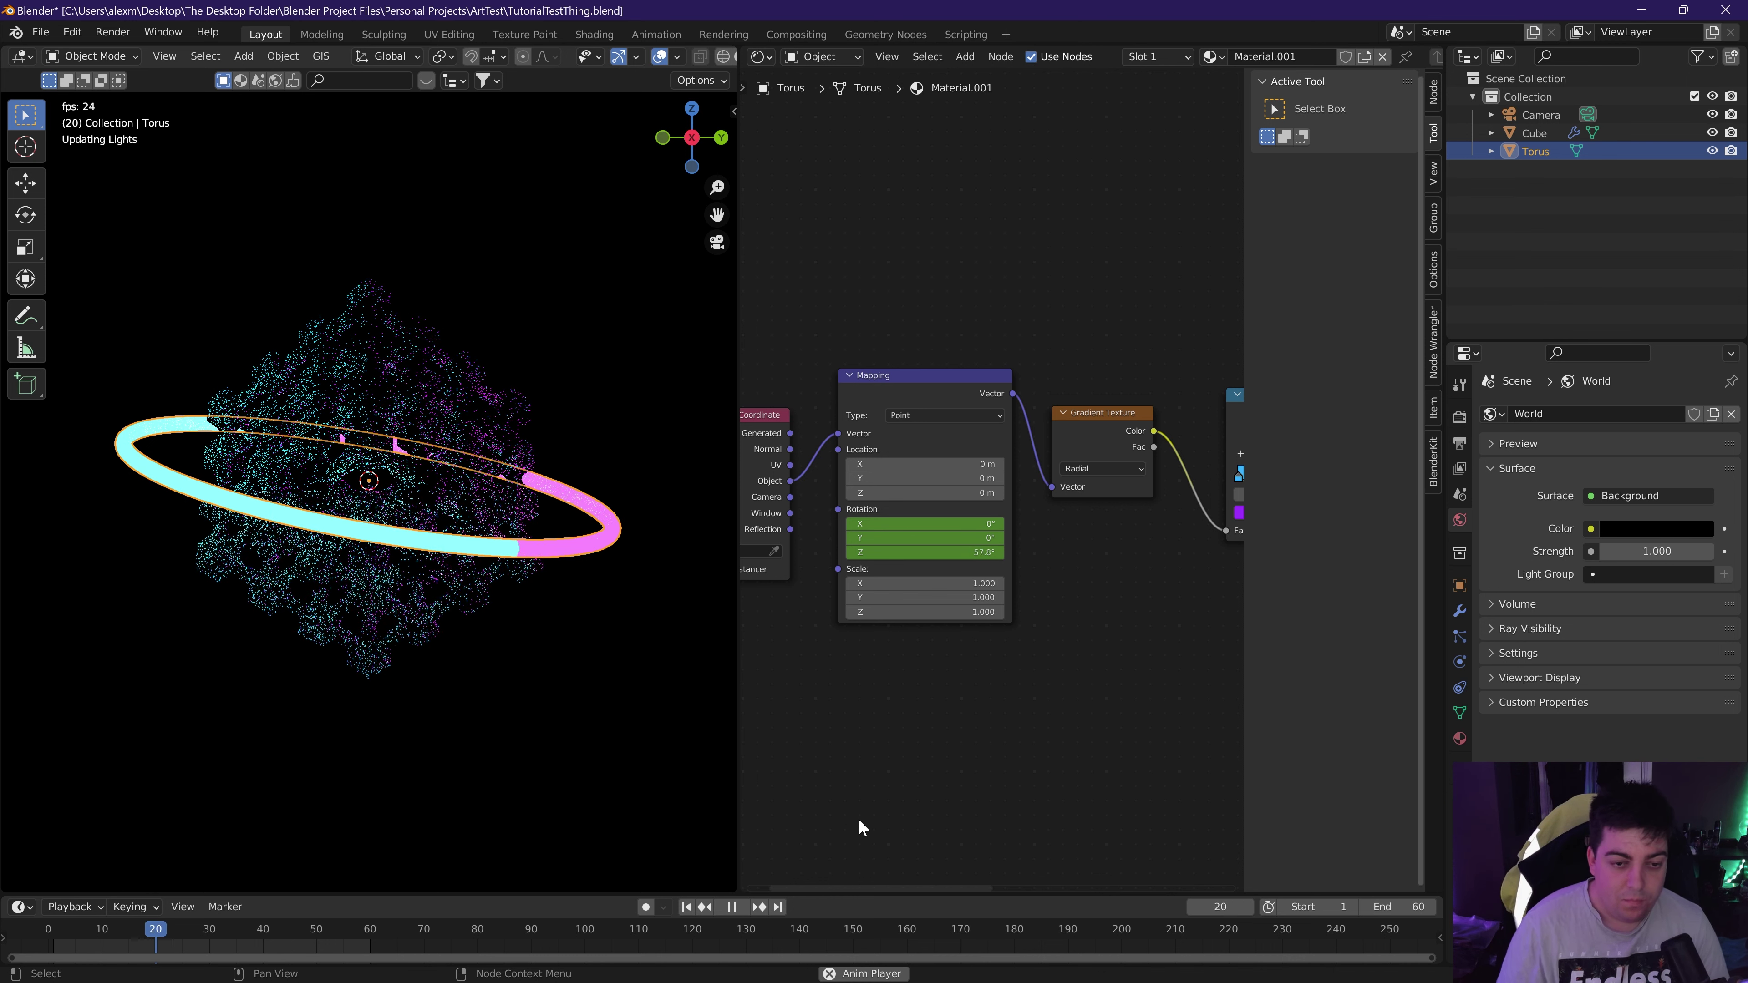
{"action": "key", "text": "space"}
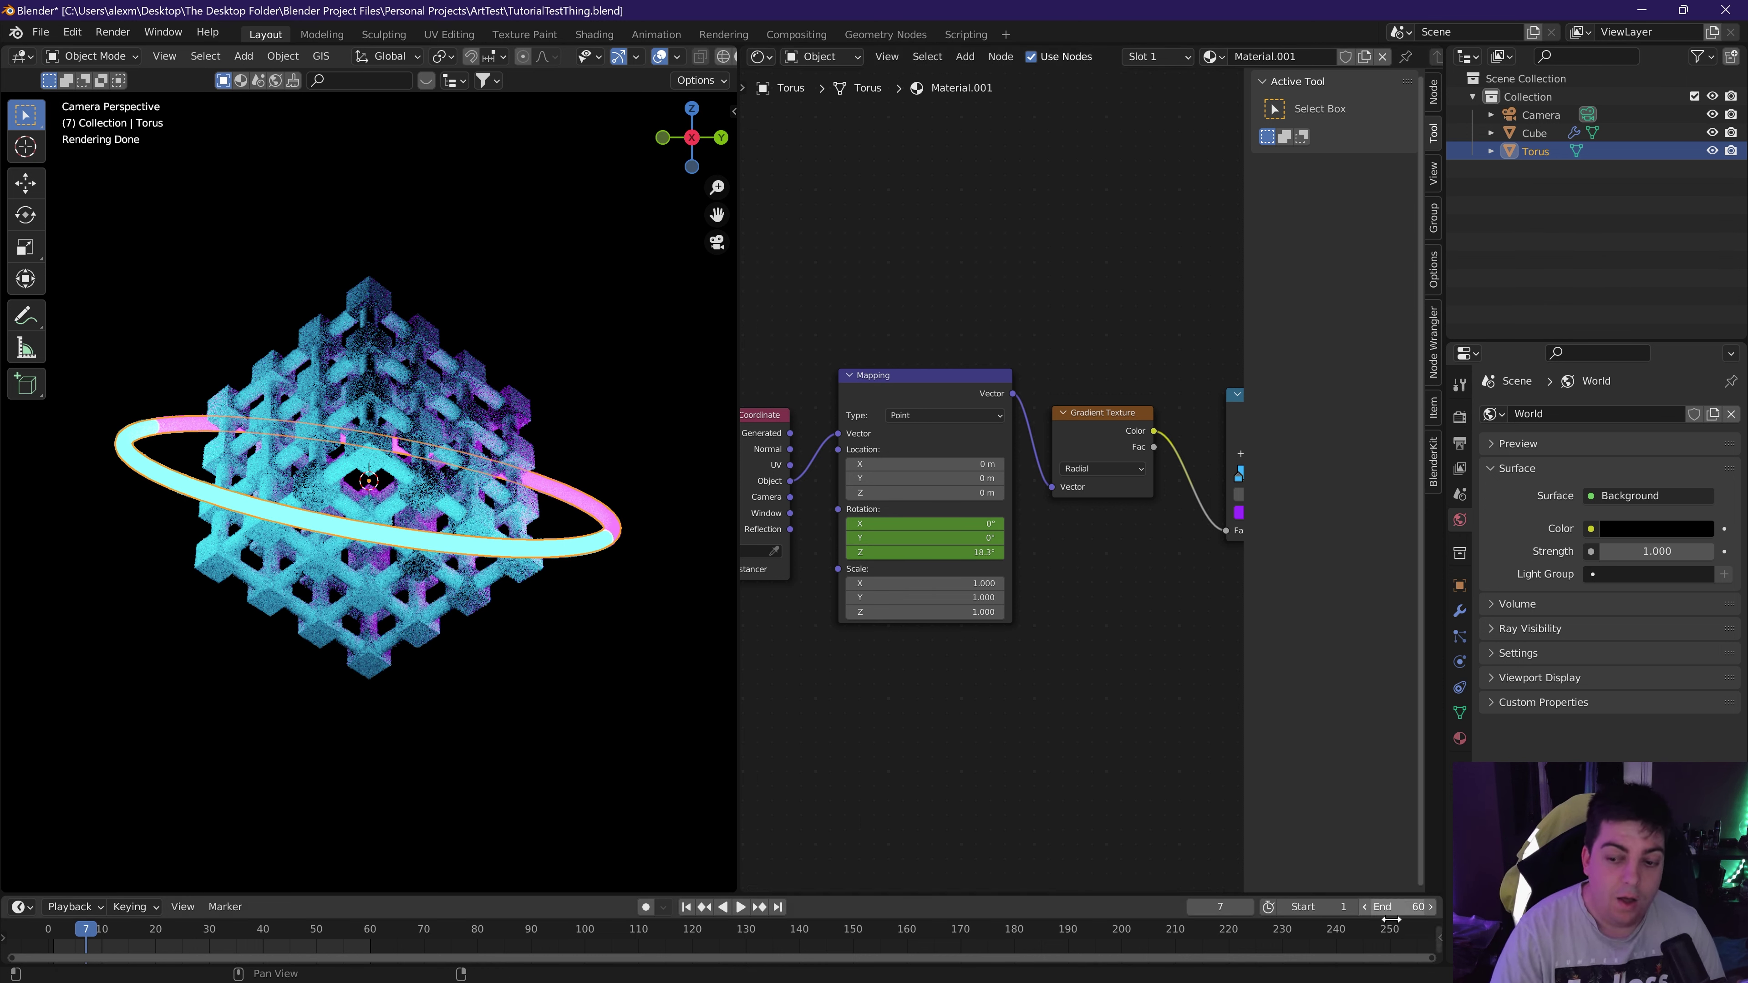
{"action": "left_click", "coordinate": [1397, 906]}
{"action": "type", "text": "120"}
{"action": "key", "text": "Return"}
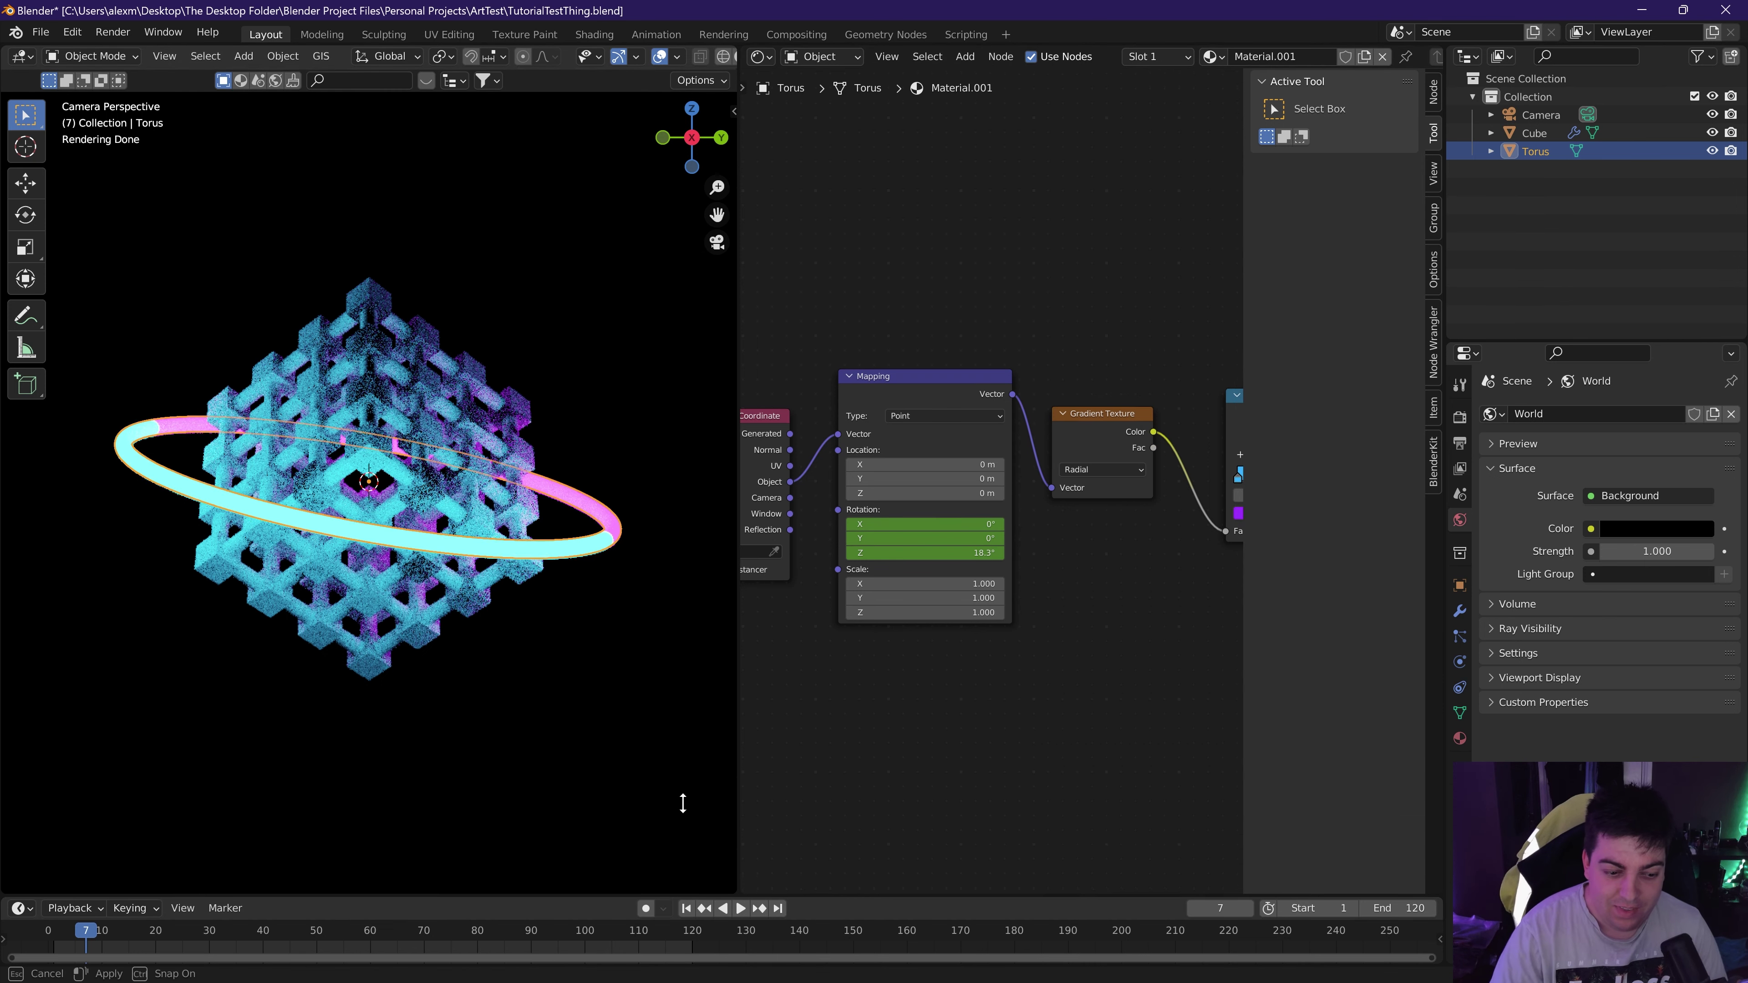
{"action": "left_click_drag", "start_coordinate": [667, 895], "coordinate": [671, 775]}
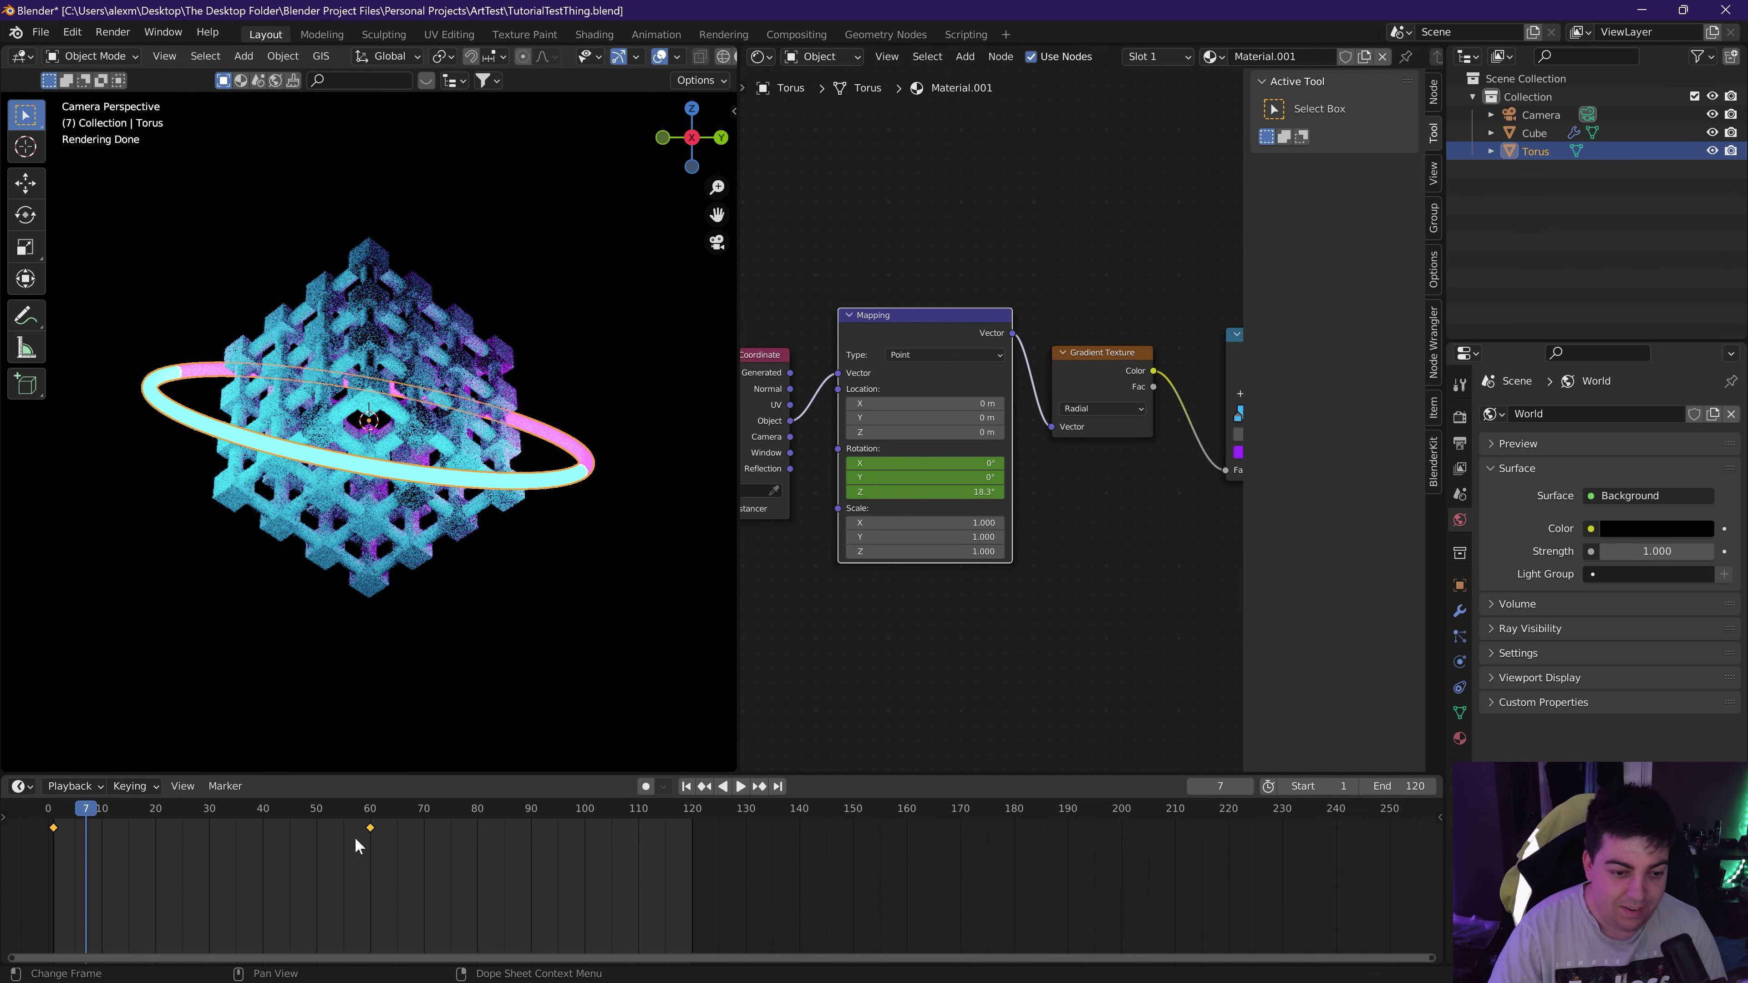
Change the frame-60 rotation keyframe to 360° and move it to frame 120.
{"action": "left_click", "coordinate": [375, 816]}
{"action": "left_click_drag", "start_coordinate": [388, 817], "coordinate": [370, 817]}
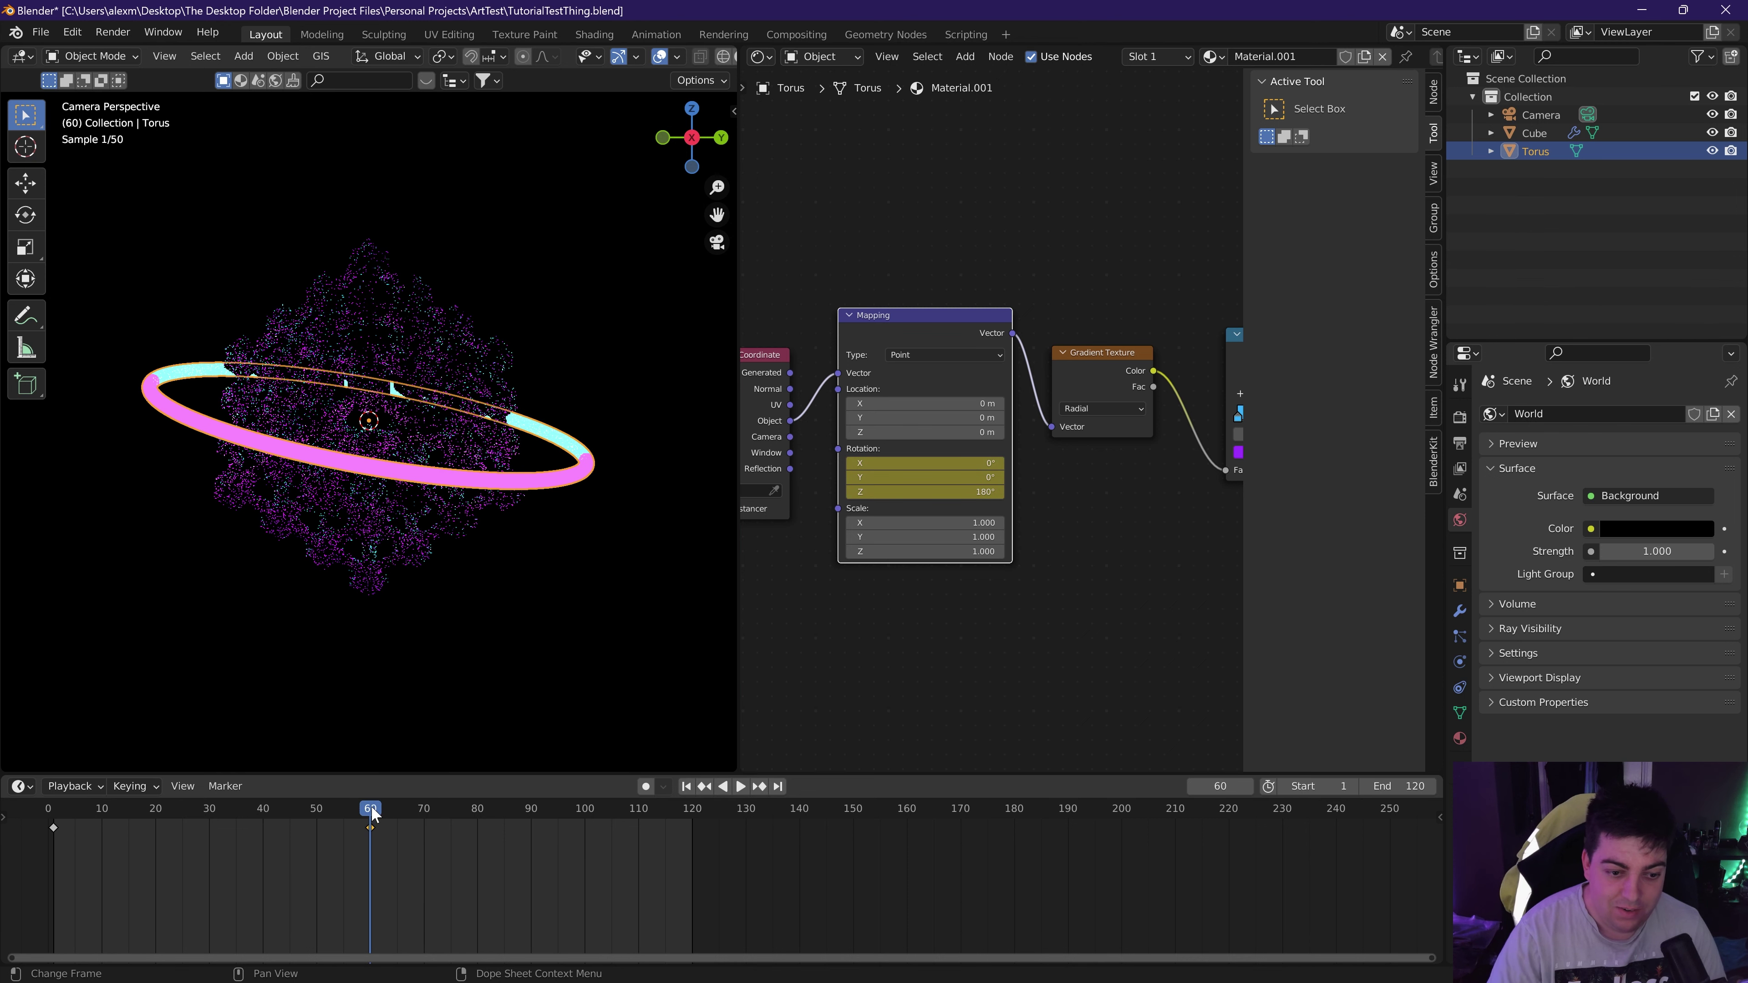
{"action": "left_click", "coordinate": [950, 491]}
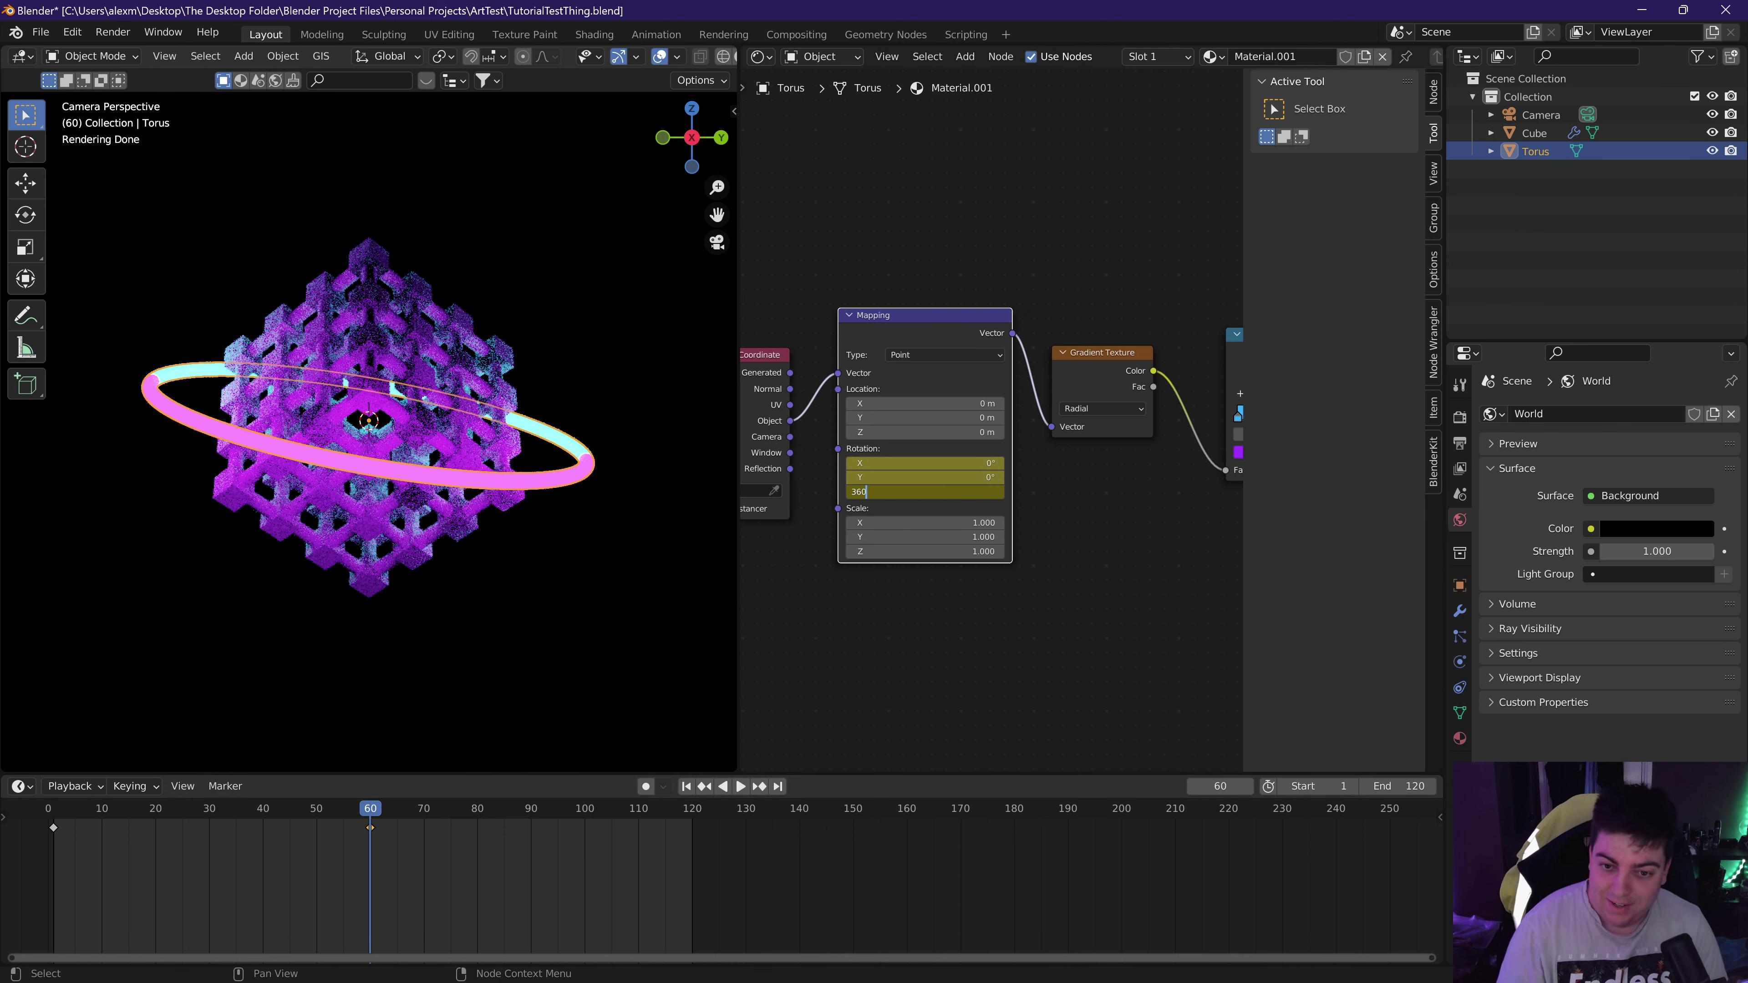
{"action": "type", "text": "360"}
{"action": "key", "text": "Return"}
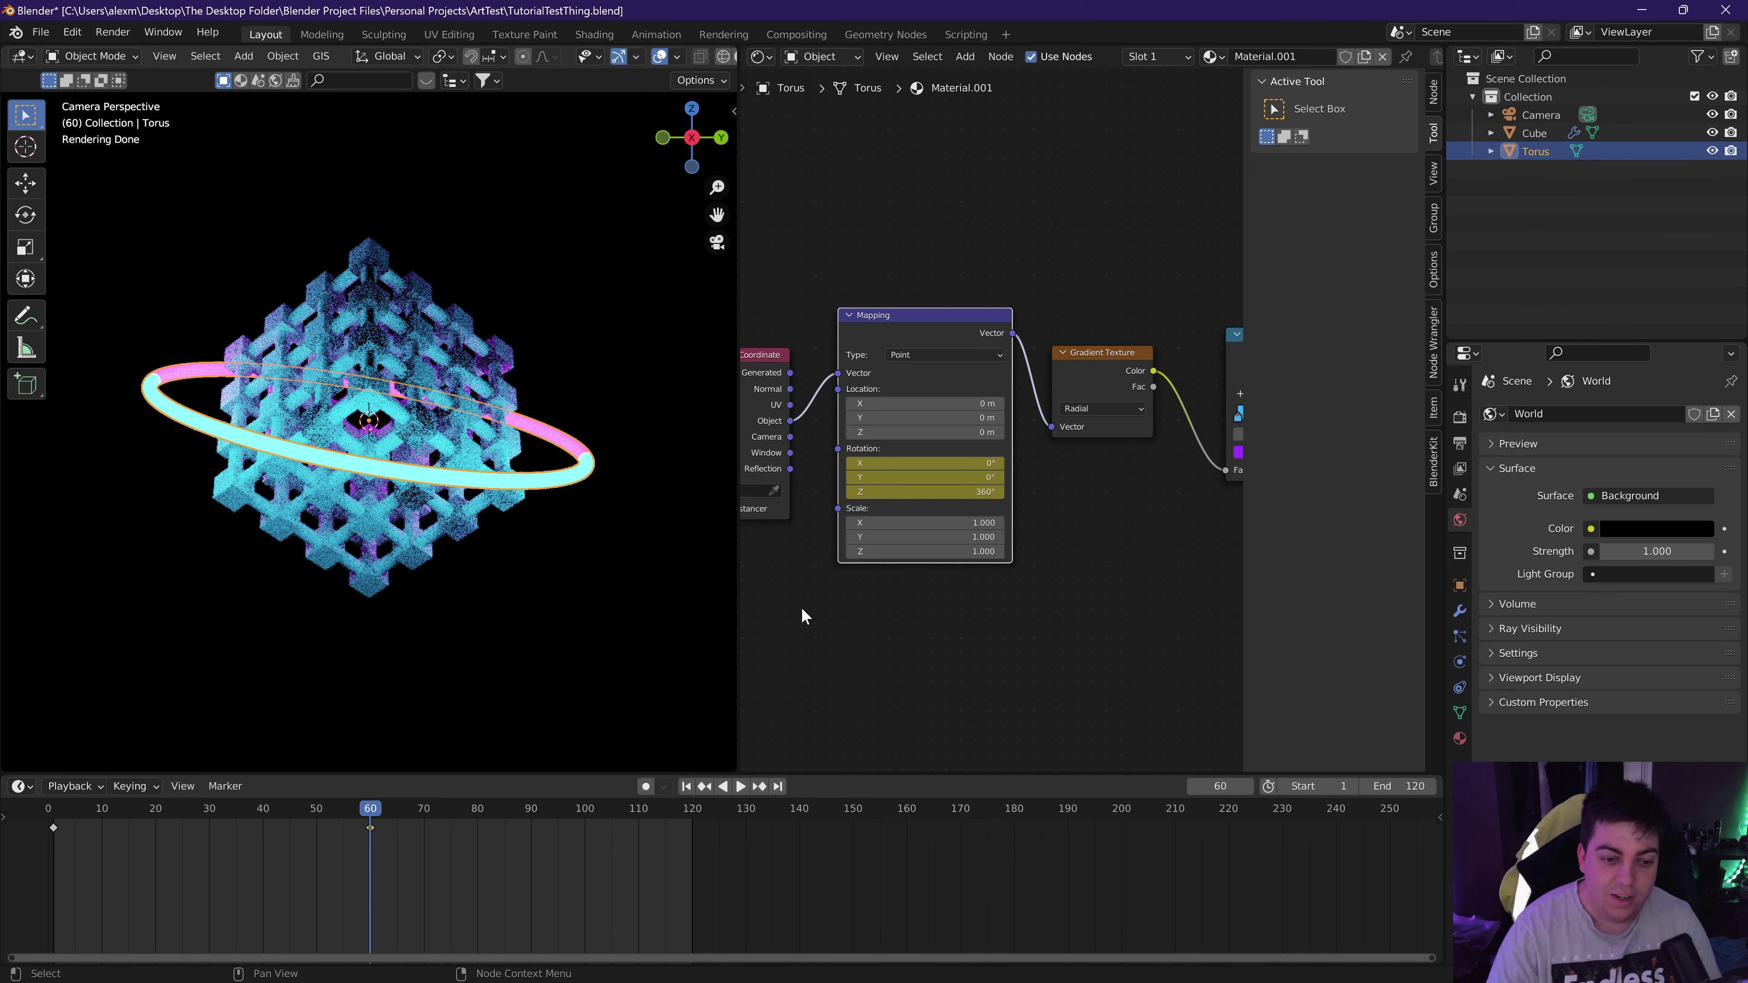
{"action": "left_click_drag", "start_coordinate": [367, 834], "coordinate": [692, 841]}
Play the full 120-frame spin to check it, shrink the timeline, and select the cube.
{"action": "left_click", "coordinate": [686, 786]}
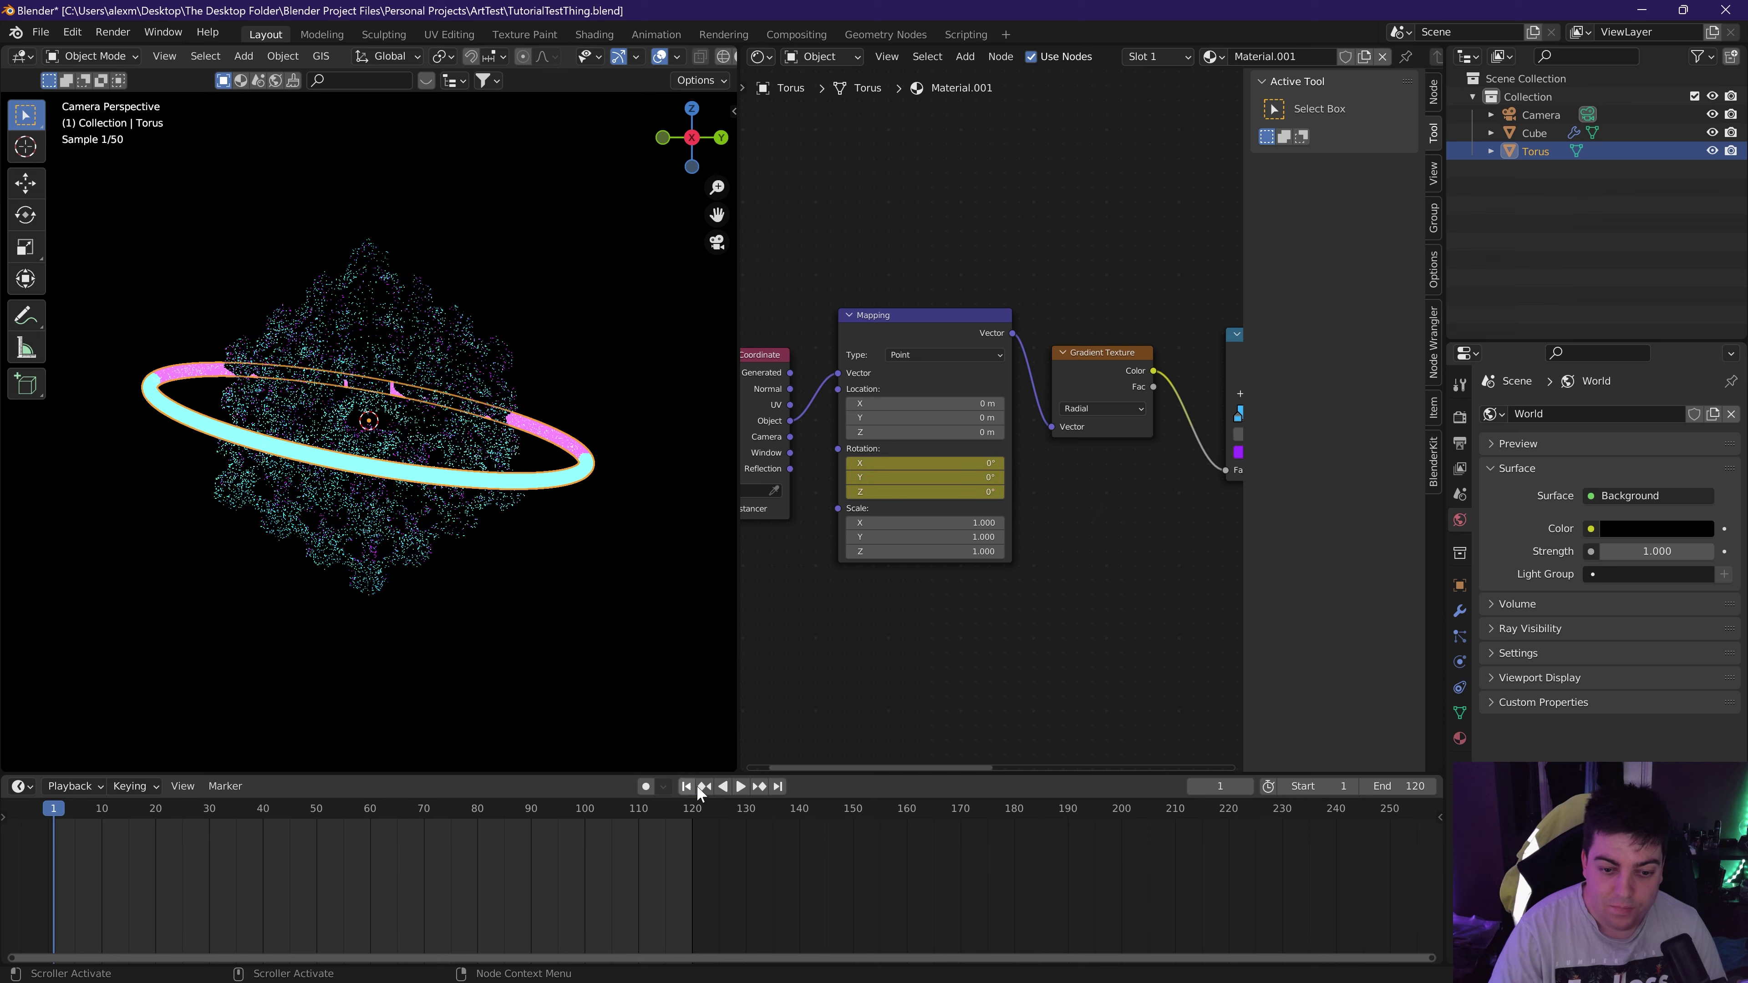
{"action": "left_click", "coordinate": [742, 787]}
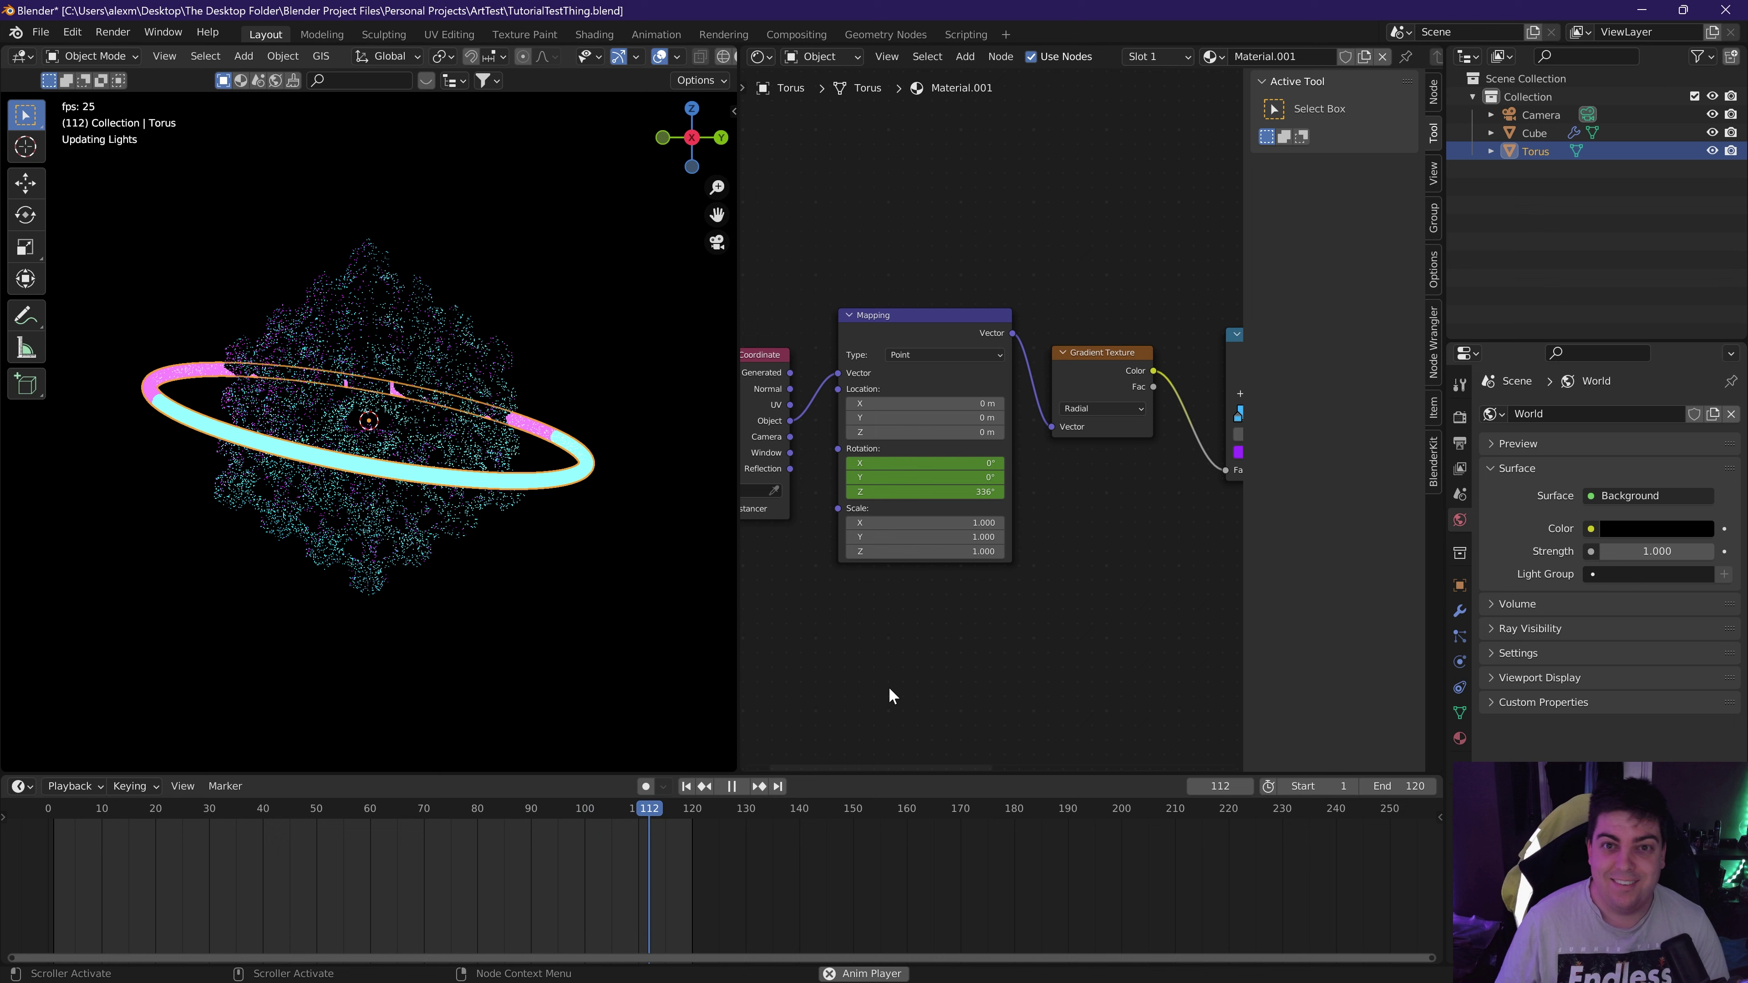
{"action": "key", "text": "space"}
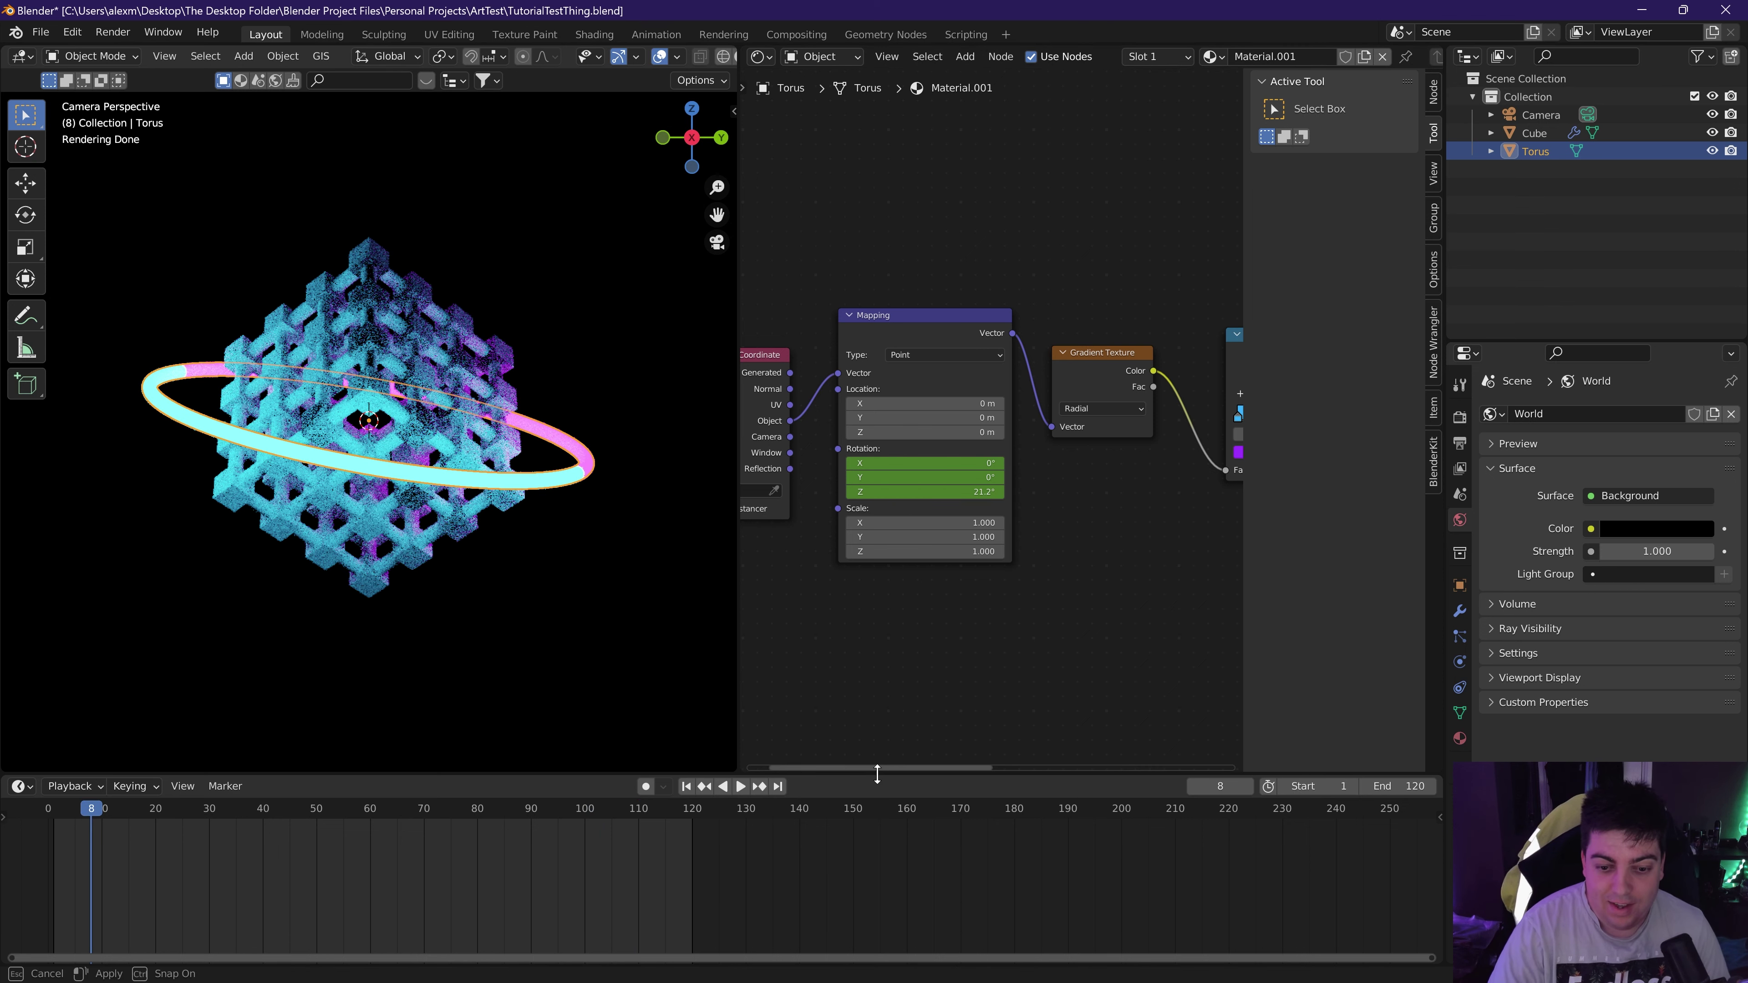
{"action": "left_click_drag", "start_coordinate": [871, 775], "coordinate": [874, 878]}
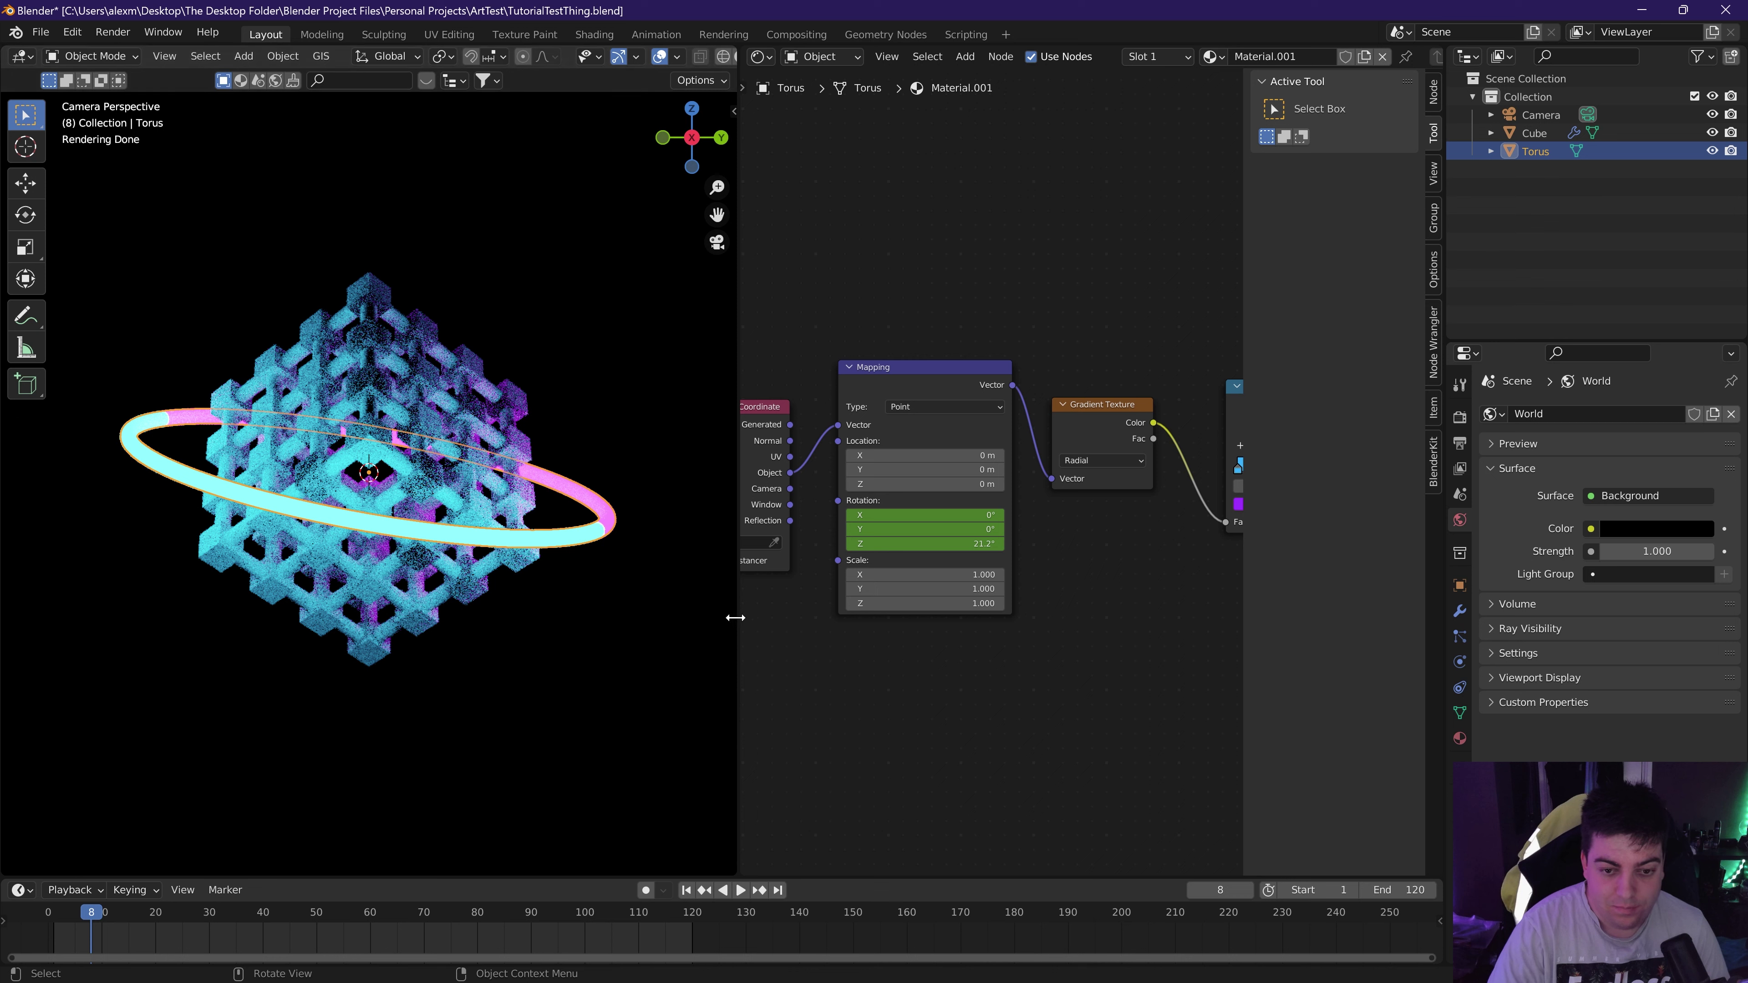
{"action": "left_click", "coordinate": [369, 301]}
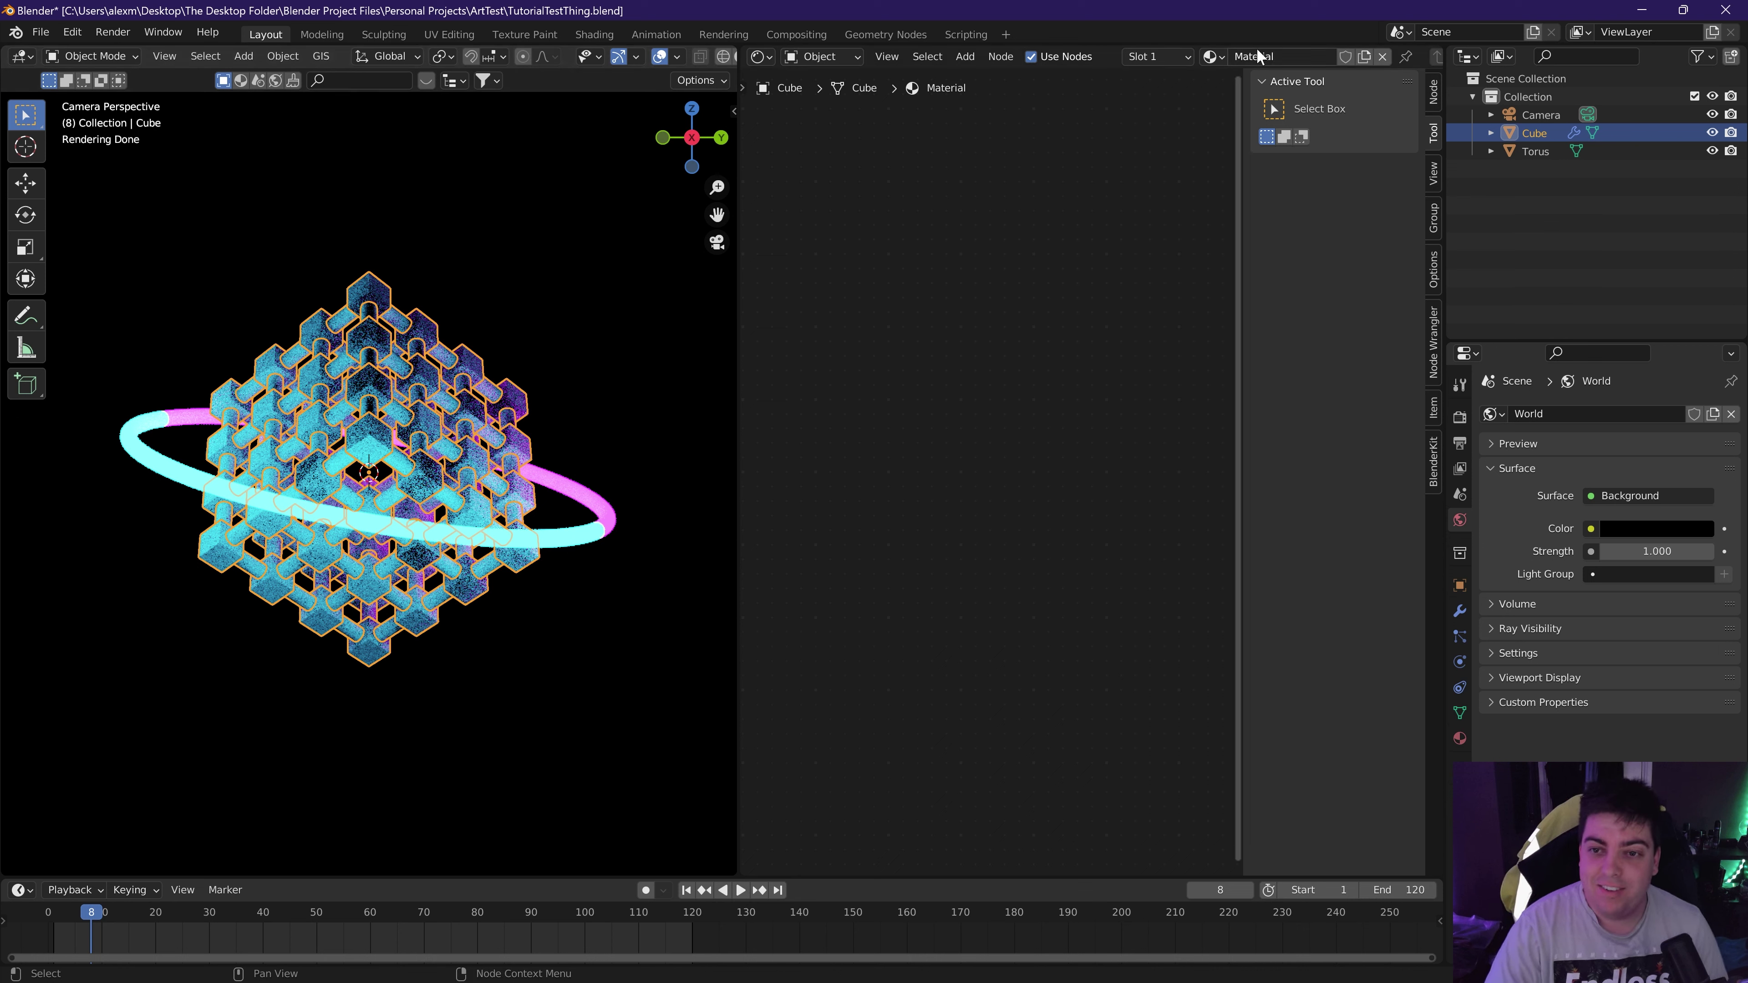
Set the cube material's Subsurface IOR to 1.010 and zero Specular, Roughness, Sheen Tint and Clearcoat Roughness.
{"action": "middle_click_drag", "start_coordinate": [936, 261], "coordinate": [1185, 446]}
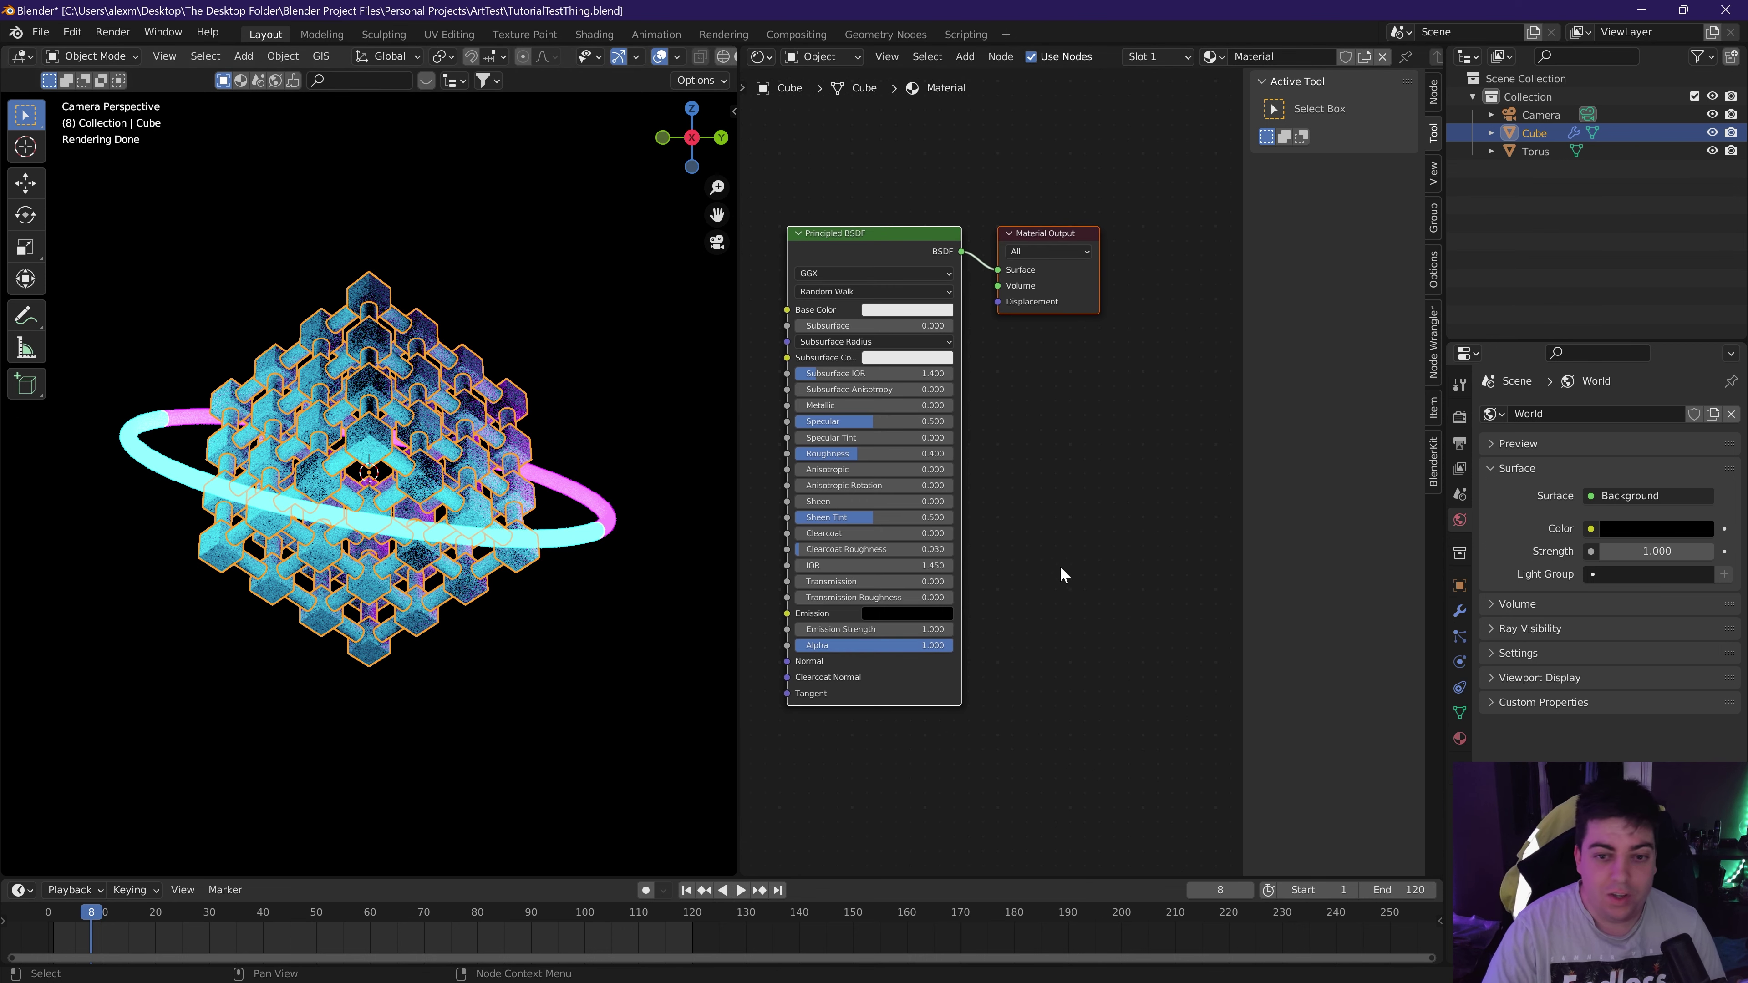
{"action": "middle_click_drag", "start_coordinate": [1129, 661], "coordinate": [1186, 654]}
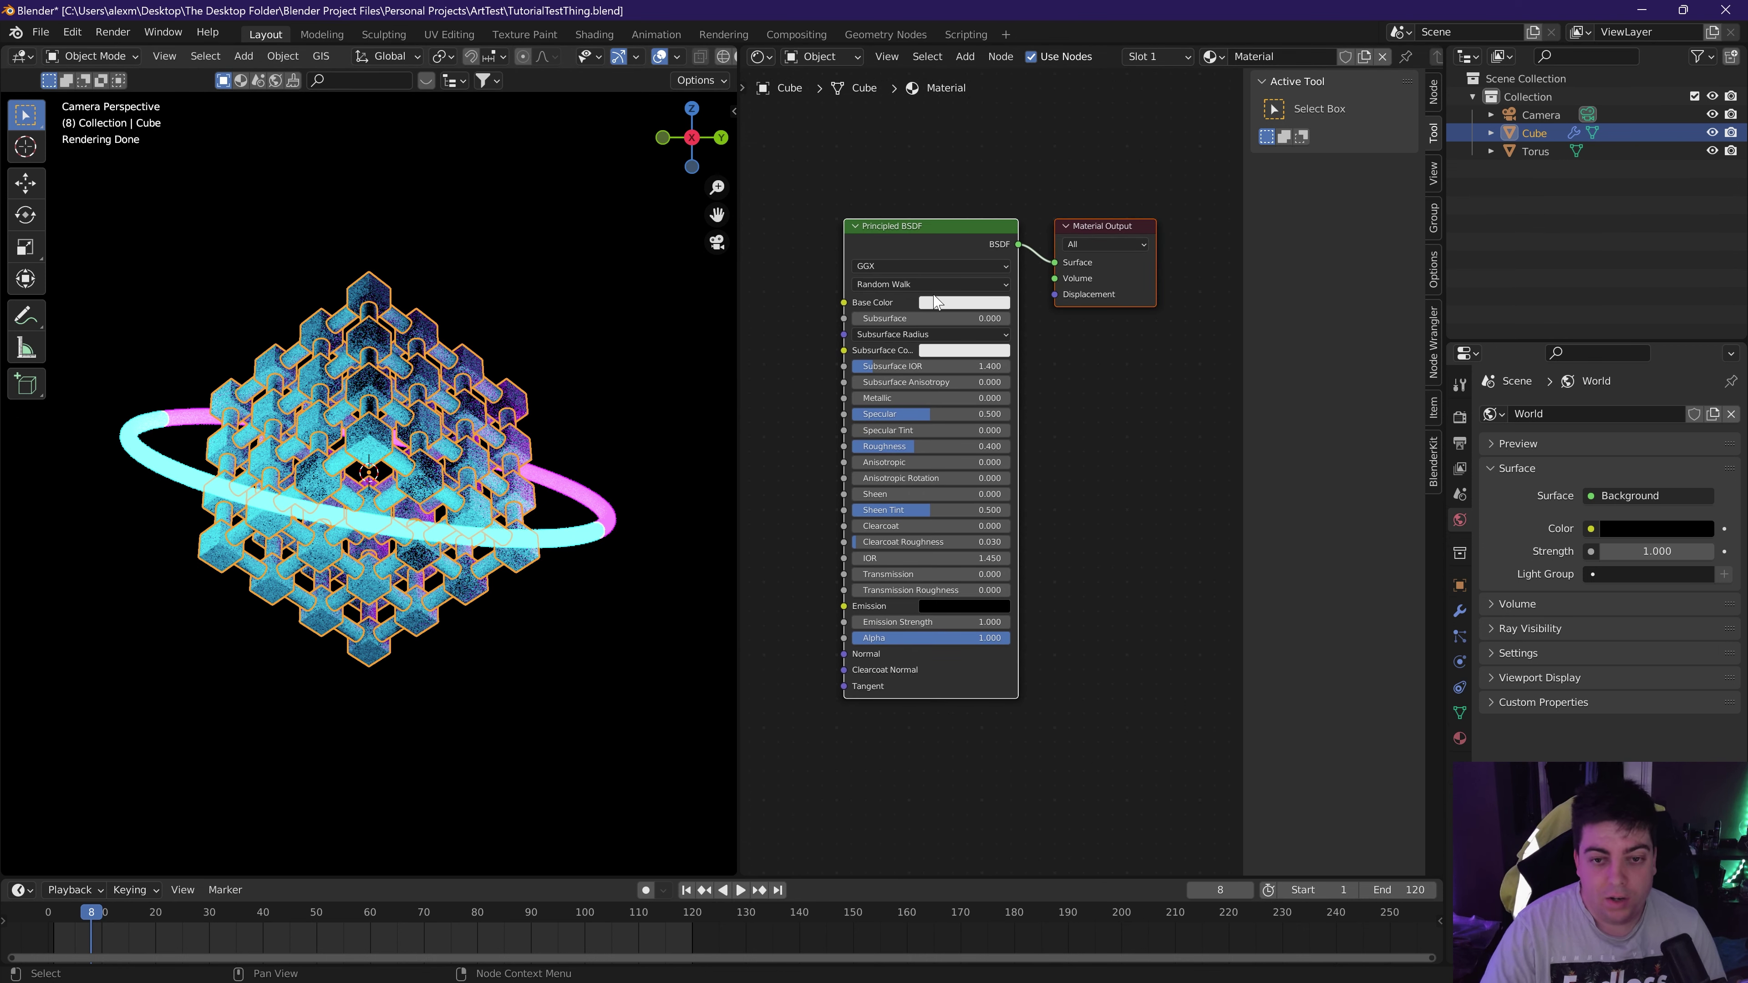
{"action": "left_click_drag", "start_coordinate": [957, 366], "coordinate": [869, 365]}
{"action": "left_click_drag", "start_coordinate": [964, 414], "coordinate": [861, 448]}
{"action": "left_click_drag", "start_coordinate": [950, 509], "coordinate": [847, 551]}
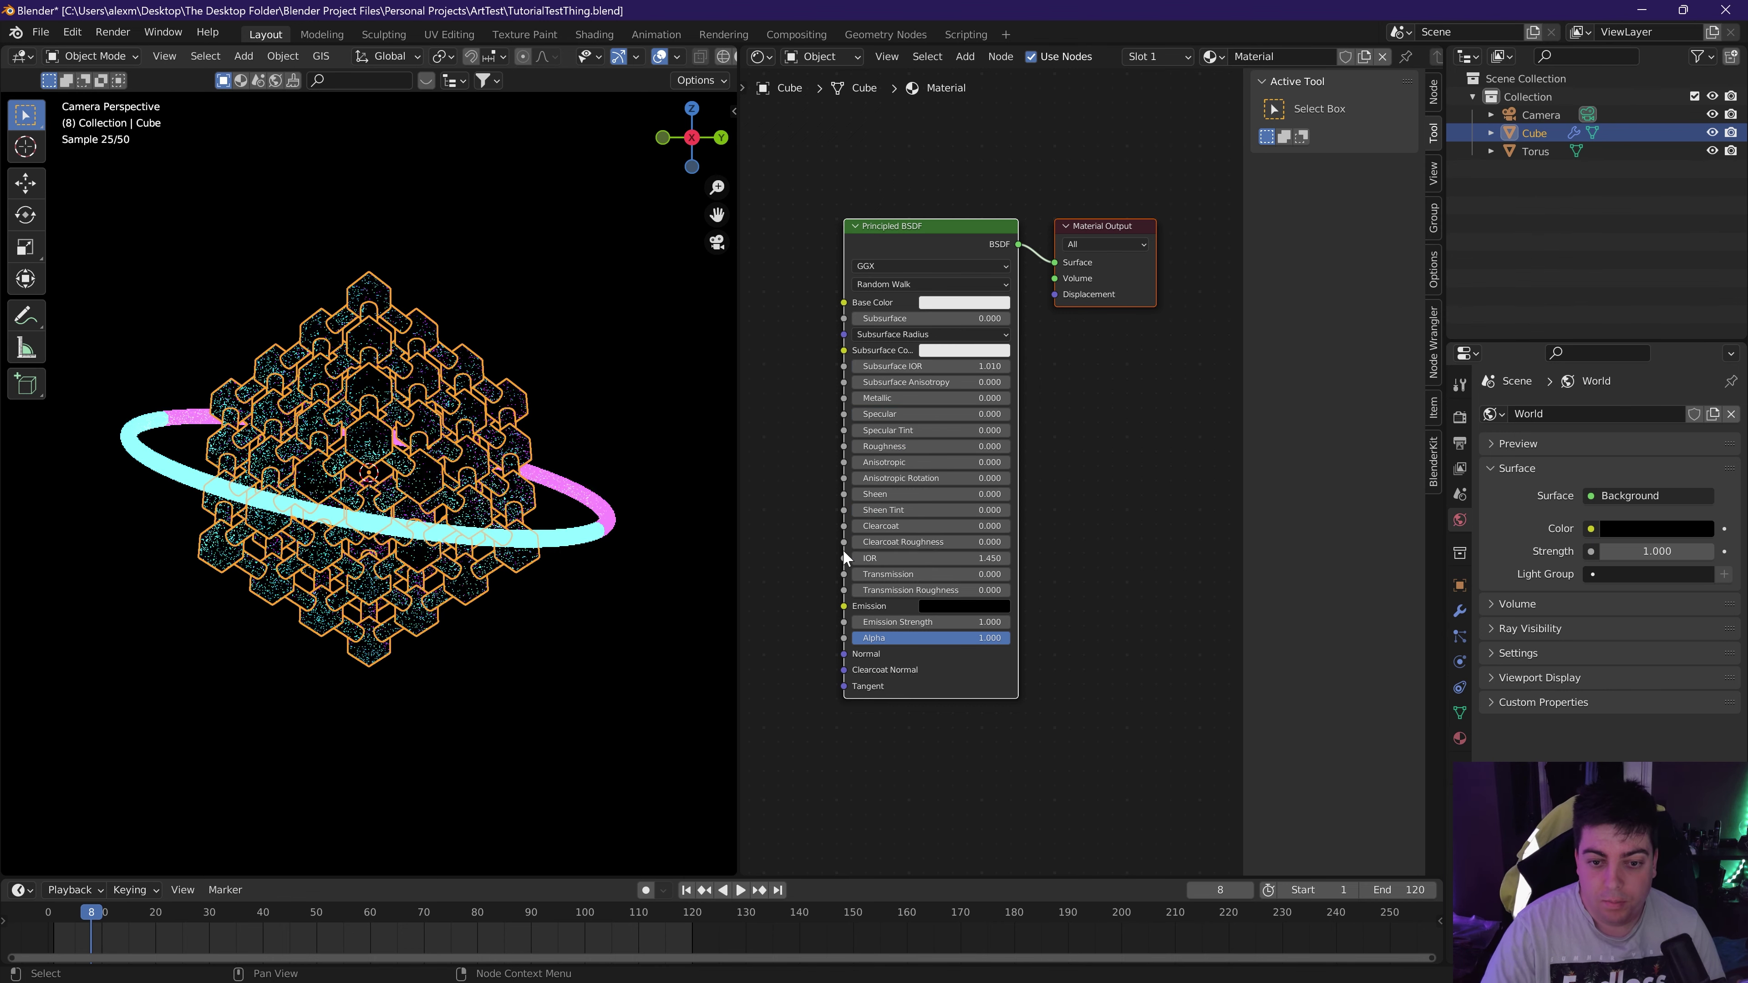
In the Geometry Node Editor, make the Set Material node assign 'Material'.
{"action": "left_click", "coordinate": [760, 57]}
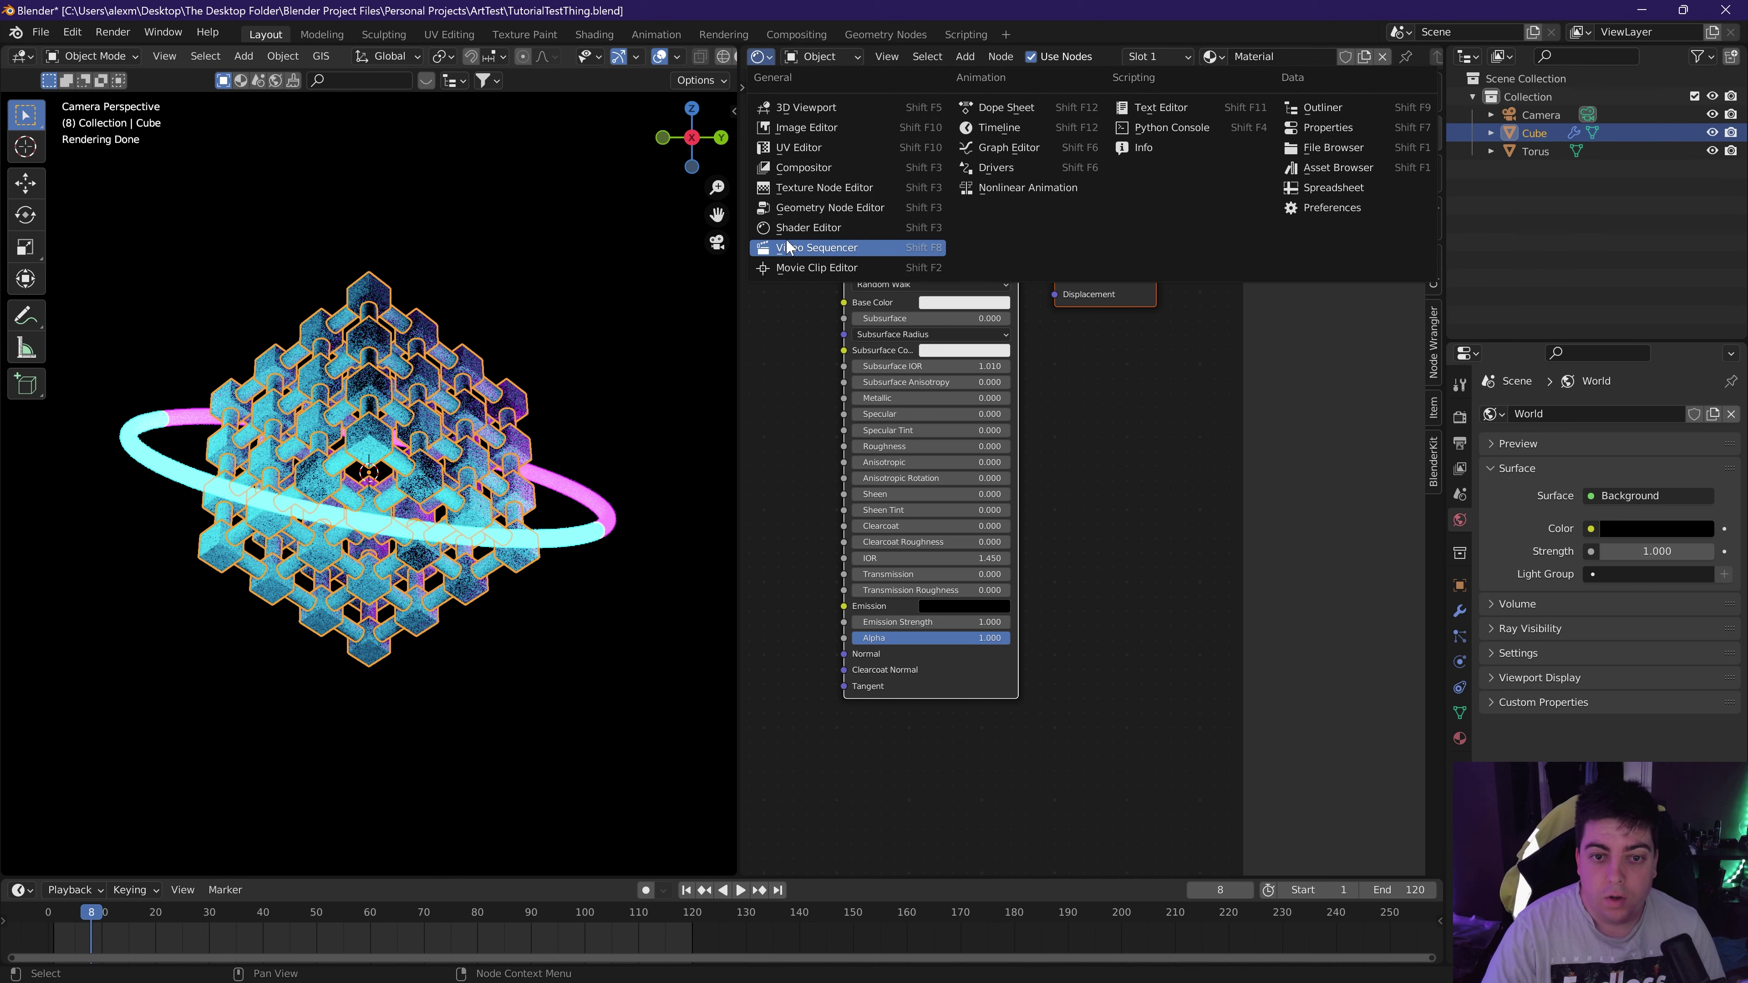
{"action": "left_click", "coordinate": [792, 212]}
{"action": "scroll", "coordinate": [1082, 585], "scroll_direction": "down", "scroll_amount": 5, "text": "ctrl"}
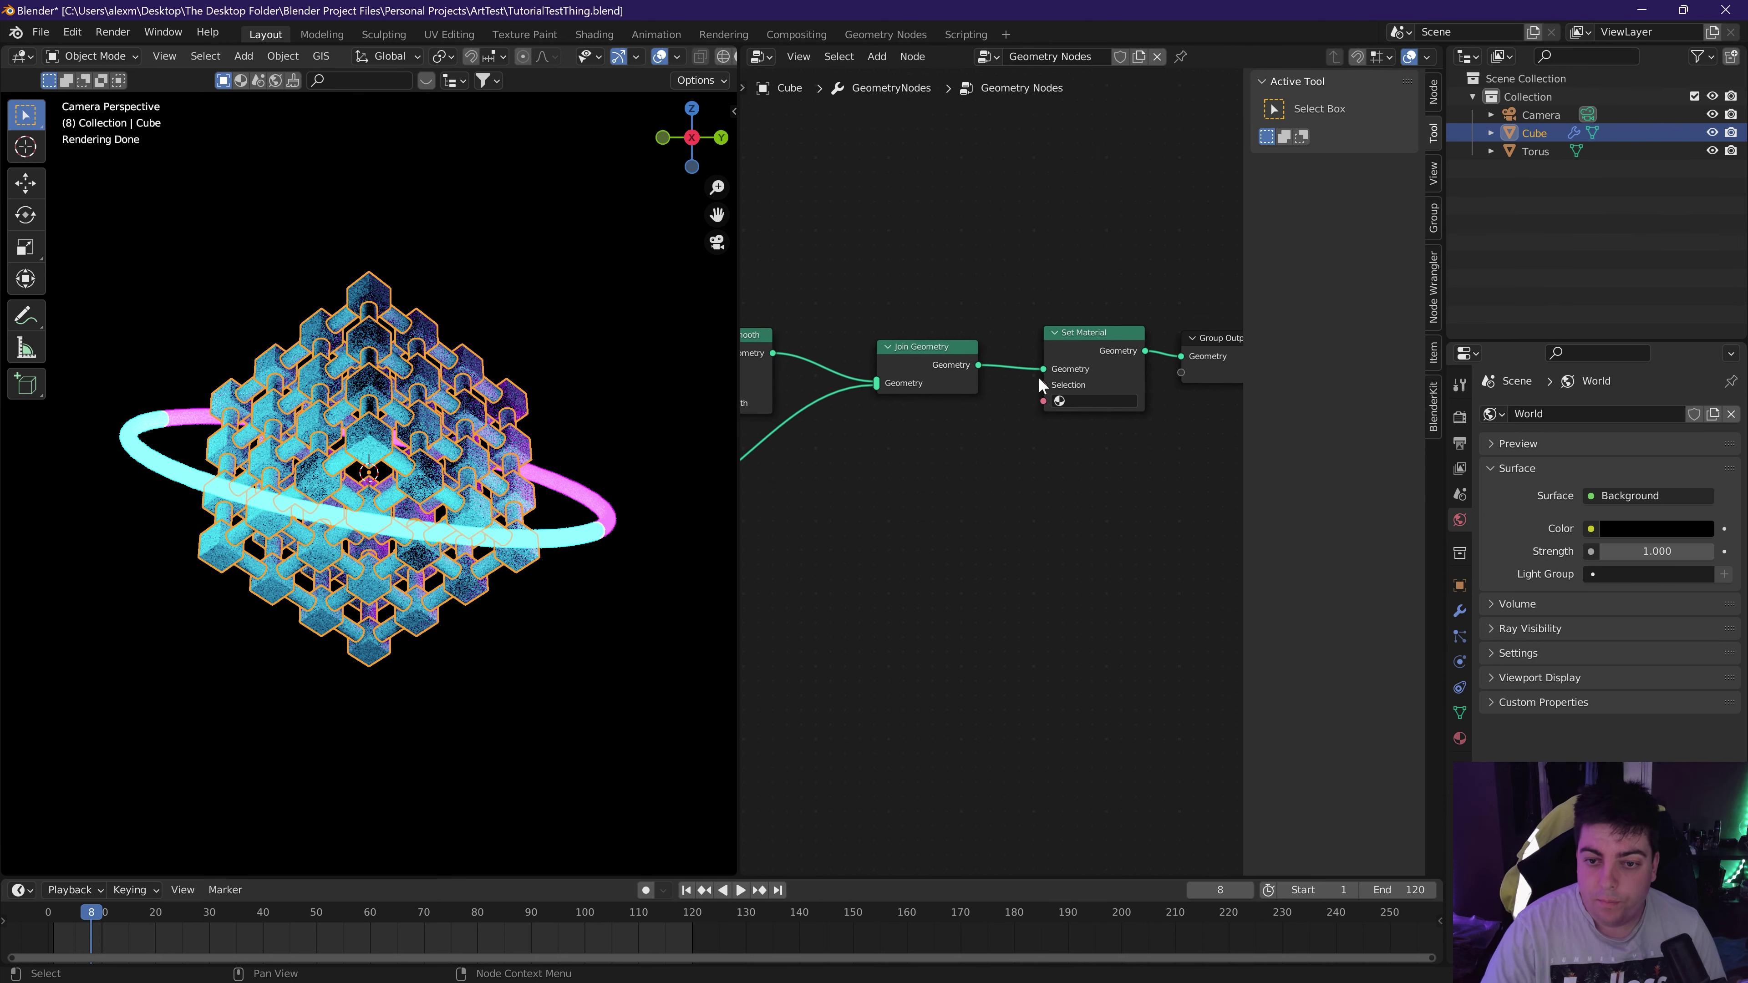
{"action": "left_click", "coordinate": [1094, 402]}
{"action": "left_click", "coordinate": [1091, 424]}
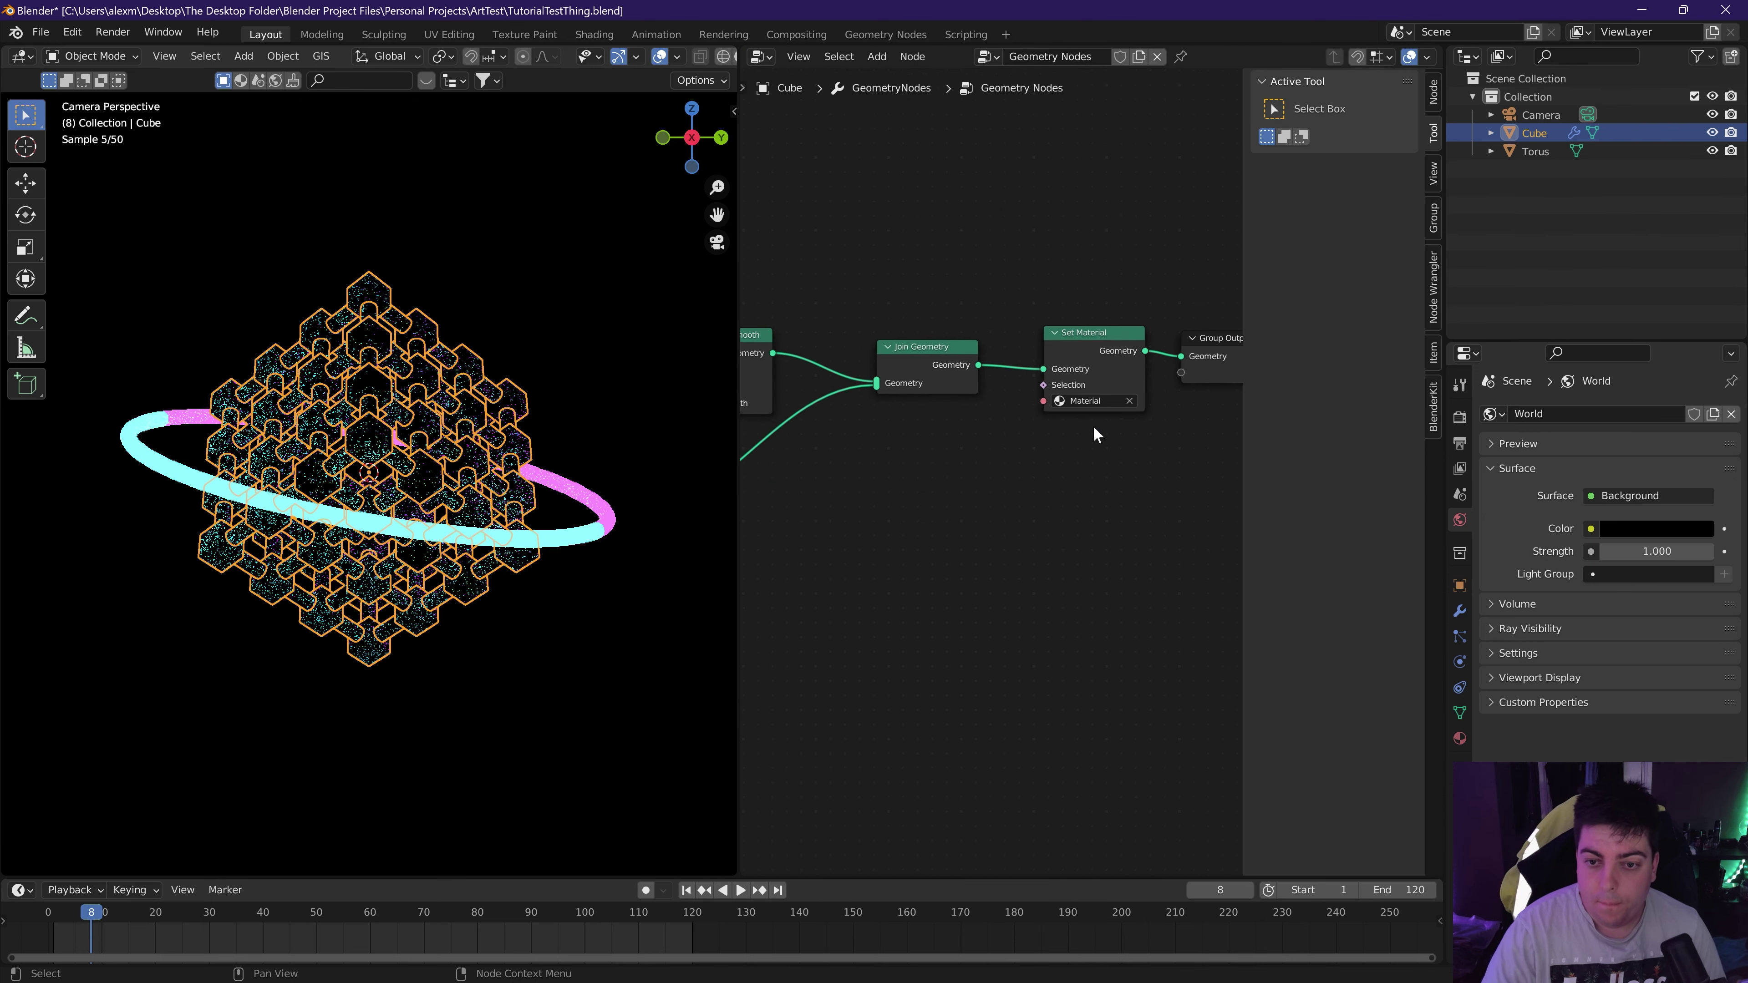
Return to the Shader Editor and begin renaming the cube's material.
{"action": "left_click", "coordinate": [760, 57]}
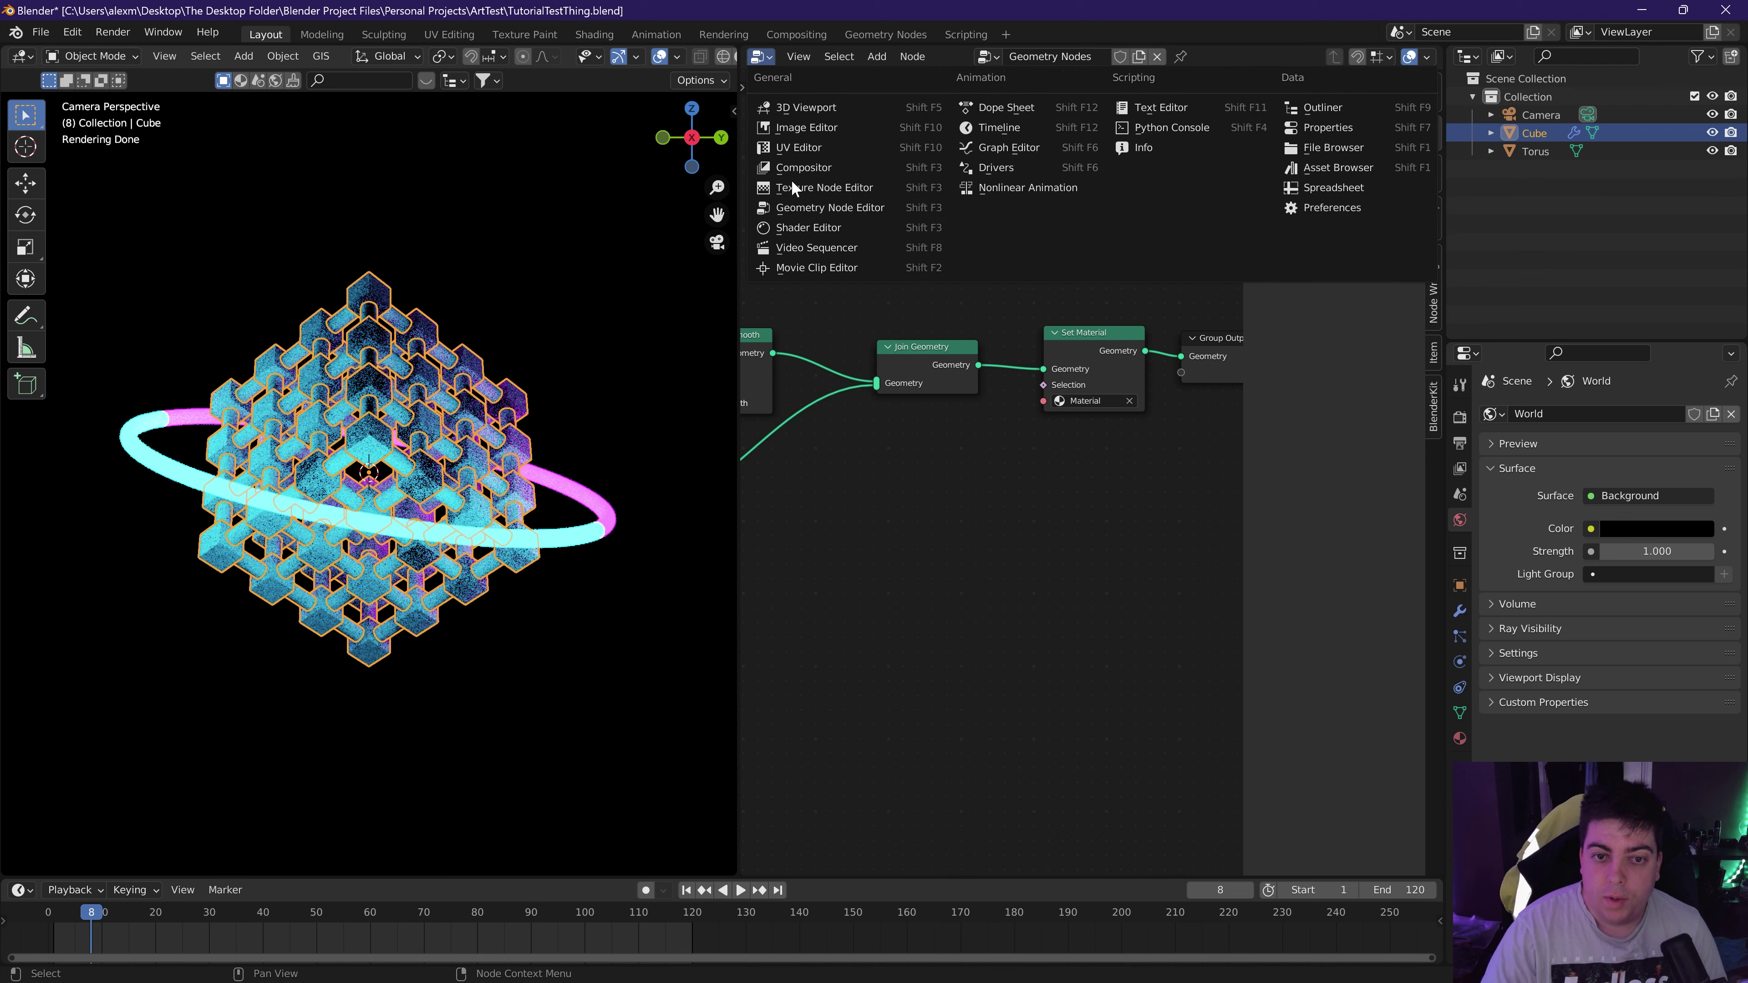
{"action": "left_click", "coordinate": [792, 228]}
{"action": "double_click", "coordinate": [1254, 56]}
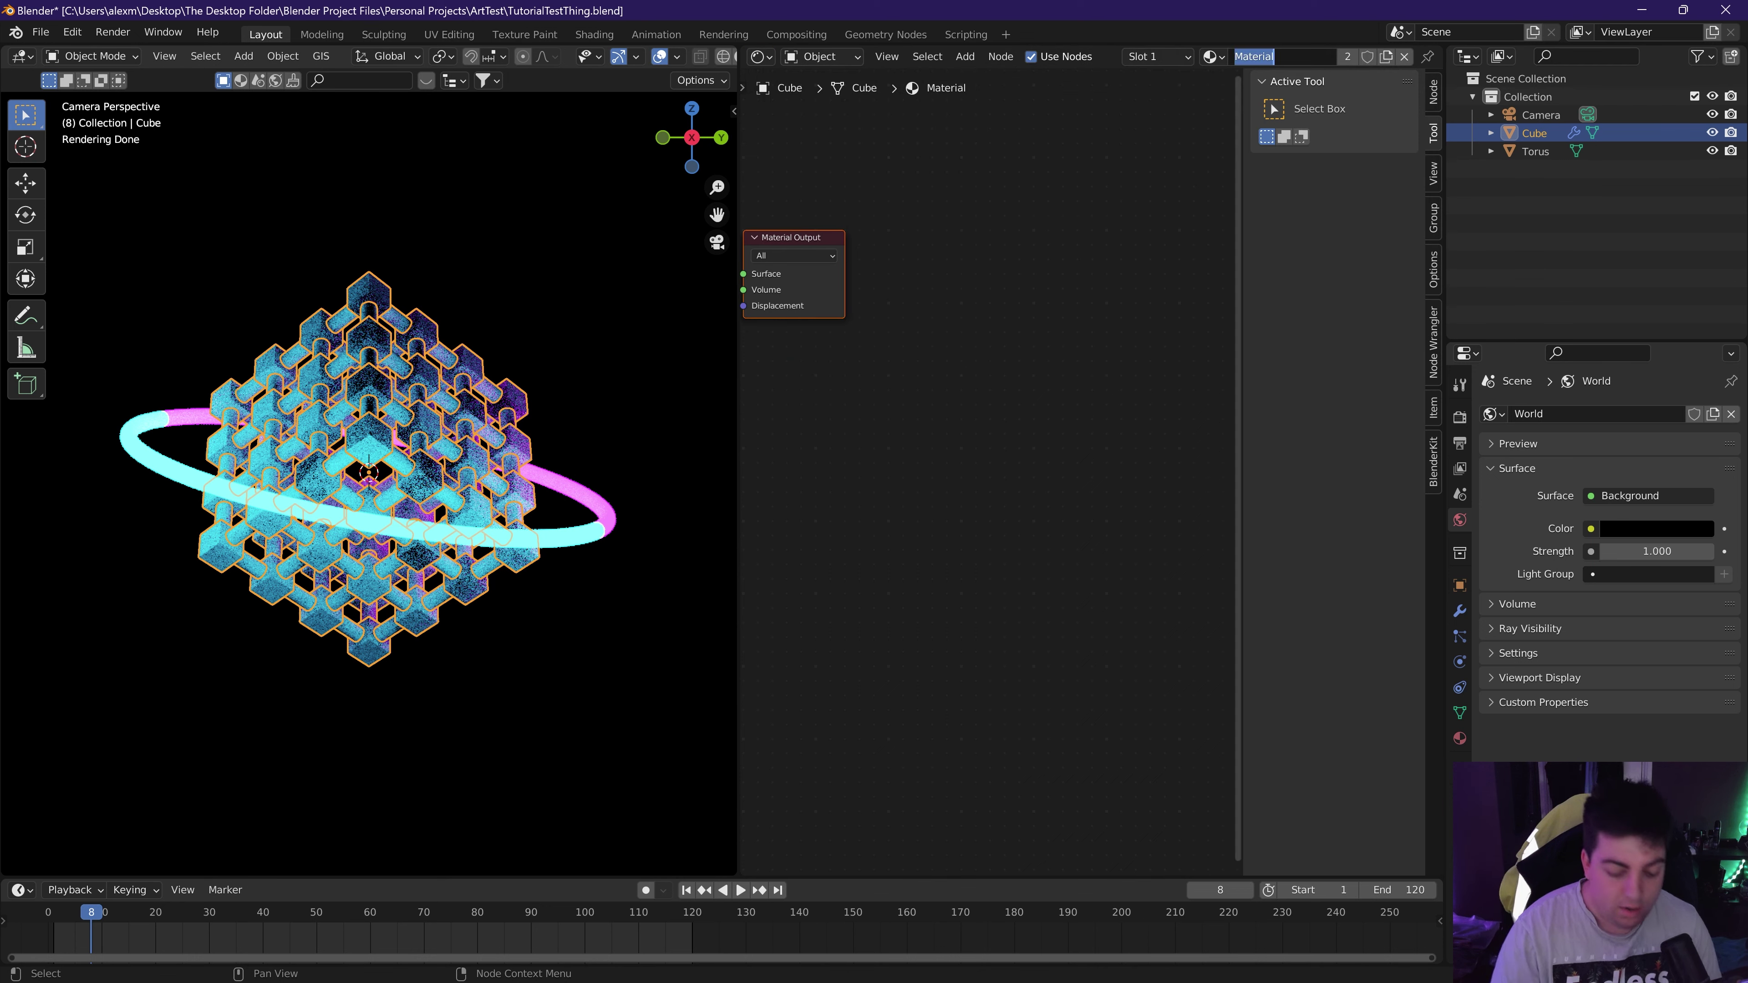
Rename the material to Ice and set Transmission 1.0 and IOR 1.309.
{"action": "type", "text": "Ice"}
{"action": "key", "text": "Return"}
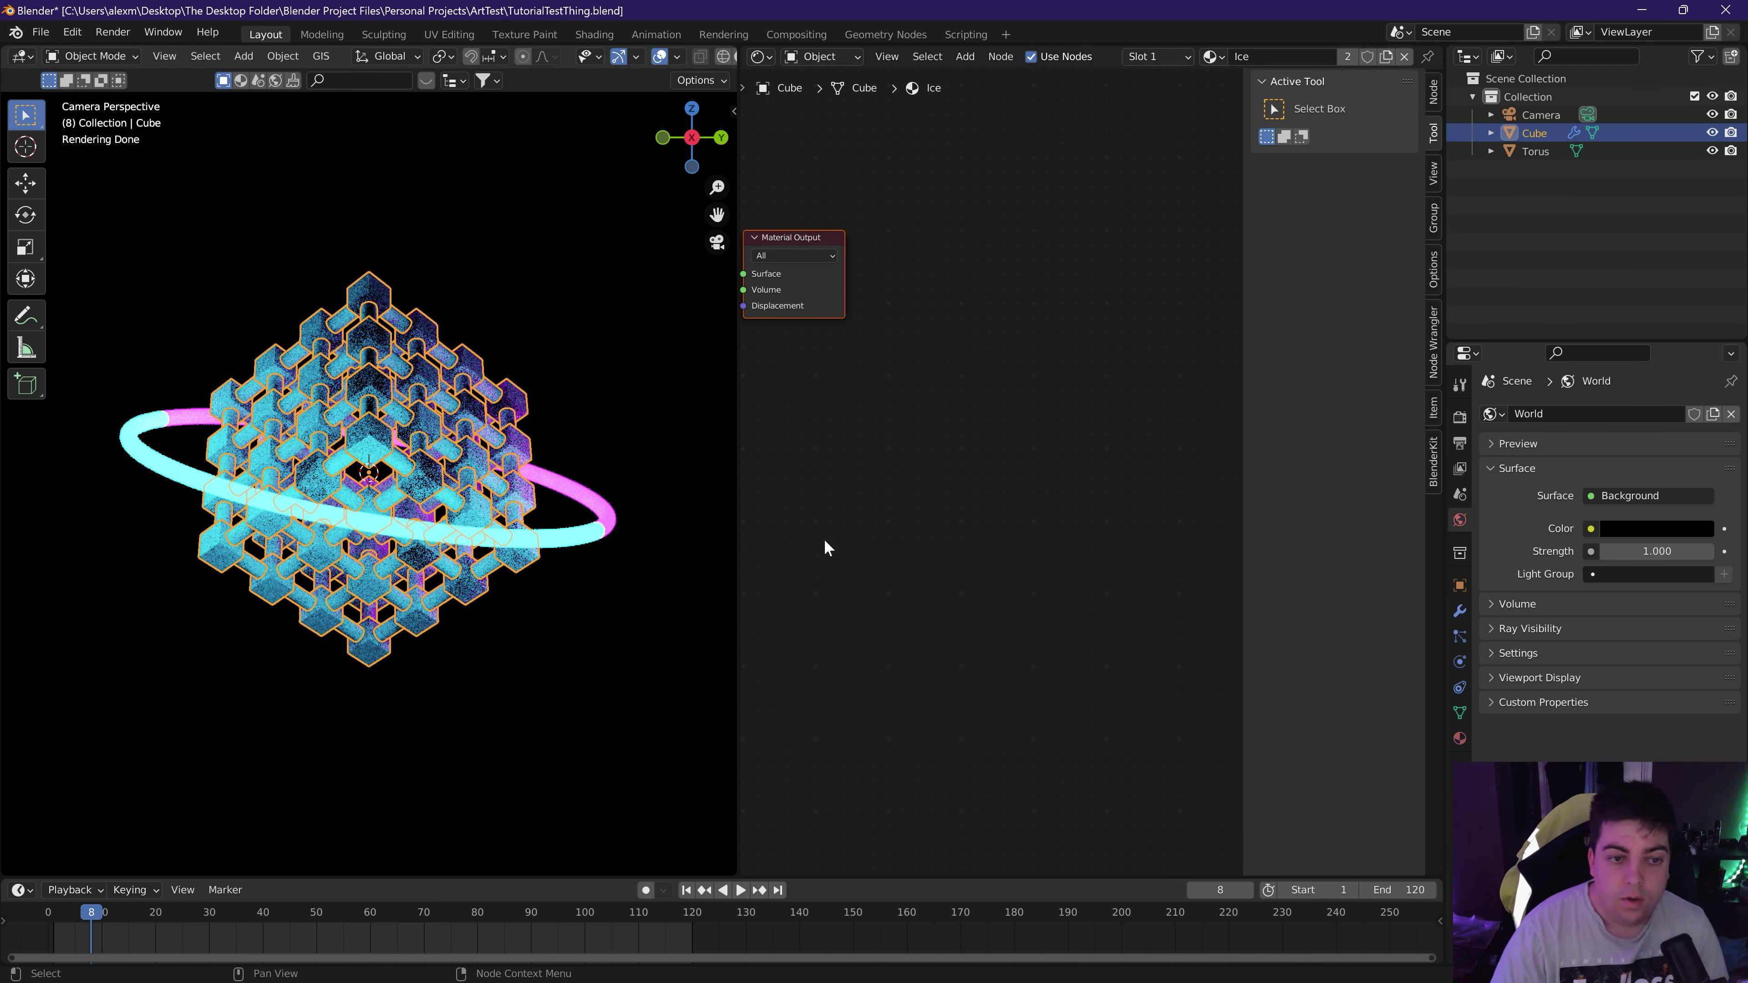
{"action": "key", "text": "Home"}
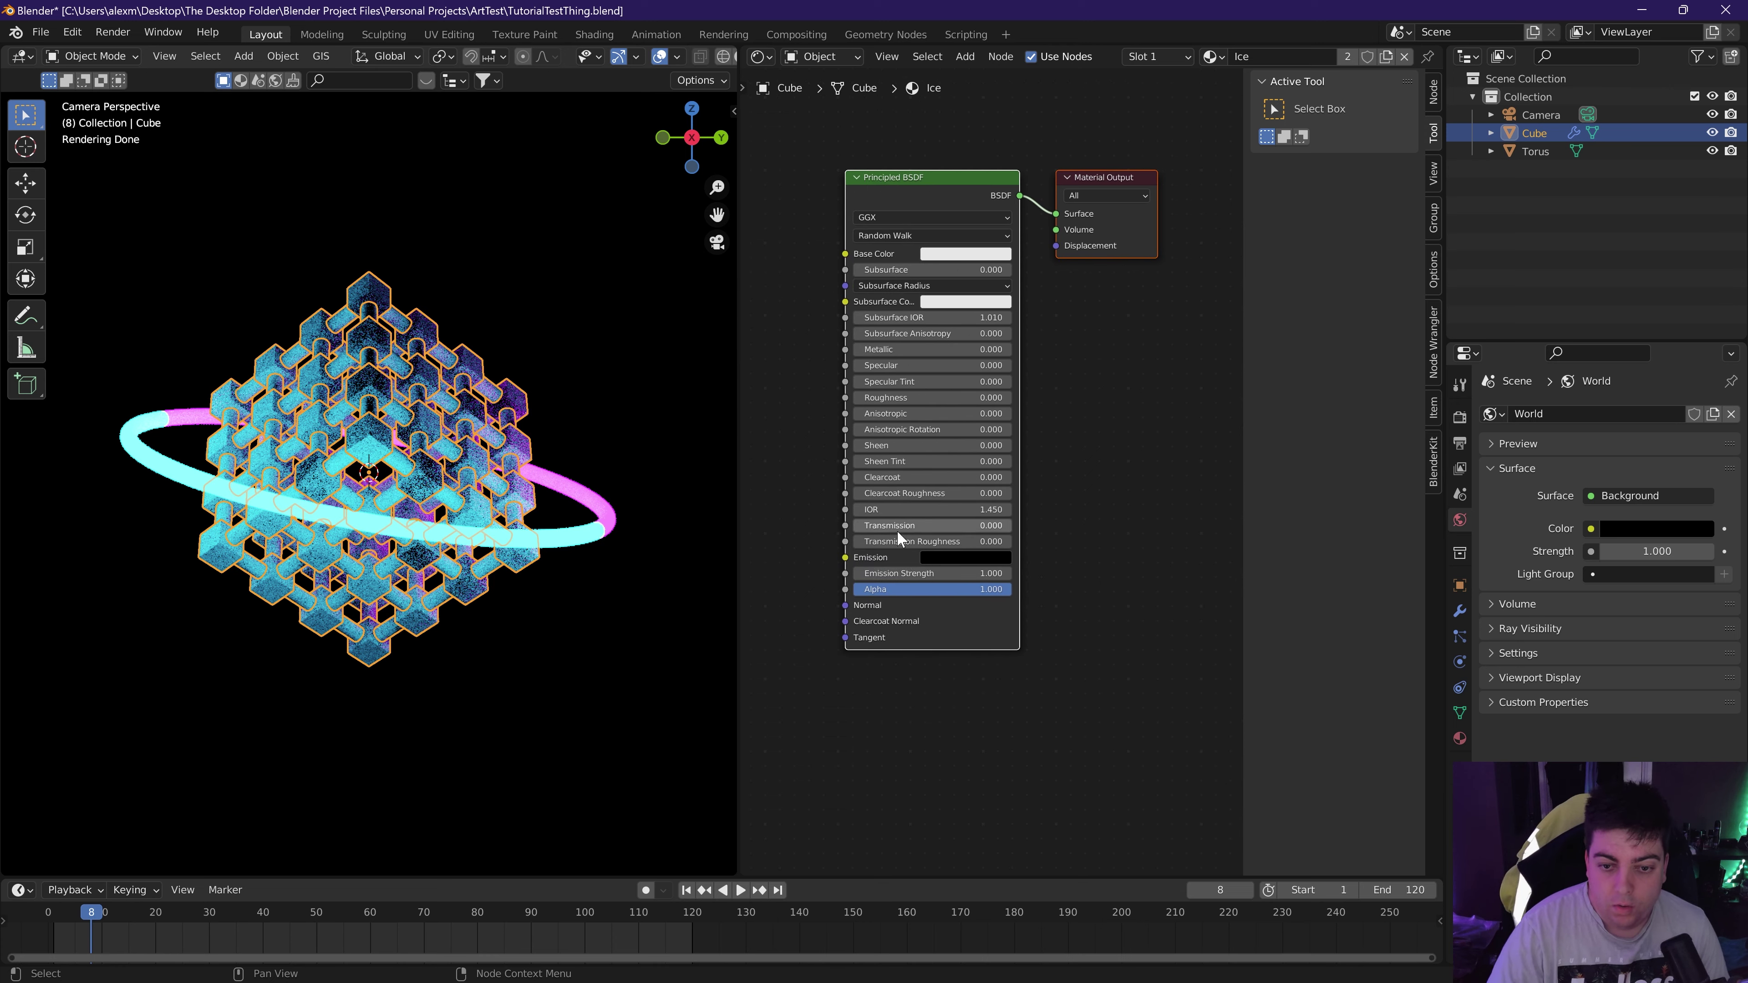
{"action": "left_click_drag", "start_coordinate": [898, 530], "coordinate": [1004, 526]}
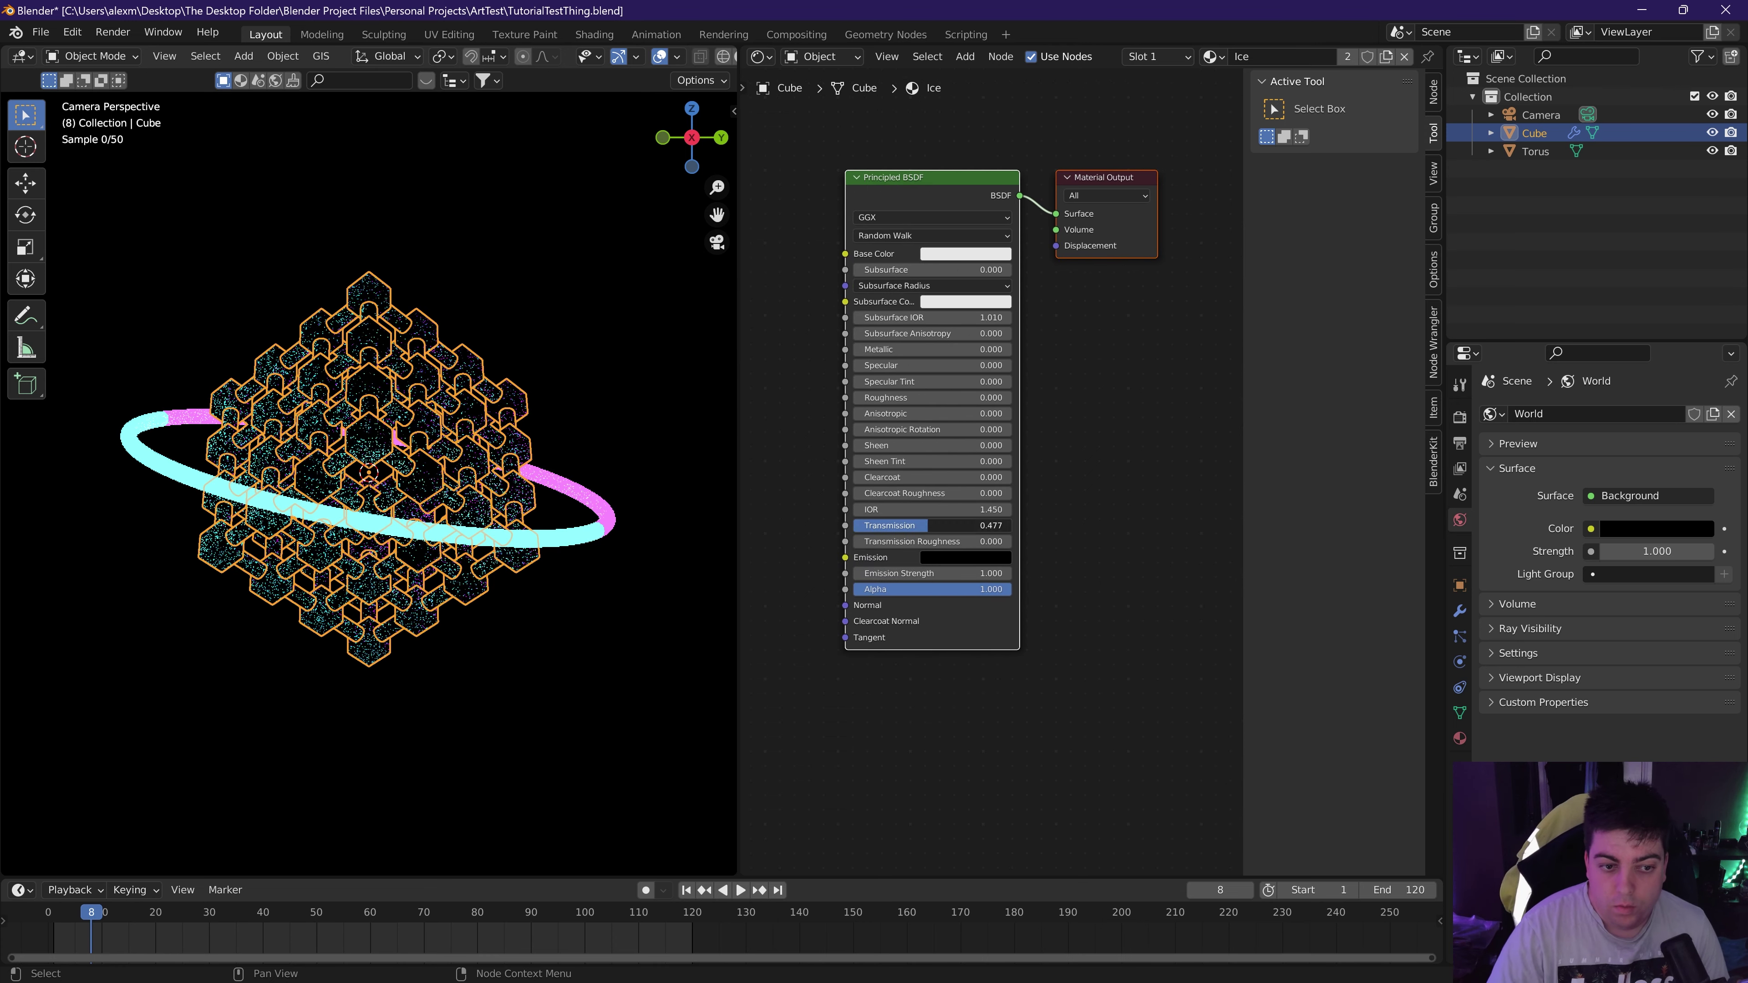
{"action": "double_click", "coordinate": [952, 509]}
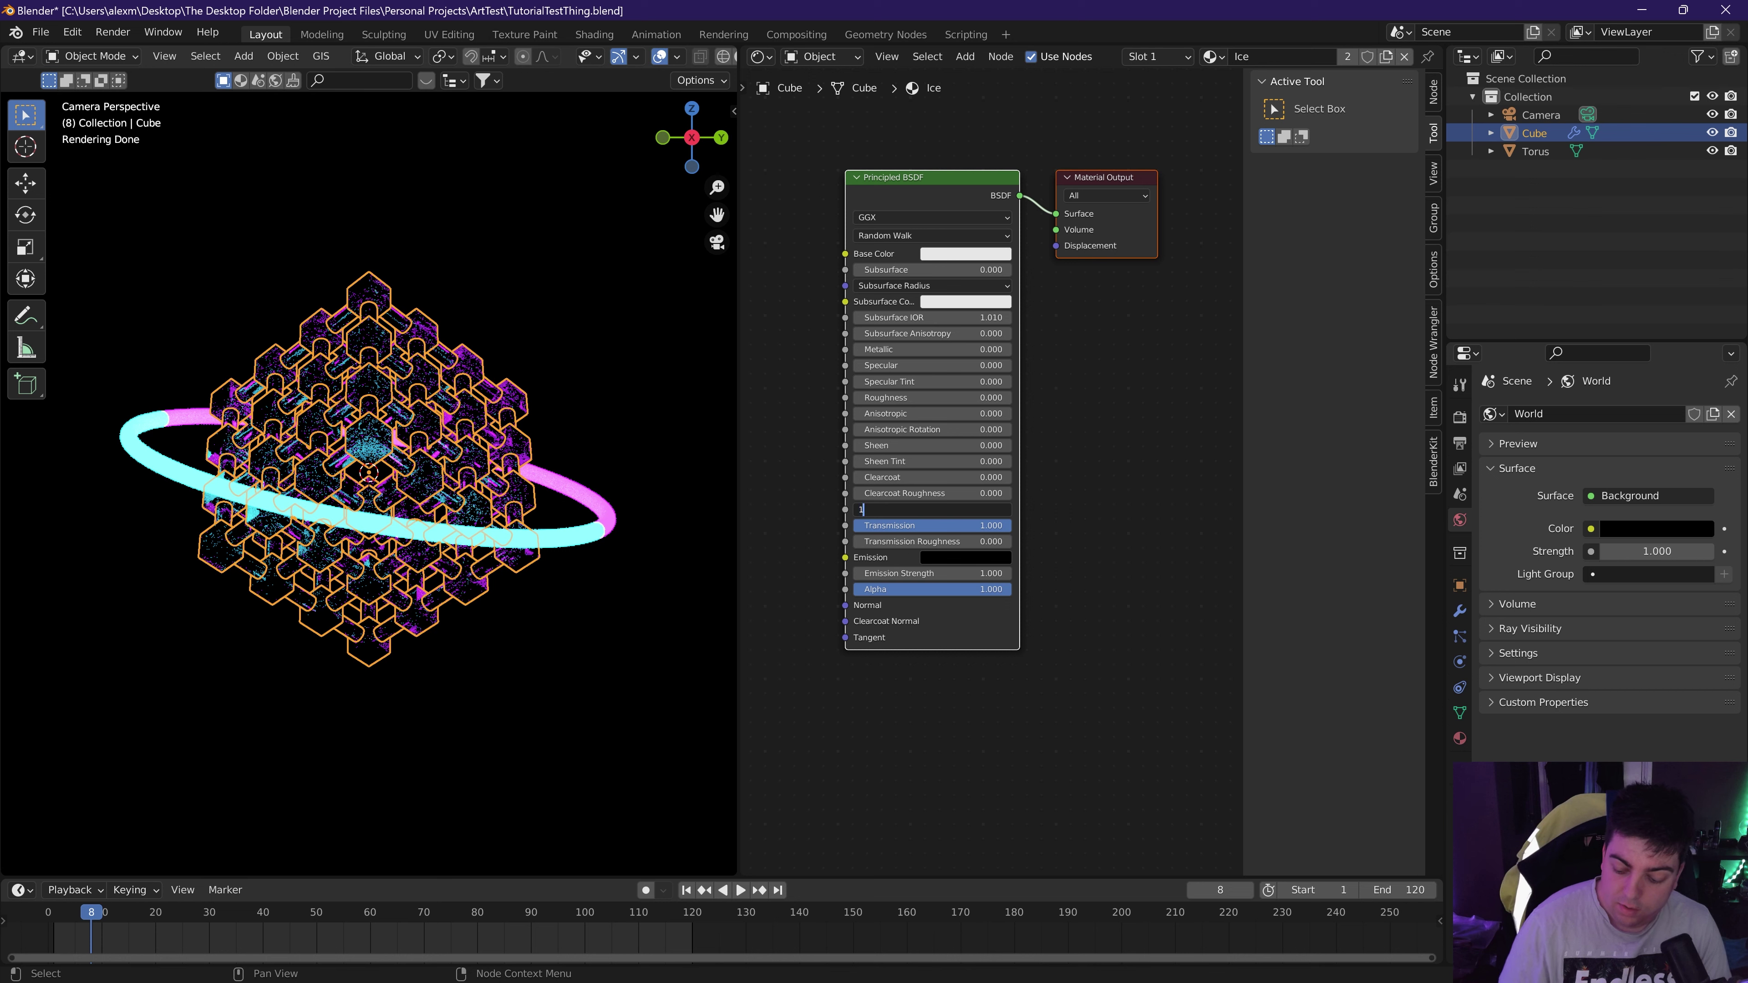
{"action": "key", "text": "Return"}
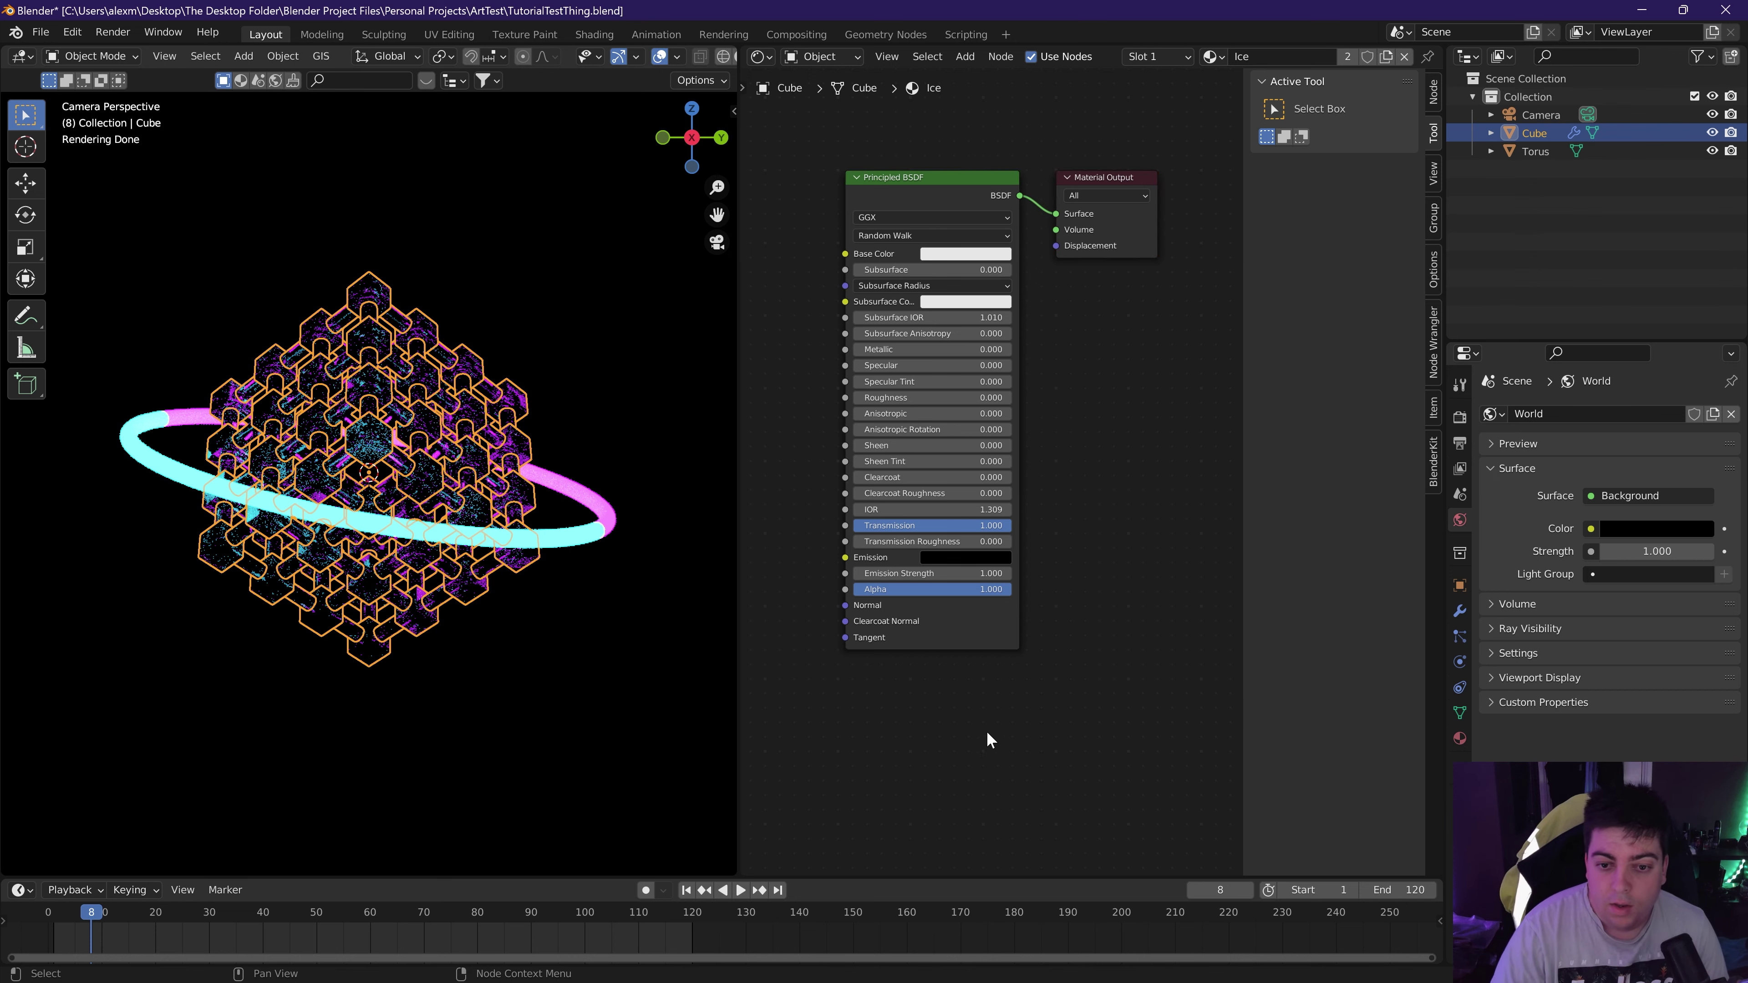
Add a Noise Texture node to the left of the shader.
{"action": "key", "text": "shift+a"}
{"action": "left_click", "coordinate": [858, 711]}
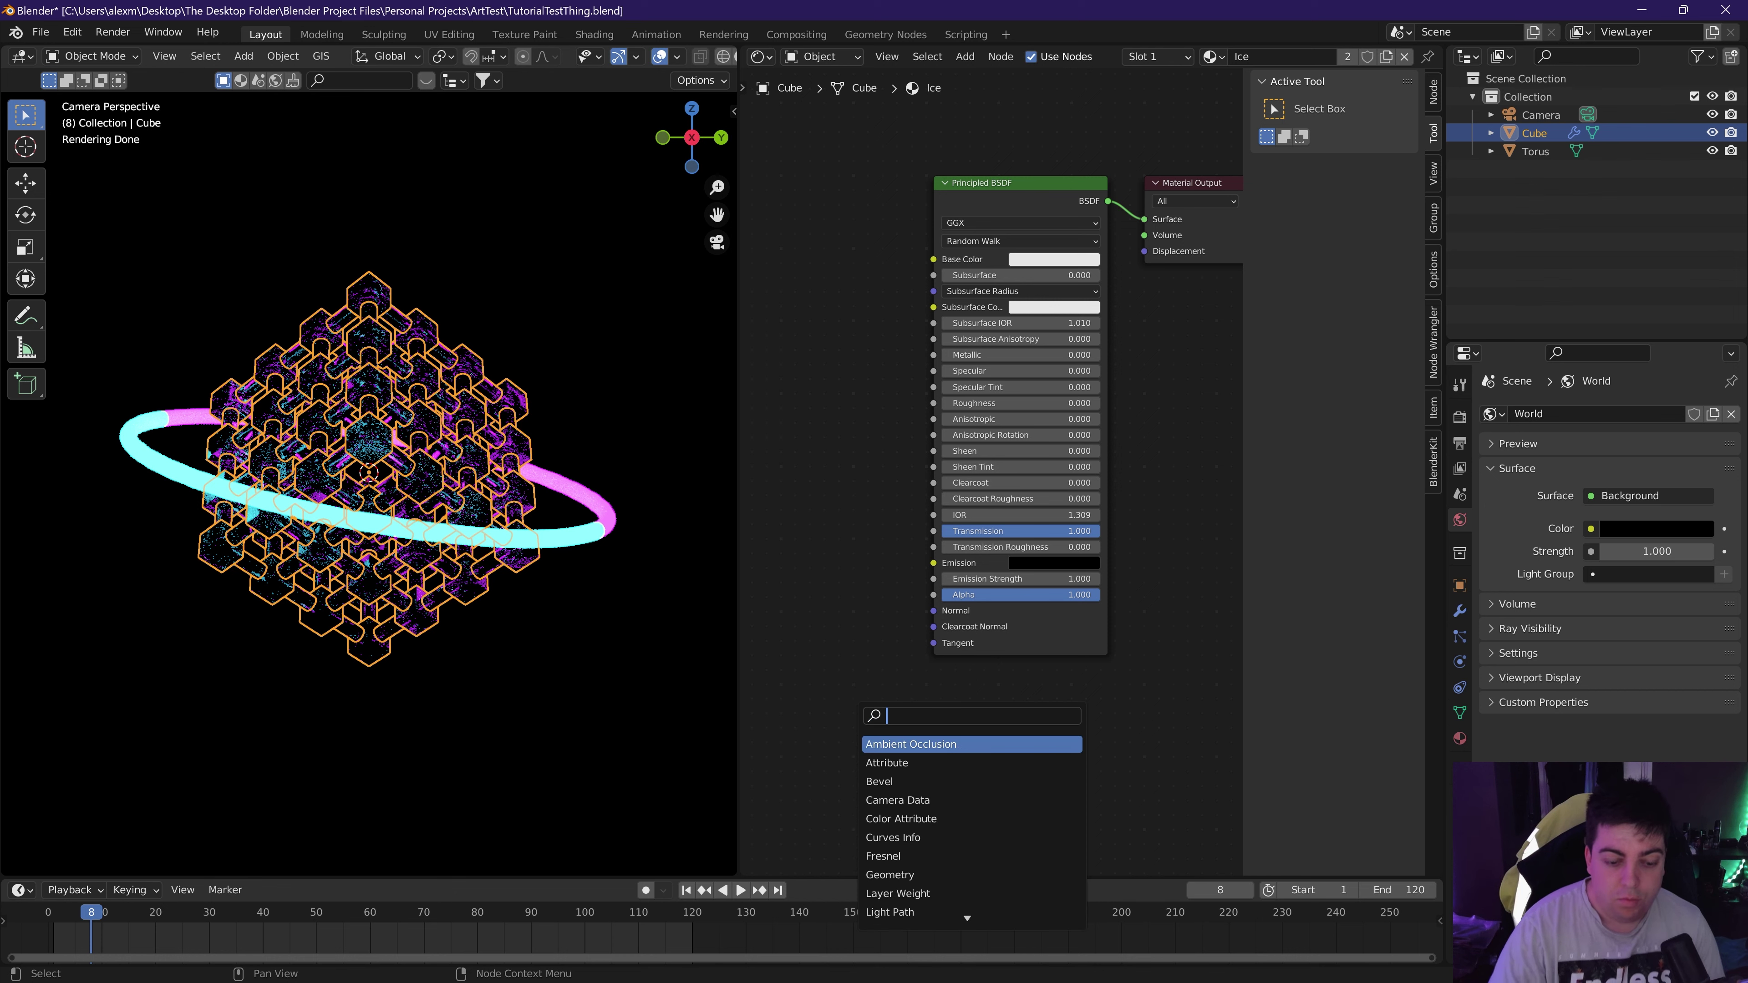
{"action": "type", "text": "noise"}
{"action": "key", "text": "Down"}
{"action": "key", "text": "Return"}
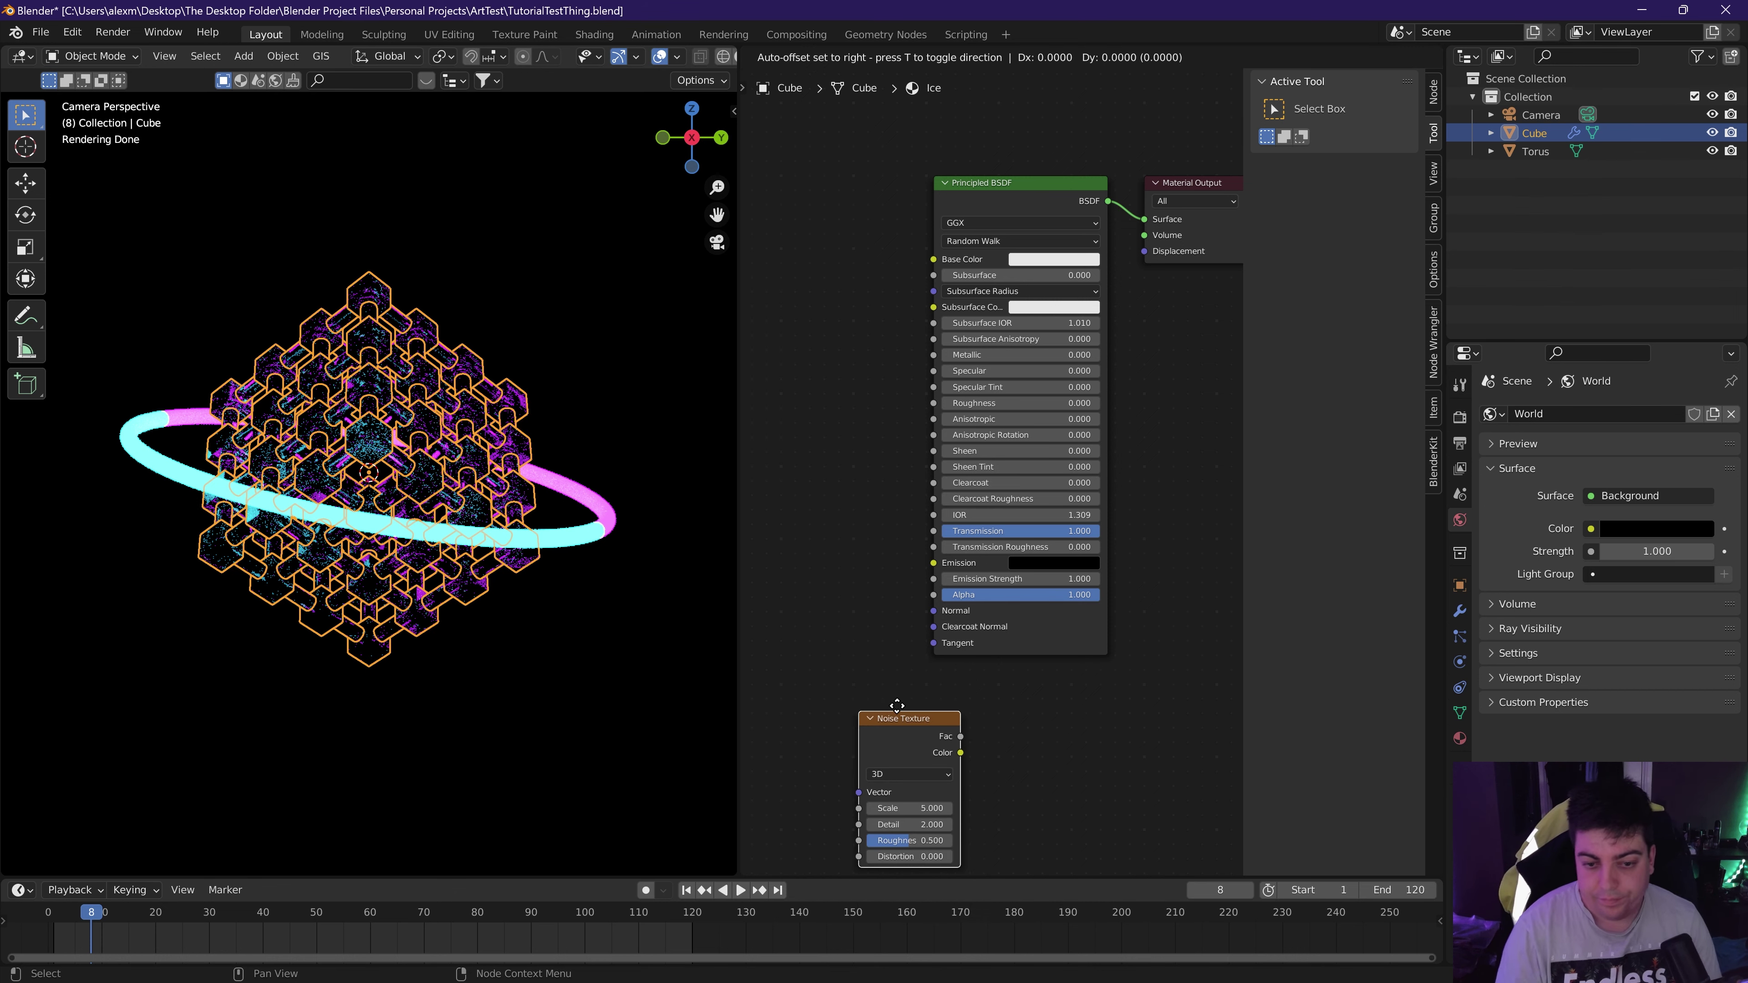
{"action": "left_click", "coordinate": [742, 490]}
{"action": "left_click_drag", "start_coordinate": [739, 458], "coordinate": [597, 457]}
Add a Bump node below the Principled BSDF.
{"action": "key", "text": "shift+a"}
{"action": "left_click", "coordinate": [829, 470]}
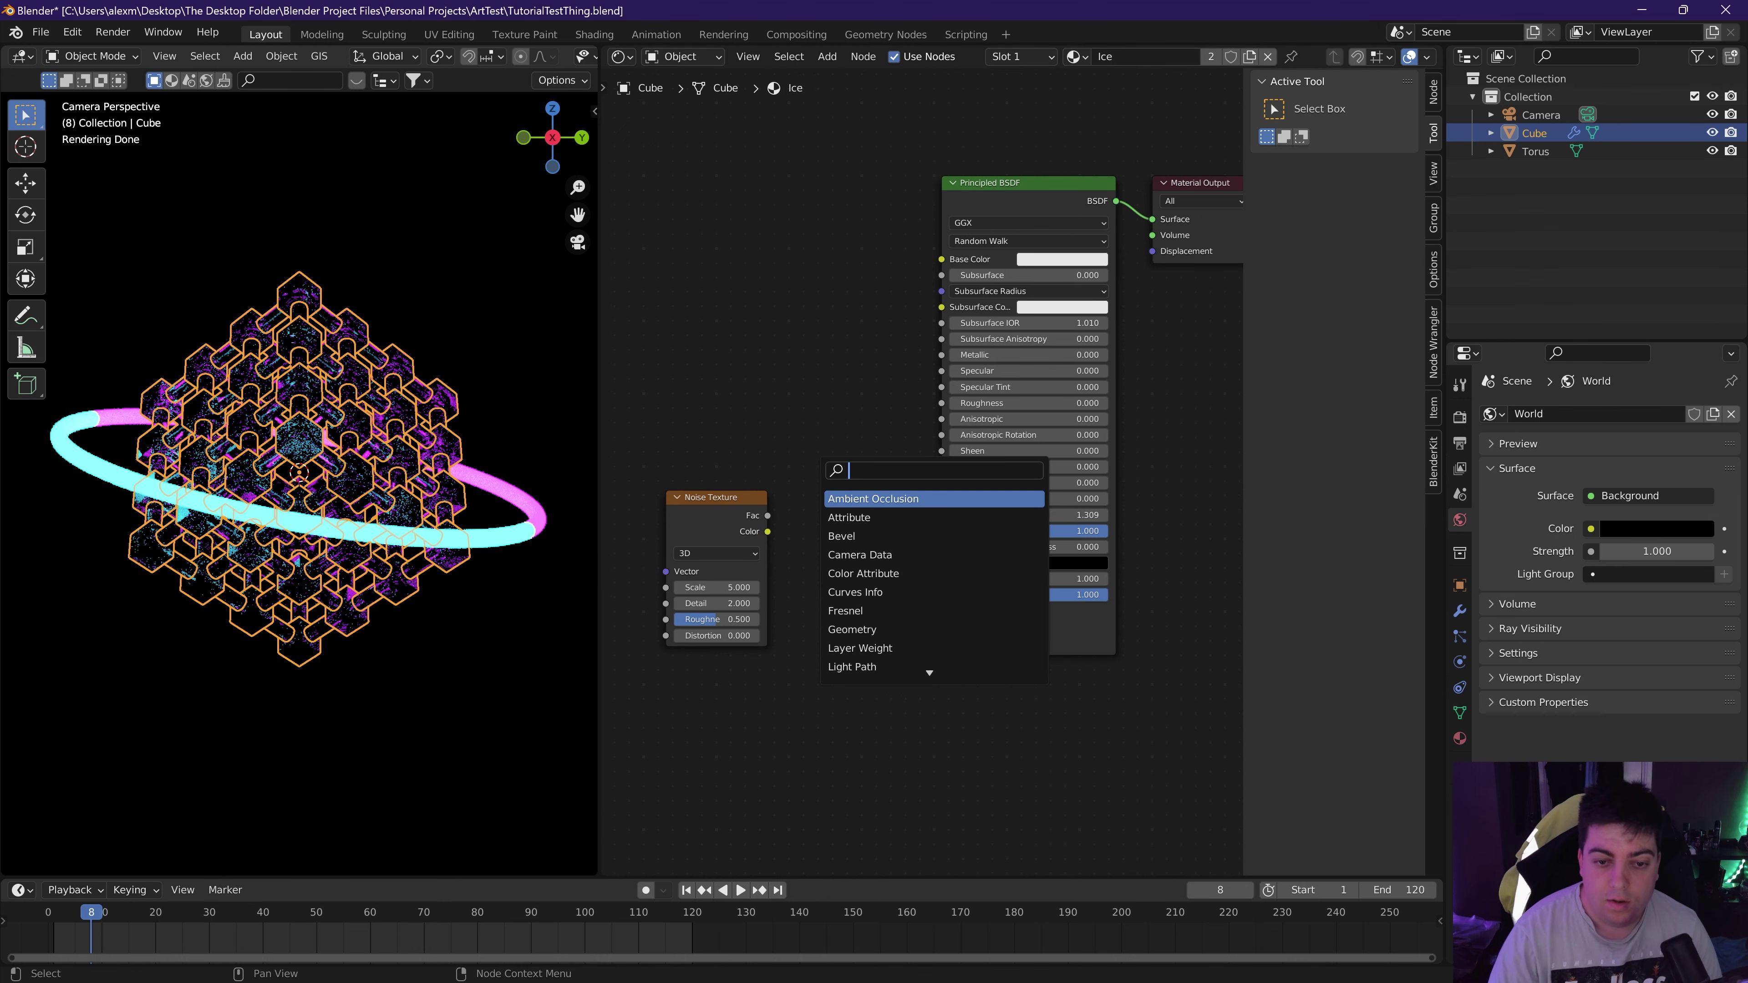
{"action": "type", "text": "bump"}
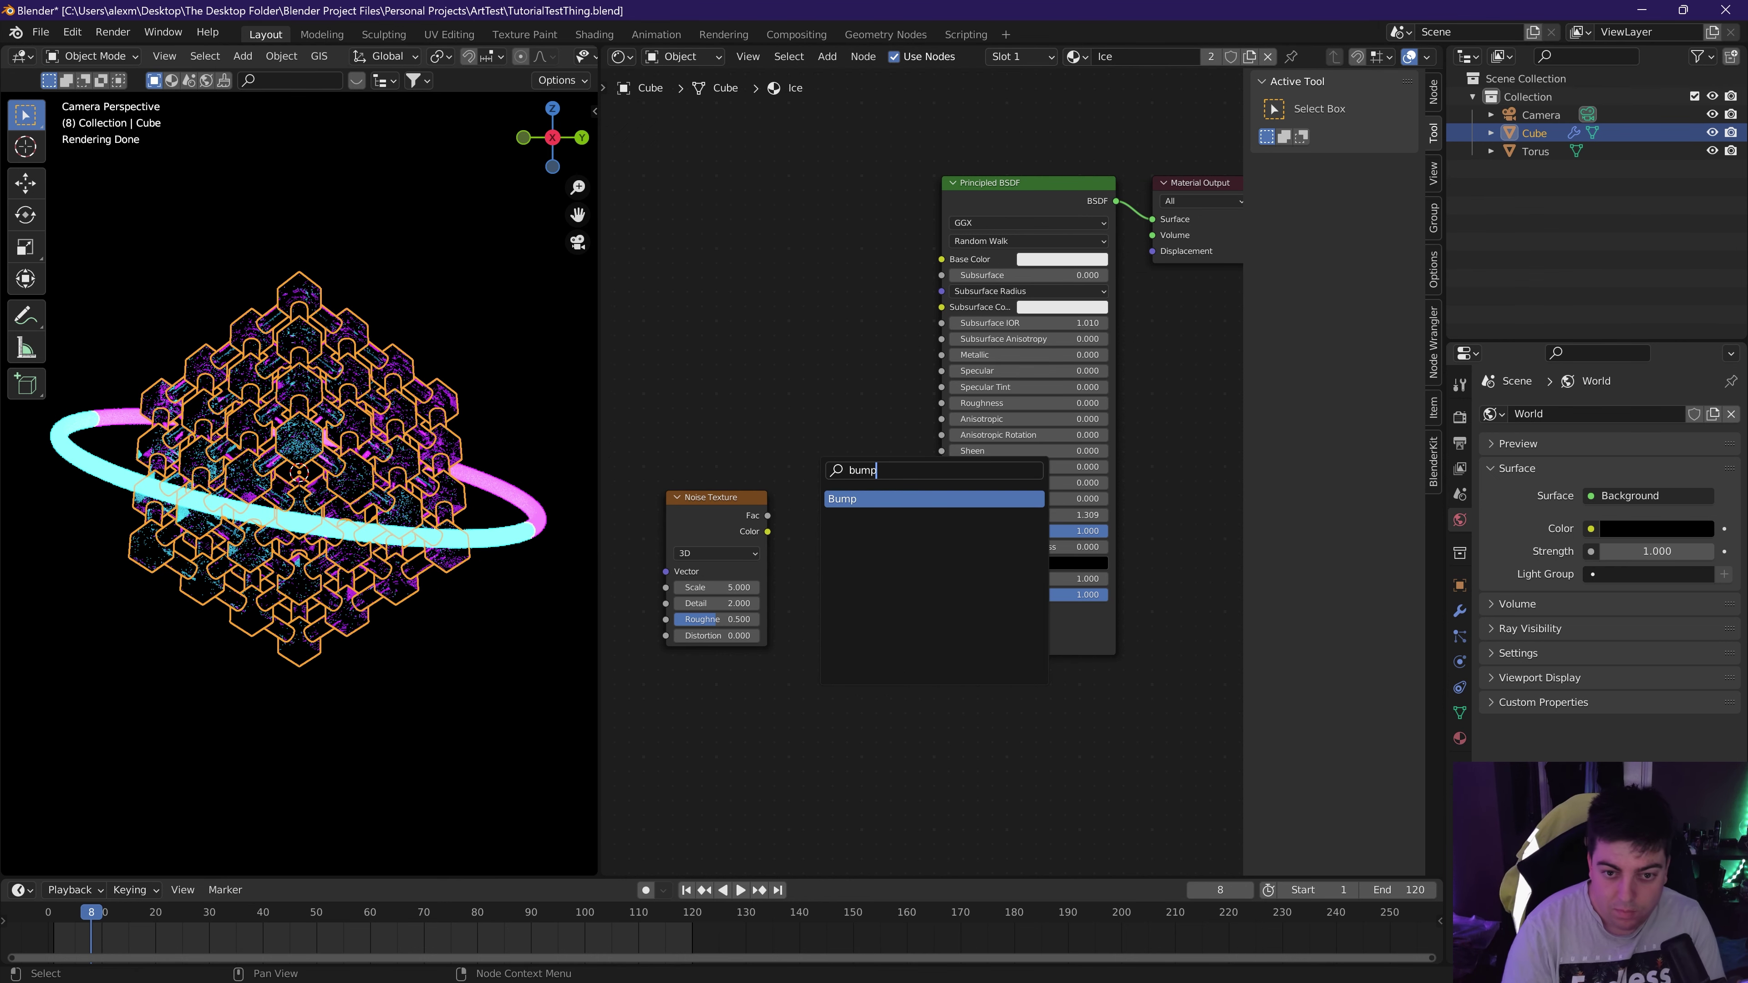
{"action": "key", "text": "Return"}
{"action": "left_click", "coordinate": [802, 730]}
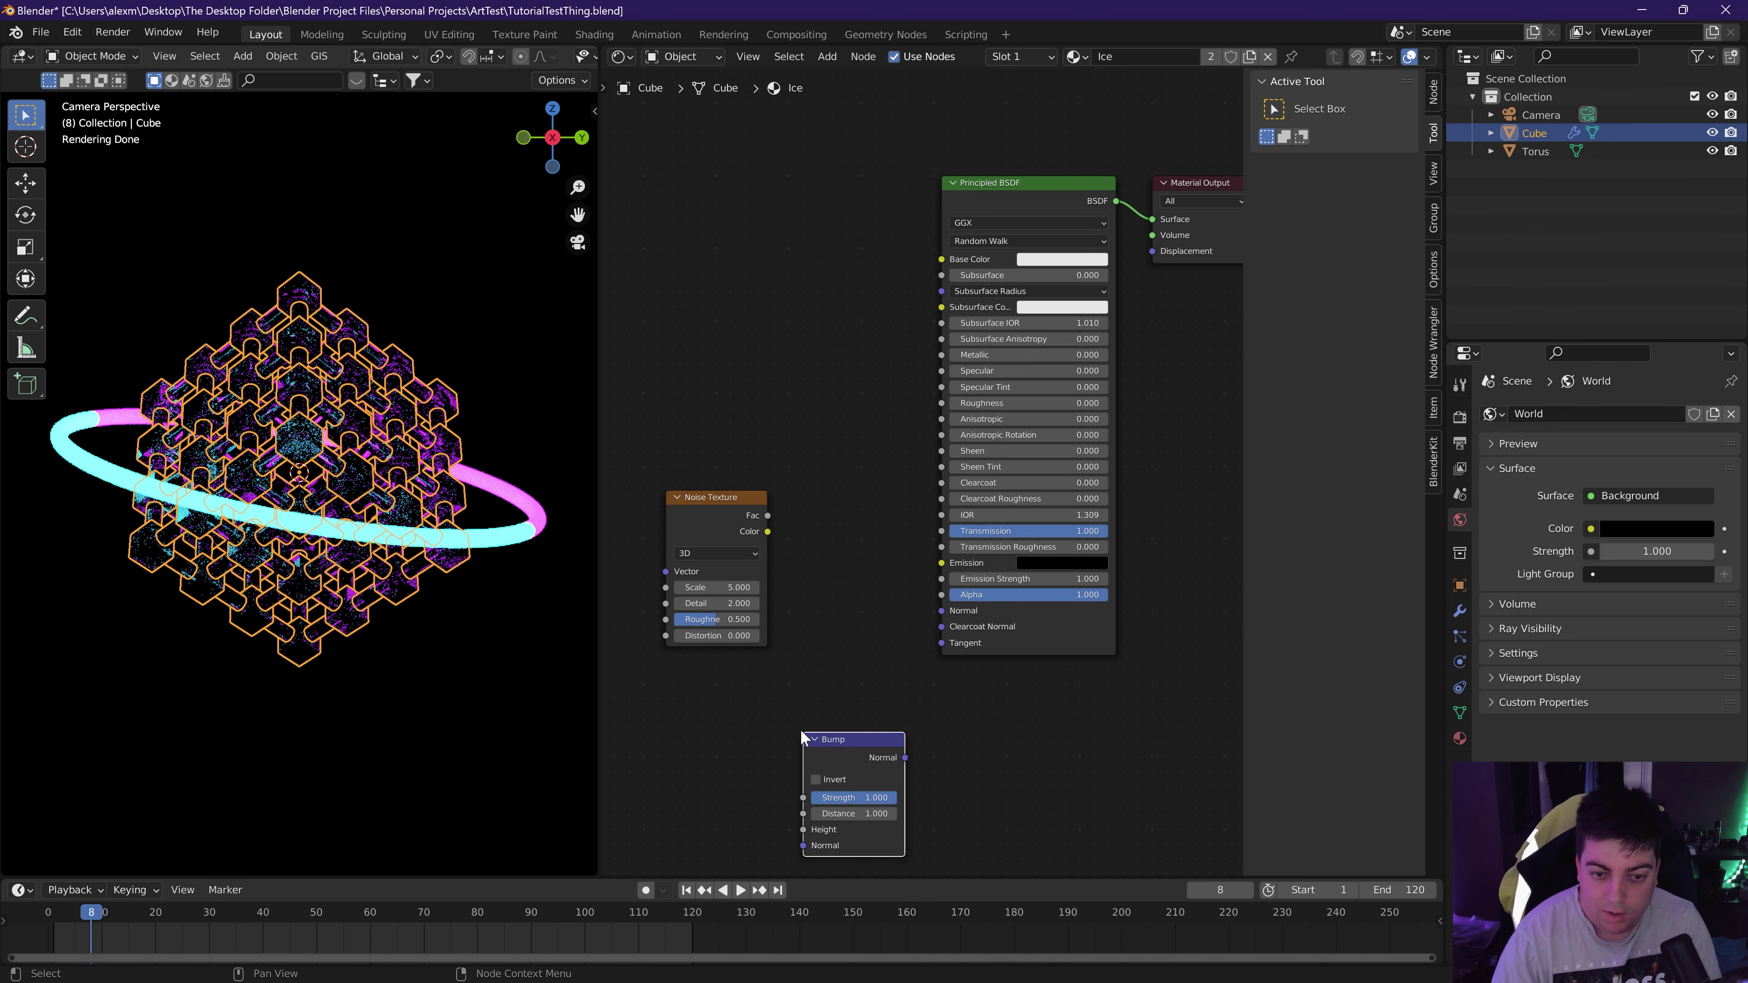
{"action": "left_click_drag", "start_coordinate": [718, 514], "coordinate": [642, 504]}
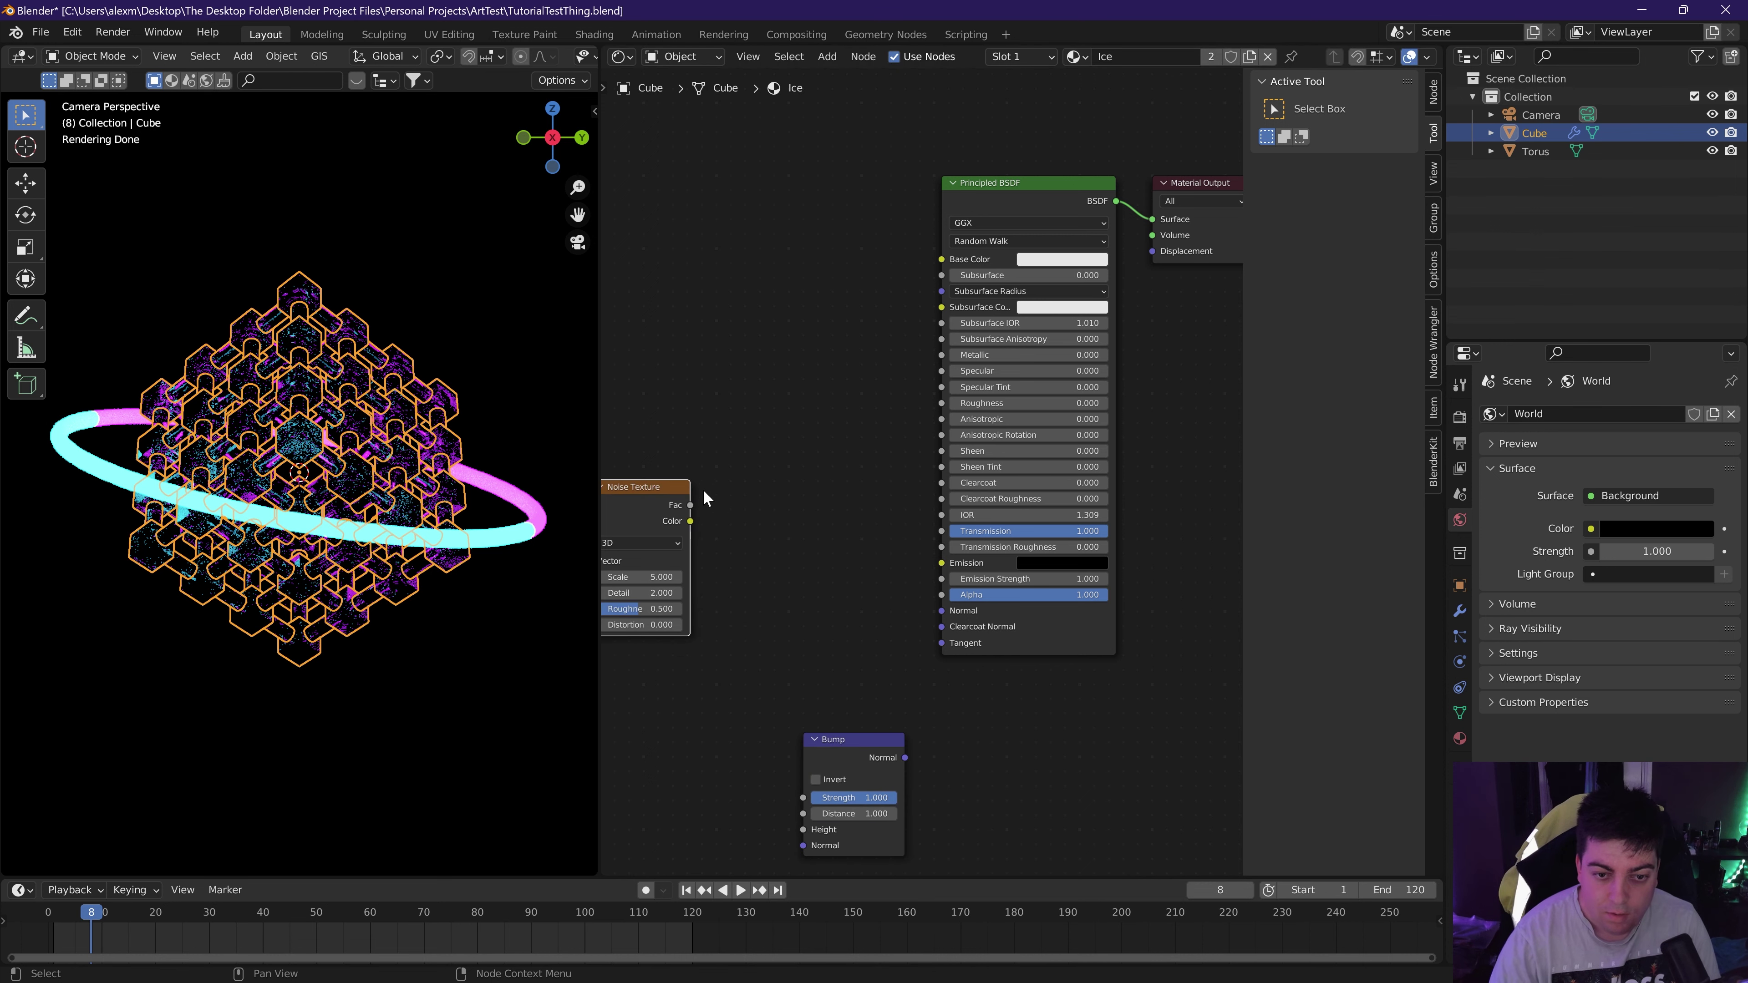
Add a ColorRamp fed by the noise Fac and preview it on the cube.
{"action": "key", "text": "shift+a"}
{"action": "left_click", "coordinate": [769, 555]}
{"action": "type", "text": "color ramp"}
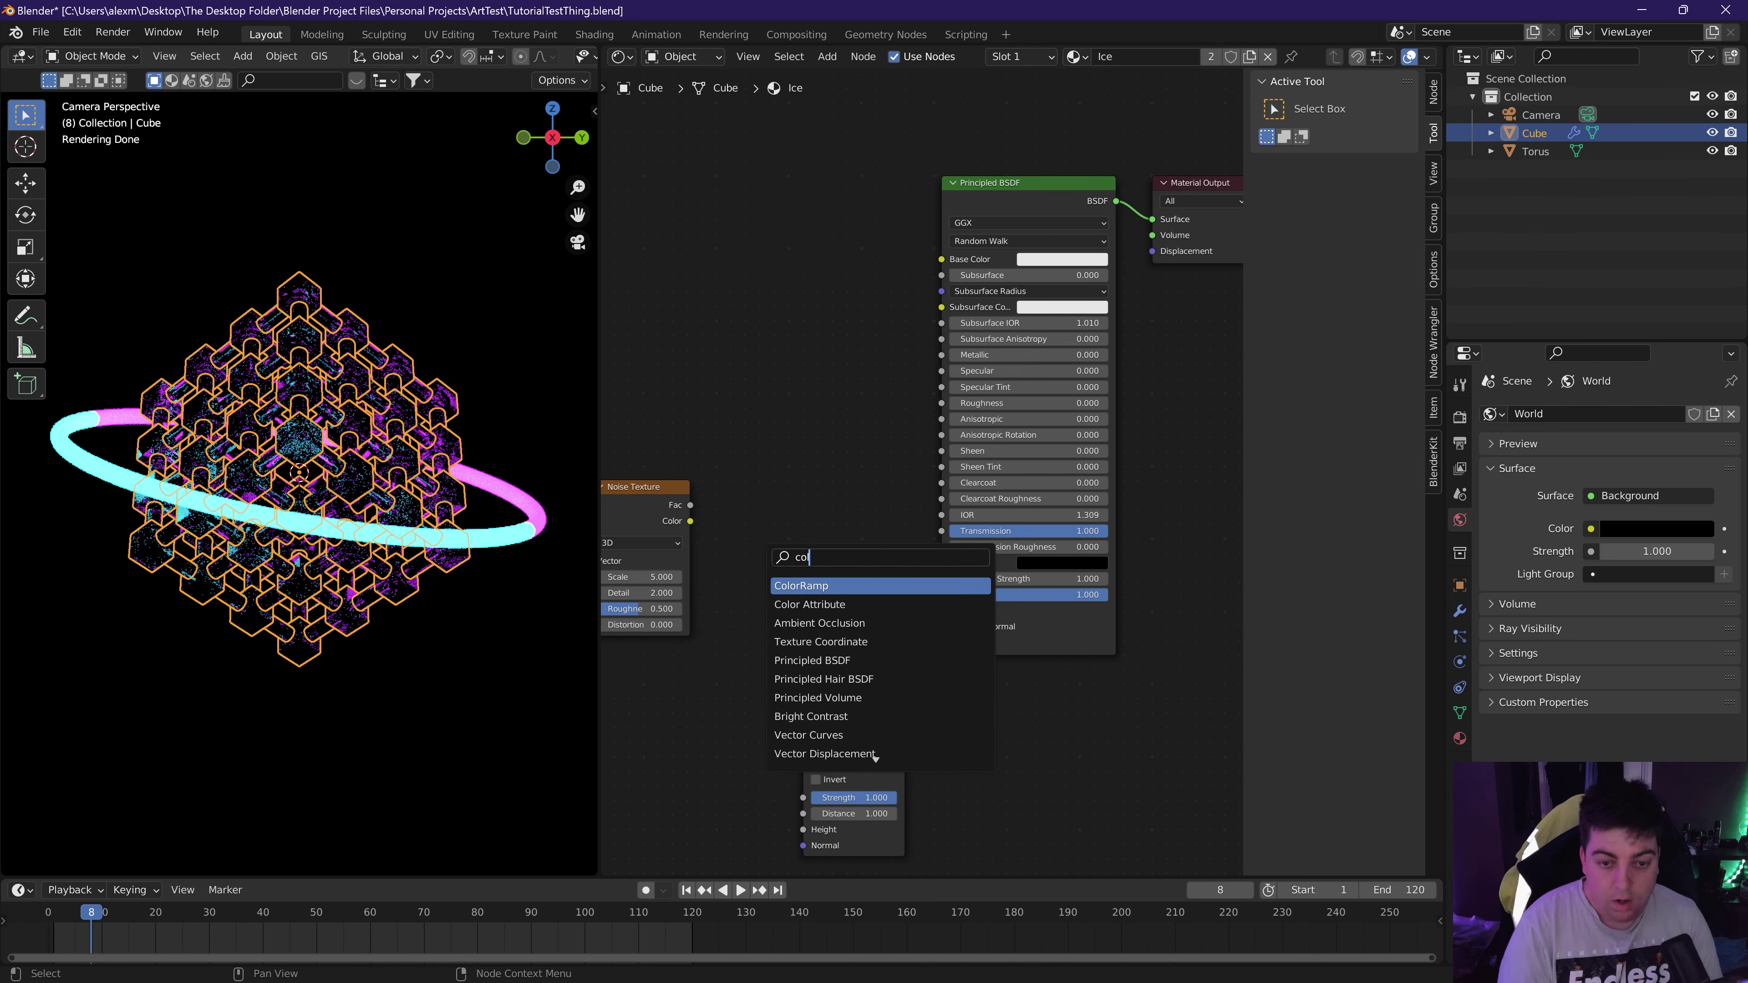
{"action": "key", "text": "Return"}
{"action": "left_click", "coordinate": [703, 470]}
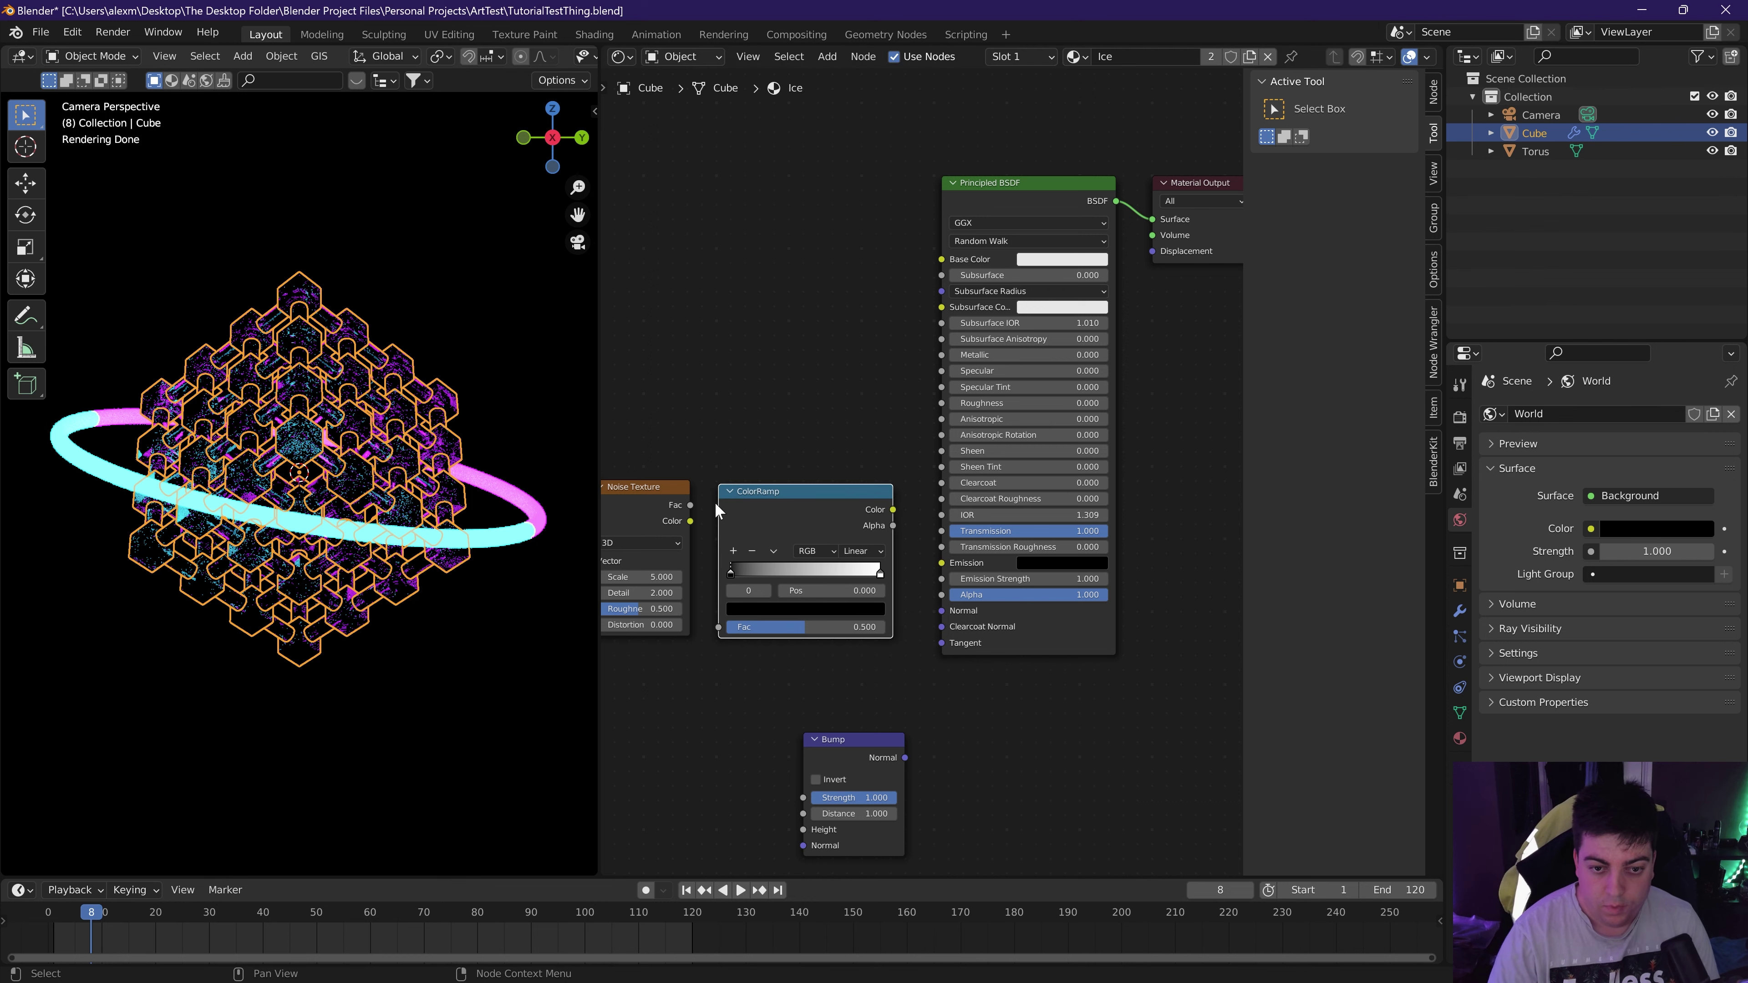
{"action": "left_click_drag", "start_coordinate": [690, 505], "coordinate": [719, 628]}
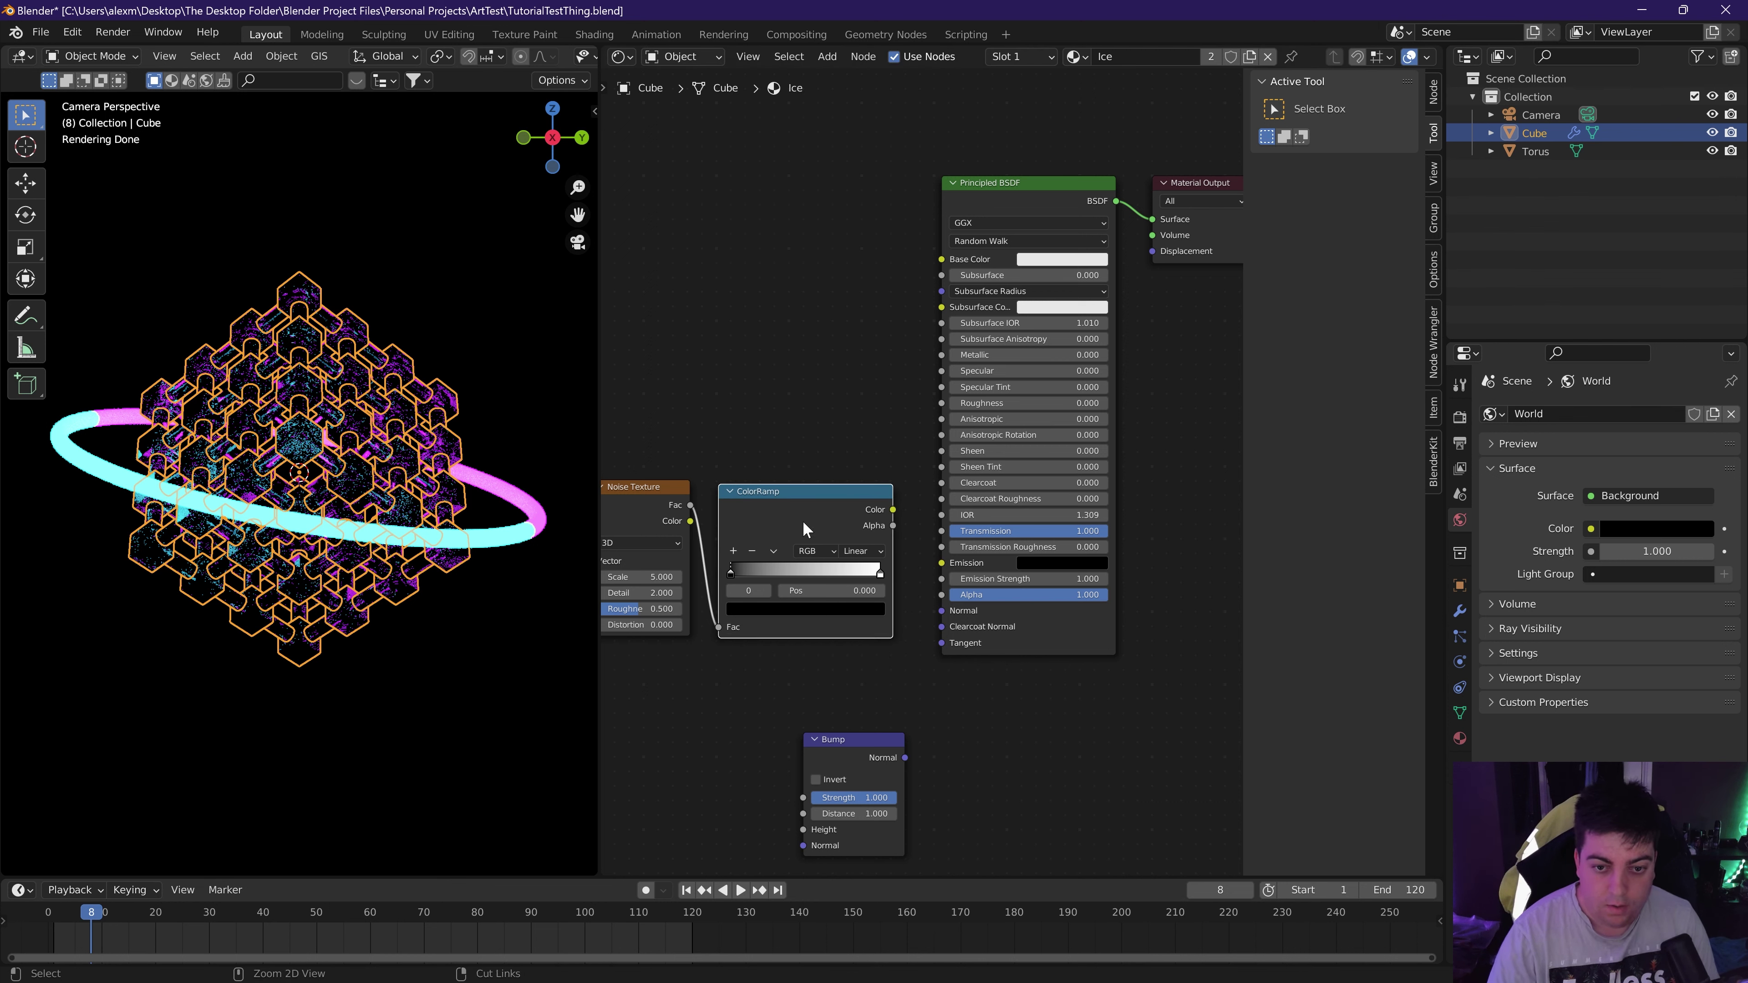
{"action": "left_click", "coordinate": [802, 521], "text": "ctrl+shift"}
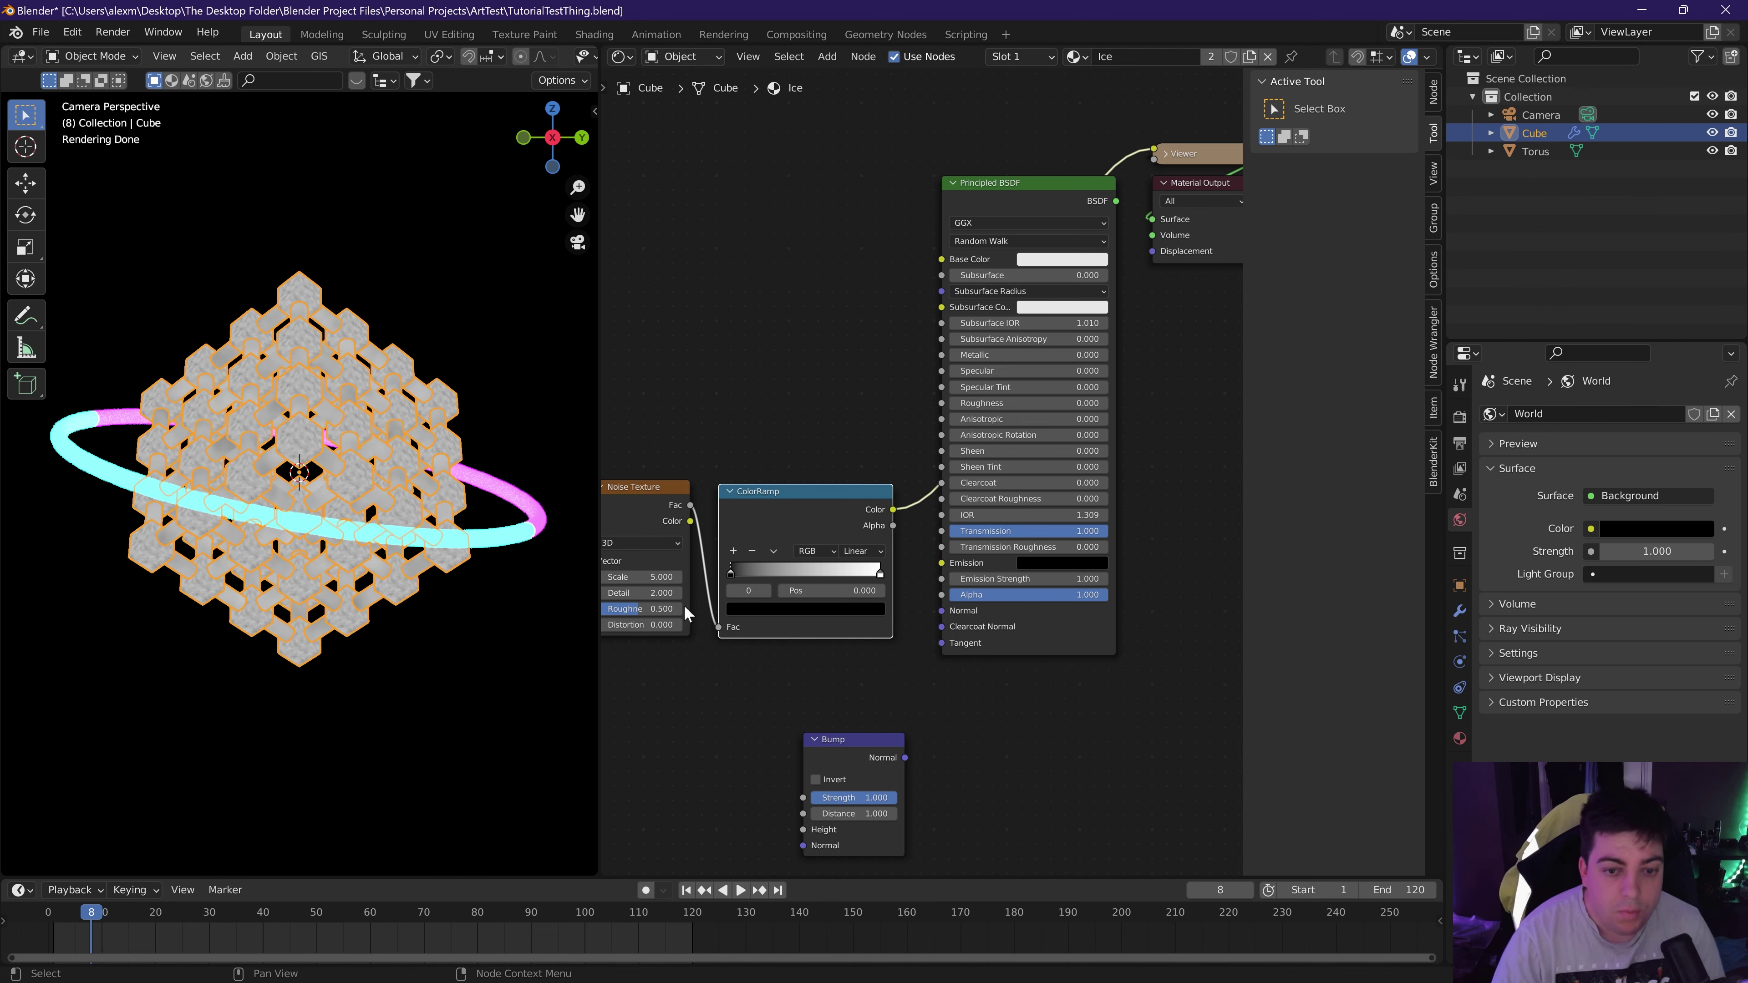
{"action": "scroll", "coordinate": [755, 522], "scroll_direction": "left", "scroll_amount": 5, "text": "ctrl"}
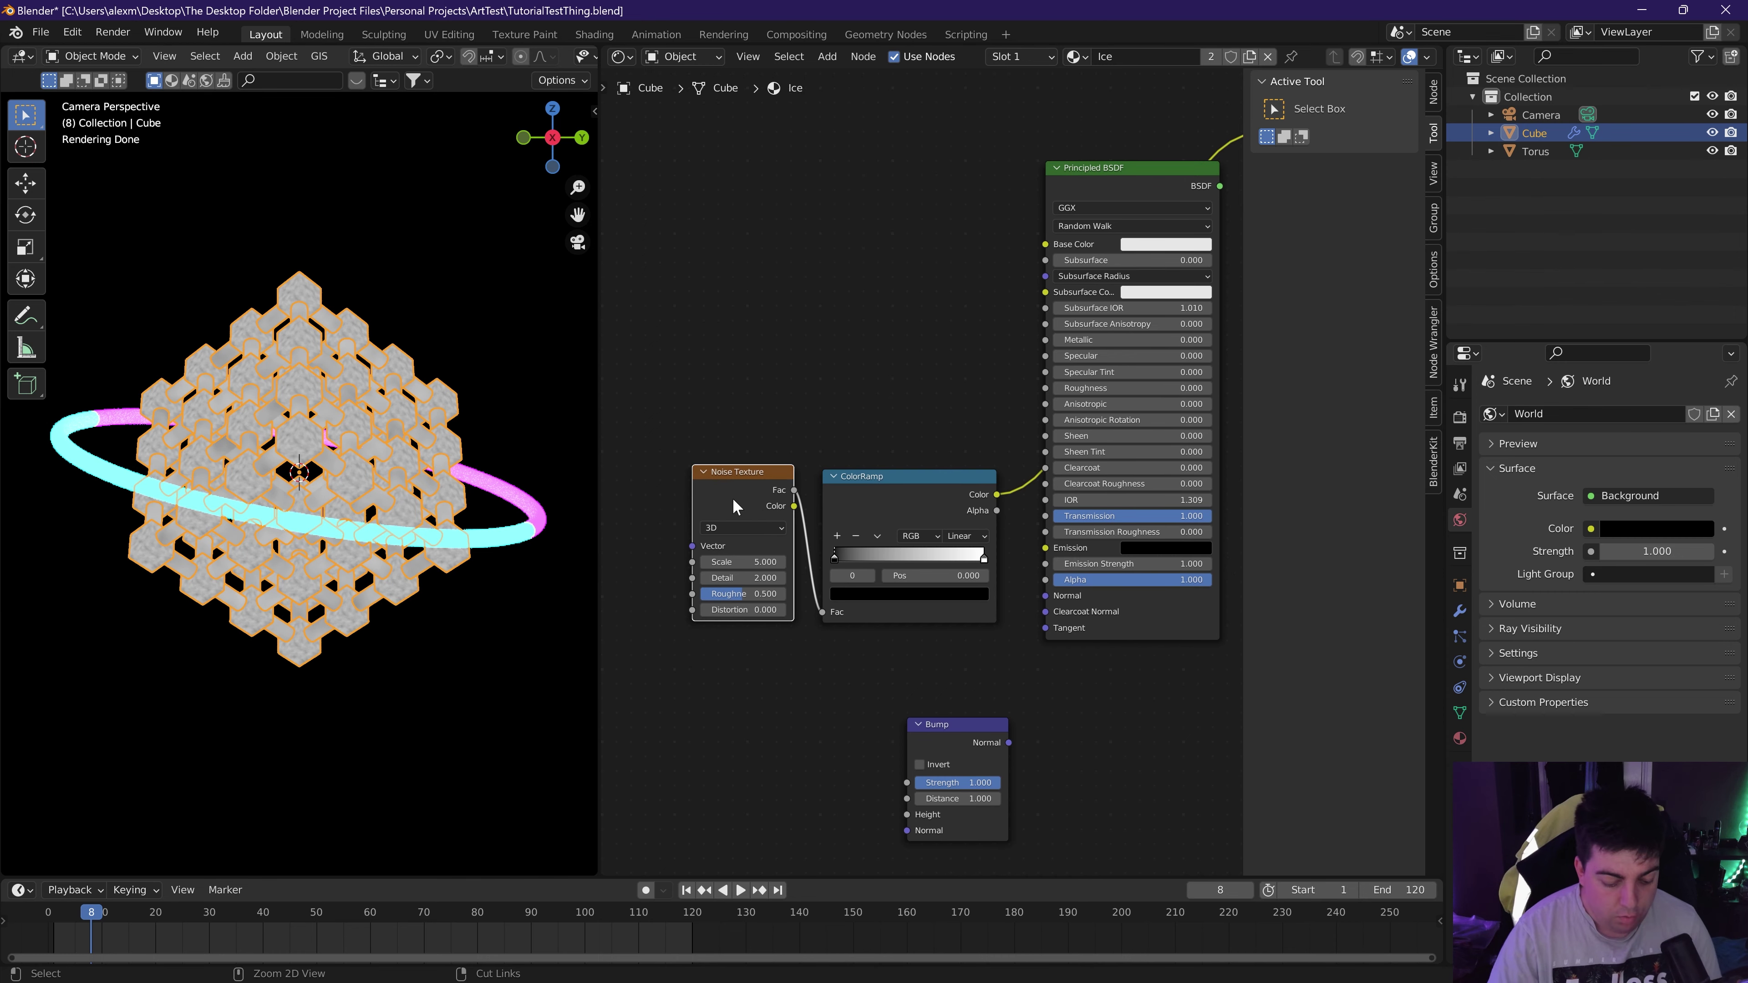
Add texture coordinates and mapping to the Ice noise, driven by Object coordinates.
{"action": "key", "text": "ctrl+t"}
{"action": "middle_click_drag", "start_coordinate": [748, 390], "coordinate": [1001, 346]}
{"action": "left_click_drag", "start_coordinate": [684, 560], "coordinate": [734, 540]}
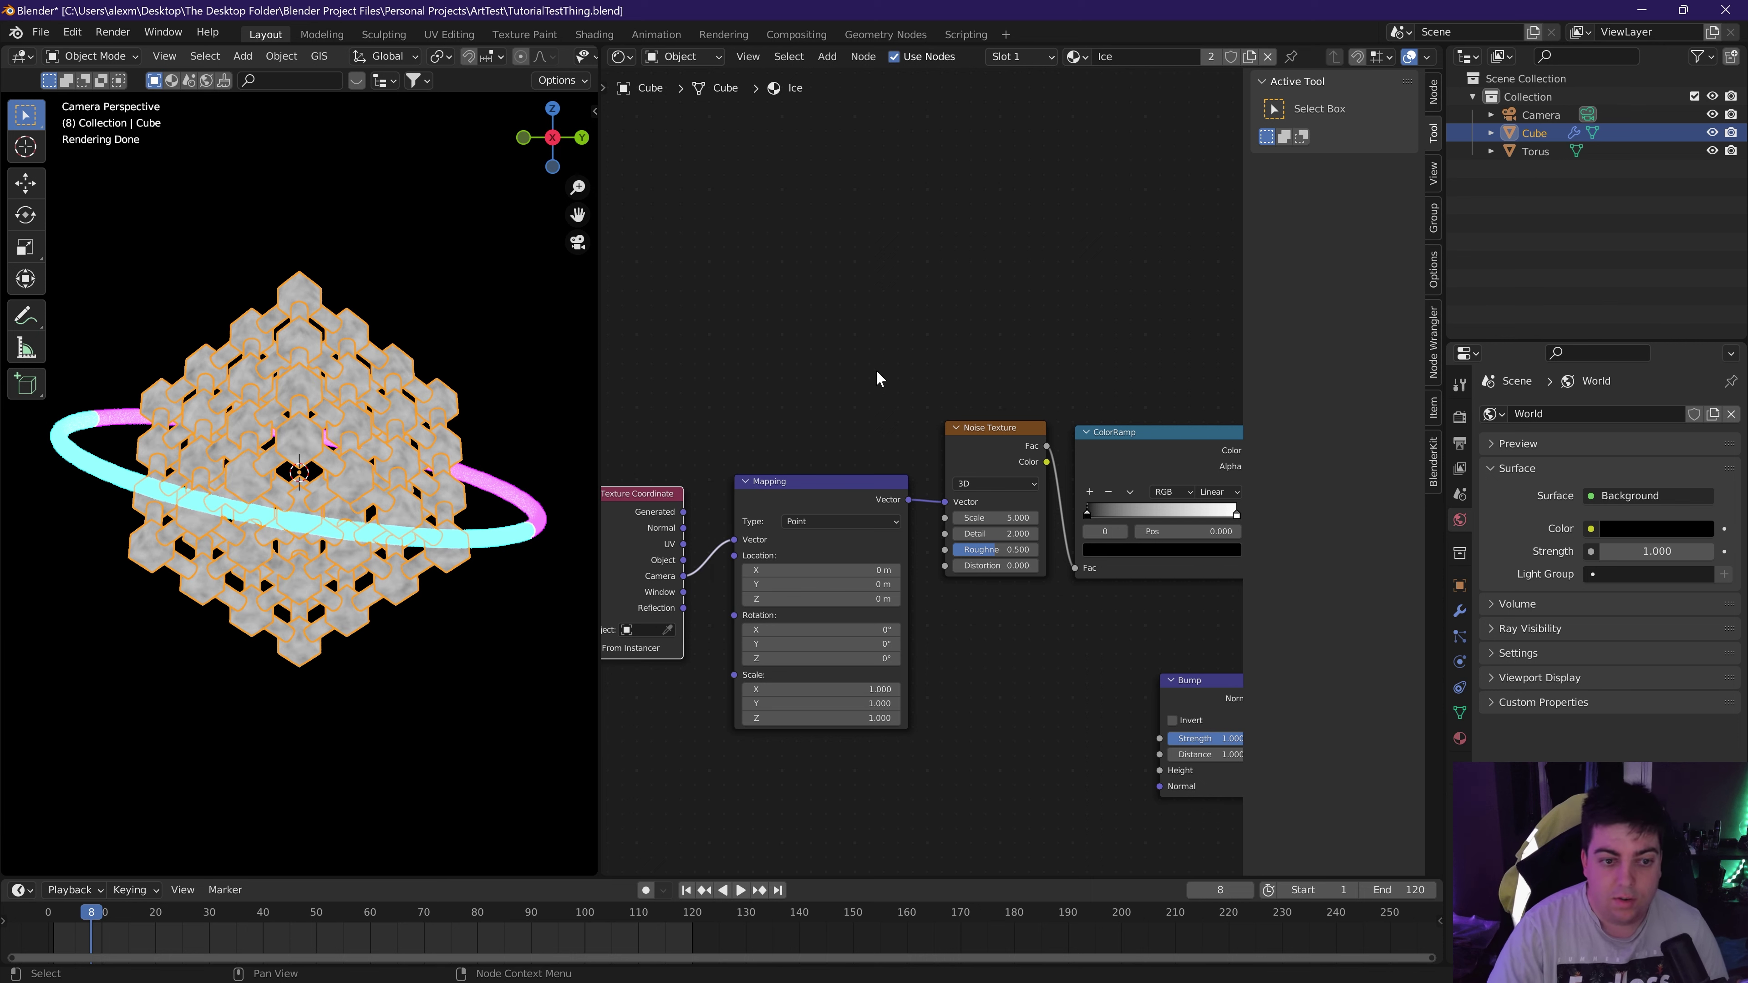
Tune the noise to Scale 3.7, Detail 3.7, Roughness 0.725, with the dark ramp stop at 0.527.
{"action": "middle_click_drag", "start_coordinate": [1030, 487], "coordinate": [896, 490]}
{"action": "left_click_drag", "start_coordinate": [957, 514], "coordinate": [1090, 518]}
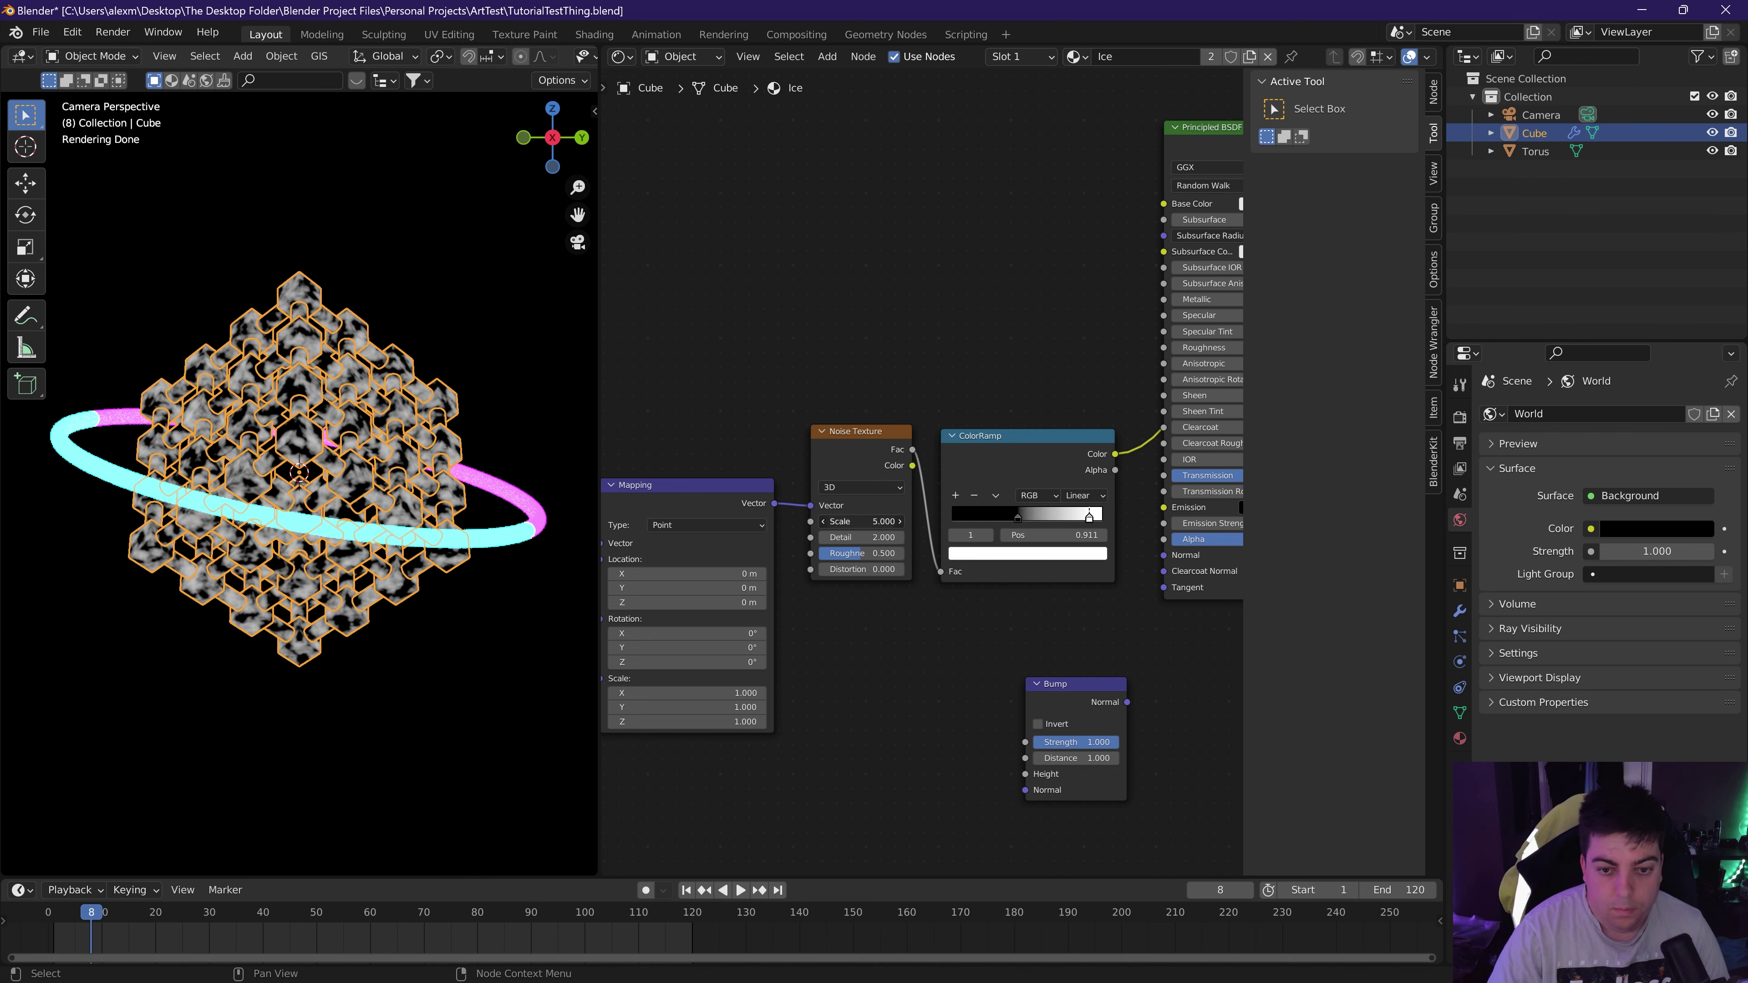
{"action": "left_click_drag", "start_coordinate": [864, 521], "coordinate": [834, 522]}
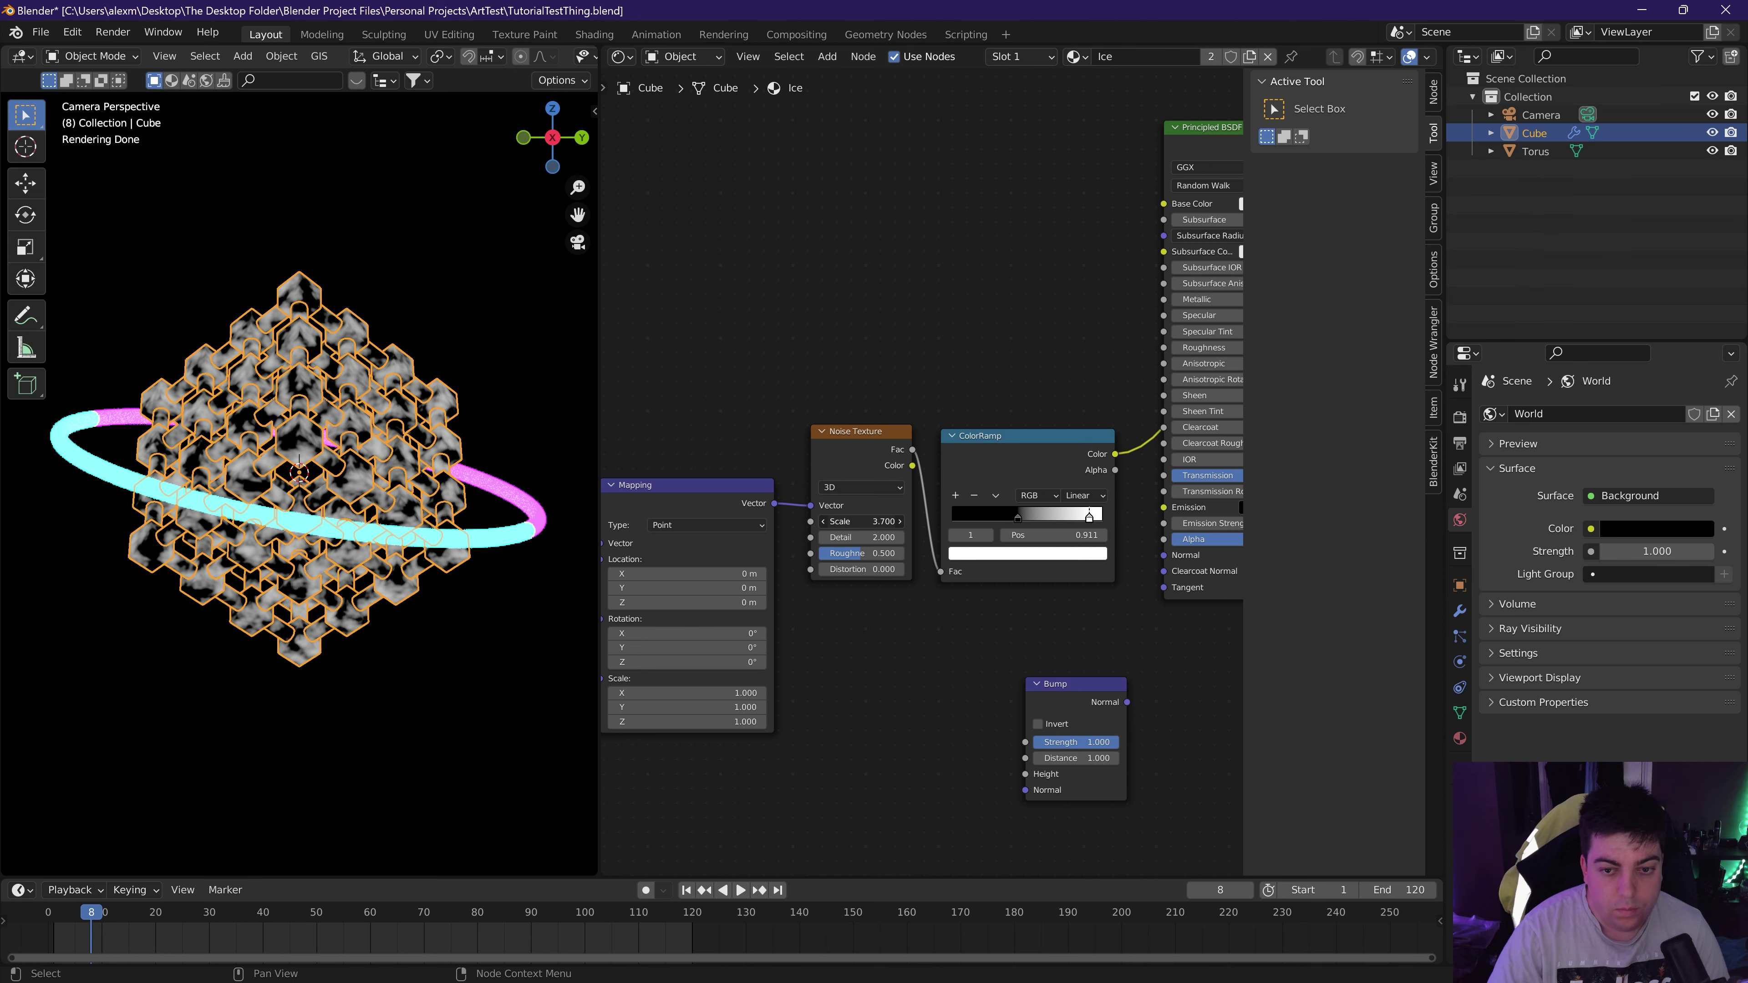
{"action": "left_click_drag", "start_coordinate": [1017, 515], "coordinate": [1034, 519]}
{"action": "mouse_move", "coordinate": [864, 553]}
{"action": "left_mouse_down"}
{"action": "mouse_move", "coordinate": [898, 553]}
{"action": "mouse_move", "coordinate": [888, 538]}
{"action": "left_mouse_up"}
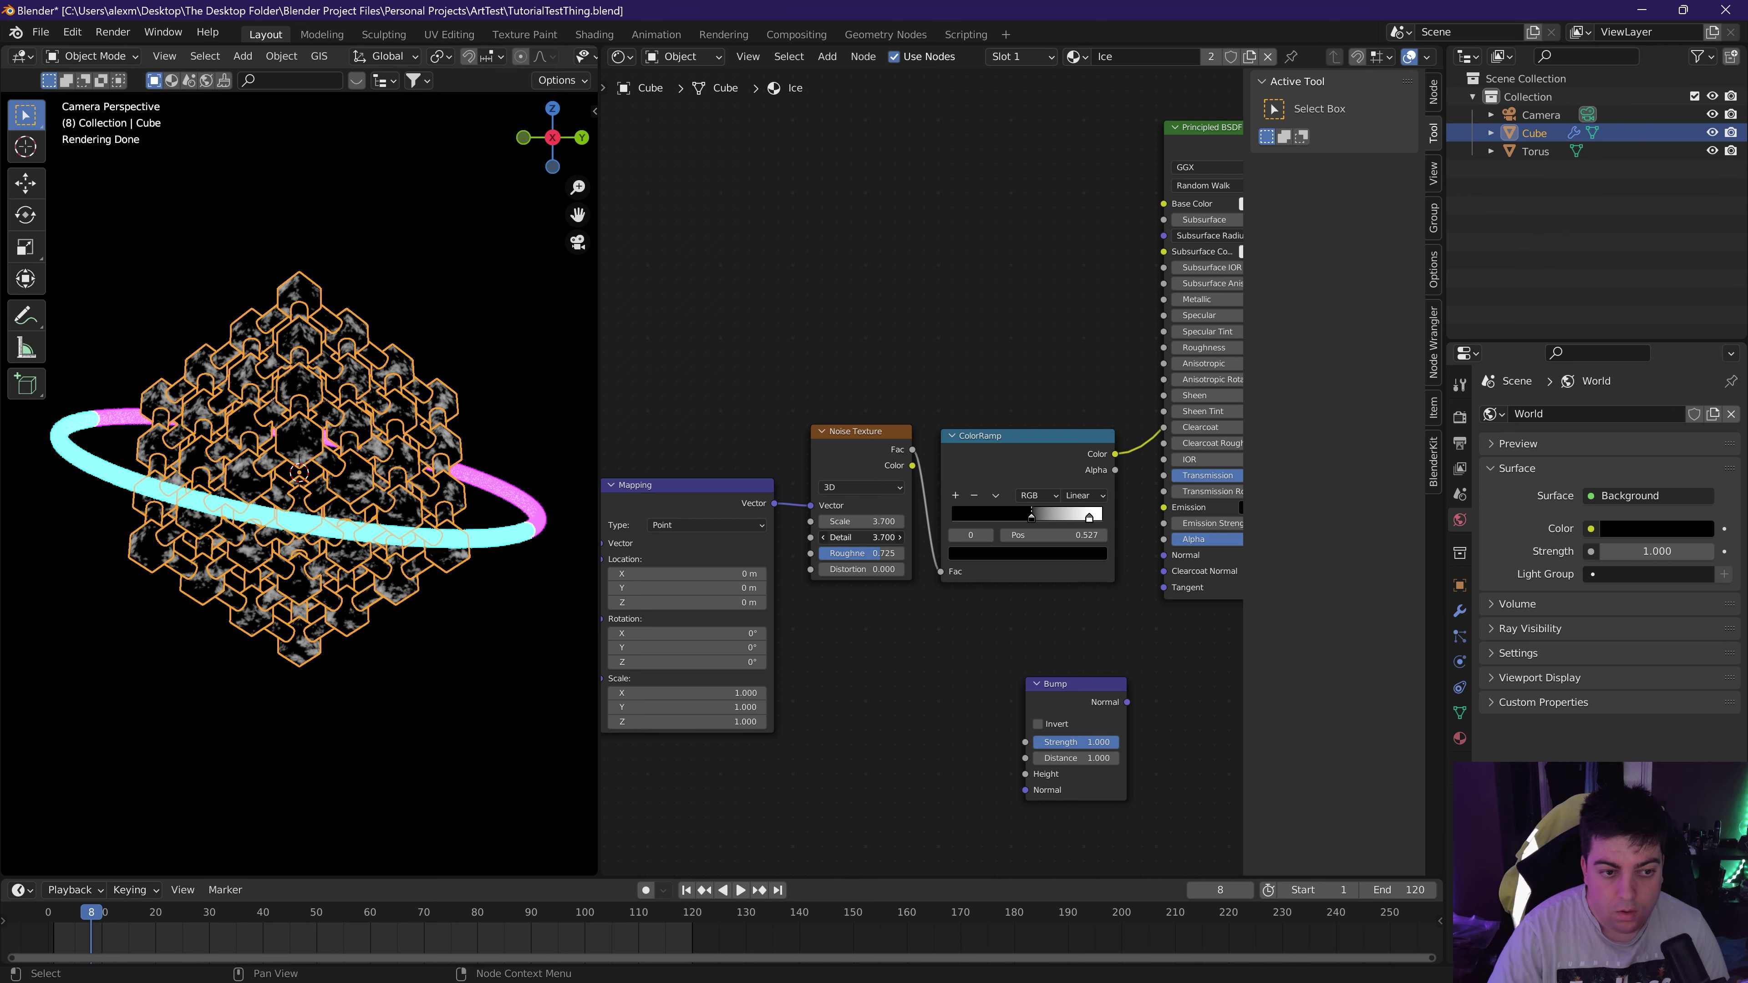
{"action": "middle_click_drag", "start_coordinate": [952, 662], "coordinate": [788, 598]}
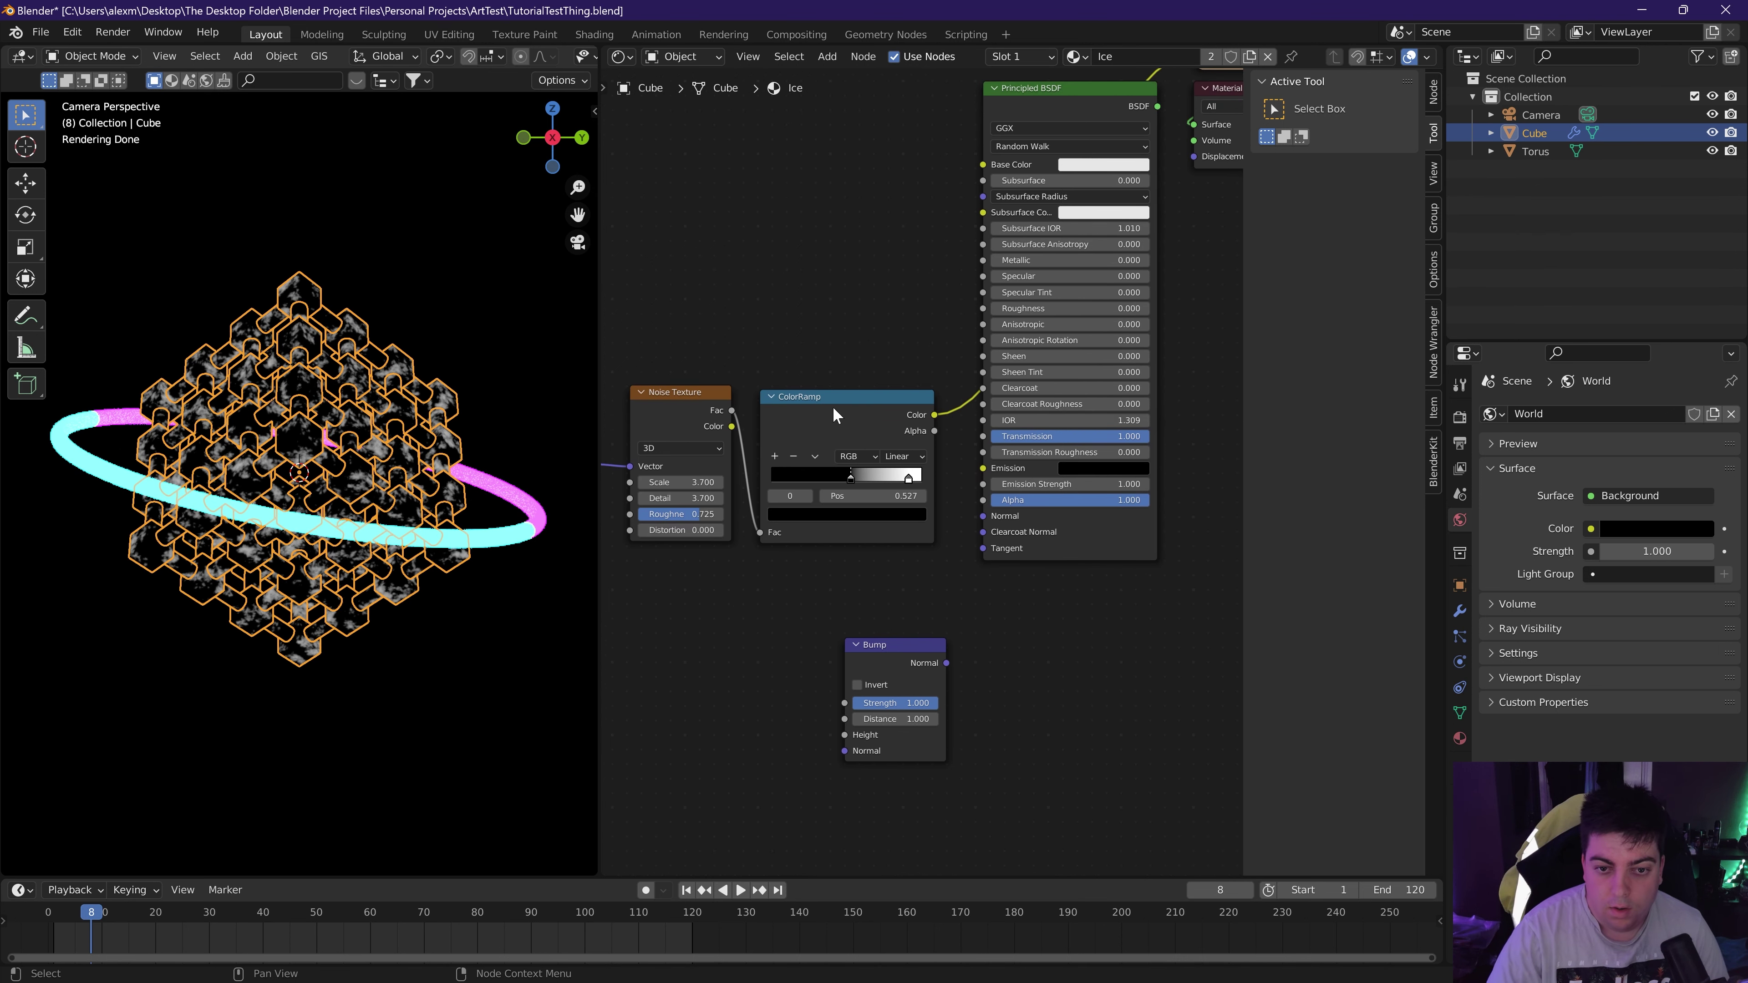
{"action": "left_click_drag", "start_coordinate": [833, 409], "coordinate": [820, 410]}
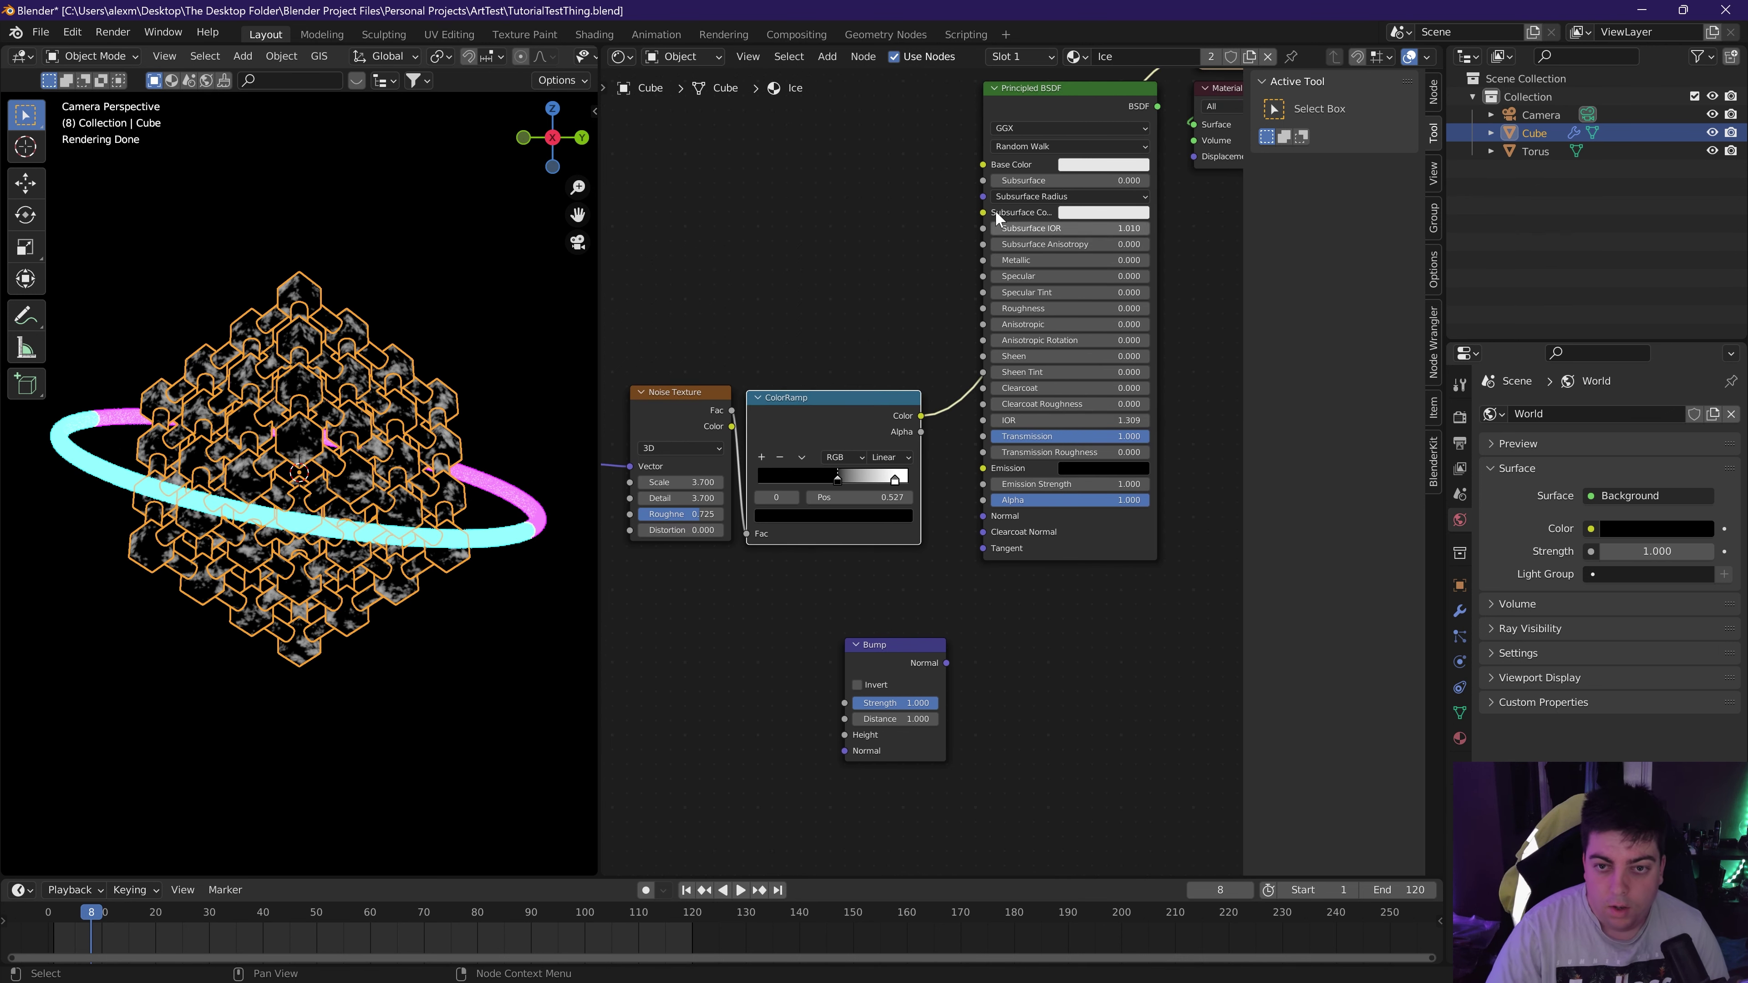
Link the ColorRamp Color to Transmission Roughness, Roughness and the Bump Height.
{"action": "left_click", "coordinate": [1049, 106], "text": "ctrl+shift"}
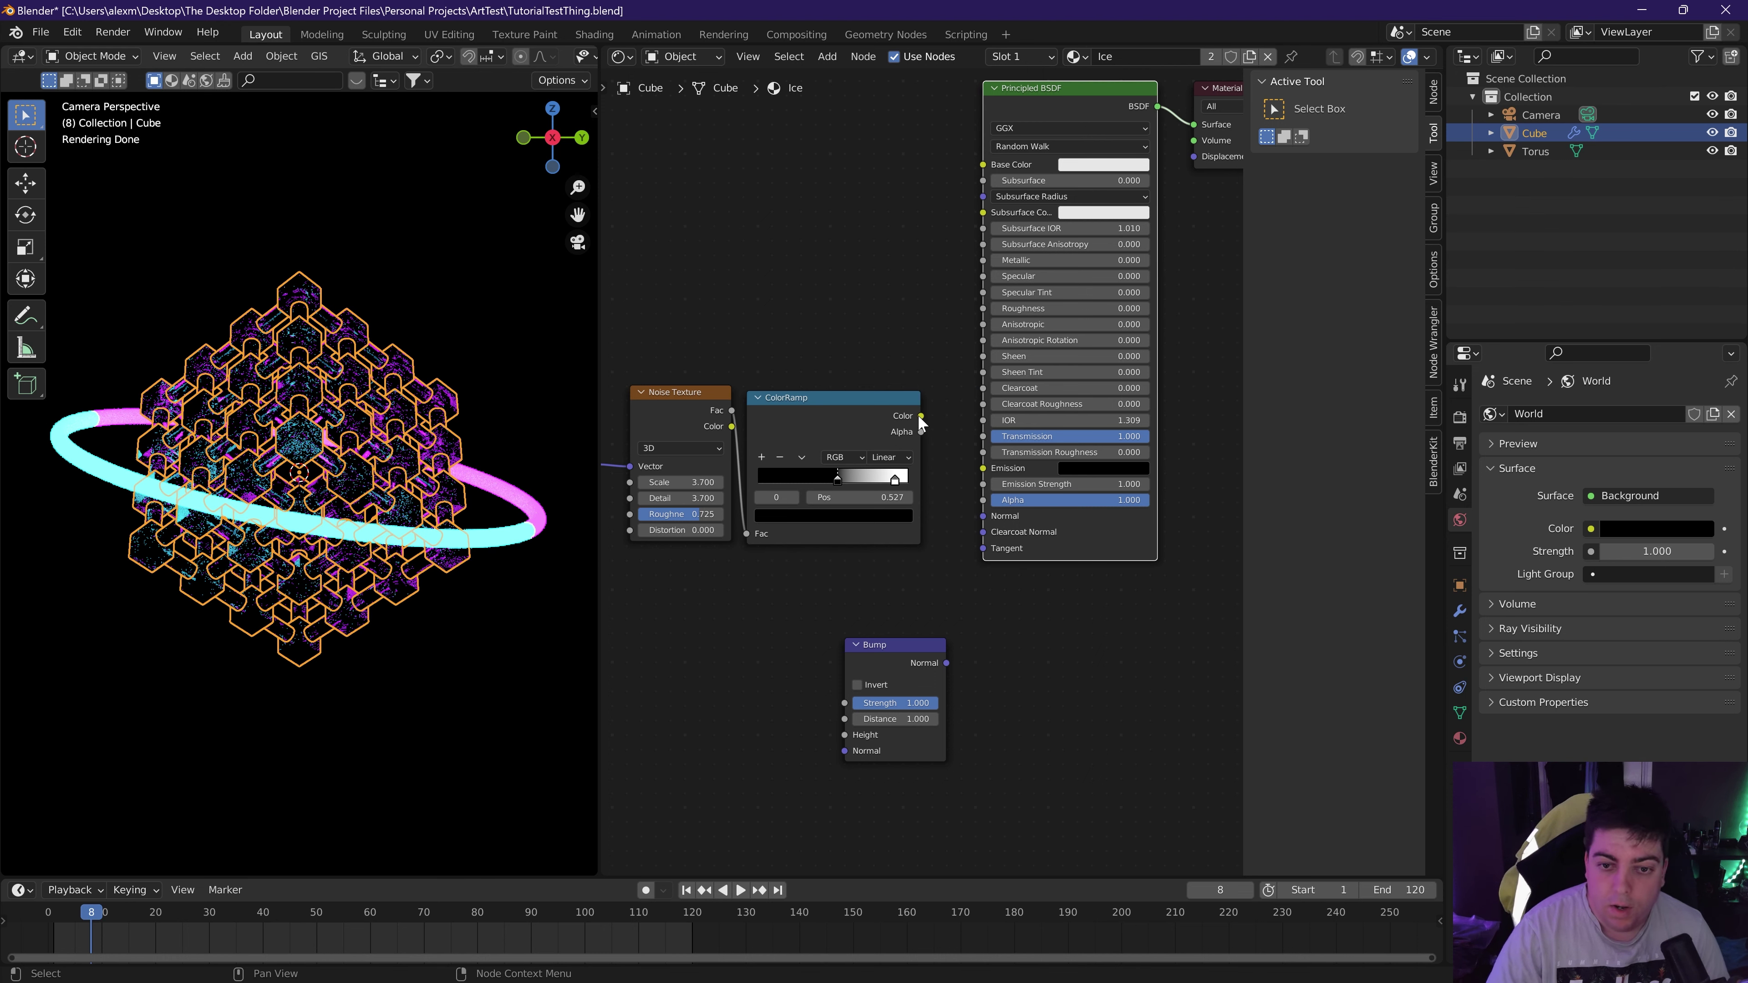
{"action": "left_click_drag", "start_coordinate": [919, 417], "coordinate": [875, 361]}
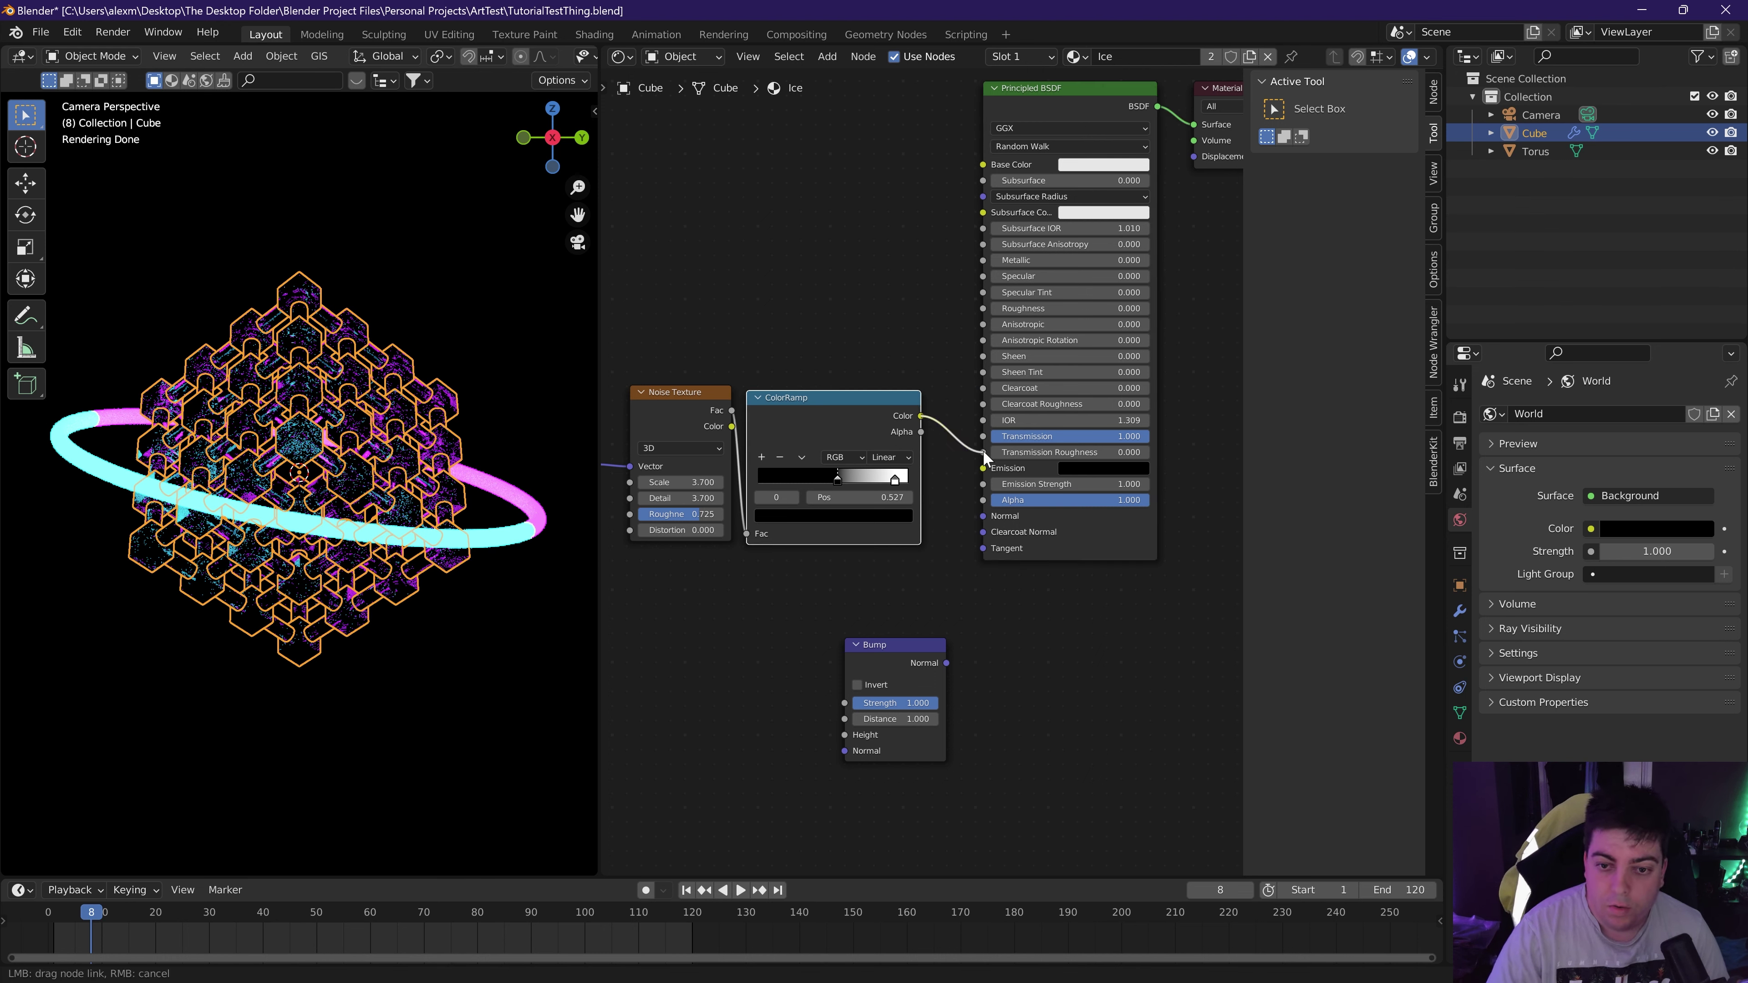
{"action": "left_click_drag", "start_coordinate": [984, 454], "coordinate": [966, 391]}
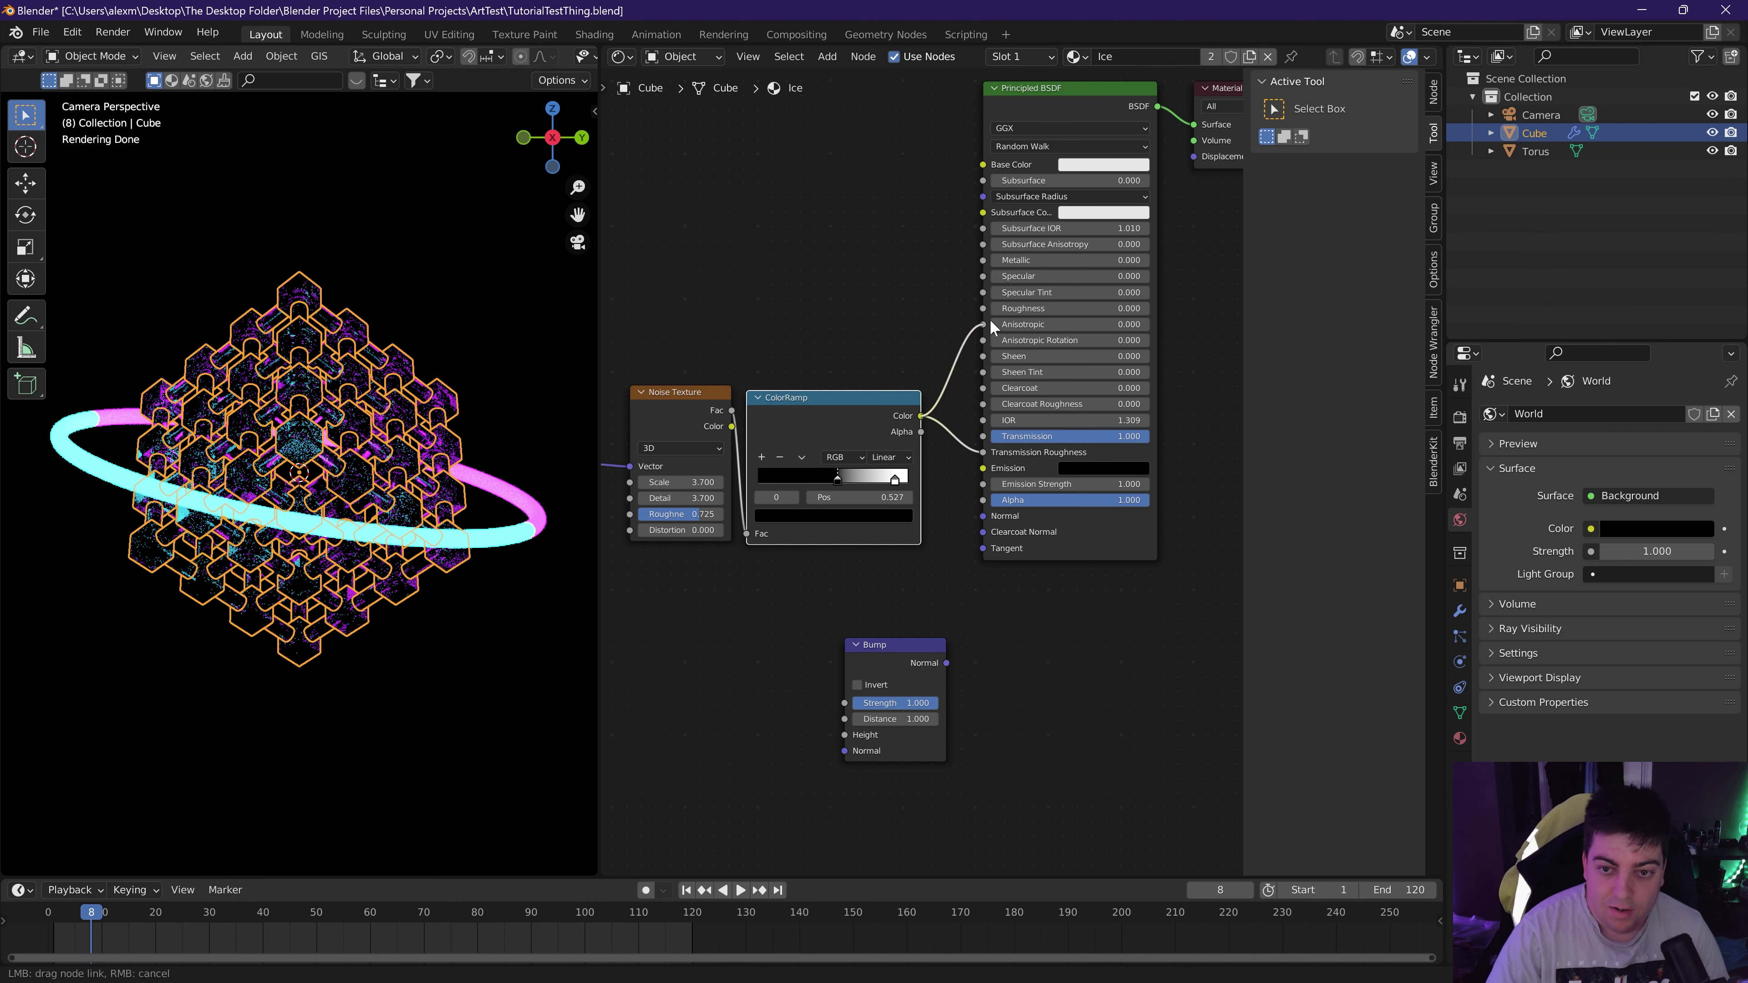
{"action": "left_click_drag", "start_coordinate": [990, 321], "coordinate": [984, 309]}
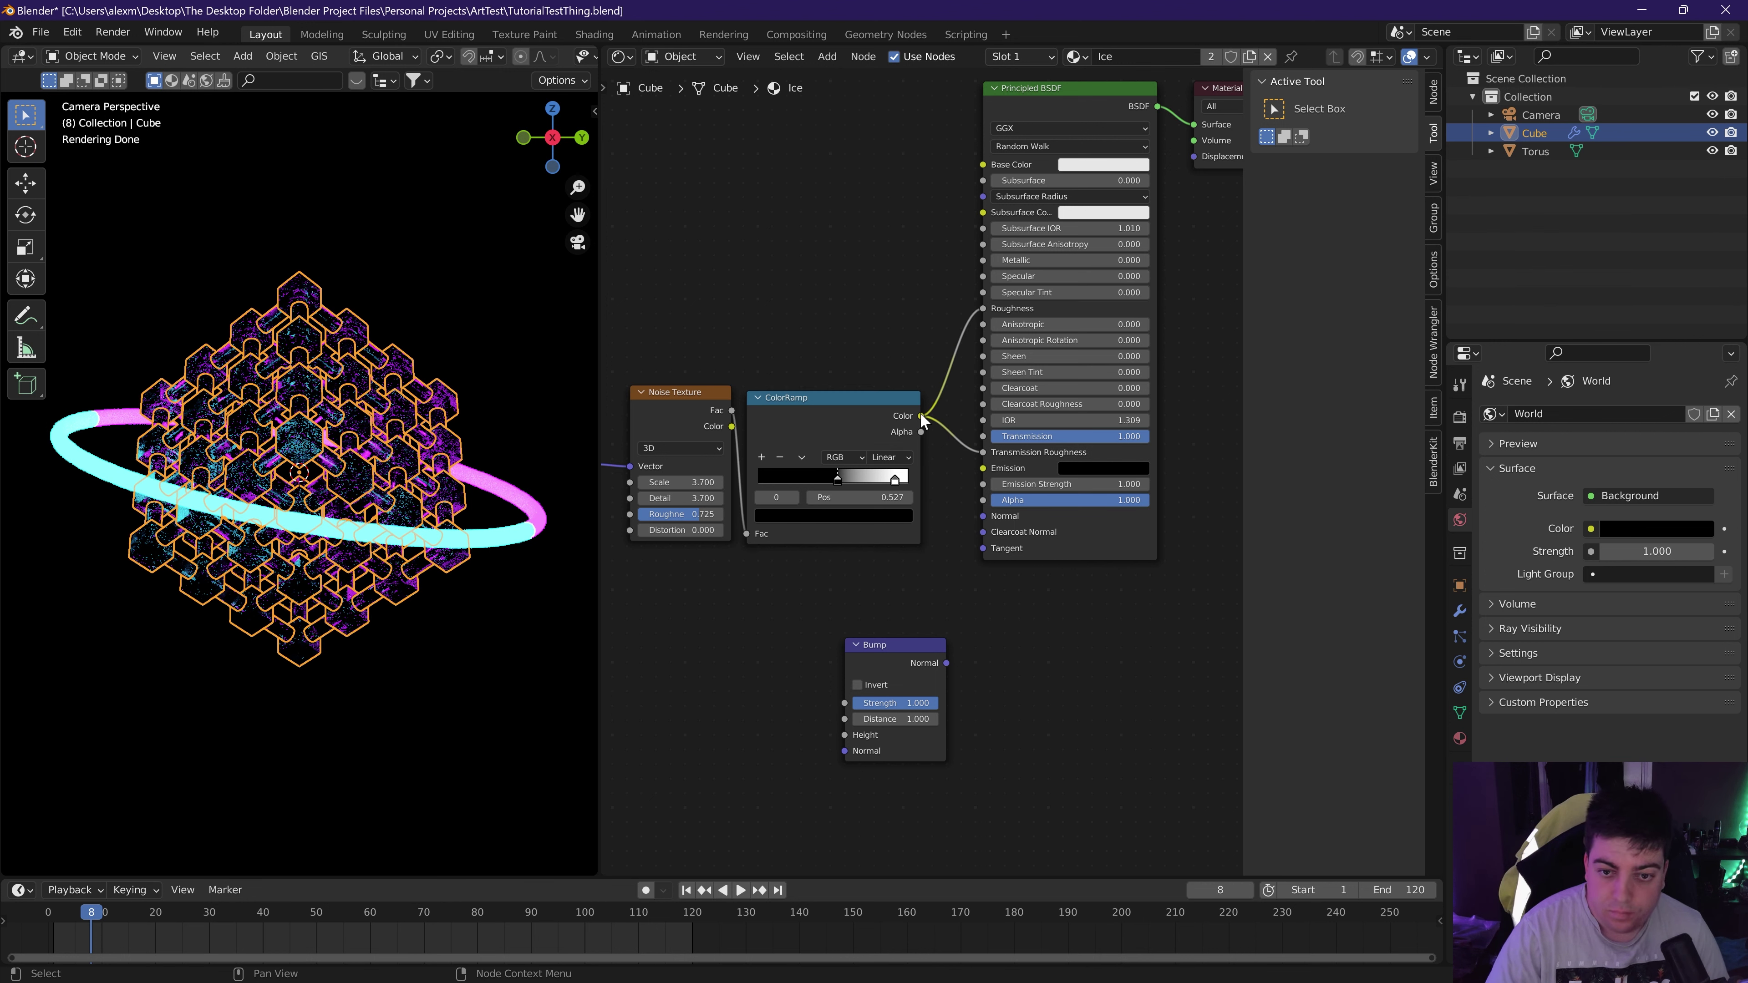
{"action": "left_click_drag", "start_coordinate": [920, 413], "coordinate": [846, 735]}
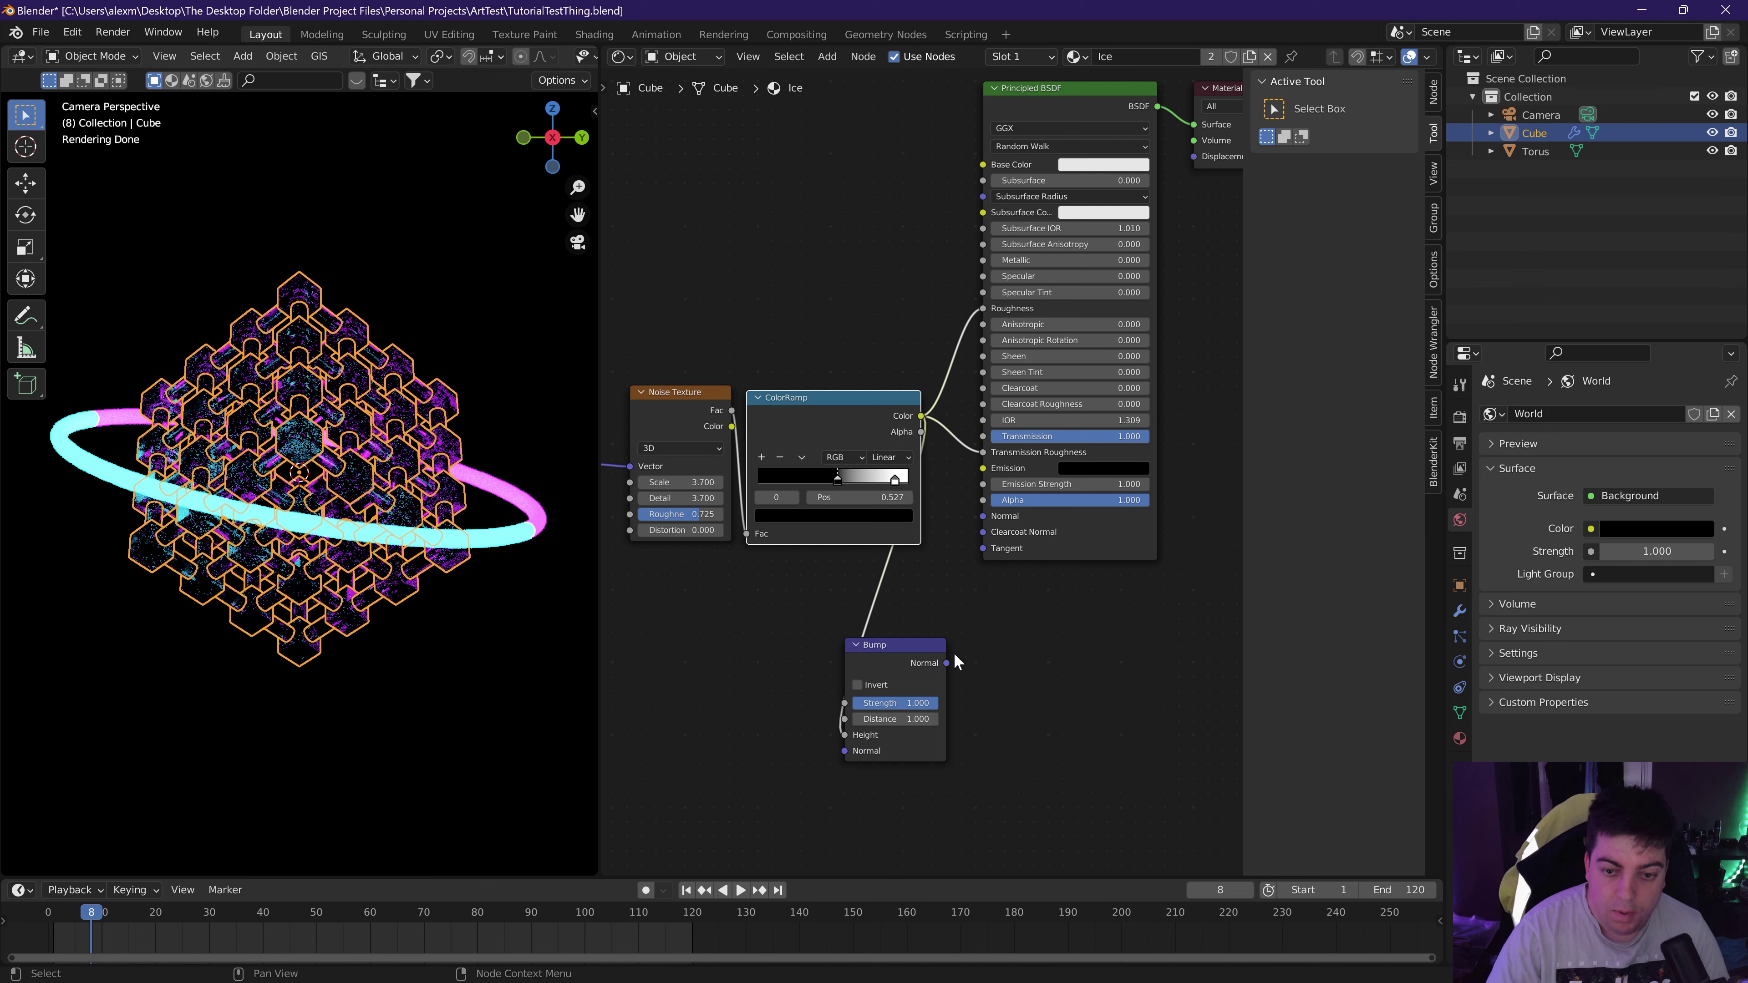
Connect Bump Normal to the BSDF Normal and to the Material Output's Displacement.
{"action": "left_click_drag", "start_coordinate": [947, 663], "coordinate": [983, 516]}
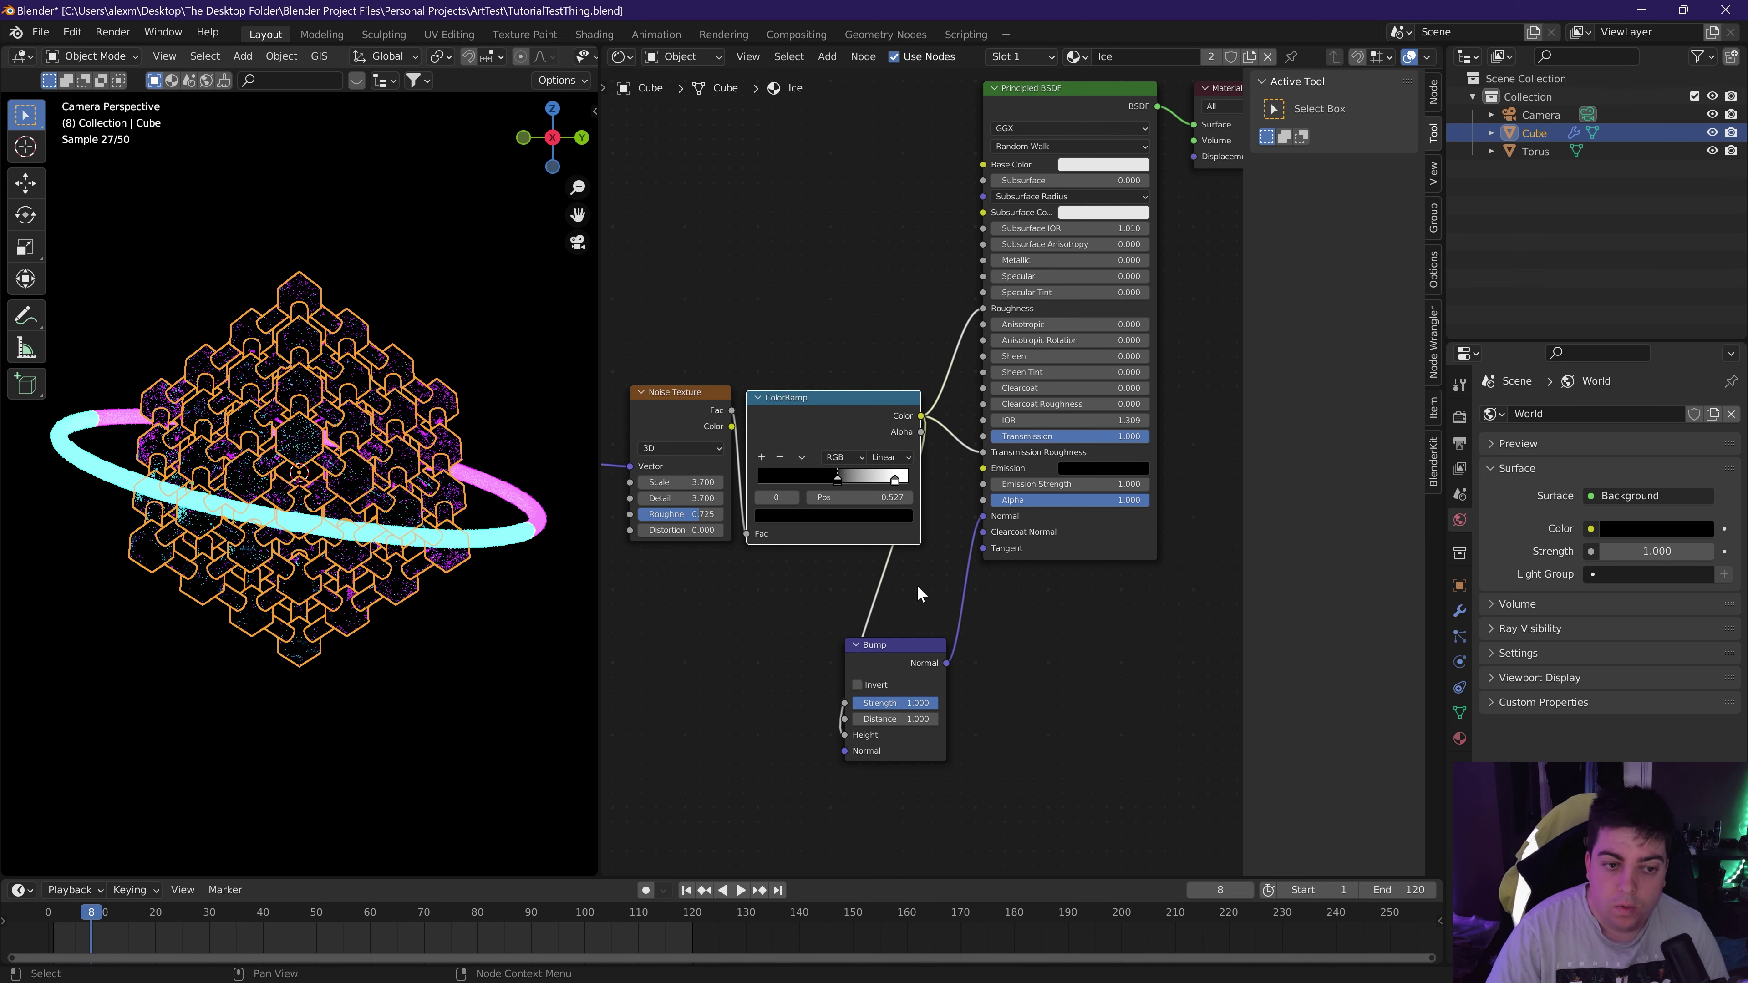
{"action": "left_click", "coordinate": [459, 294]}
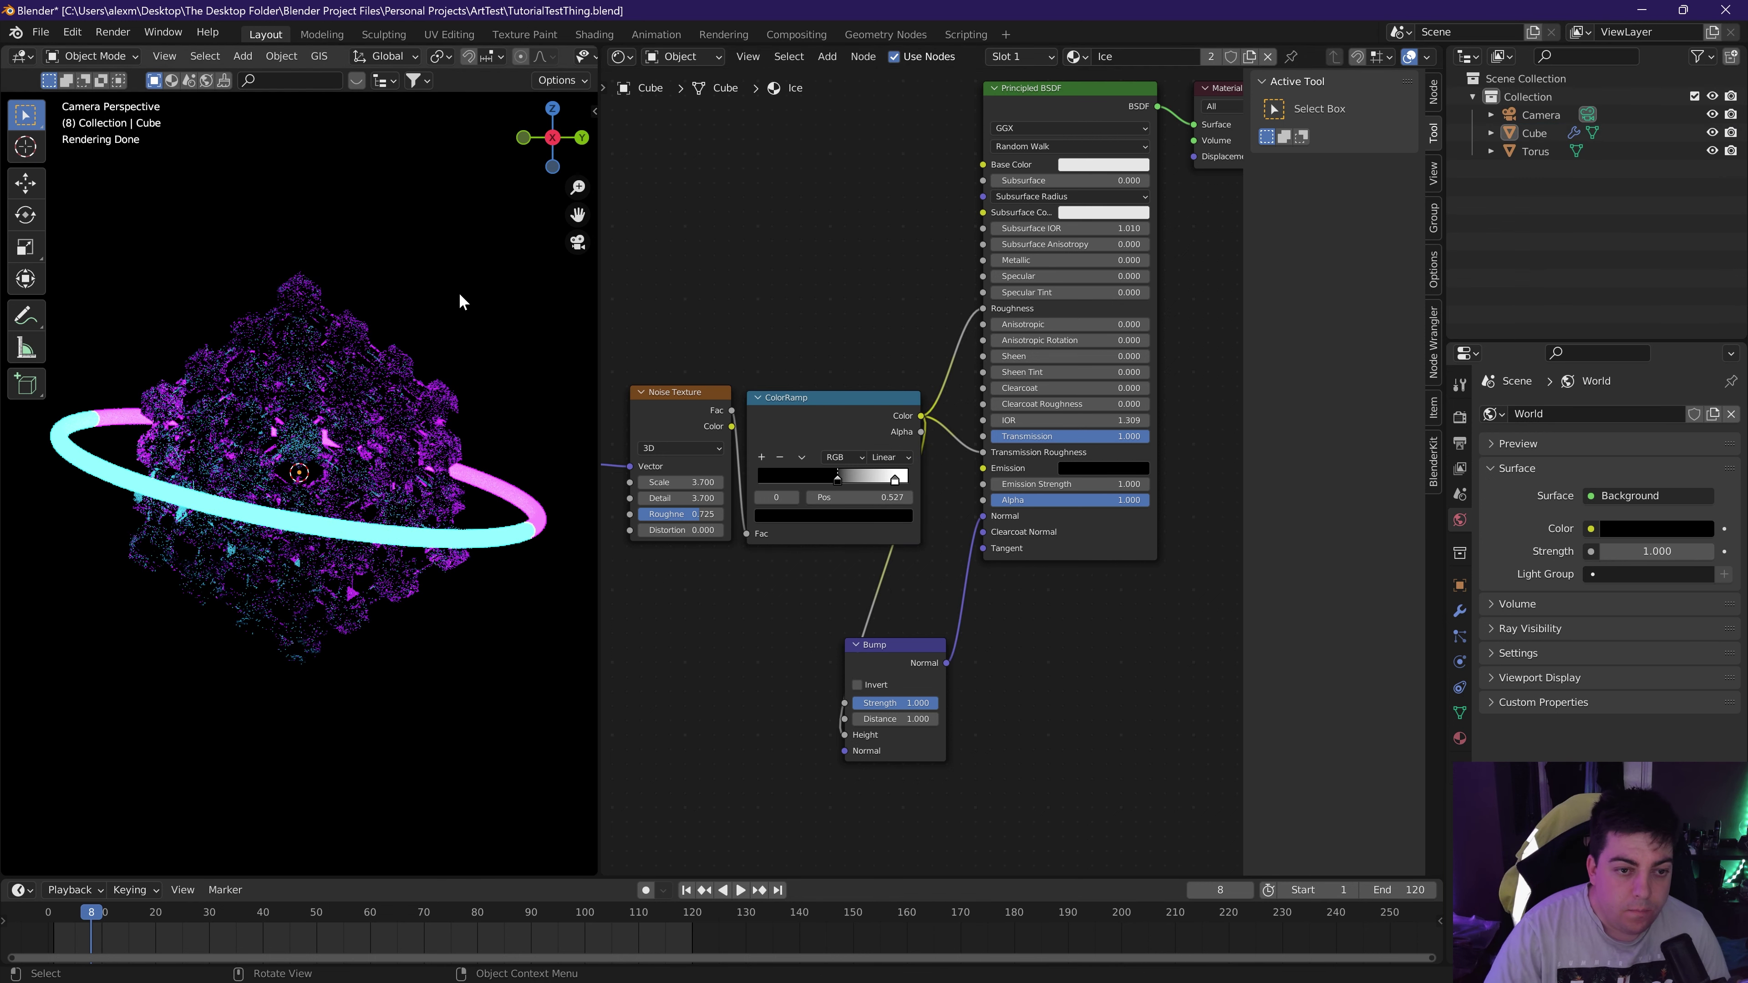
{"action": "scroll", "coordinate": [655, 668], "scroll_direction": "right", "scroll_amount": 5}
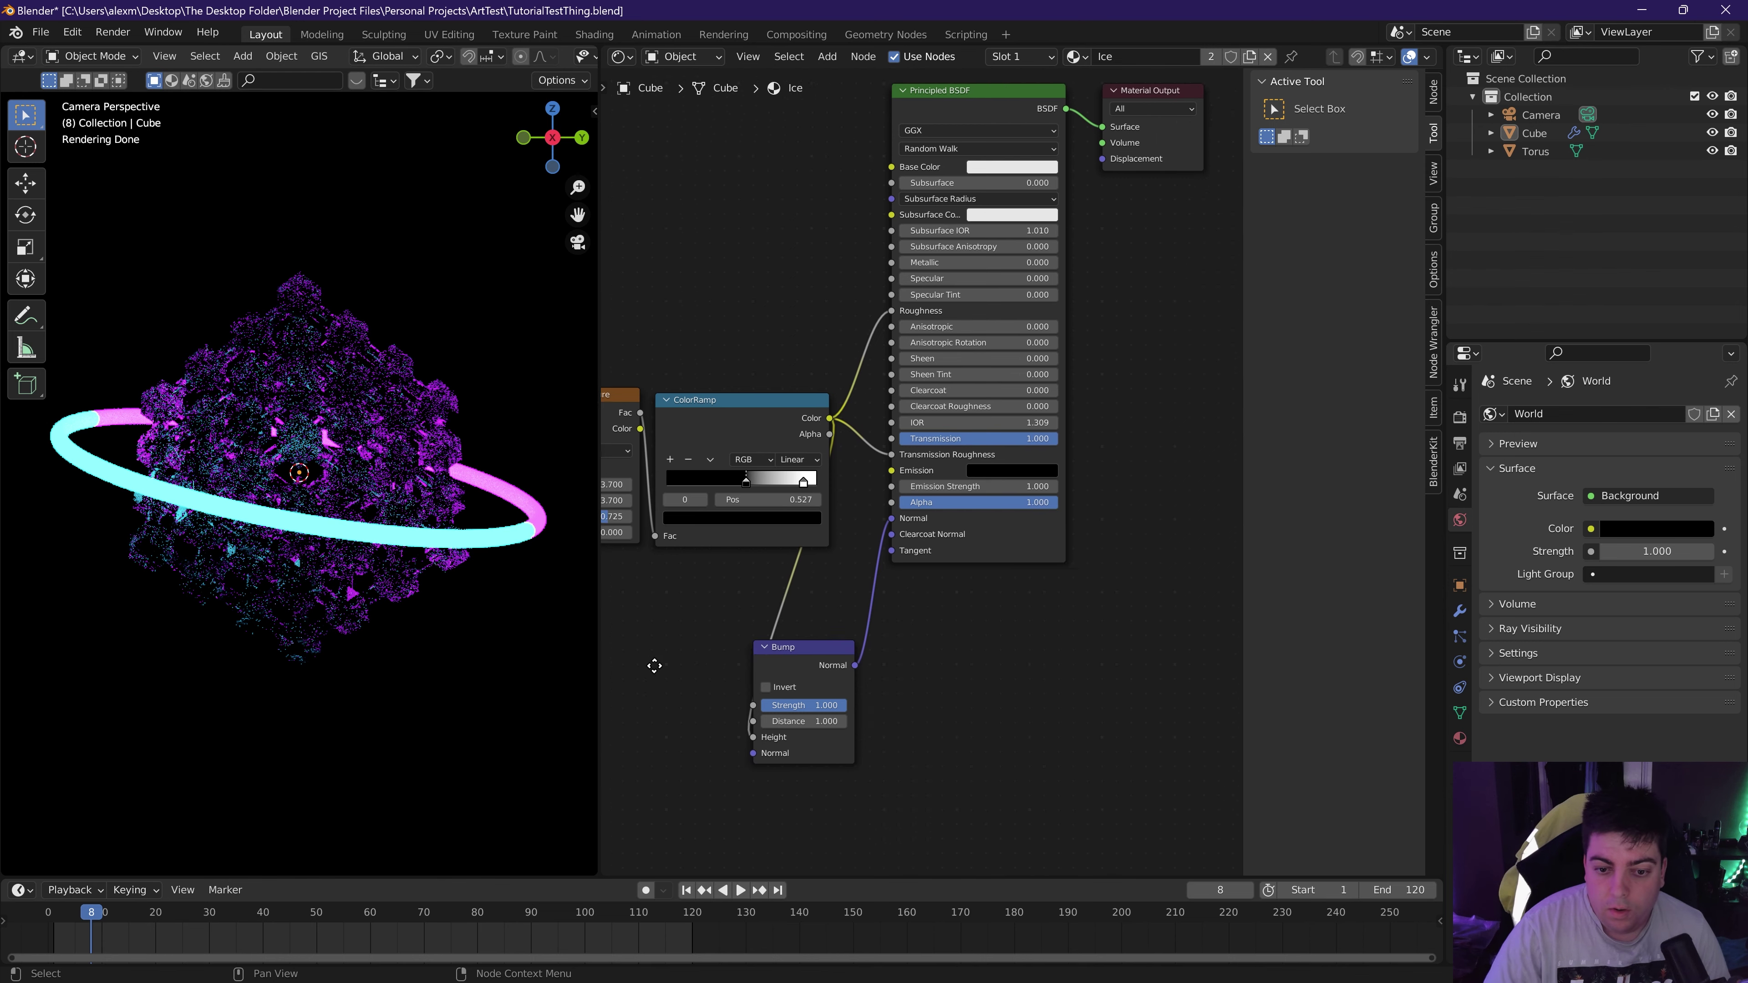
{"action": "left_click_drag", "start_coordinate": [1072, 94], "coordinate": [1174, 288]}
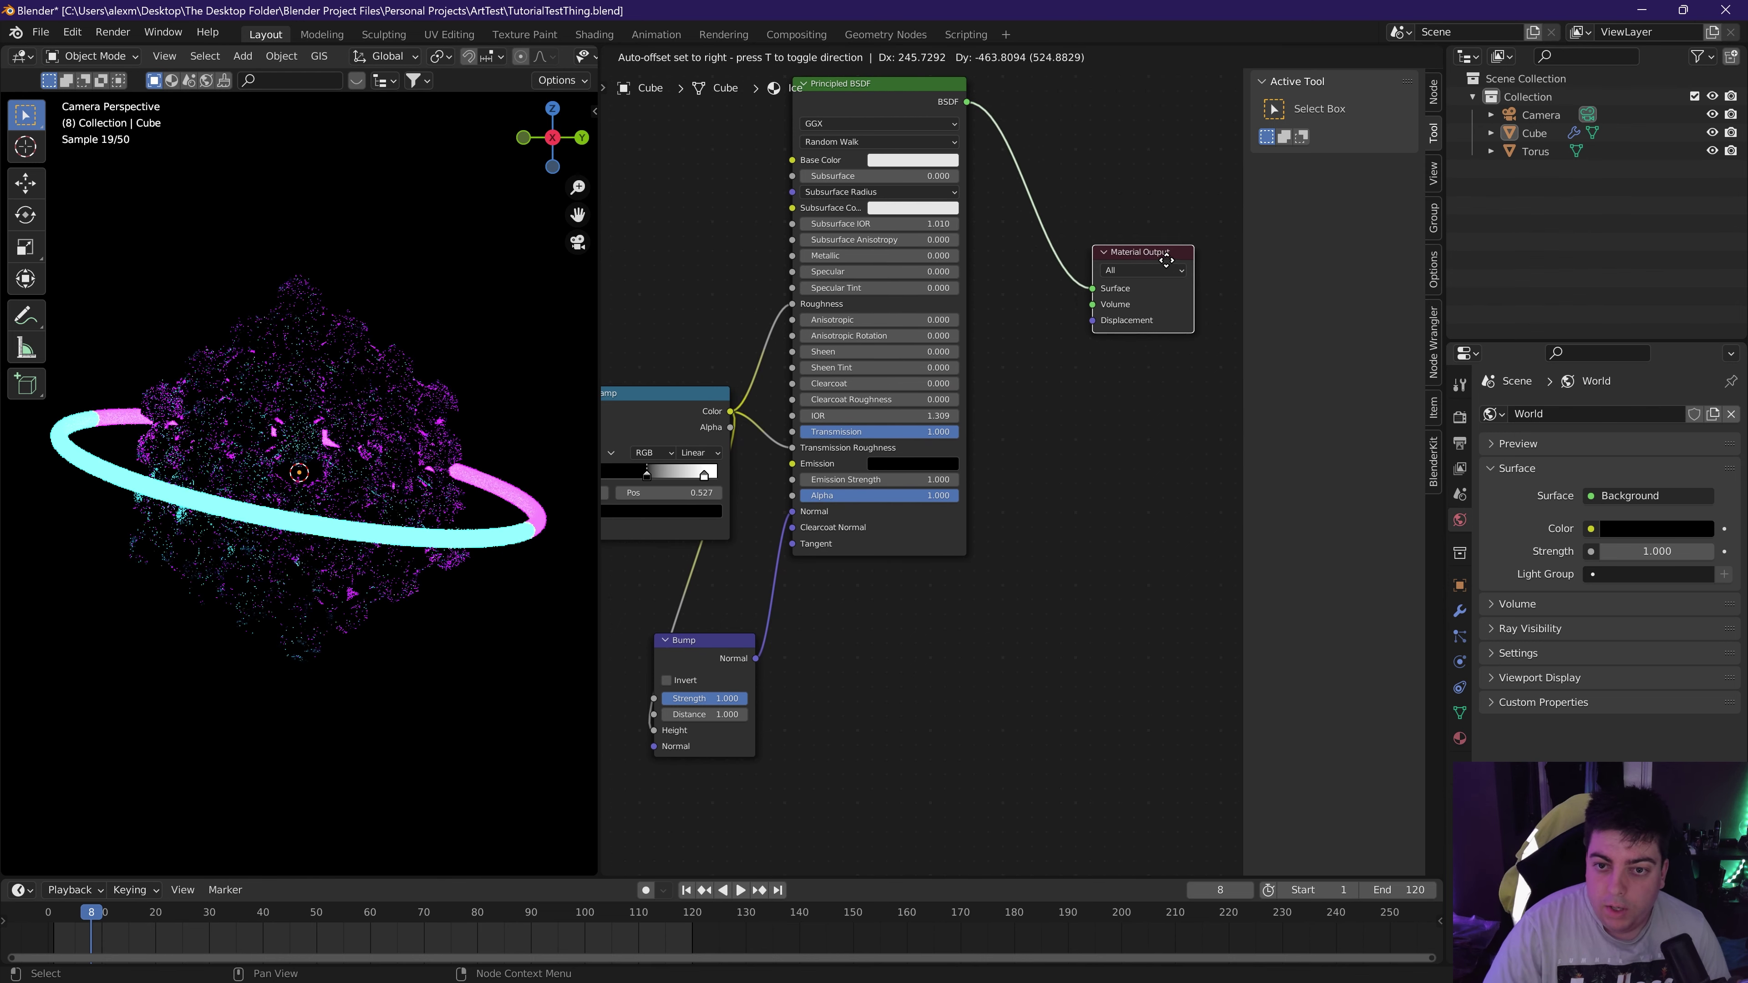
{"action": "left_click_drag", "start_coordinate": [756, 658], "coordinate": [1106, 346]}
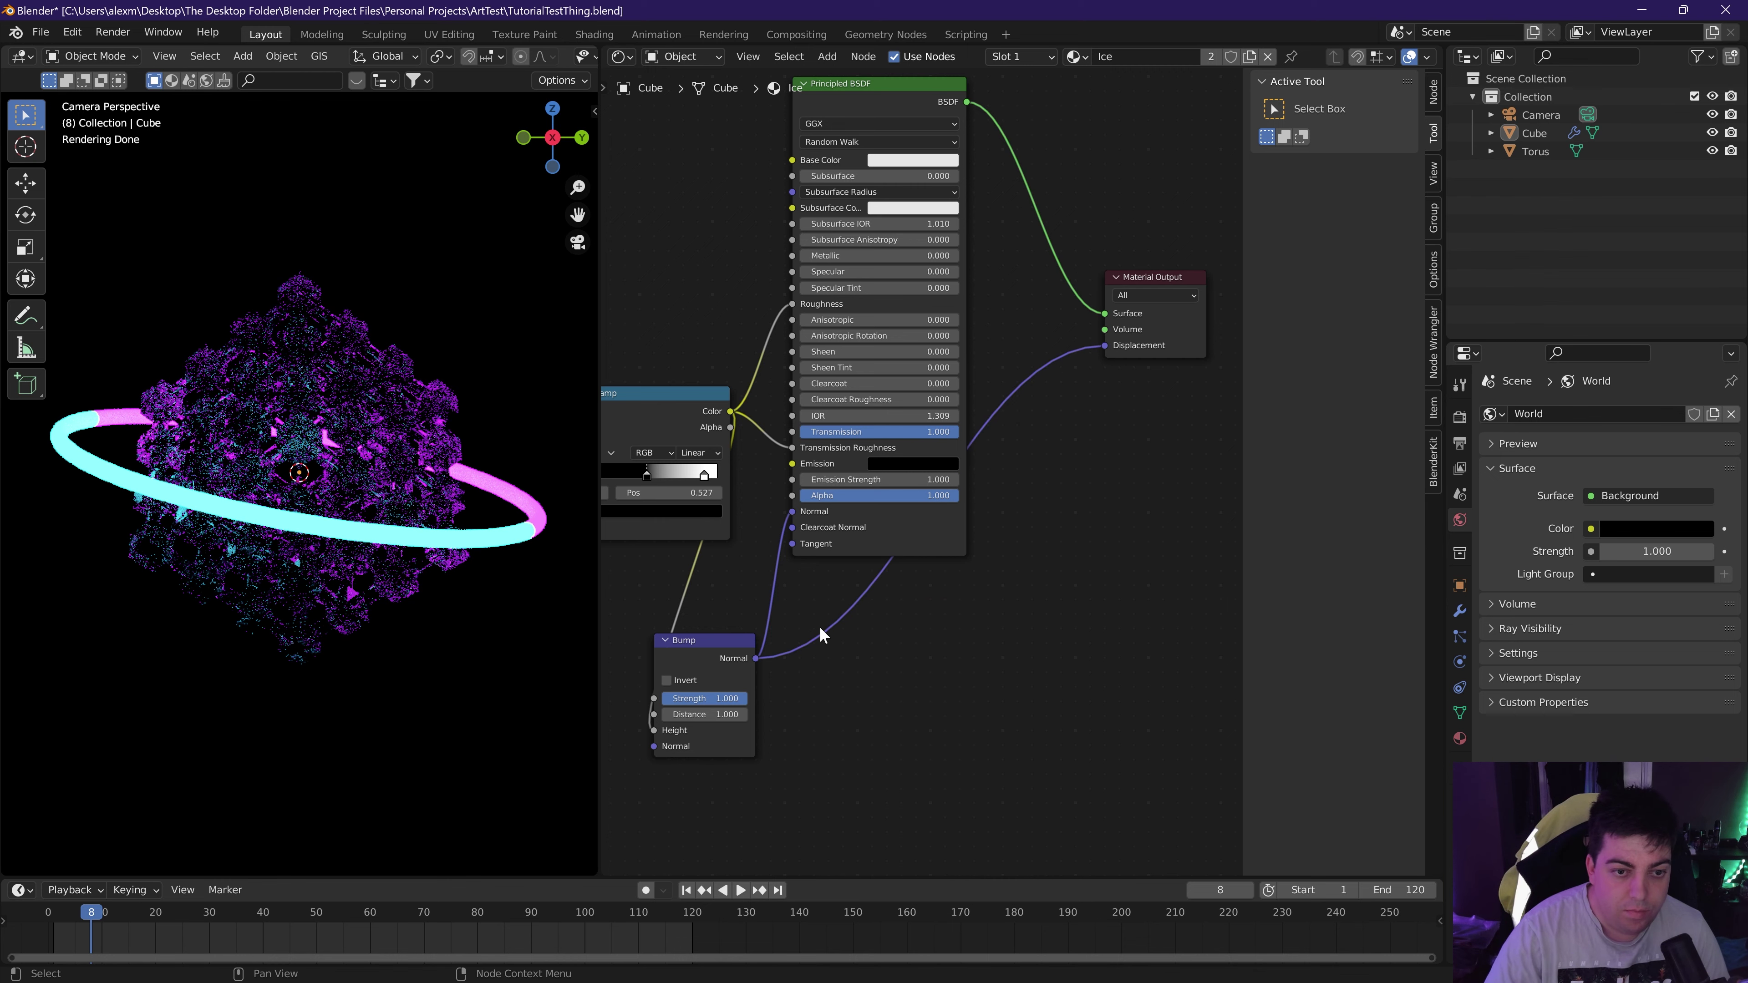
Add a Displacement node beside the Bump node.
{"action": "key", "text": "shift+a"}
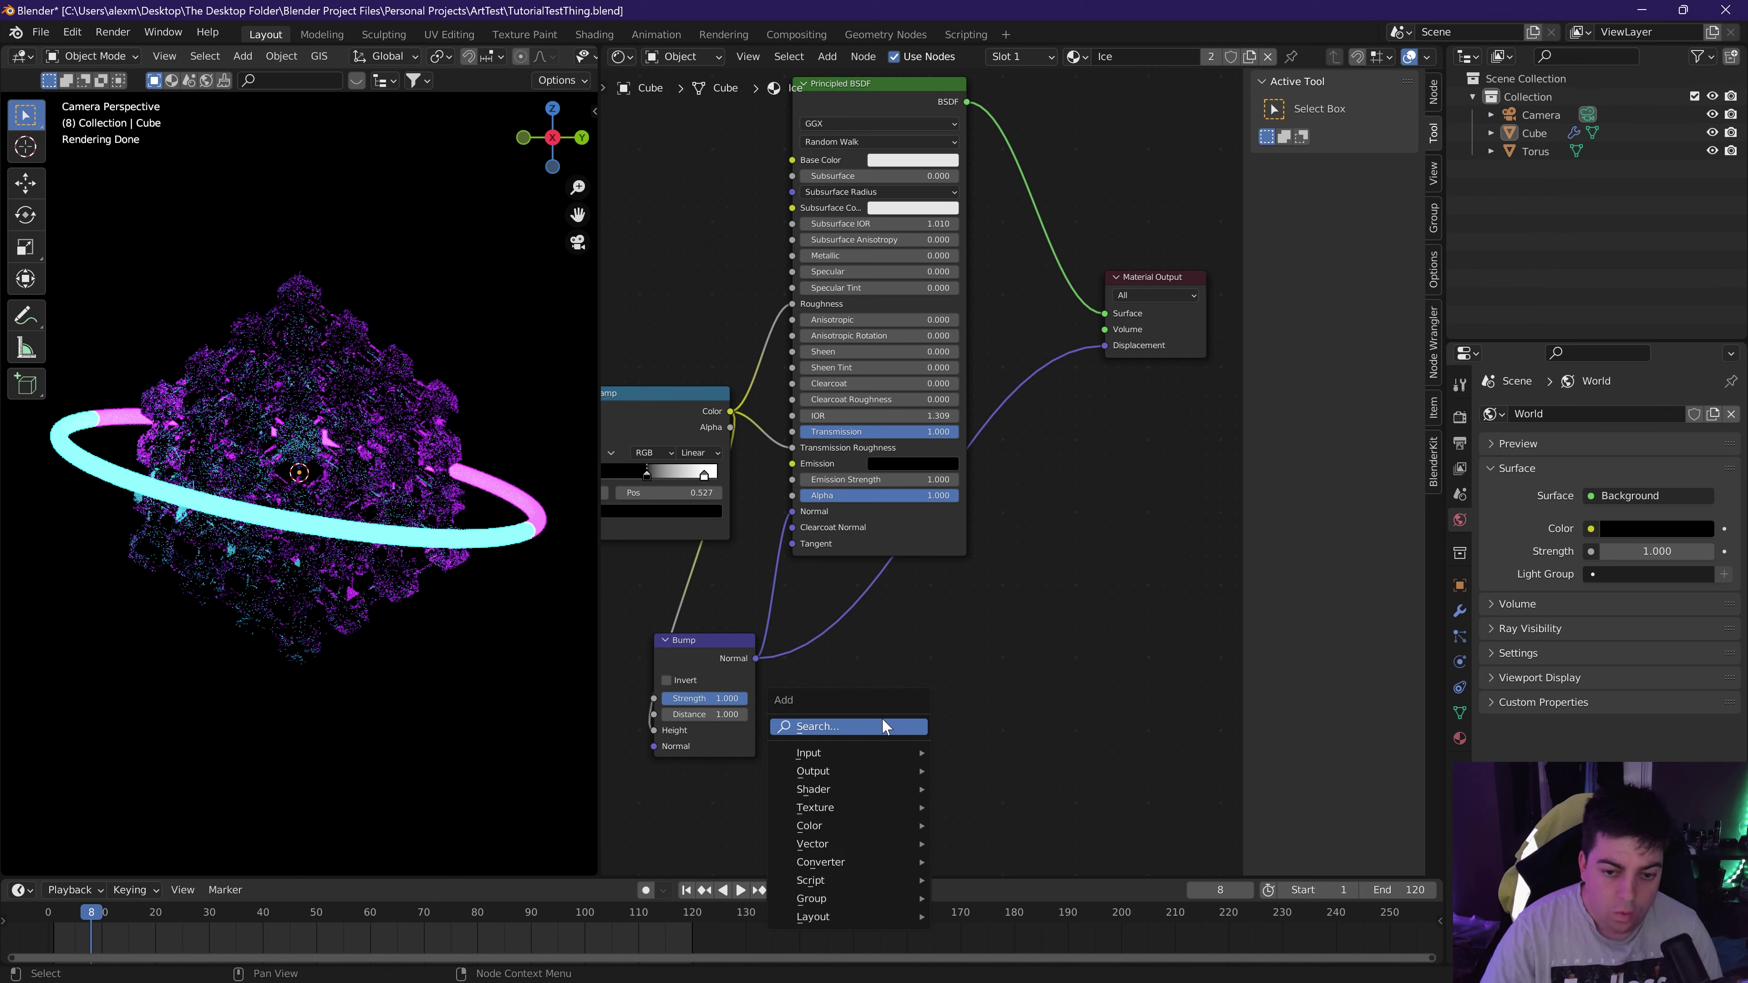
{"action": "type", "text": "disp"}
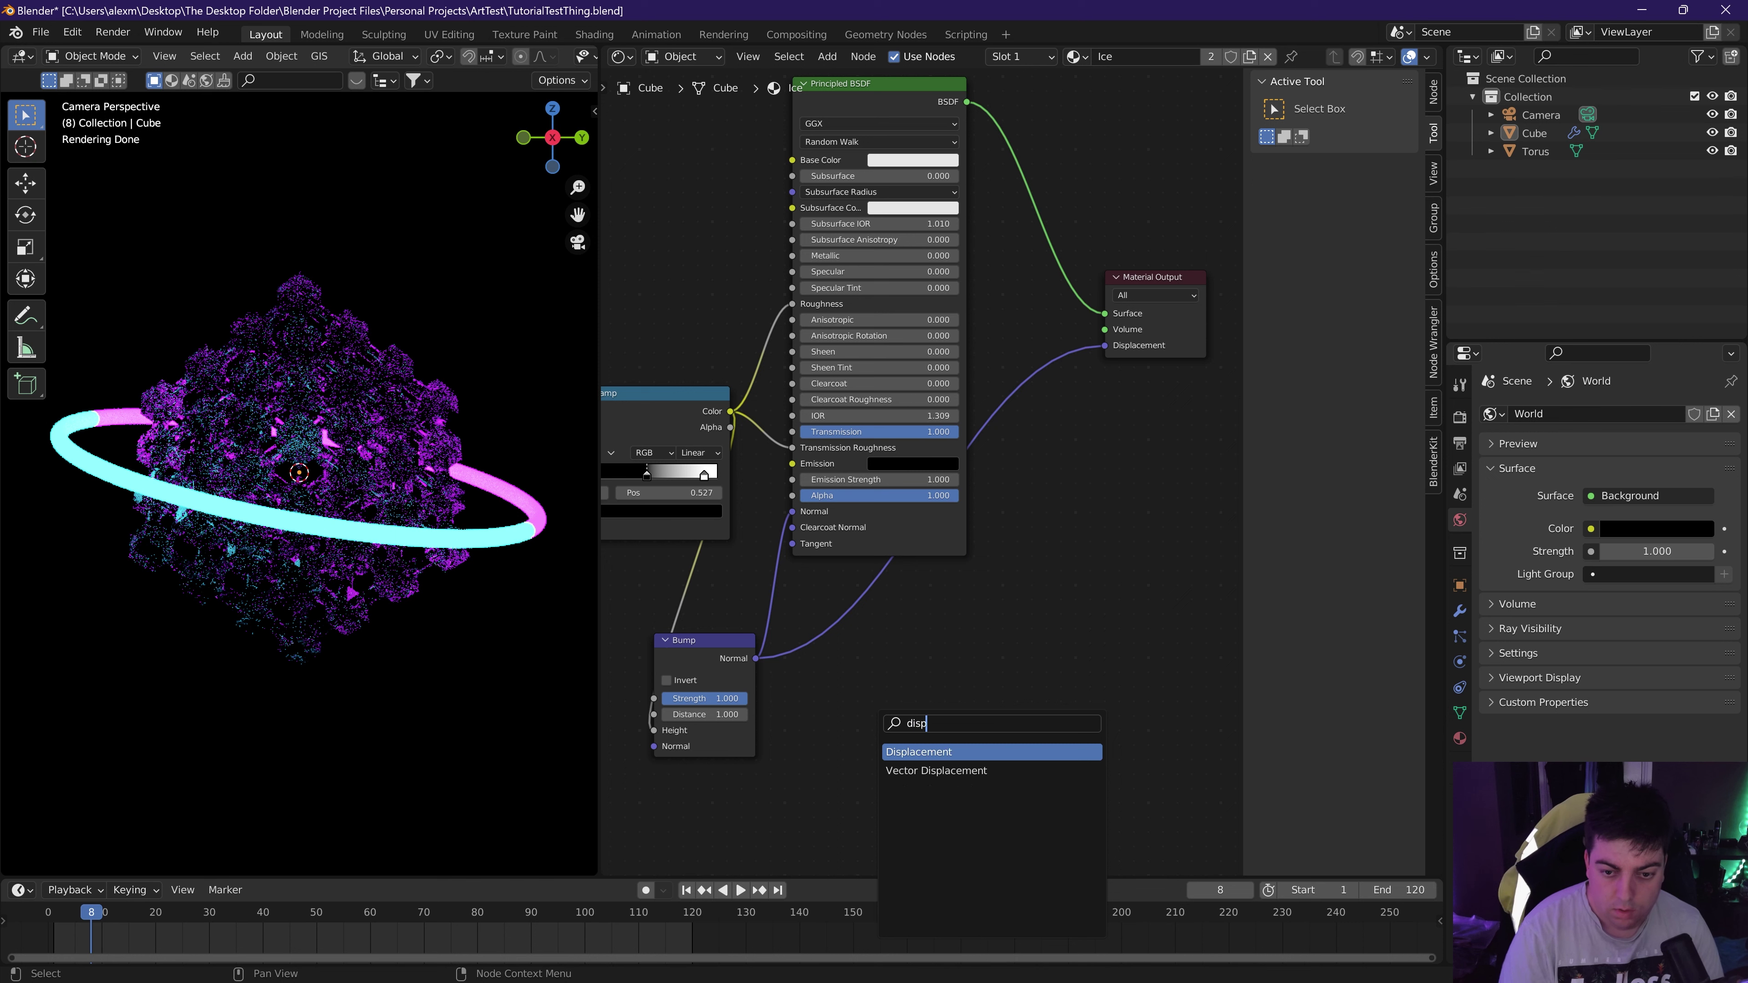
{"action": "key", "text": "Return"}
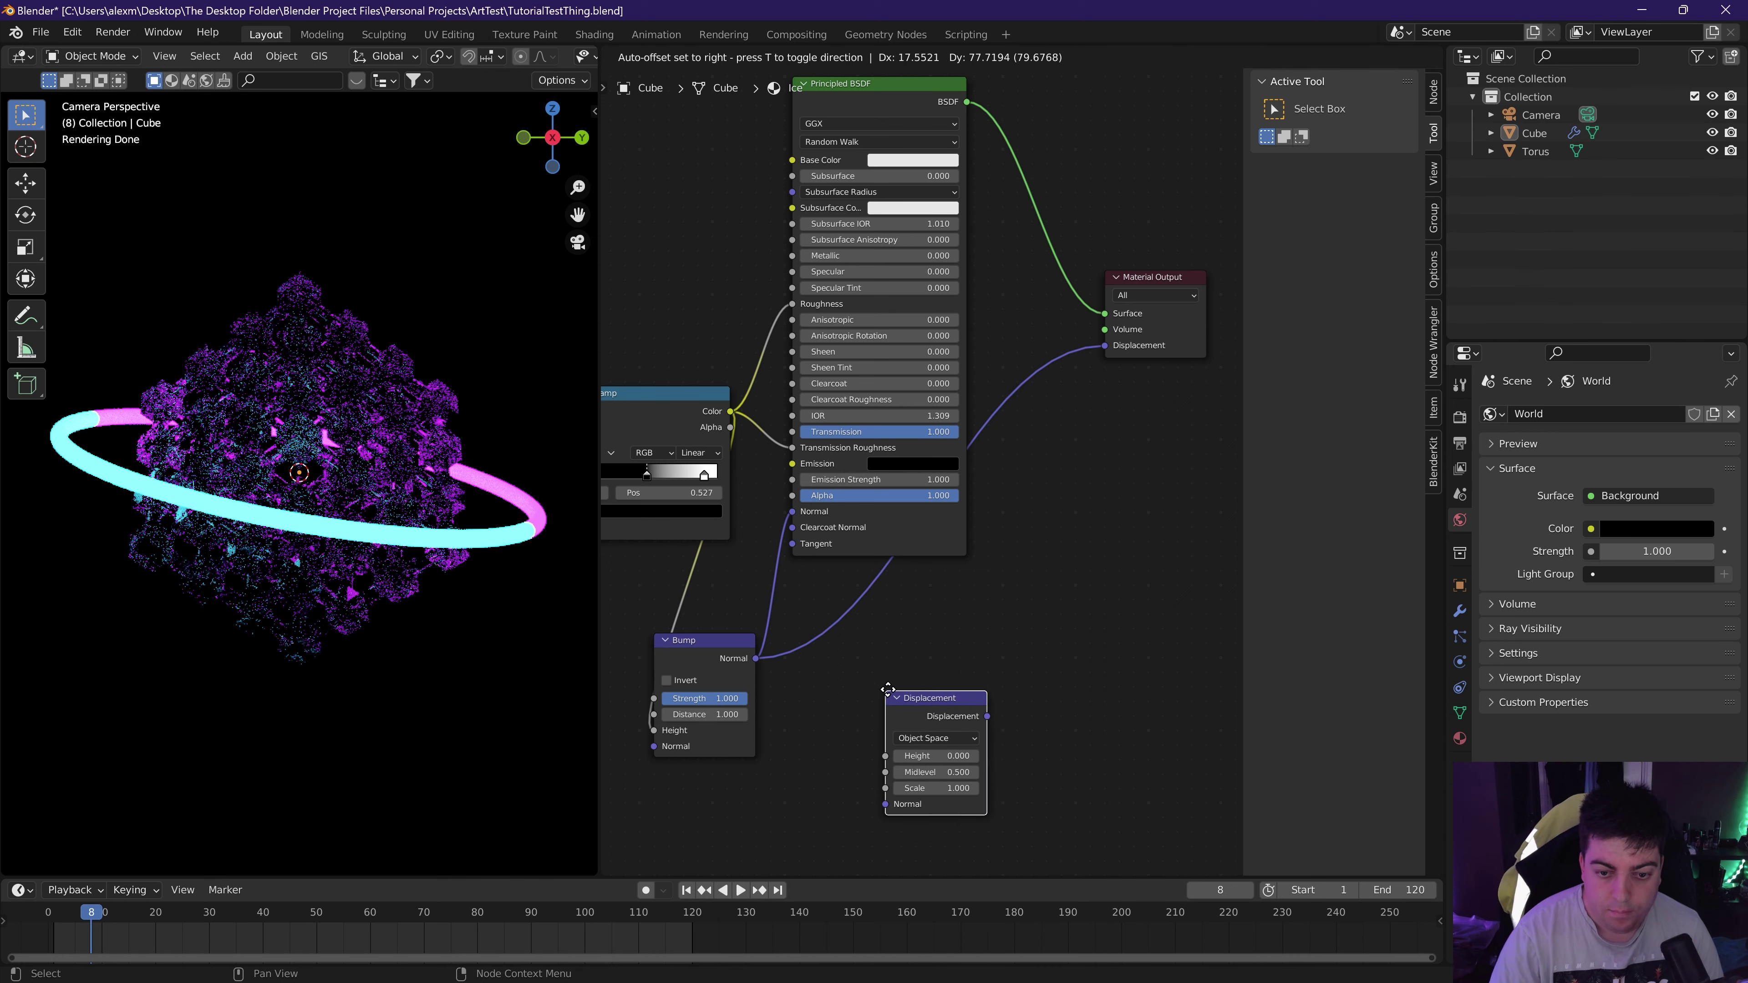
{"action": "left_click", "coordinate": [882, 660]}
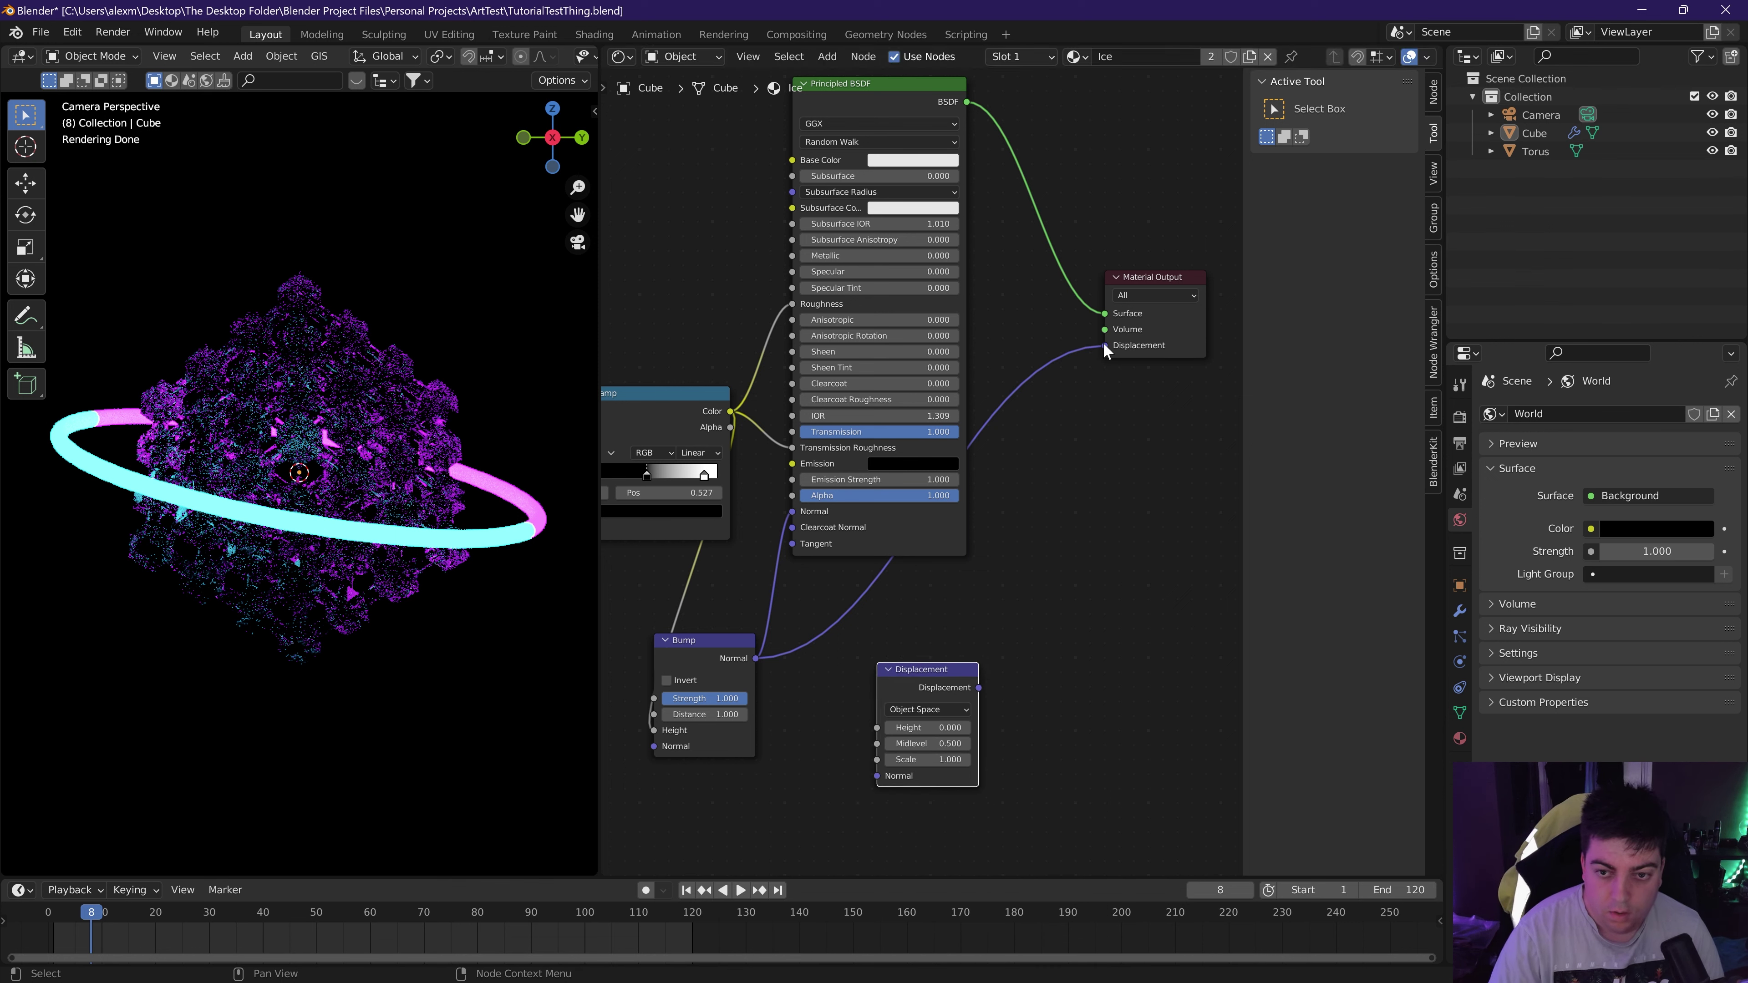
Rewire Bump Normal through the Displacement node into the output's Displacement.
{"action": "left_click_drag", "start_coordinate": [1104, 346], "coordinate": [857, 706]}
{"action": "left_click_drag", "start_coordinate": [877, 775], "coordinate": [877, 775]}
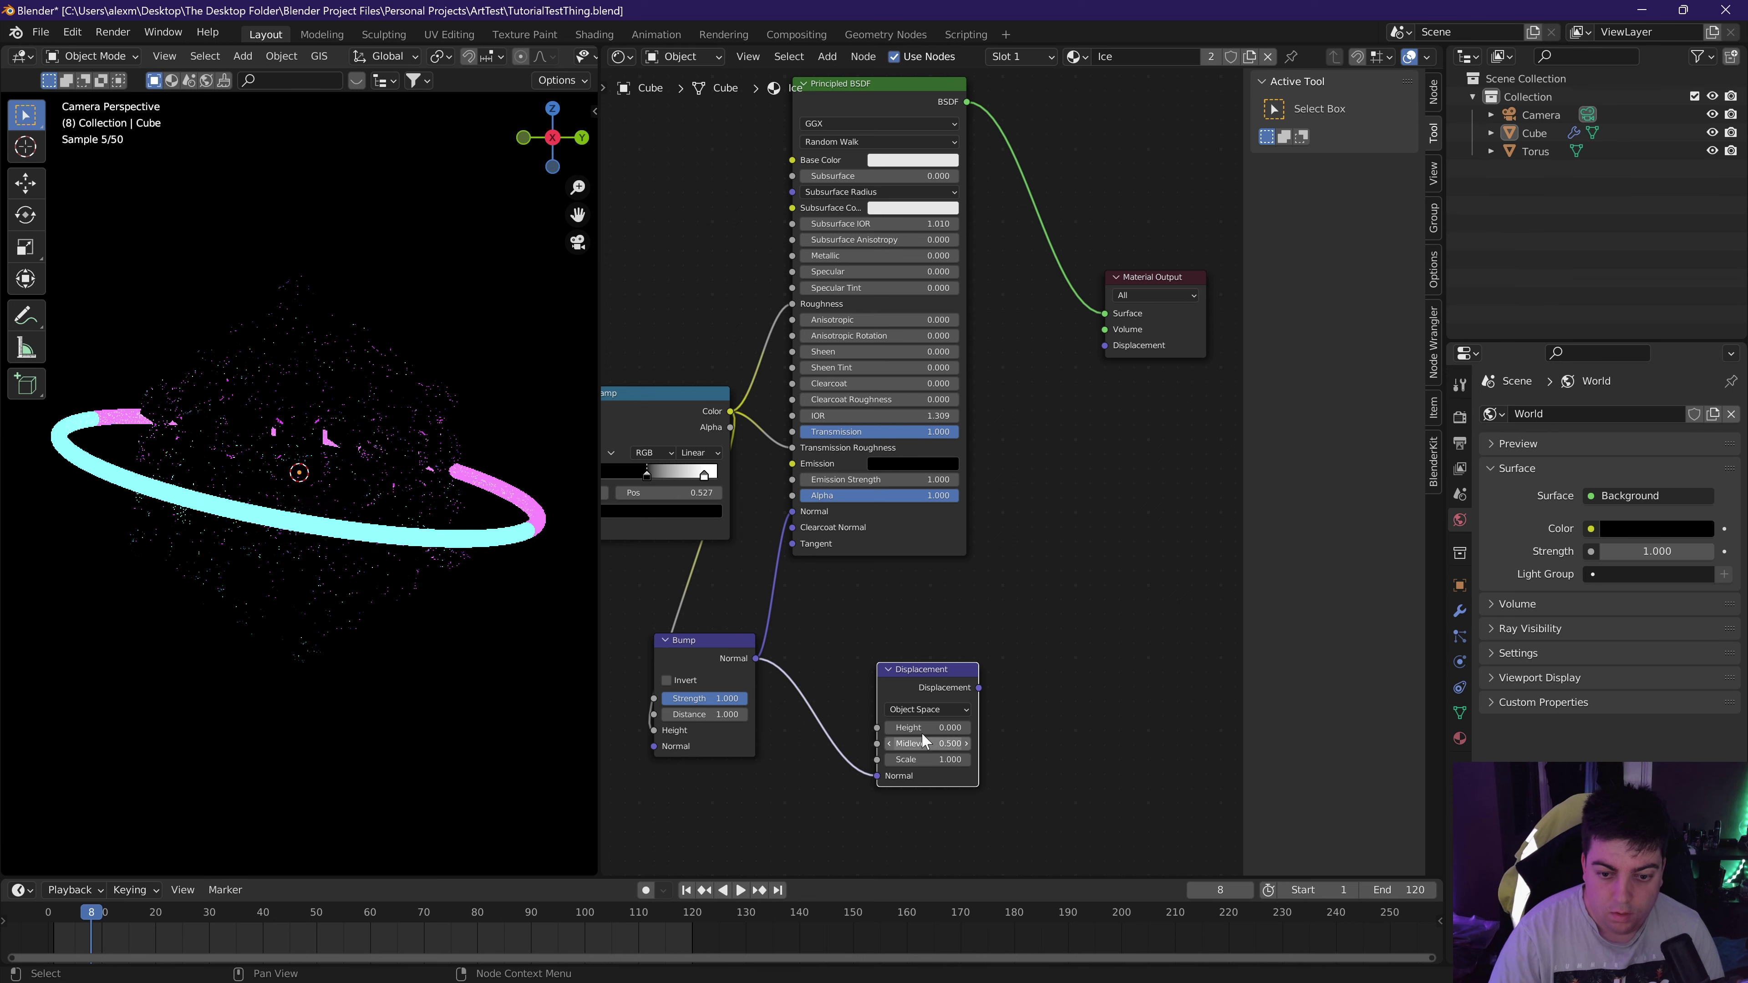
{"action": "left_click_drag", "start_coordinate": [978, 687], "coordinate": [1104, 345]}
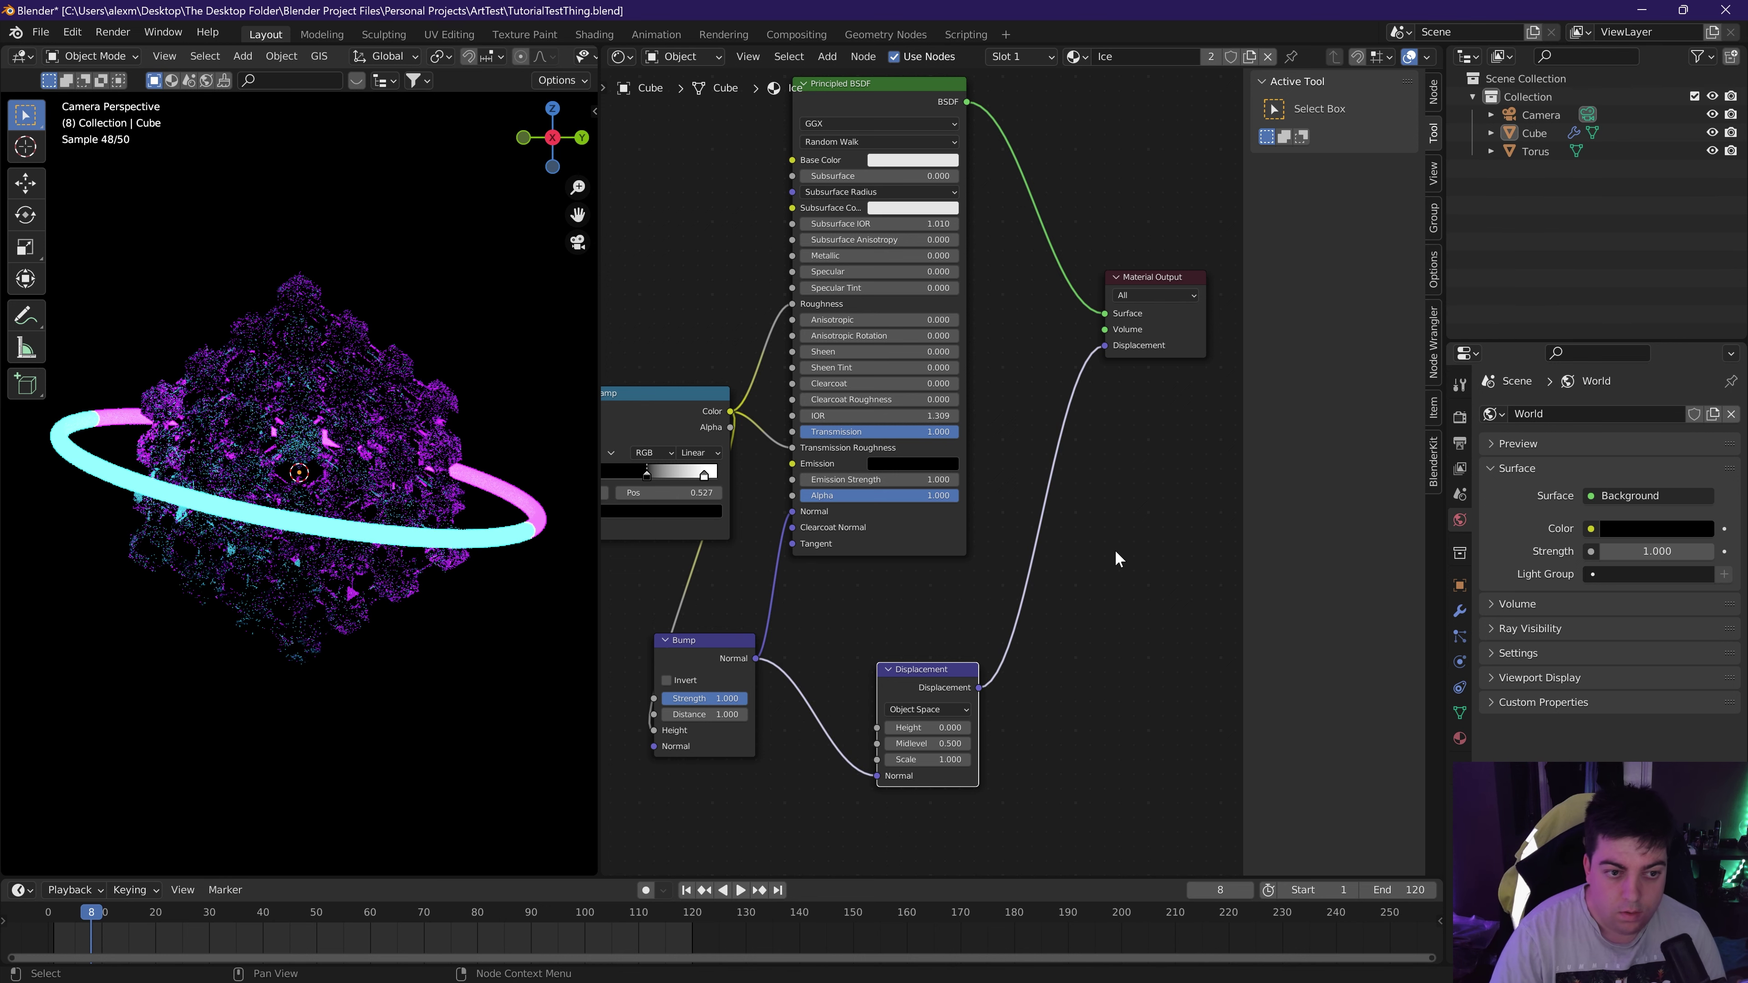
{"action": "left_click", "coordinate": [649, 273]}
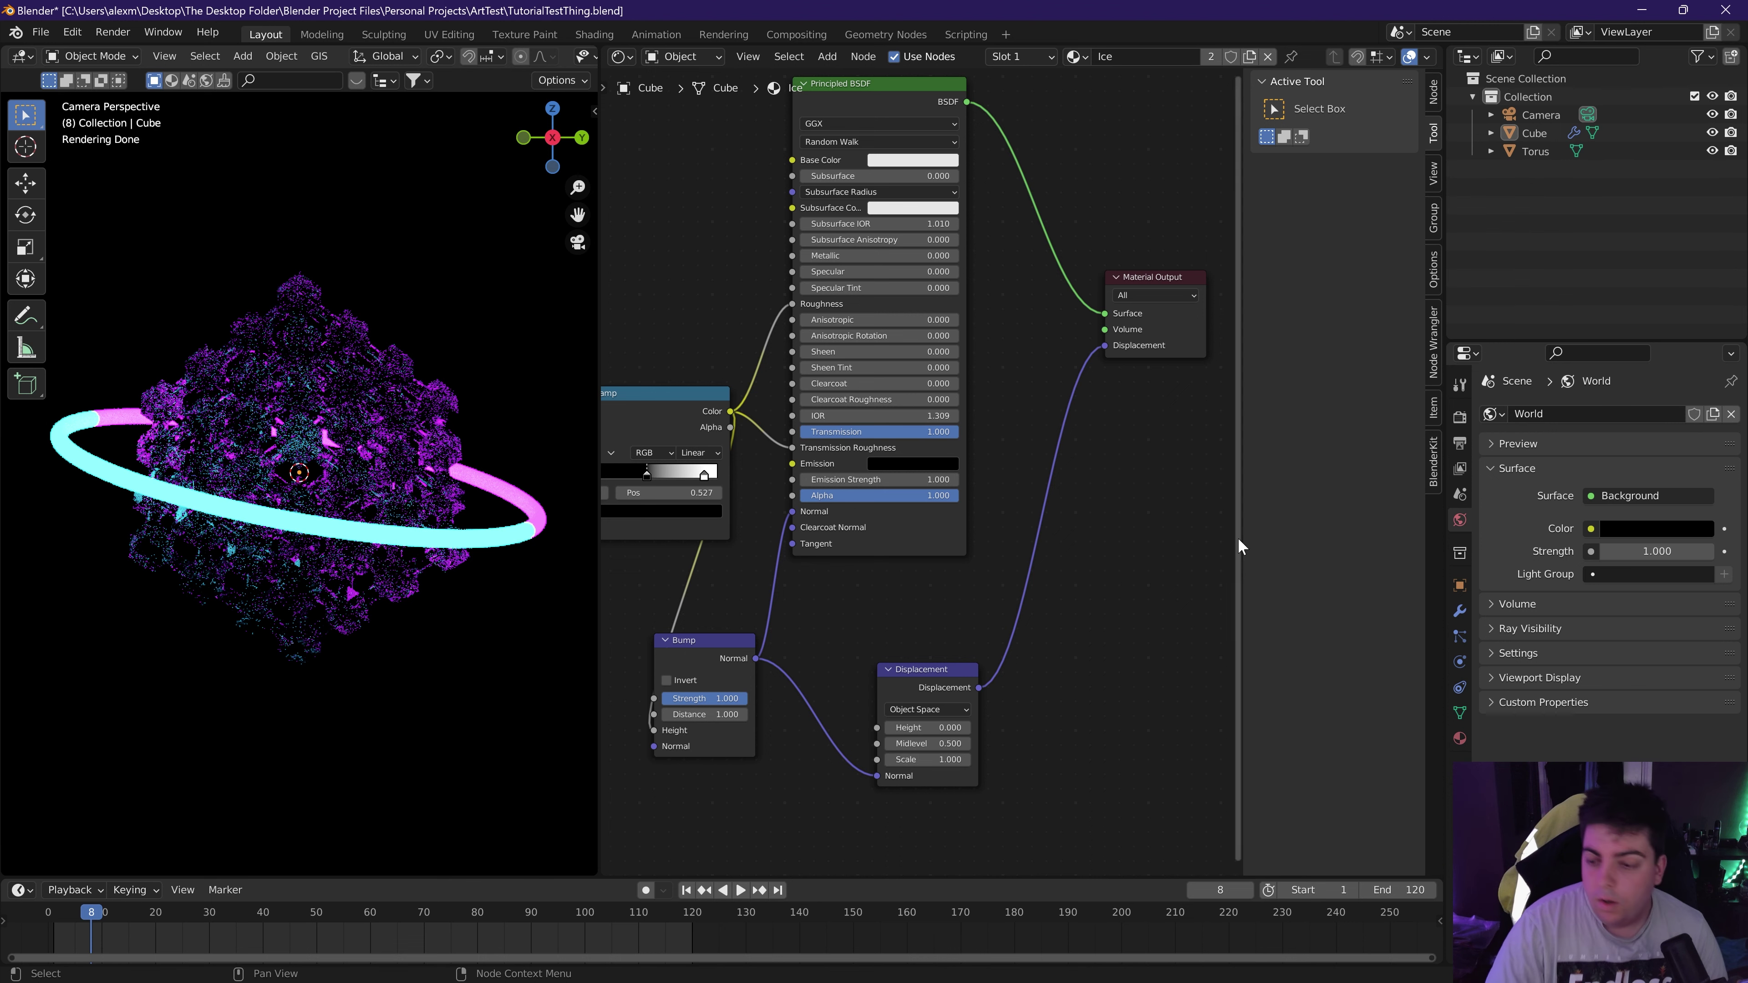
{"action": "middle_click_drag", "start_coordinate": [883, 598], "coordinate": [993, 581]}
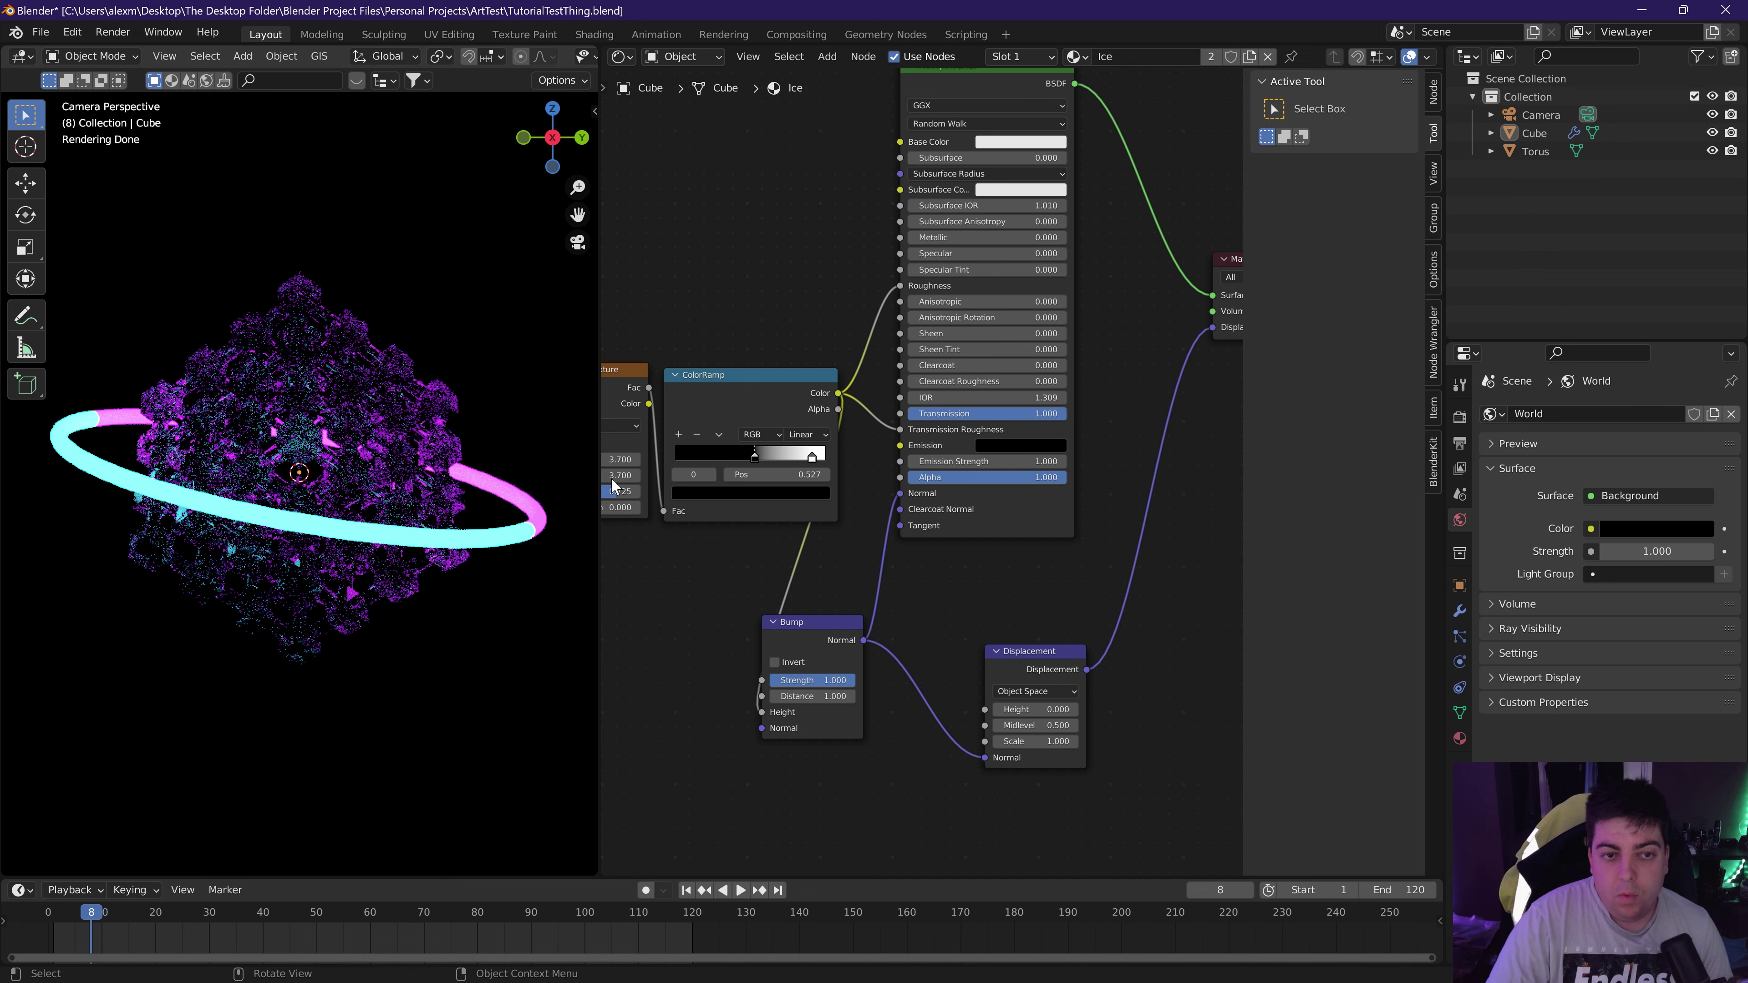
Duplicate the Torus ring's material as a new material named 'InnerTorus'.
{"action": "left_click", "coordinate": [506, 549]}
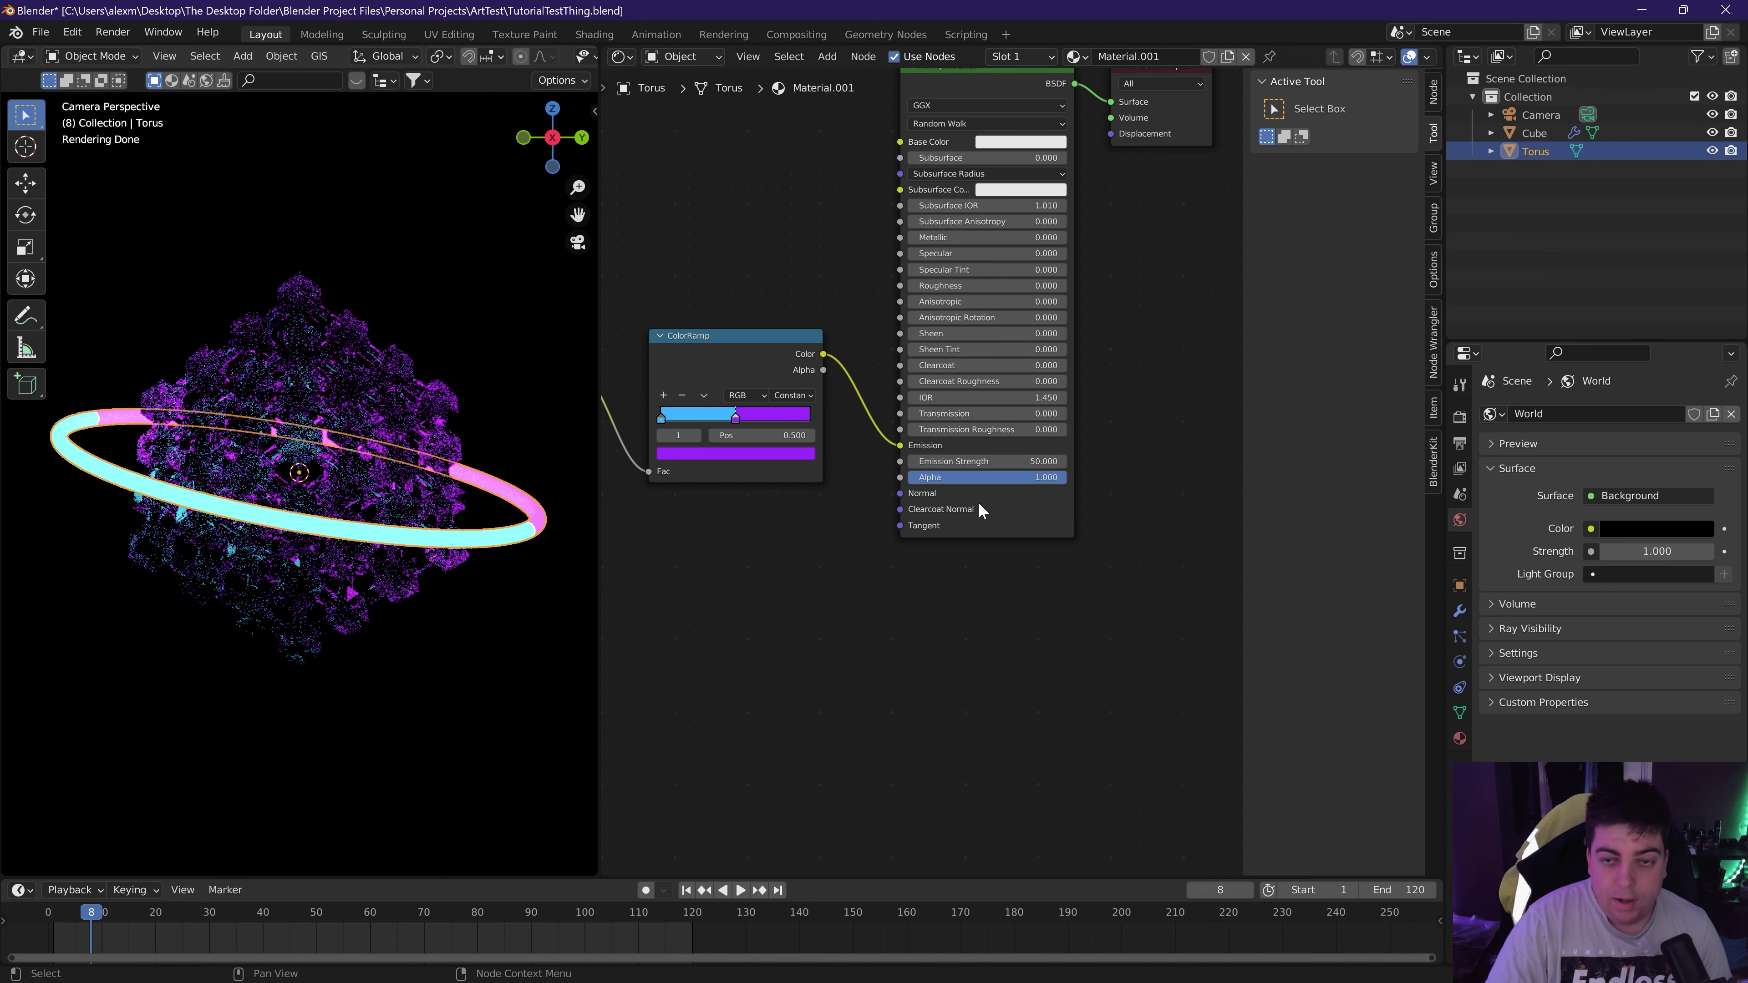
{"action": "middle_click_drag", "start_coordinate": [978, 501], "coordinate": [922, 702]}
{"action": "left_click", "coordinate": [1228, 56]}
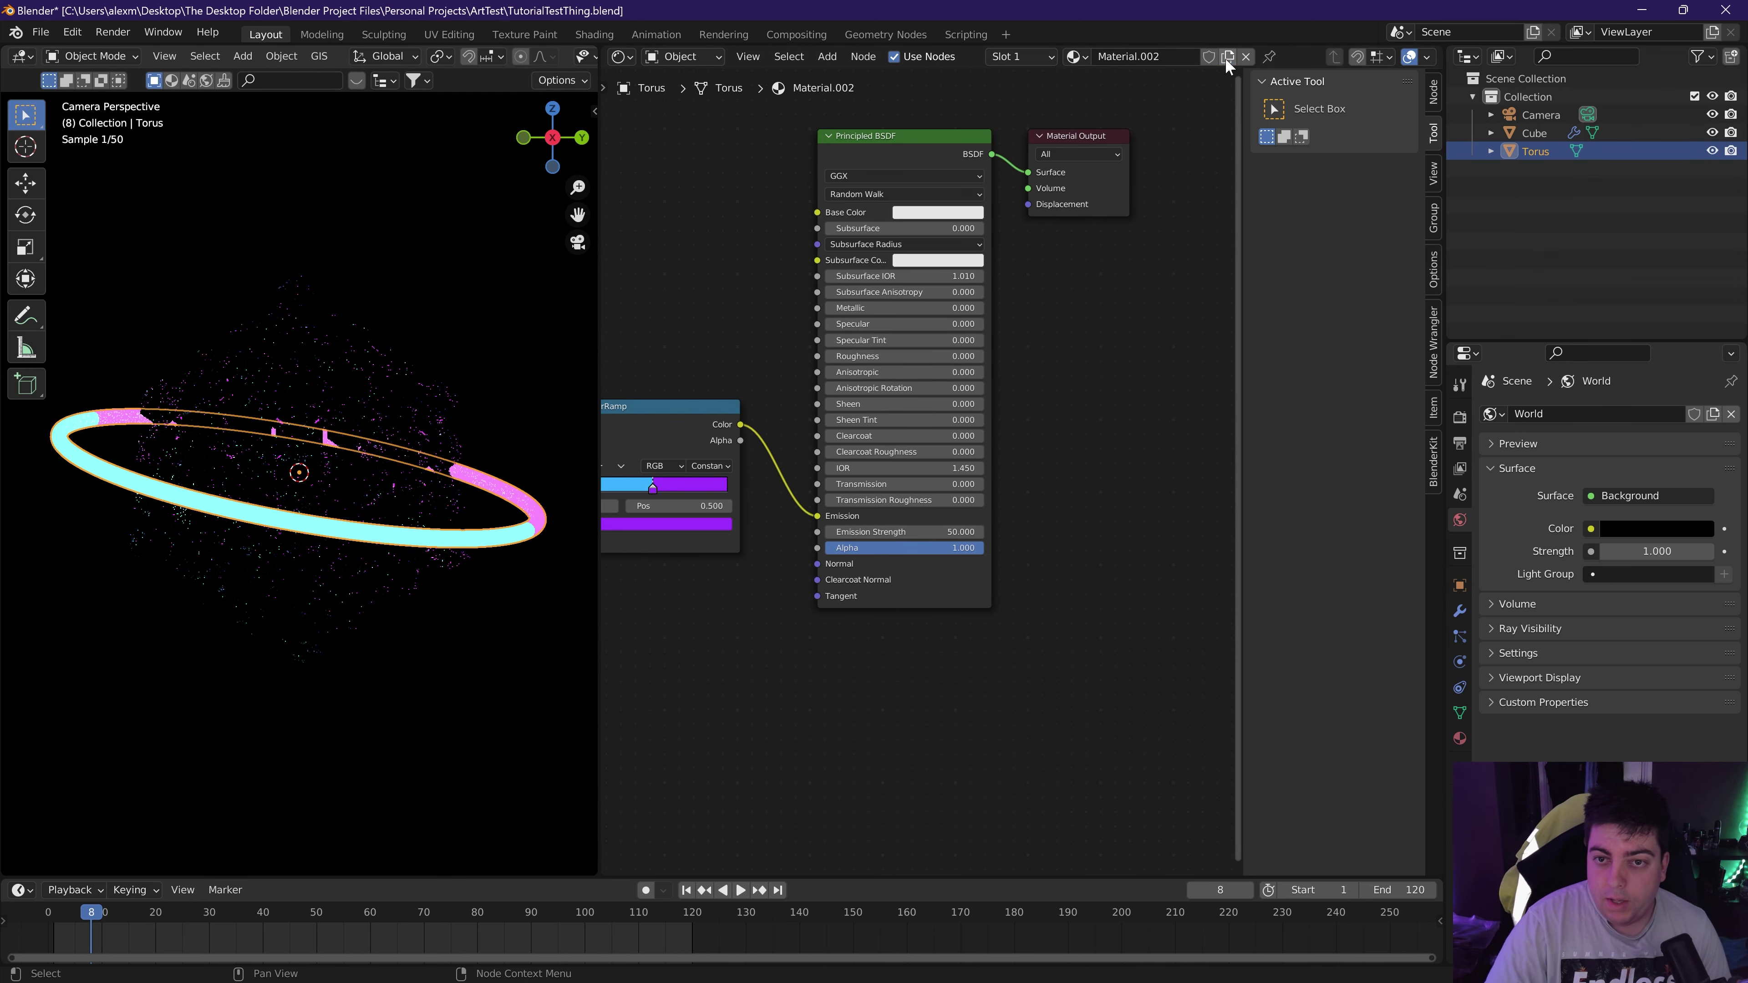
{"action": "left_click", "coordinate": [1178, 58]}
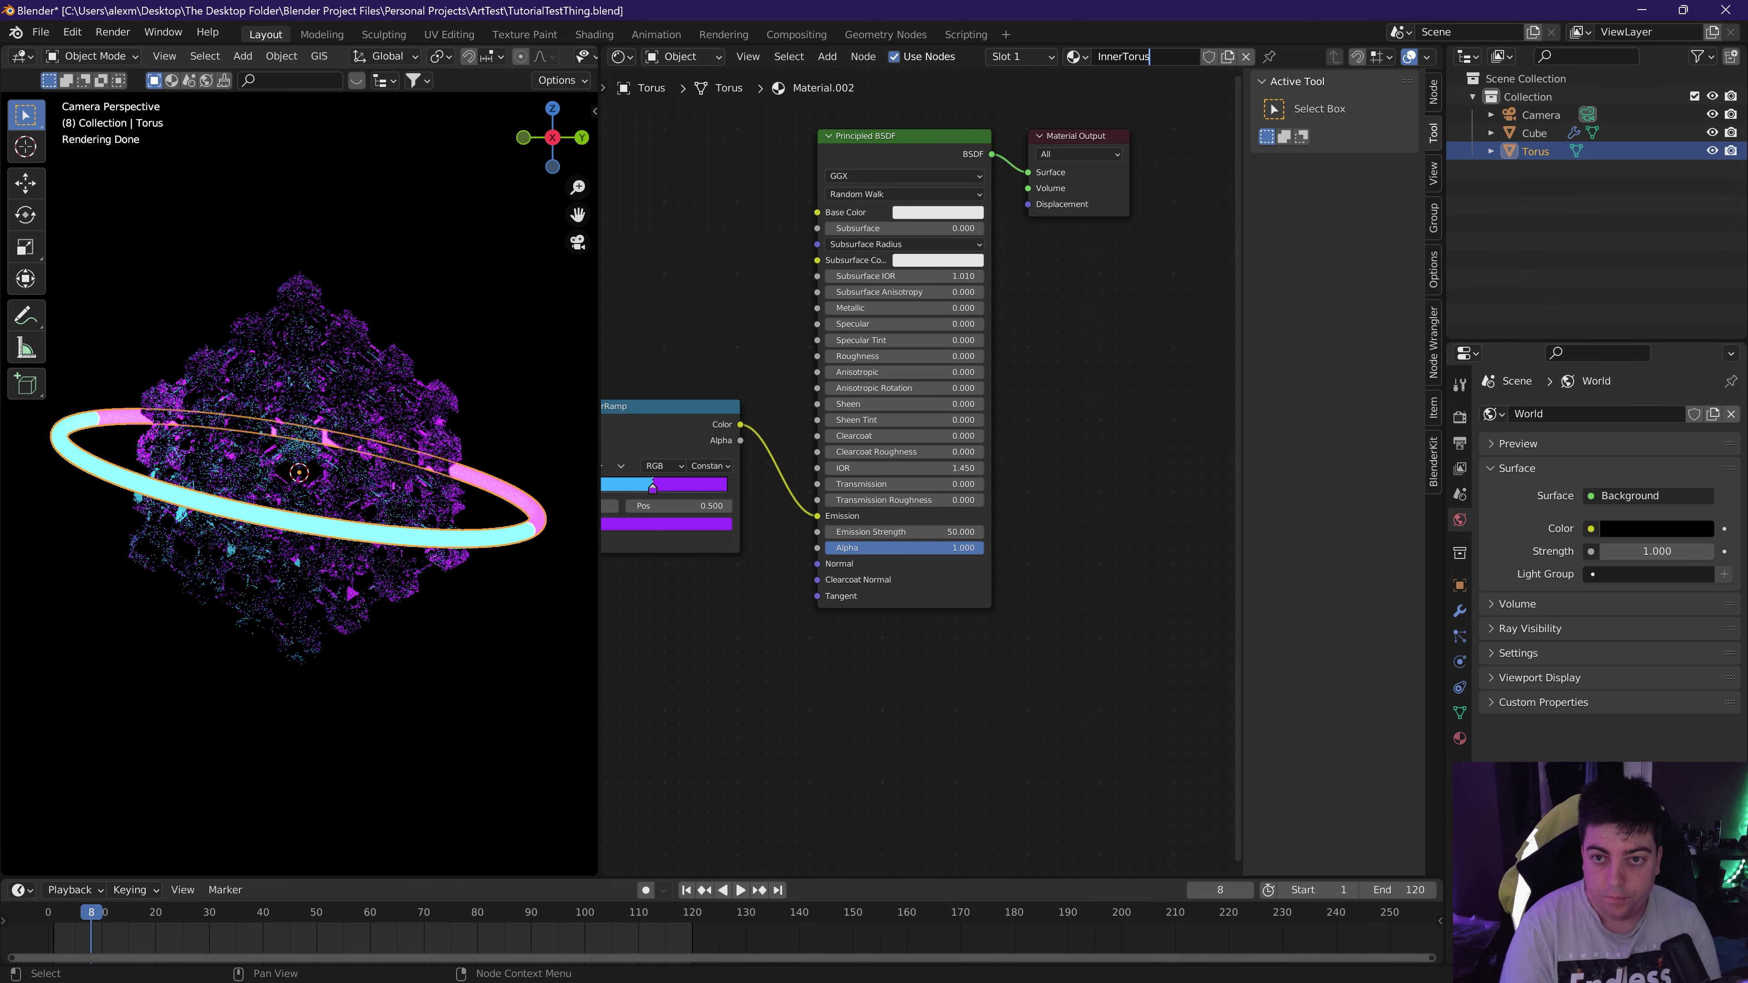
{"action": "type", "text": "InnerTorus"}
{"action": "key", "text": "Return"}
Recolour the InnerTorus ramp stops green and yellow, then reassign Material.001 to the ring.
{"action": "middle_click_drag", "start_coordinate": [703, 713], "coordinate": [859, 695]}
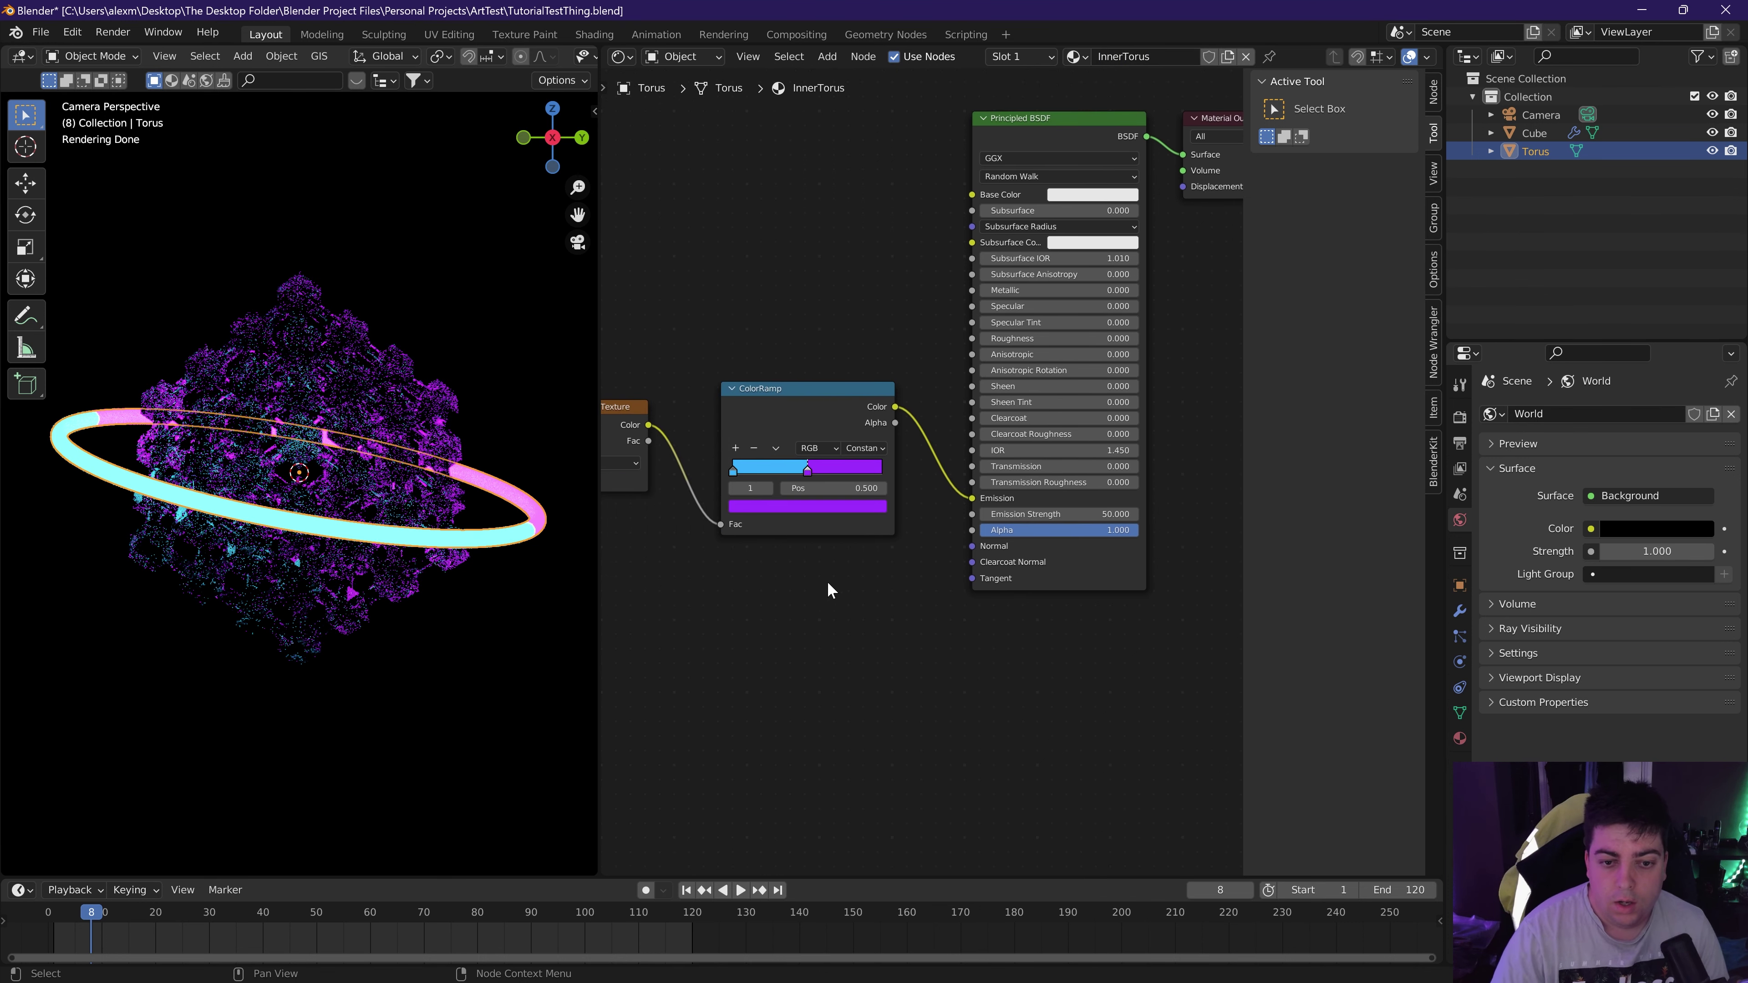
{"action": "left_click", "coordinate": [801, 508]}
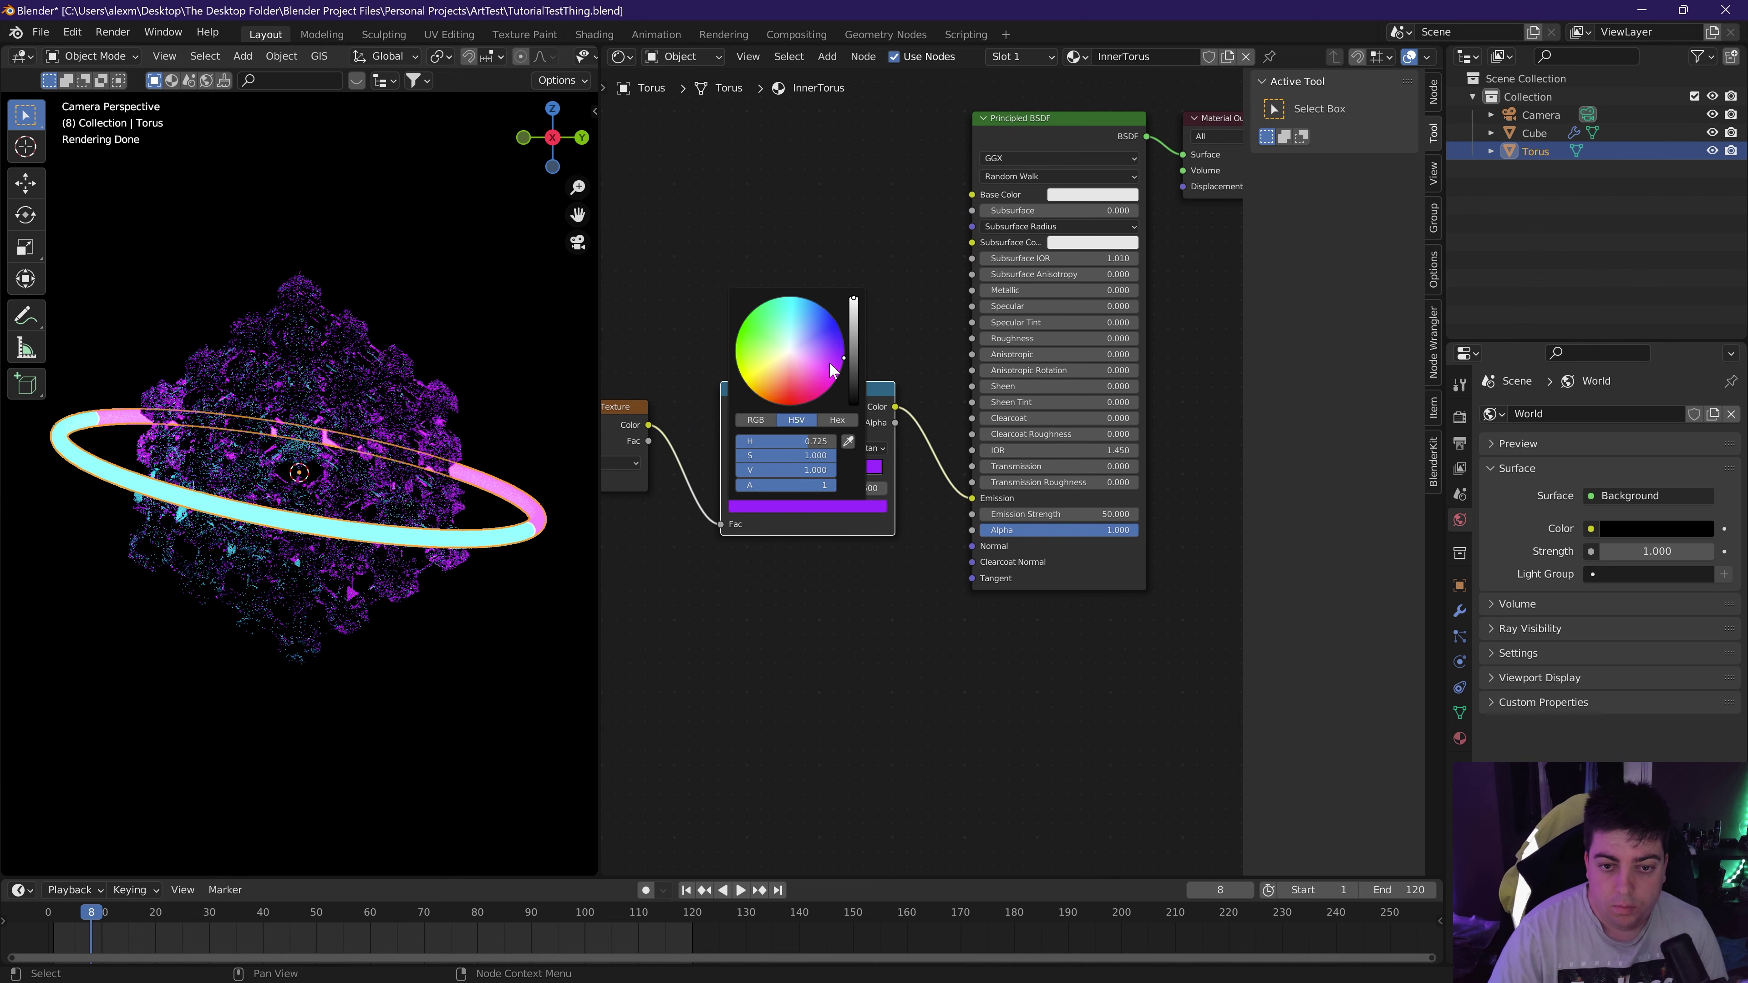
{"action": "left_click_drag", "start_coordinate": [816, 441], "coordinate": [791, 441]}
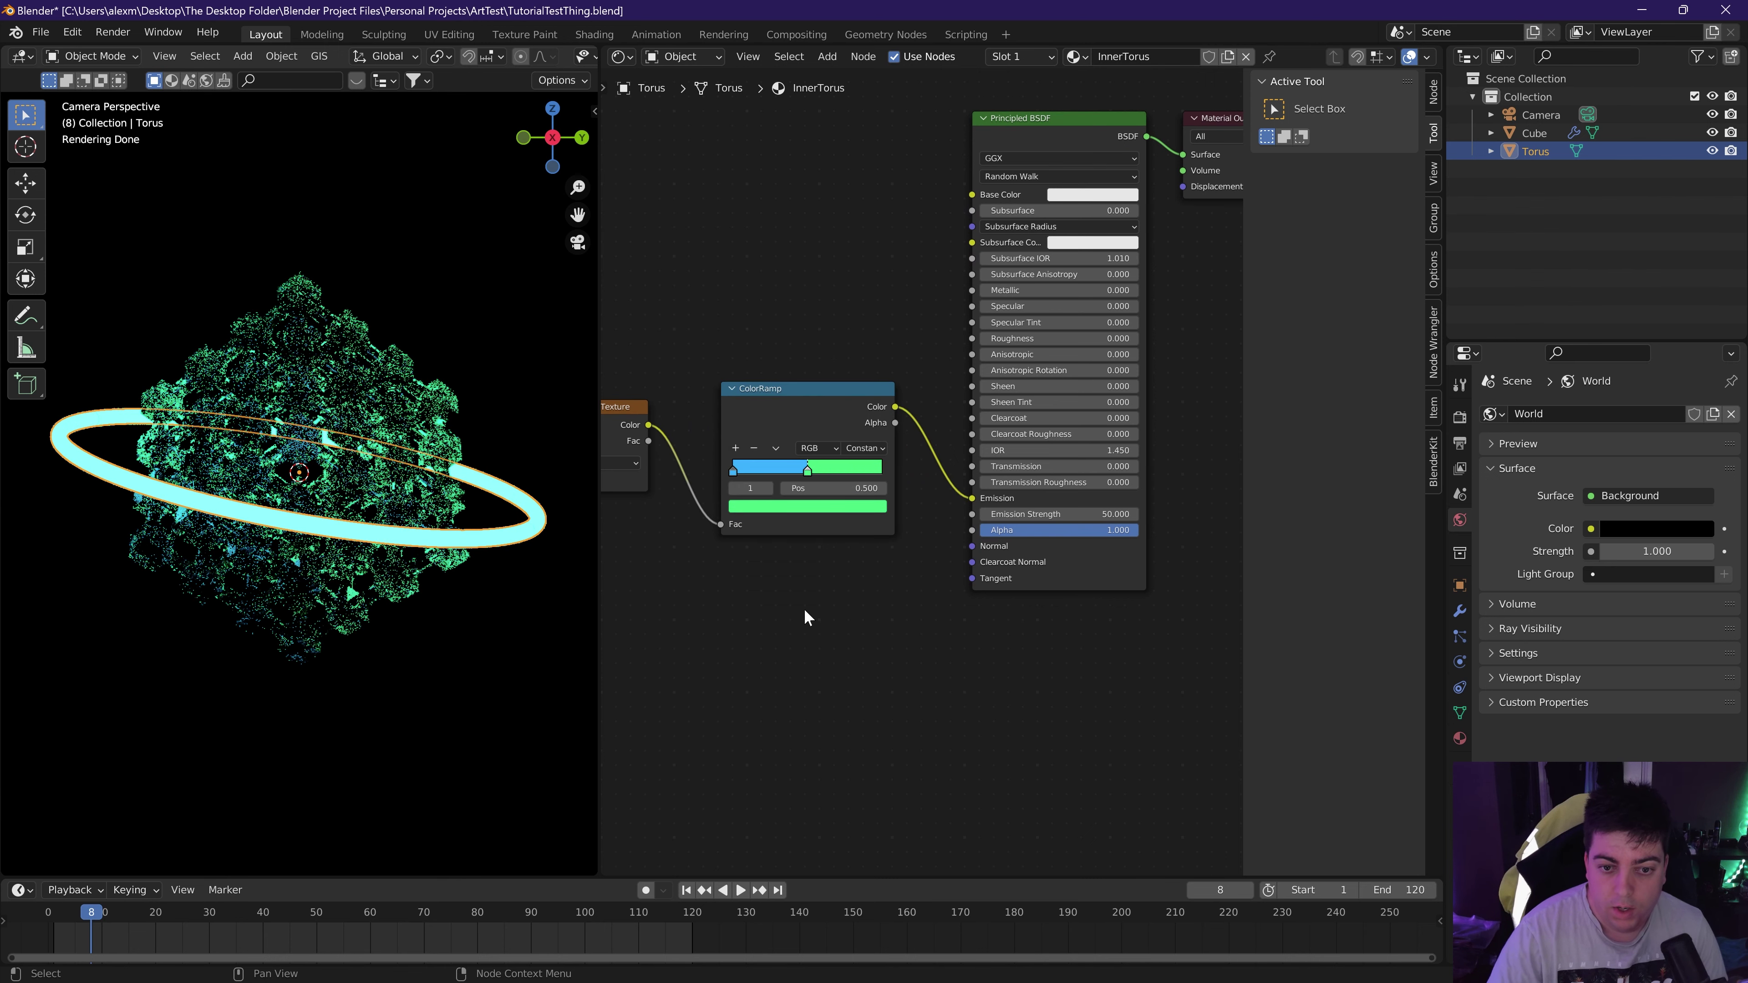
{"action": "left_click", "coordinate": [733, 471]}
{"action": "left_click", "coordinate": [749, 508]}
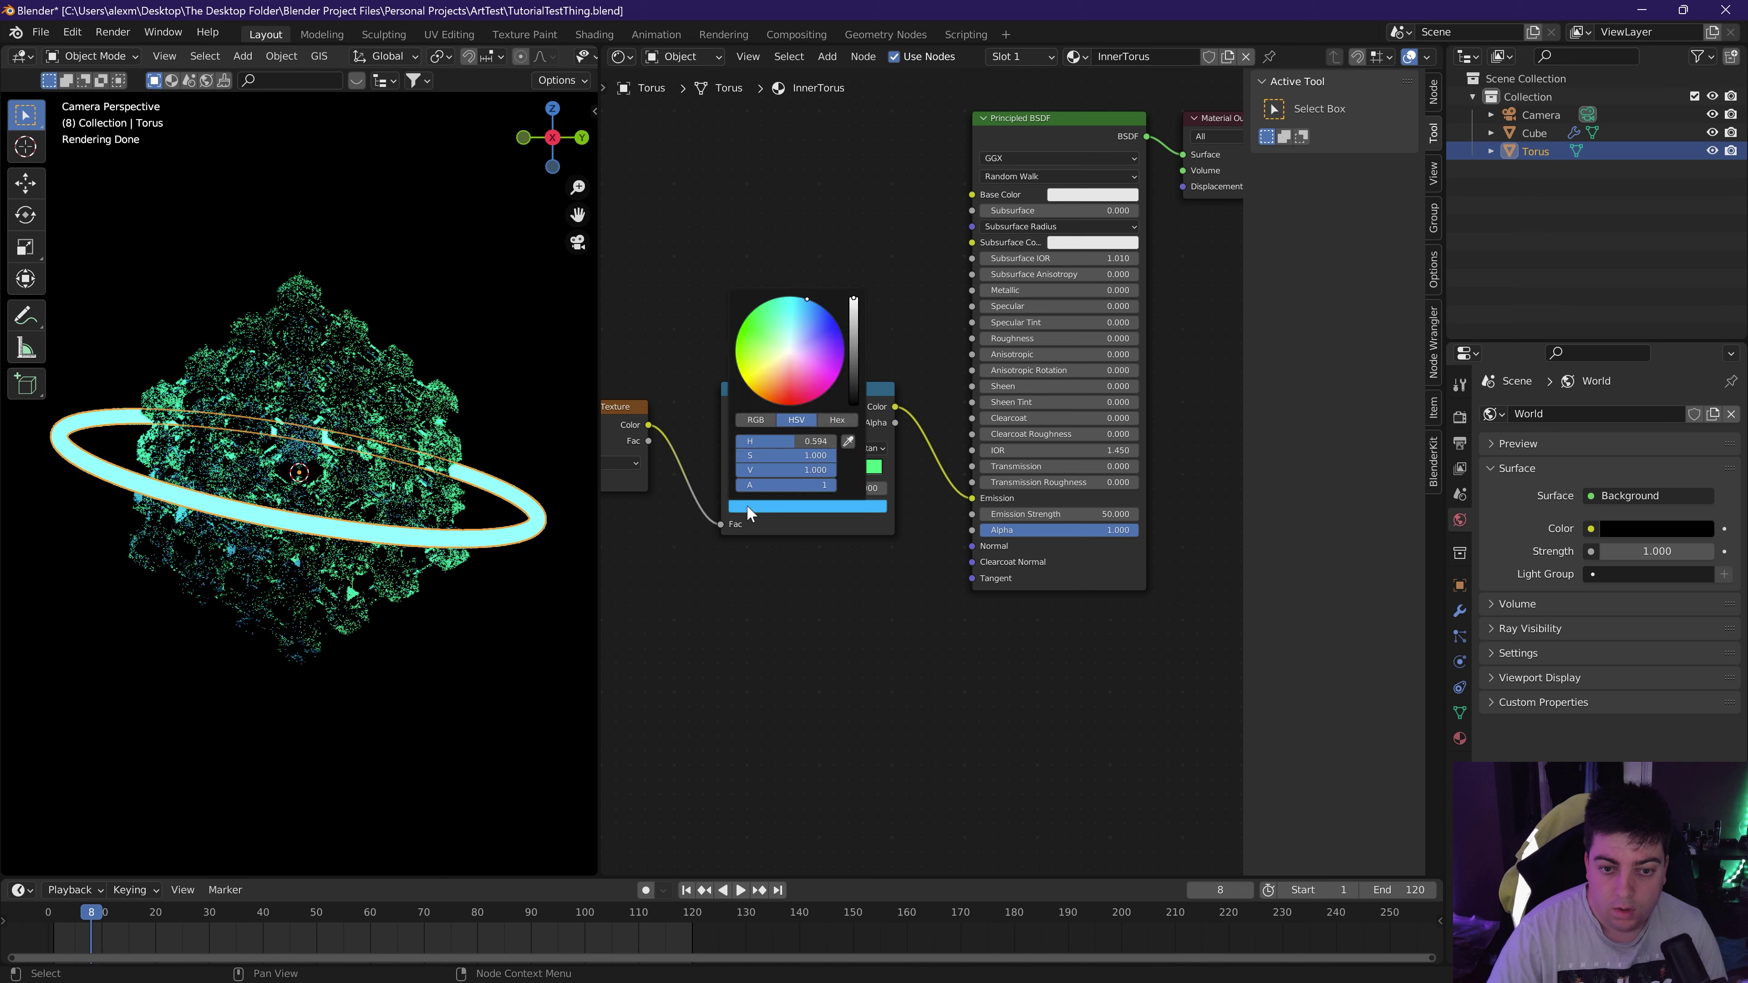
{"action": "left_click_drag", "start_coordinate": [801, 389], "coordinate": [753, 383]}
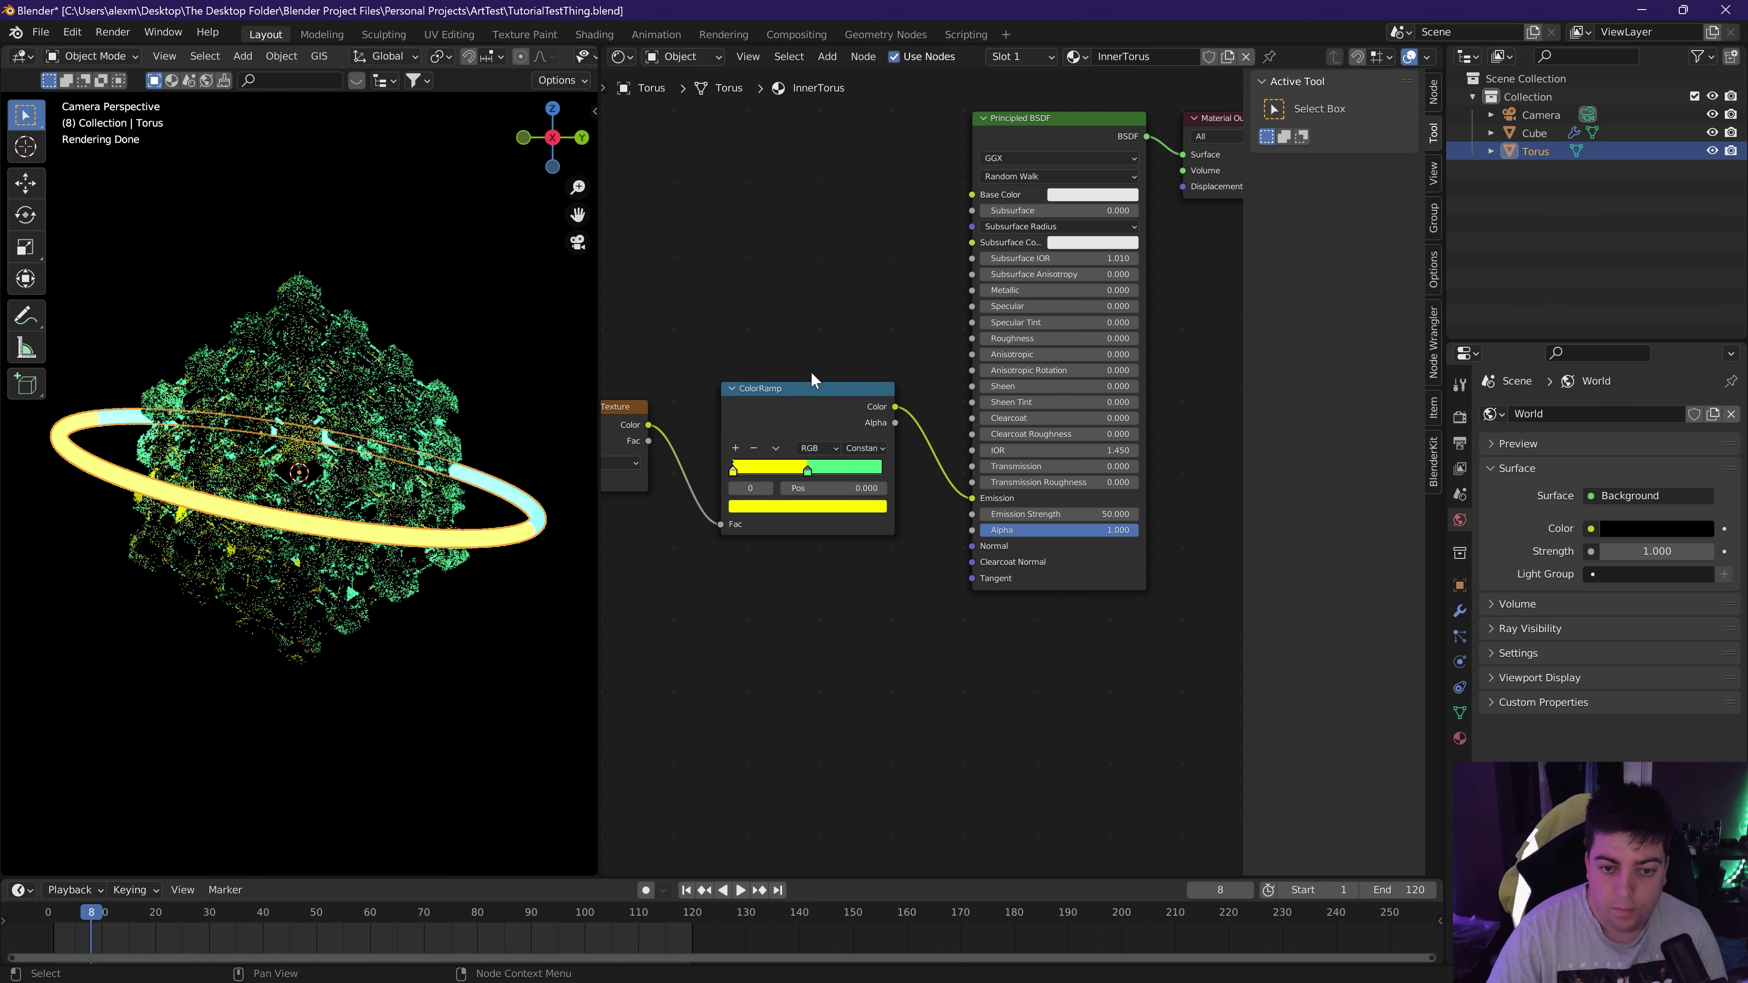
{"action": "left_click", "coordinate": [1073, 57]}
{"action": "left_click", "coordinate": [1115, 120]}
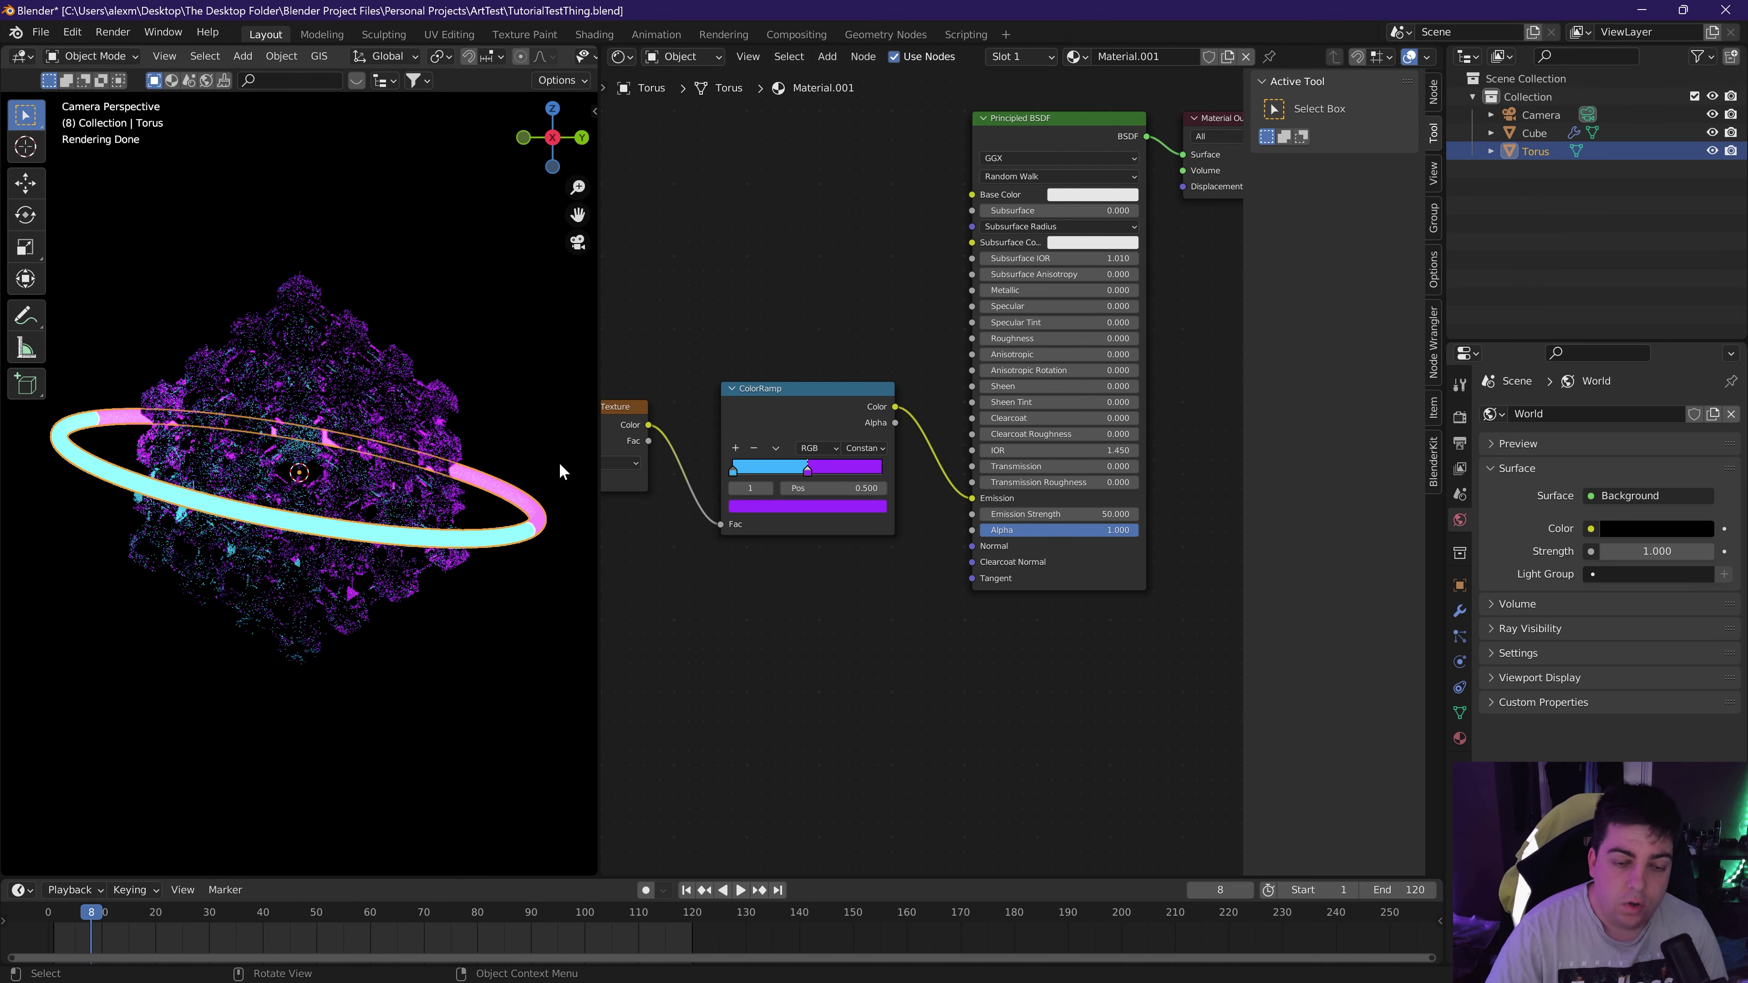
Duplicate the ring in place, scale the copy to 0.761, and start rotating it in camera view.
{"action": "key", "text": "shift+d"}
{"action": "right_click", "coordinate": [539, 448]}
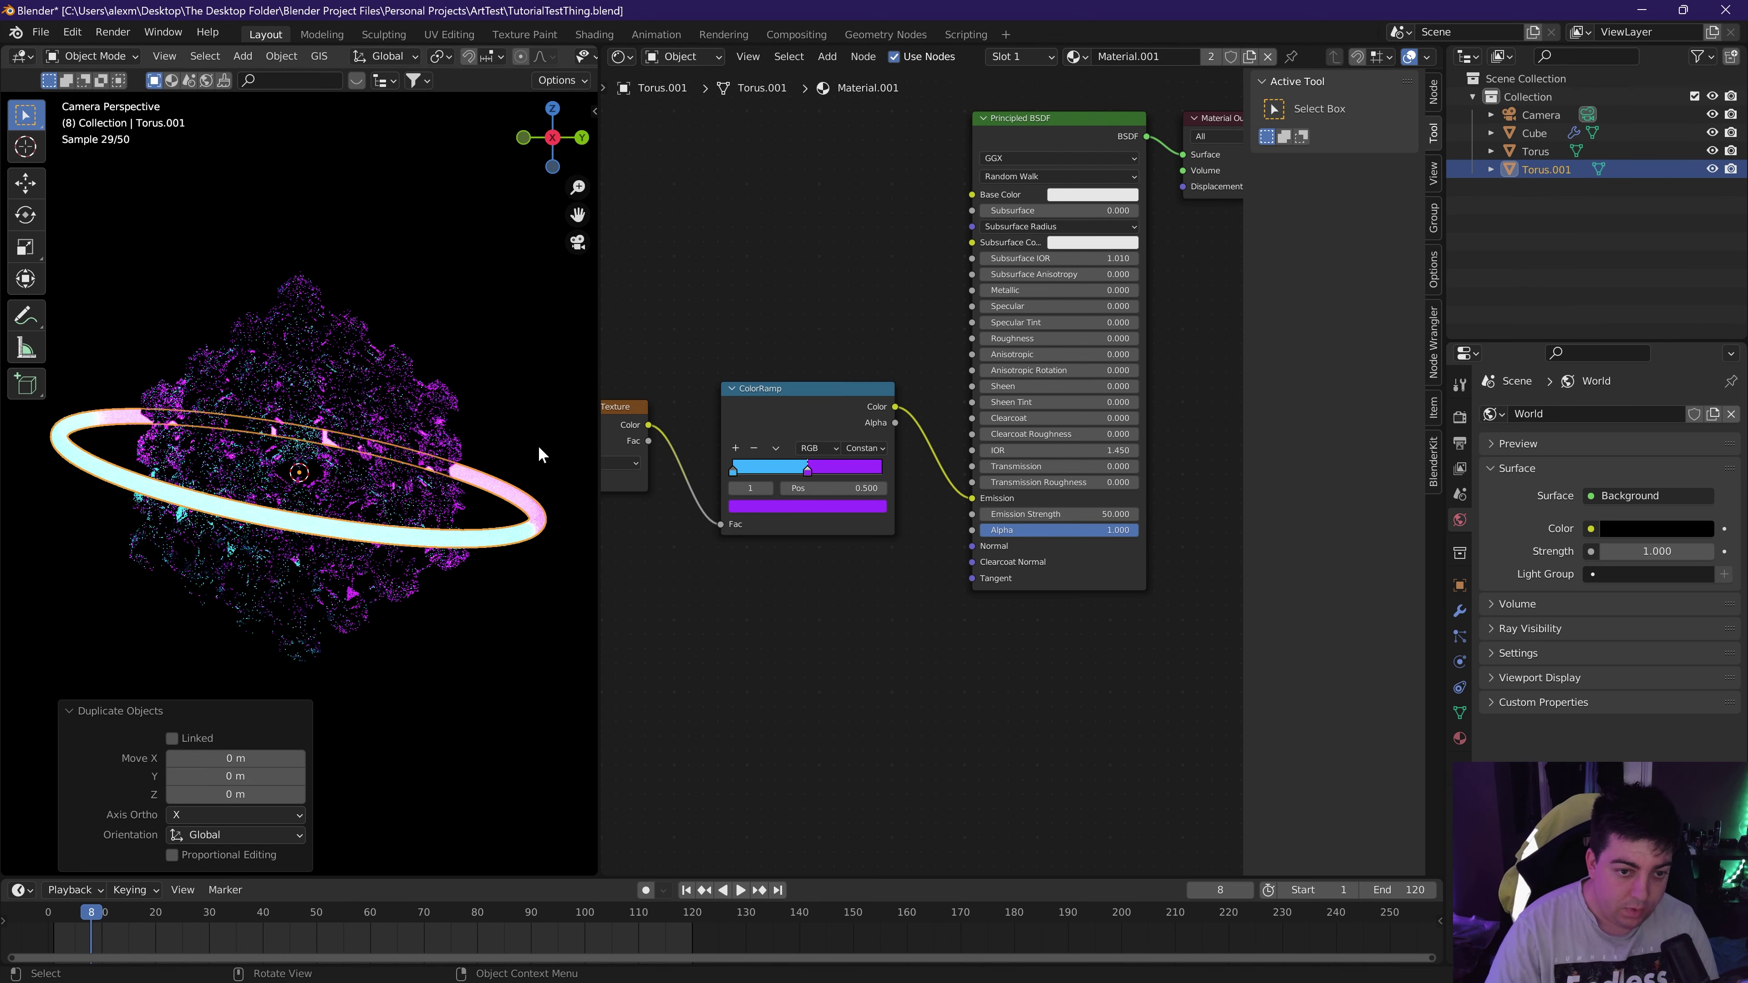
{"action": "key", "text": "s"}
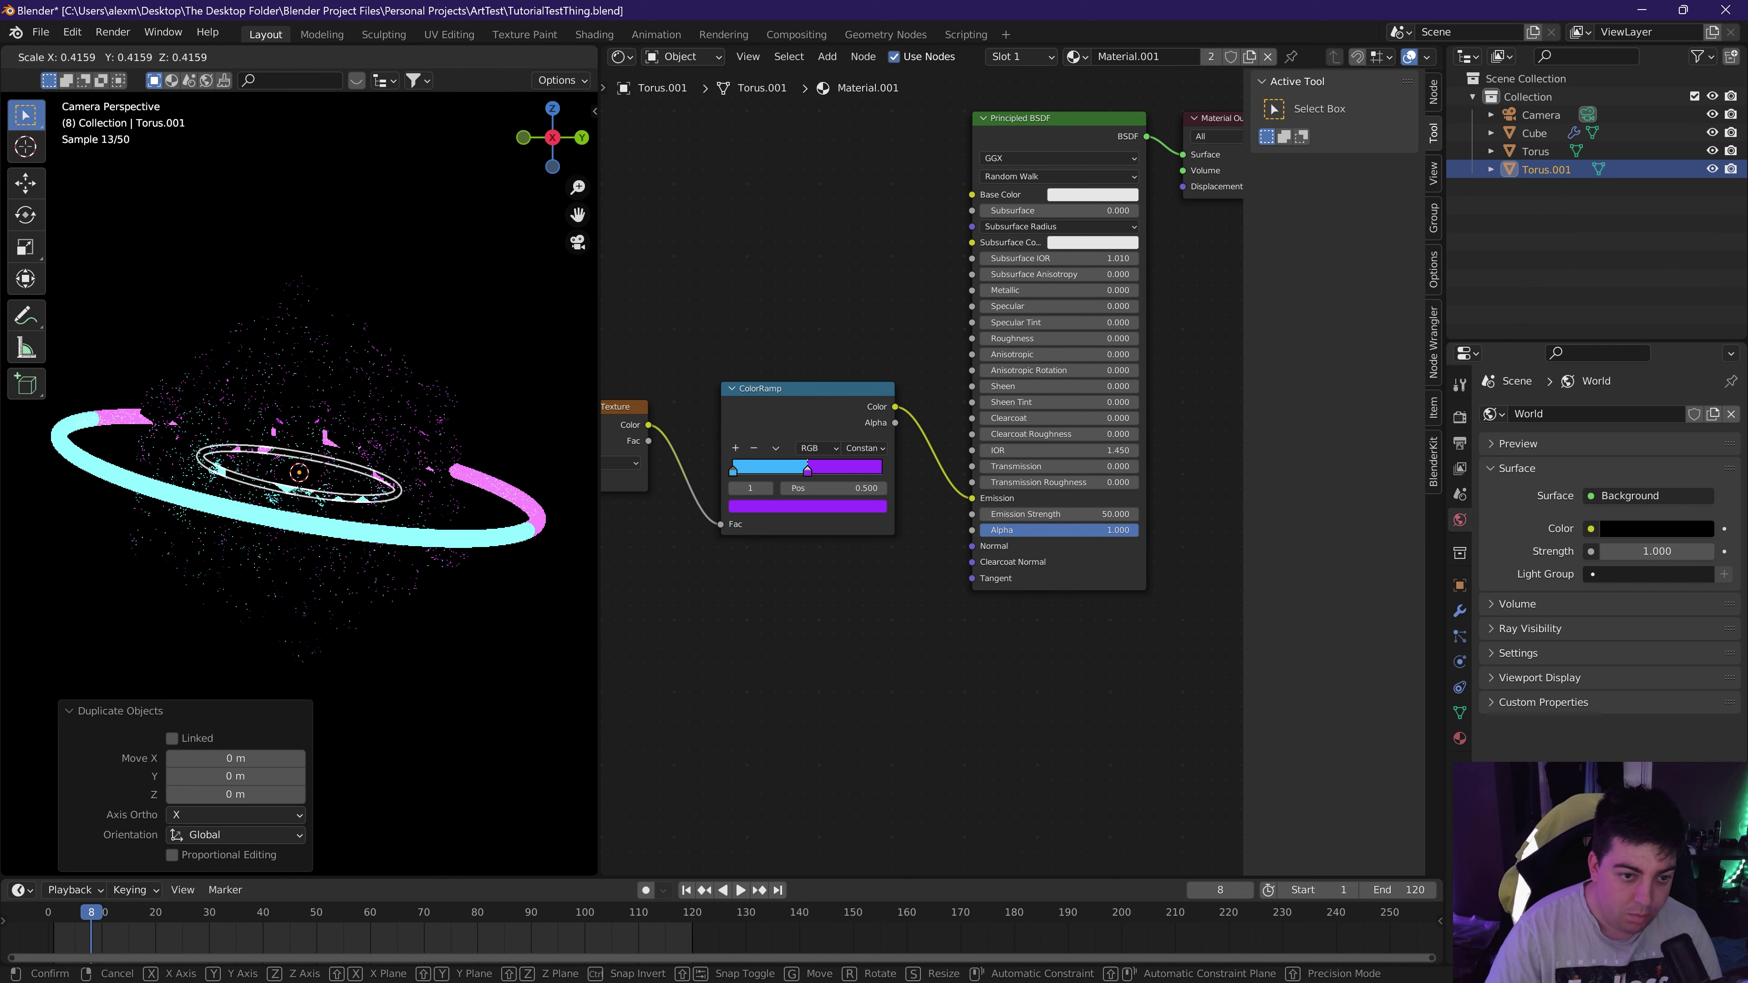
{"action": "left_click", "coordinate": [381, 334]}
{"action": "middle_click_drag", "start_coordinate": [382, 335], "coordinate": [363, 520]}
{"action": "key", "text": "s"}
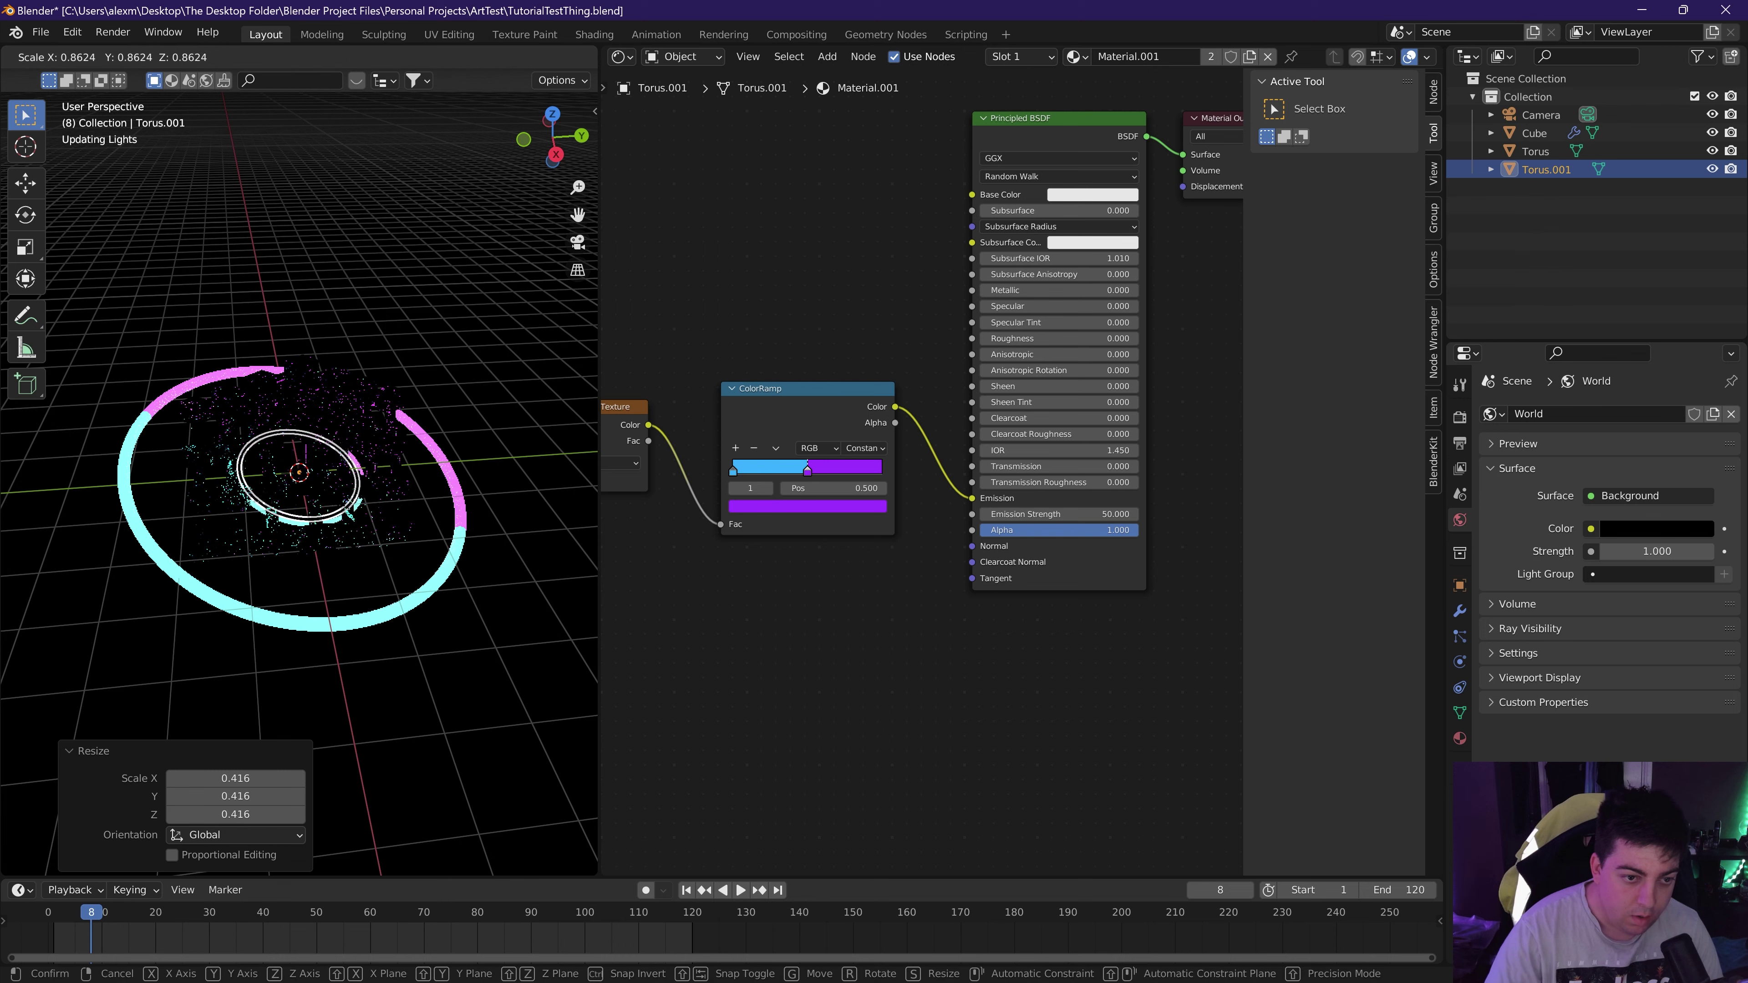
{"action": "left_click", "coordinate": [324, 553]}
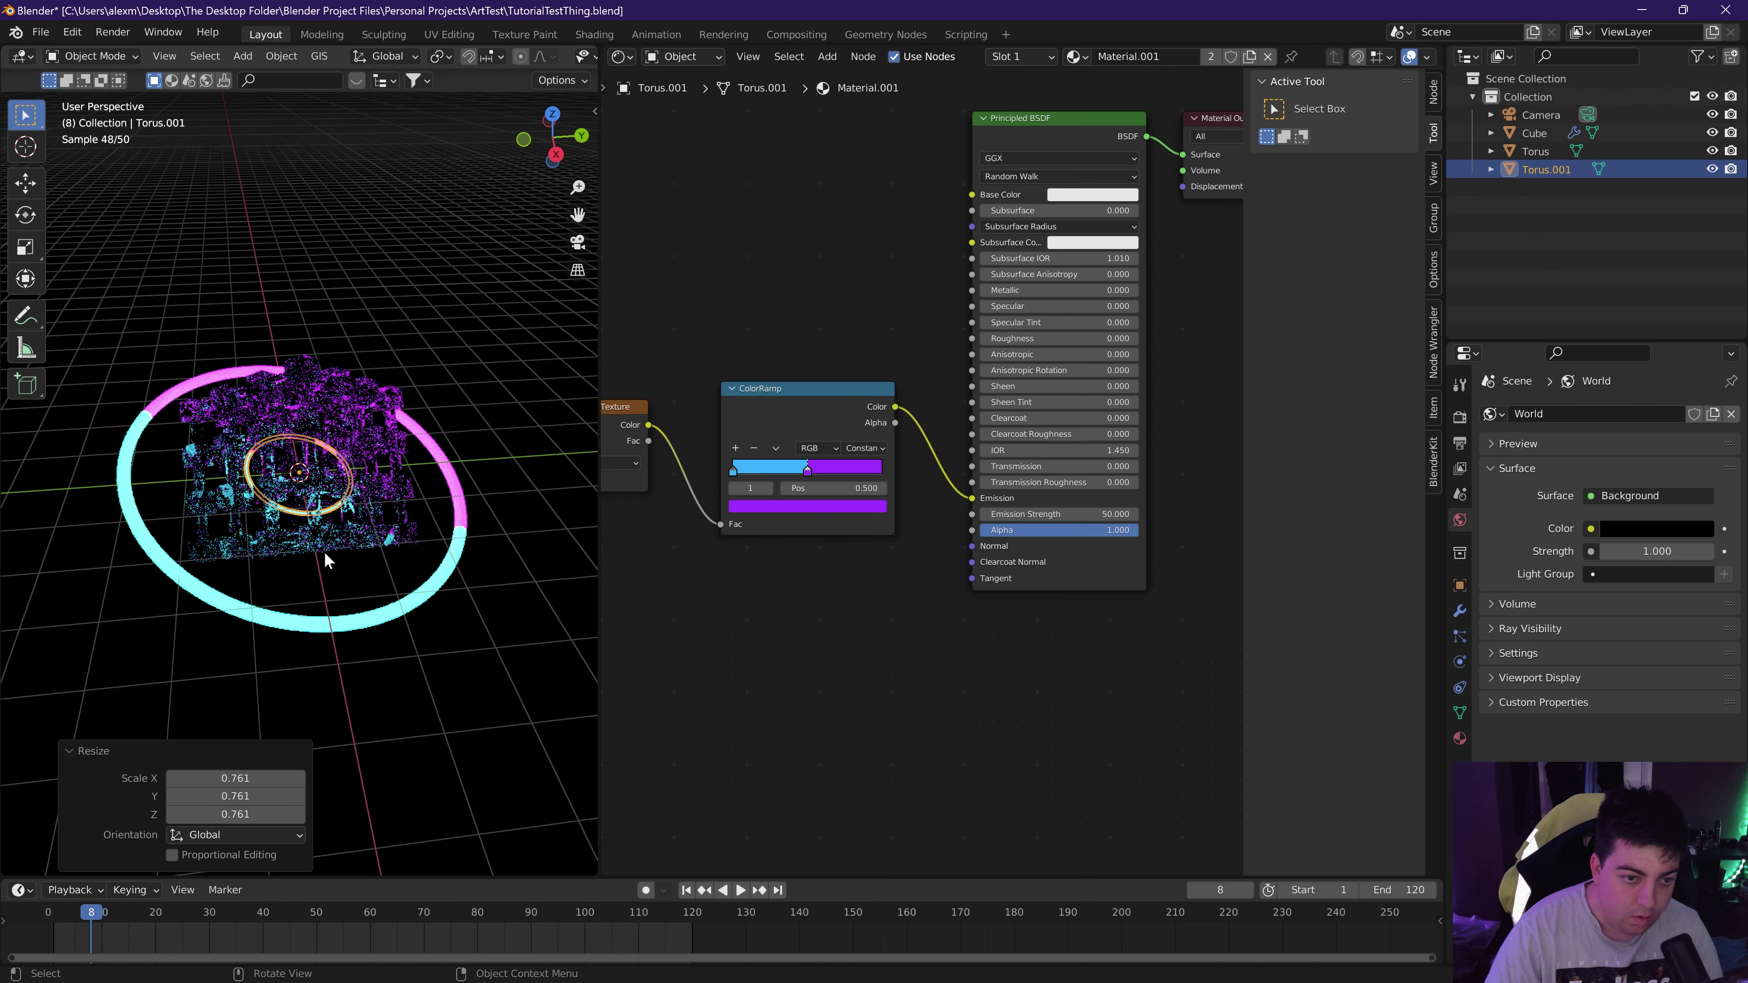
{"action": "left_click", "coordinate": [568, 242]}
{"action": "key", "text": "r"}
{"action": "key", "text": "r"}
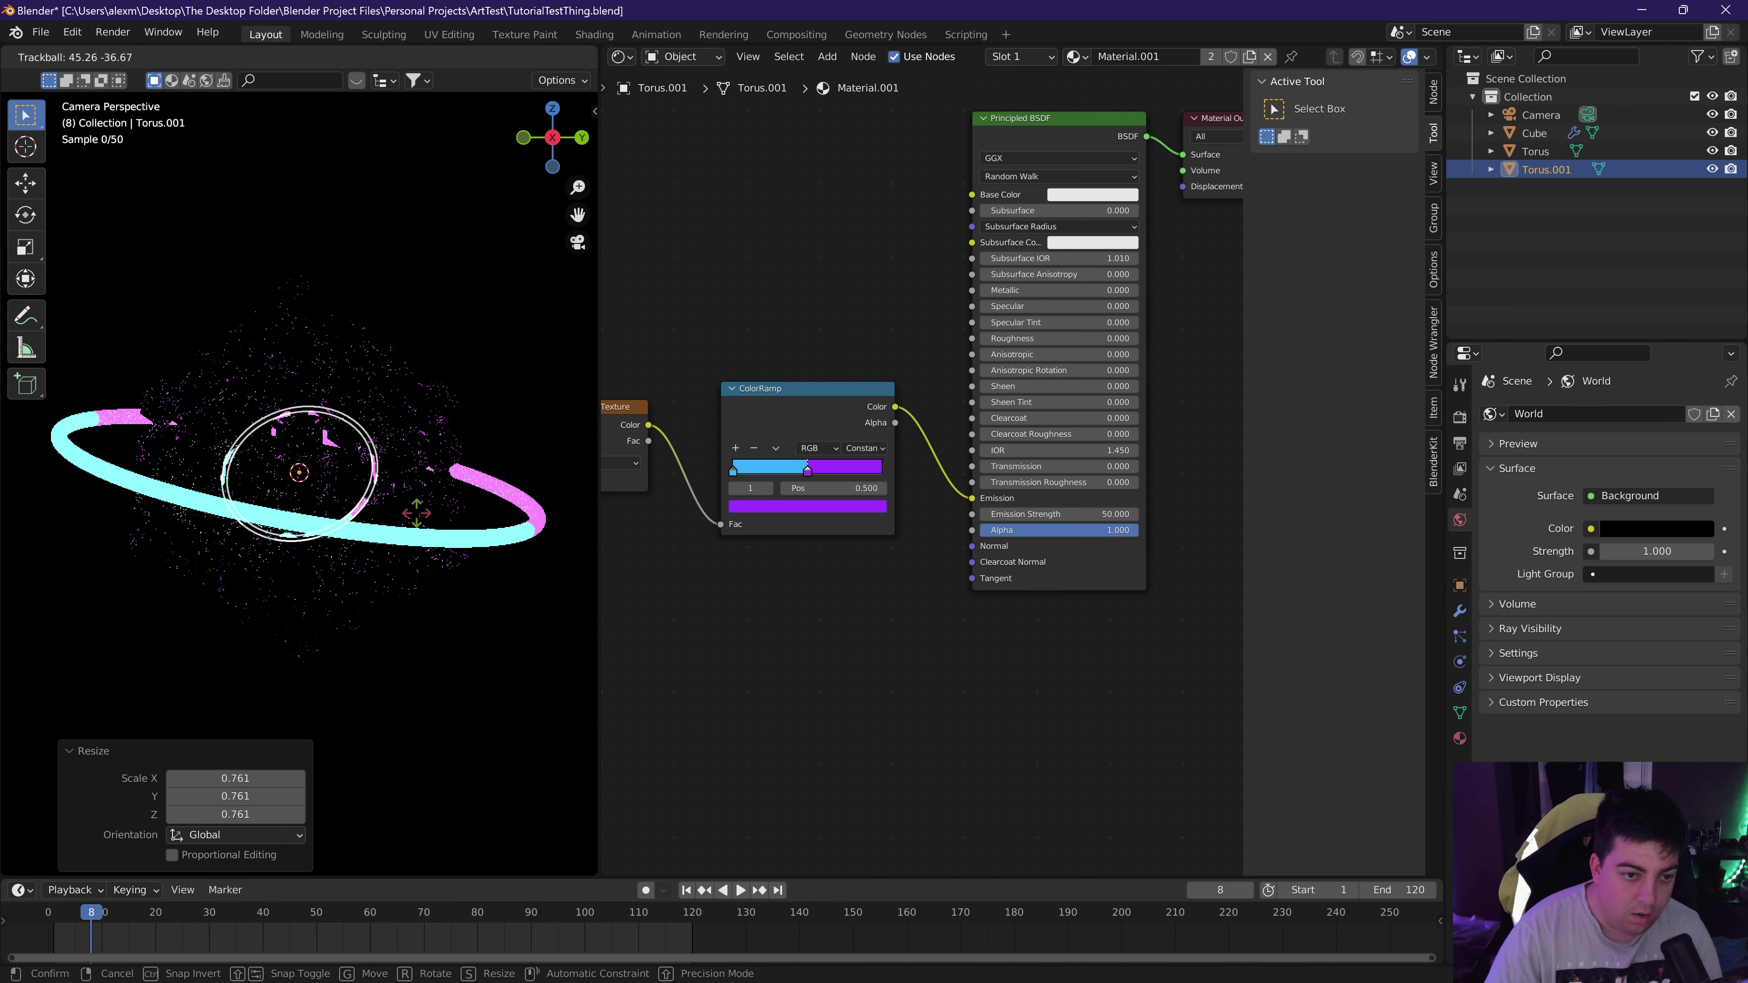
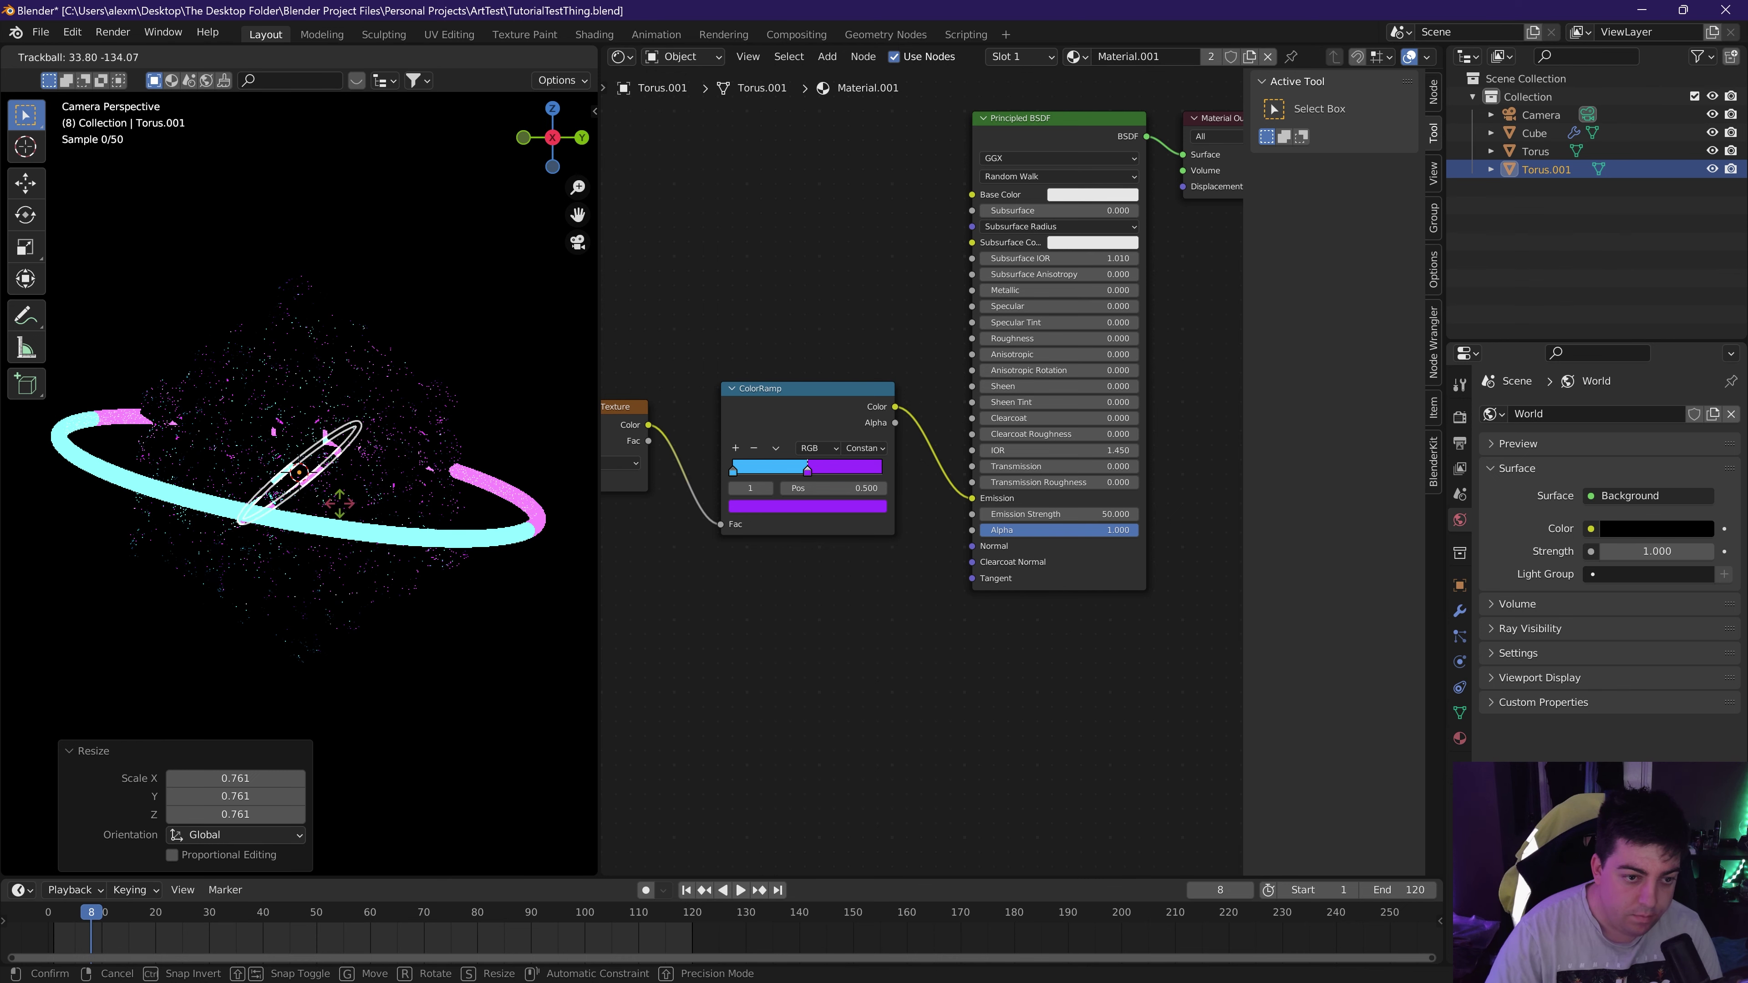
Assign the InnerTorus material to the small inner torus (Torus.001).
{"action": "left_click", "coordinate": [479, 305]}
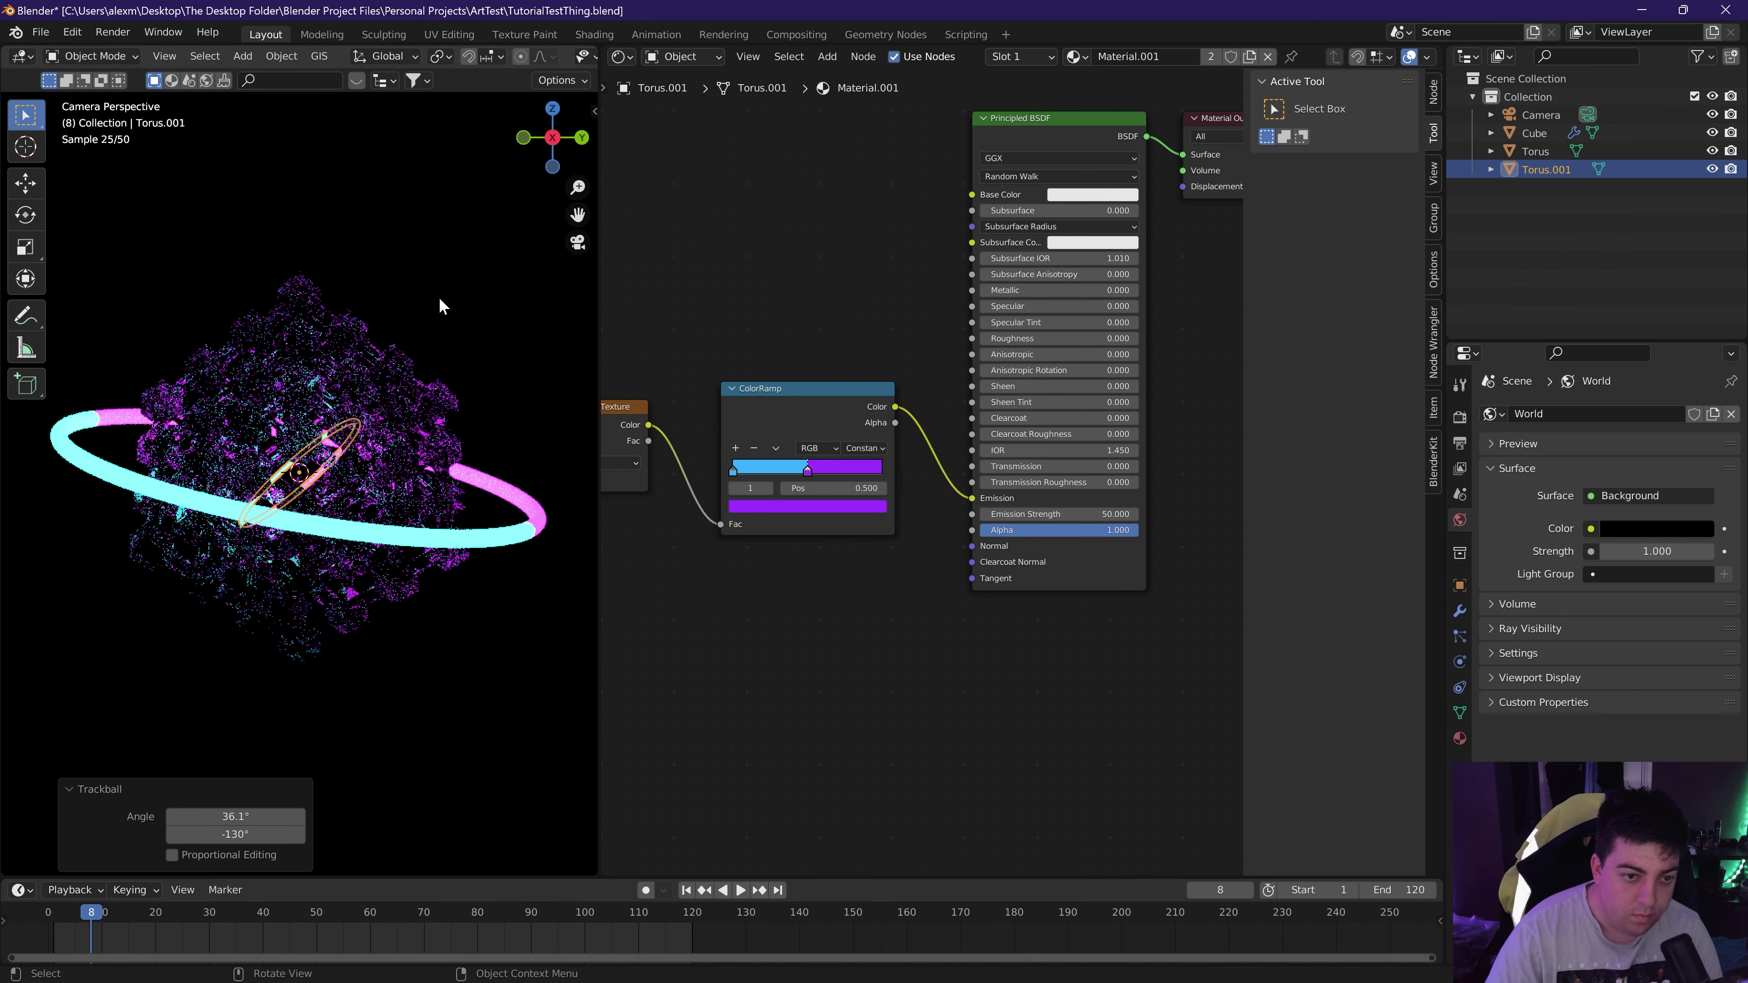
{"action": "left_click", "coordinate": [479, 305]}
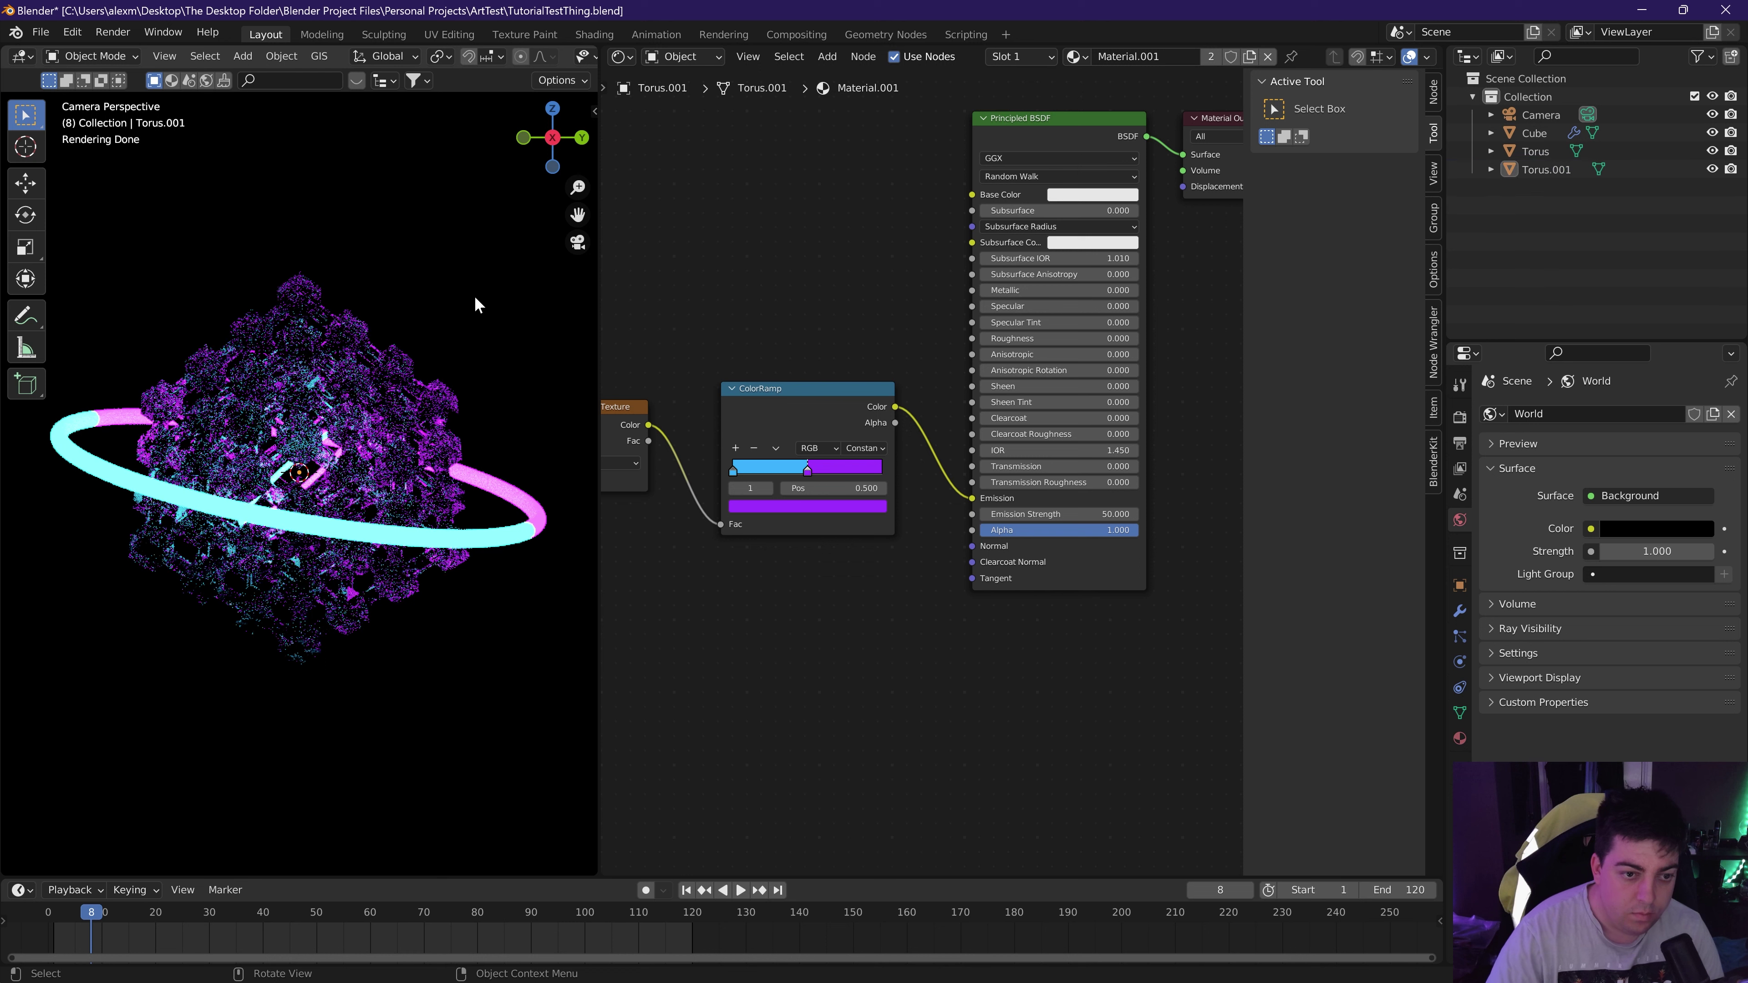
{"action": "left_click", "coordinate": [285, 476]}
{"action": "left_click", "coordinate": [1076, 57]}
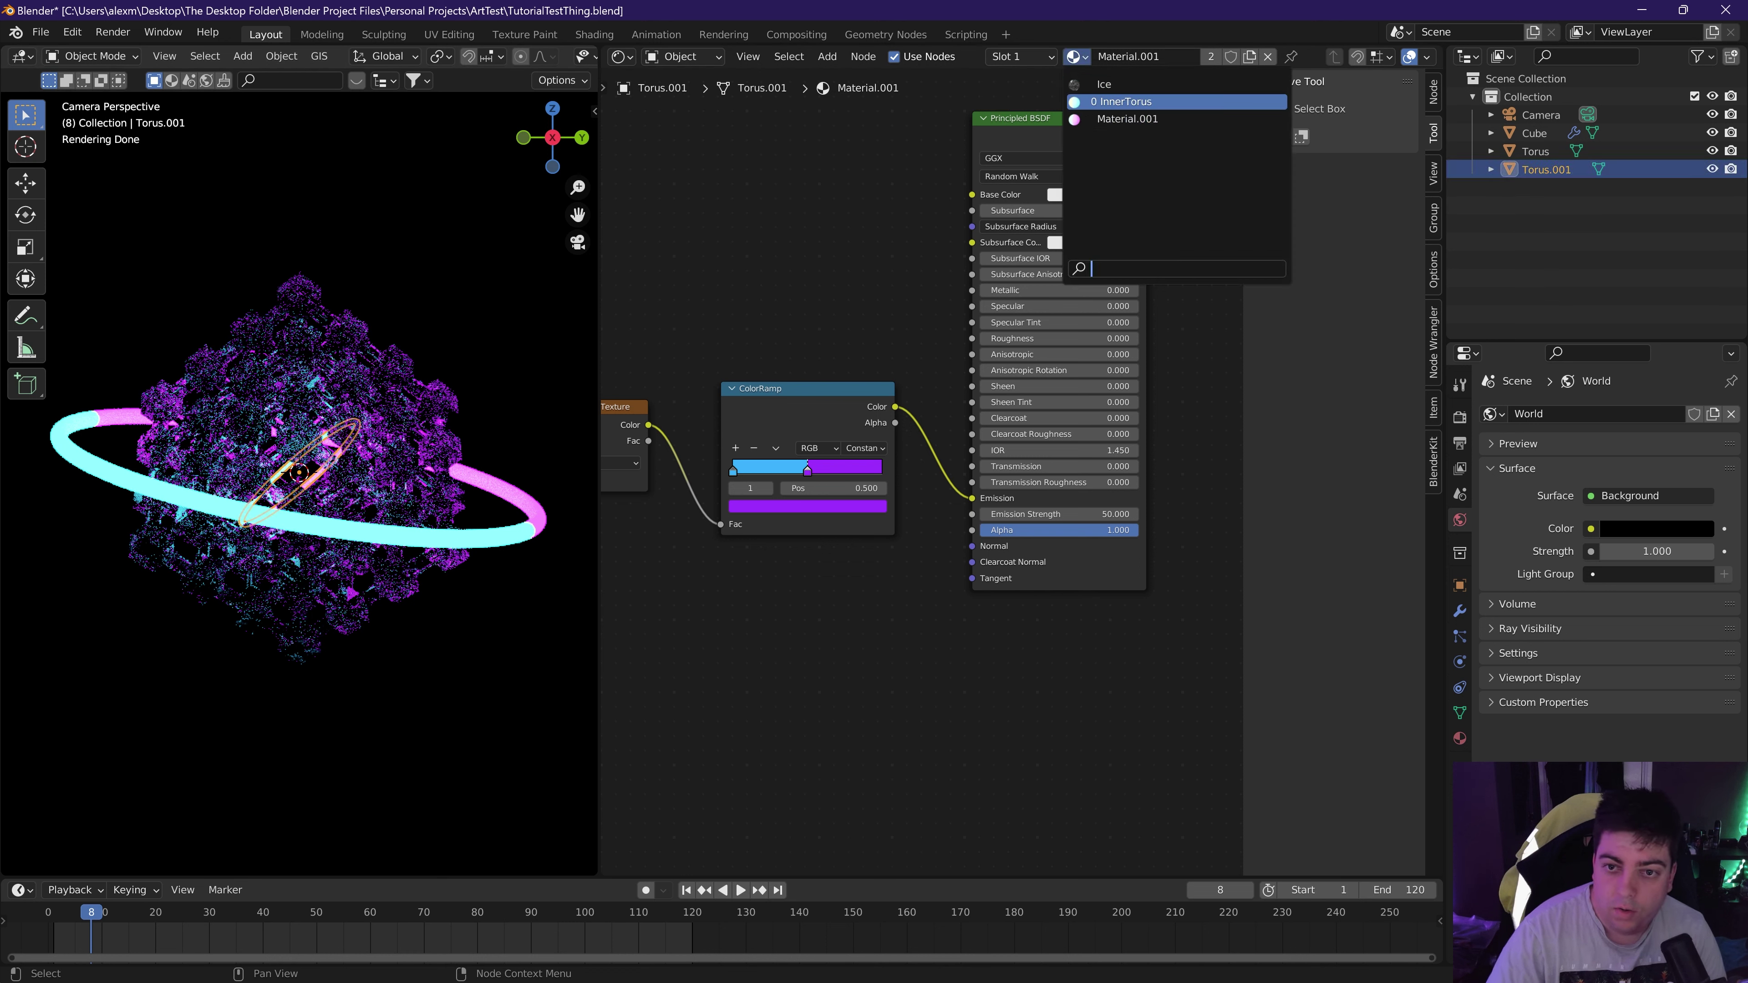
{"action": "left_click", "coordinate": [1122, 101]}
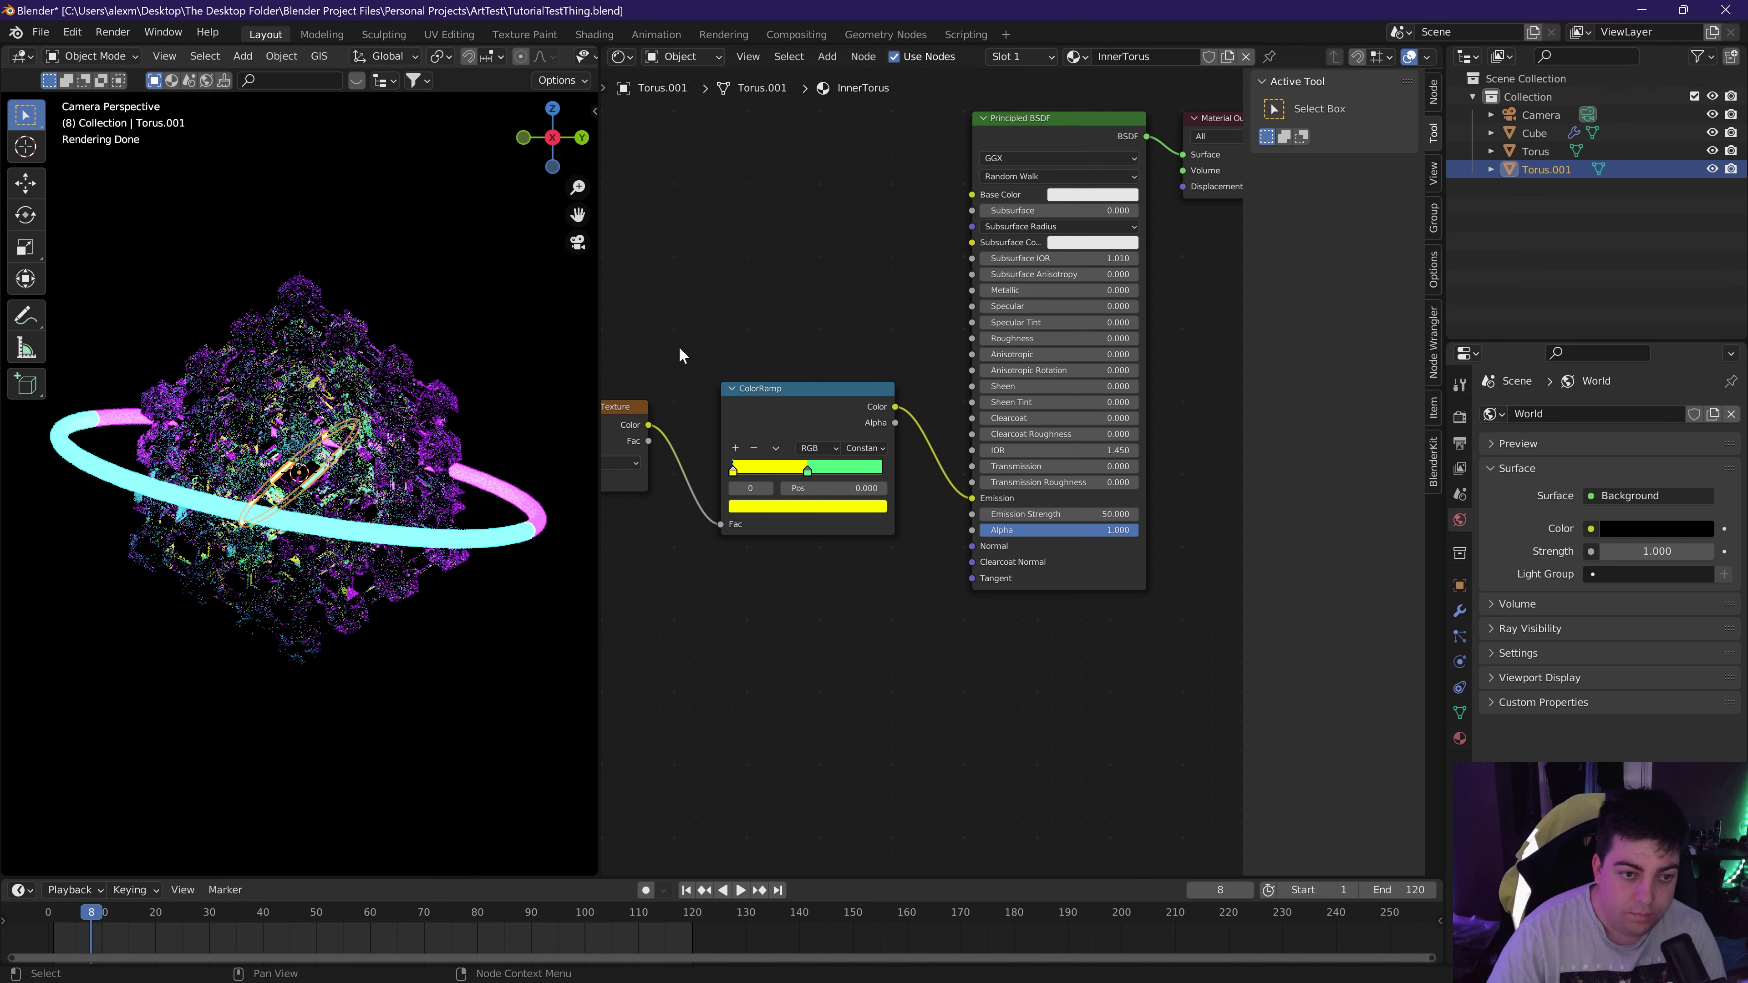
Join the Shader Editor into the 3D viewport so the rendered view fills the area.
{"action": "scroll", "coordinate": [496, 441], "scroll_direction": "down", "scroll_amount": 1}
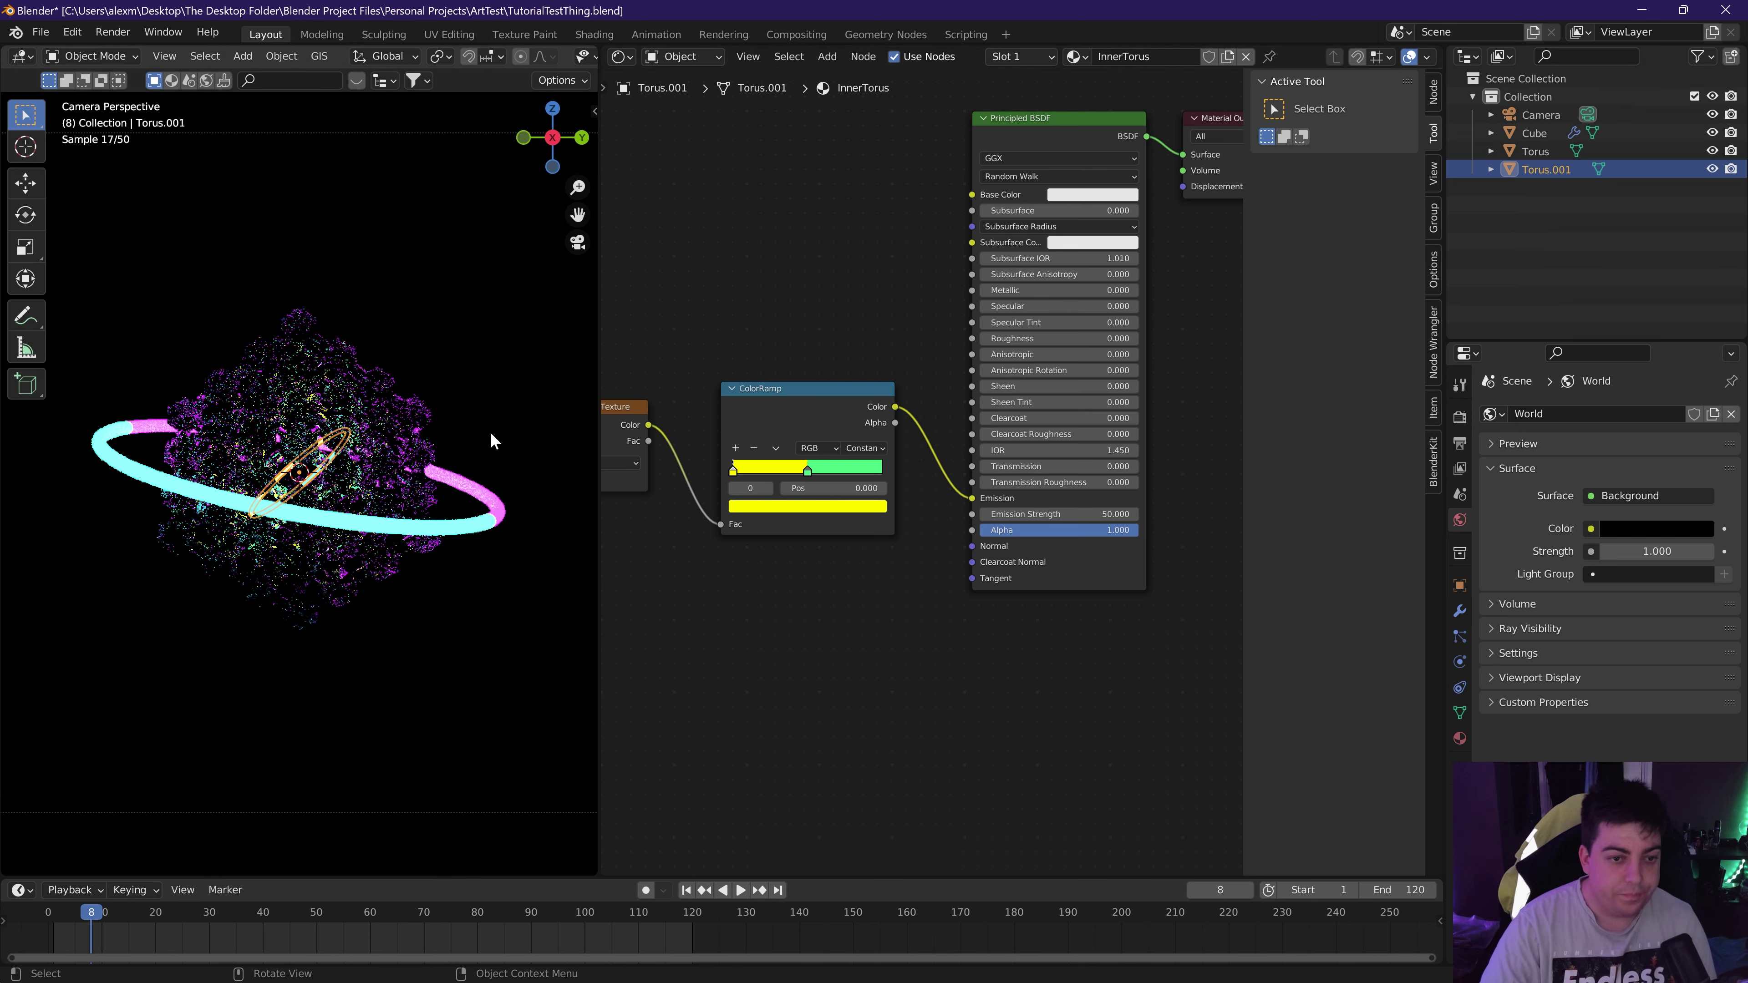
{"action": "right_click", "coordinate": [601, 78]}
{"action": "left_click", "coordinate": [564, 117]}
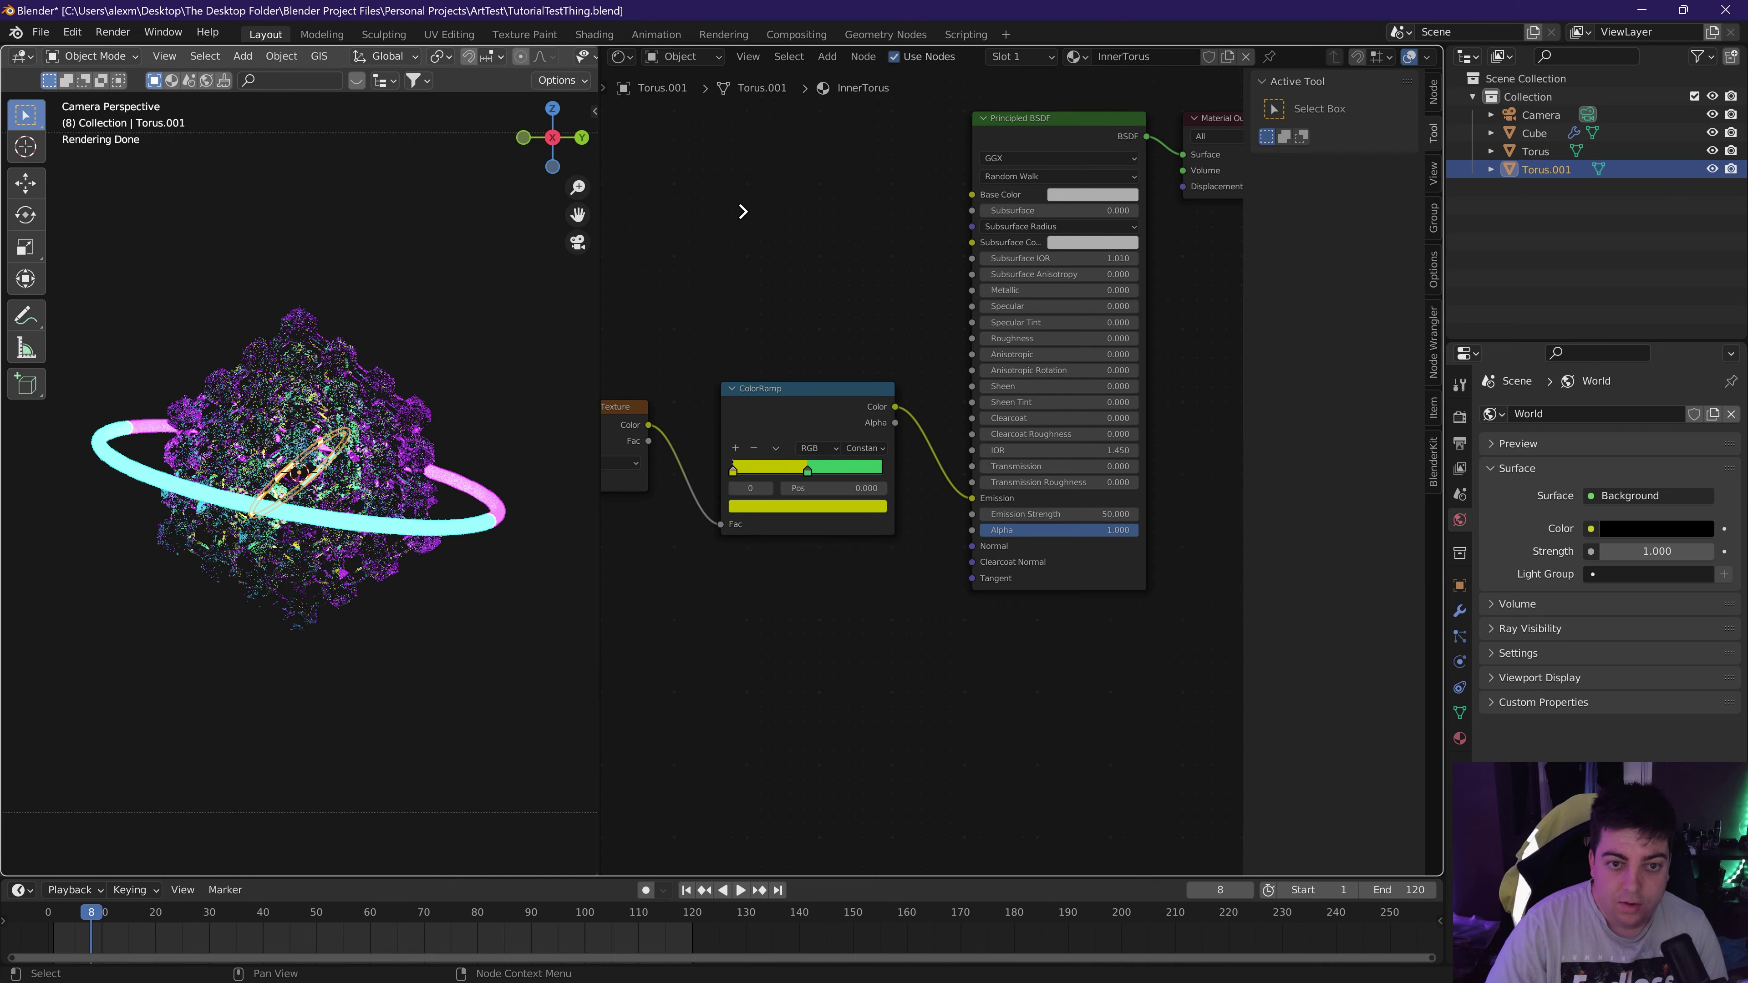
{"action": "left_click", "coordinate": [749, 285]}
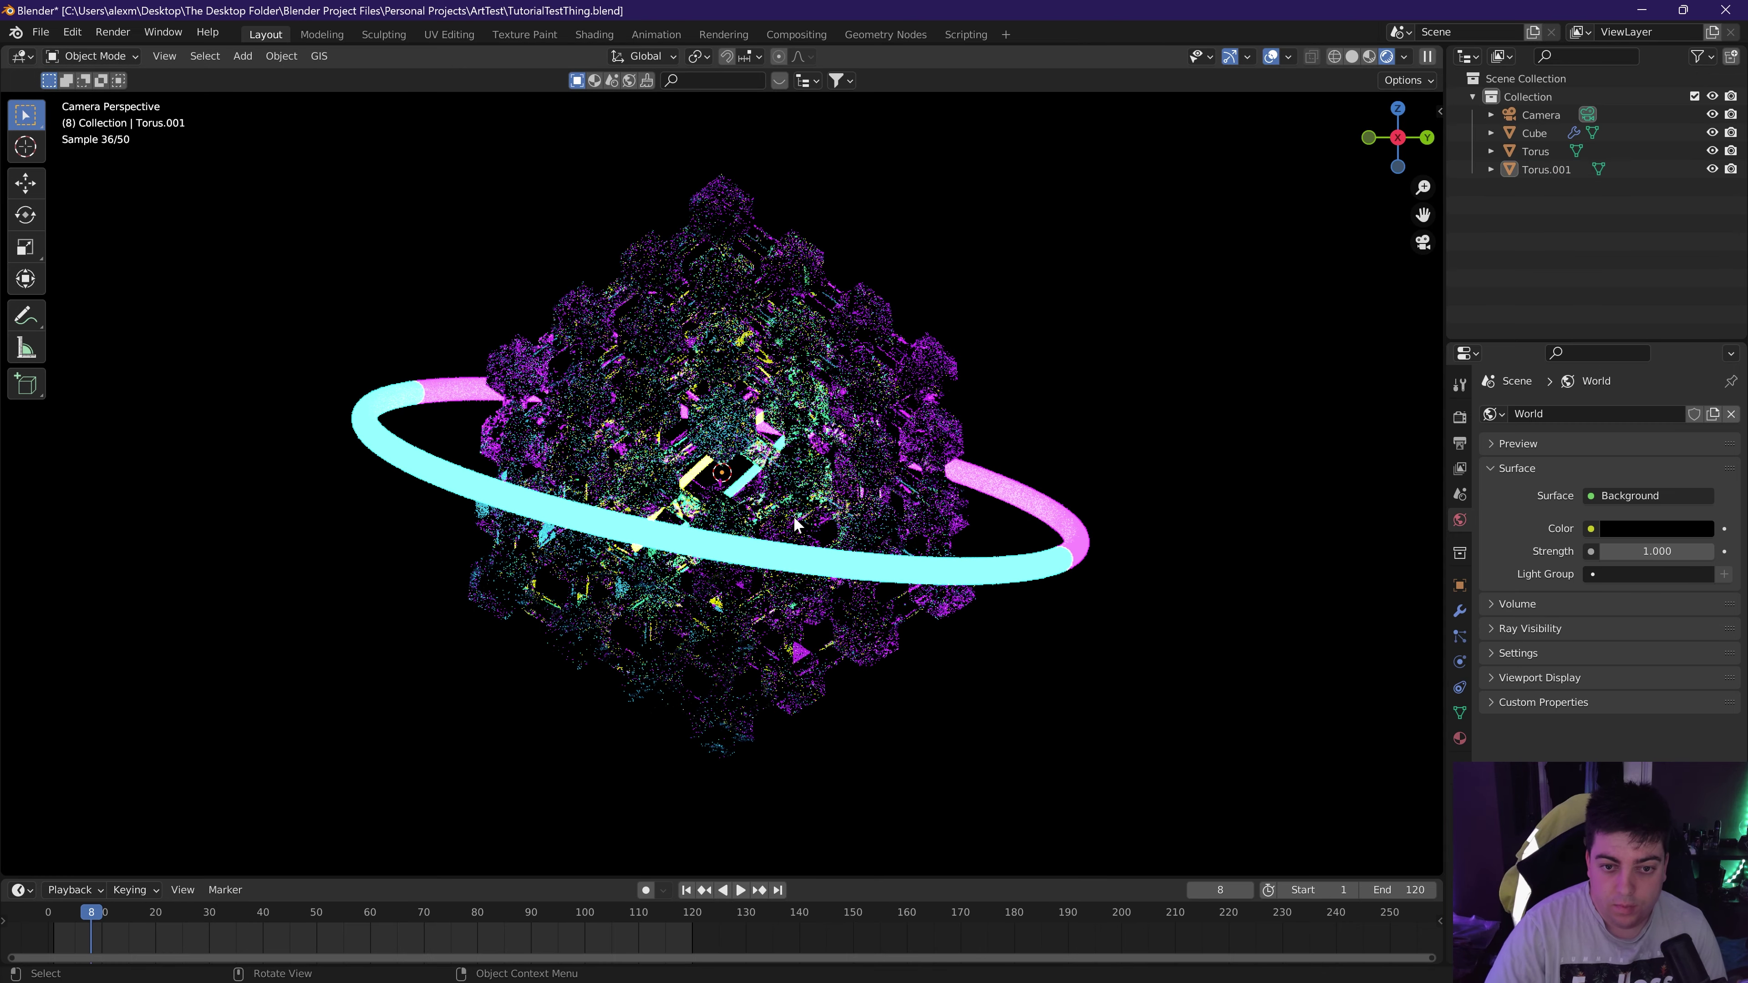
Add a plane mesh and scale it up into a large floor.
{"action": "mouse_move", "coordinate": [1048, 684]}
{"action": "middle_mouse_down"}
{"action": "mouse_move", "coordinate": [957, 710]}
{"action": "mouse_move", "coordinate": [1068, 702]}
{"action": "middle_mouse_up"}
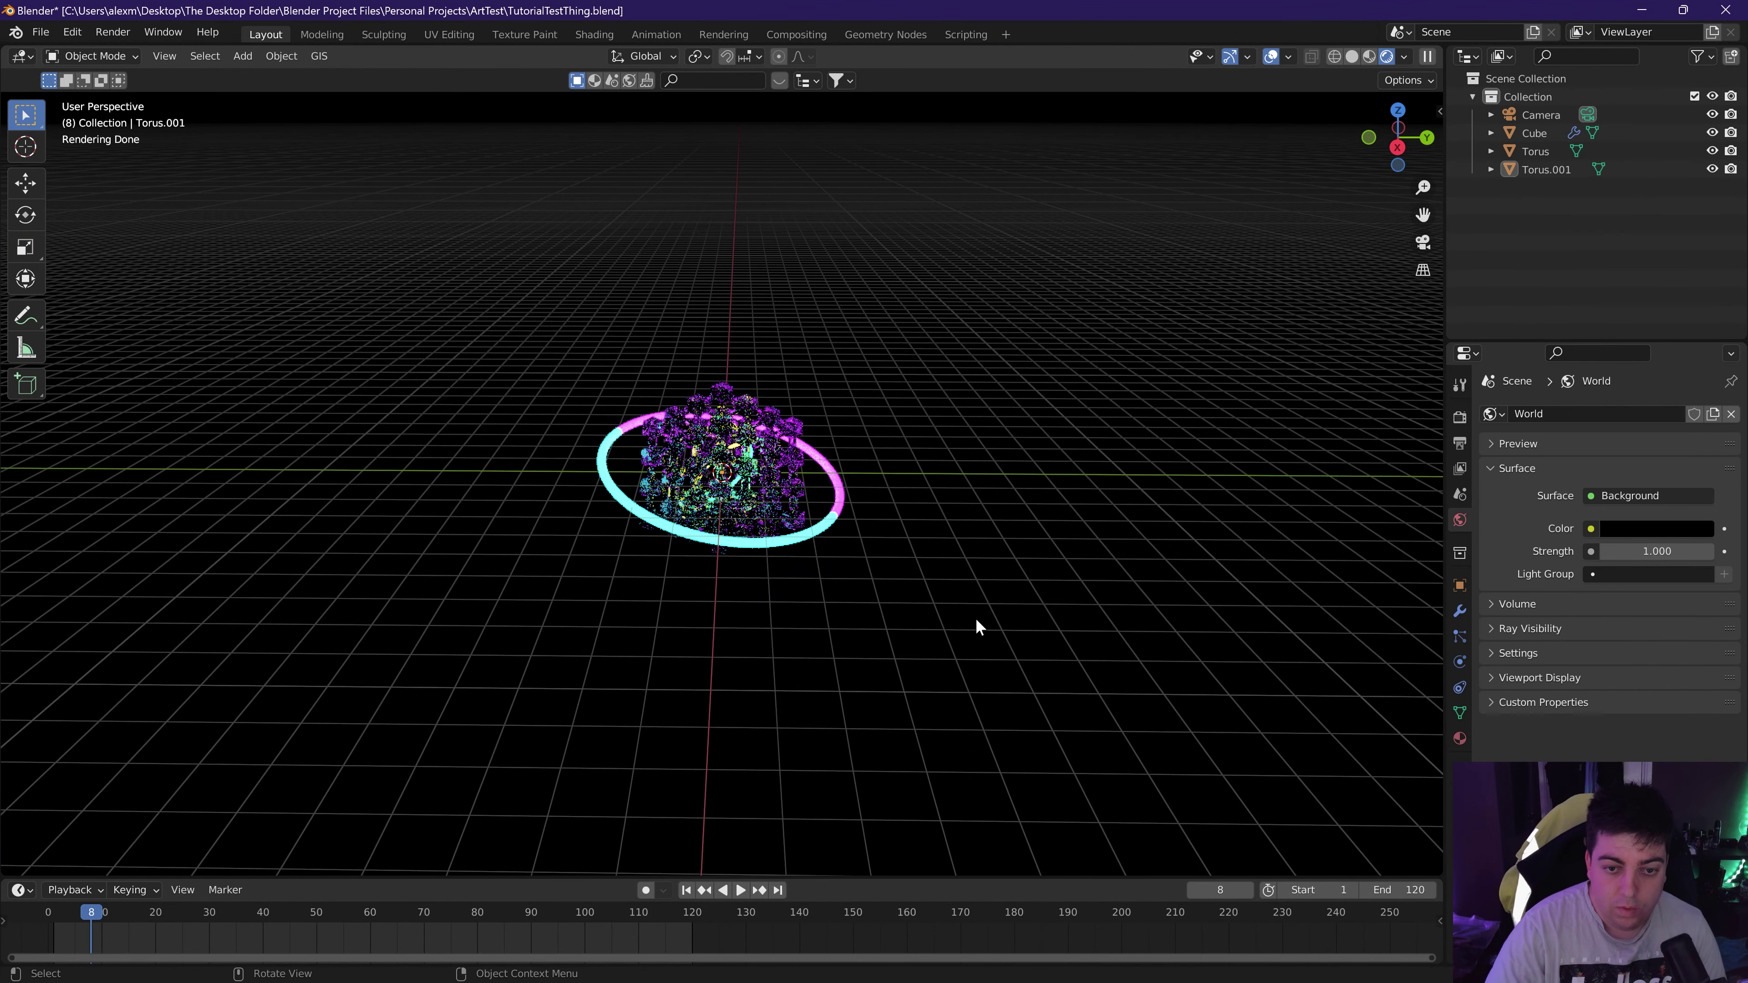
{"action": "key", "text": "shift+a"}
{"action": "mouse_move", "coordinate": [978, 618]}
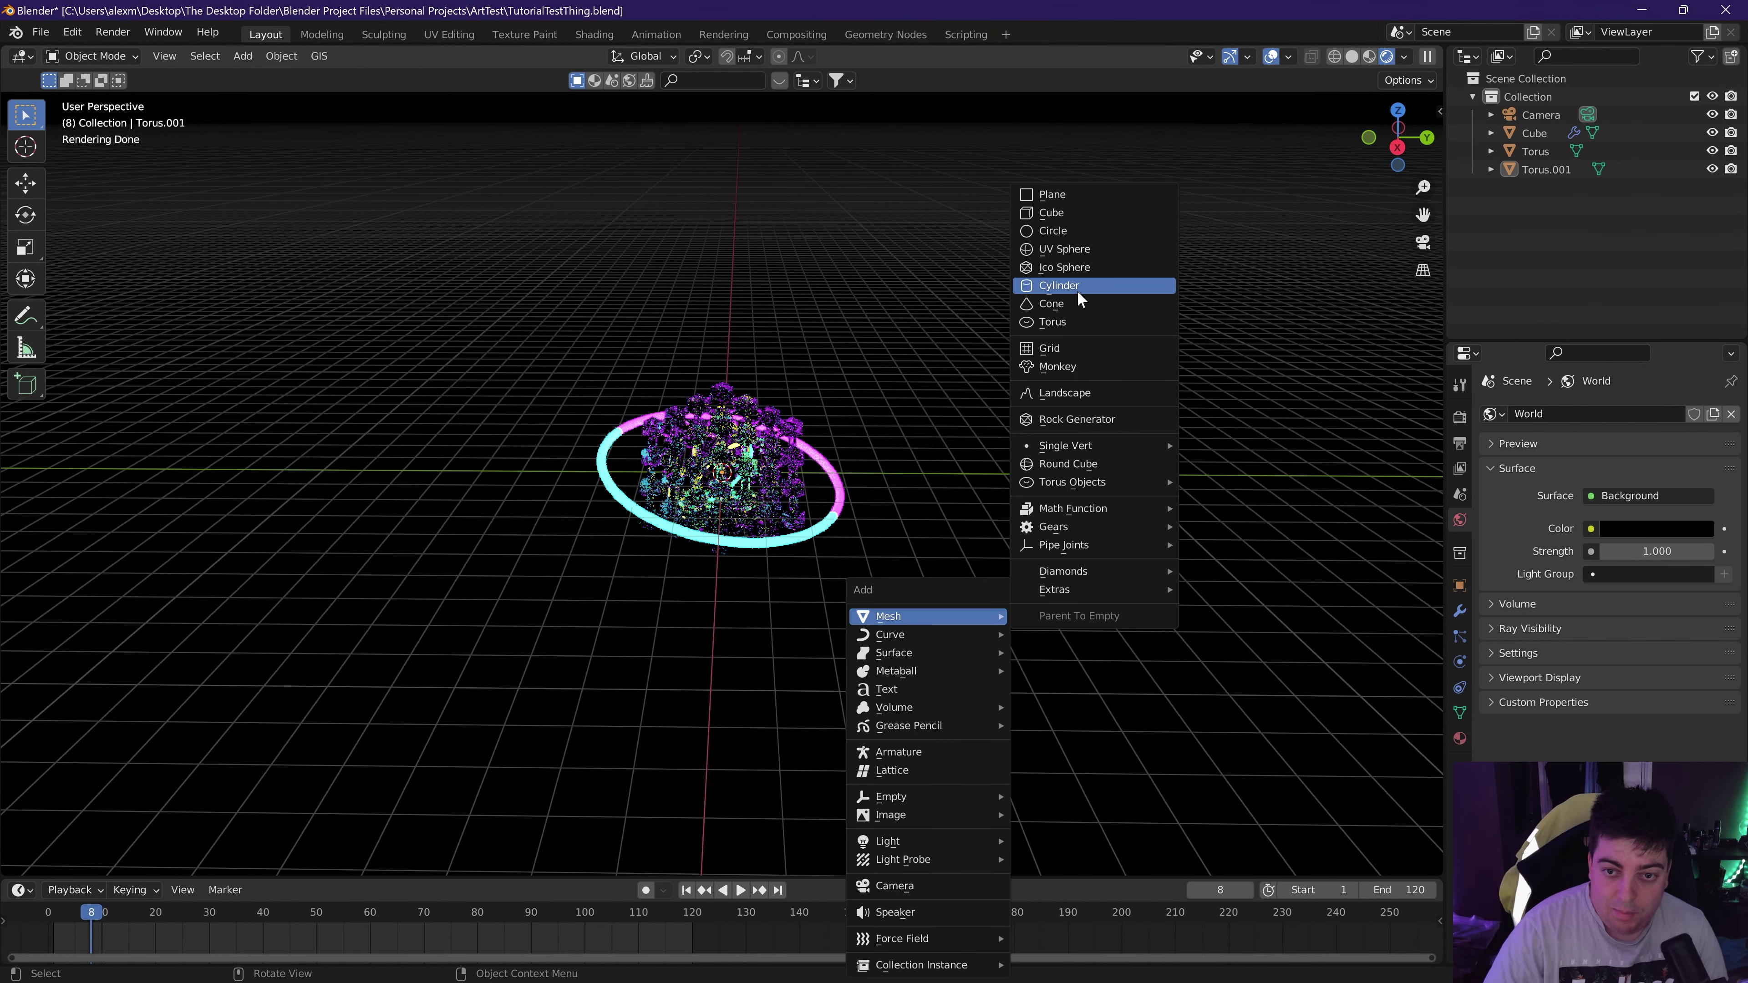
{"action": "left_click", "coordinate": [1053, 195]}
{"action": "key", "text": "s"}
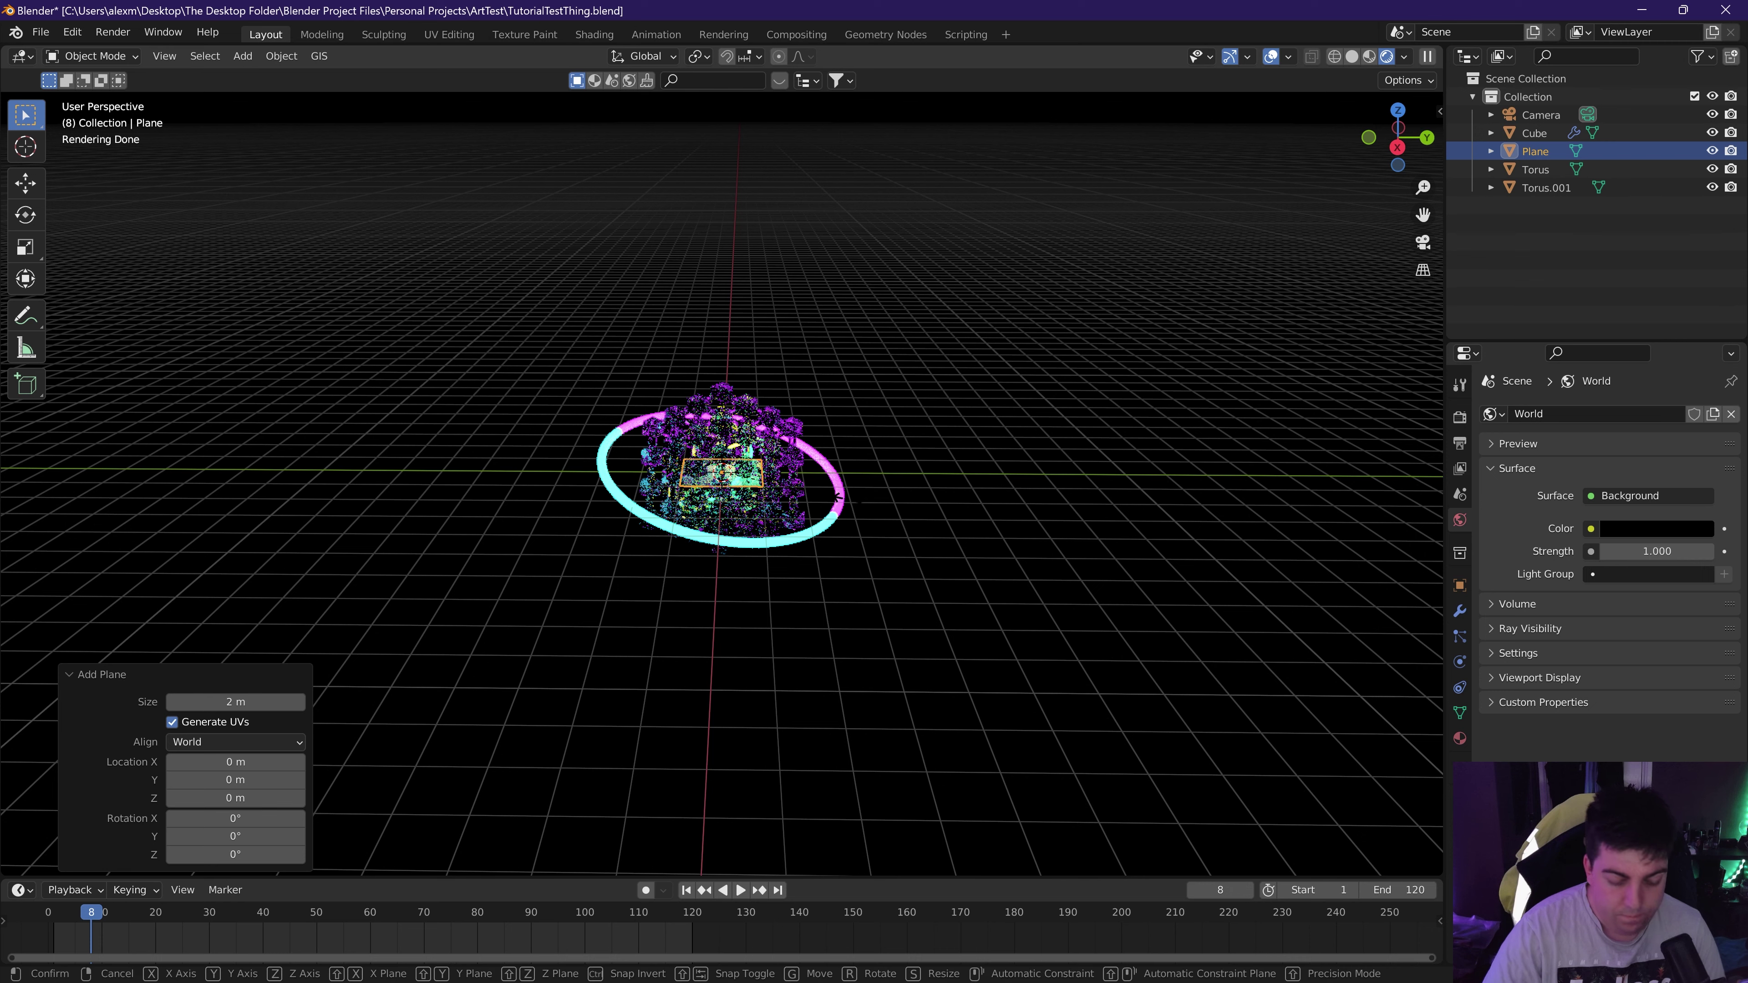
{"action": "left_click", "coordinate": [363, 833]}
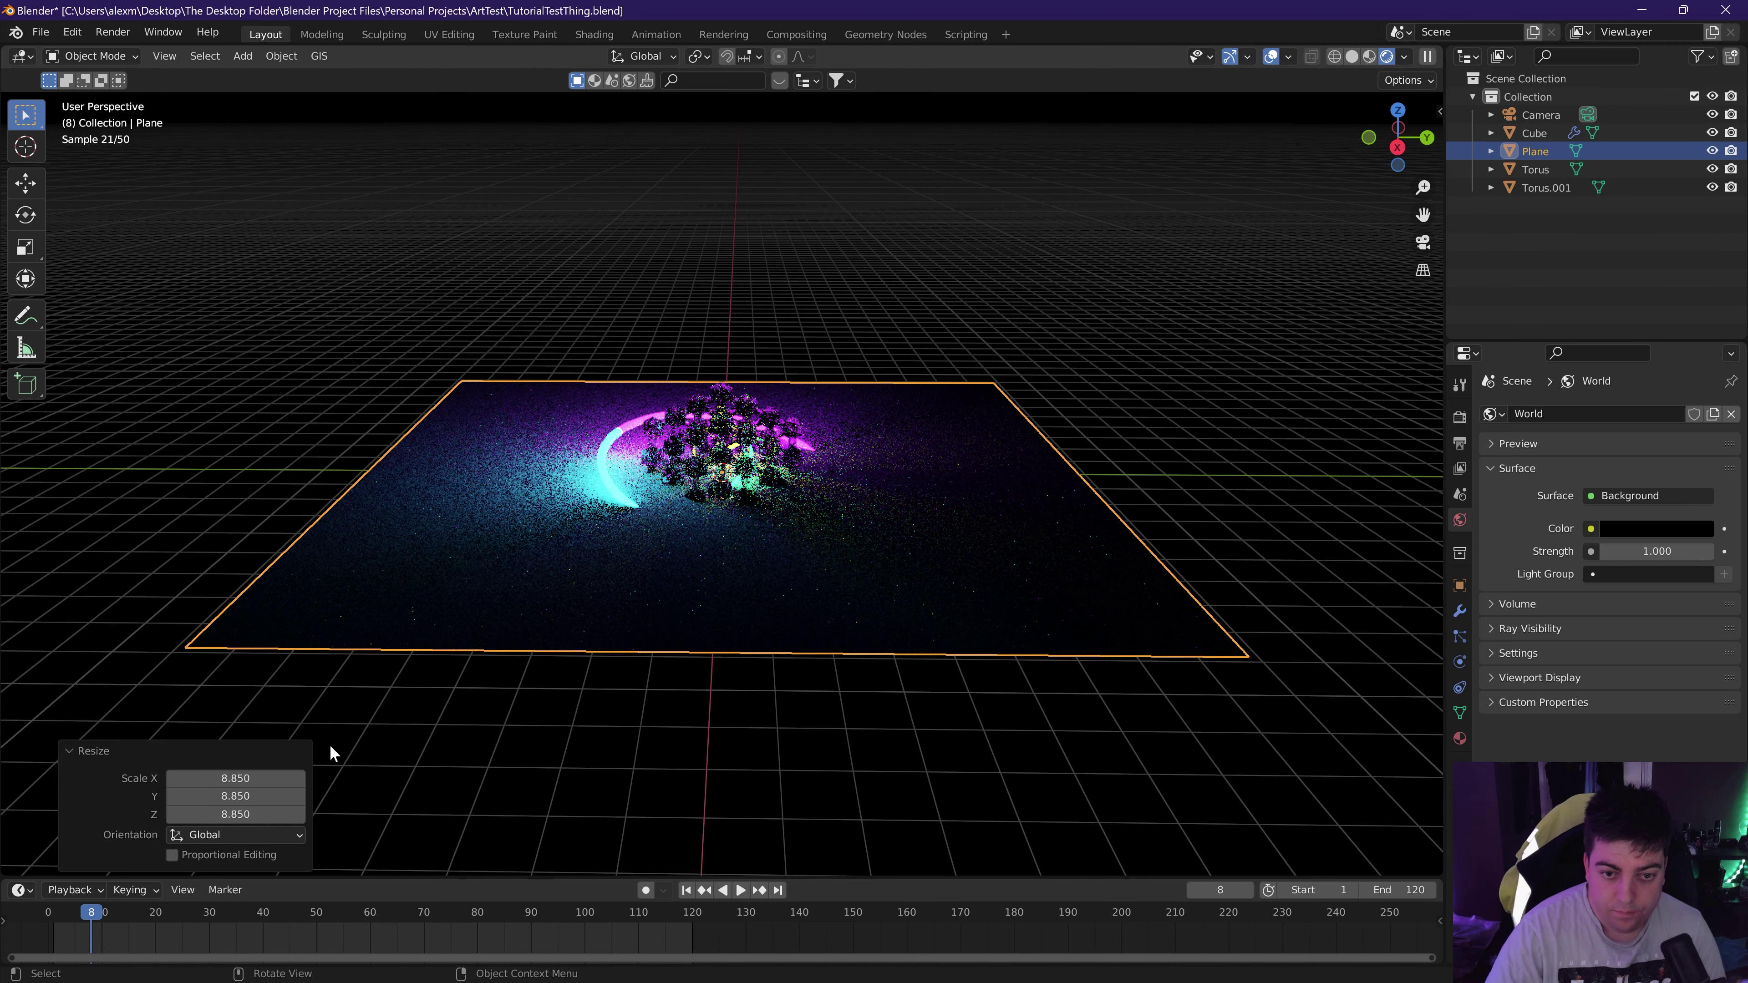
{"action": "left_click", "coordinate": [744, 295]}
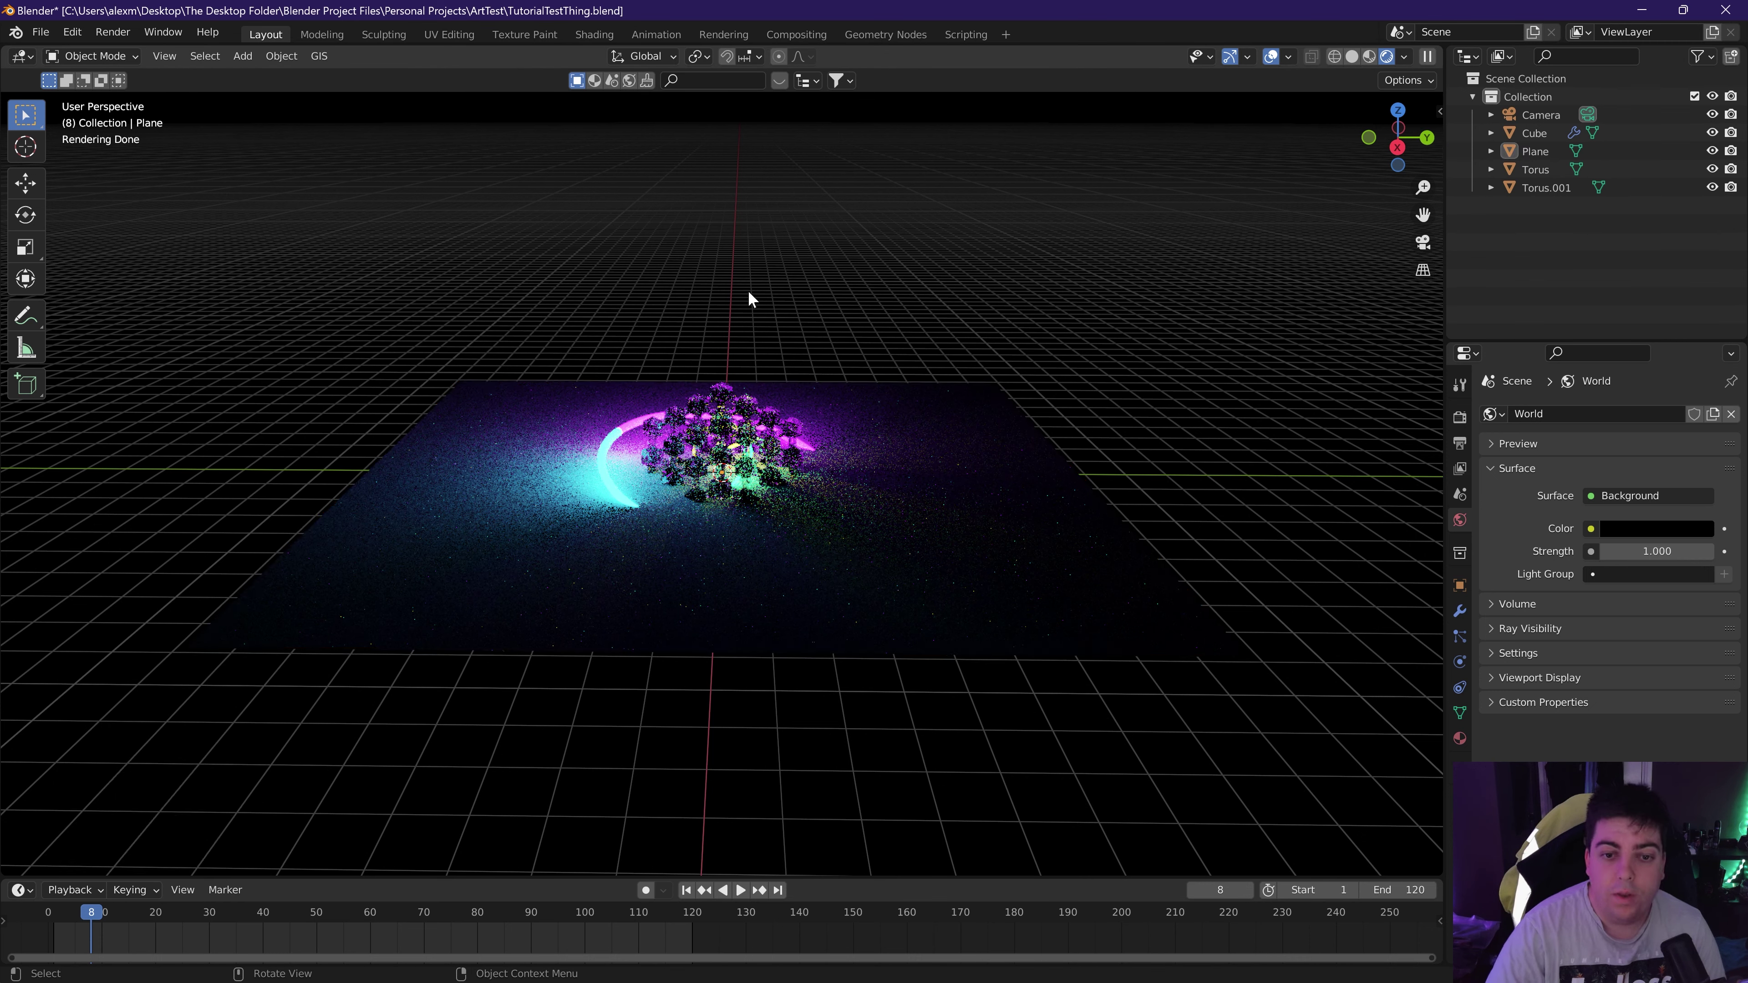
Lower the plane along Z beneath the fractal cube.
{"action": "left_click", "coordinate": [993, 644]}
{"action": "key", "text": "g"}
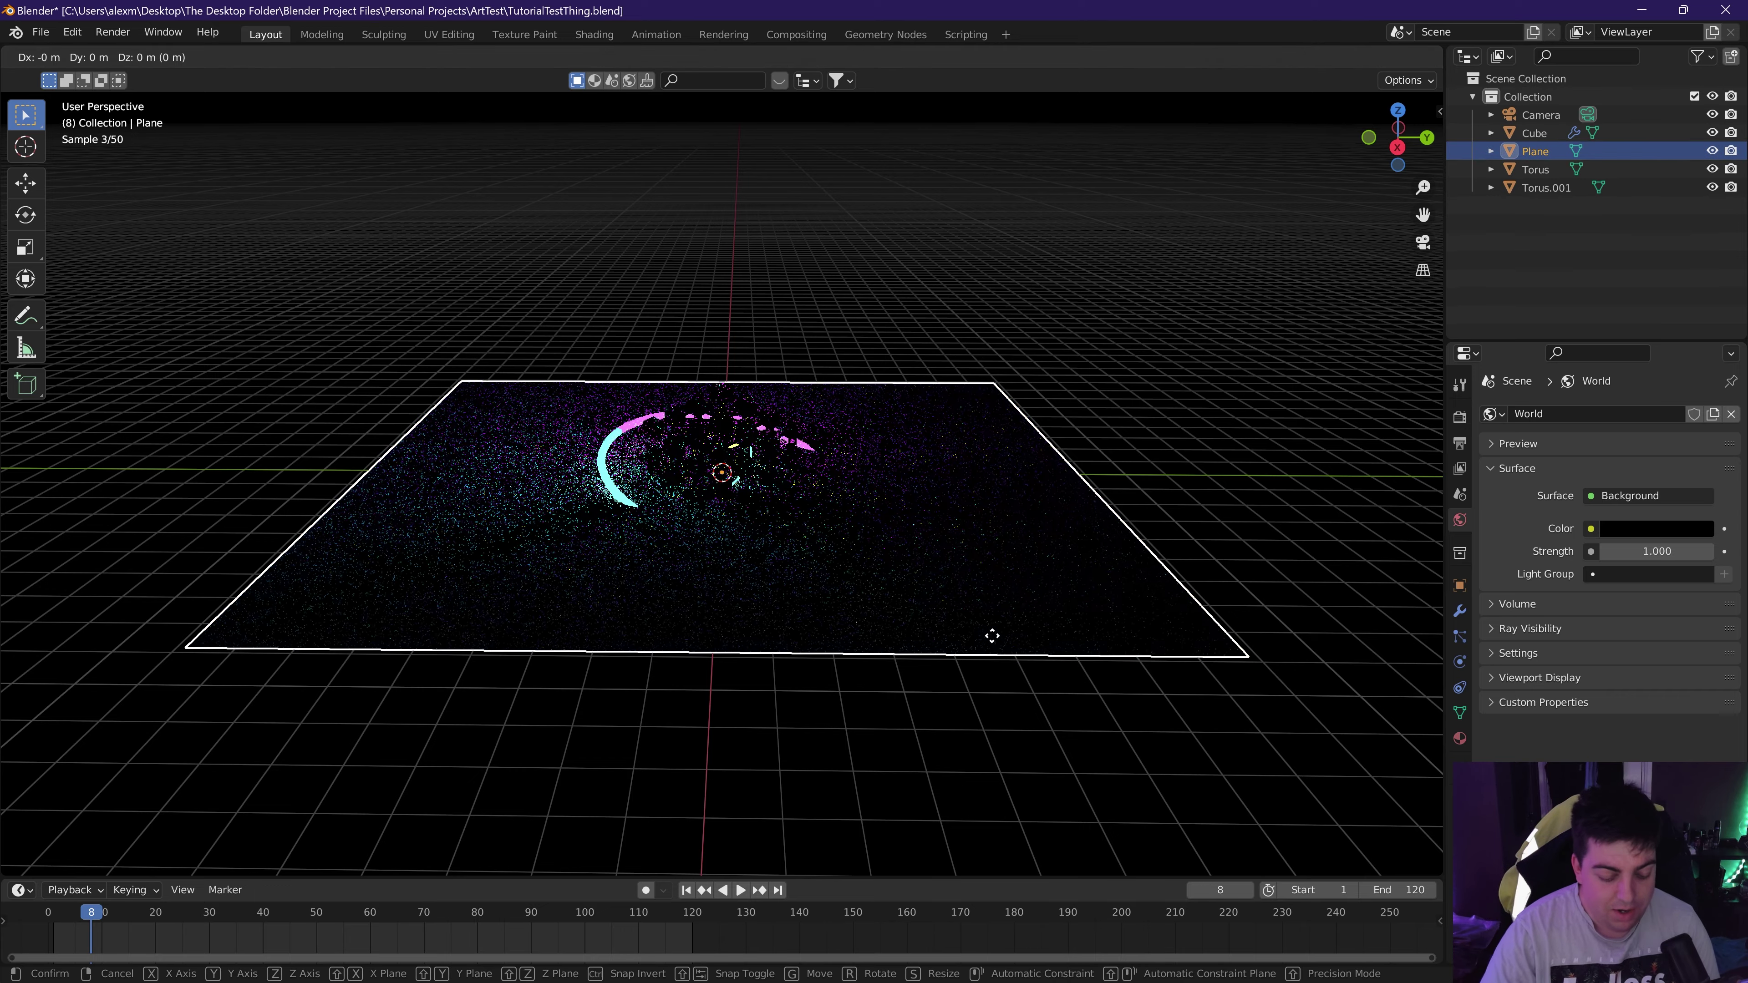
{"action": "key", "text": "z"}
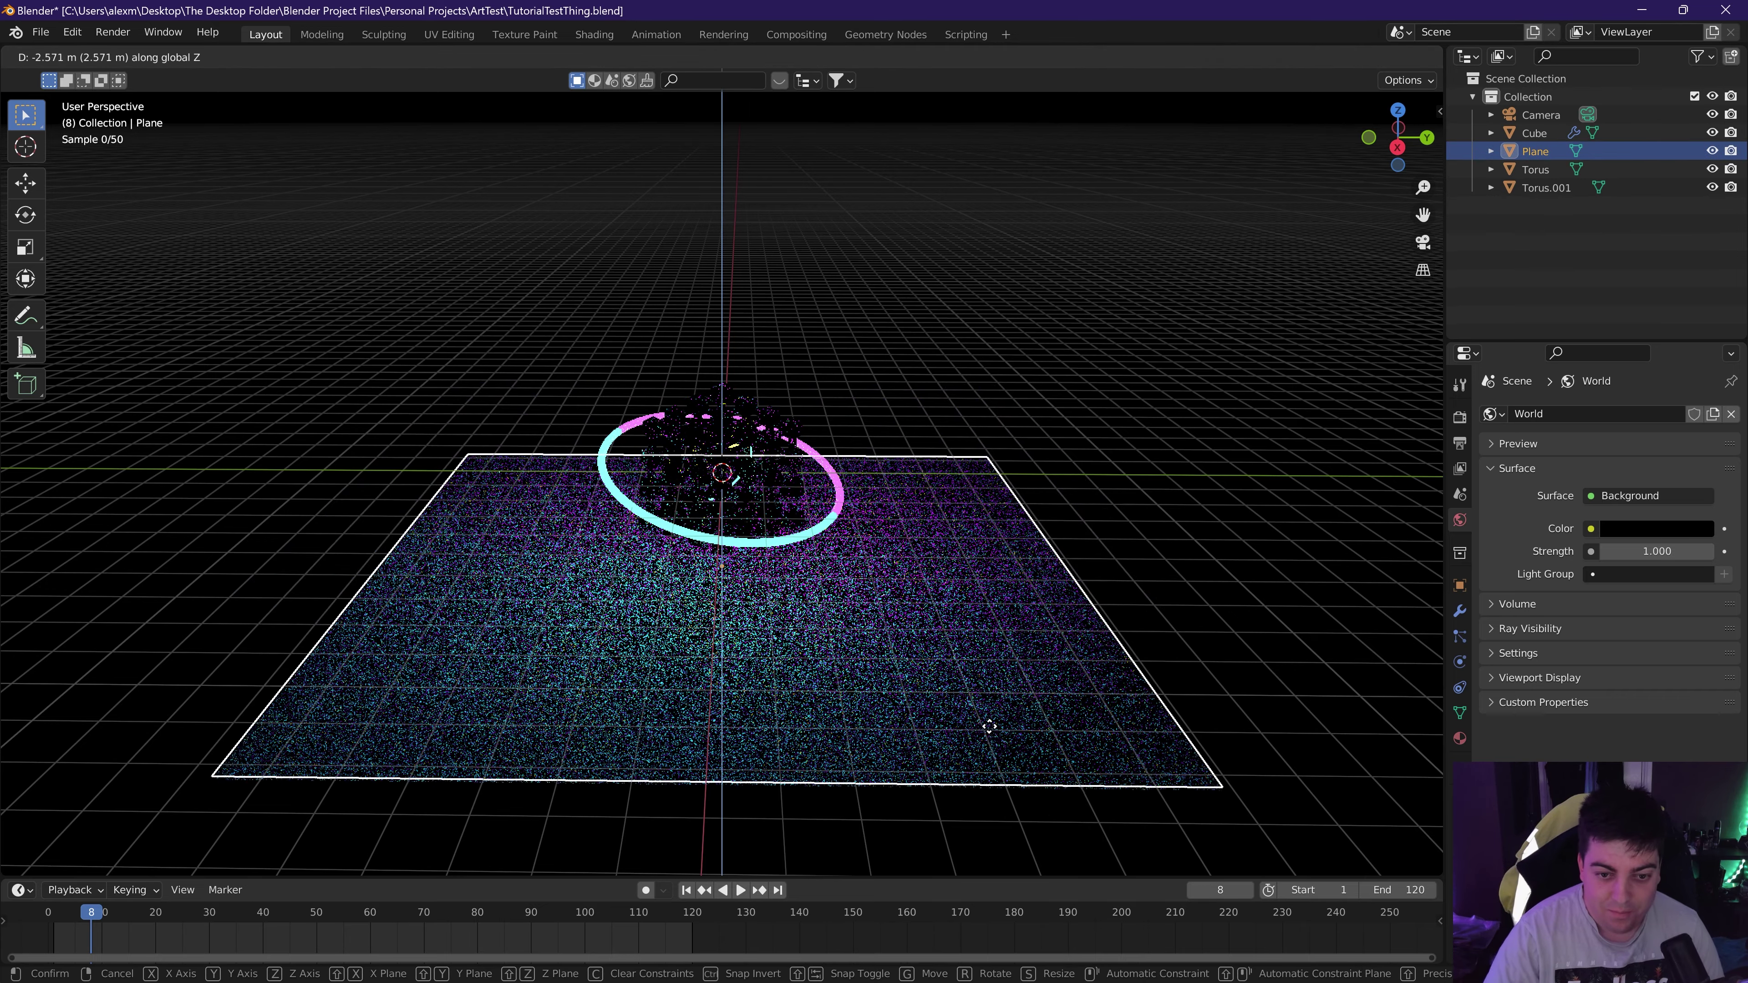
{"action": "left_click", "coordinate": [922, 382]}
{"action": "left_click", "coordinate": [880, 459]}
Rescale the floor plane to about 1.62 to suit the camera framing.
{"action": "left_click", "coordinate": [1028, 681]}
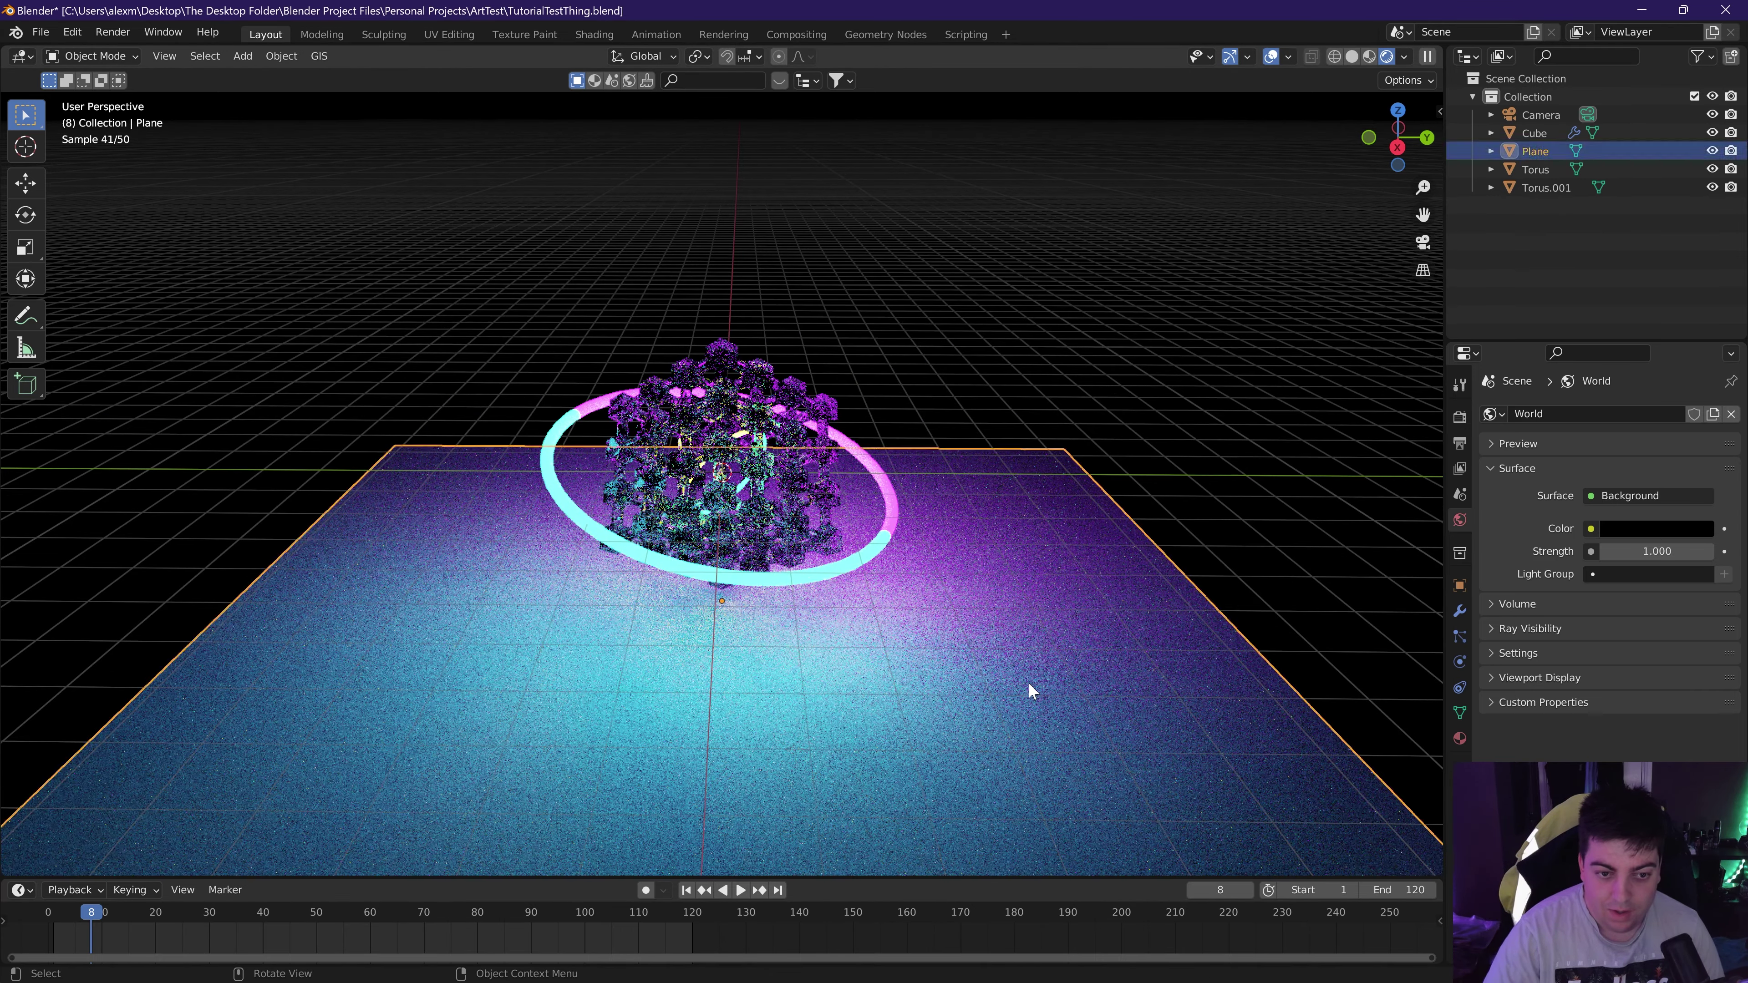
{"action": "left_click", "coordinate": [1423, 243]}
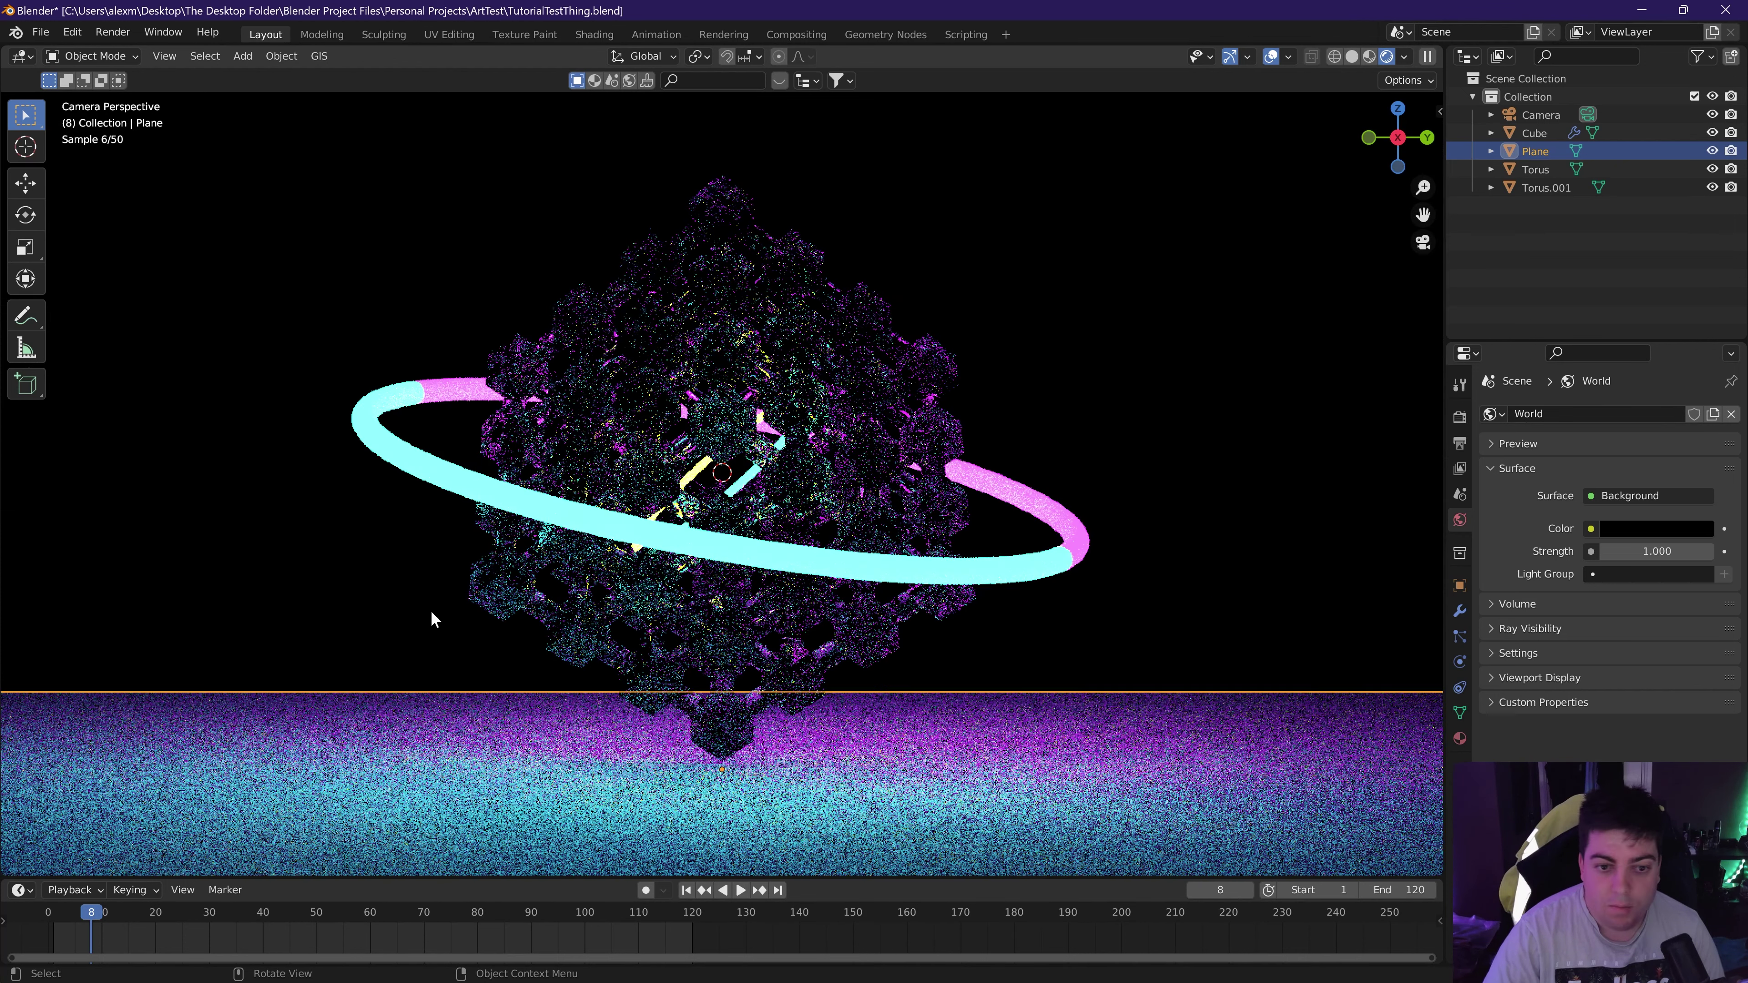
{"action": "scroll", "coordinate": [785, 571], "scroll_direction": "down", "scroll_amount": 3}
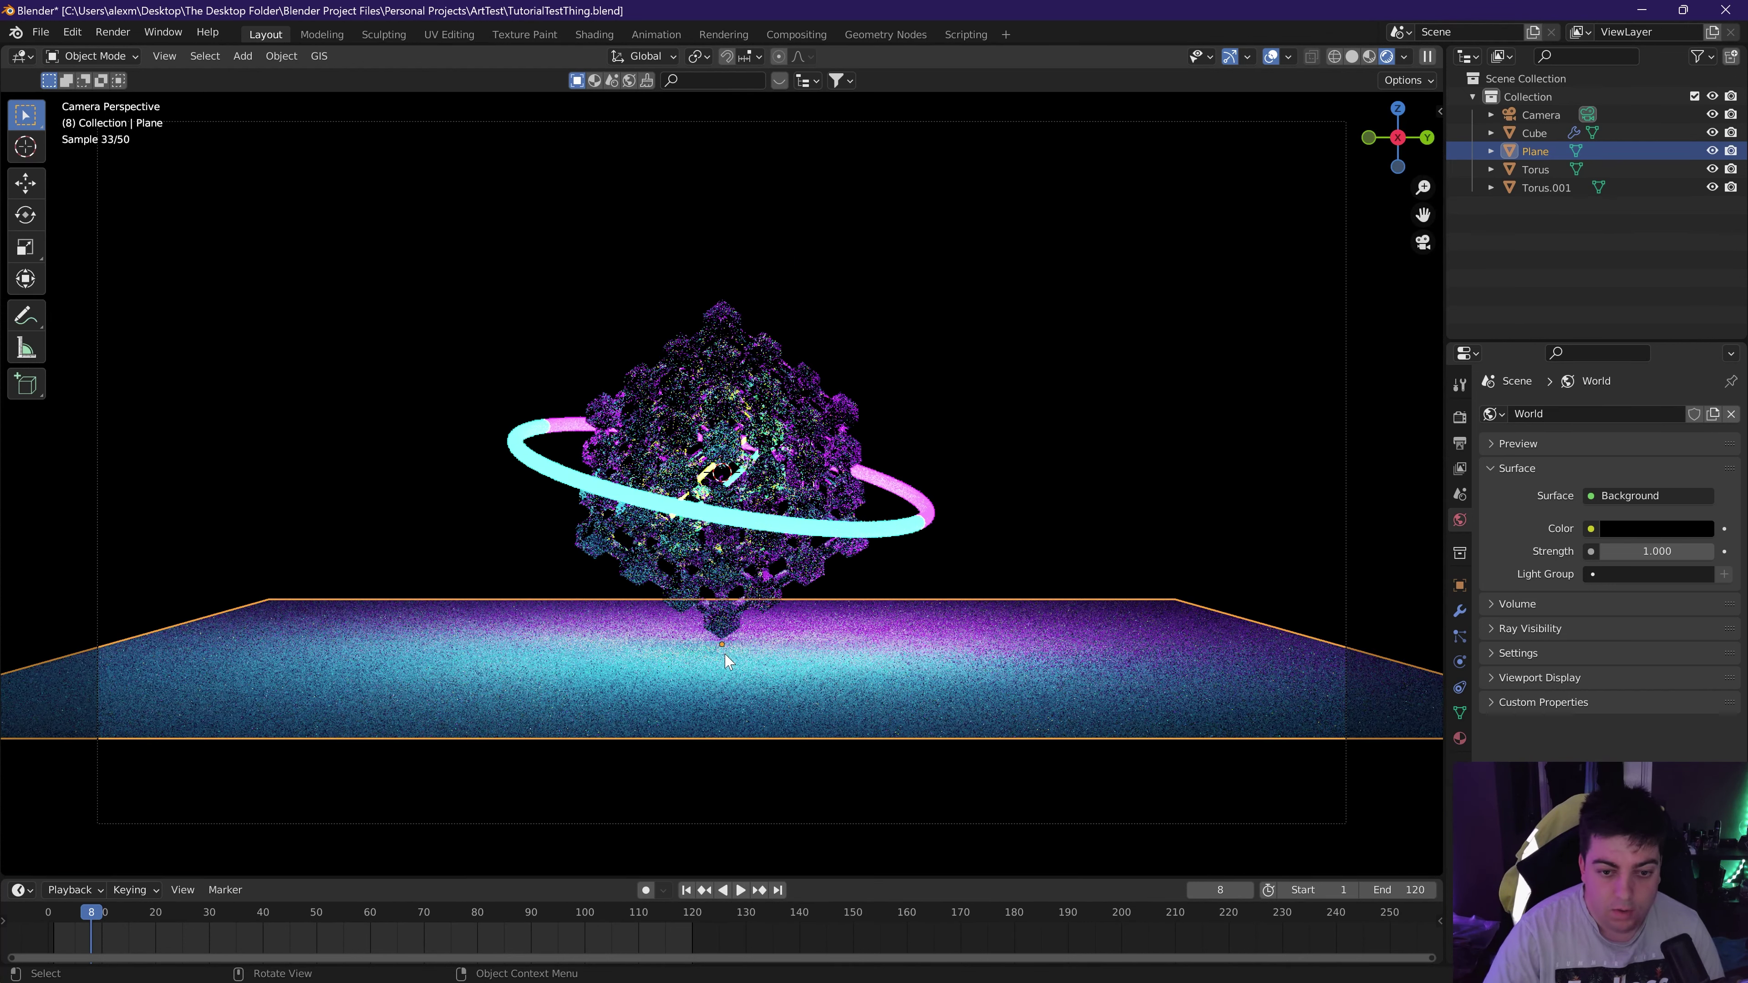
{"action": "key", "text": "s"}
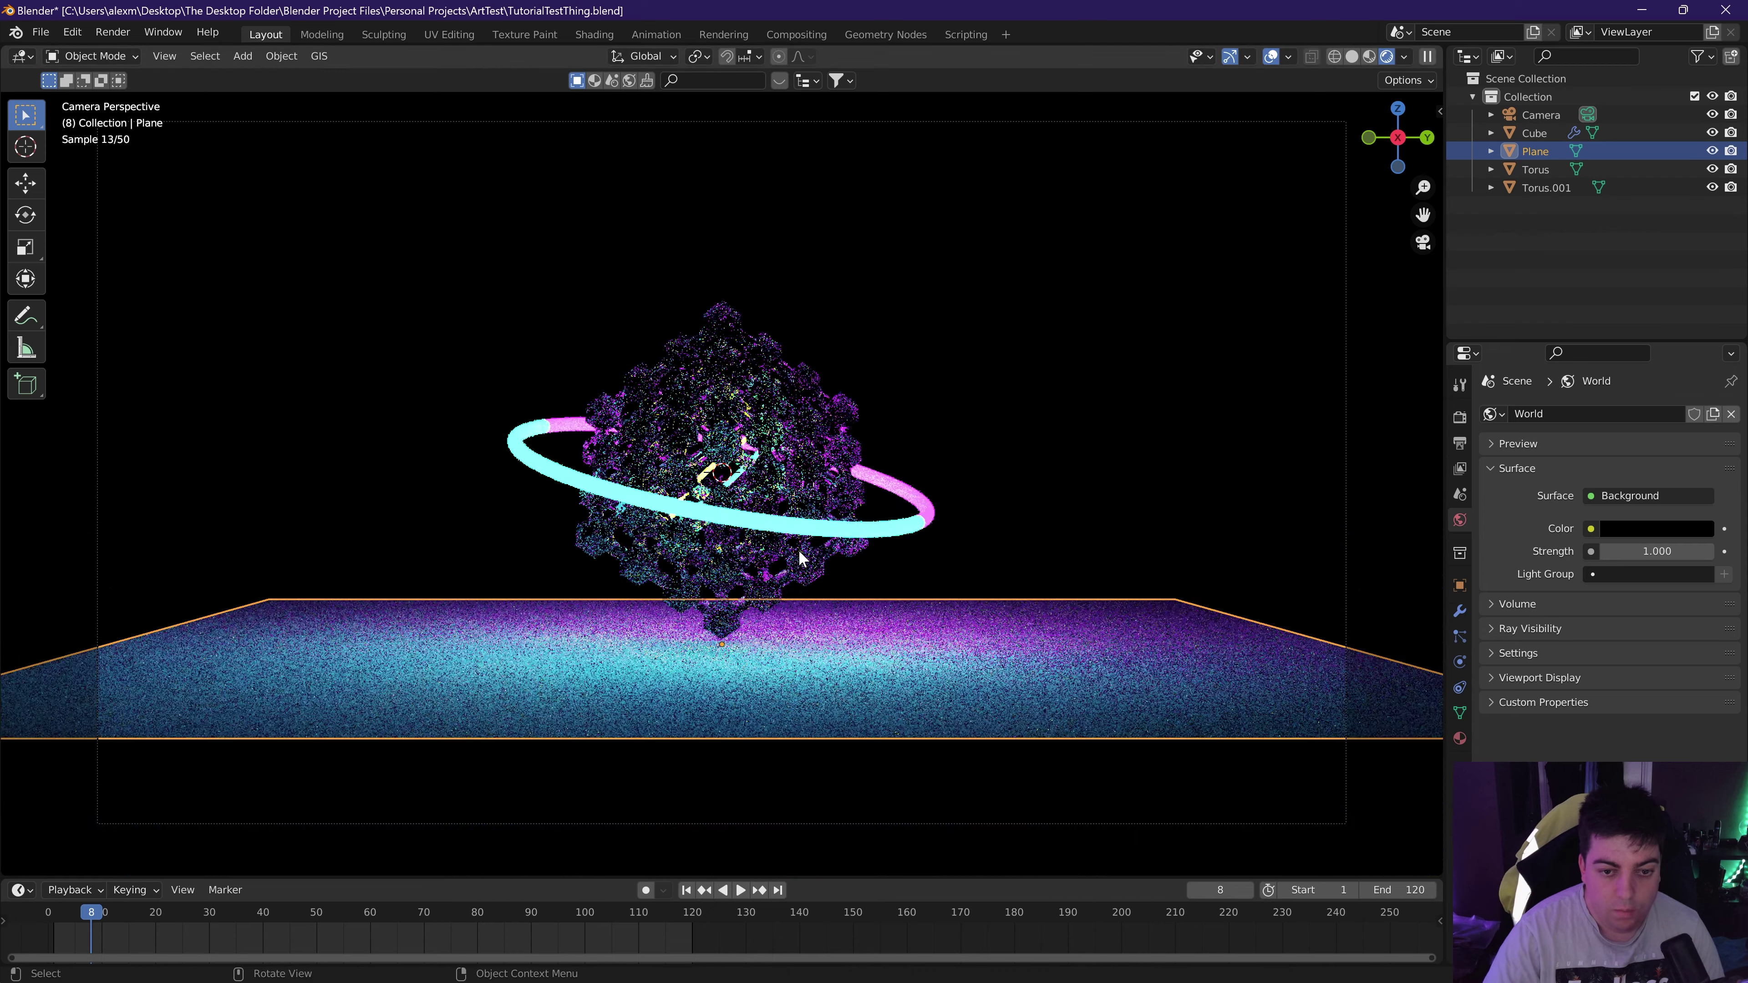
{"action": "left_click", "coordinate": [700, 630]}
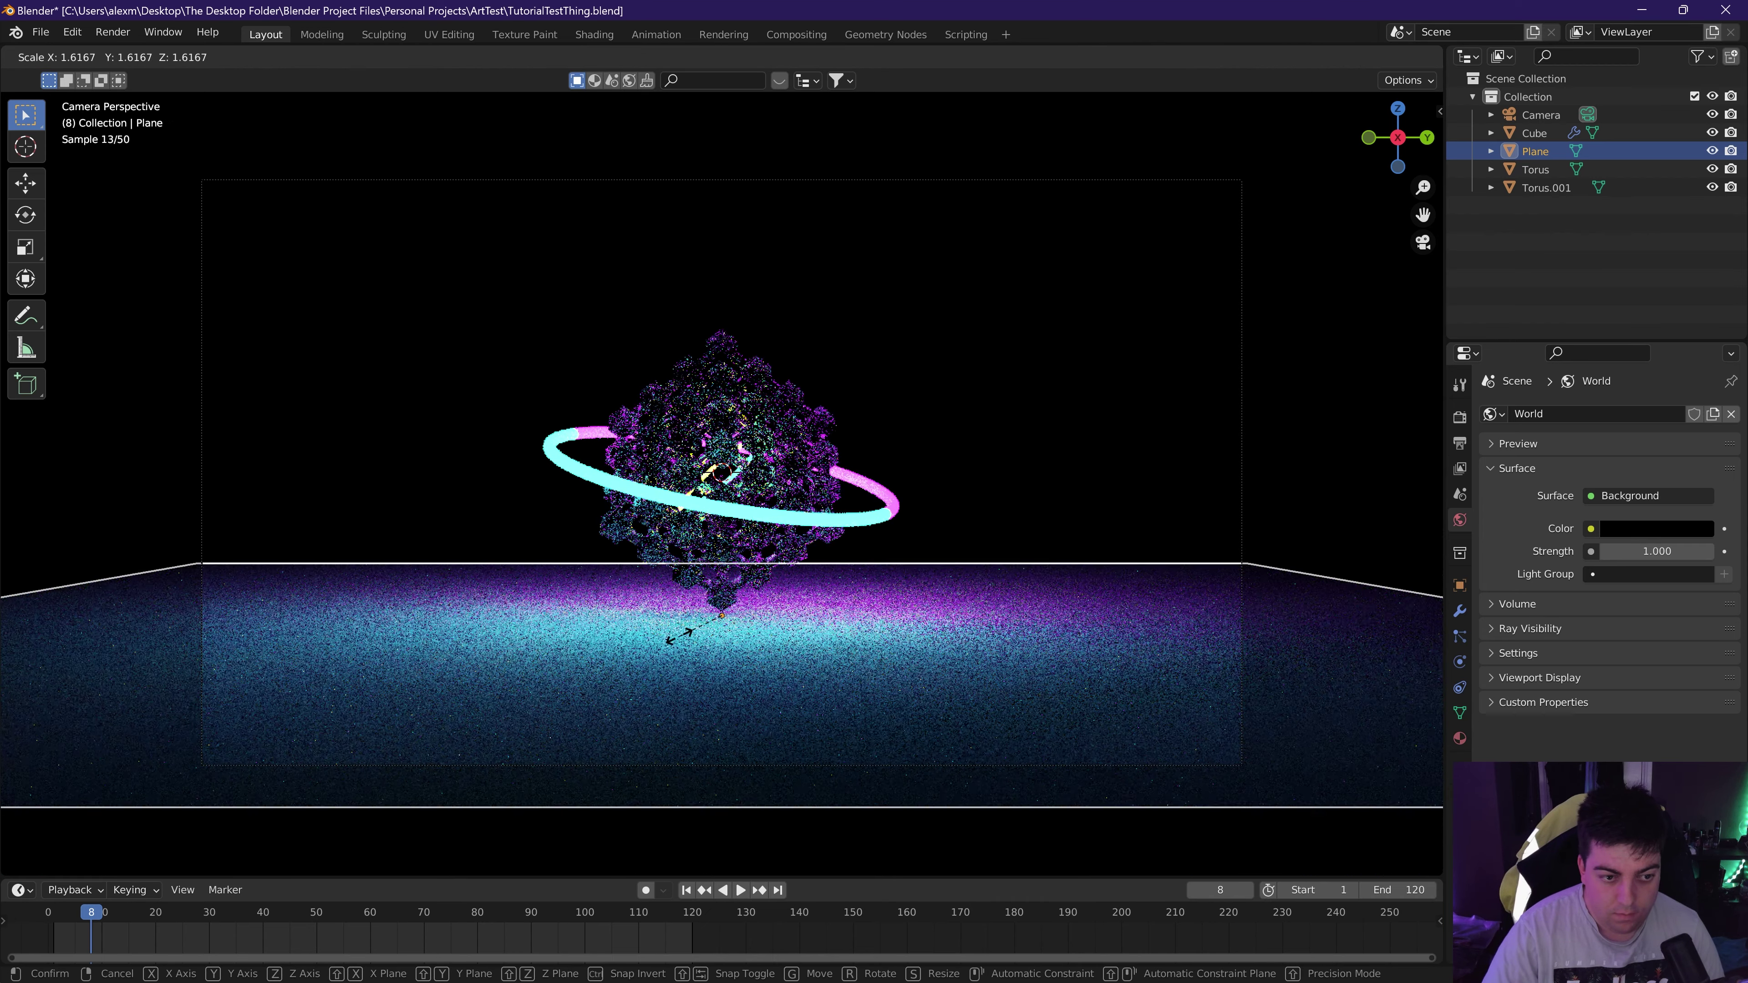
{"action": "left_click", "coordinate": [919, 544]}
{"action": "left_click", "coordinate": [1045, 478]}
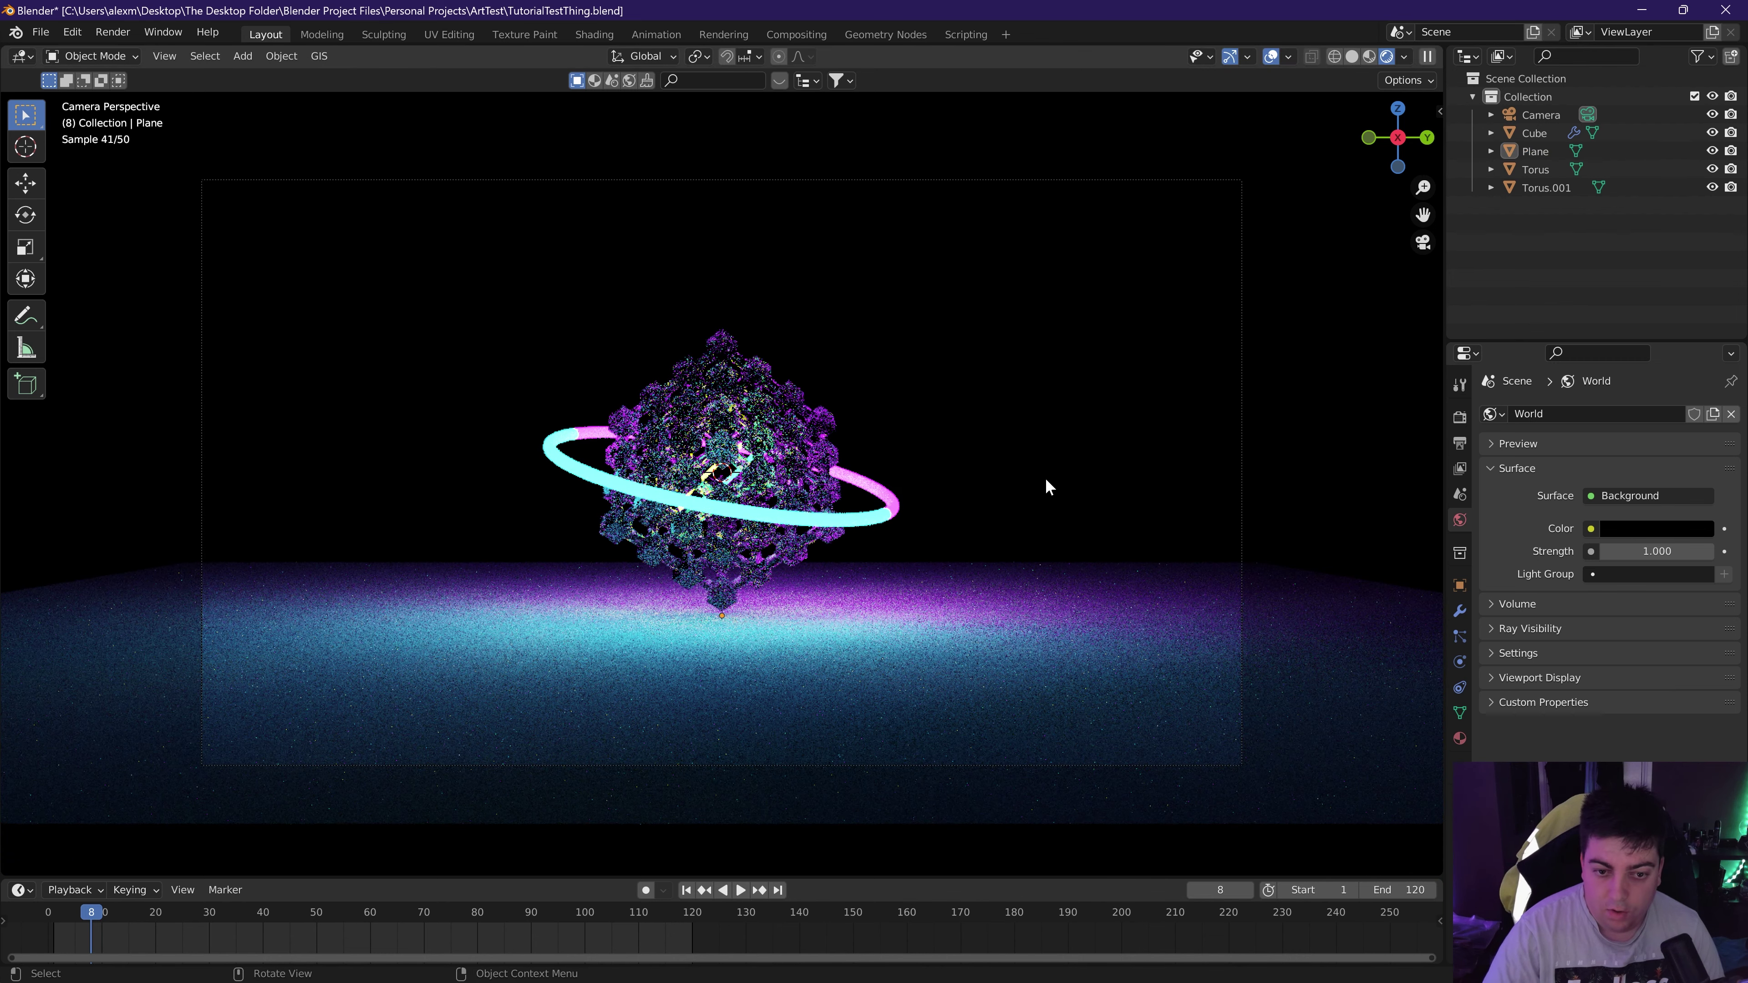
Nudge the floor plane slightly lower along Z.
{"action": "left_click", "coordinate": [815, 648]}
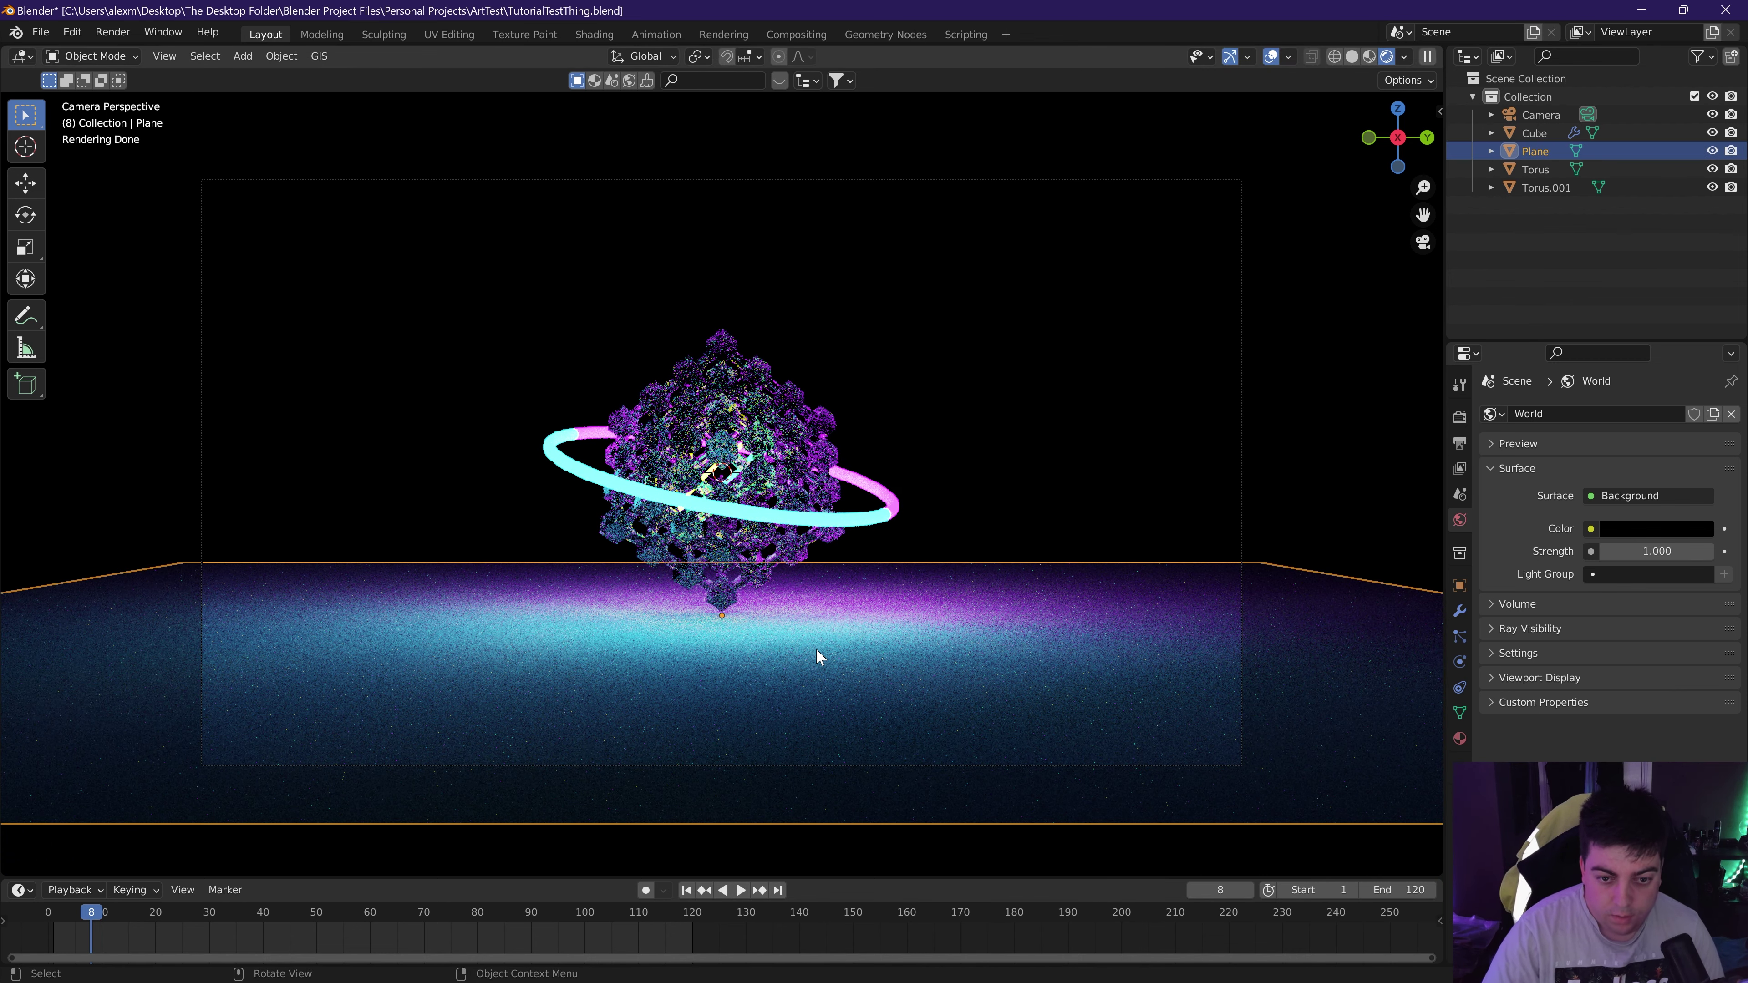
{"action": "key", "text": "g"}
{"action": "key", "text": "z"}
{"action": "left_click", "coordinate": [817, 658]}
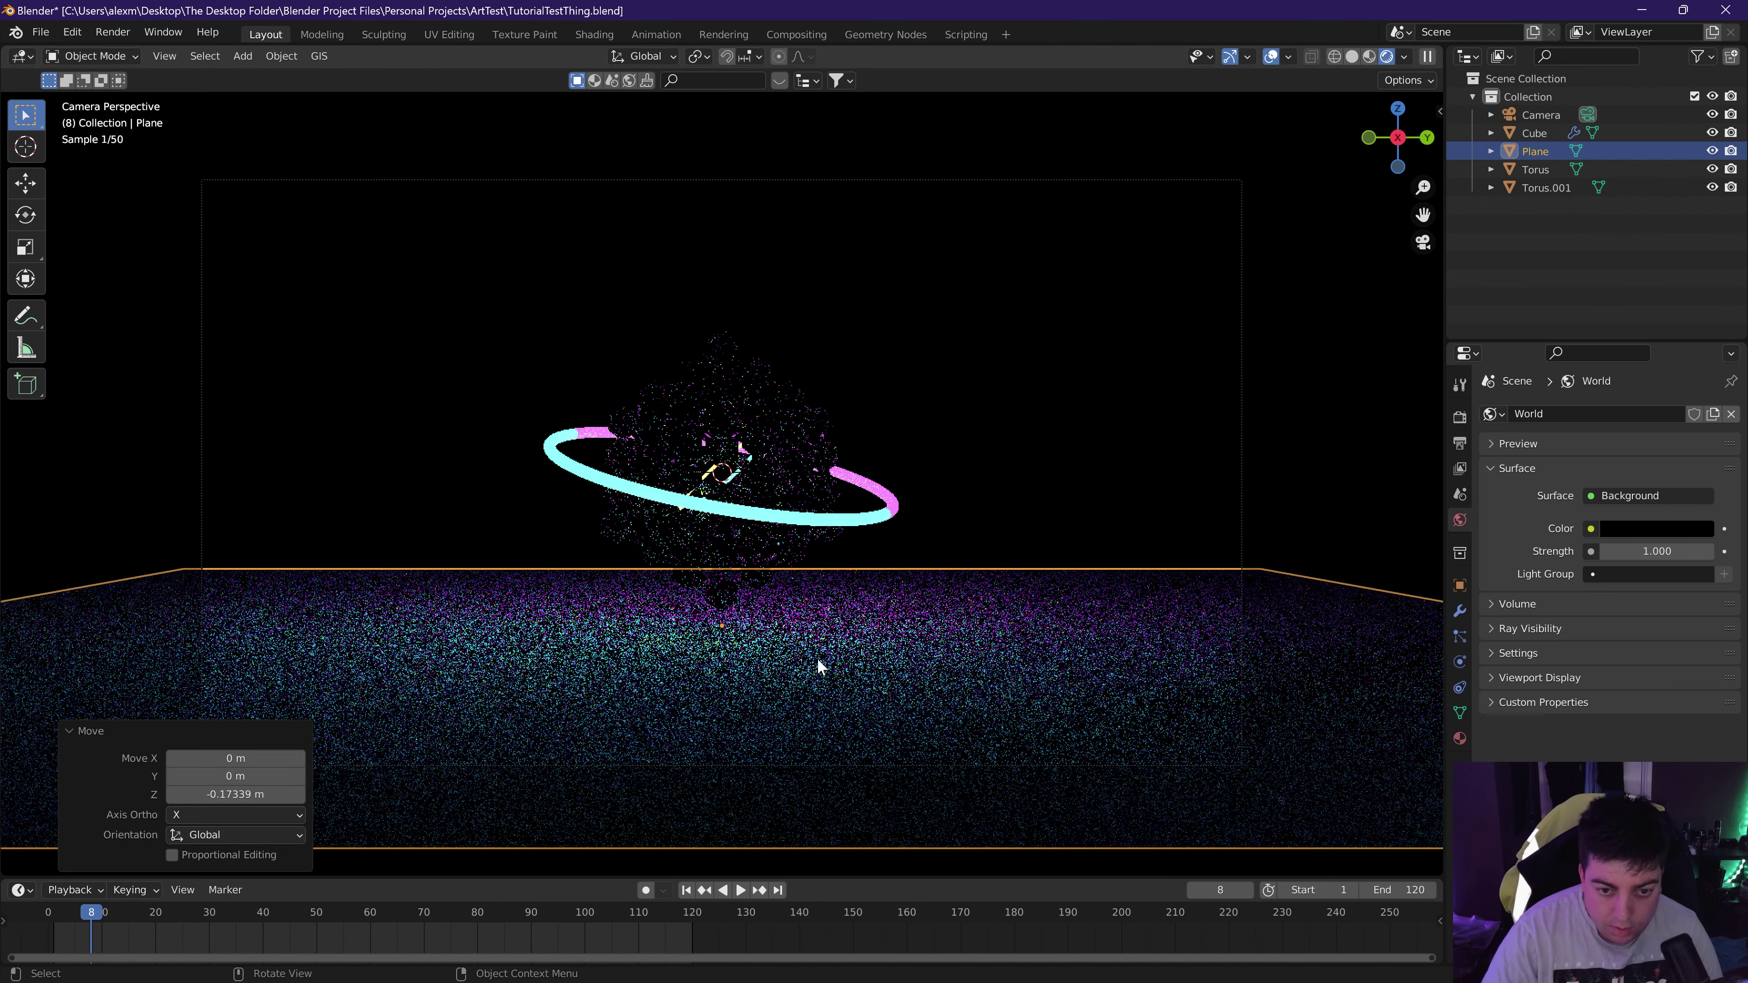
{"action": "left_click", "coordinate": [1038, 498]}
{"action": "middle_click_drag", "start_coordinate": [1038, 499], "coordinate": [892, 550]}
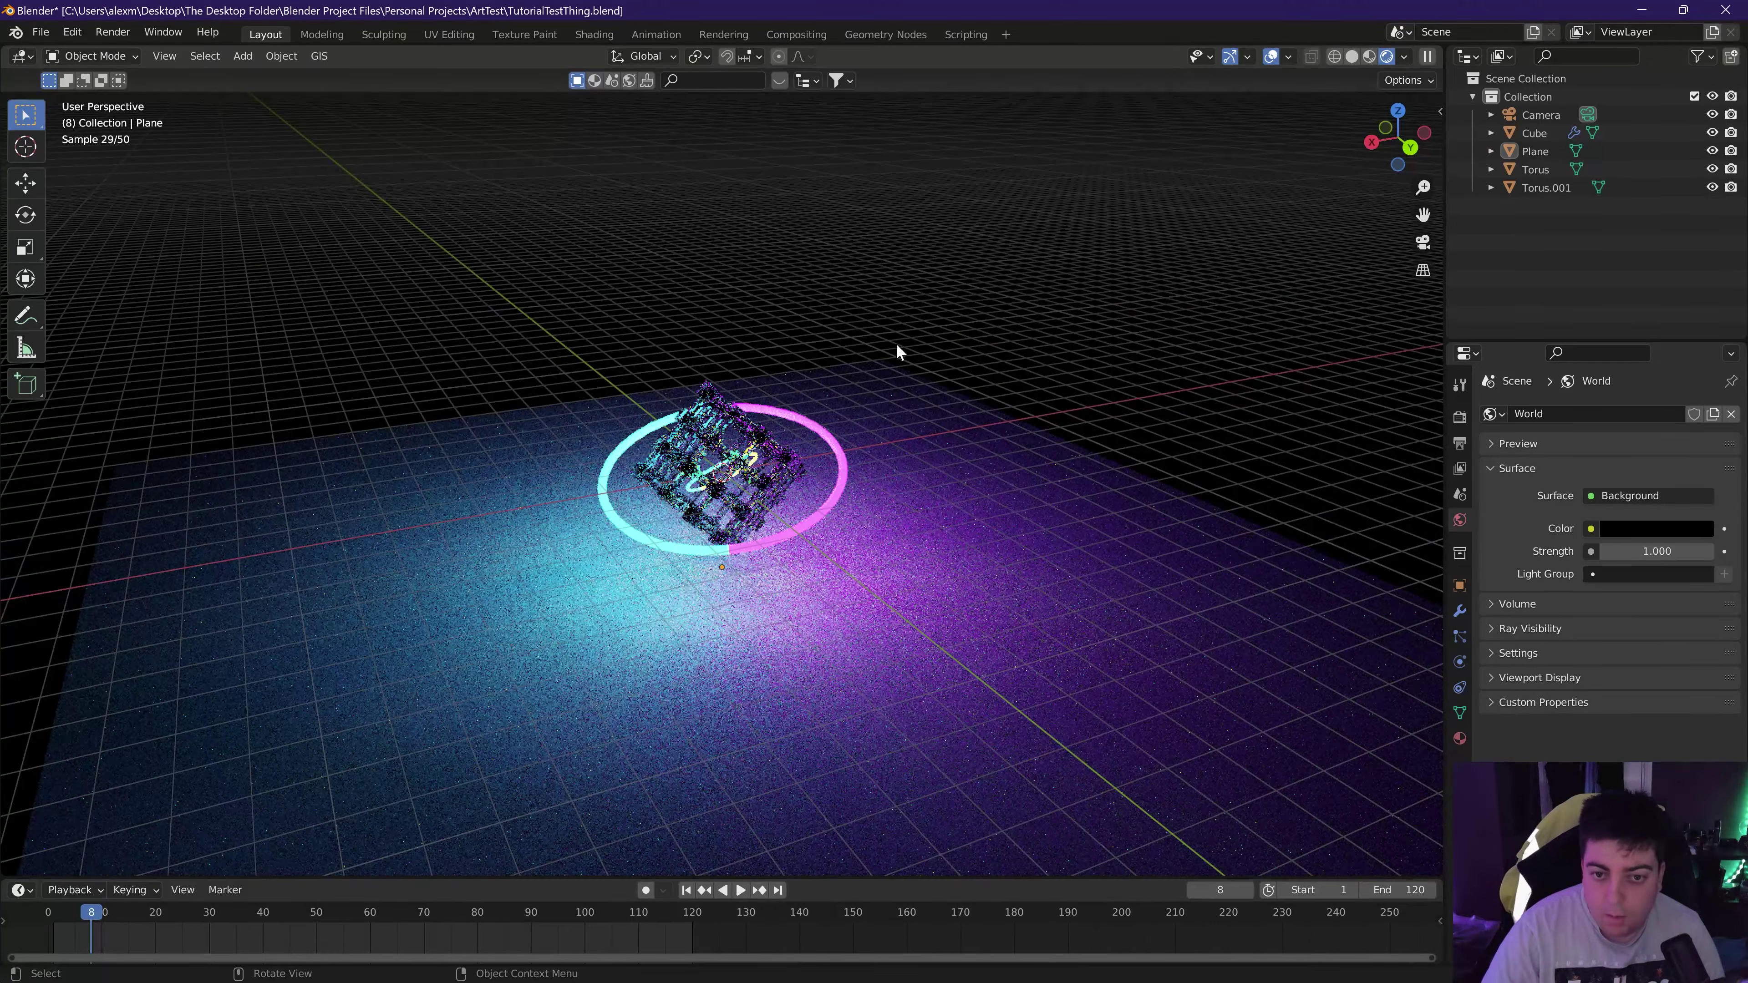
In edit mode, select the plane's back edge and pull it up along Z into a wall.
{"action": "left_click", "coordinate": [918, 443]}
{"action": "key", "text": "Tab"}
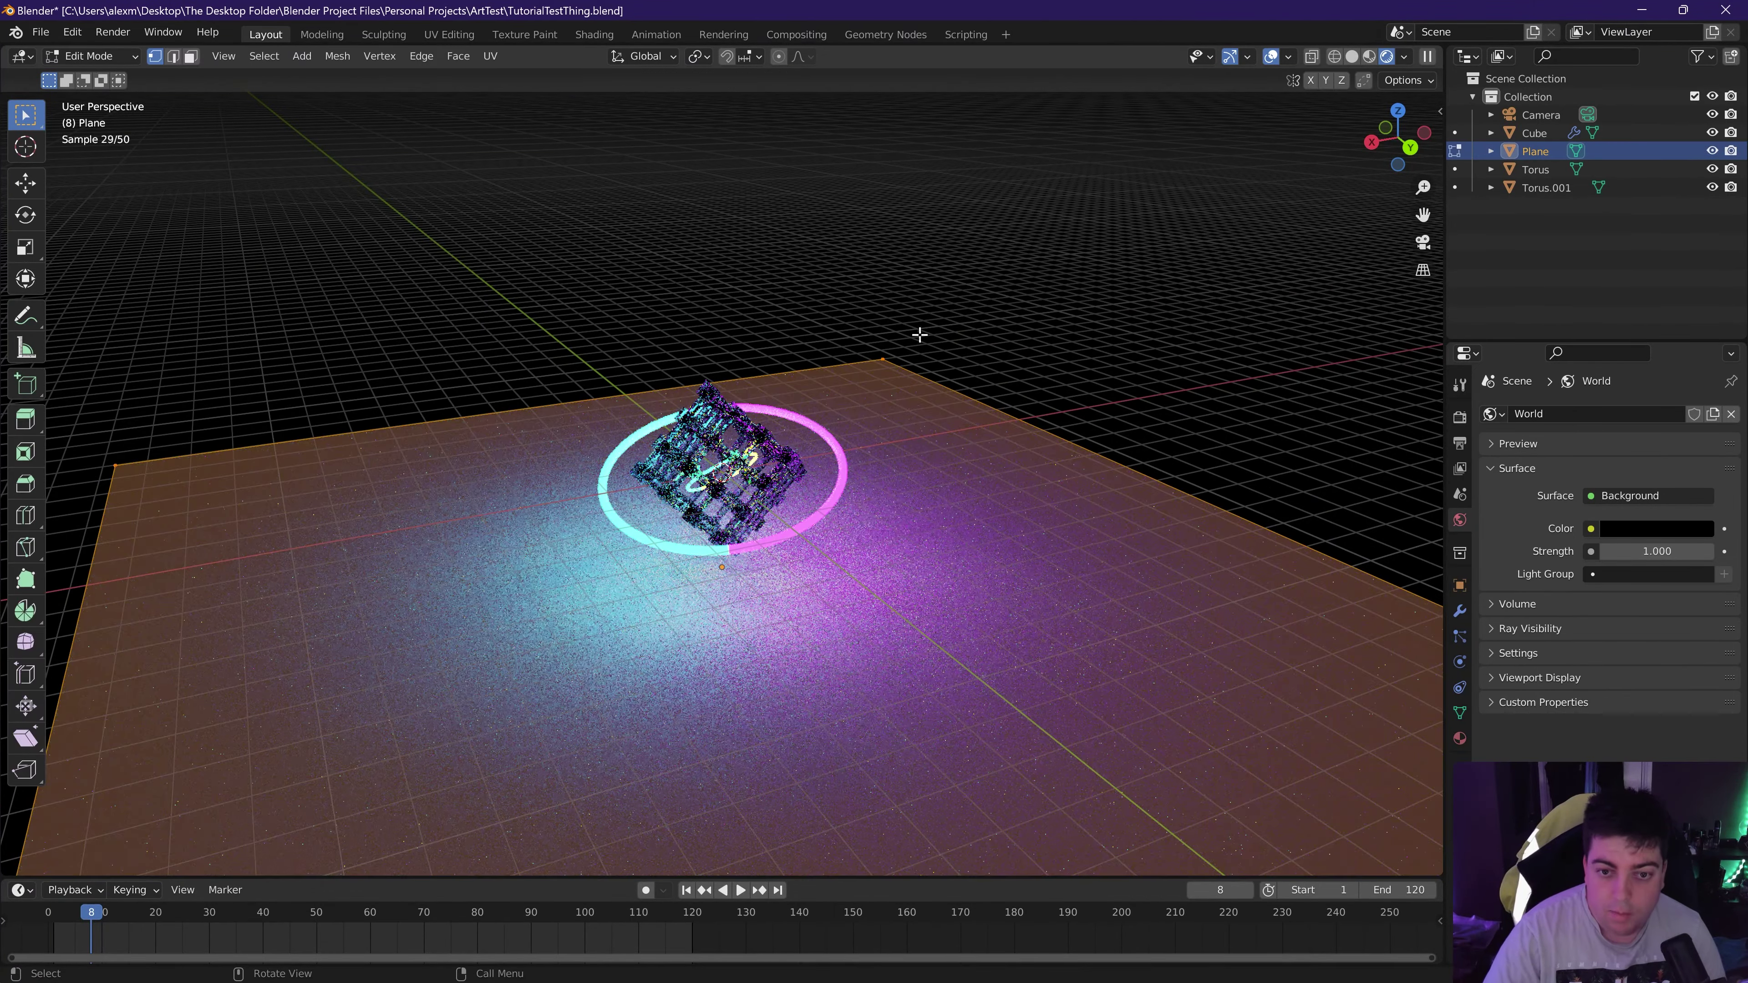
{"action": "key", "text": "alt+a"}
{"action": "key", "text": "b"}
{"action": "key", "text": "Escape"}
{"action": "middle_click_drag", "start_coordinate": [1139, 418], "coordinate": [1260, 421]}
{"action": "left_click", "coordinate": [1258, 419], "text": "shift"}
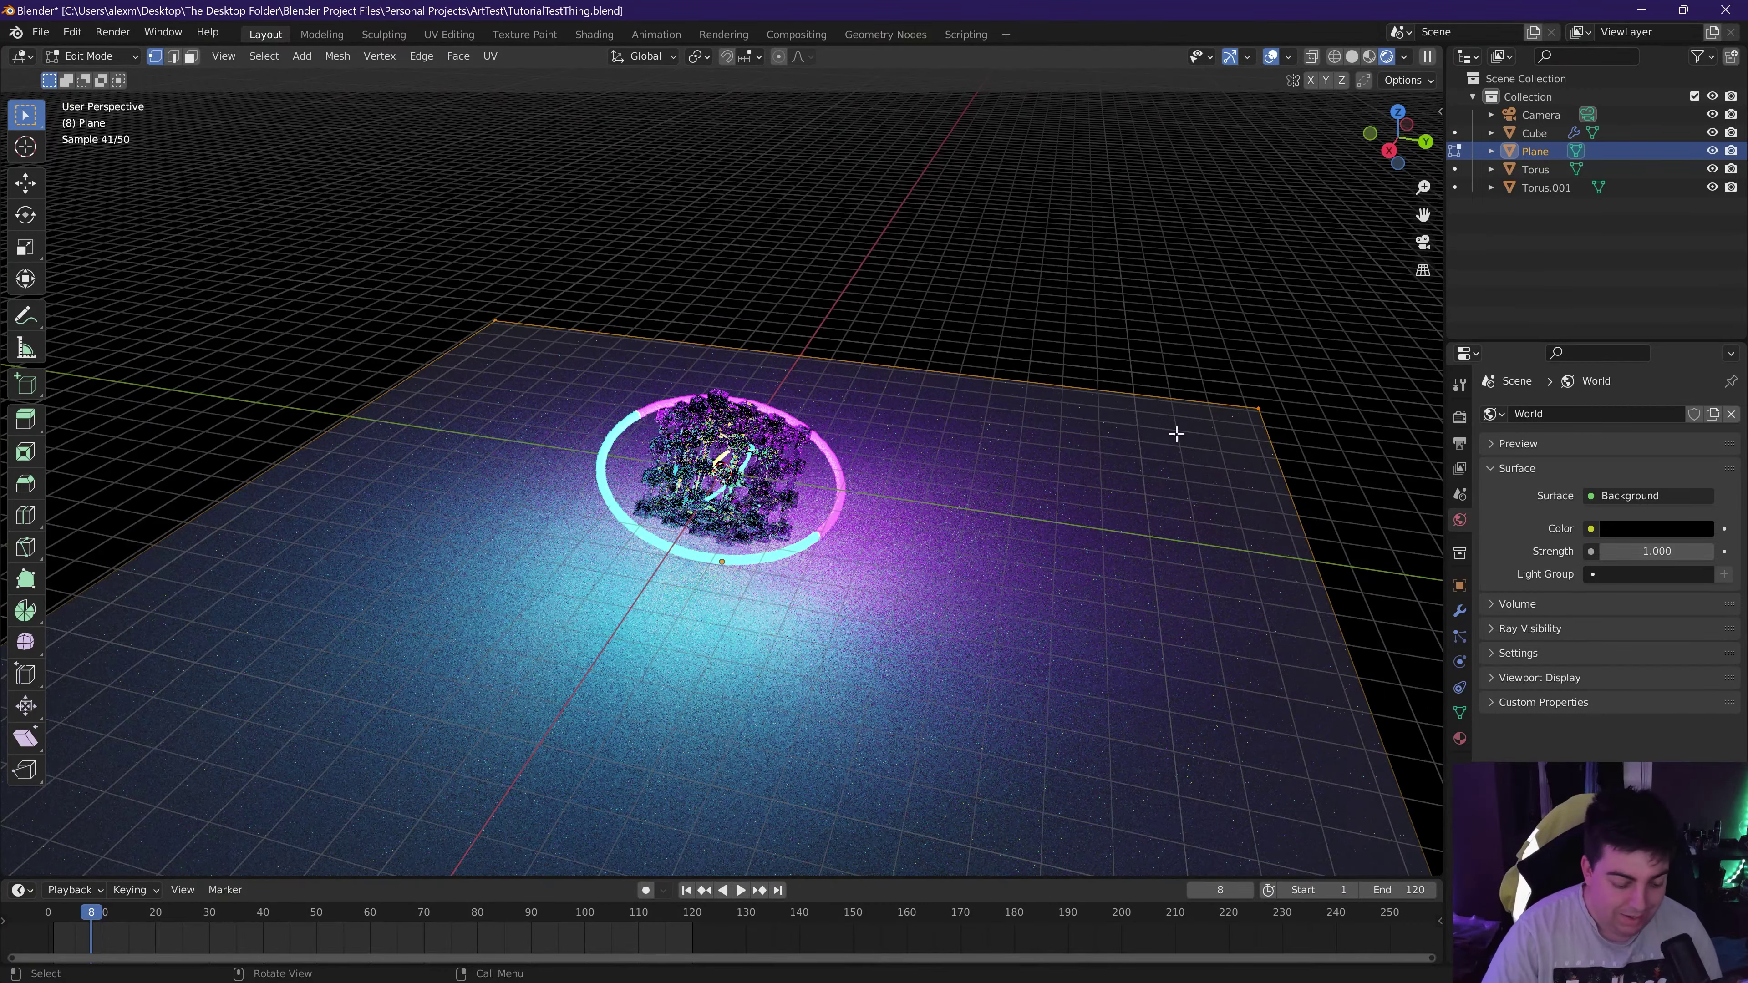
{"action": "key", "text": "g"}
{"action": "key", "text": "z"}
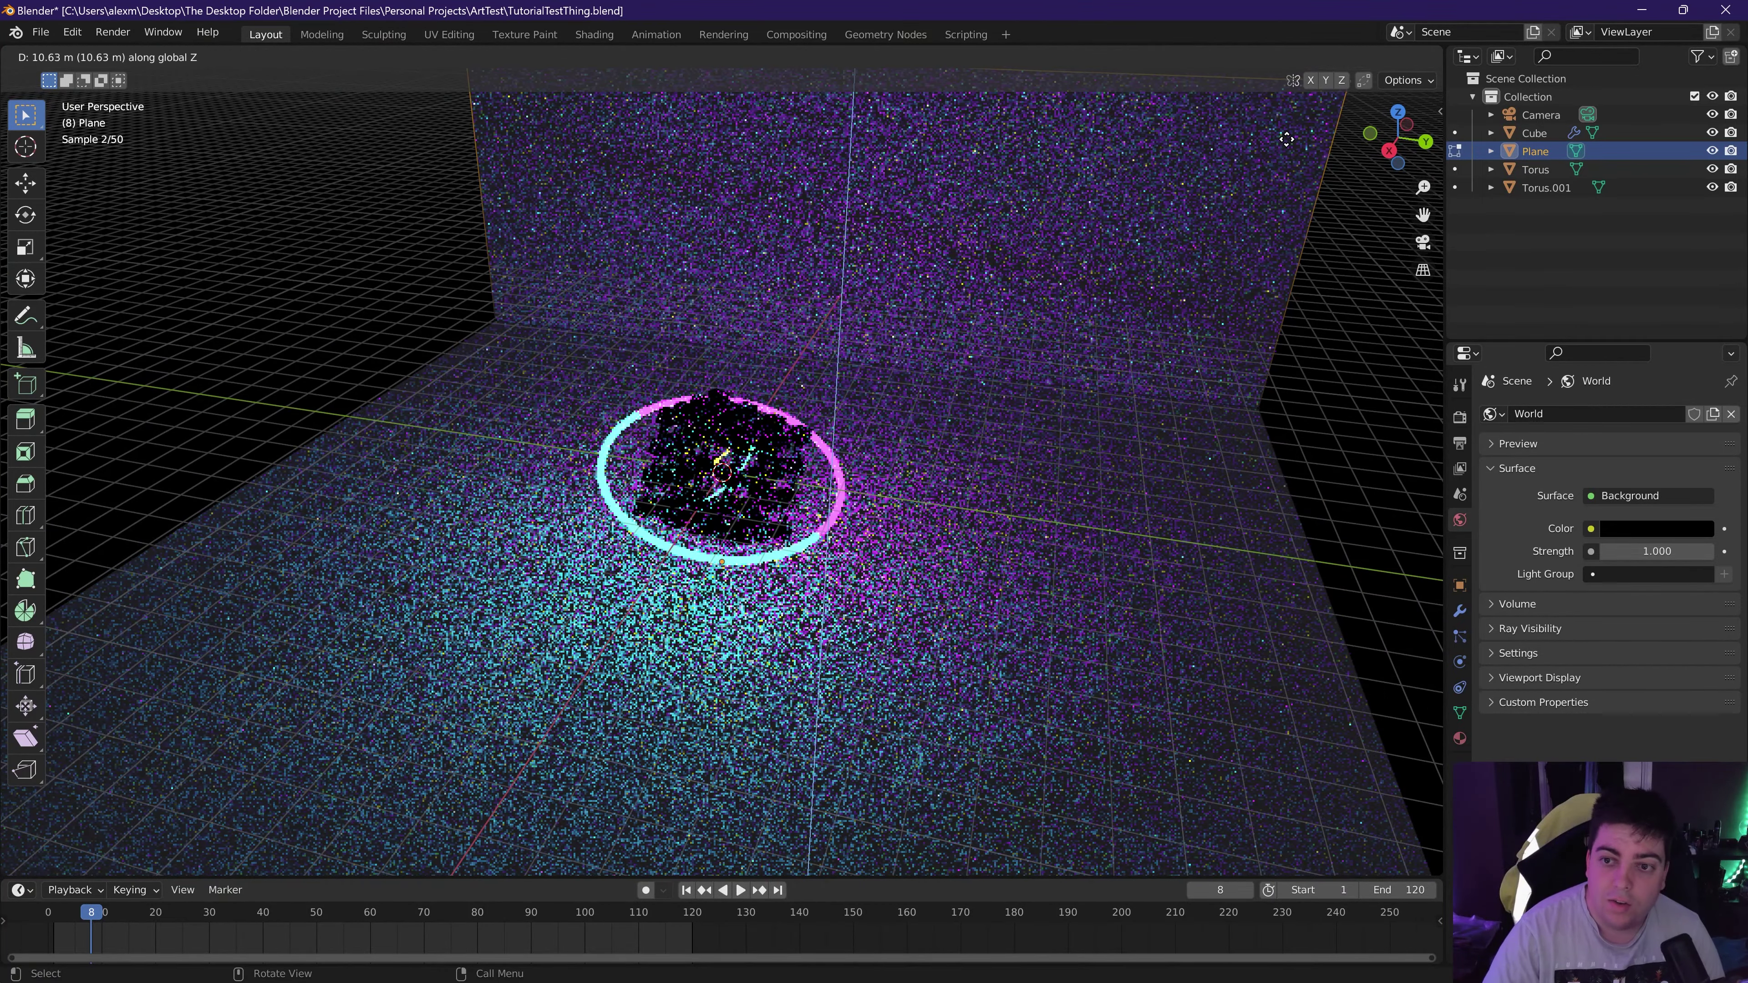
{"action": "left_click", "coordinate": [1142, 251]}
{"action": "middle_click_drag", "start_coordinate": [1143, 251], "coordinate": [1170, 316]}
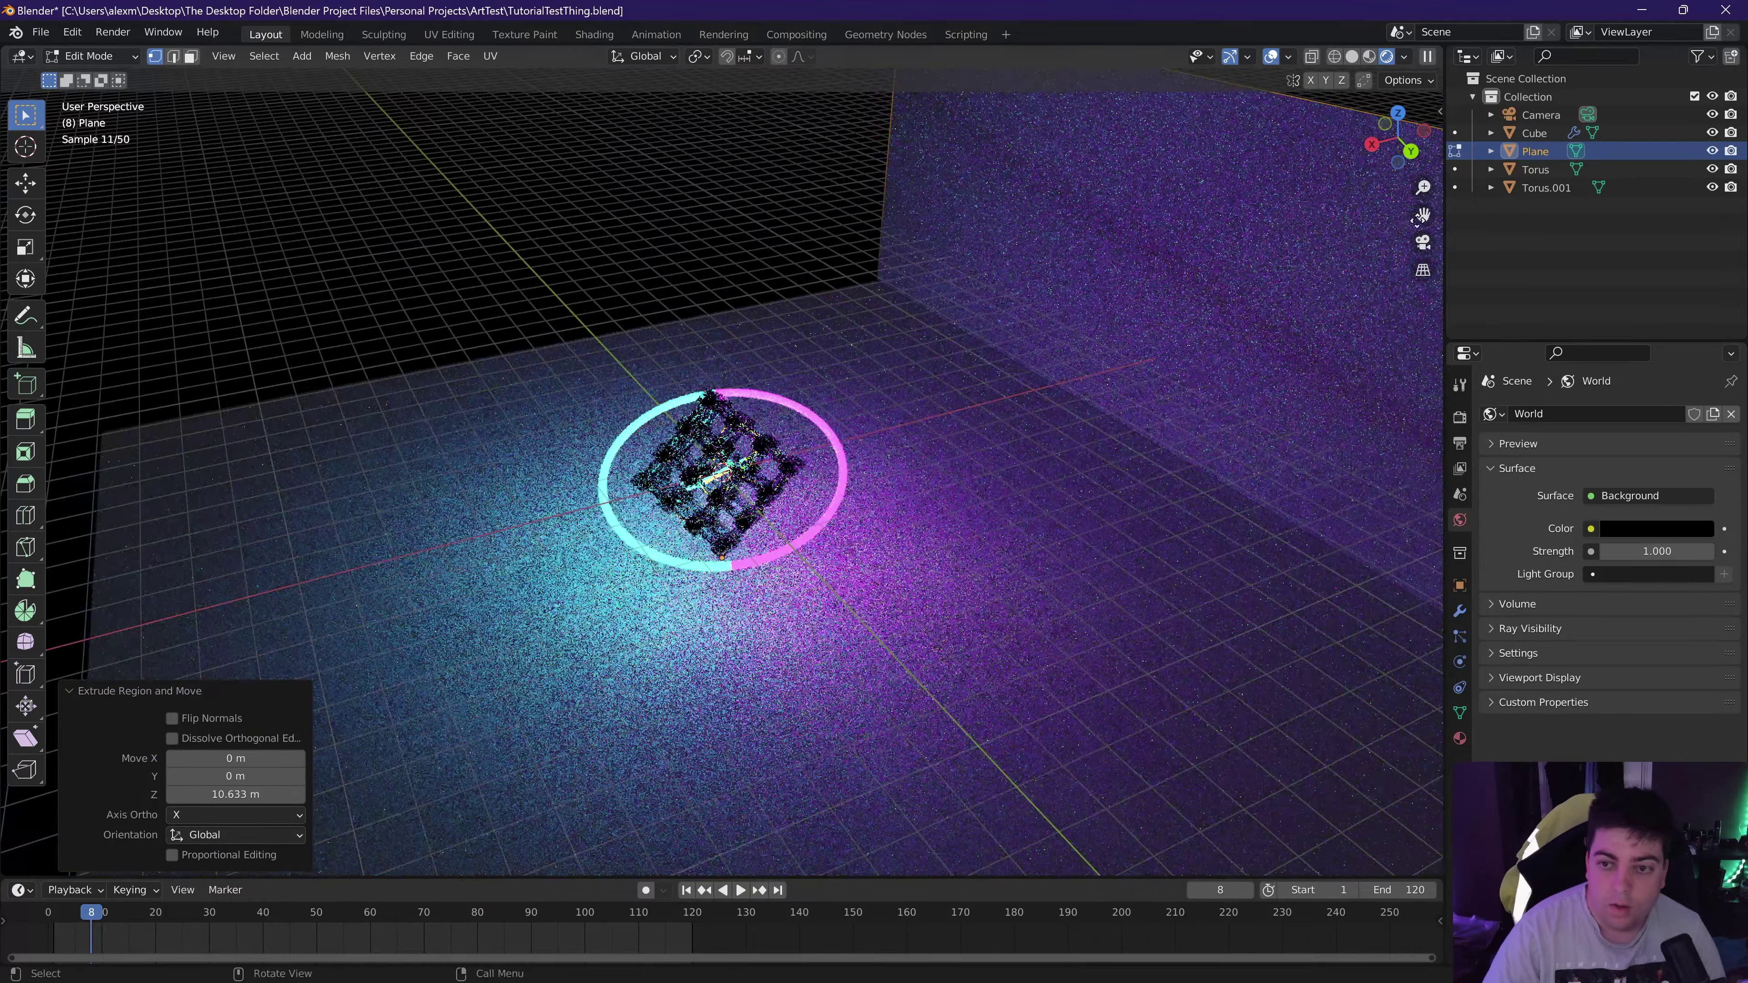
Set the wall's top edge to about 4 m high.
{"action": "left_click", "coordinate": [1423, 243]}
{"action": "middle_click_drag", "start_coordinate": [1423, 242], "coordinate": [1059, 406]}
{"action": "key", "text": "g"}
{"action": "key", "text": "z"}
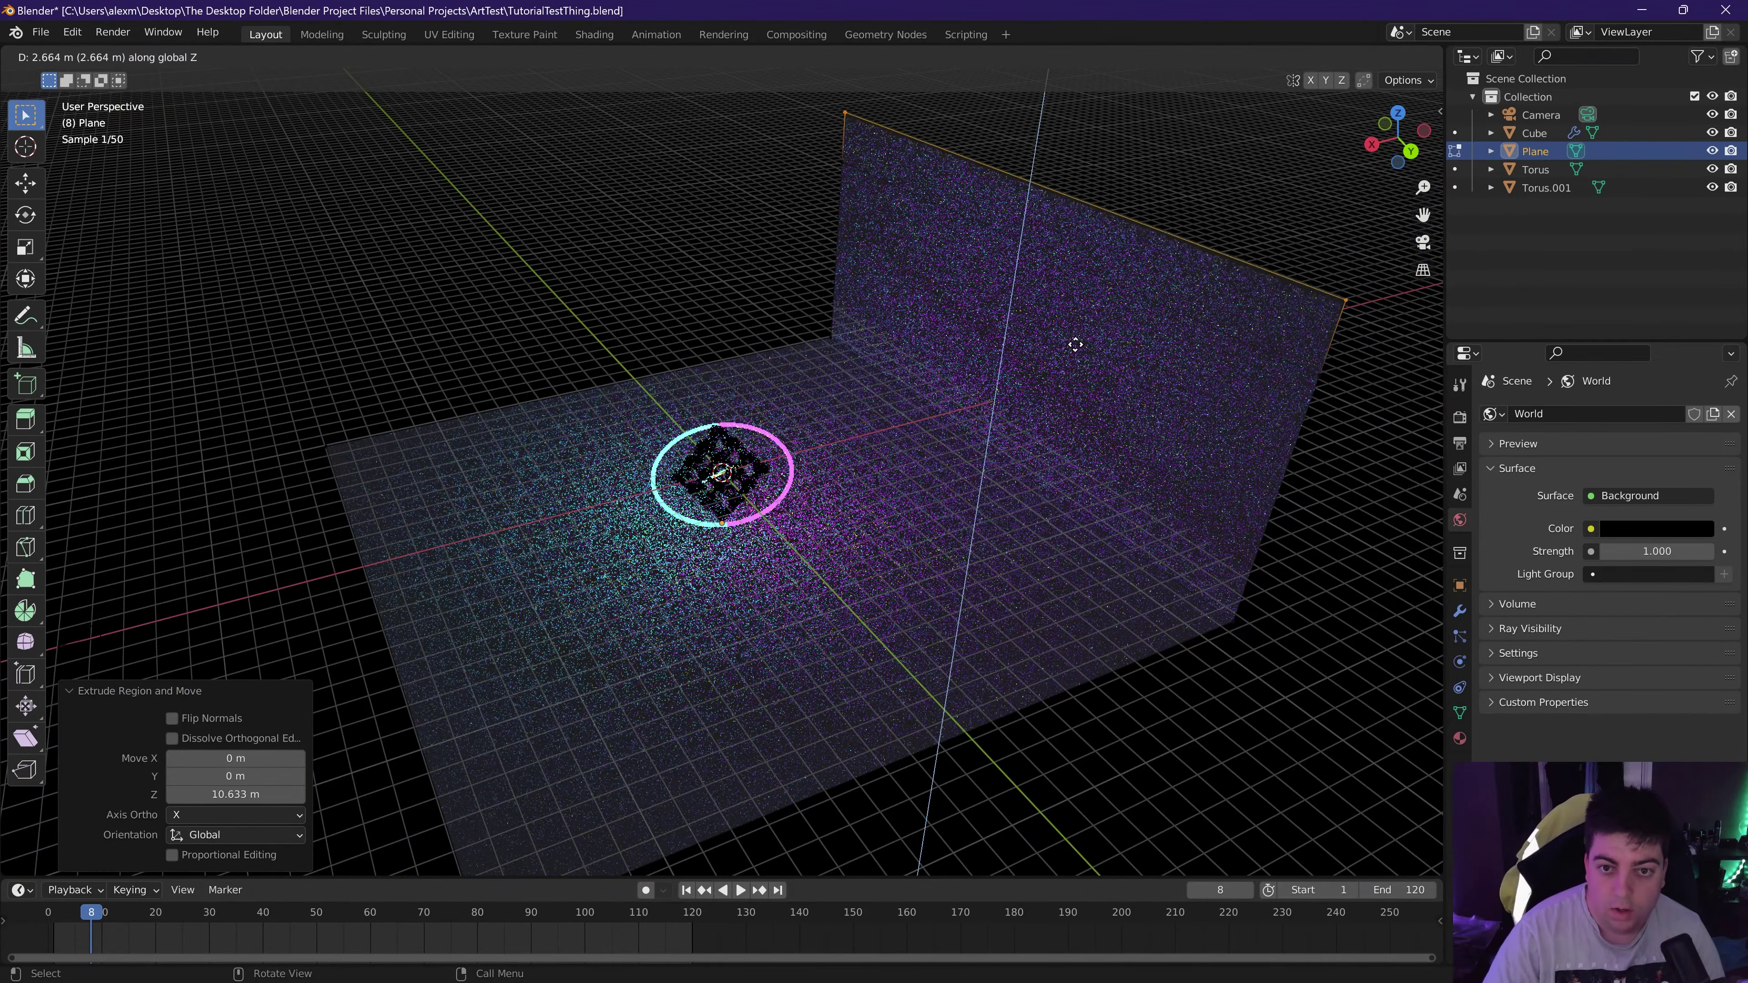
{"action": "left_click", "coordinate": [1083, 314]}
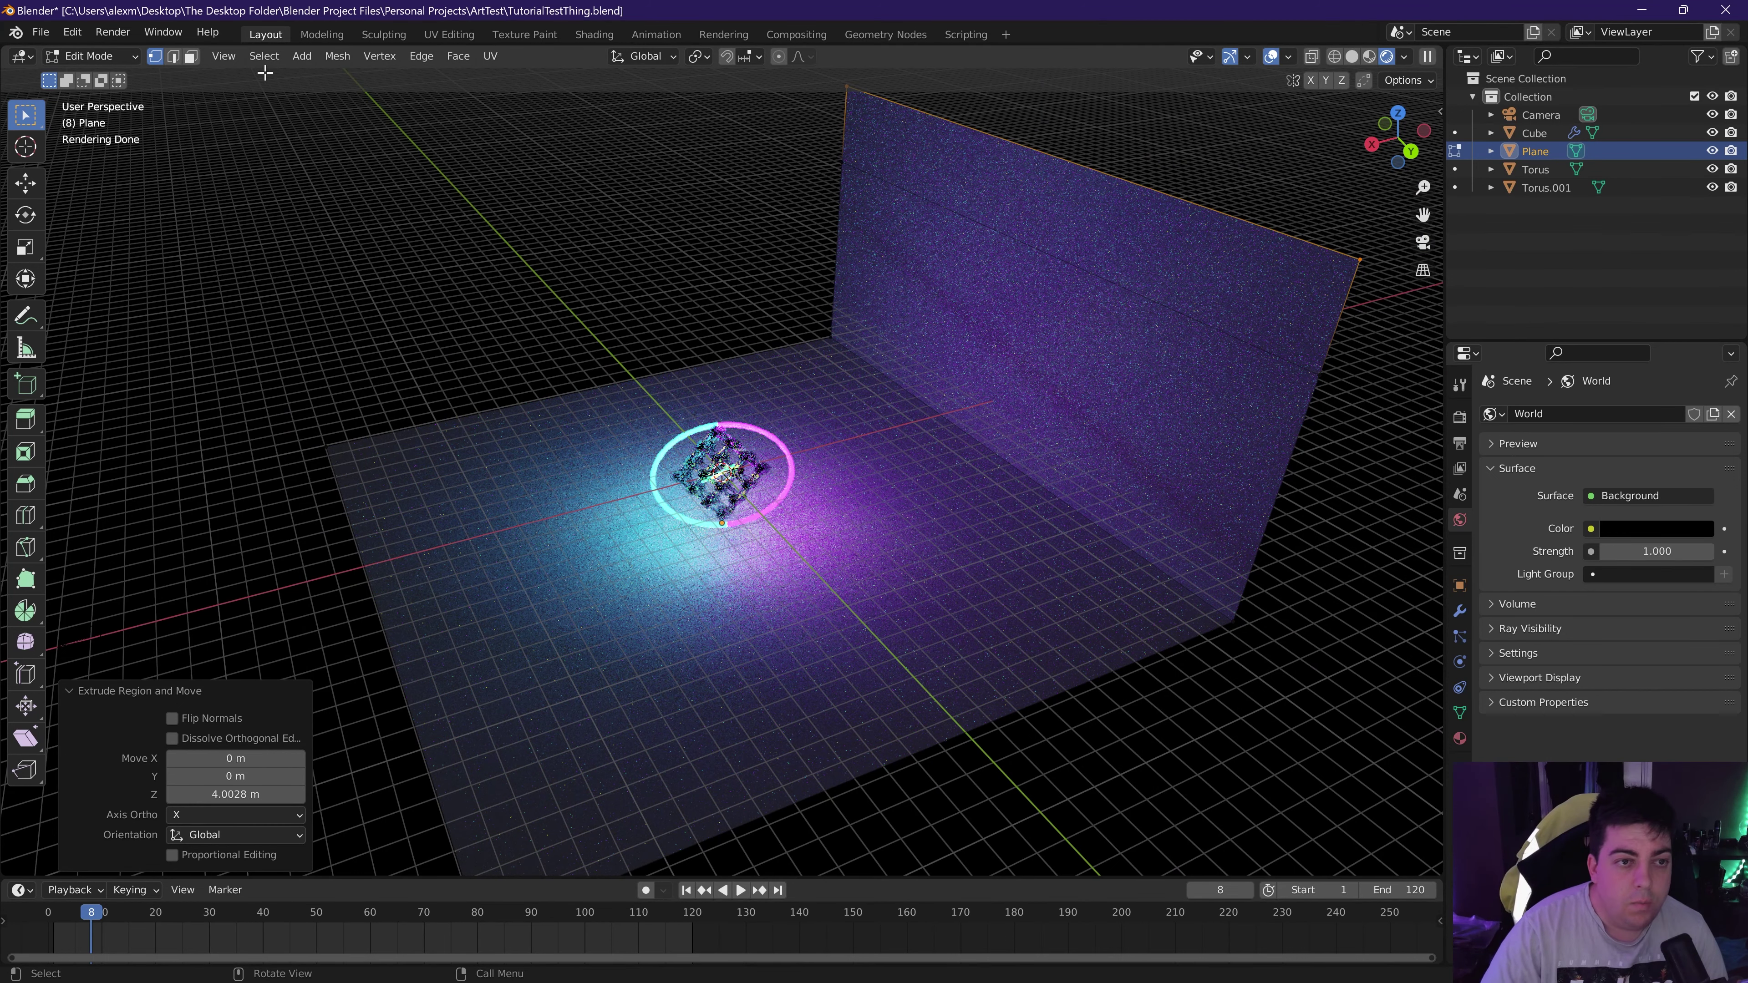
Bevel the floor-to-wall edge into a smooth 33-segment curve and exit edit mode.
{"action": "left_click", "coordinate": [174, 58]}
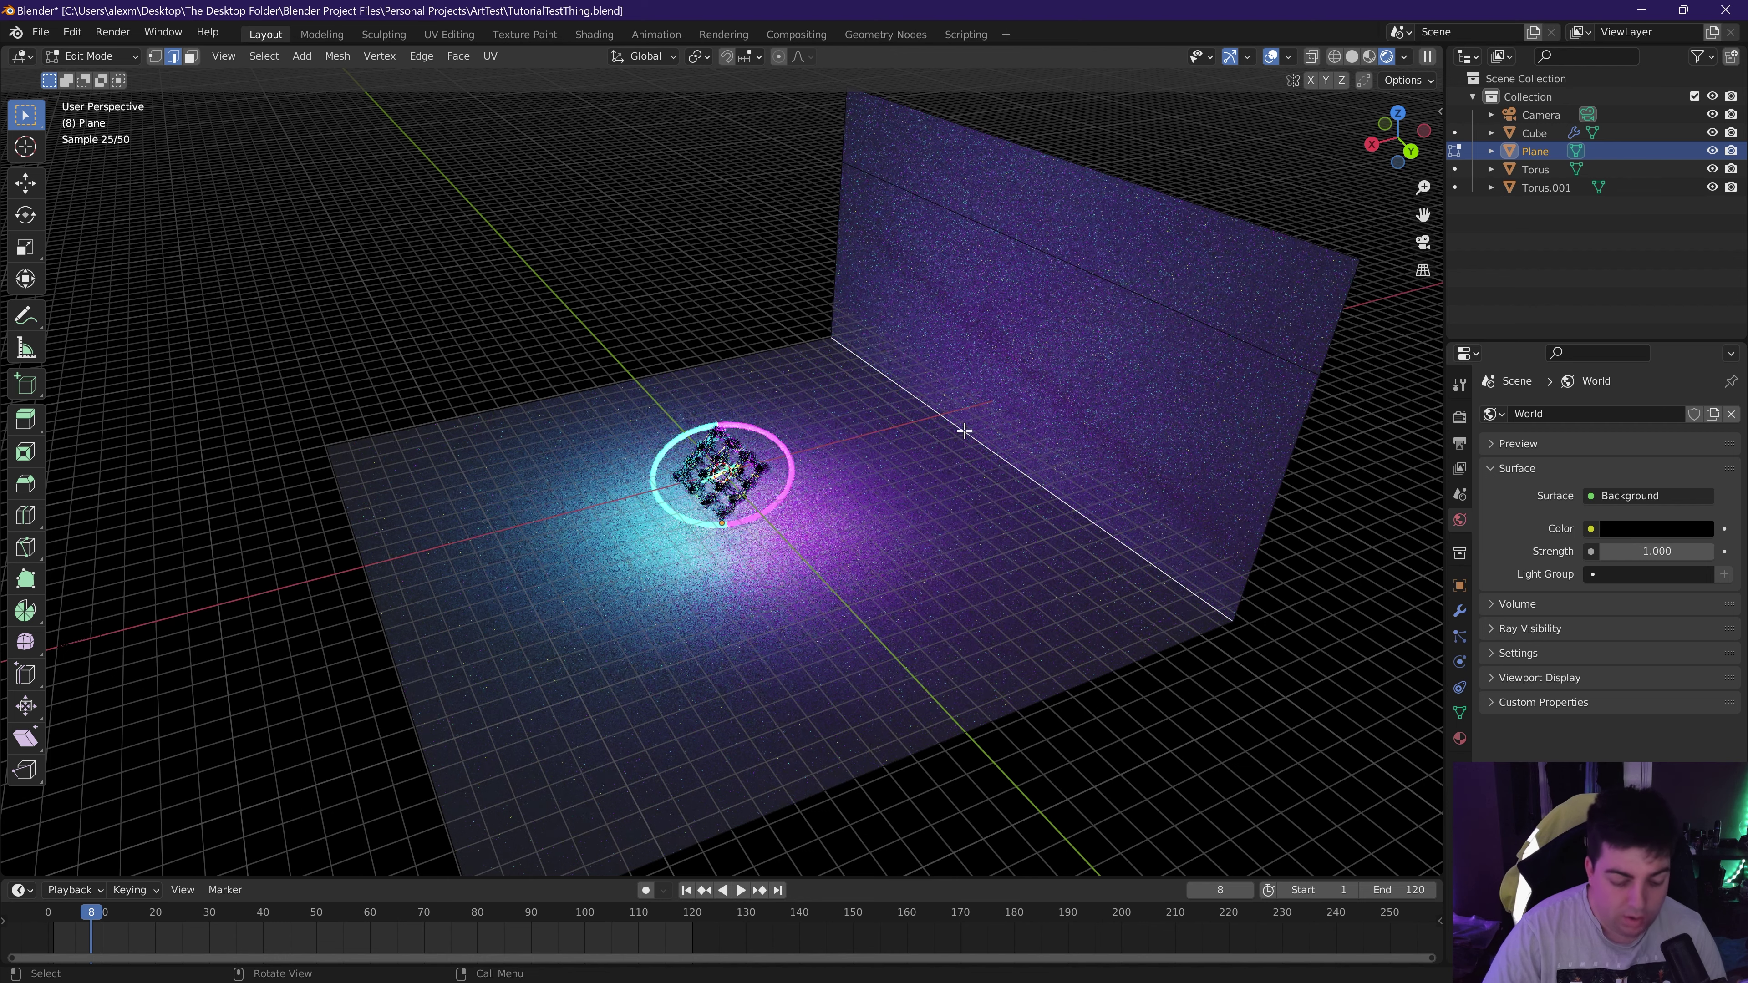
{"action": "key", "text": "ctrl+b"}
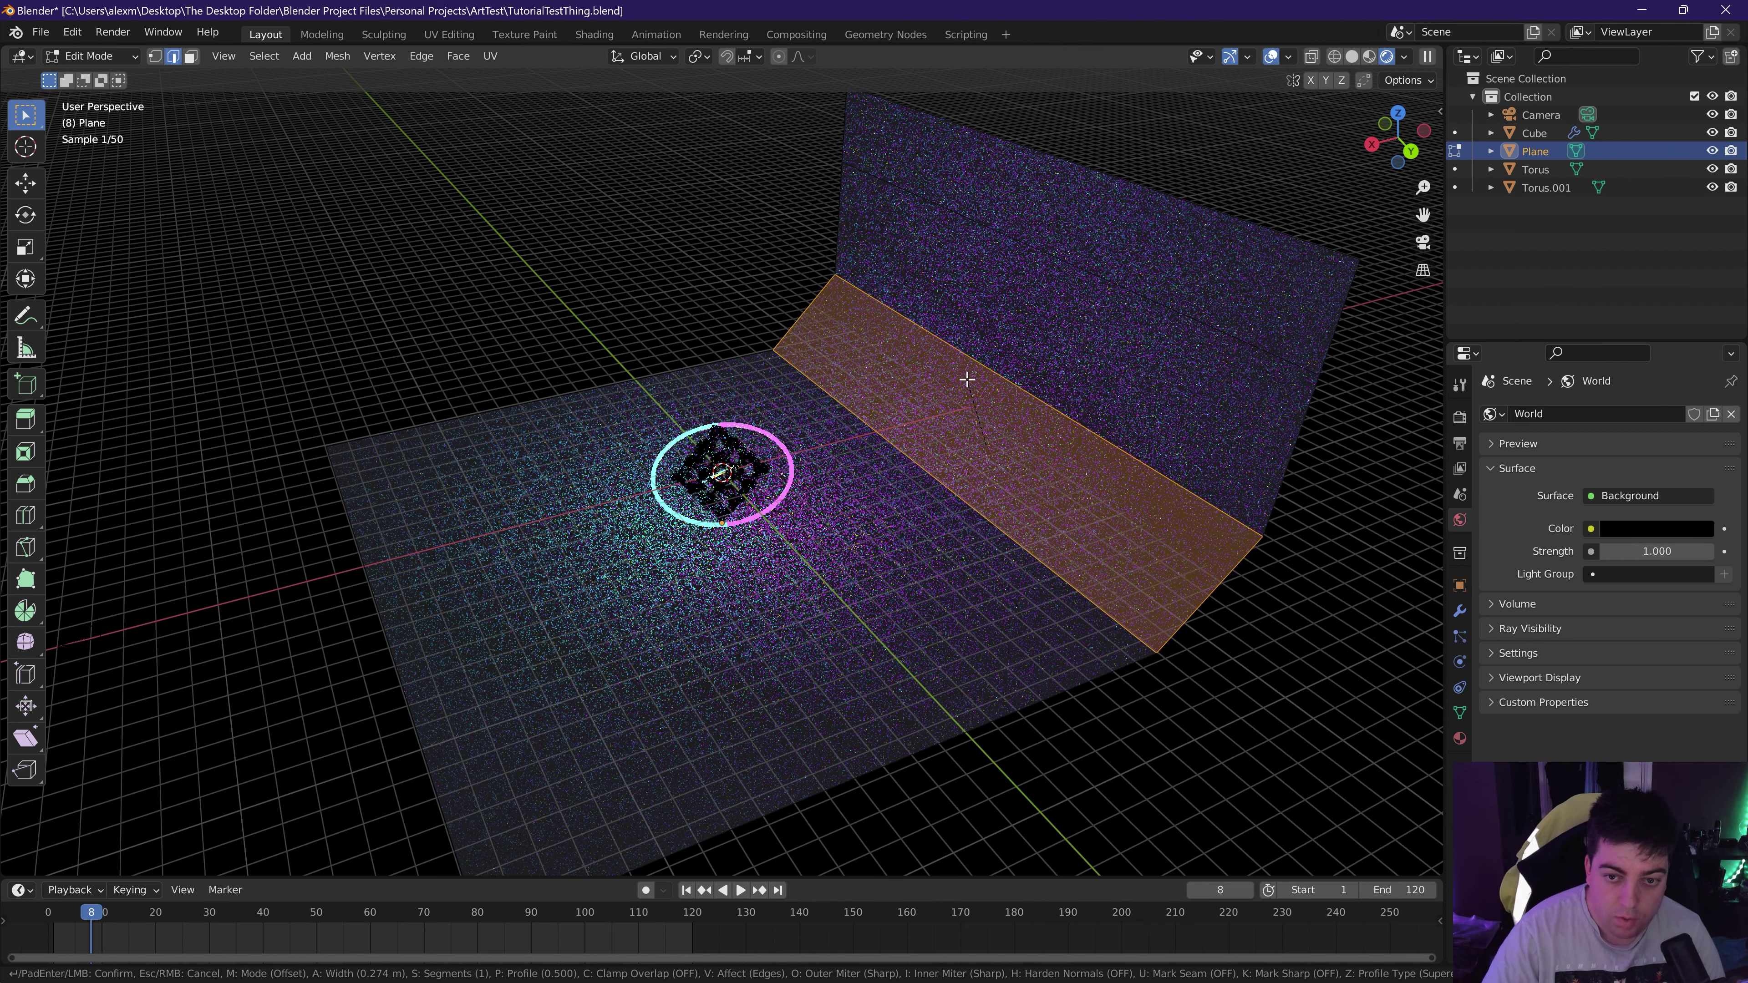
{"action": "left_click", "coordinate": [888, 471]}
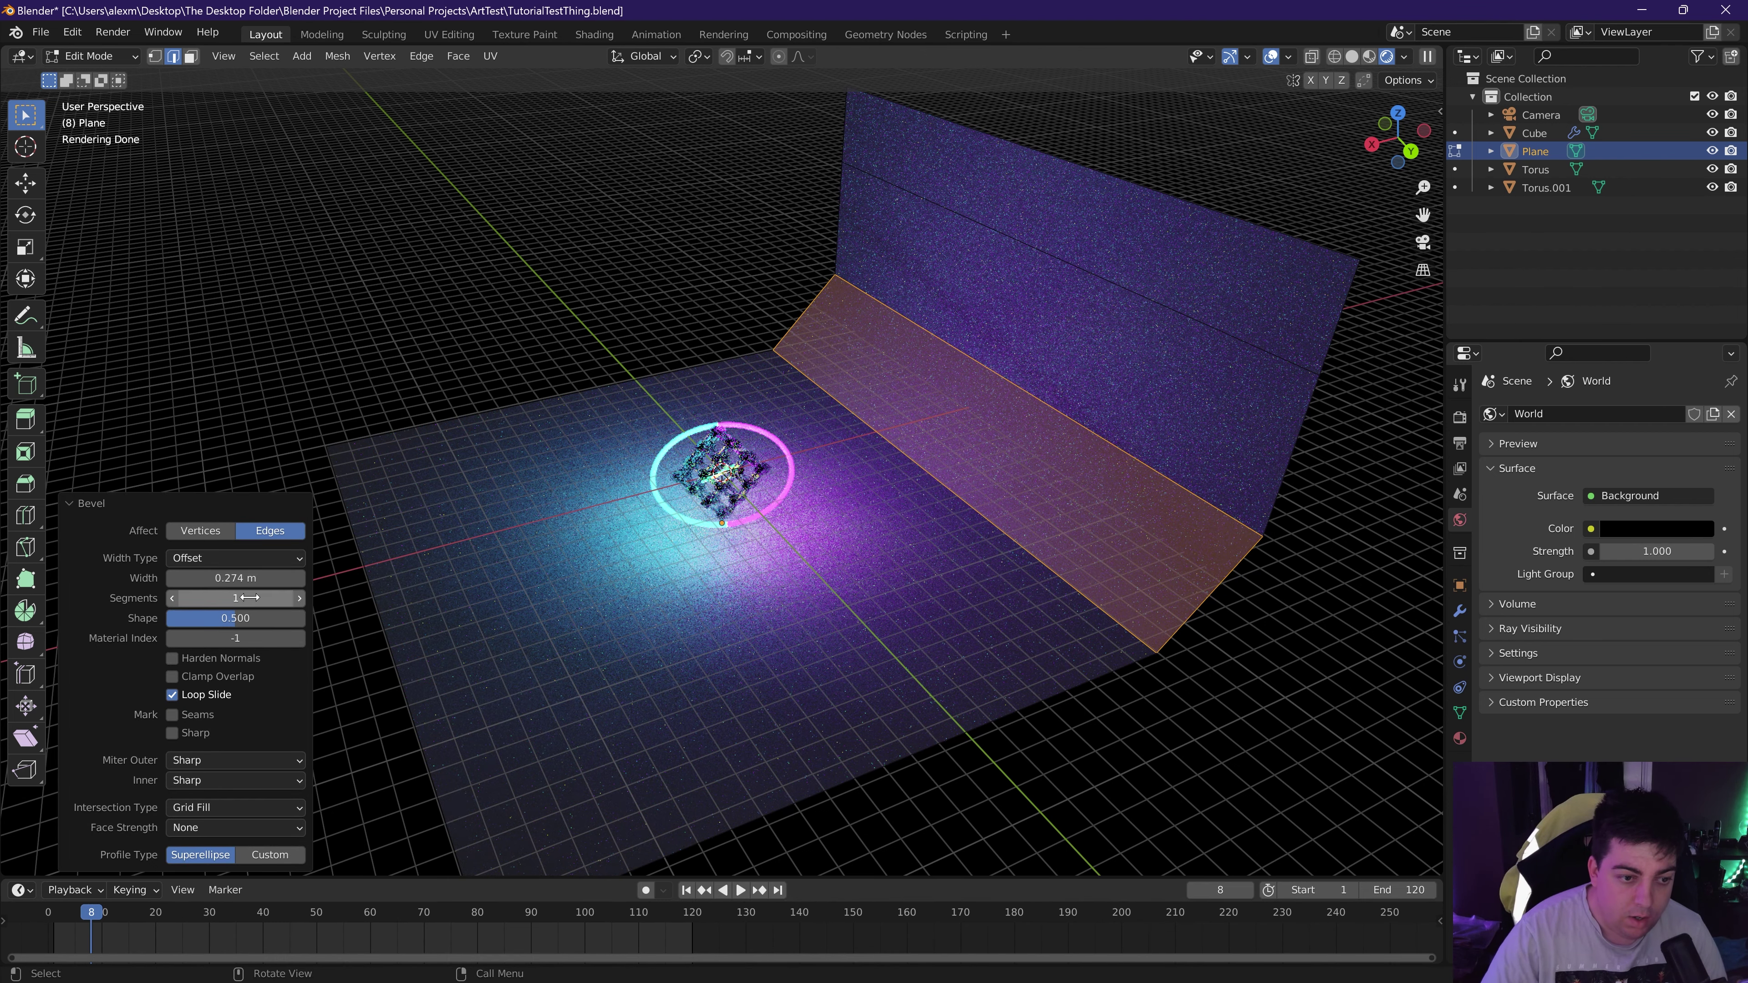
{"action": "left_click_drag", "start_coordinate": [235, 597], "coordinate": [1452, 287]}
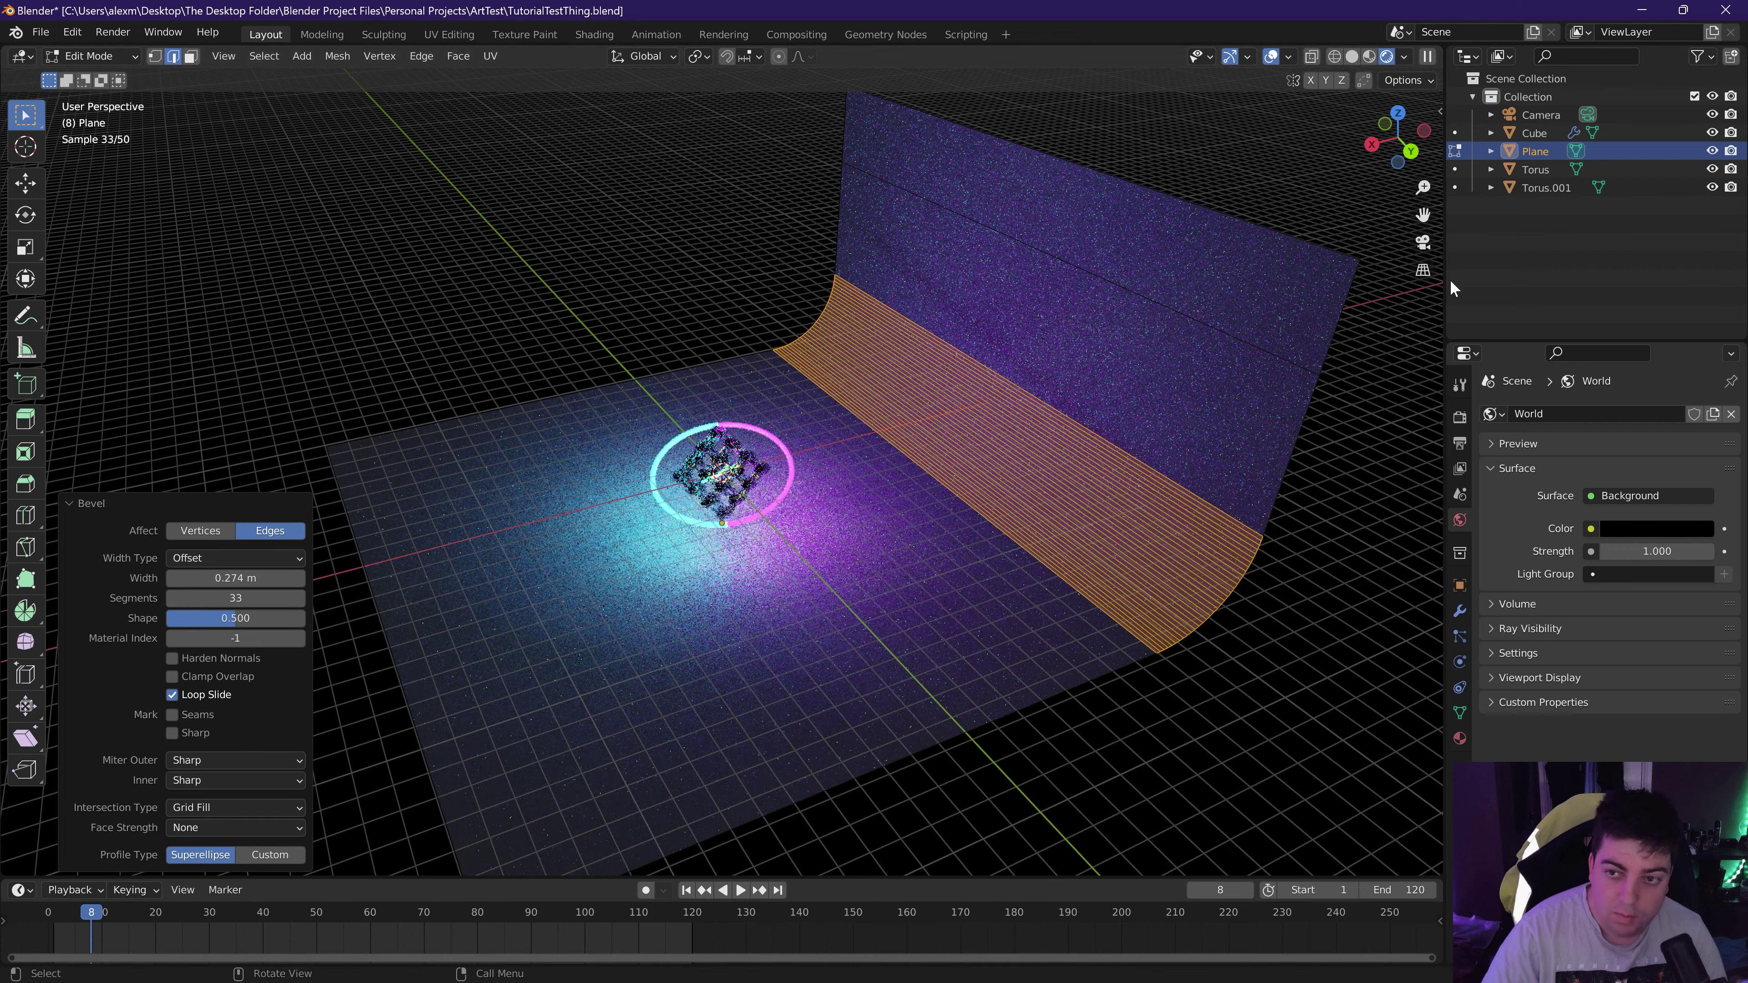
{"action": "key", "text": "Tab"}
{"action": "middle_click_drag", "start_coordinate": [1319, 242], "coordinate": [1245, 192]}
View the scene through the camera and select the backdrop plane.
{"action": "middle_click_drag", "start_coordinate": [1189, 661], "coordinate": [1140, 559]}
{"action": "left_click", "coordinate": [1139, 559]}
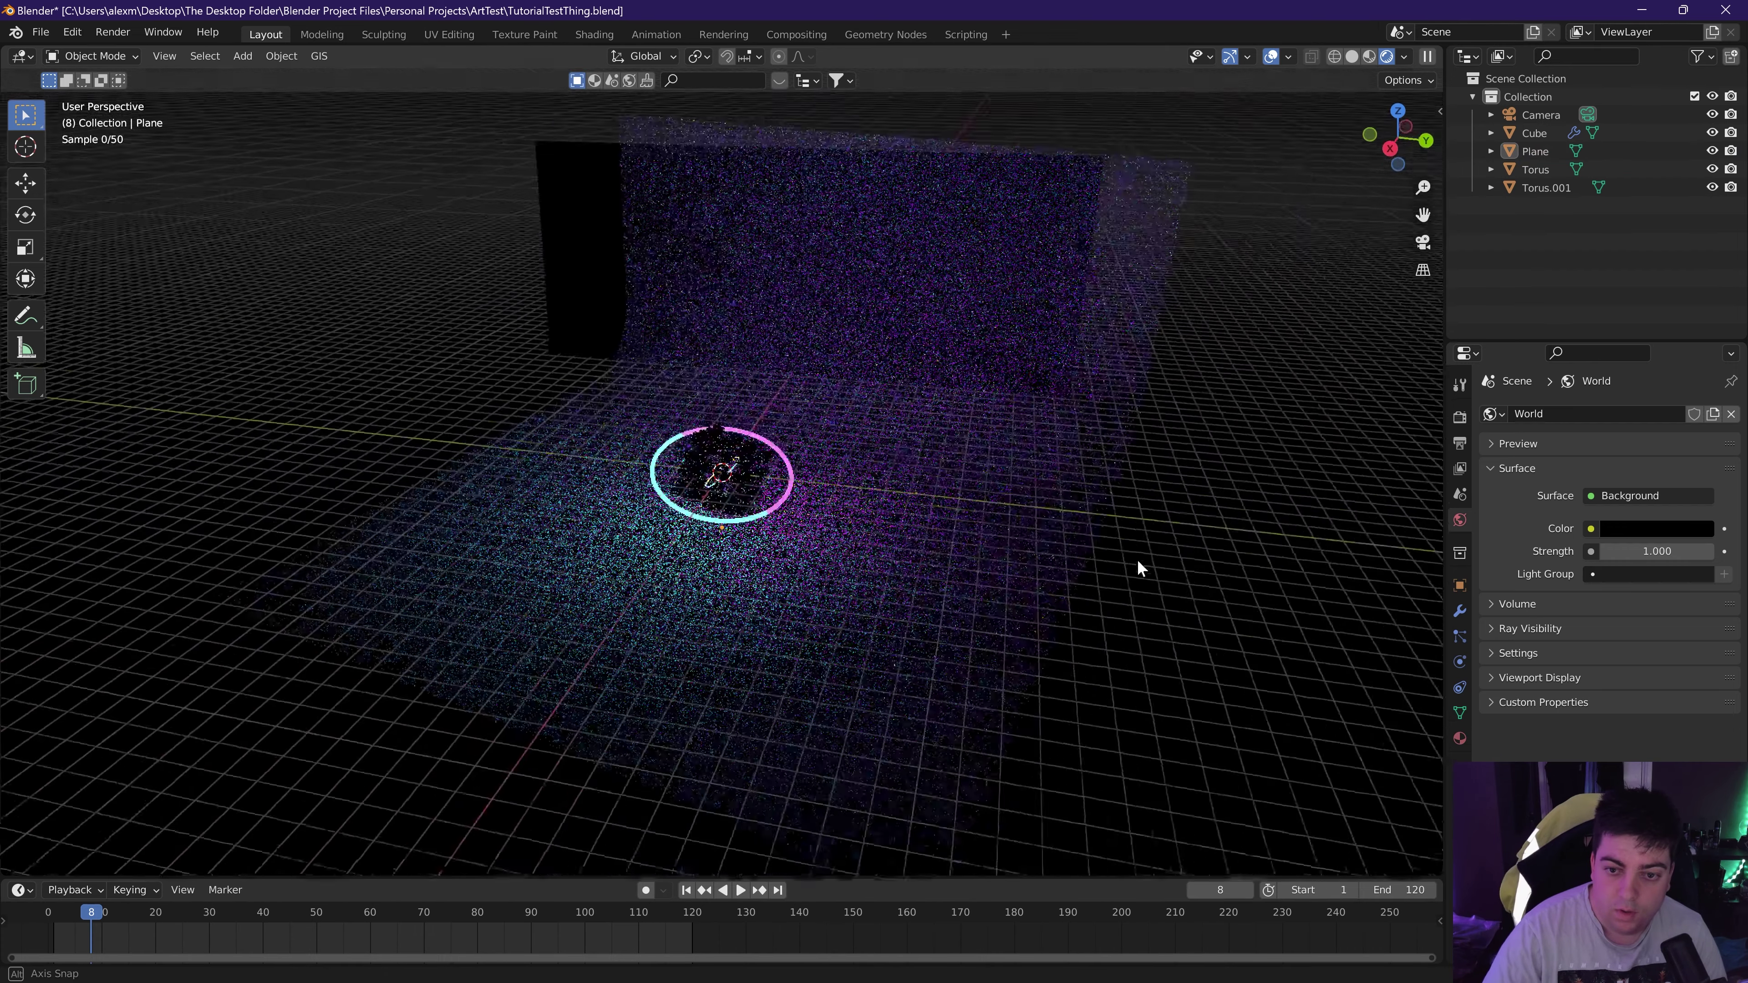
{"action": "left_click", "coordinate": [1423, 242]}
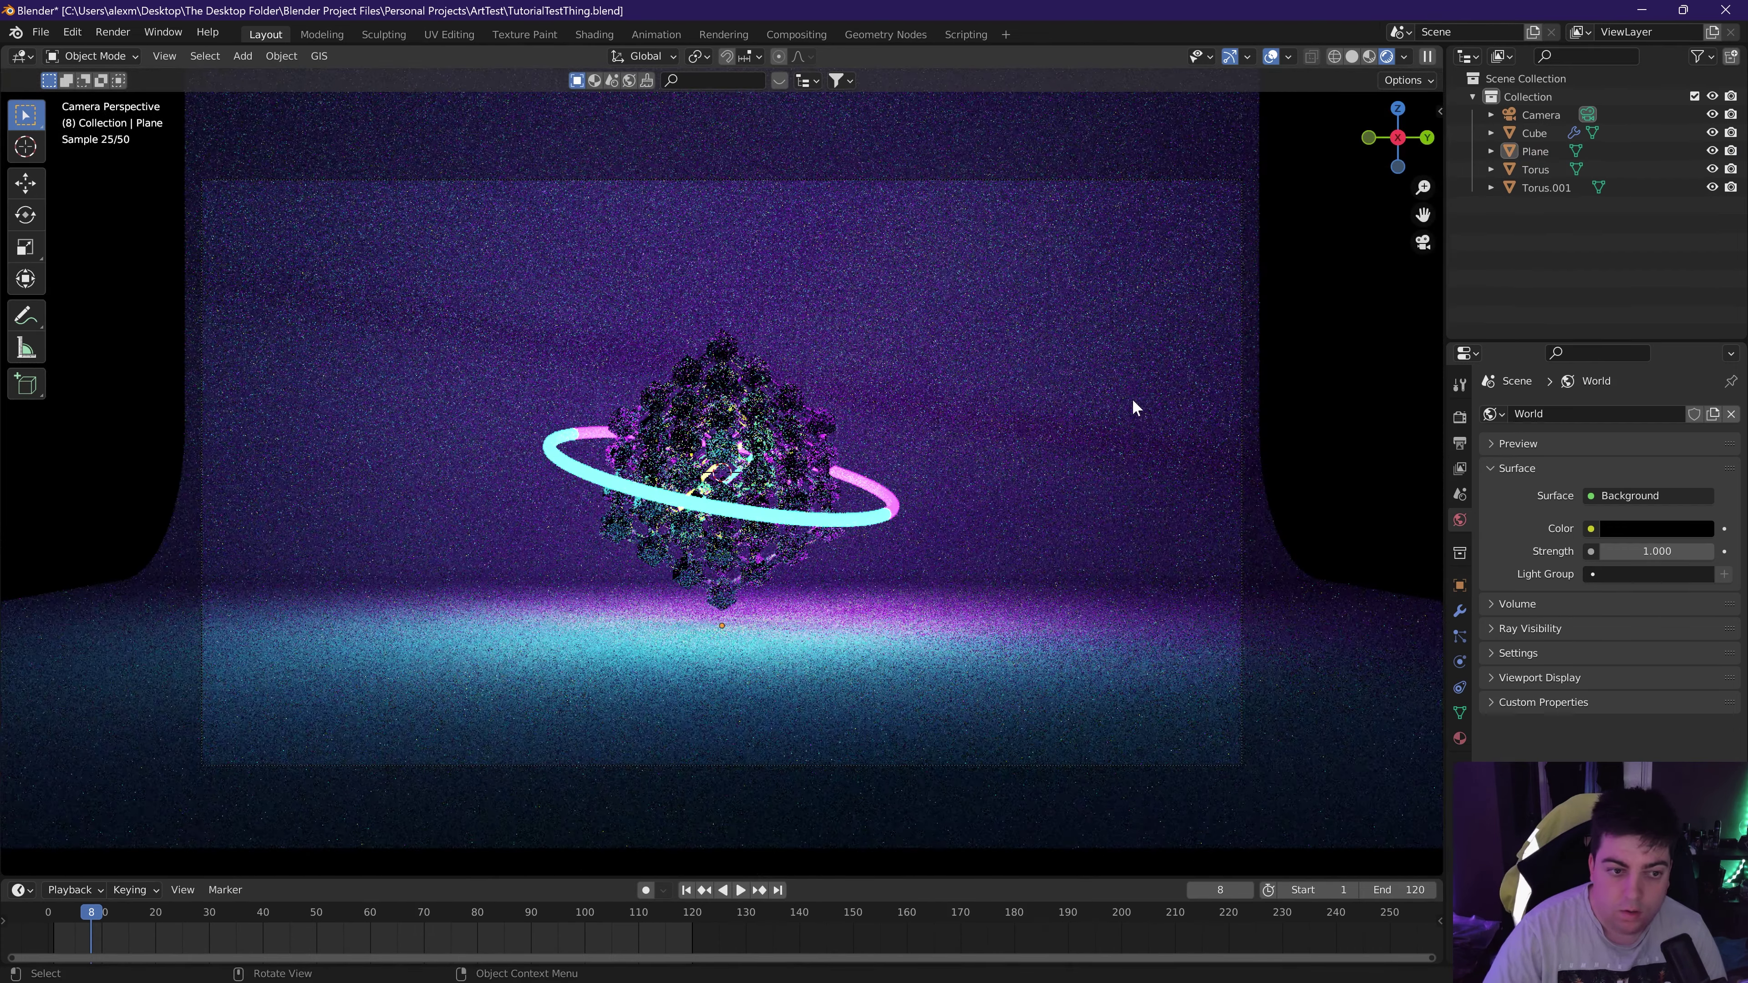
{"action": "left_click", "coordinate": [1033, 448]}
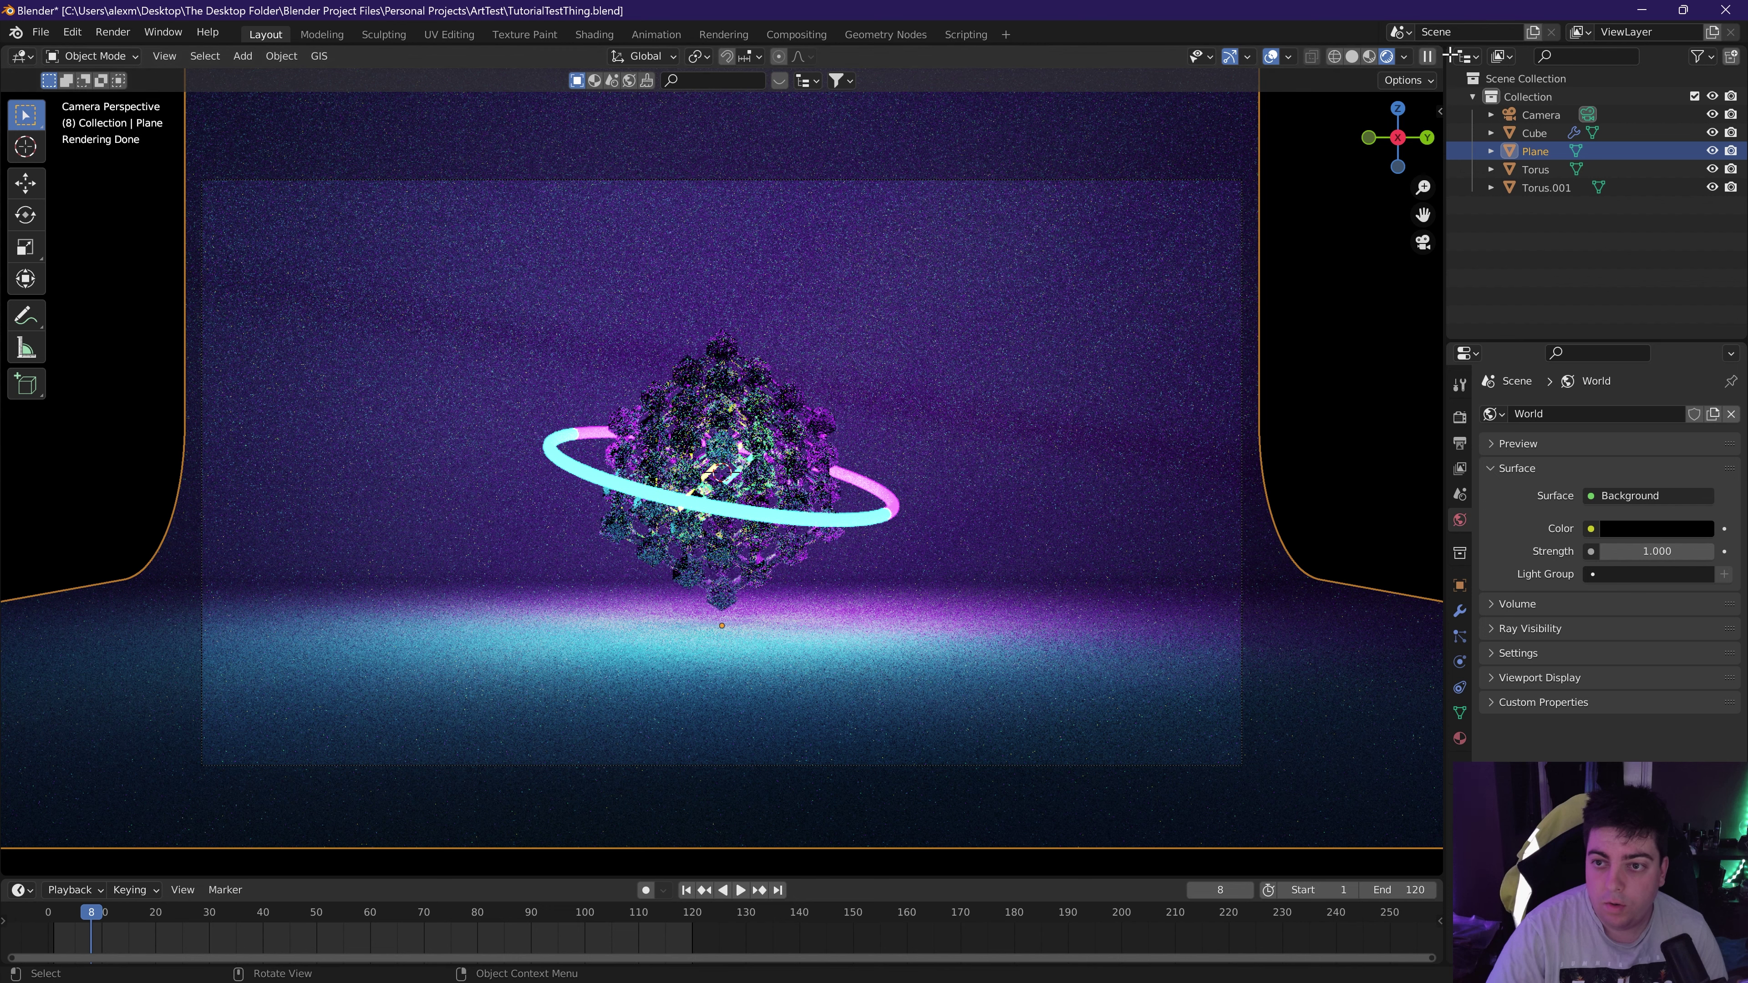
Split the viewport side by side and make the new area a Shader Editor.
{"action": "left_click_drag", "start_coordinate": [1453, 55], "coordinate": [1304, 59]}
{"action": "mouse_move", "coordinate": [1167, 102]}
{"action": "left_mouse_down"}
{"action": "mouse_move", "coordinate": [1496, 79]}
{"action": "mouse_move", "coordinate": [1420, 95]}
{"action": "mouse_move", "coordinate": [1463, 114]}
{"action": "mouse_move", "coordinate": [1447, 122]}
{"action": "mouse_move", "coordinate": [1048, 138]}
{"action": "left_mouse_up"}
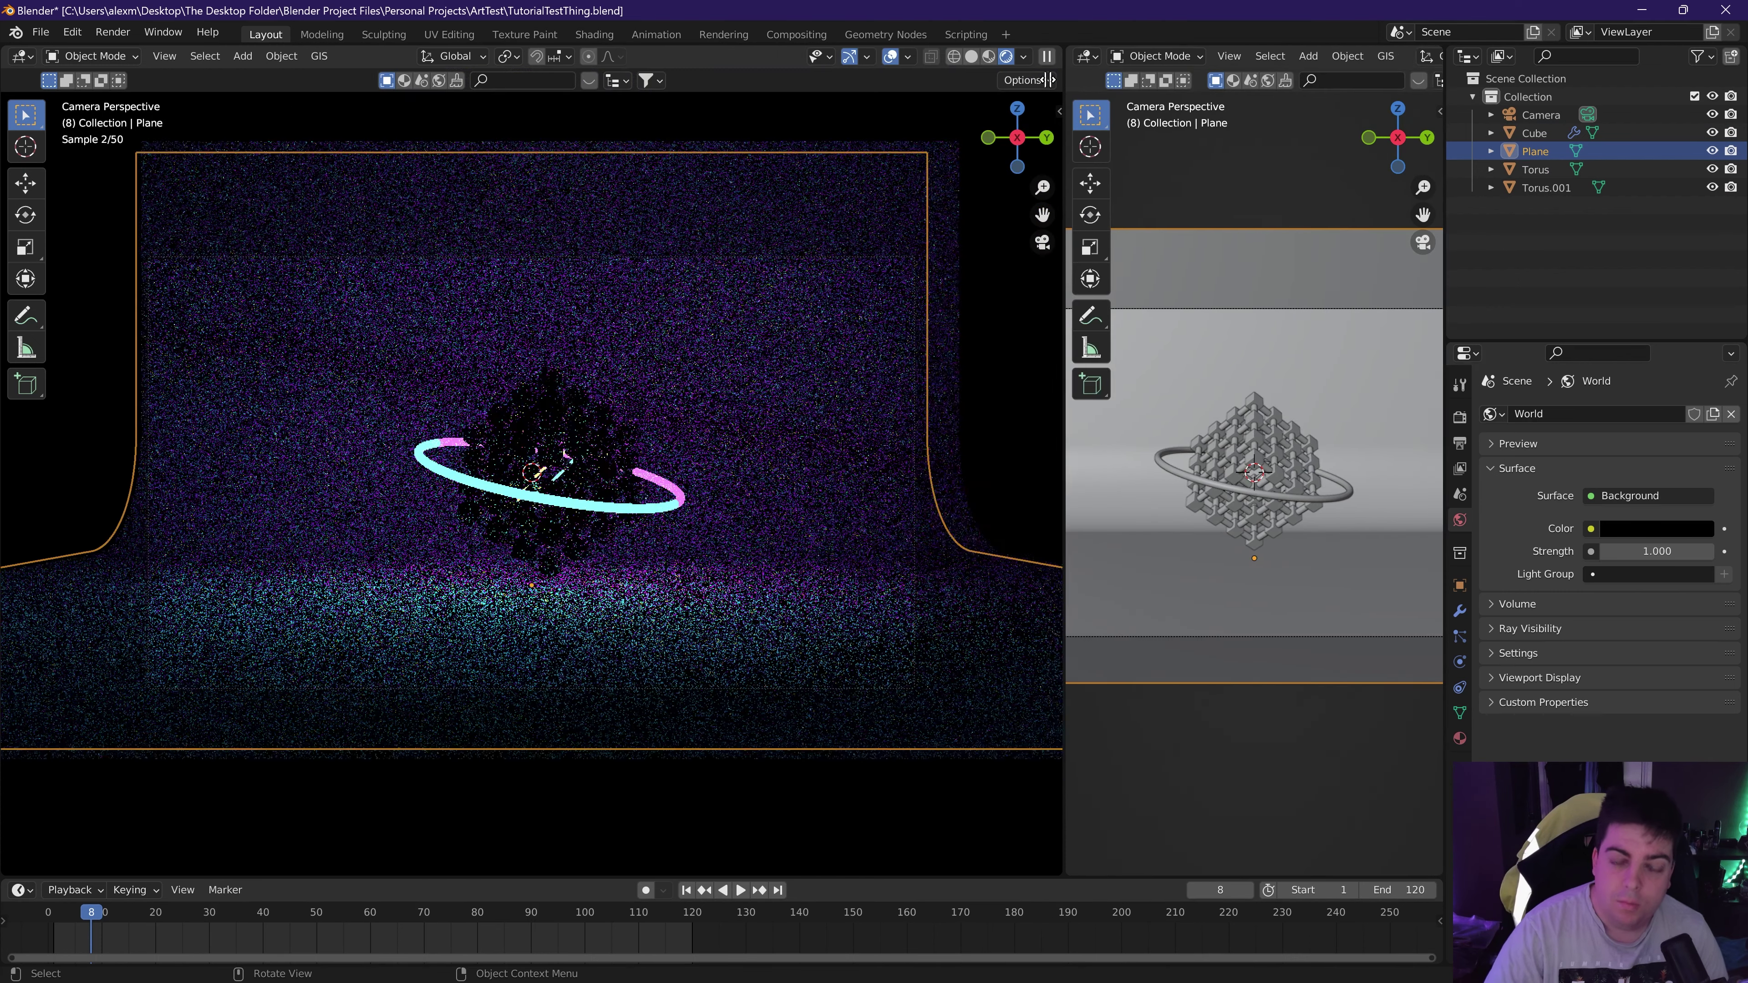
{"action": "left_click", "coordinate": [1069, 56]}
{"action": "left_click", "coordinate": [455, 228]}
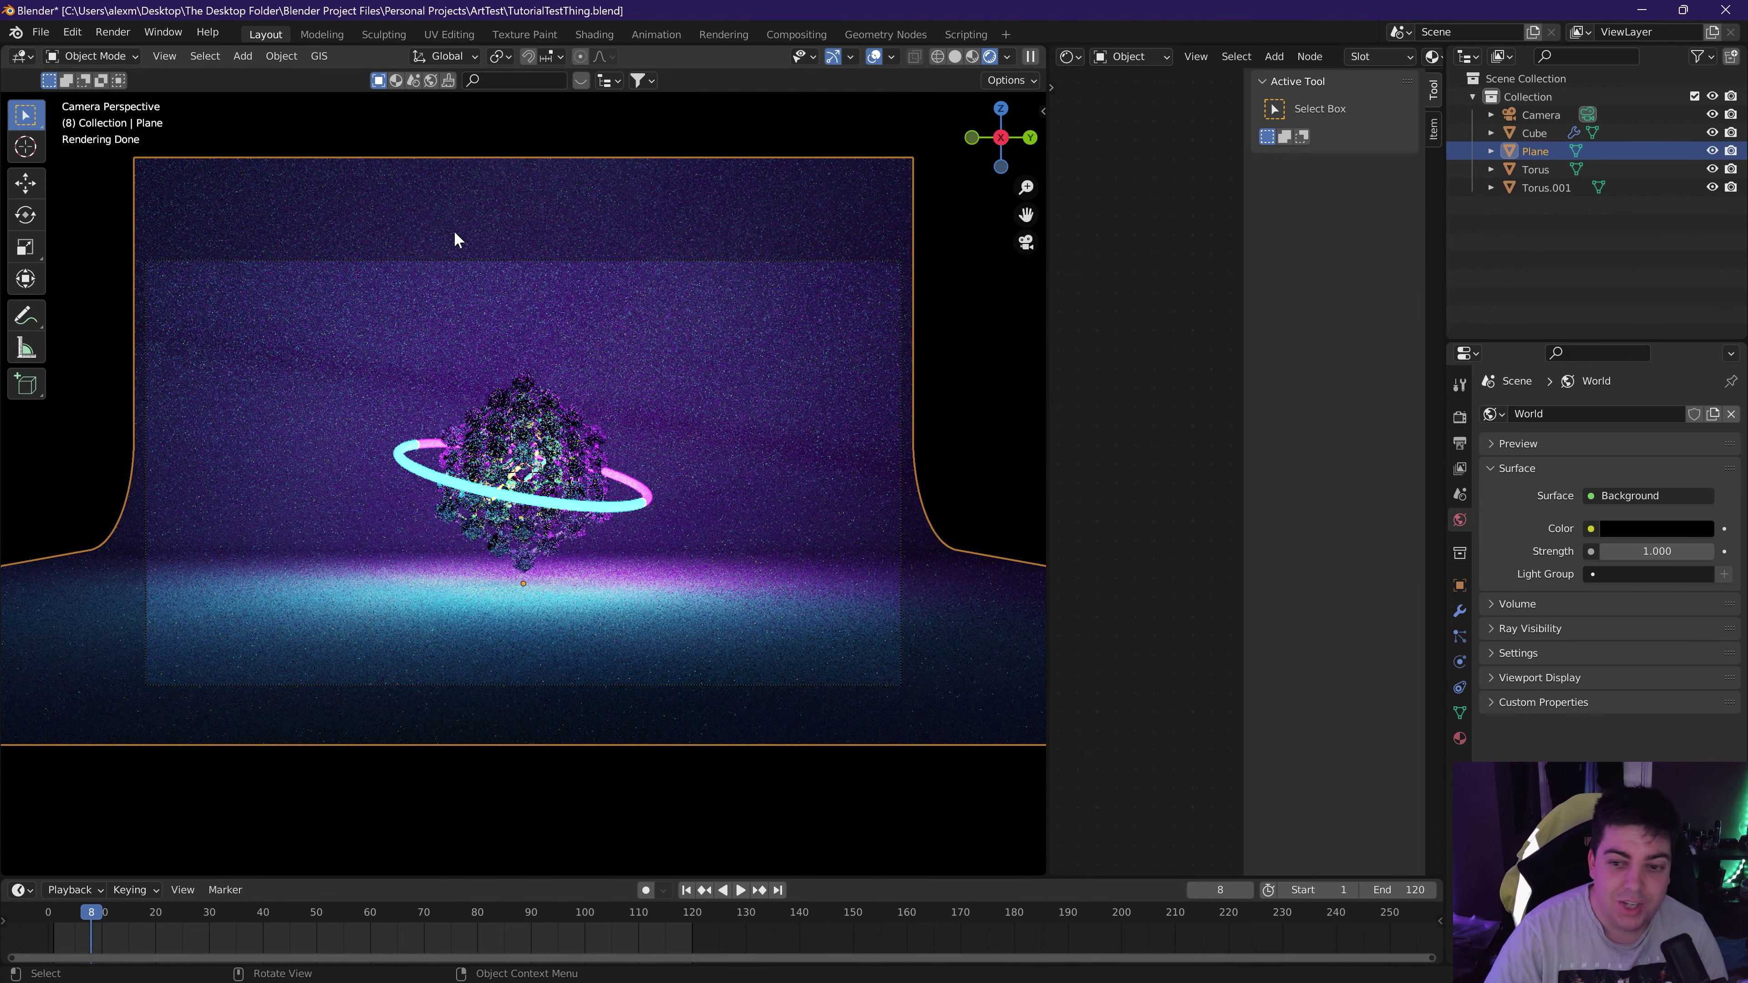
{"action": "left_click_drag", "start_coordinate": [1046, 330], "coordinate": [819, 344]}
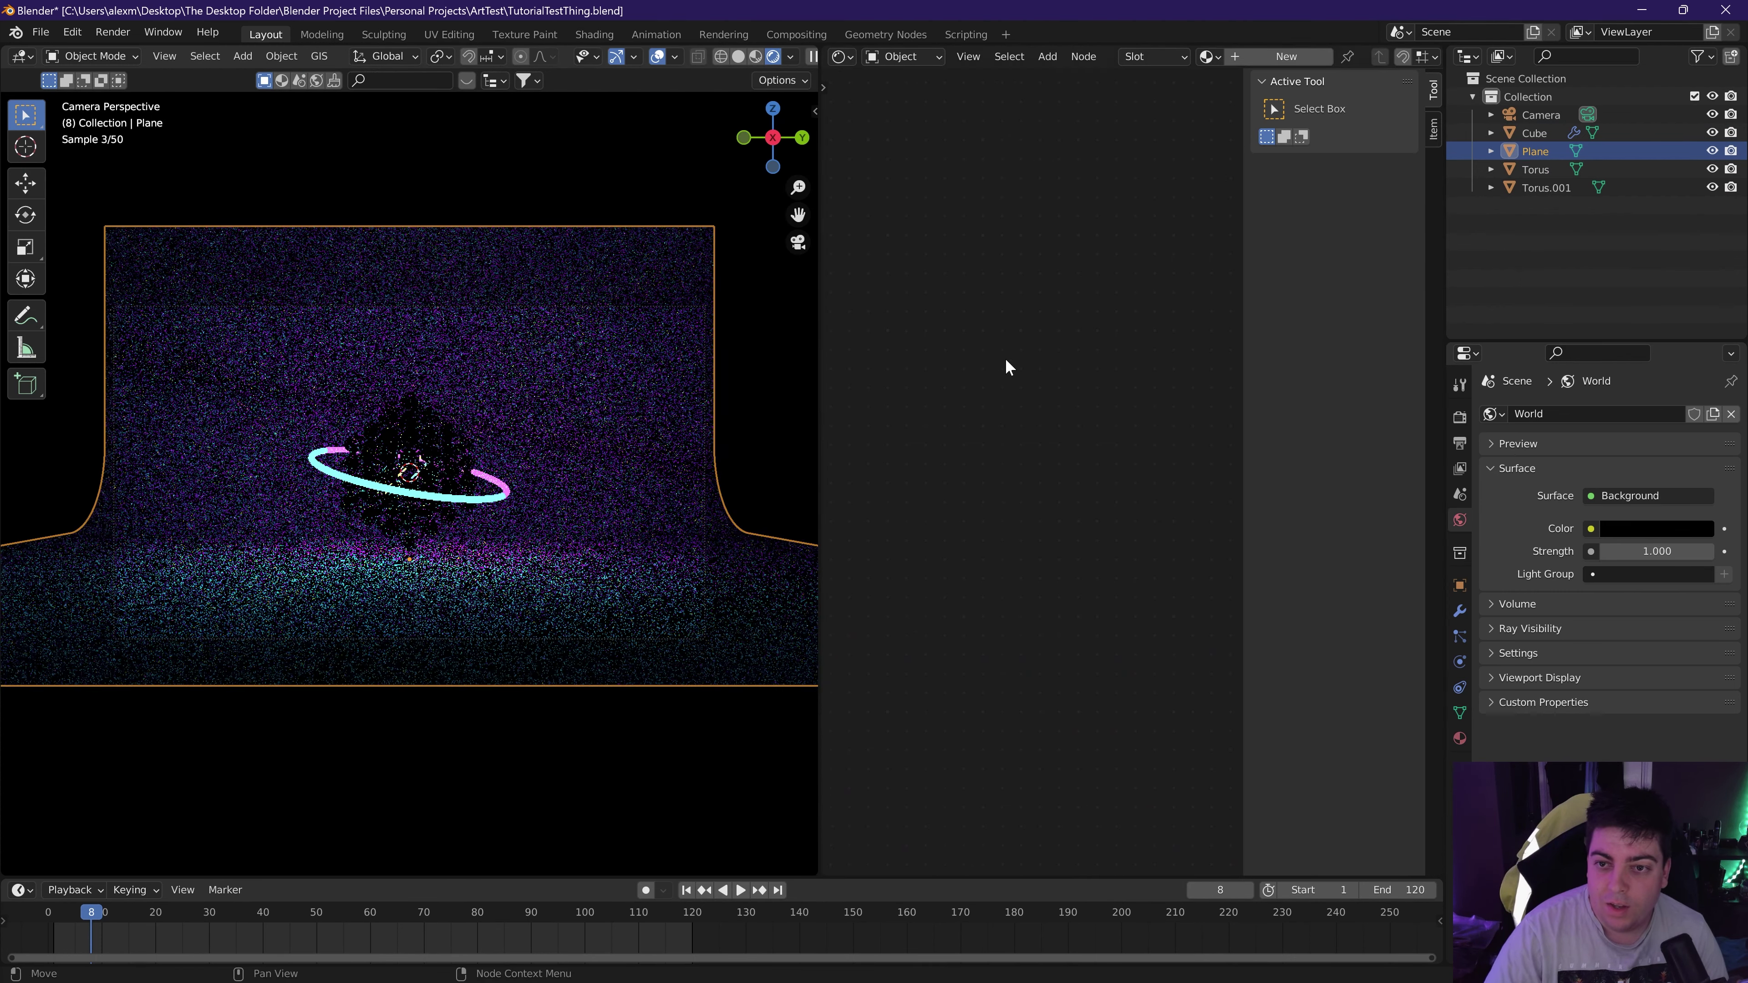
Set the backdrop's Metallic to 1, Roughness to 0.311, and adjust Base Color brightness.
{"action": "scroll", "coordinate": [988, 375], "scroll_direction": "up", "scroll_amount": 6}
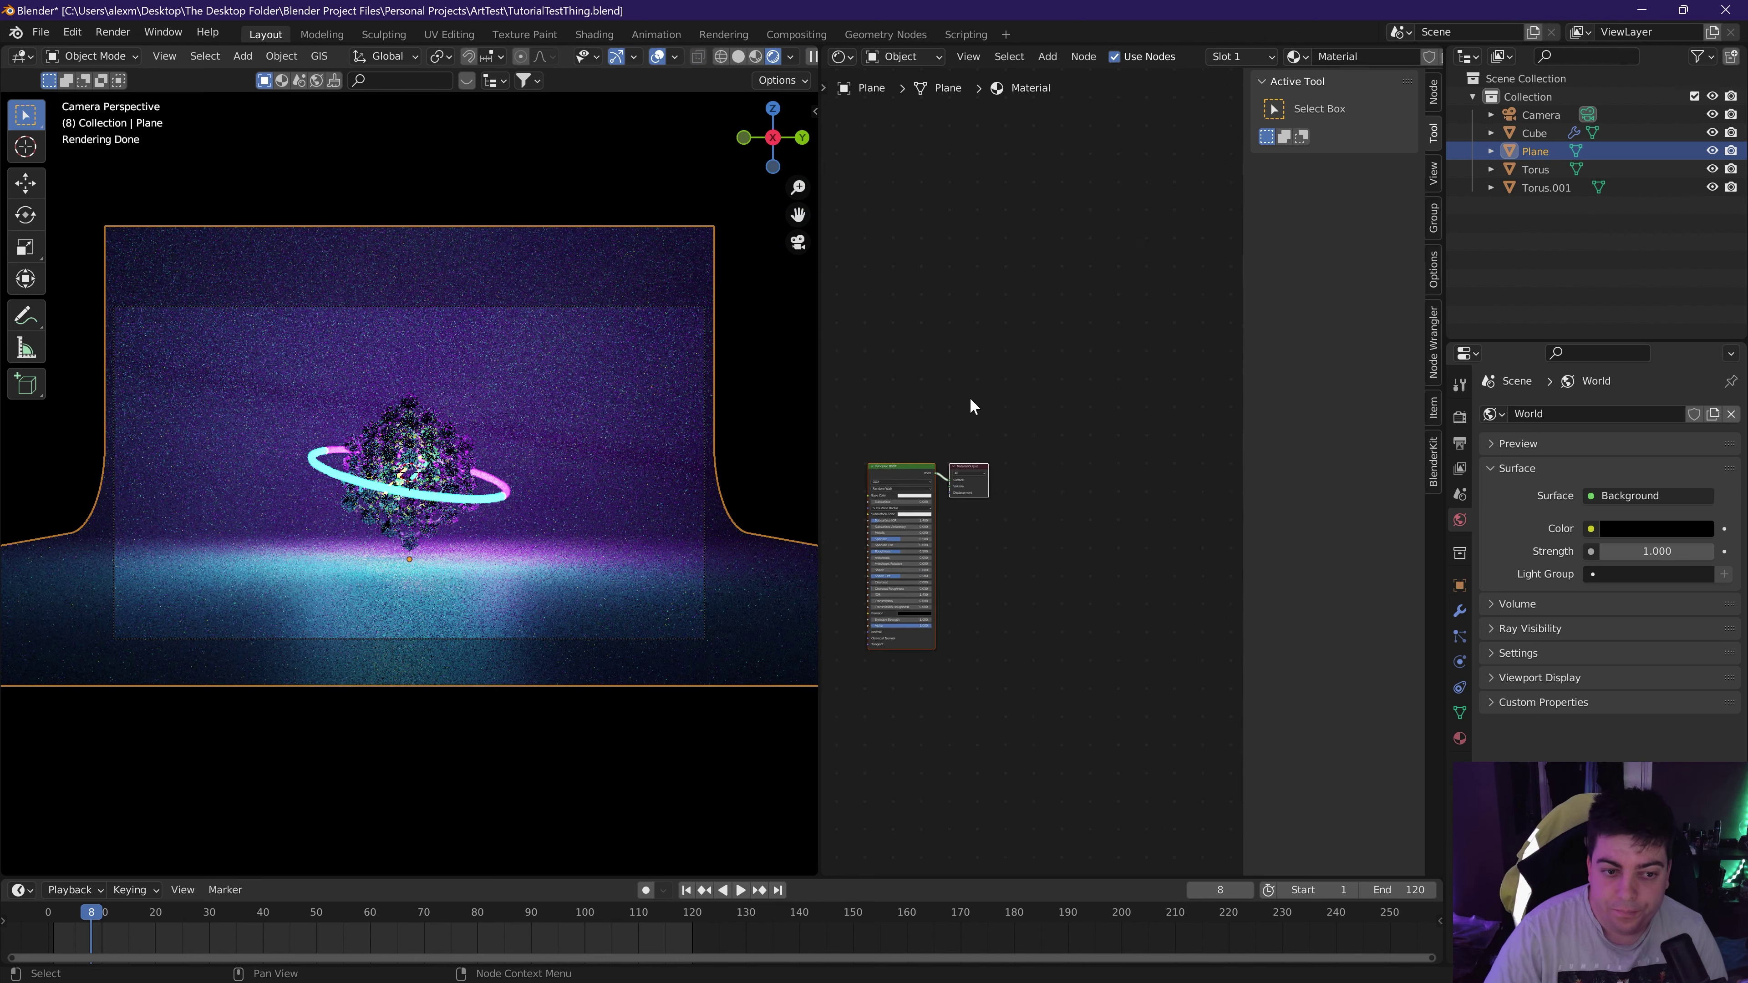
{"action": "scroll", "coordinate": [983, 312], "scroll_direction": "up", "scroll_amount": 2}
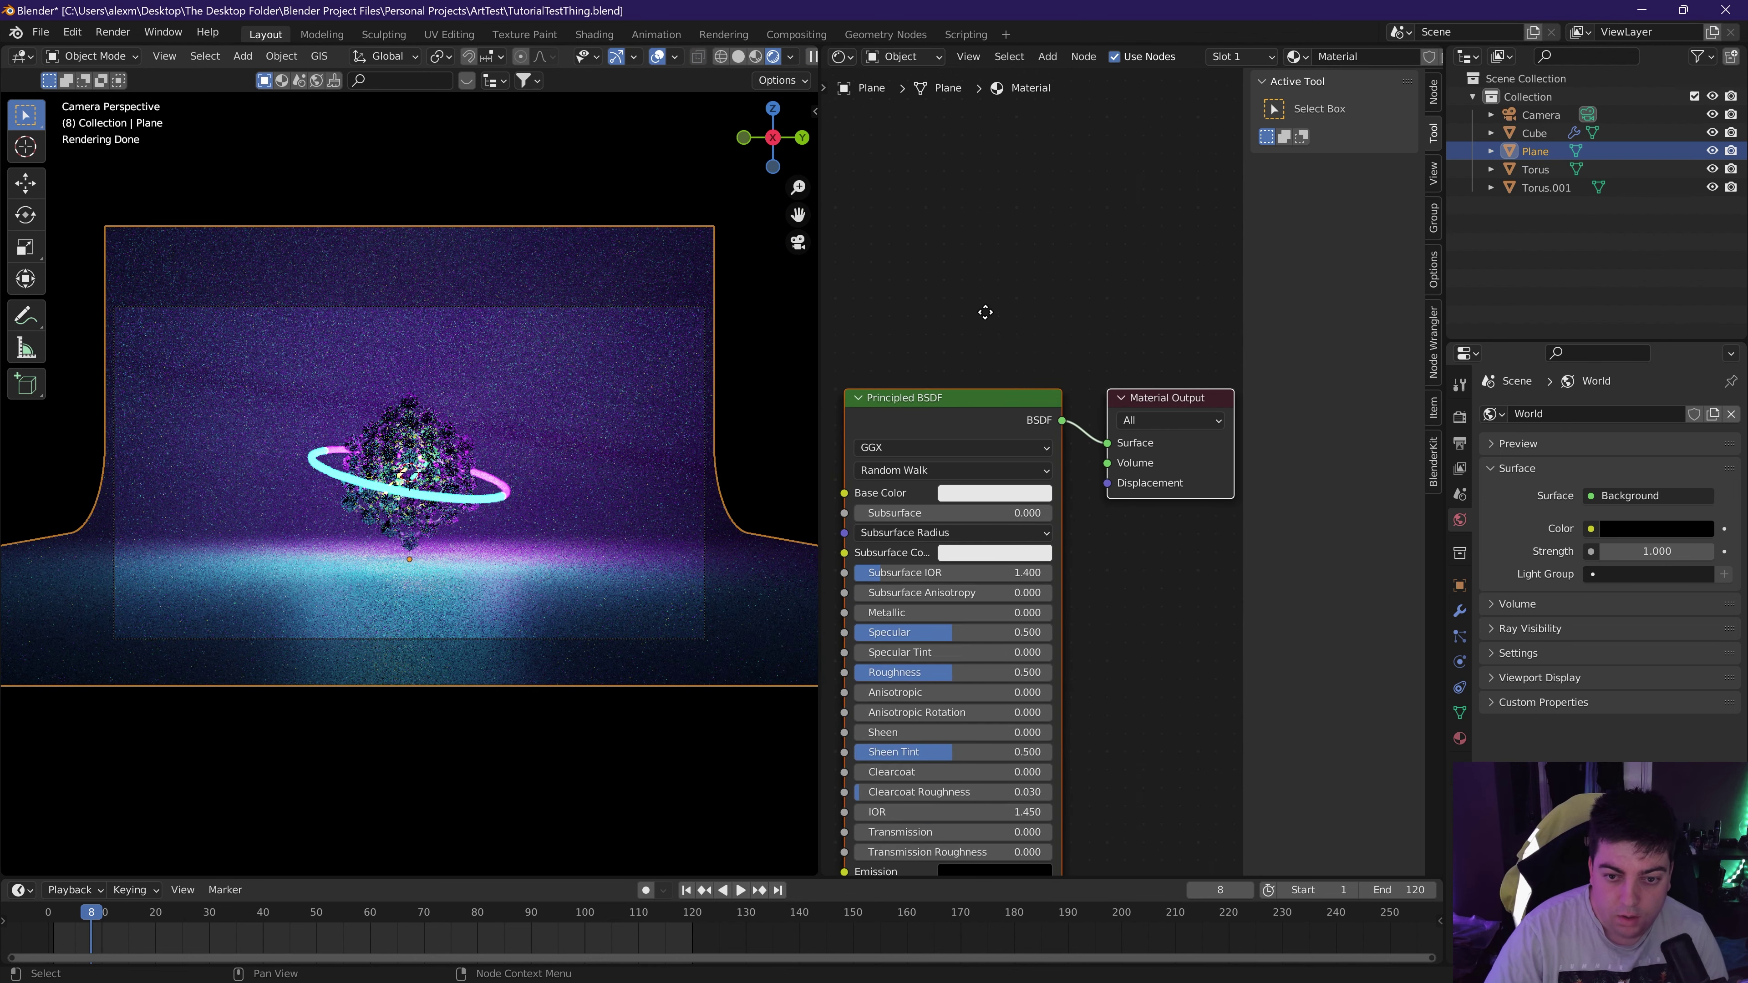
{"action": "left_click", "coordinate": [922, 470]}
{"action": "type", "text": "1"}
{"action": "key", "text": "Return"}
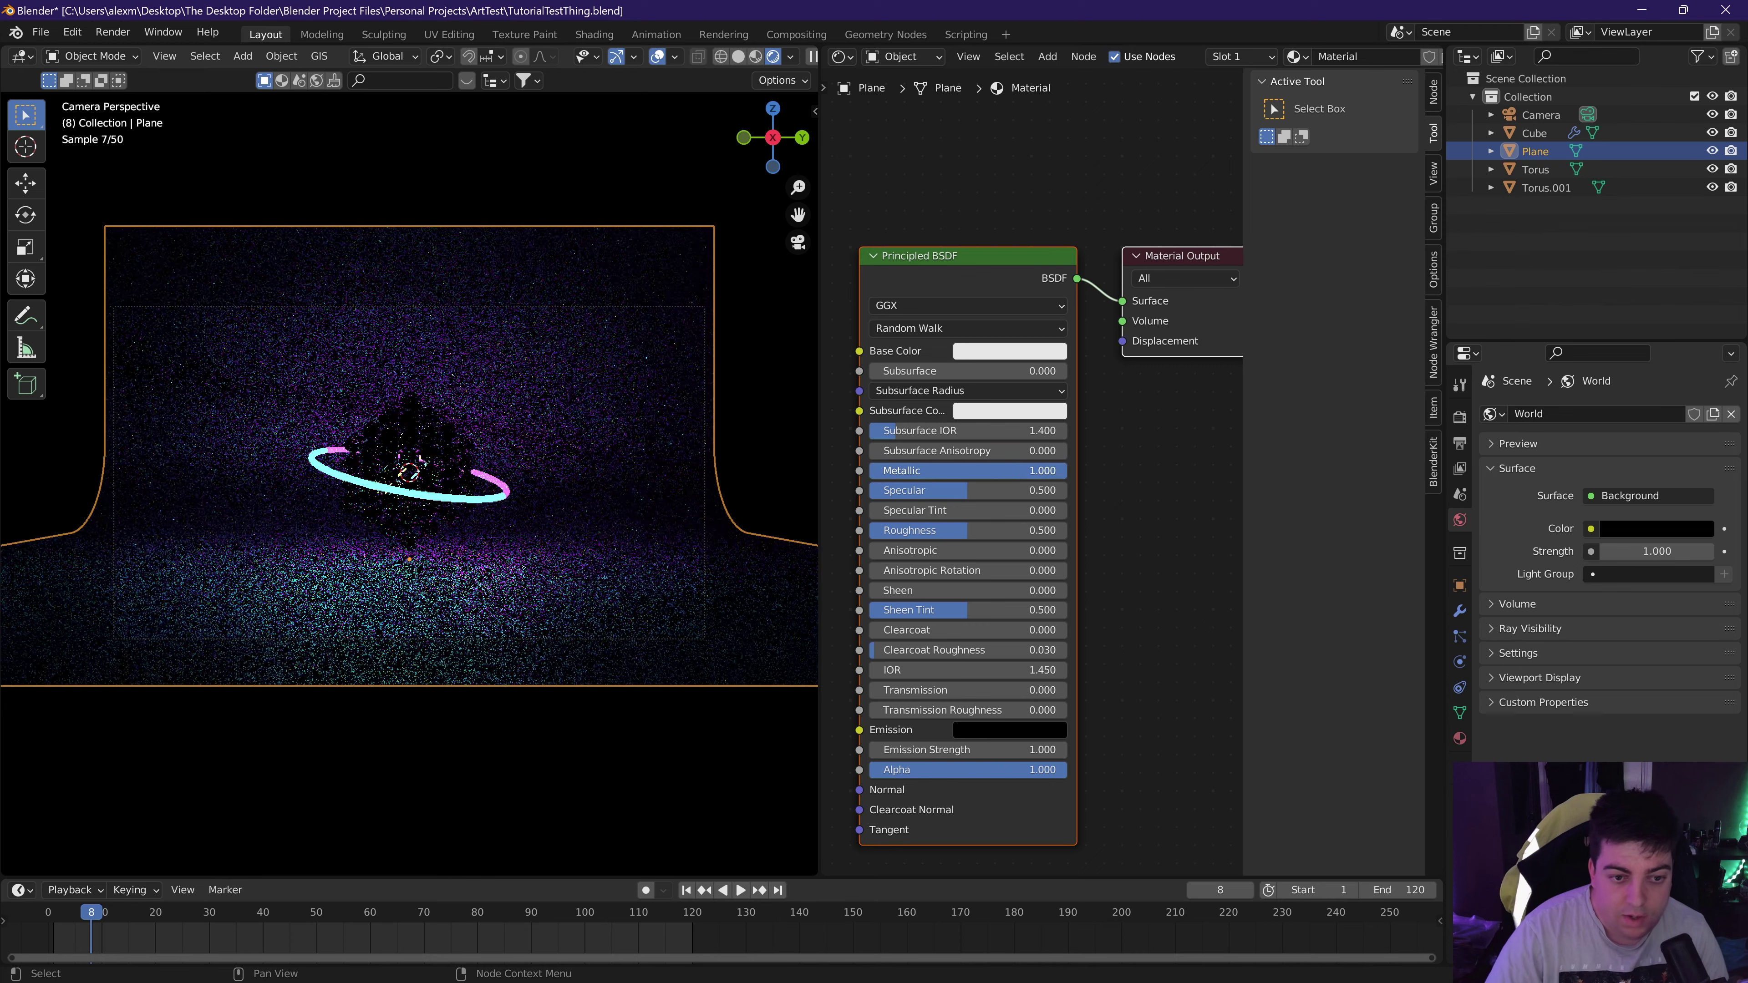
{"action": "left_click_drag", "start_coordinate": [967, 532], "coordinate": [1066, 559]}
{"action": "middle_click_drag", "start_coordinate": [1166, 629], "coordinate": [1230, 613]}
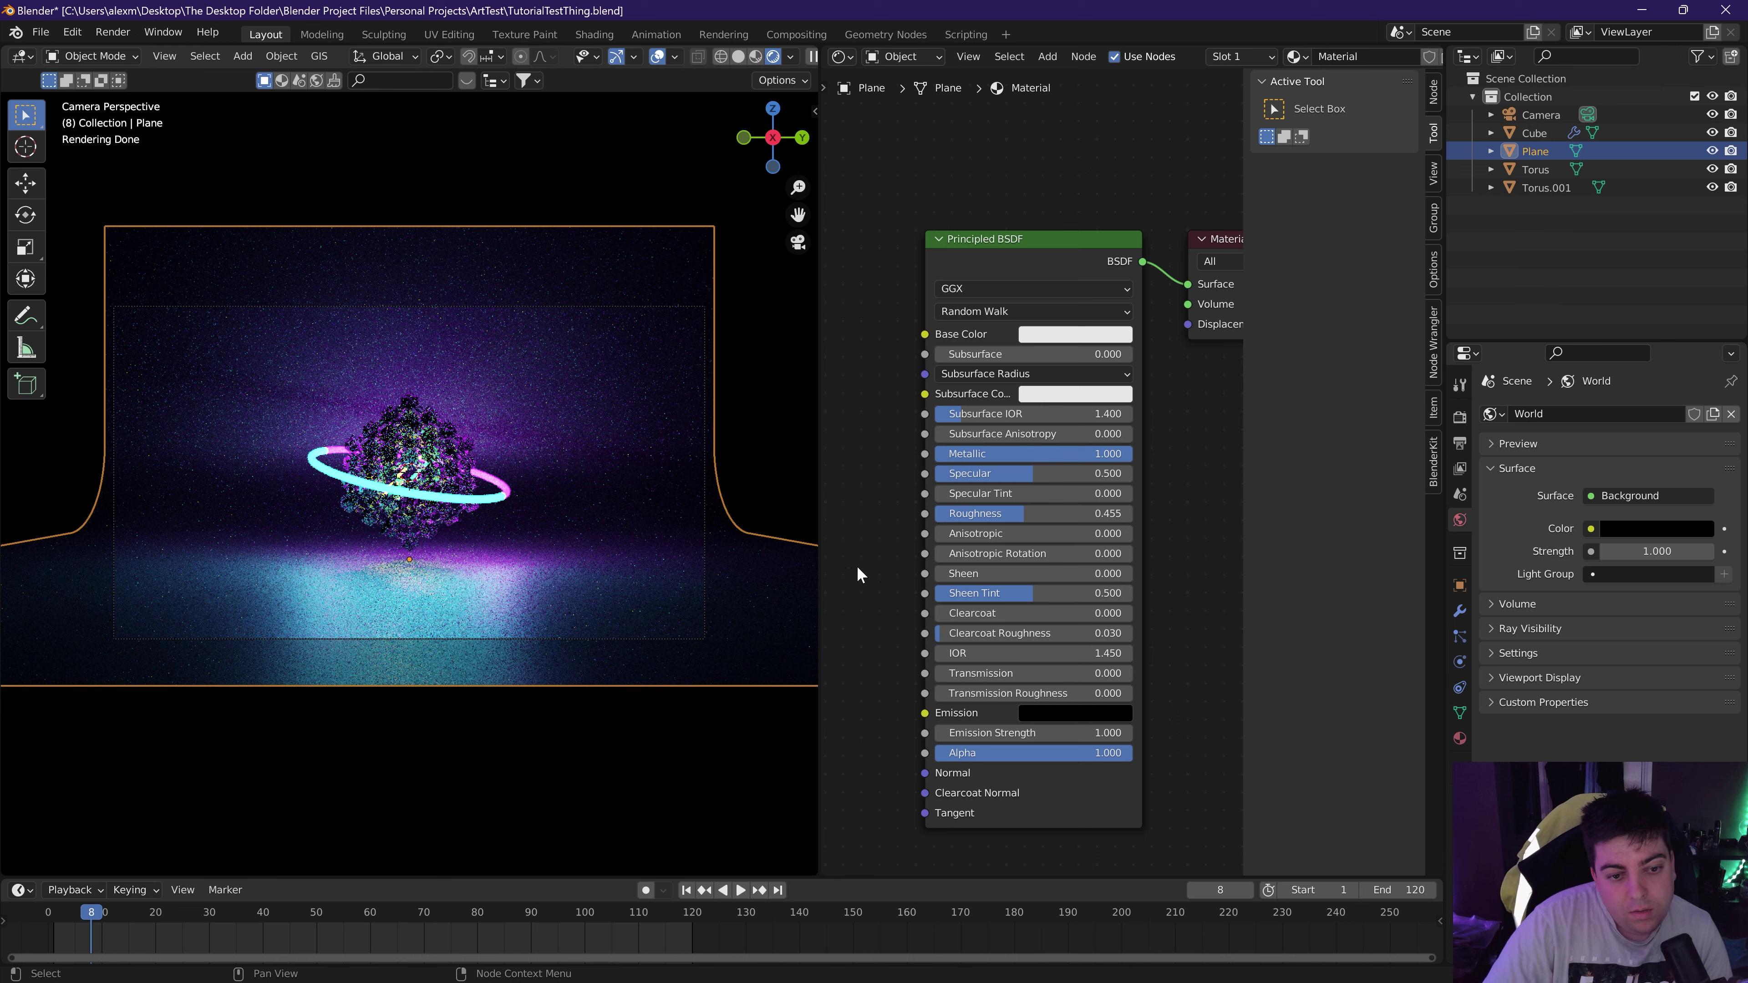
{"action": "left_click_drag", "start_coordinate": [1004, 512], "coordinate": [996, 512]}
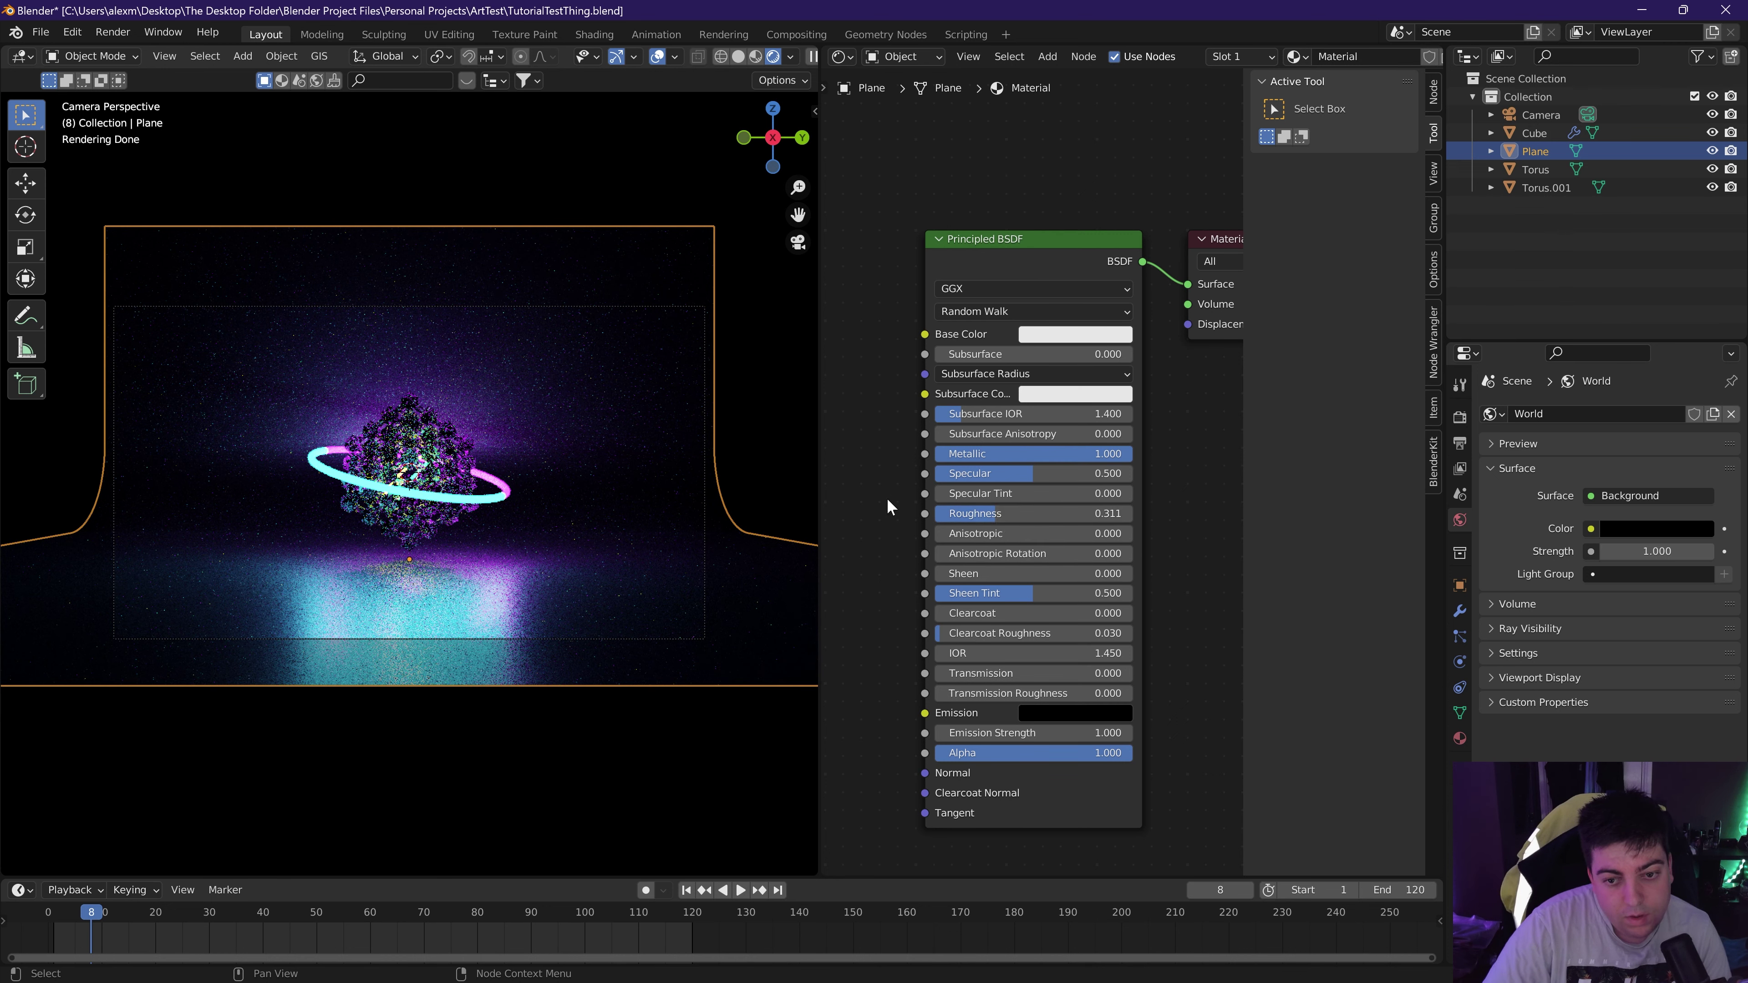
{"action": "left_click", "coordinate": [1076, 334]}
{"action": "left_click_drag", "start_coordinate": [1177, 171], "coordinate": [1179, 77]}
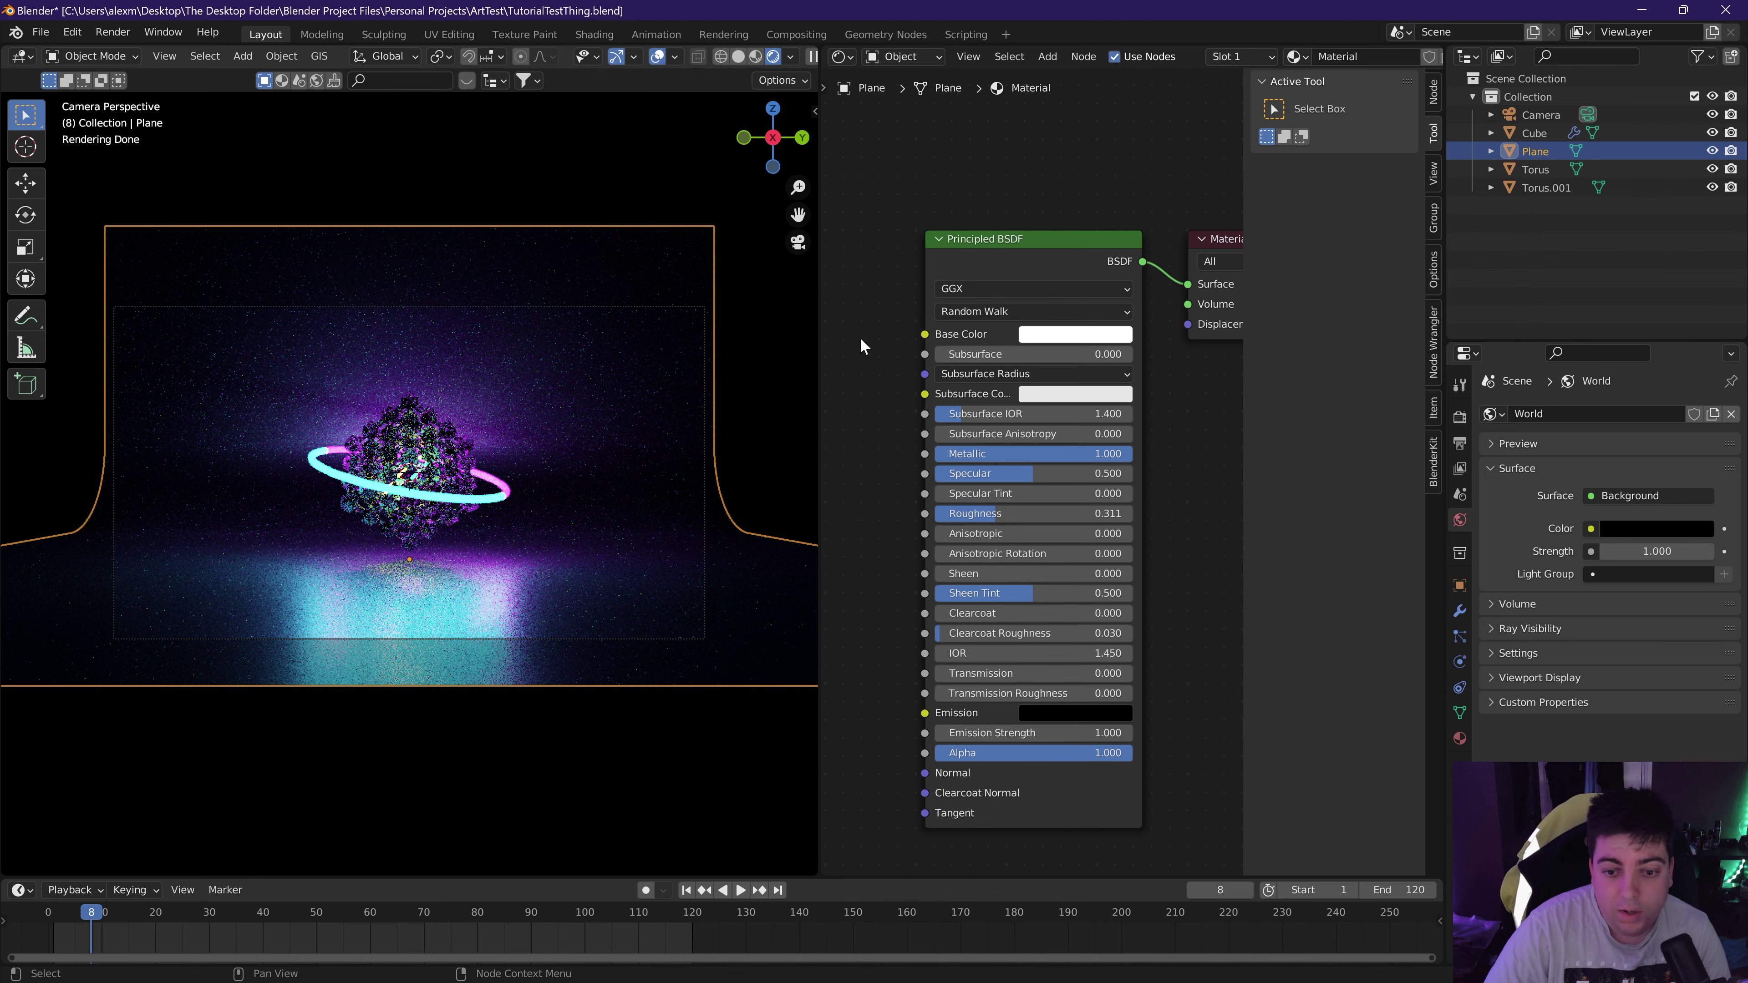
Widen the camera view and play the animation, stopping at frame 101.
{"action": "left_click", "coordinate": [800, 241]}
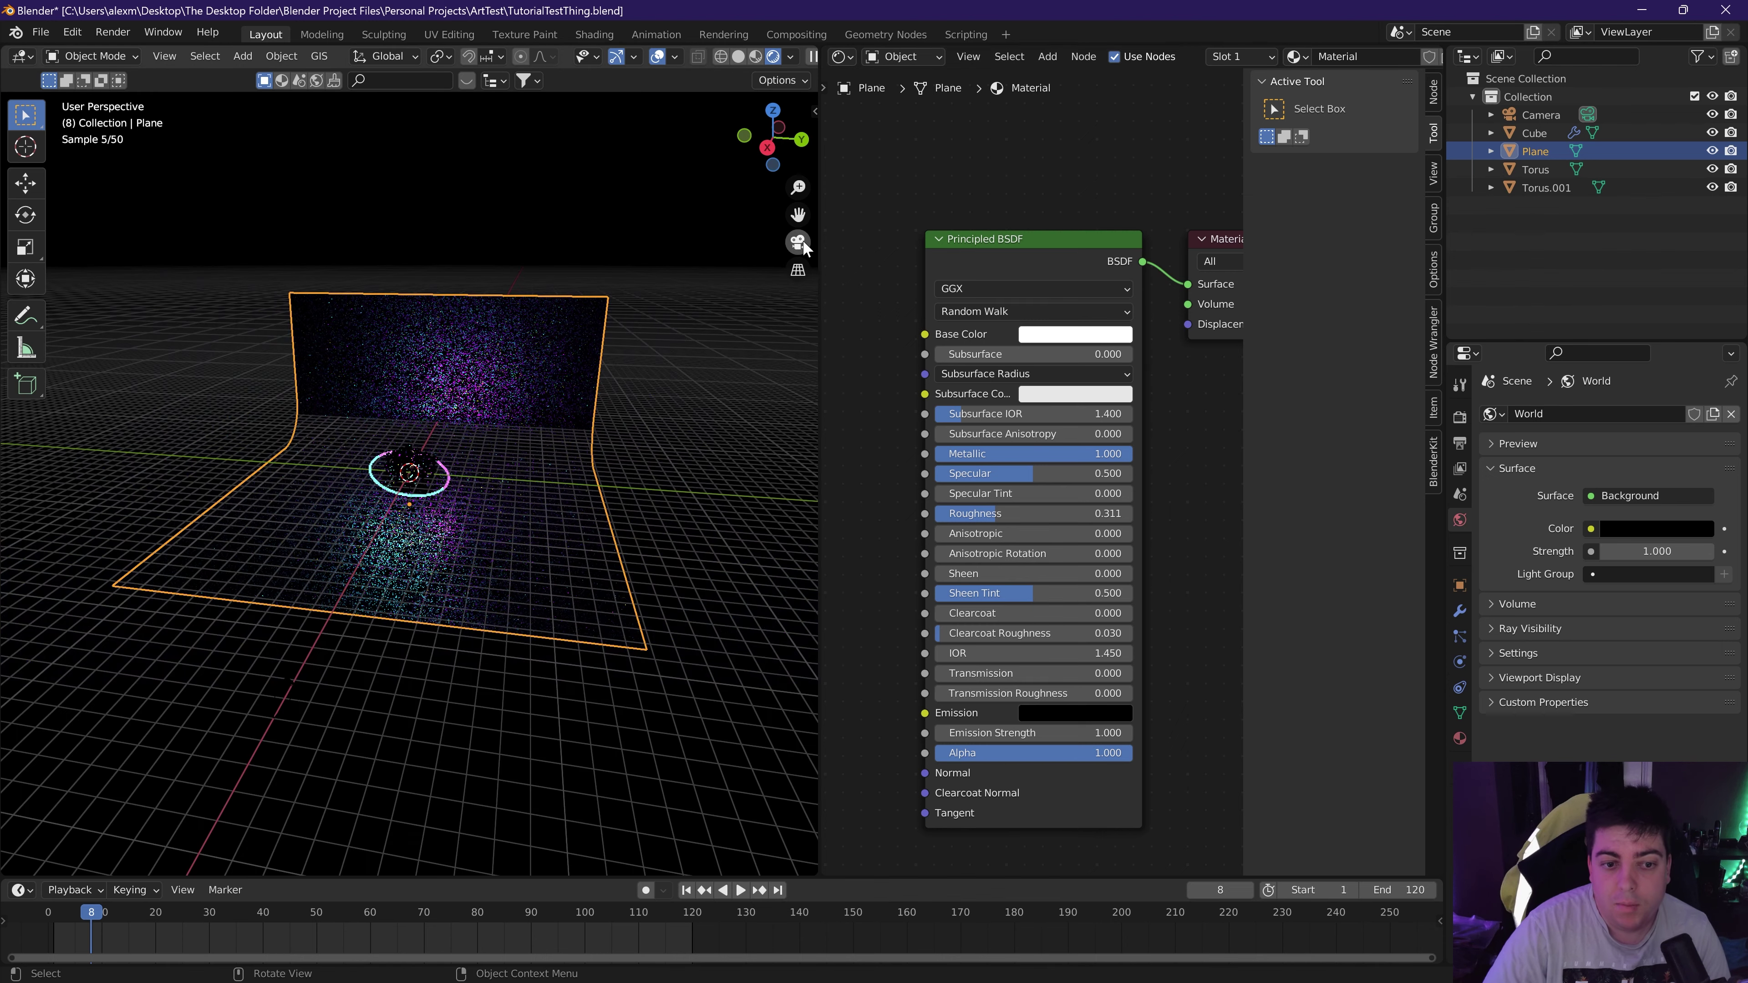
{"action": "left_click", "coordinate": [800, 241]}
{"action": "left_click_drag", "start_coordinate": [821, 311], "coordinate": [1221, 319]}
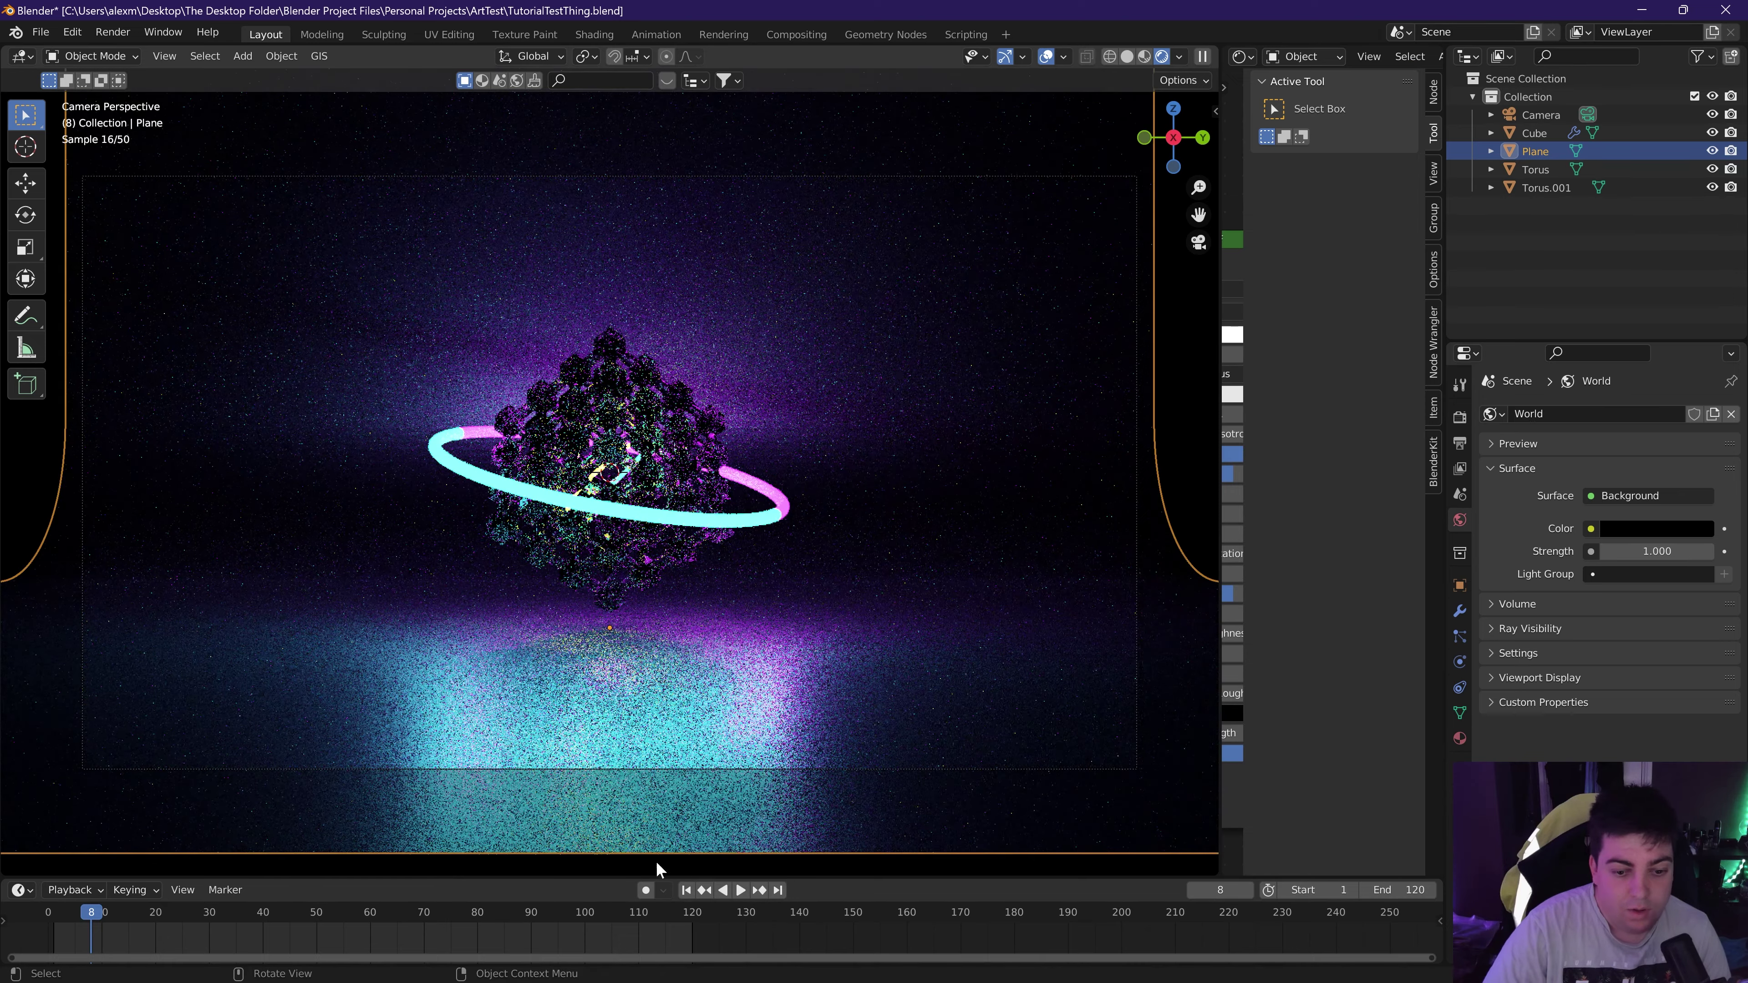
{"action": "left_click", "coordinate": [740, 889]}
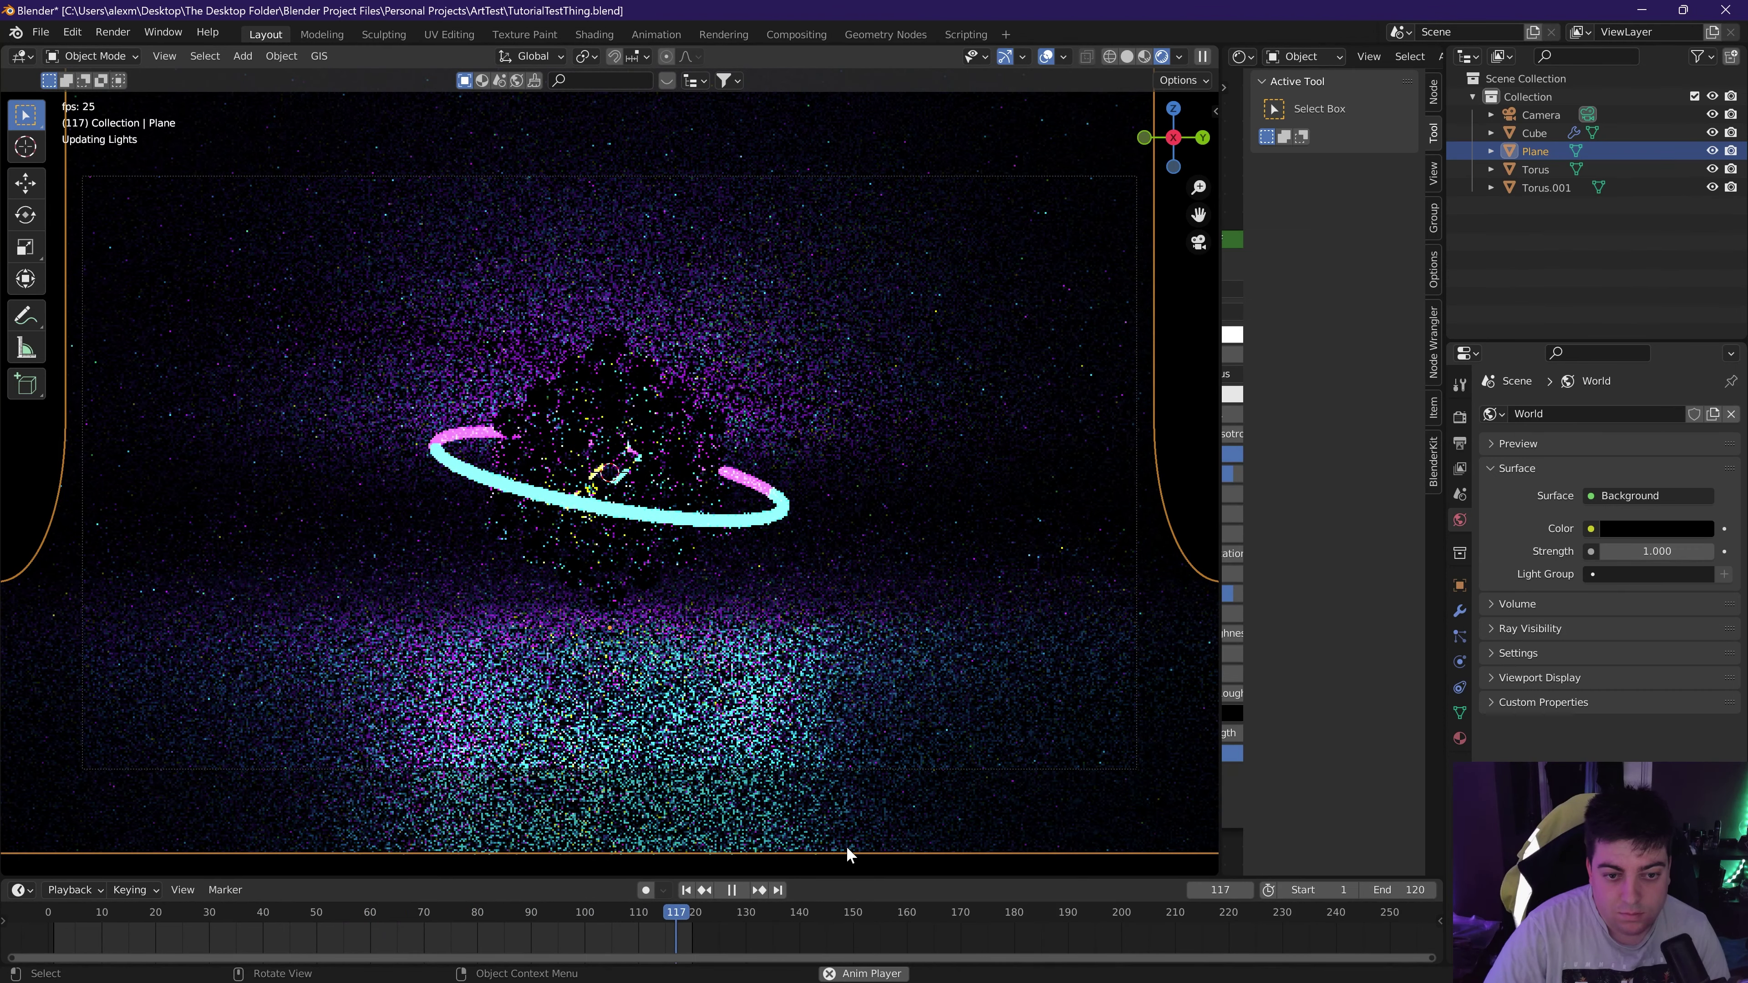
{"action": "key", "text": "space"}
{"action": "scroll", "coordinate": [672, 553], "scroll_direction": "up", "scroll_amount": 4}
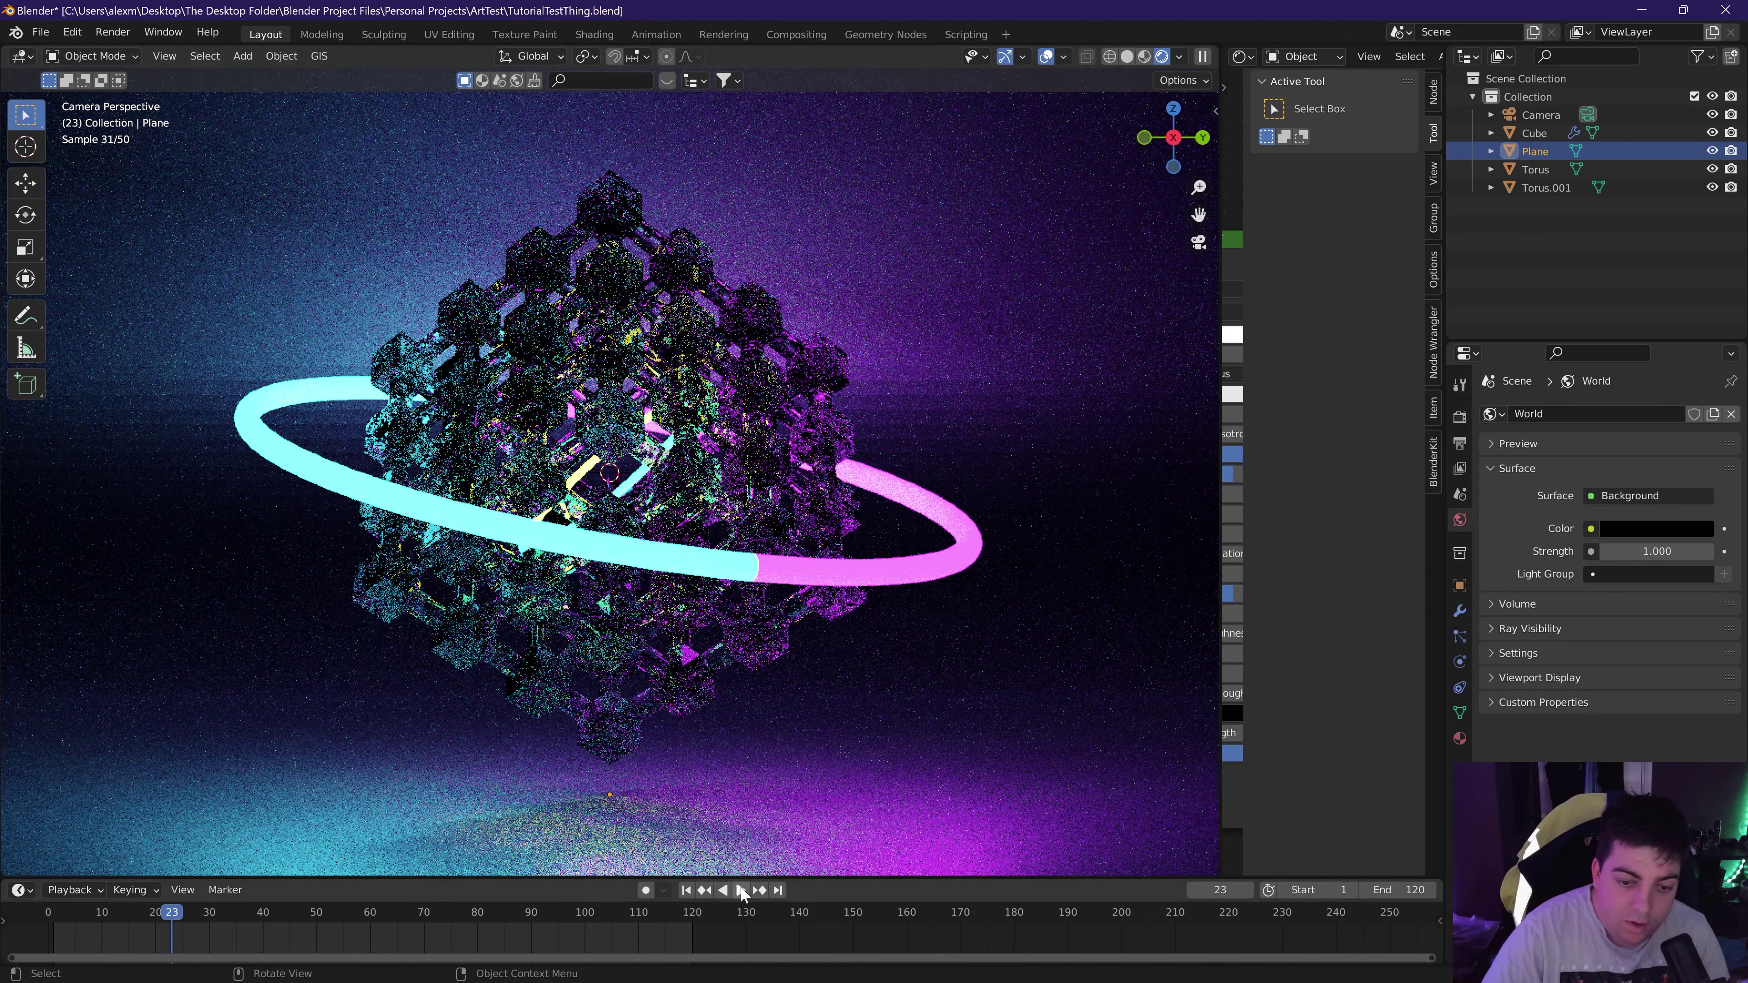
{"action": "left_click", "coordinate": [743, 891]}
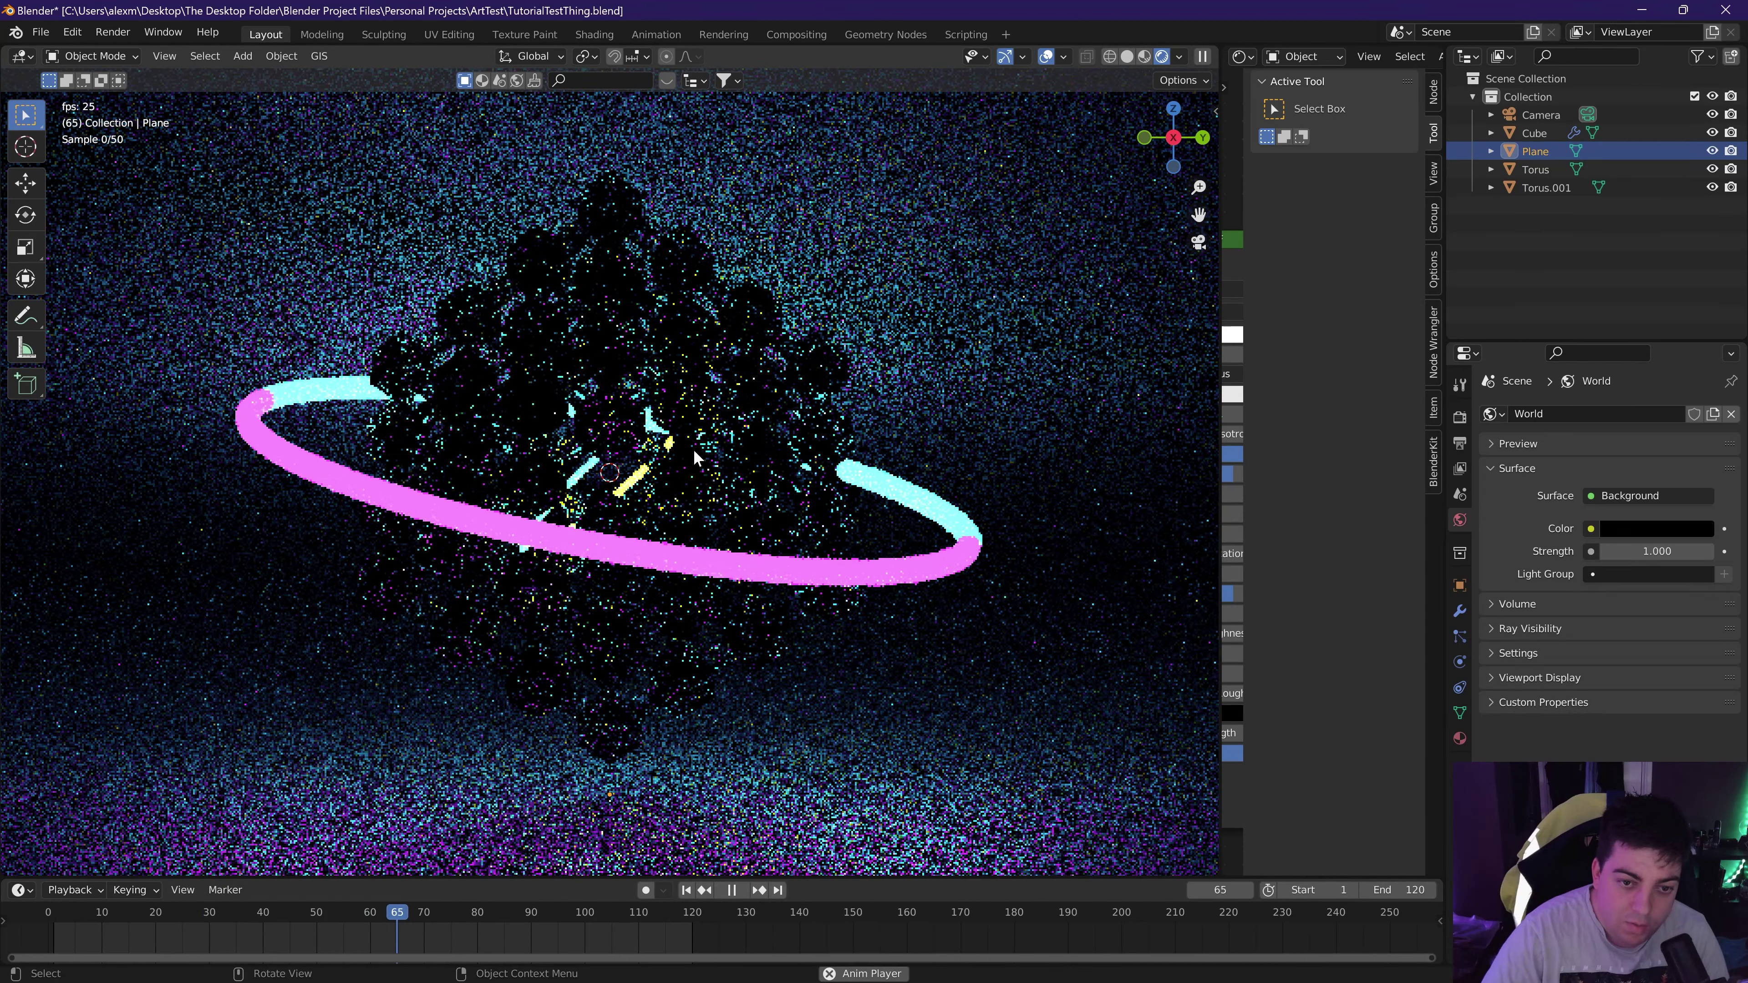
{"action": "key", "text": "space"}
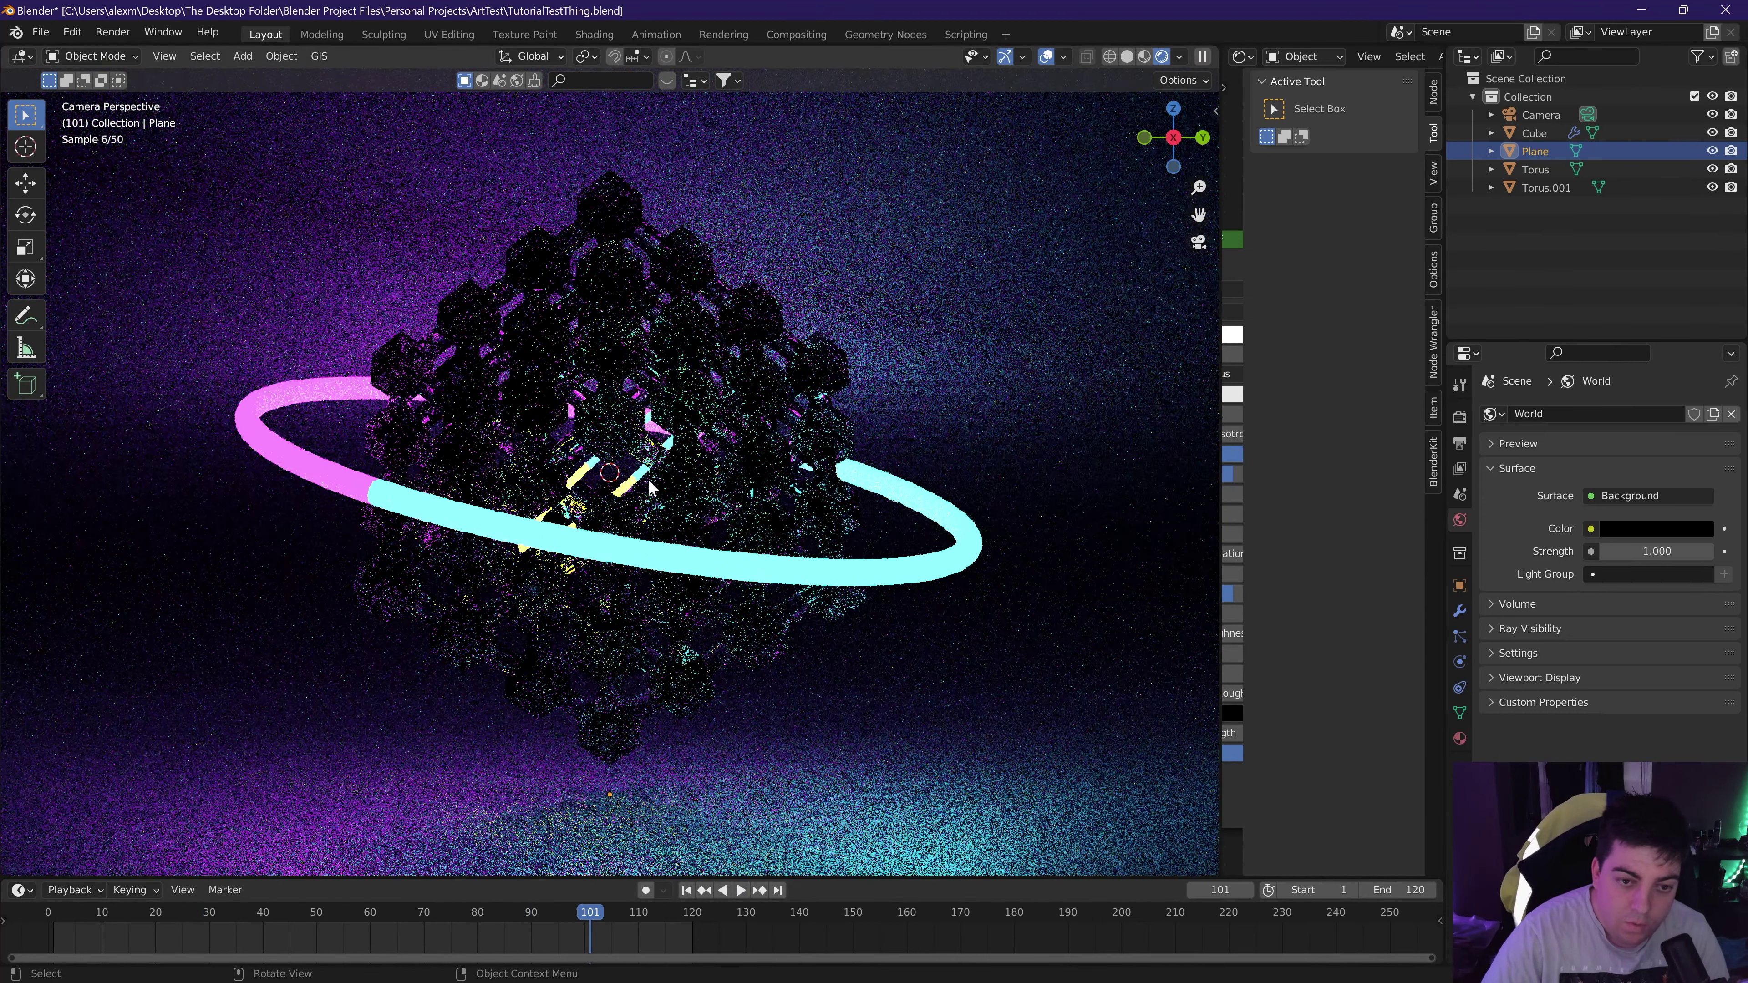
Select the inner torus and bring up its ColorRamp right-stop colour in the node editor.
{"action": "left_click", "coordinate": [632, 485]}
{"action": "left_click_drag", "start_coordinate": [1221, 482], "coordinate": [742, 482]}
{"action": "left_click", "coordinate": [998, 636]}
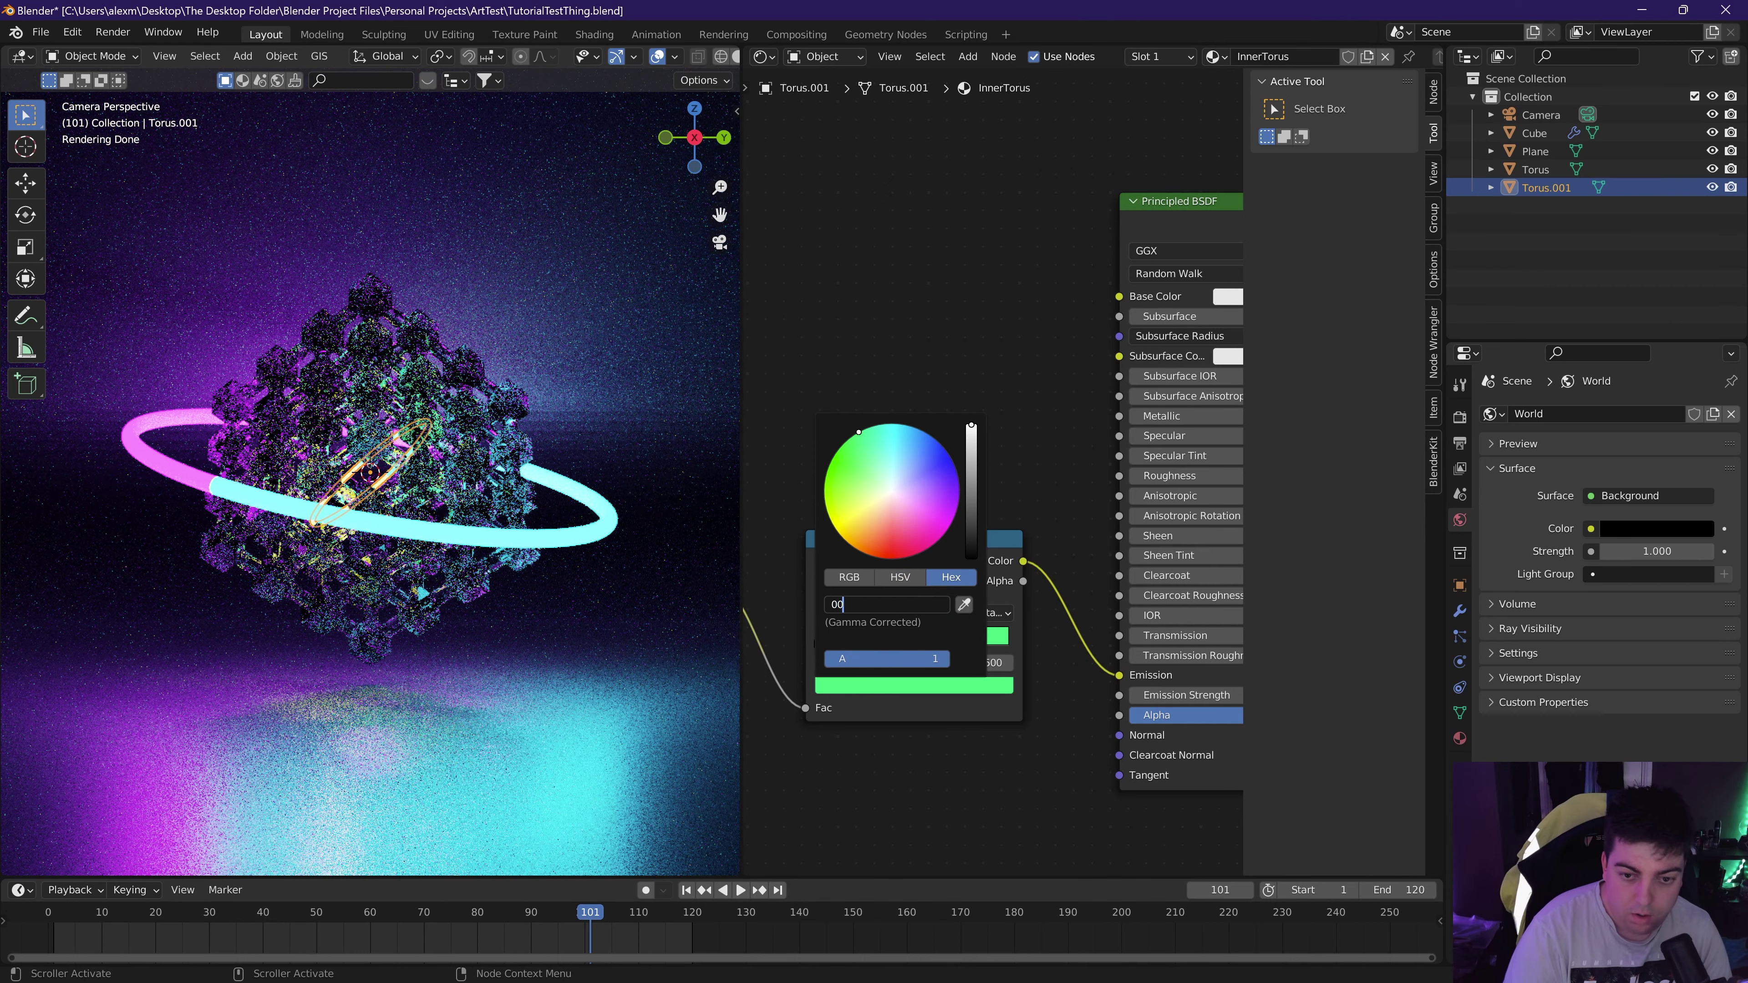
Commit the green right stop and set the ColorRamp left stop to yellow ffff00.
{"action": "key", "text": "Return"}
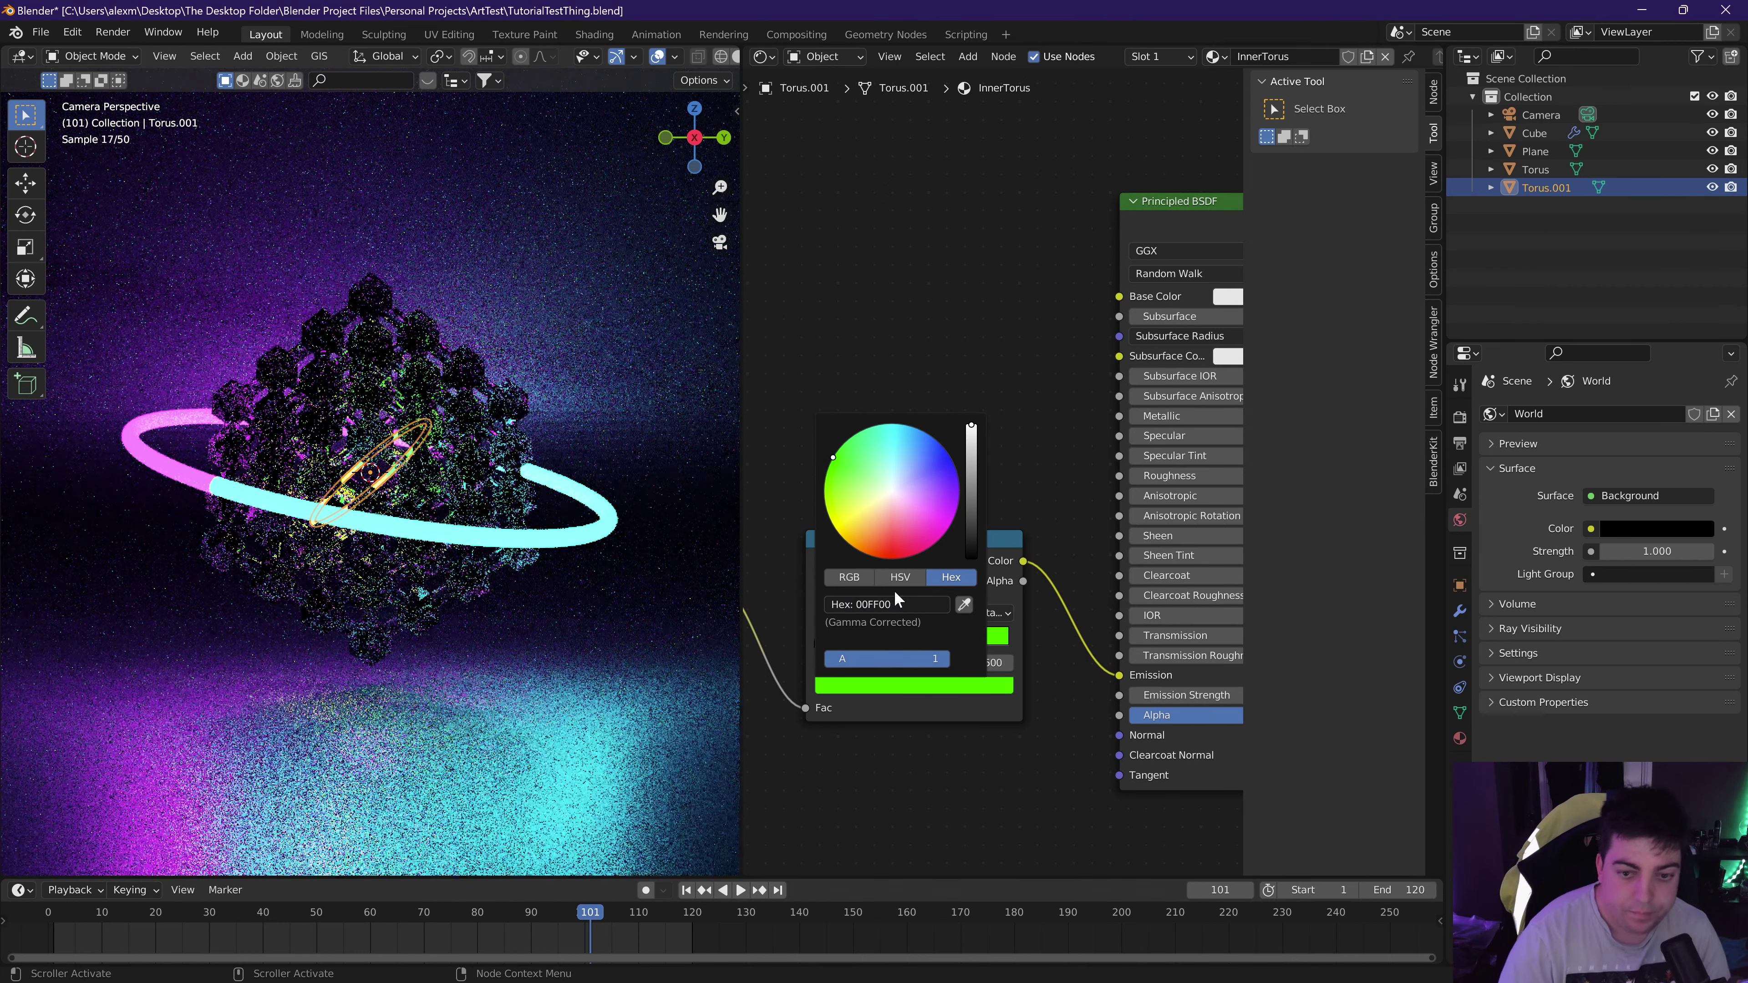
{"action": "left_click", "coordinate": [819, 642]}
{"action": "left_click", "coordinate": [874, 685]}
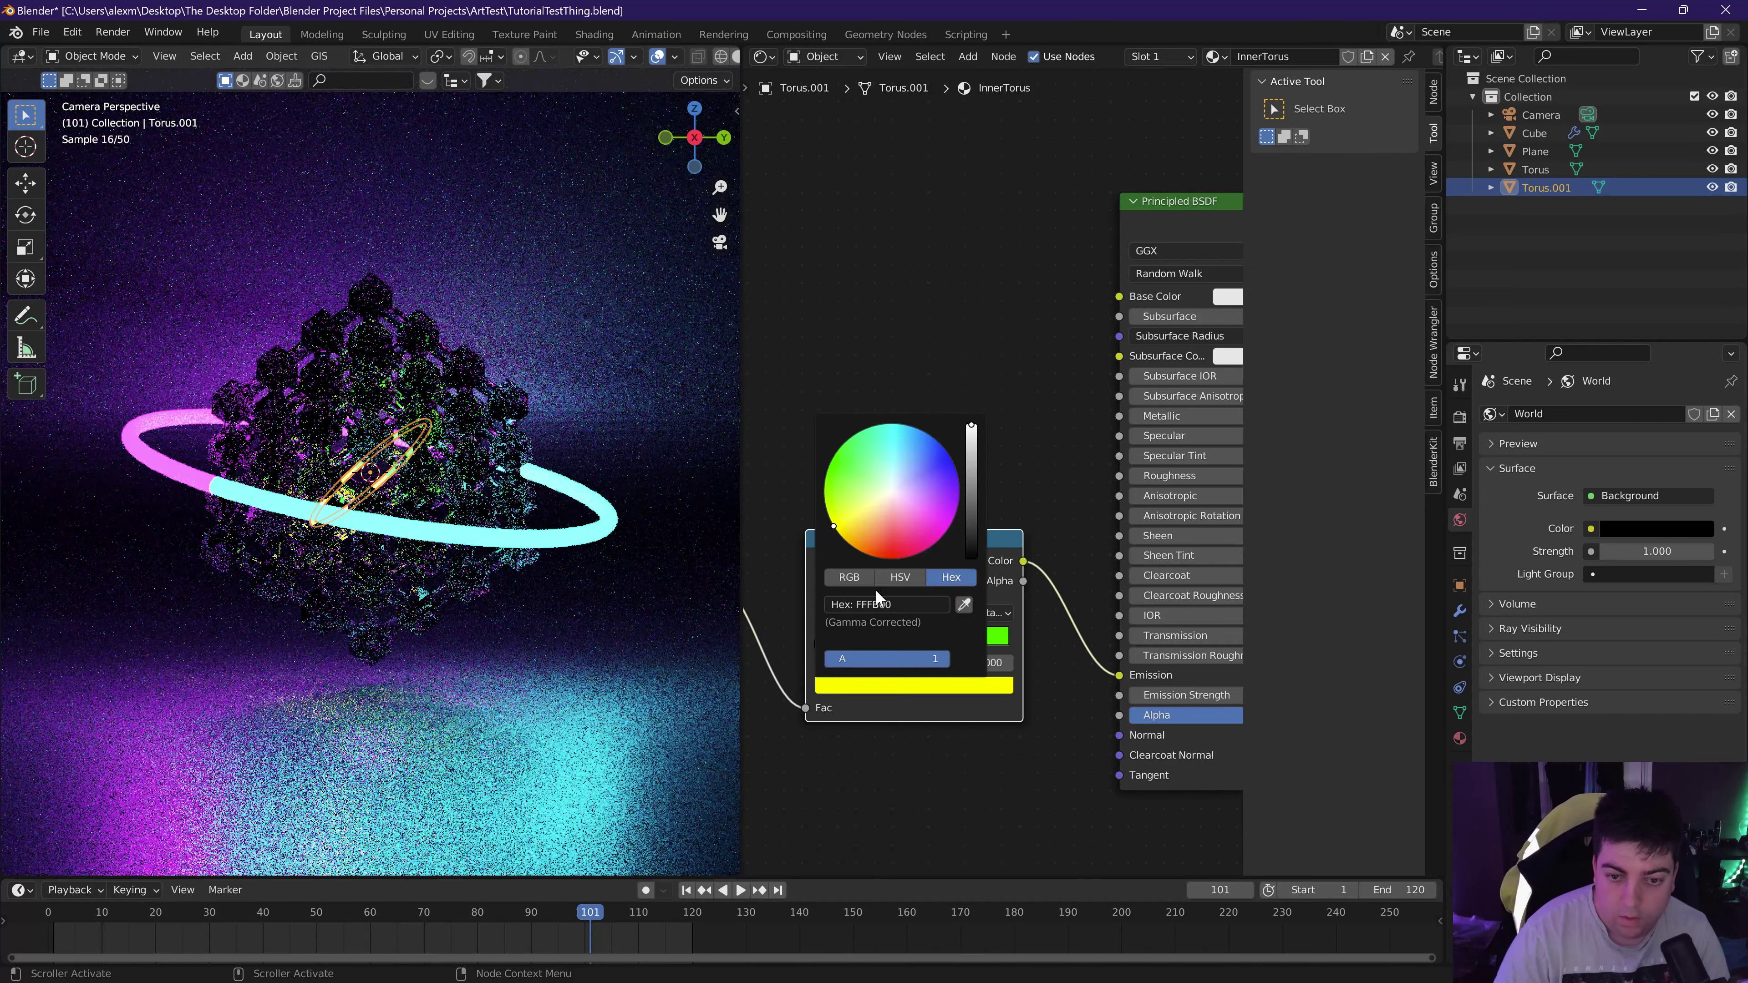
{"action": "left_click", "coordinate": [895, 604]}
{"action": "type", "text": "fff"}
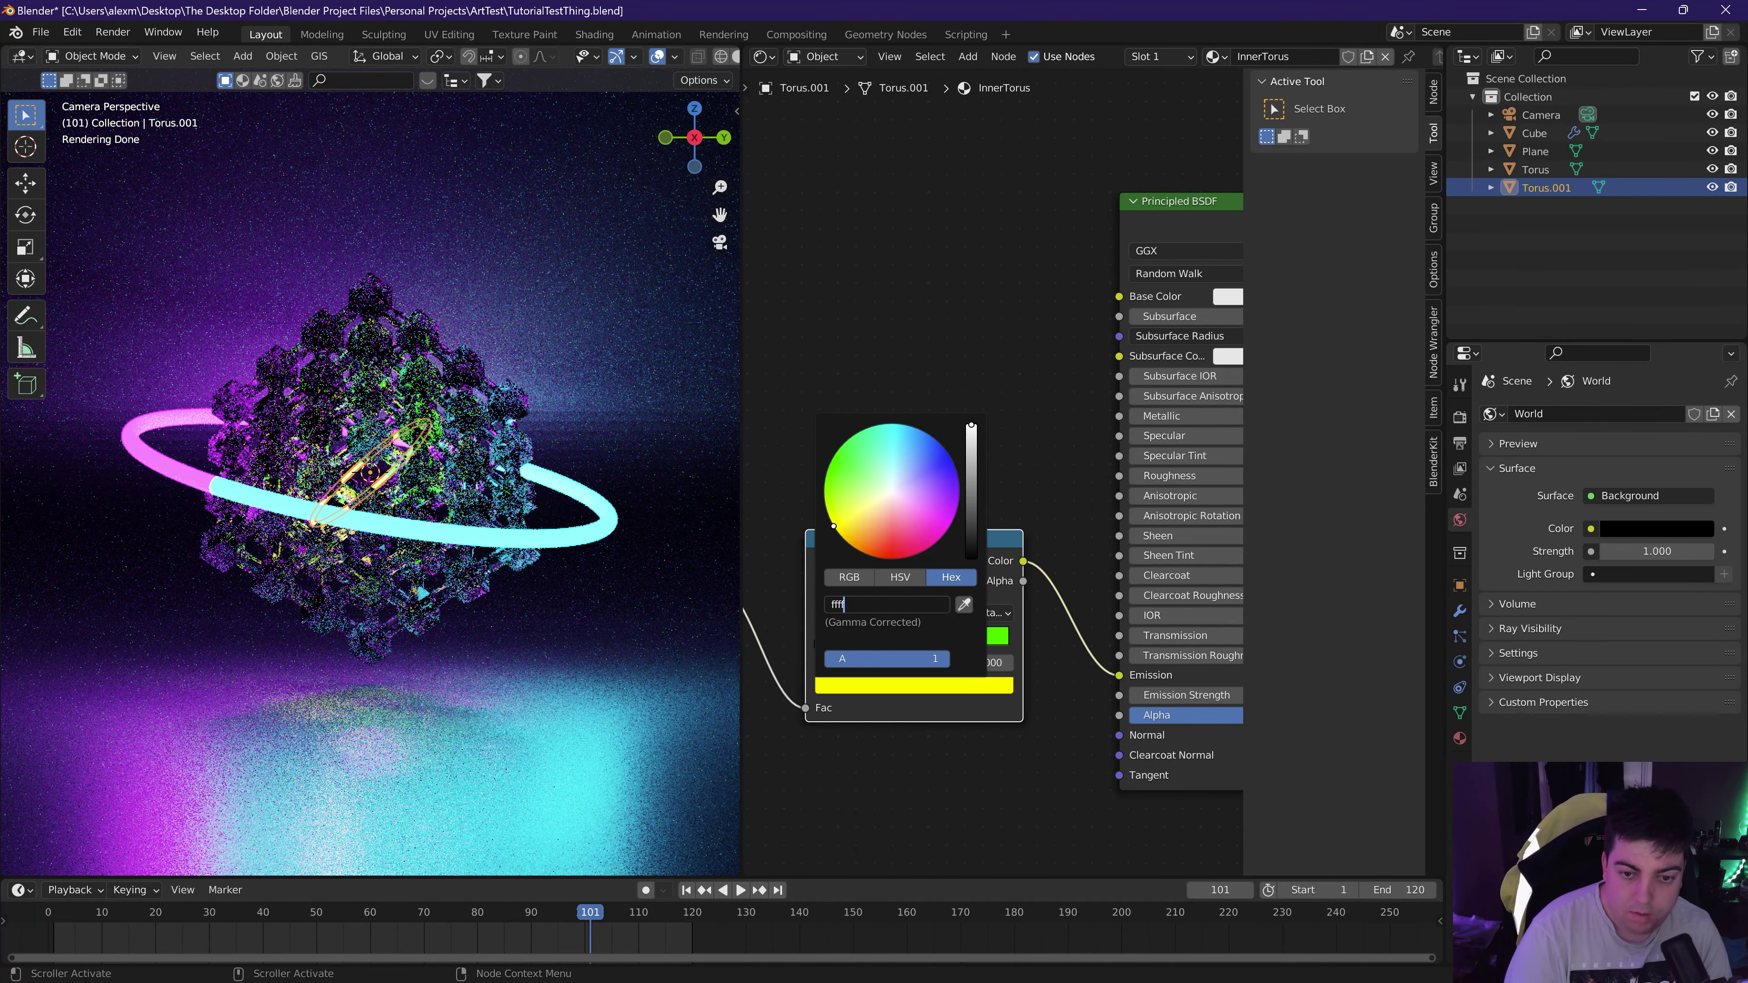
{"action": "type", "text": "f00"}
{"action": "key", "text": "Return"}
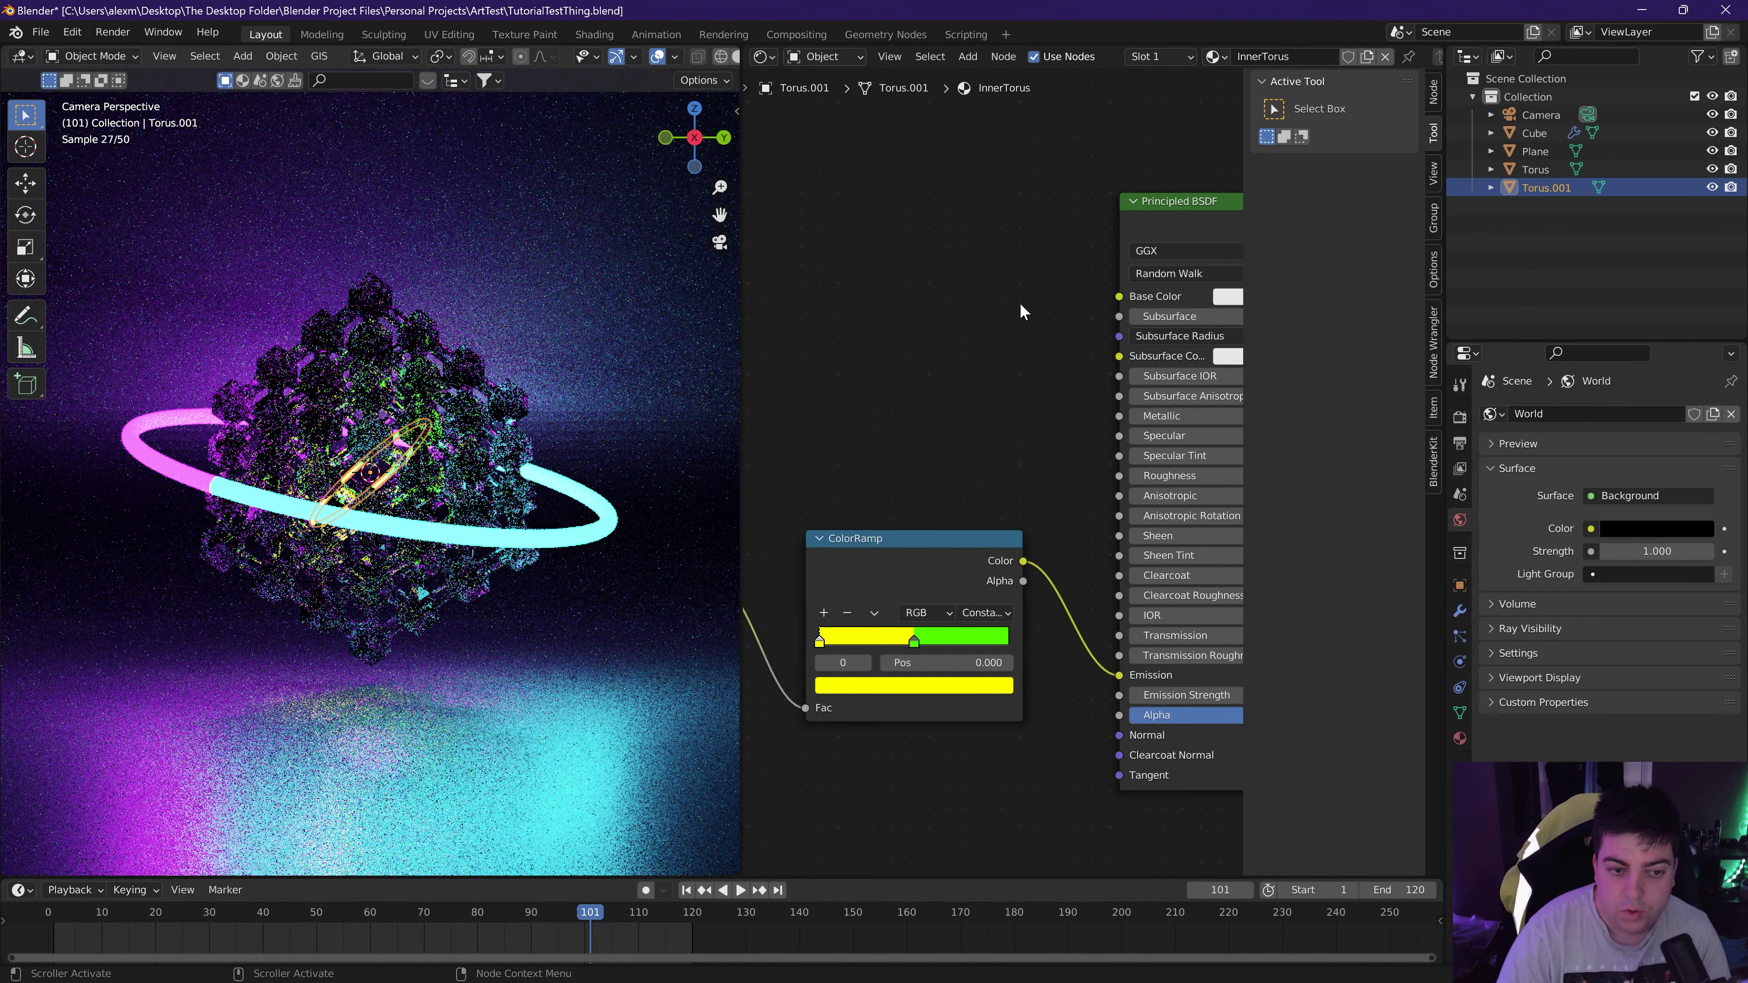
Raise the inner torus Emission Strength to 75 and widen the 3D viewport.
{"action": "middle_click_drag", "start_coordinate": [909, 423], "coordinate": [1503, 581]}
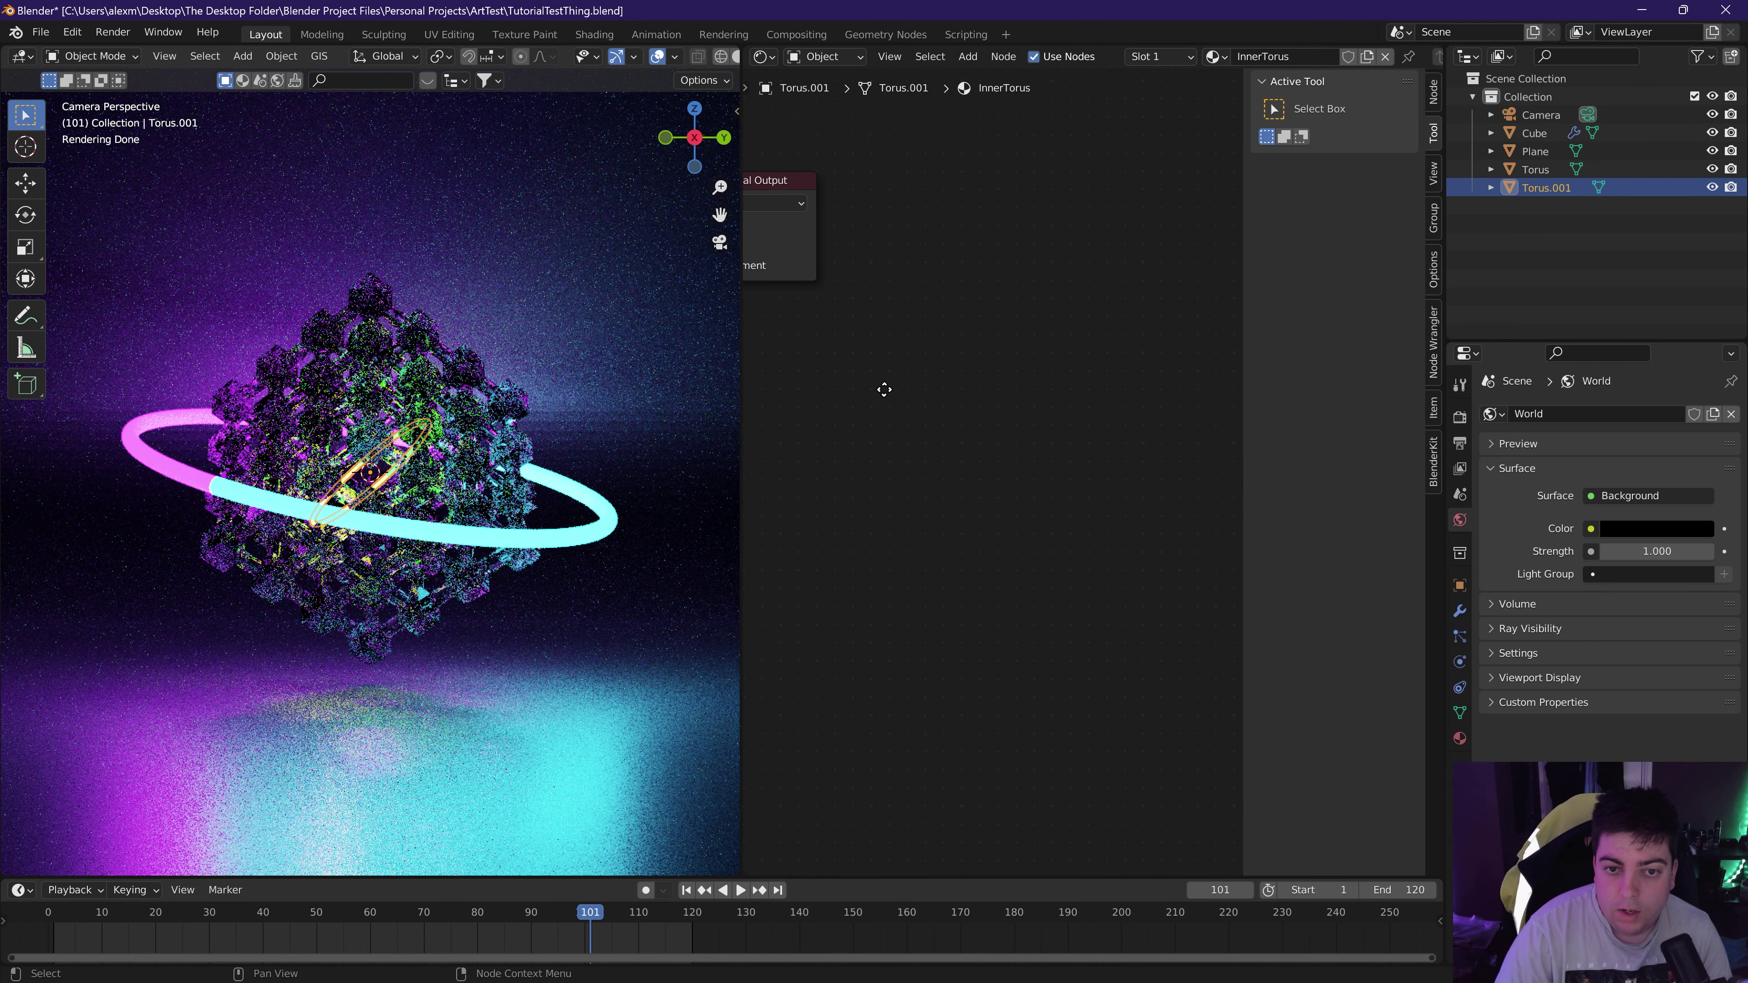
{"action": "middle_click_drag", "start_coordinate": [885, 390], "coordinate": [802, 376]}
{"action": "left_click", "coordinate": [975, 671]}
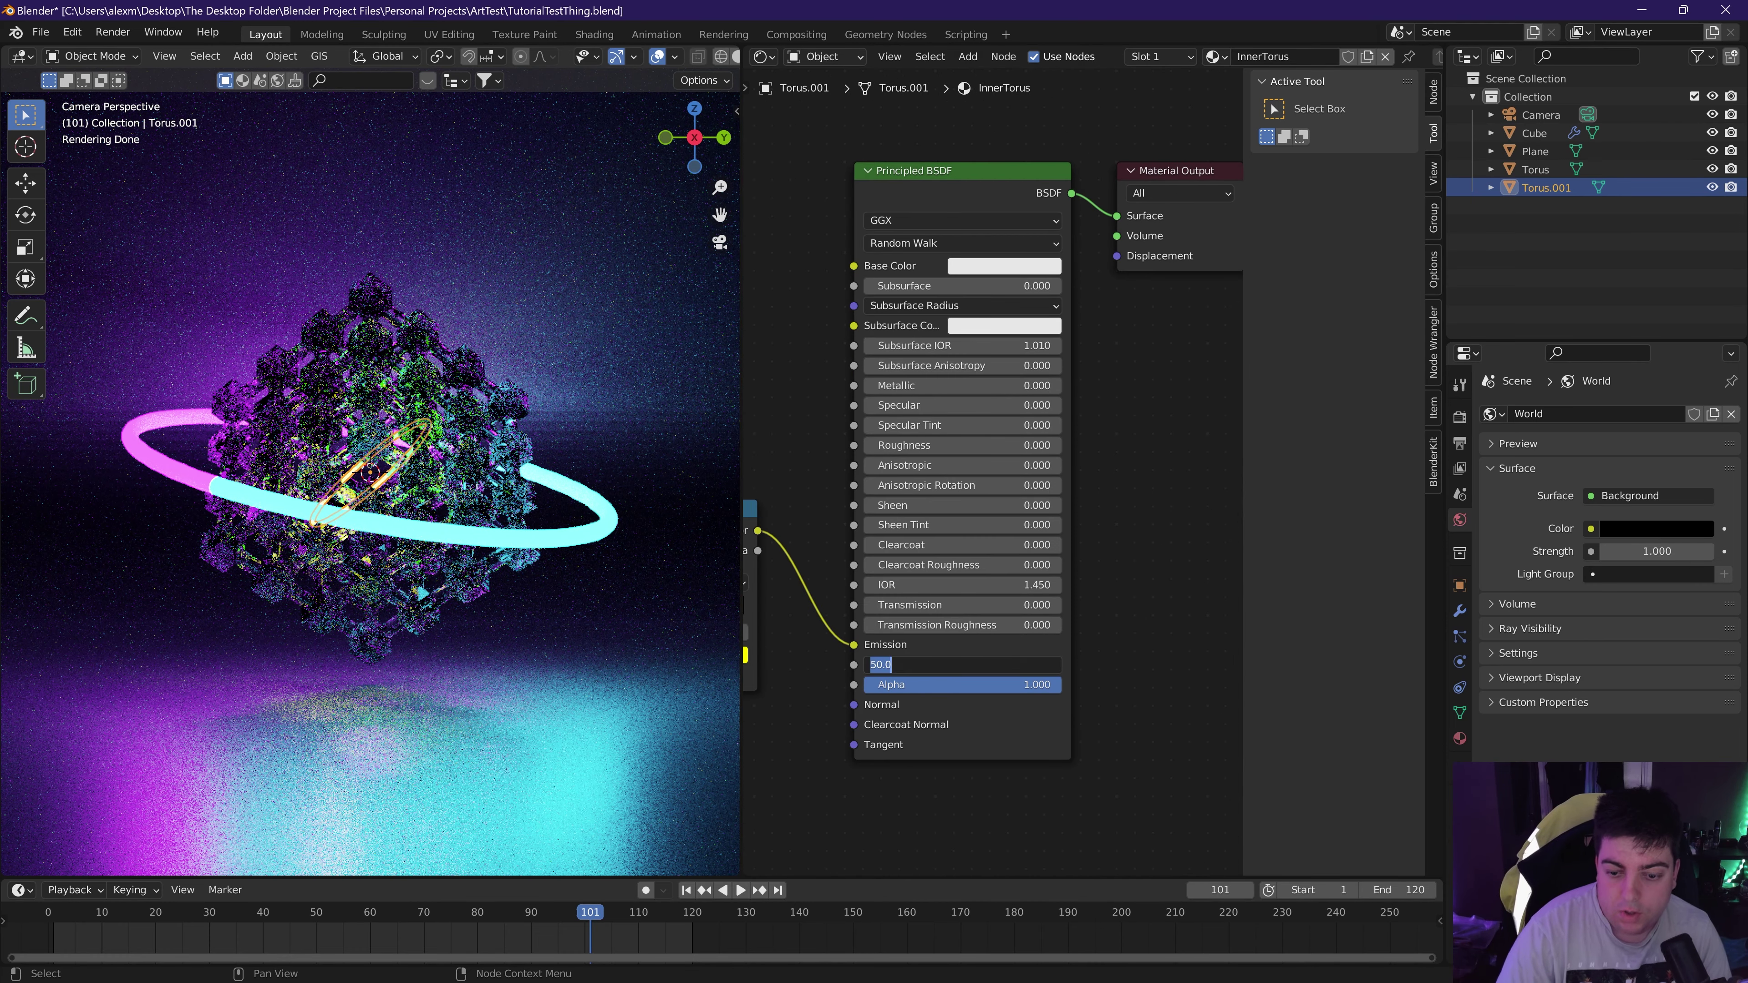
{"action": "type", "text": "75"}
{"action": "key", "text": "Return"}
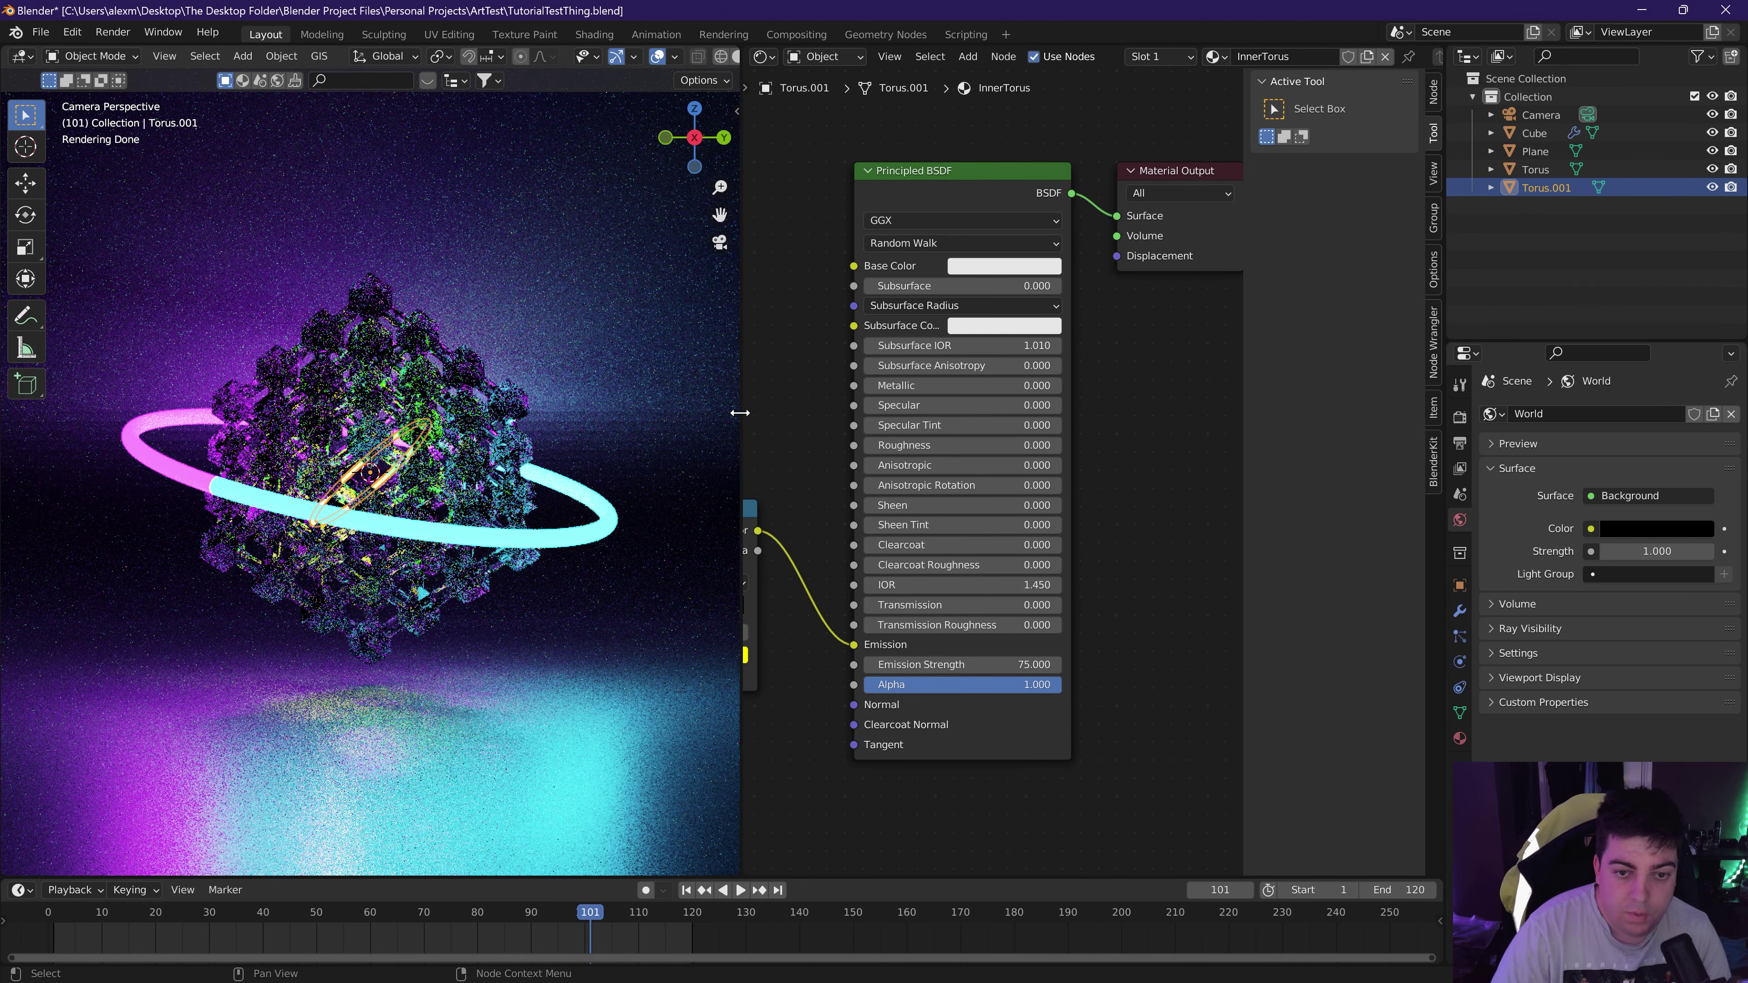
{"action": "left_click_drag", "start_coordinate": [742, 420], "coordinate": [947, 428]}
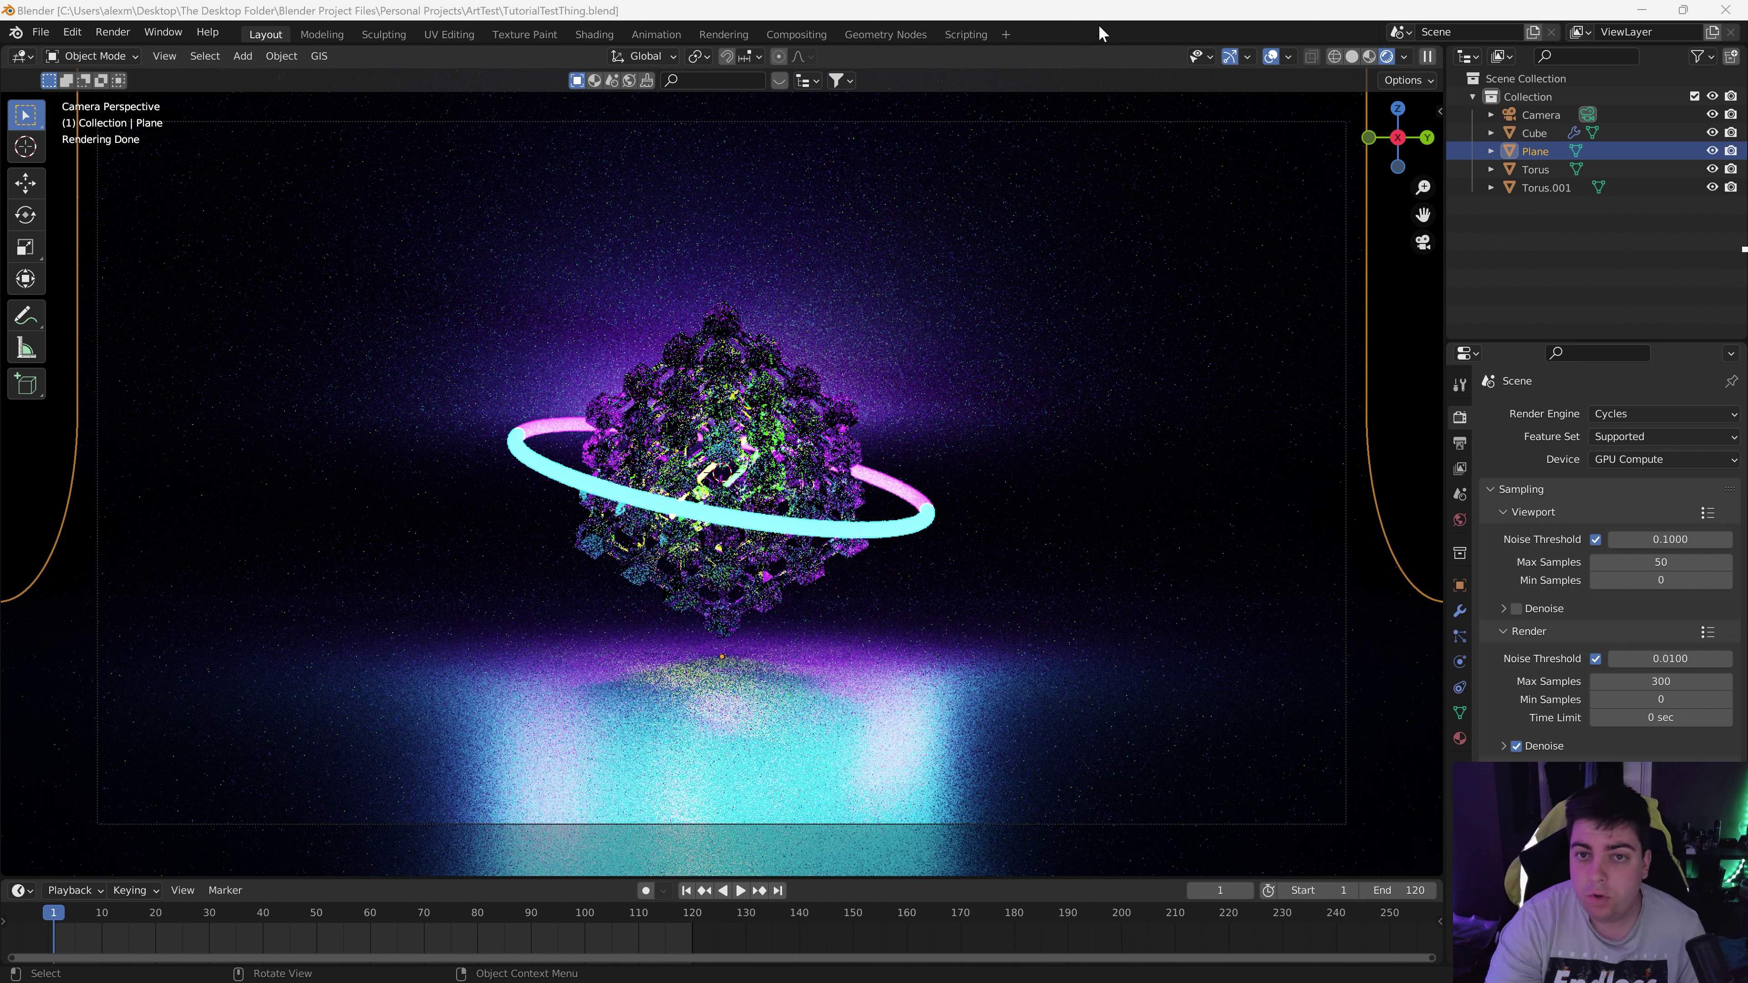
Switch to the Compositing workspace, enable Use Nodes, and spread out Render Layers and Composite.
{"action": "left_click", "coordinate": [786, 36]}
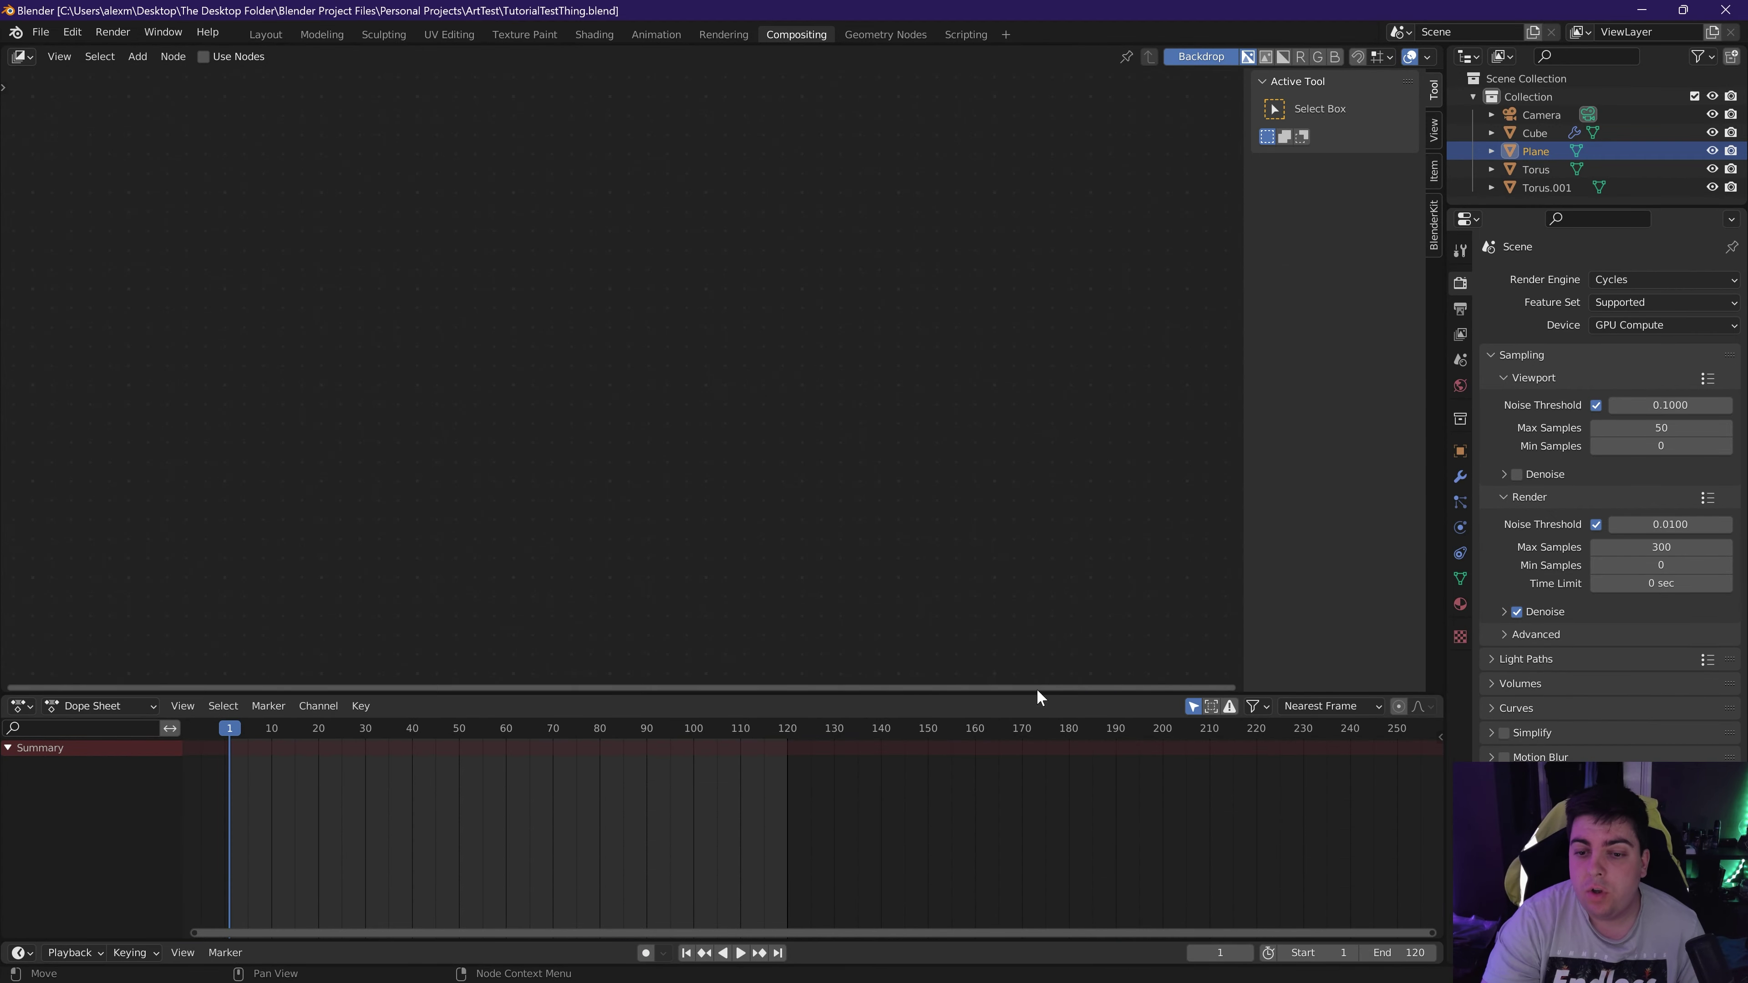
{"action": "left_click_drag", "start_coordinate": [1017, 693], "coordinate": [1018, 813]}
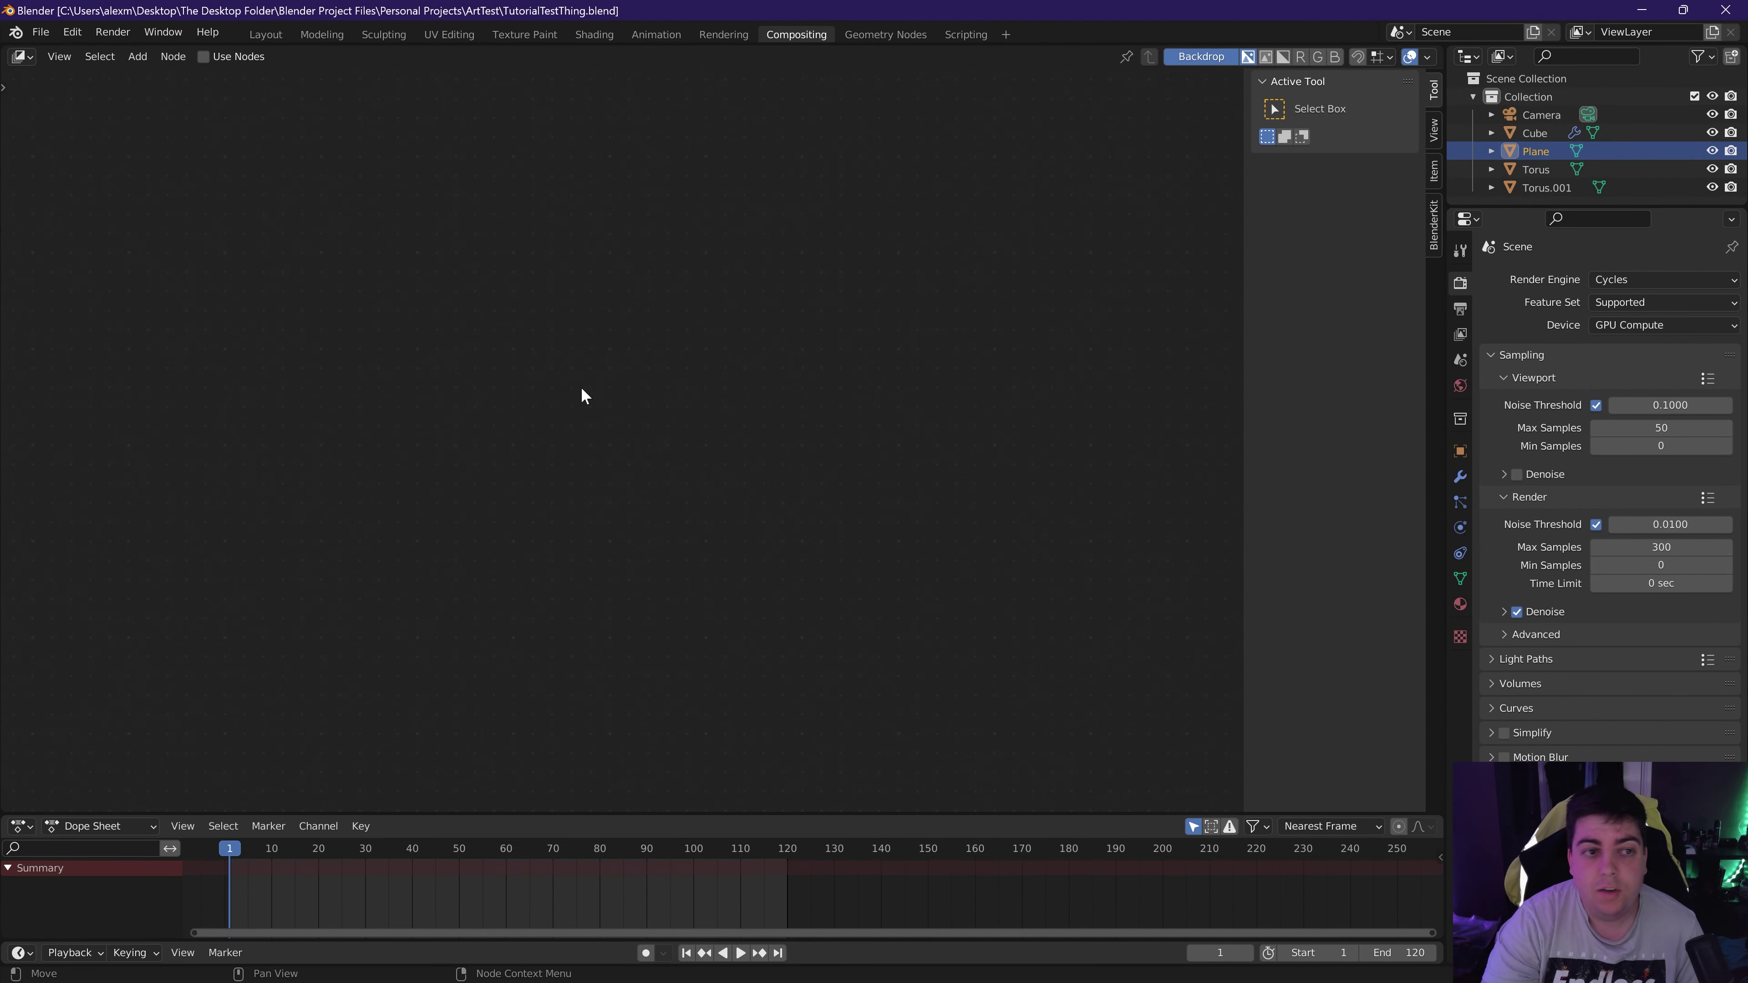
{"action": "left_click", "coordinate": [230, 59]}
{"action": "left_click_drag", "start_coordinate": [730, 302], "coordinate": [307, 358]}
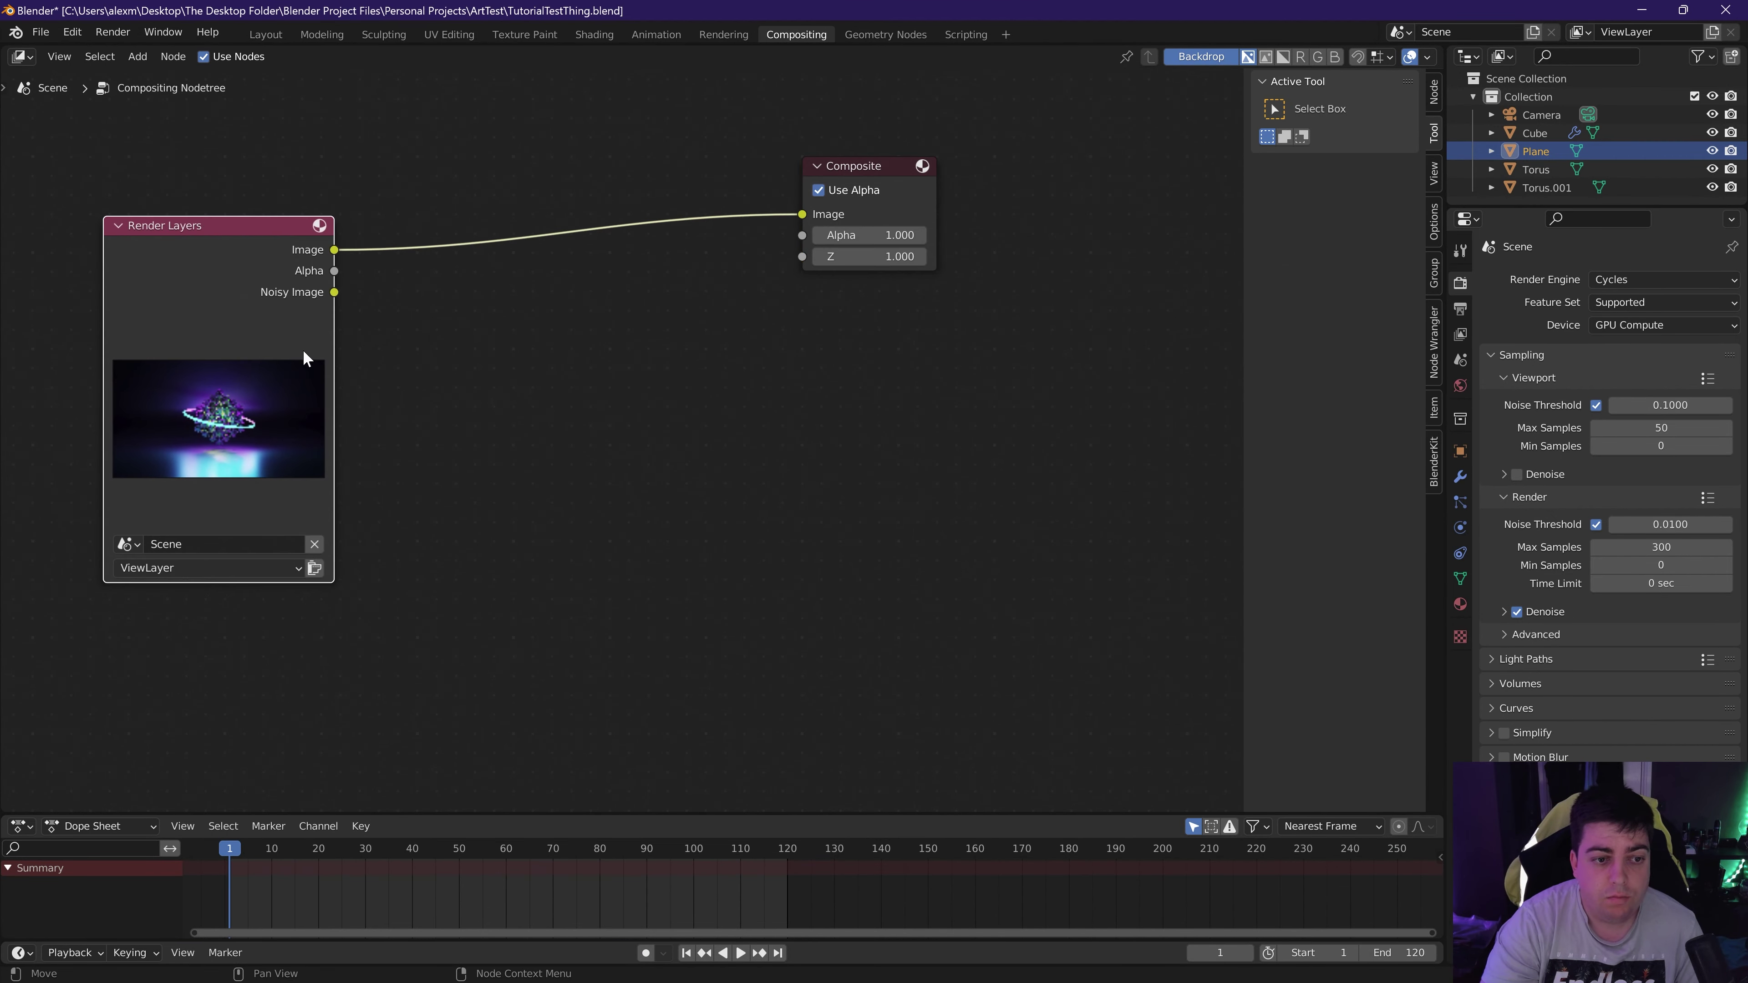
{"action": "left_click_drag", "start_coordinate": [812, 220], "coordinate": [1094, 261]}
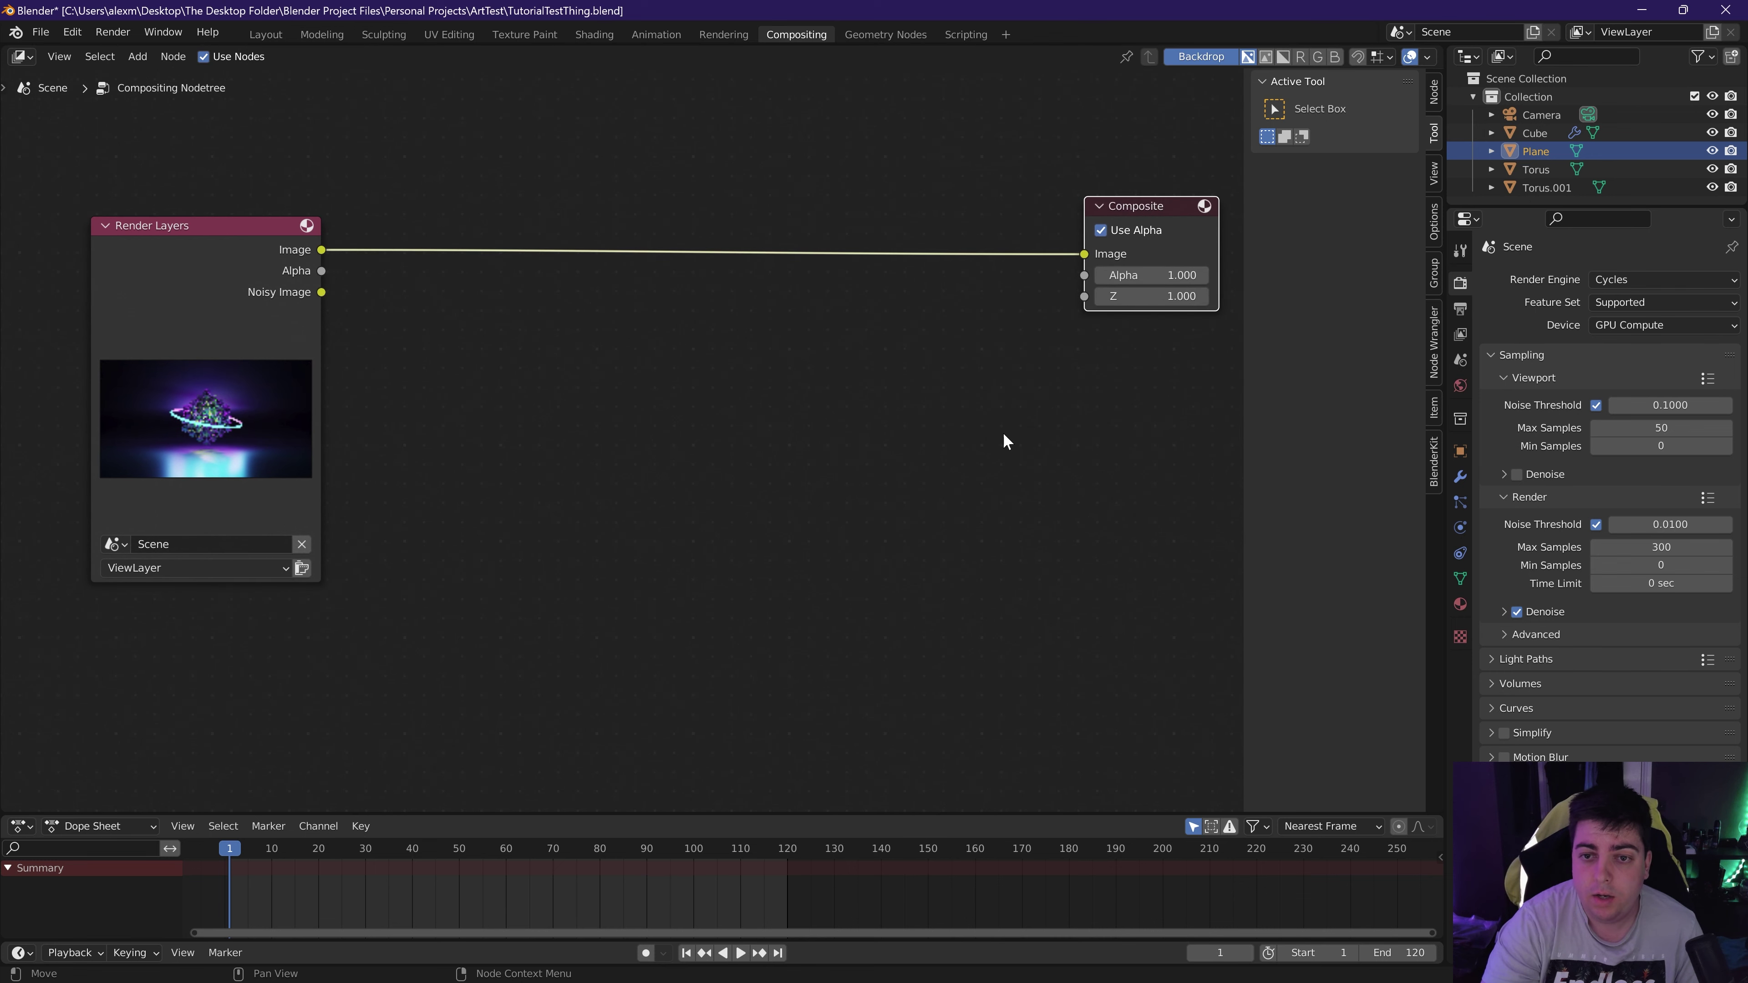
Add a Viewer node via search and place it under the Composite node.
{"action": "key", "text": "shift+a"}
{"action": "left_click", "coordinate": [991, 507]}
{"action": "type", "text": "viewe"}
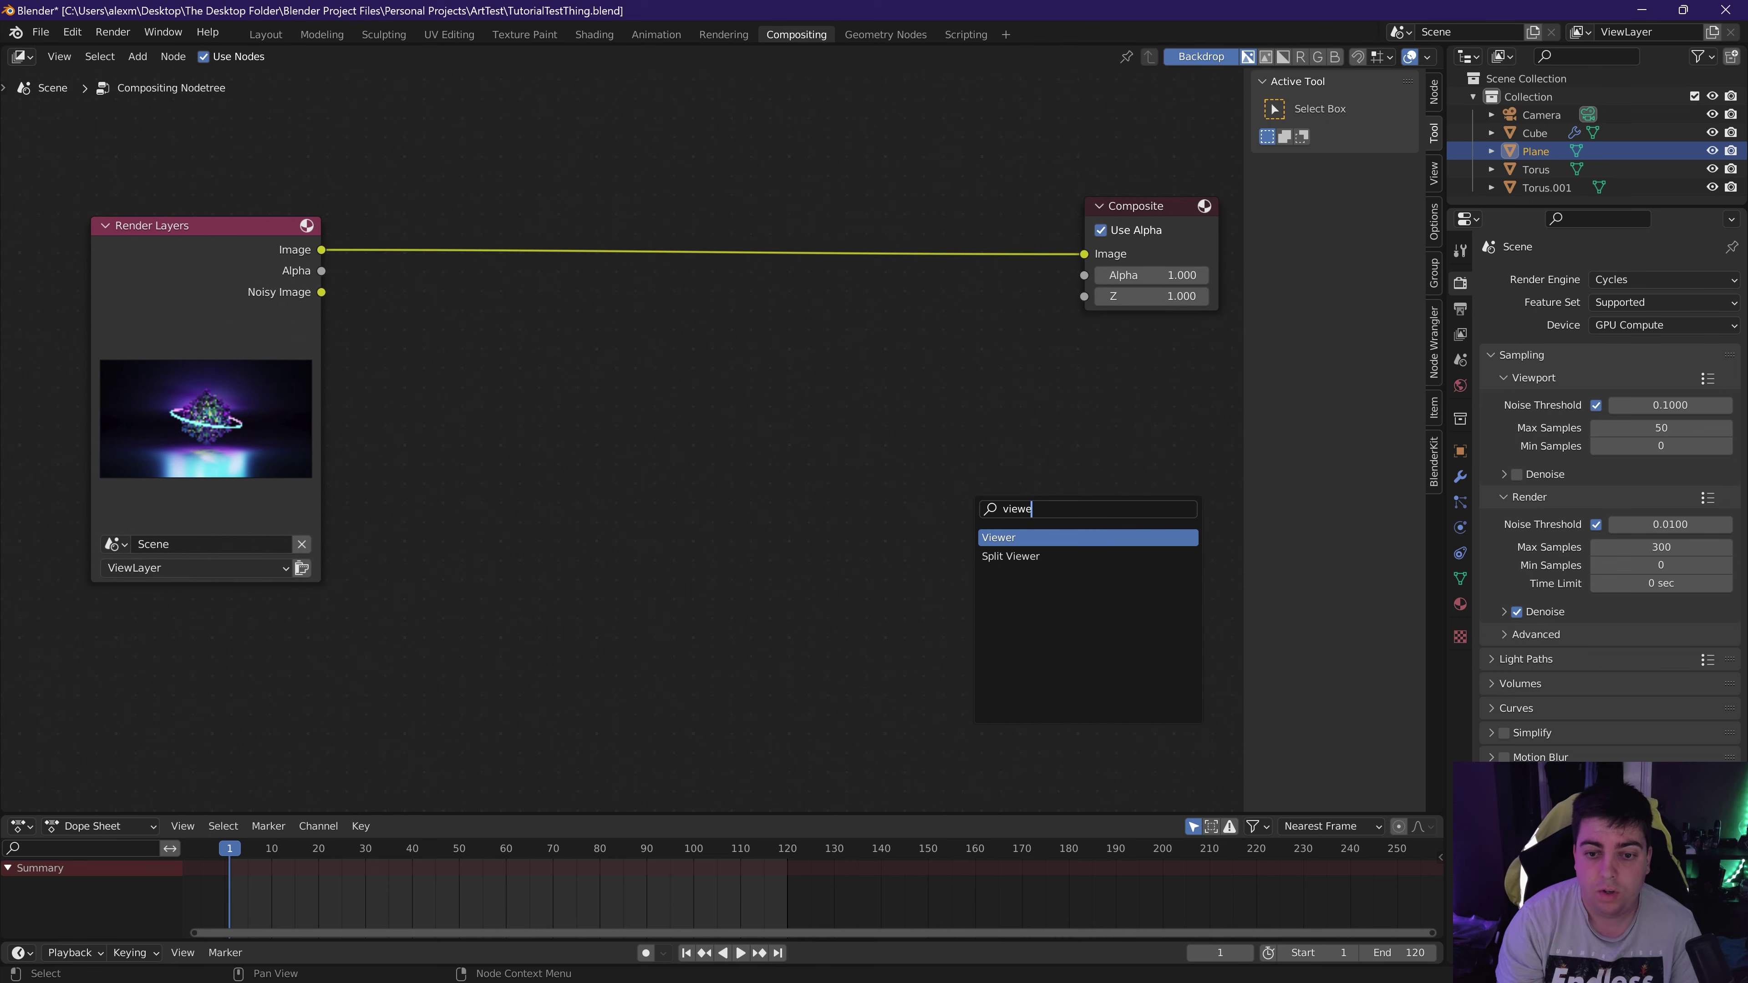
{"action": "key", "text": "Return"}
{"action": "left_click", "coordinate": [1077, 343]}
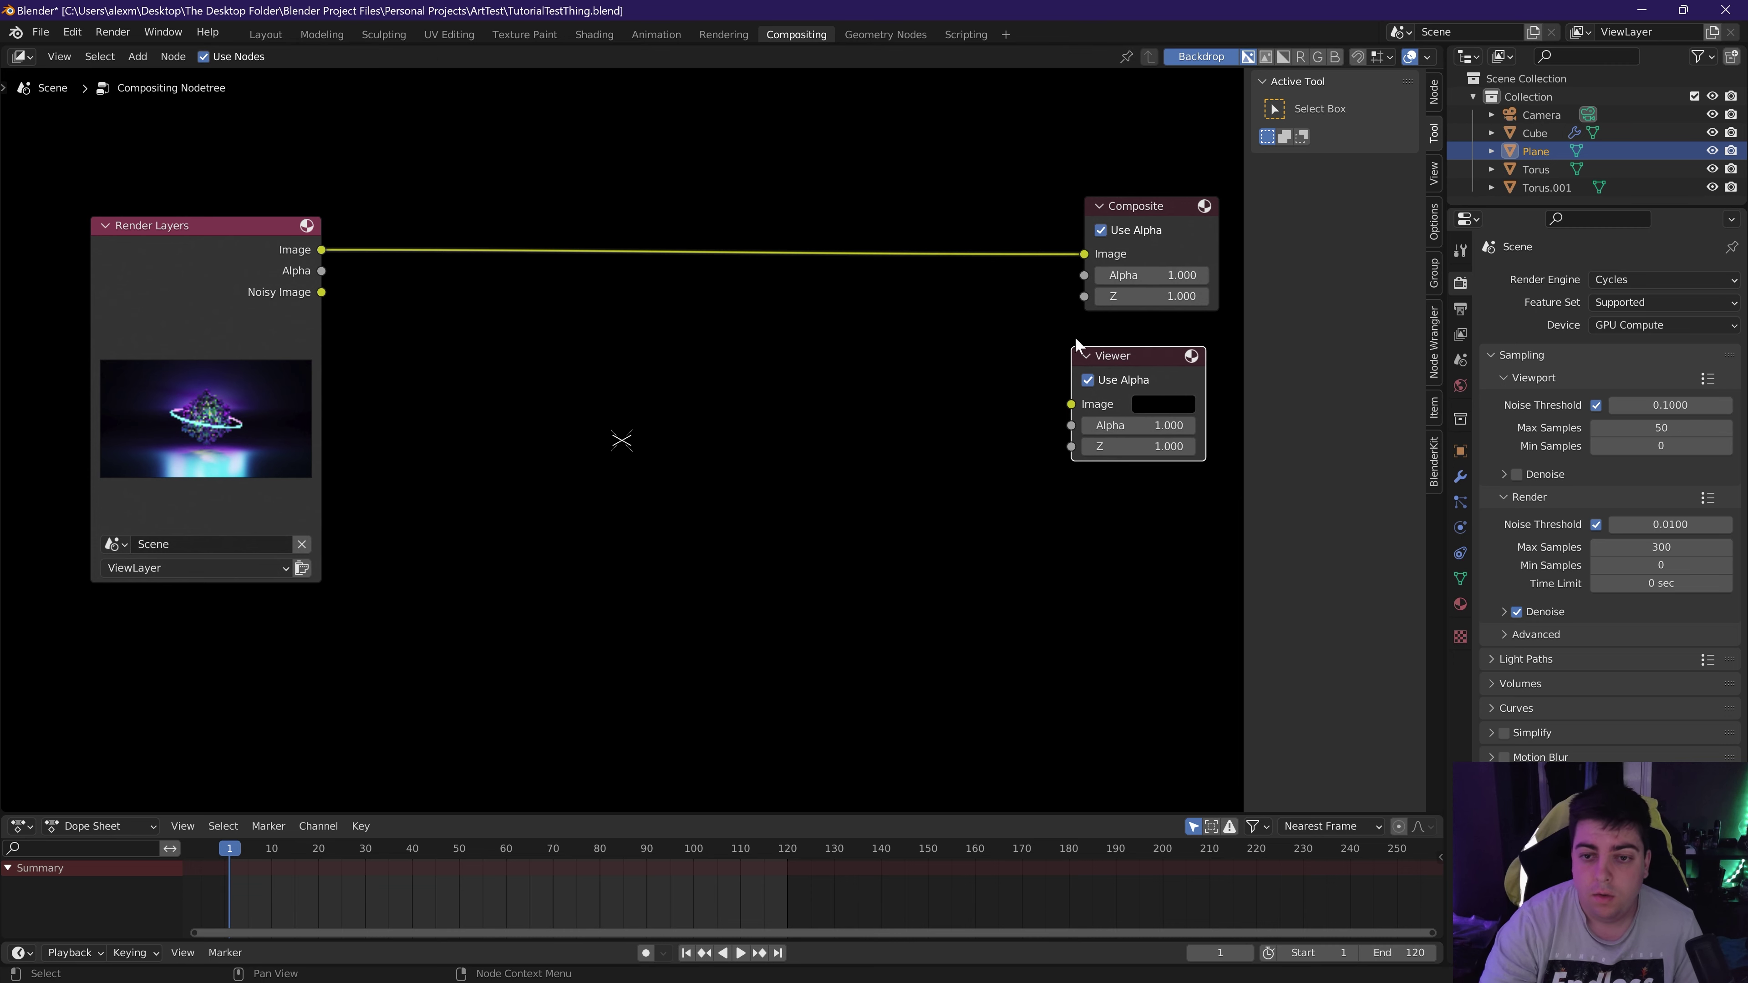
{"action": "scroll", "coordinate": [1078, 343], "scroll_direction": "down", "scroll_amount": 3}
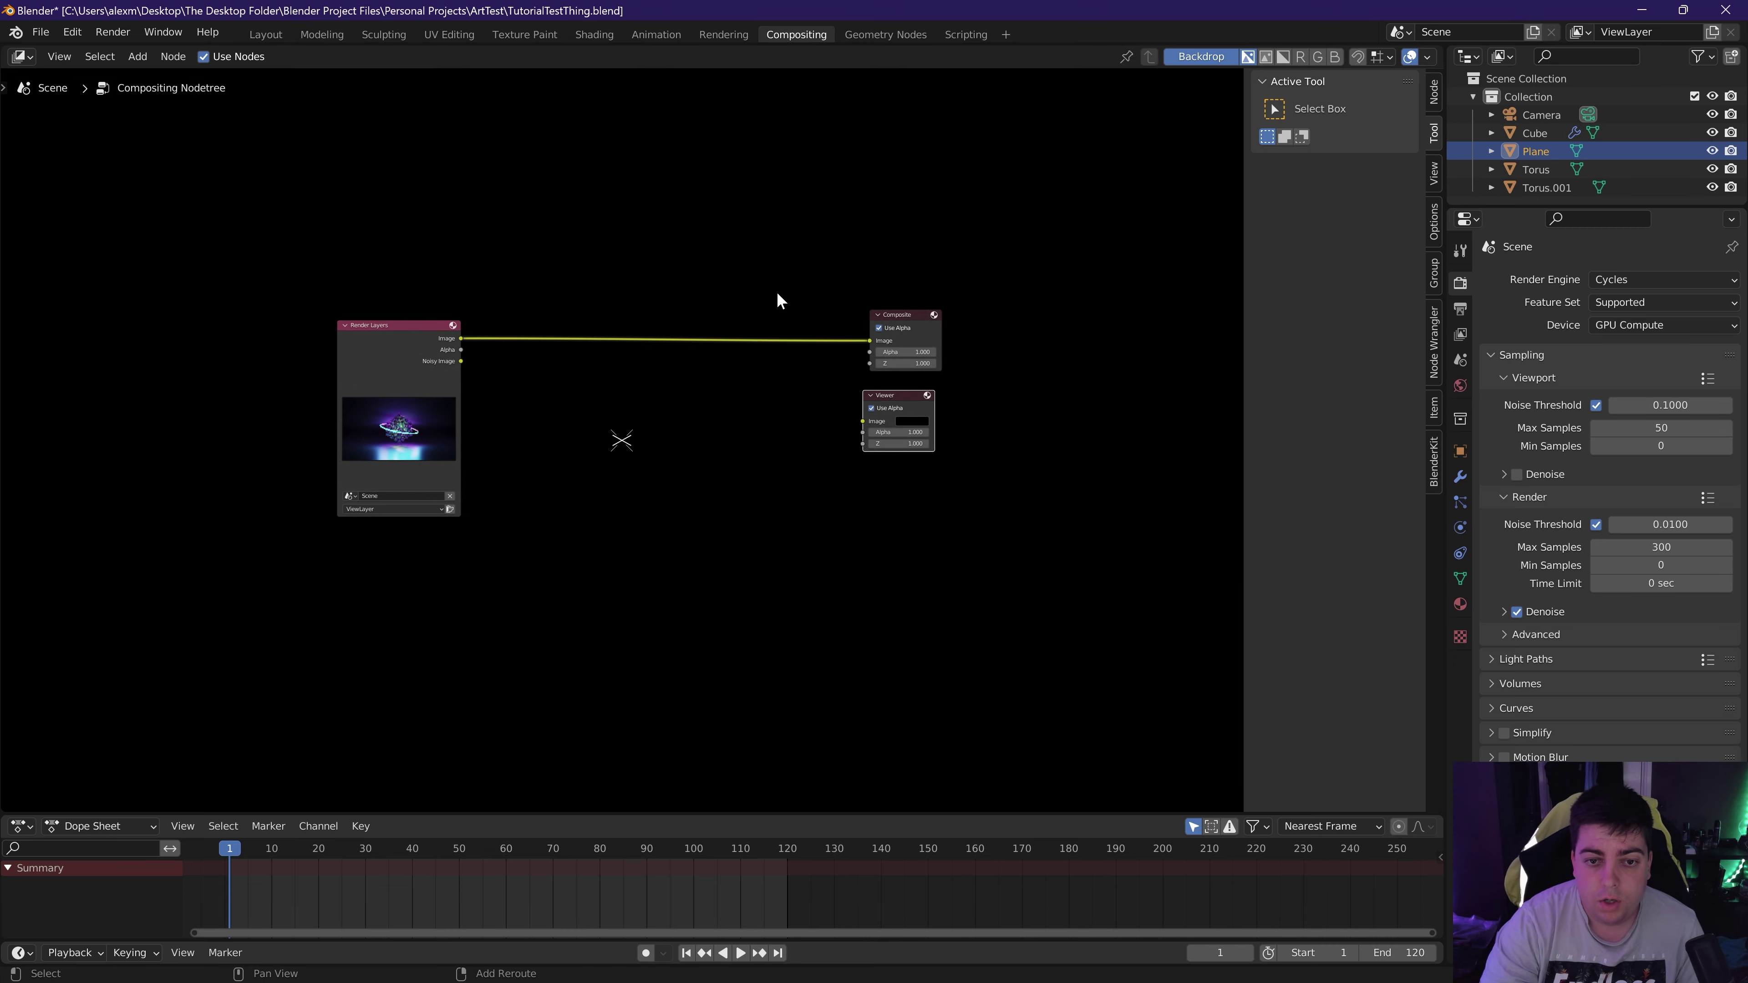
Route the render image to the Viewer through a reroute and rearrange the nodes.
{"action": "right_click_drag", "start_coordinate": [777, 291], "coordinate": [783, 437], "text": "shift"}
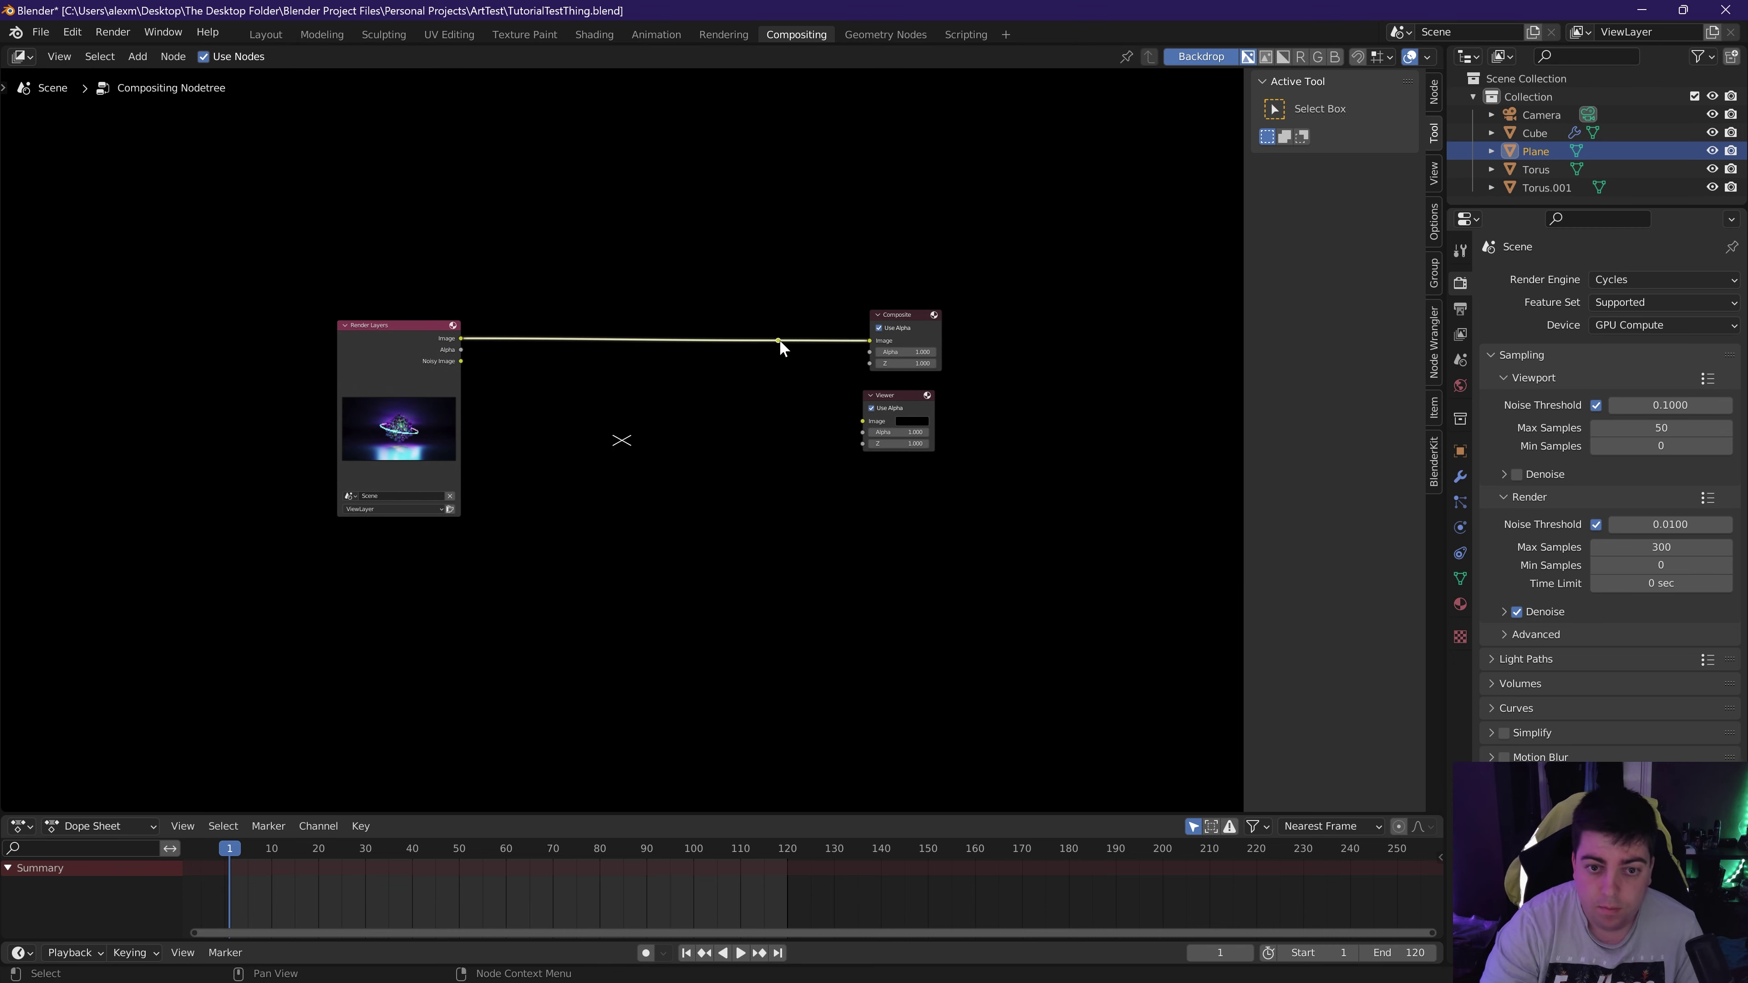
{"action": "left_click_drag", "start_coordinate": [778, 341], "coordinate": [863, 420]}
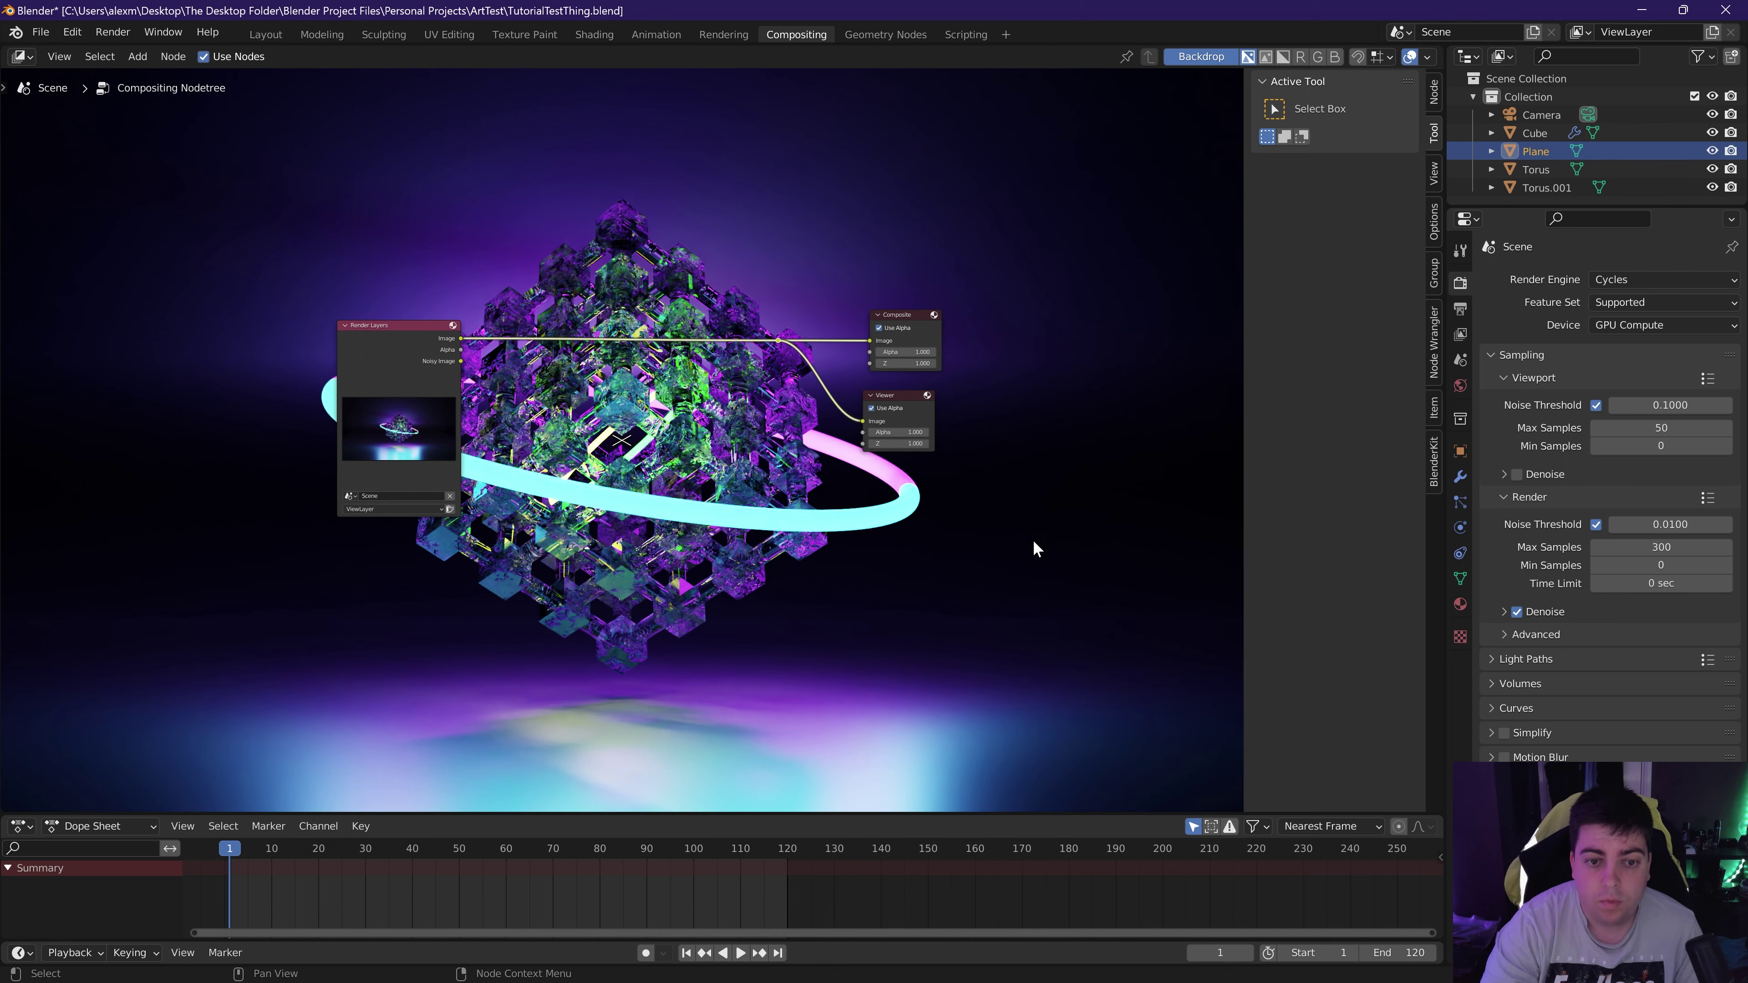
{"action": "left_click_drag", "start_coordinate": [383, 323], "coordinate": [142, 363]}
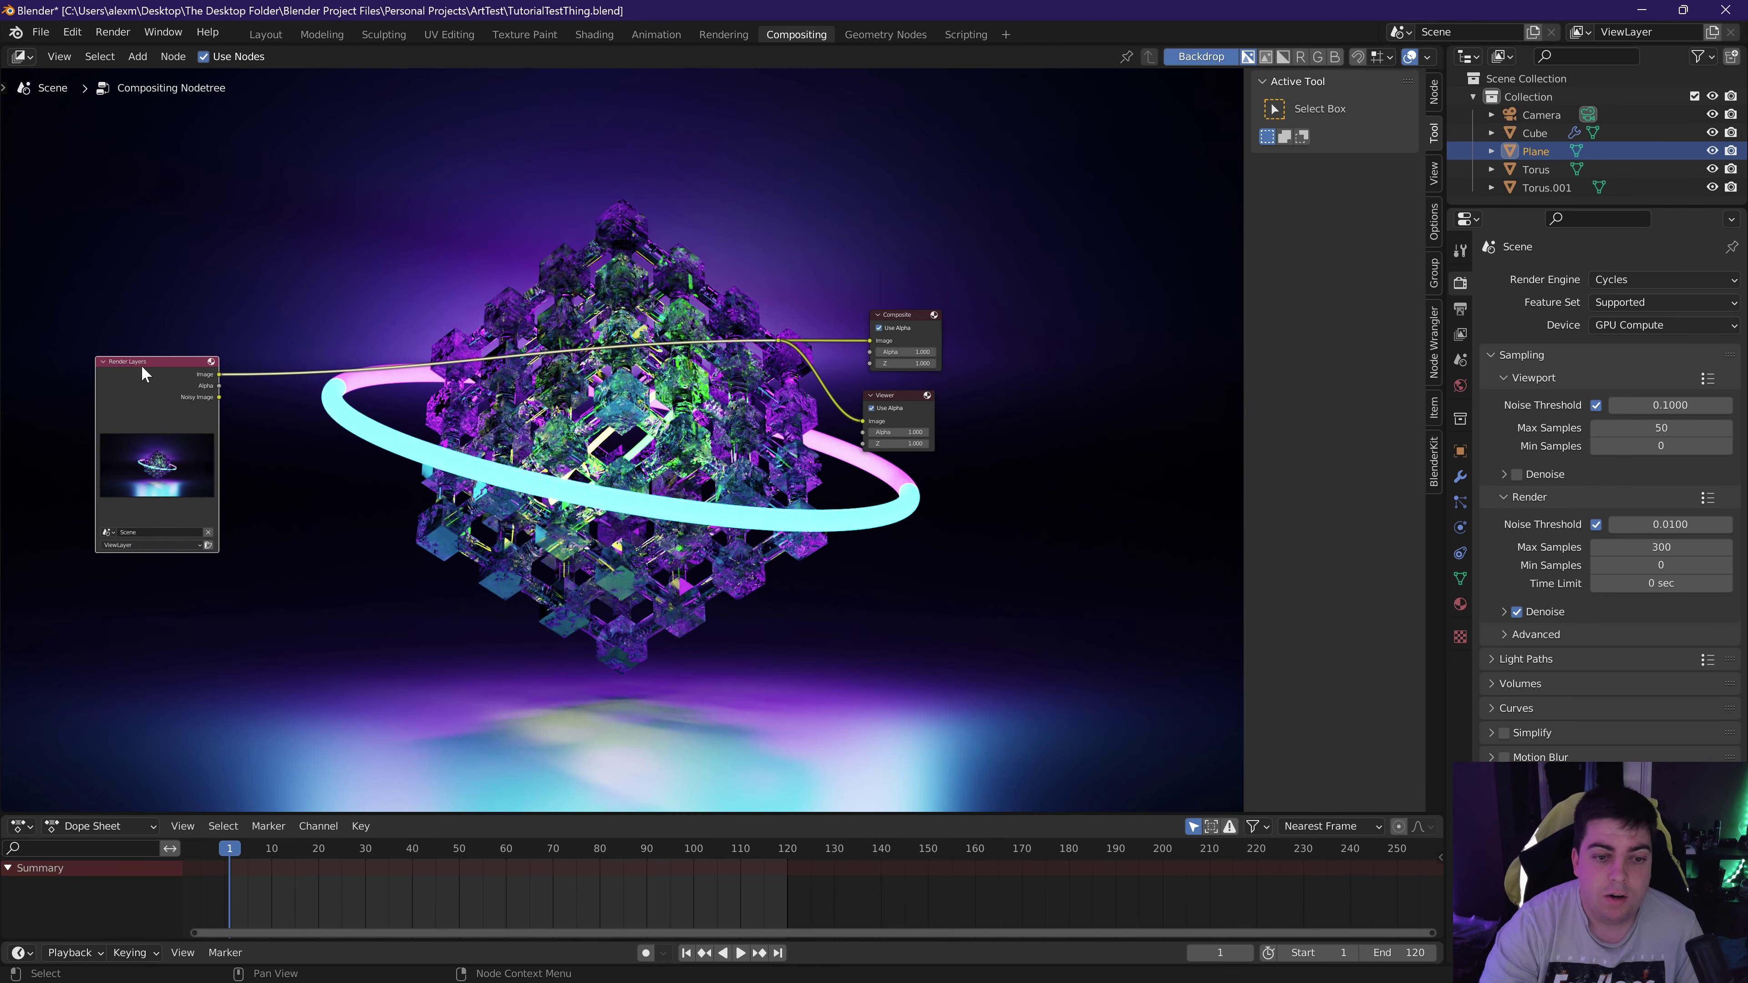
{"action": "left_click_drag", "start_coordinate": [903, 315], "coordinate": [1159, 171]}
{"action": "left_click_drag", "start_coordinate": [903, 399], "coordinate": [1213, 242]}
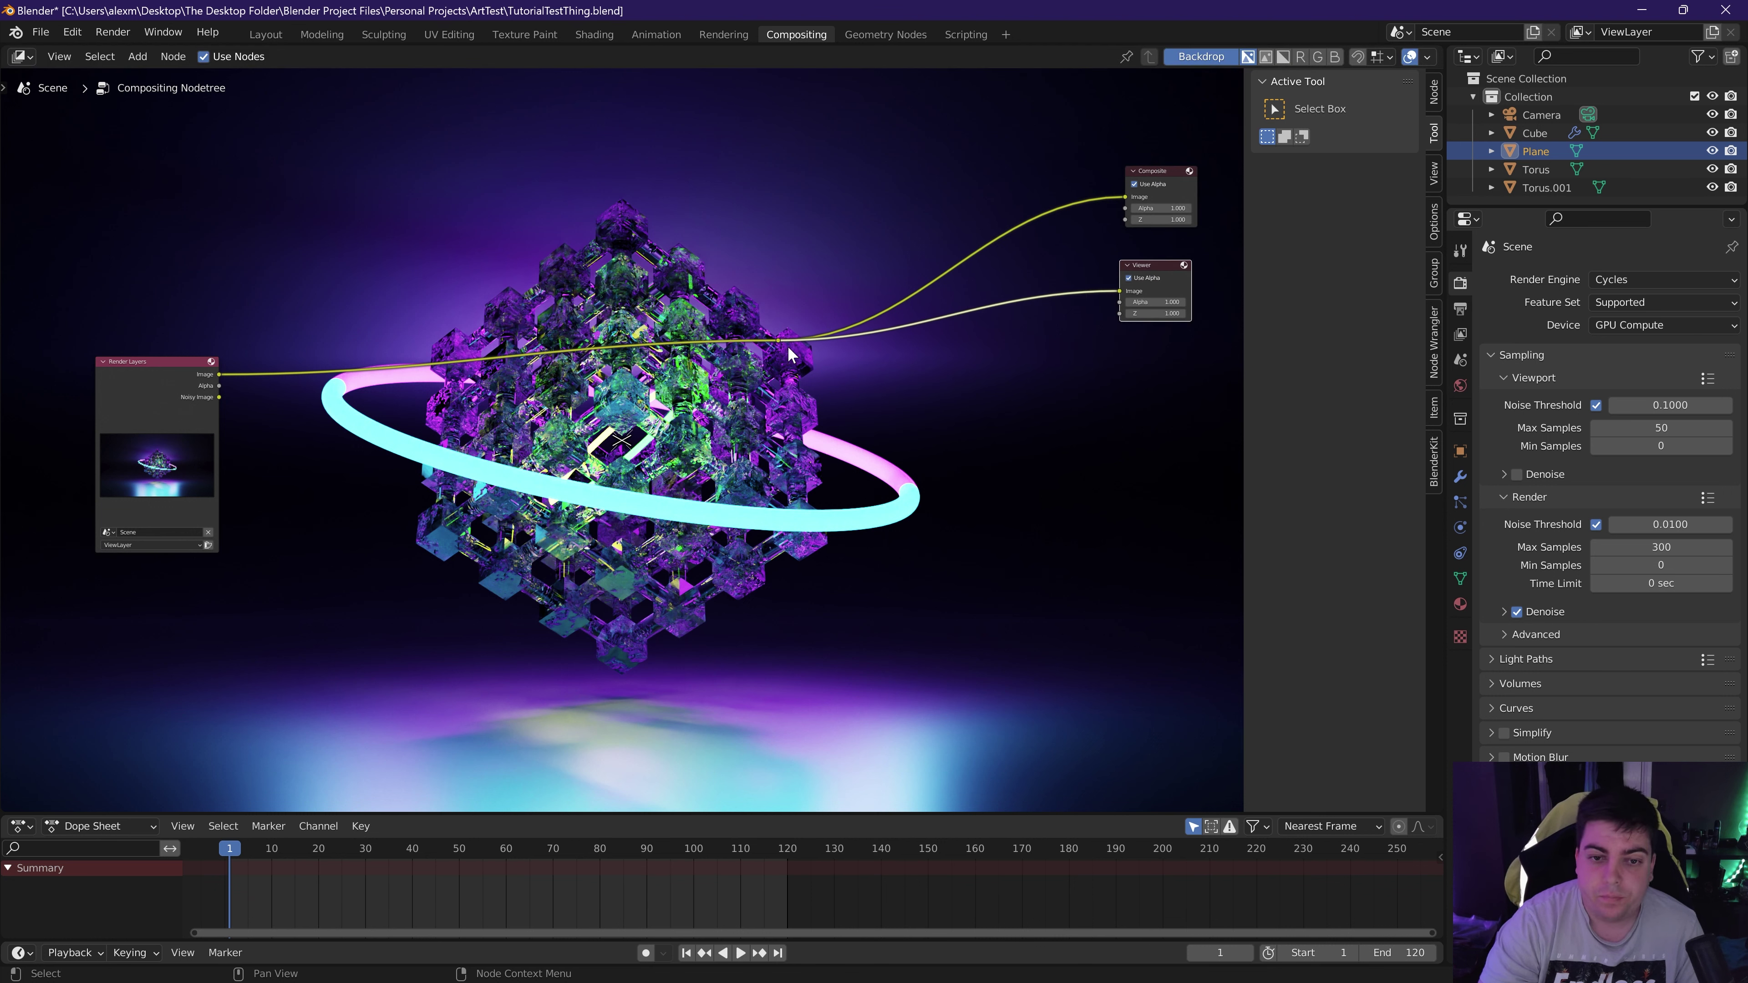
{"action": "left_click_drag", "start_coordinate": [779, 342], "coordinate": [1085, 241]}
{"action": "left_click", "coordinate": [851, 453]}
Insert a Glare filter node into the link from Render Layers.
{"action": "key", "text": "shift+a"}
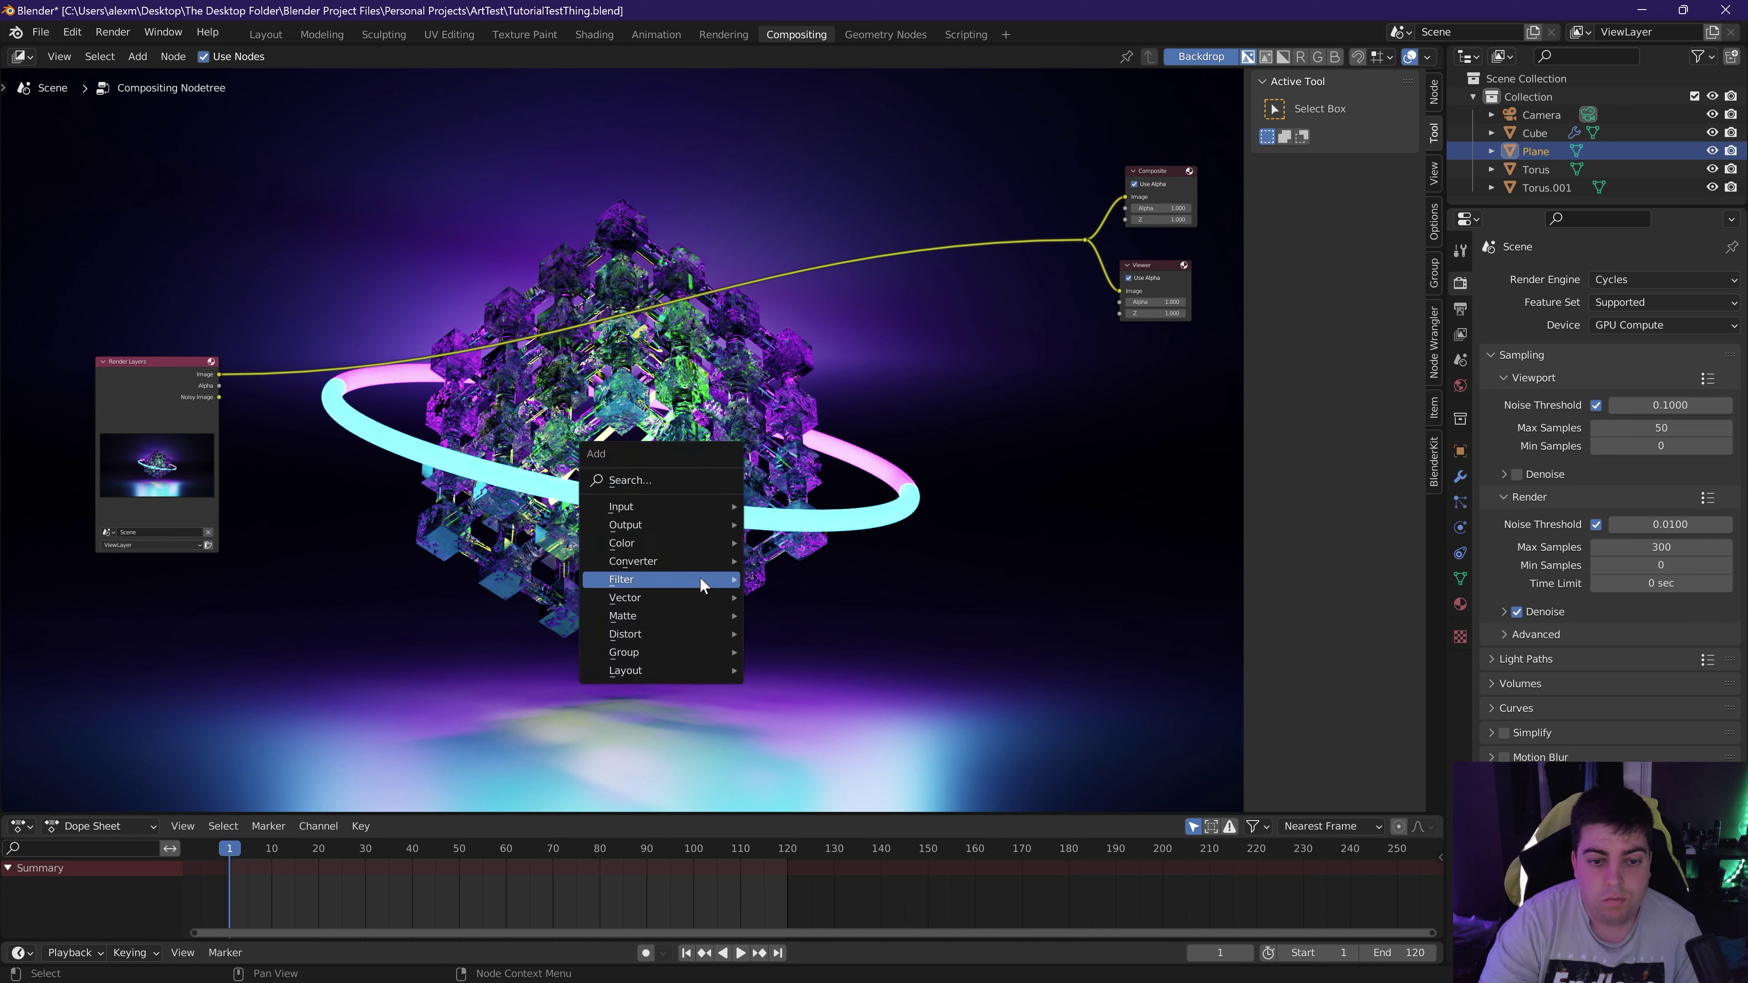
{"action": "mouse_move", "coordinate": [701, 582]}
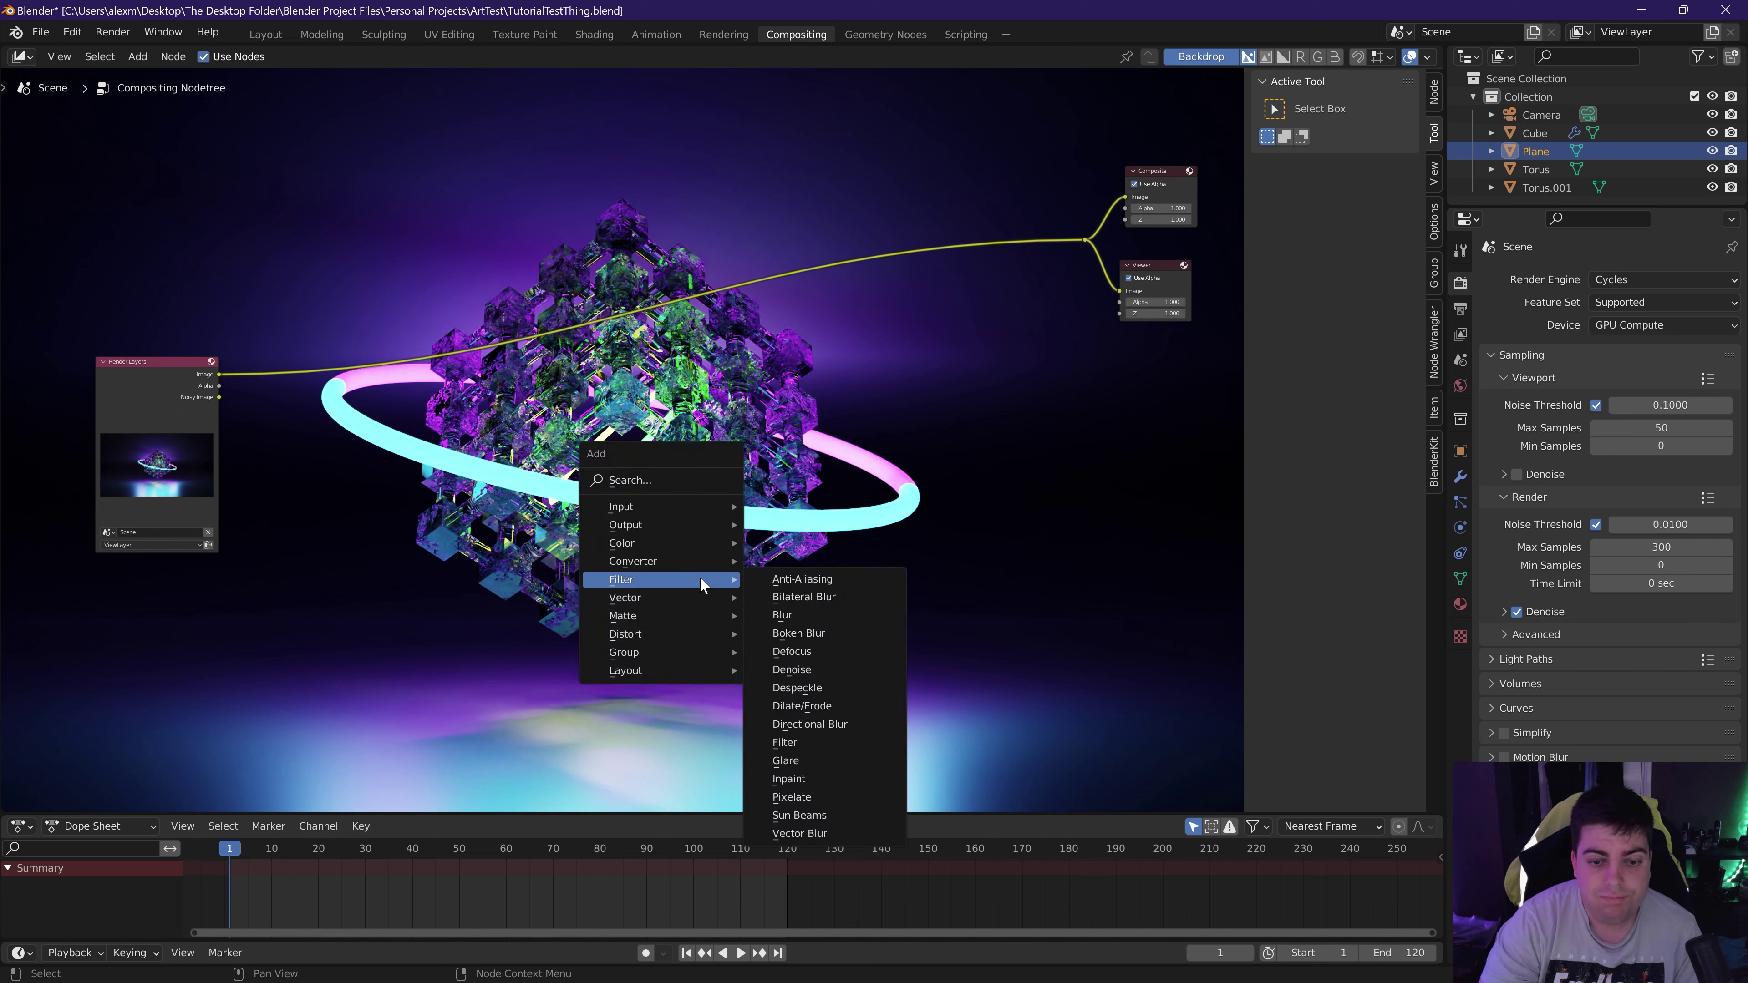
{"action": "left_click", "coordinate": [797, 763]}
{"action": "left_click", "coordinate": [321, 328]}
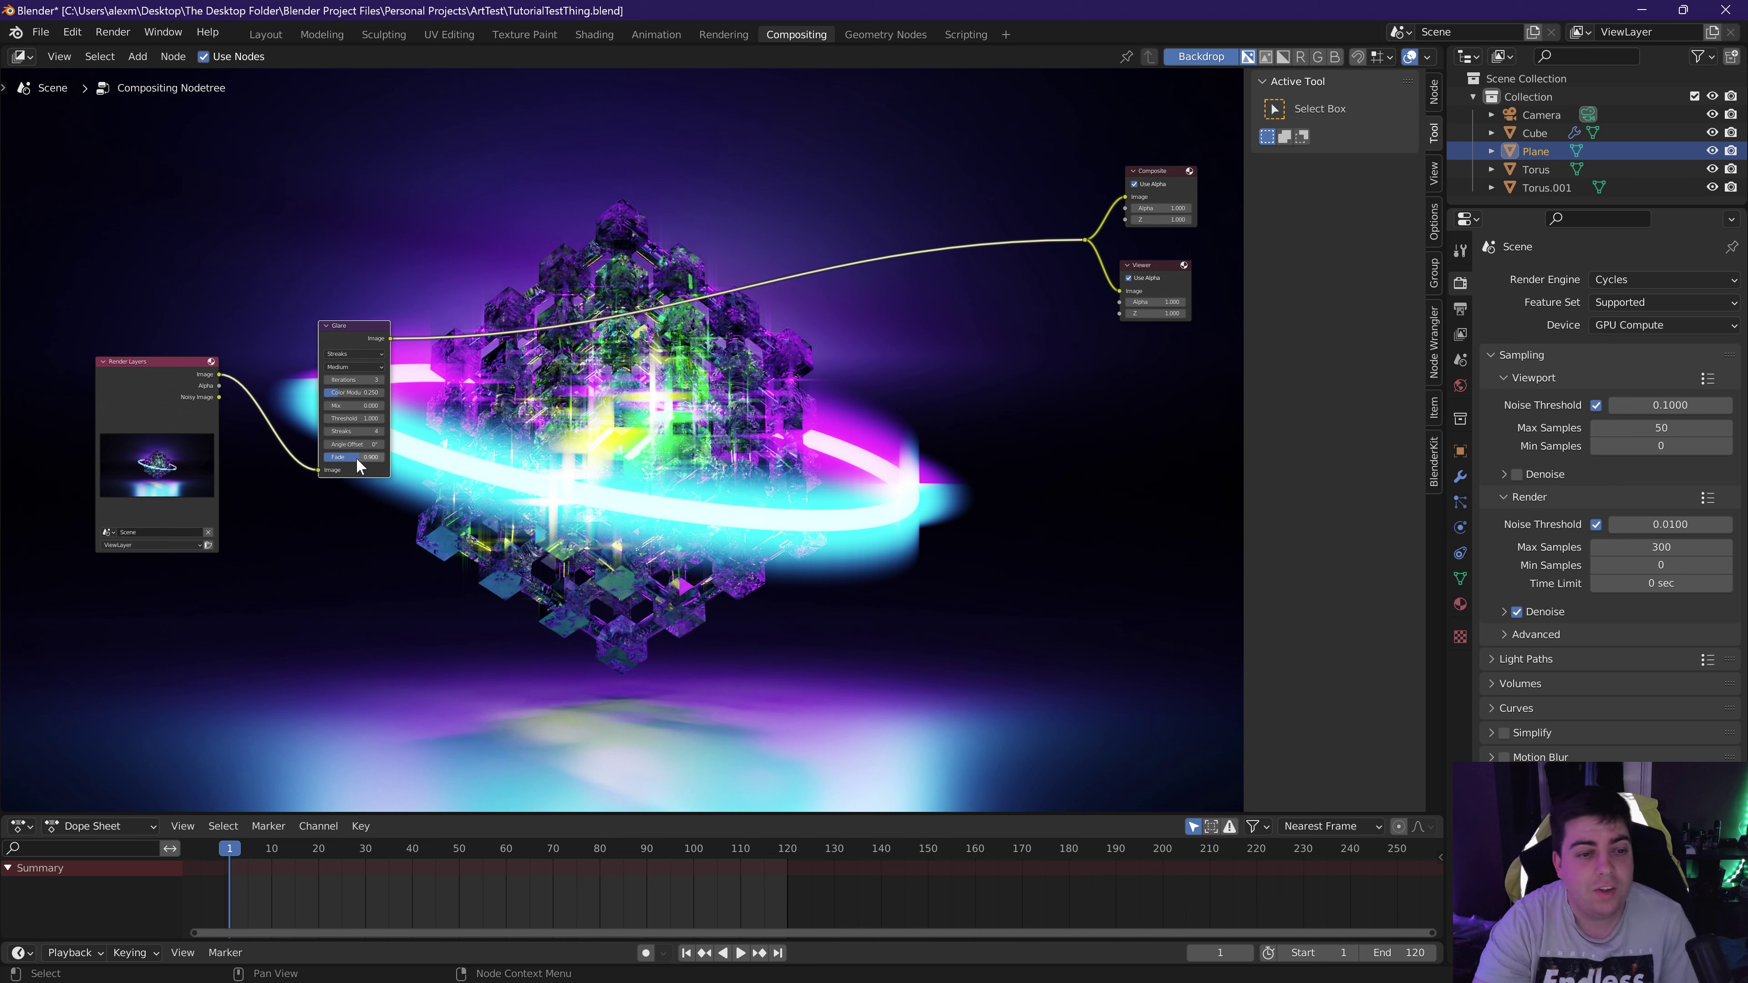
Set the Glare type to Ghosts and its Threshold to about 34.6.
{"action": "left_click", "coordinate": [351, 354]}
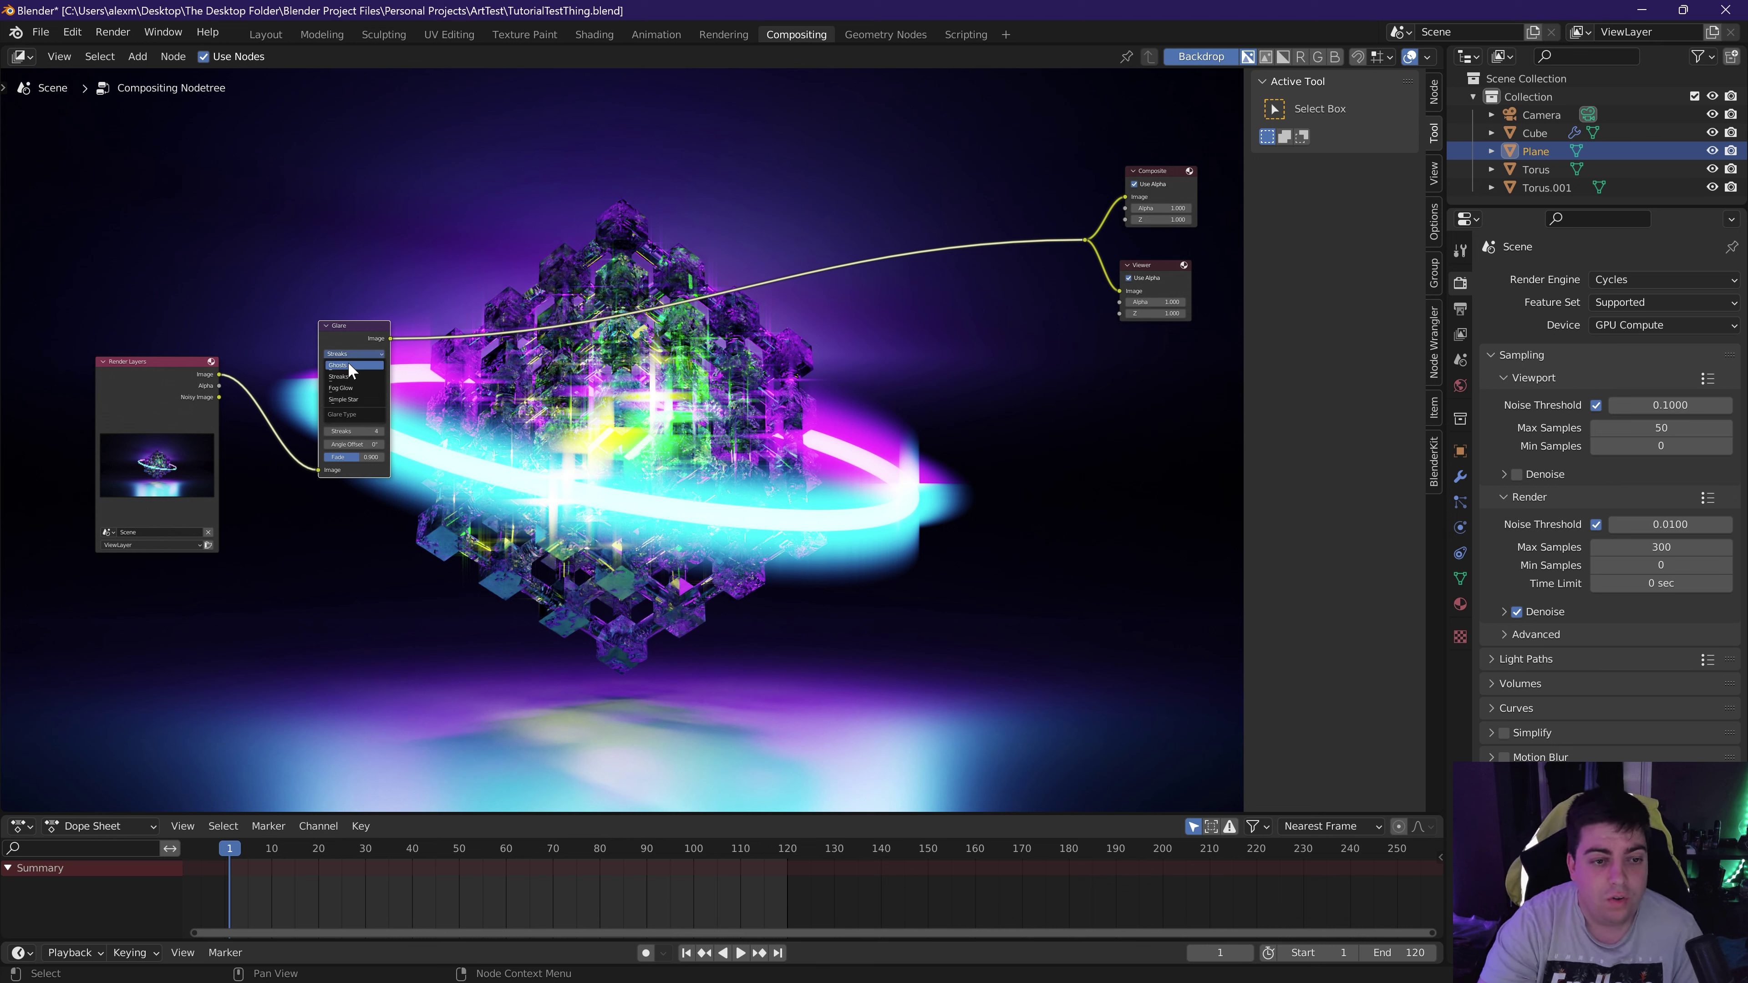
{"action": "left_click", "coordinate": [348, 365]}
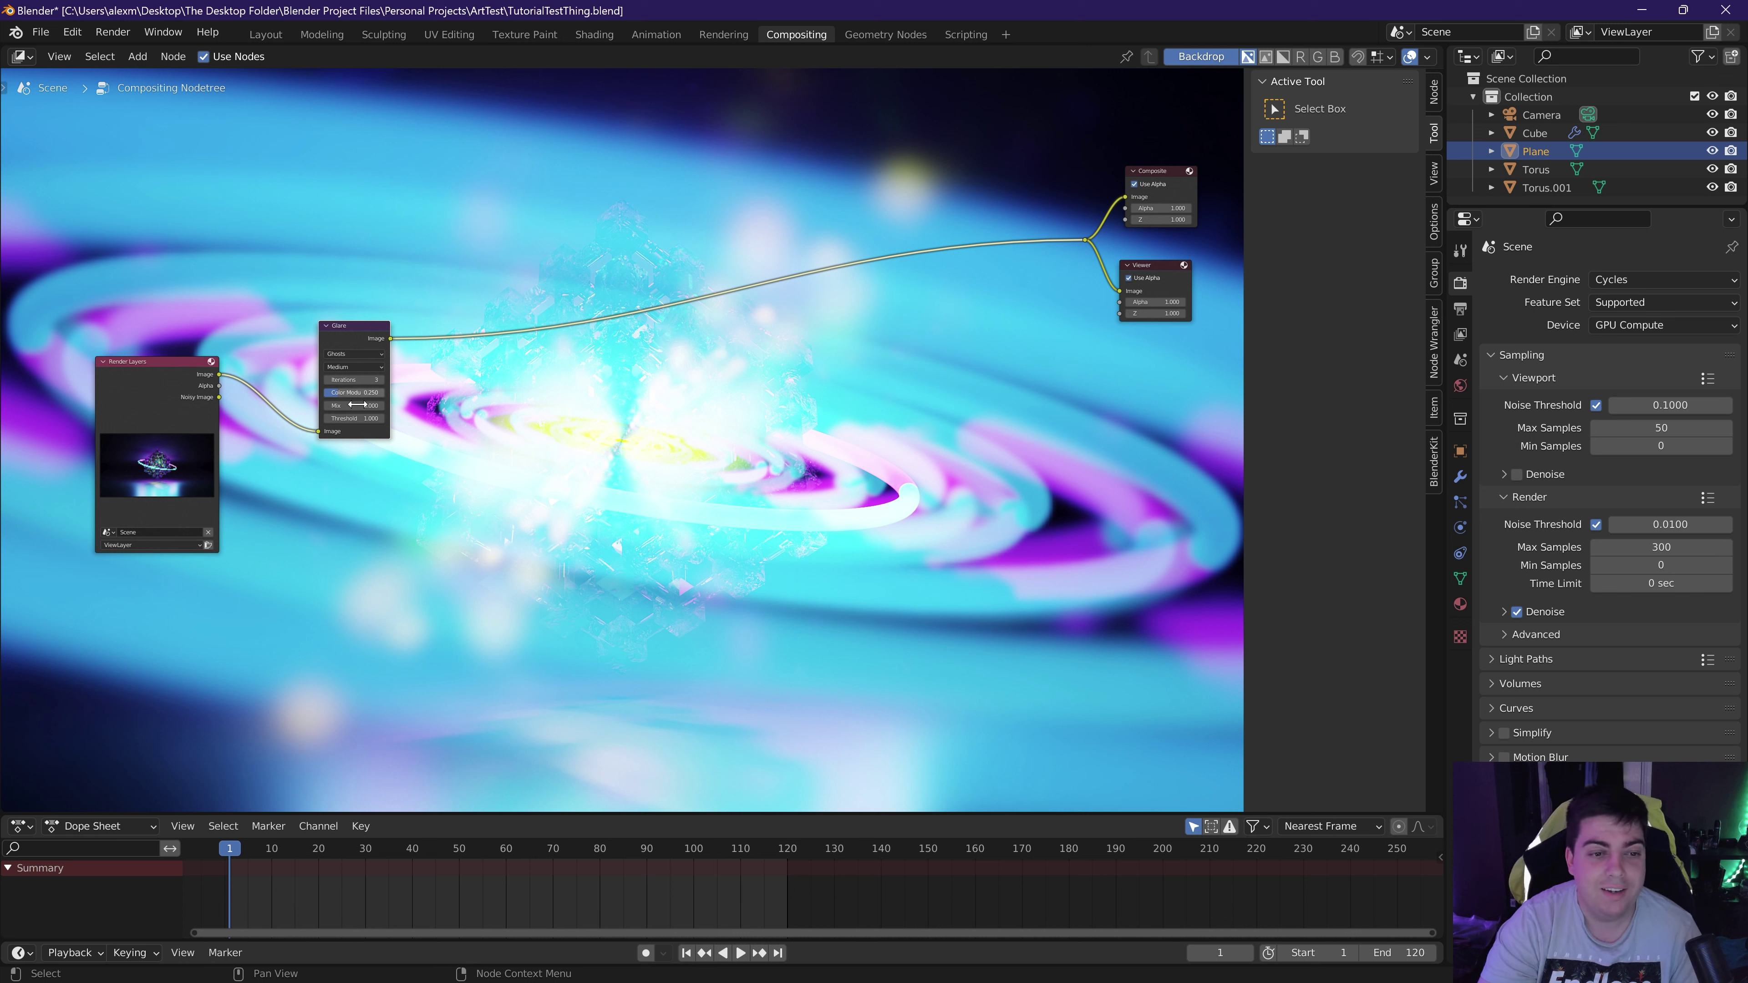
{"action": "left_click_drag", "start_coordinate": [342, 418], "coordinate": [470, 481]}
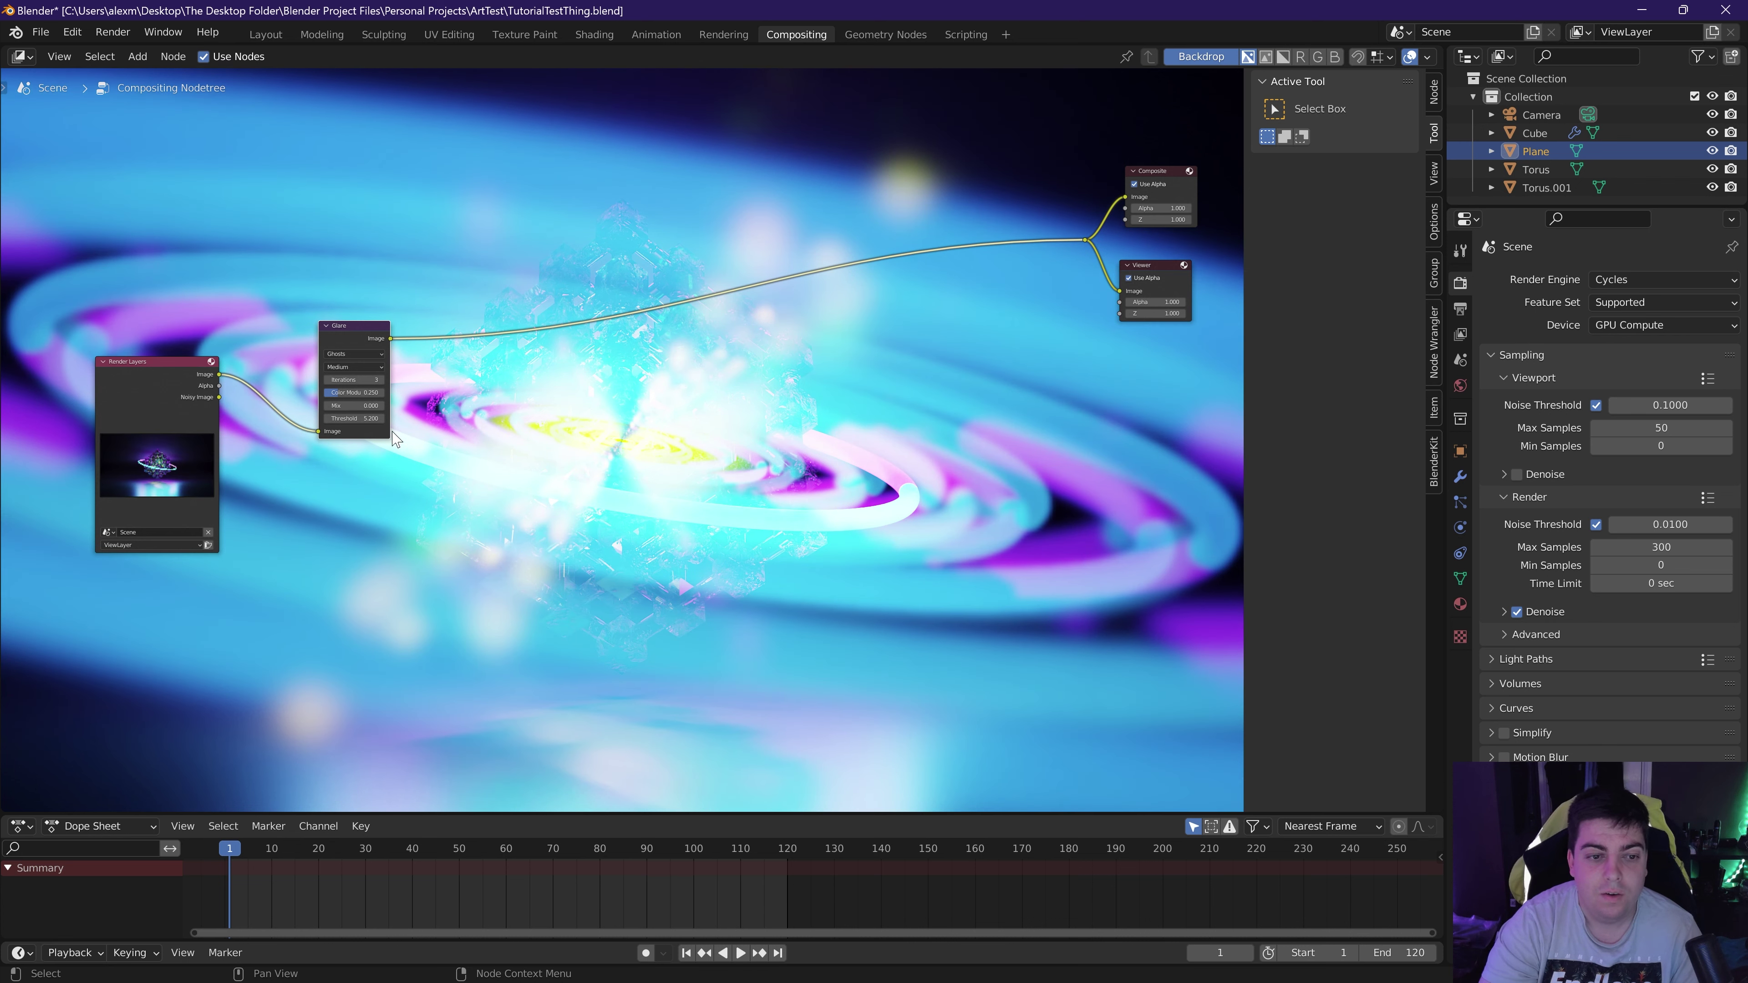
{"action": "left_click_drag", "start_coordinate": [383, 419], "coordinate": [422, 475]}
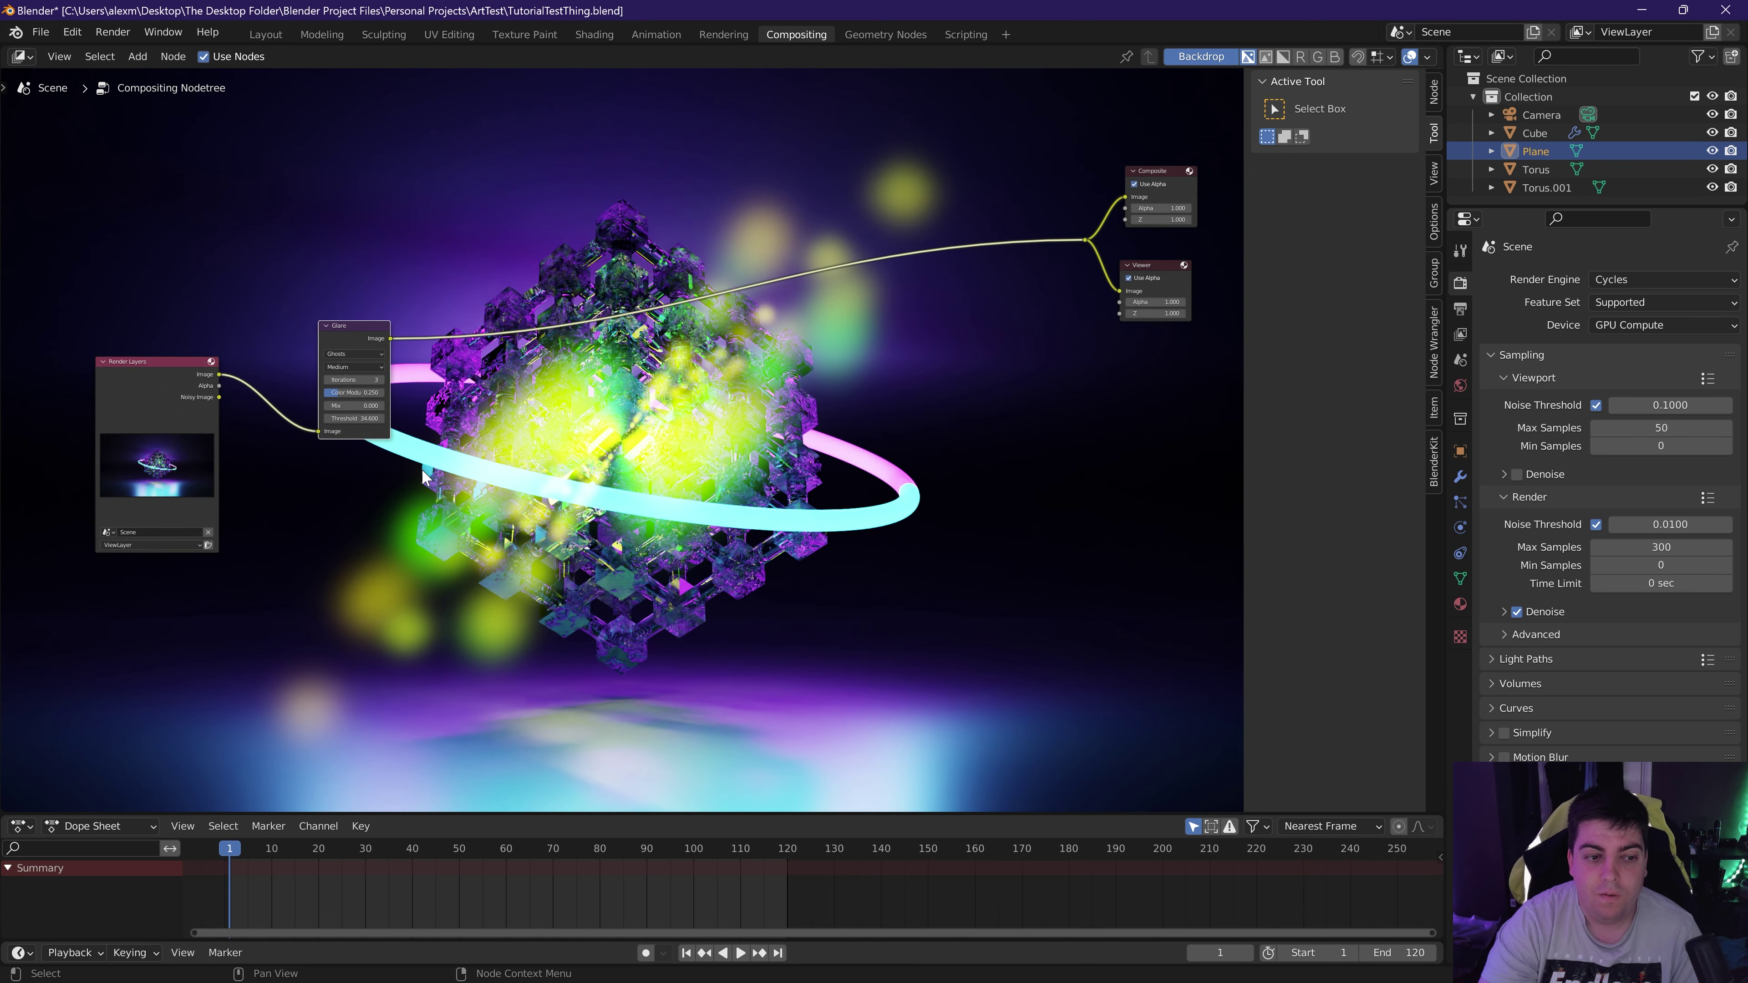
Switch the Glare node to Fog Glow and set its threshold to 15, then lower it to 12.
{"action": "left_click", "coordinate": [359, 356]}
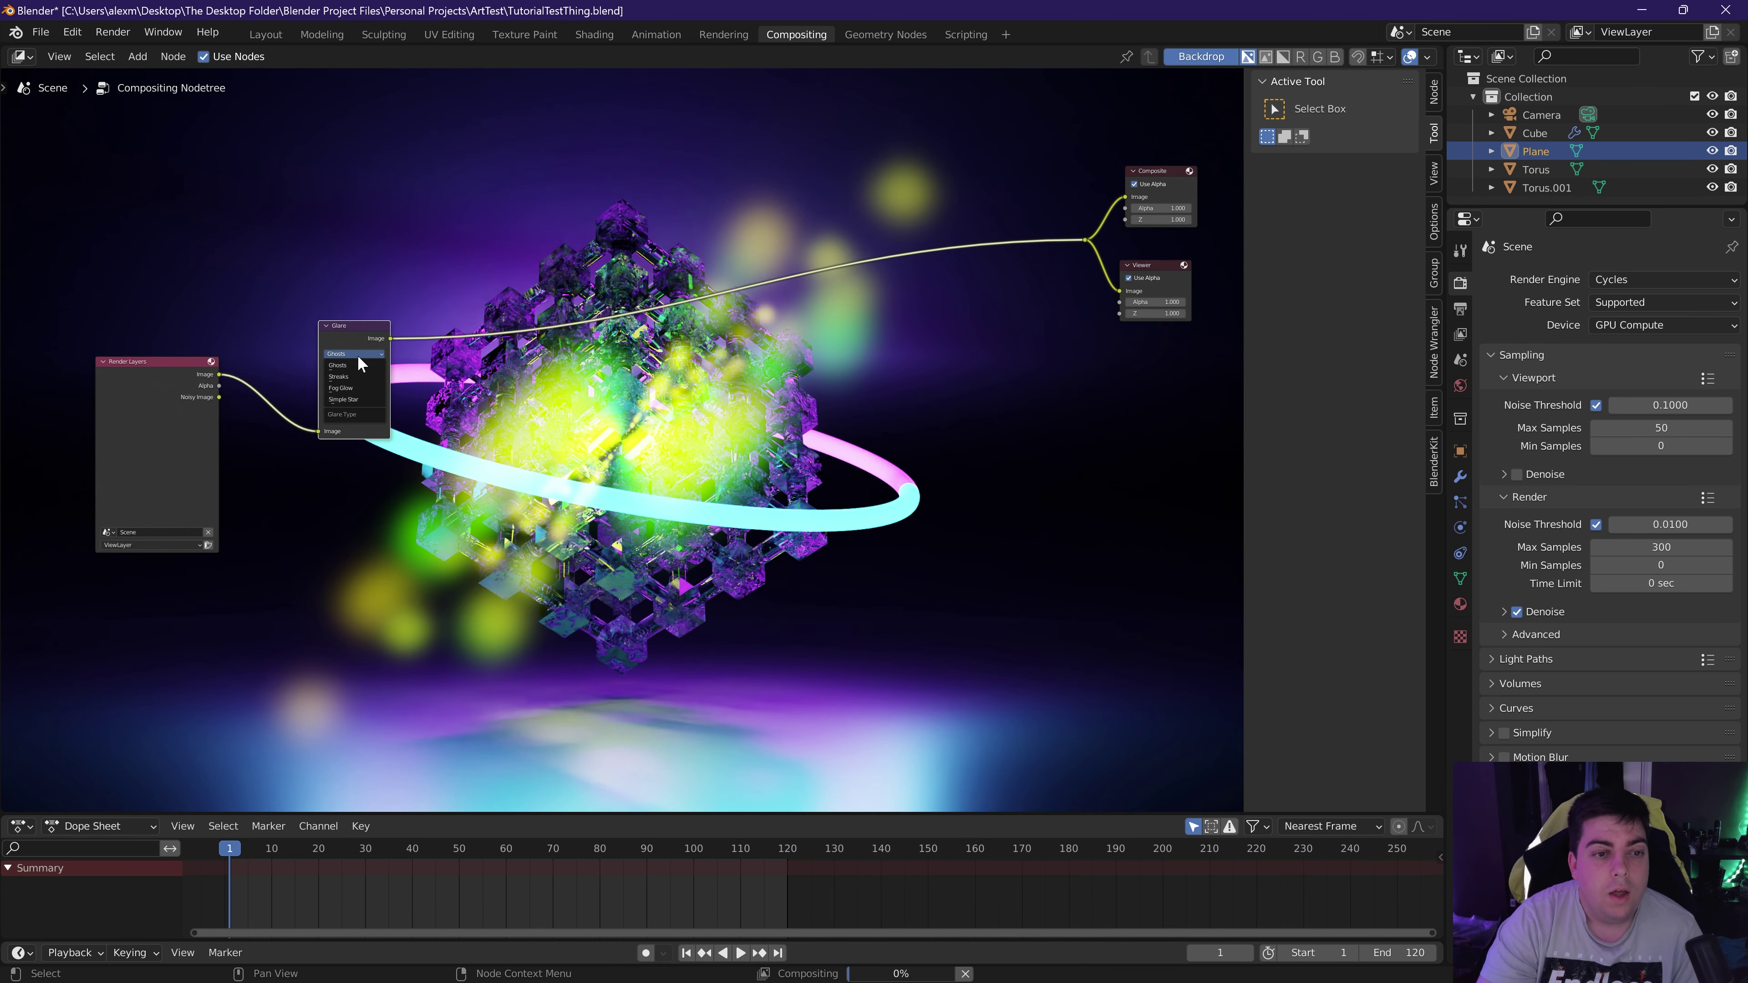
{"action": "left_click", "coordinate": [365, 390]}
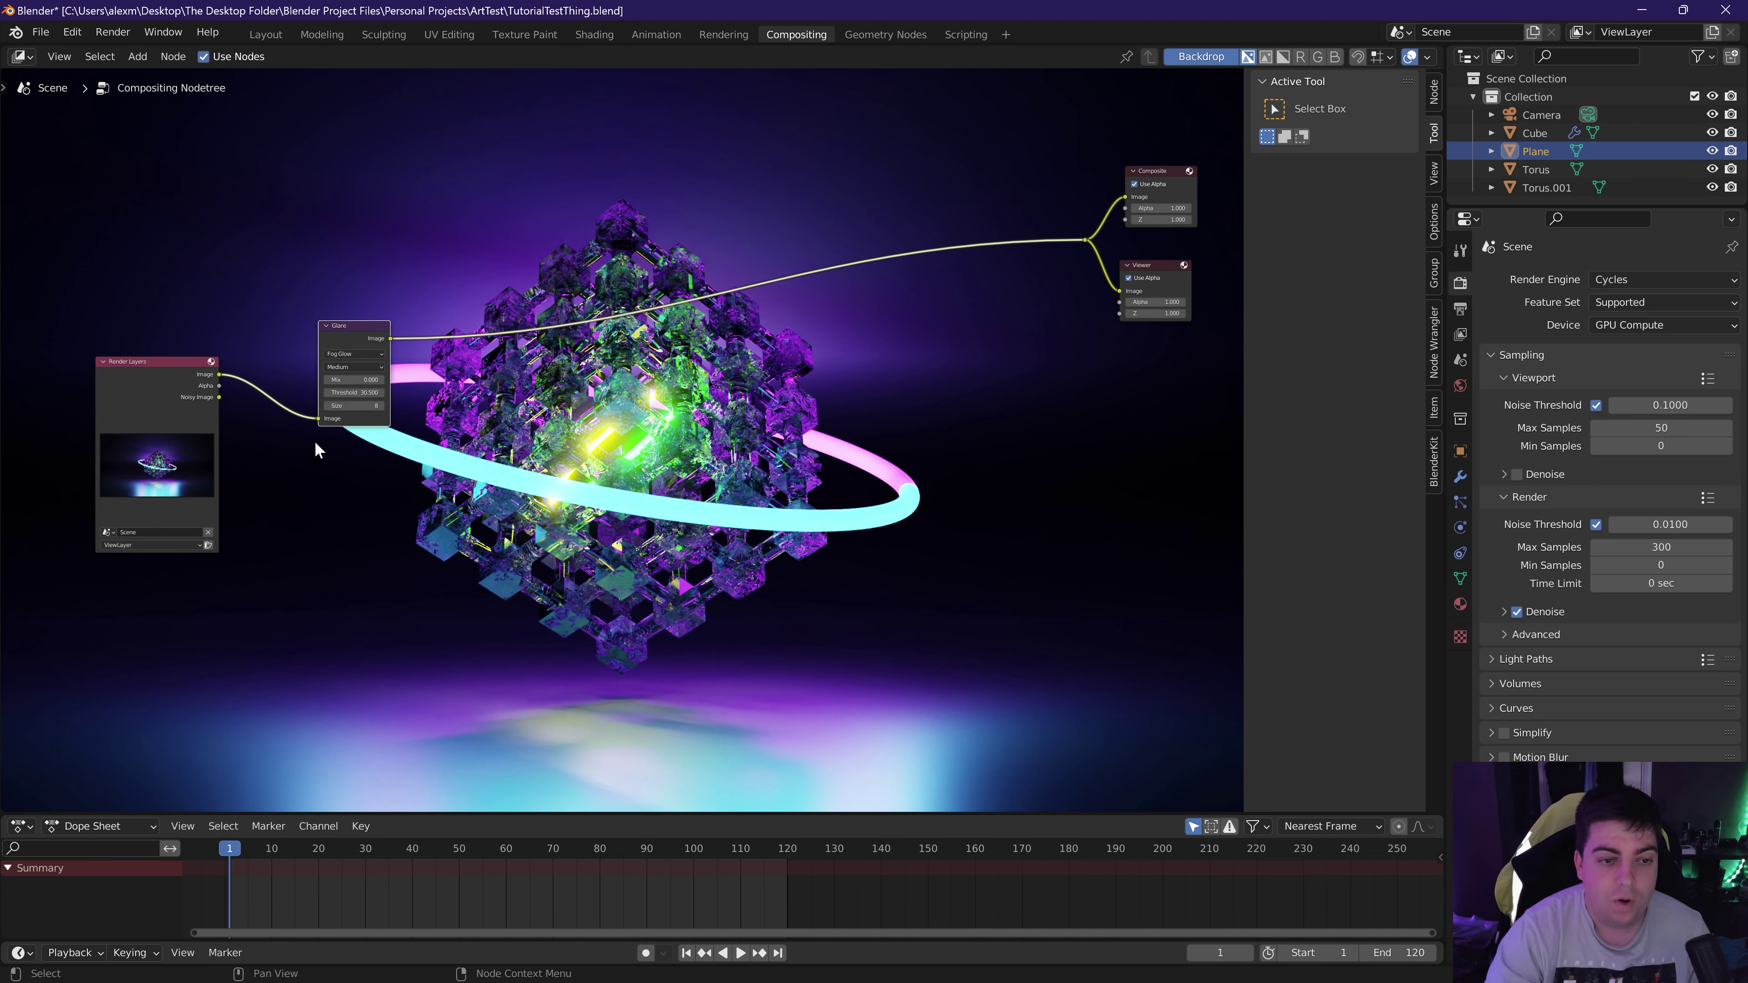
{"action": "left_click", "coordinate": [354, 392]}
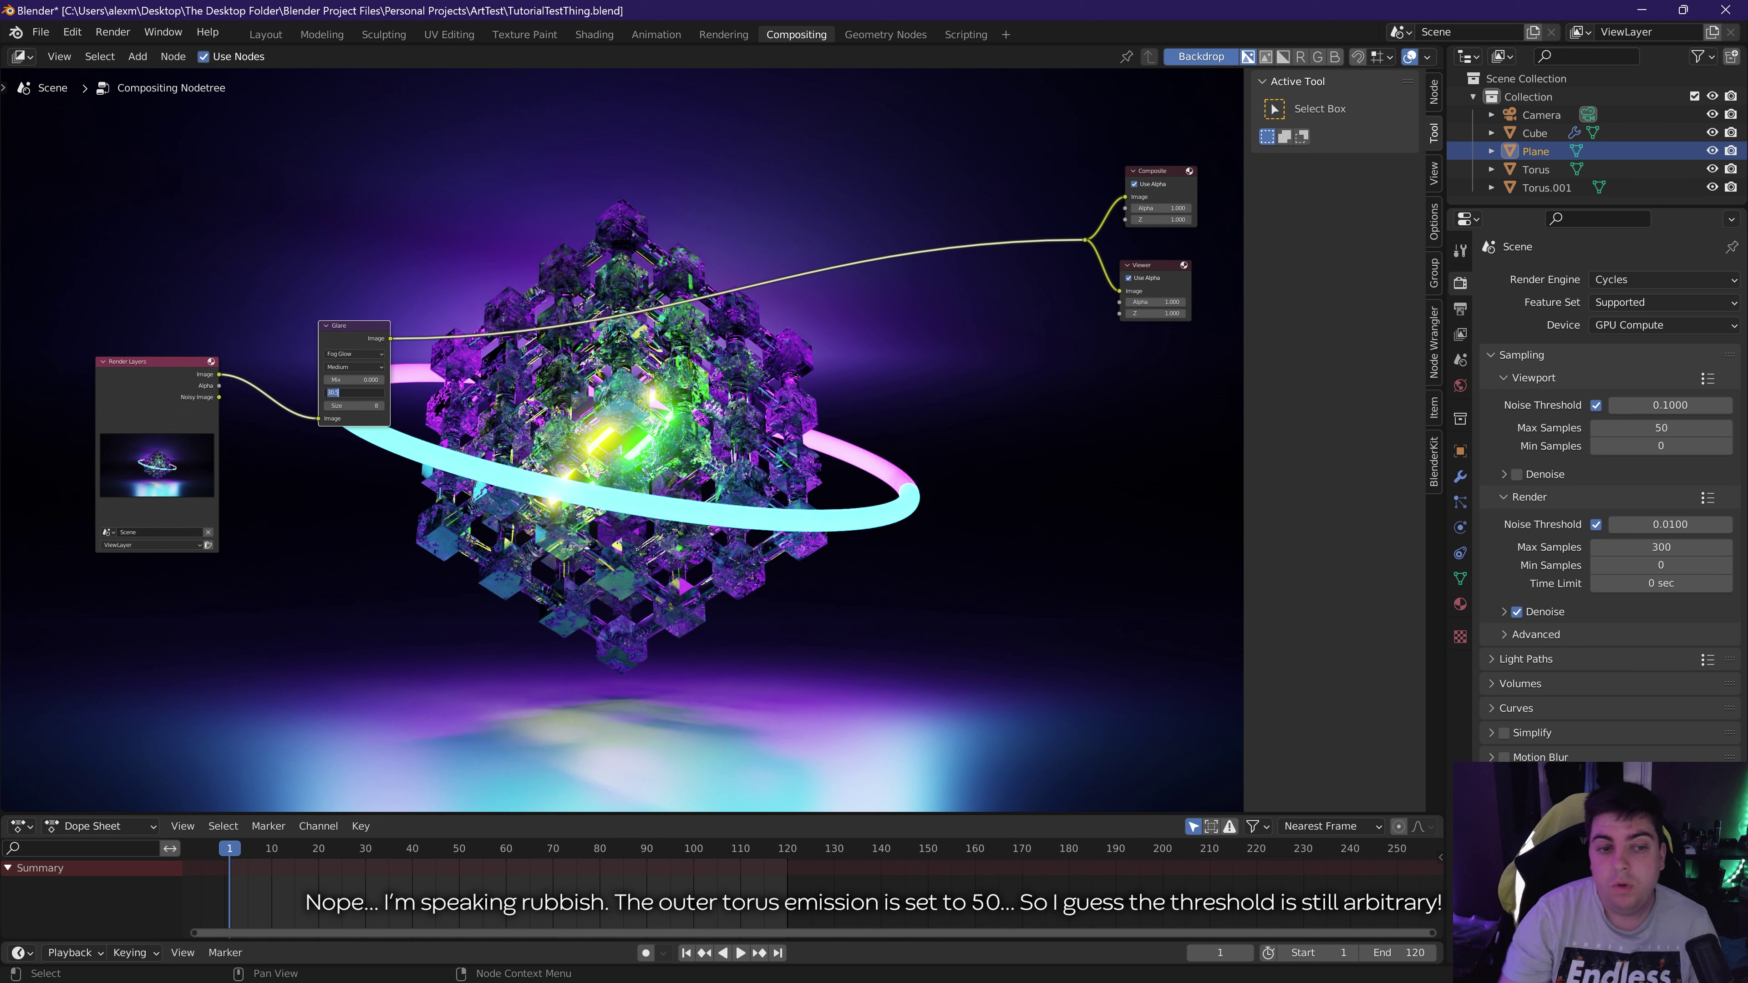
{"action": "type", "text": "15"}
{"action": "key", "text": "Return"}
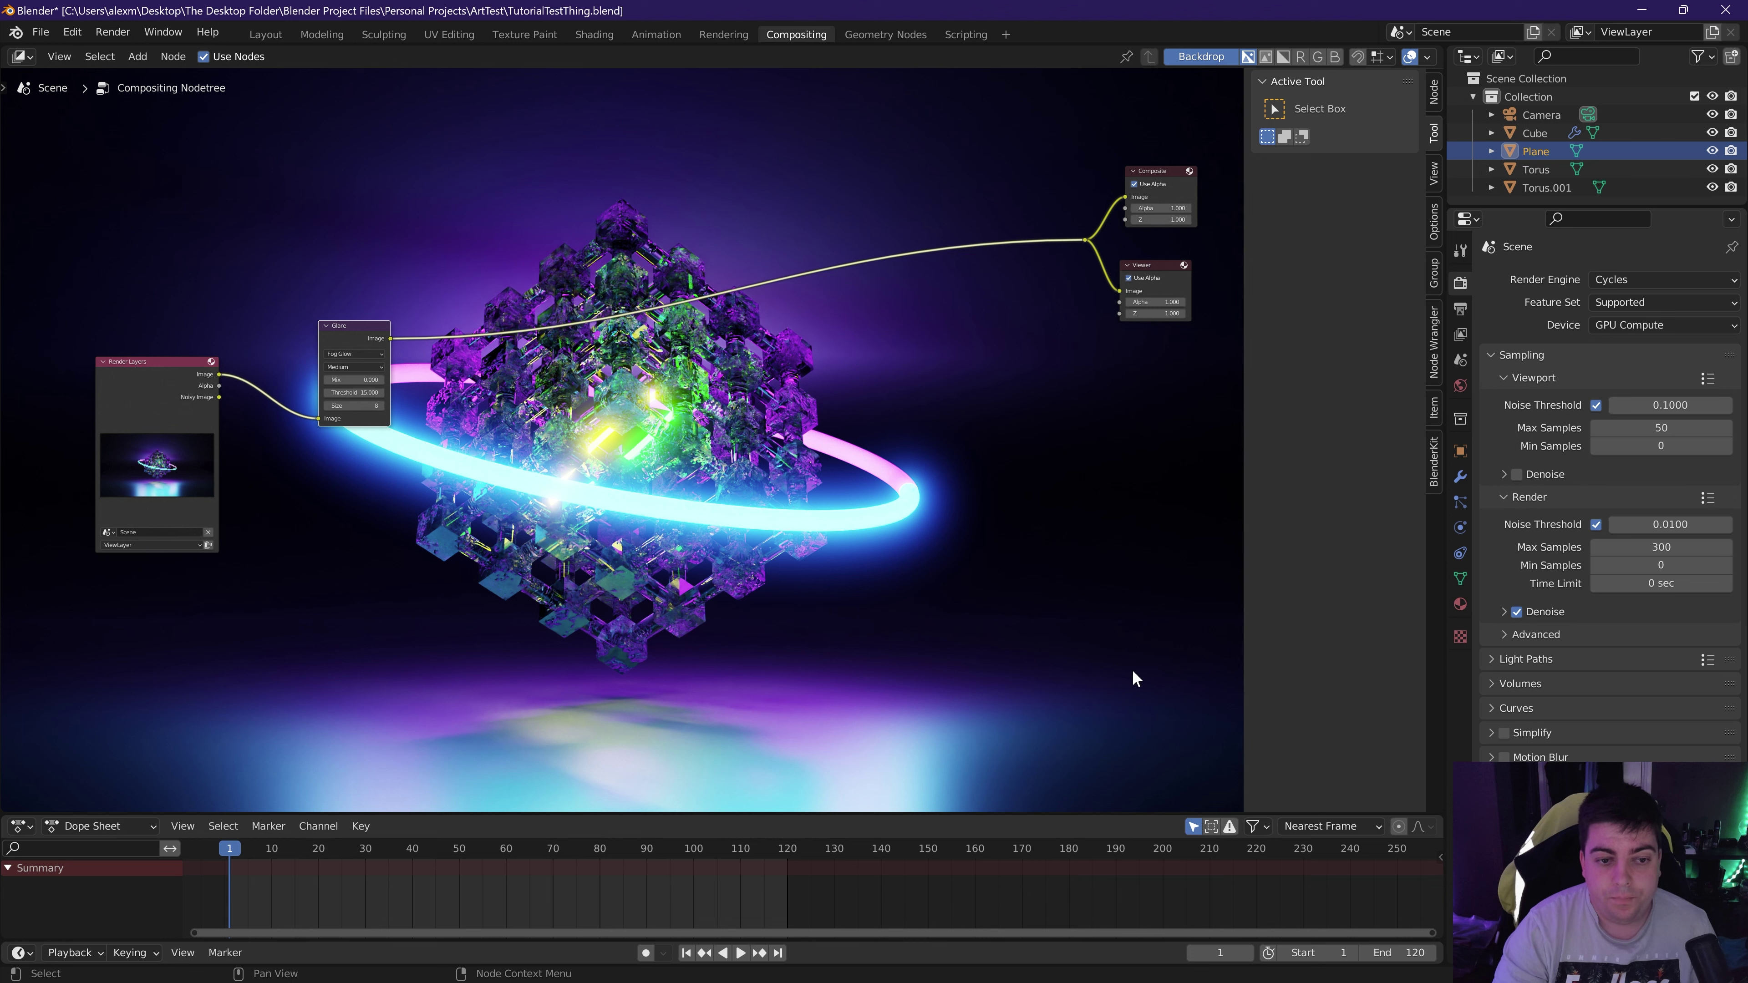
{"action": "left_click", "coordinate": [355, 392]}
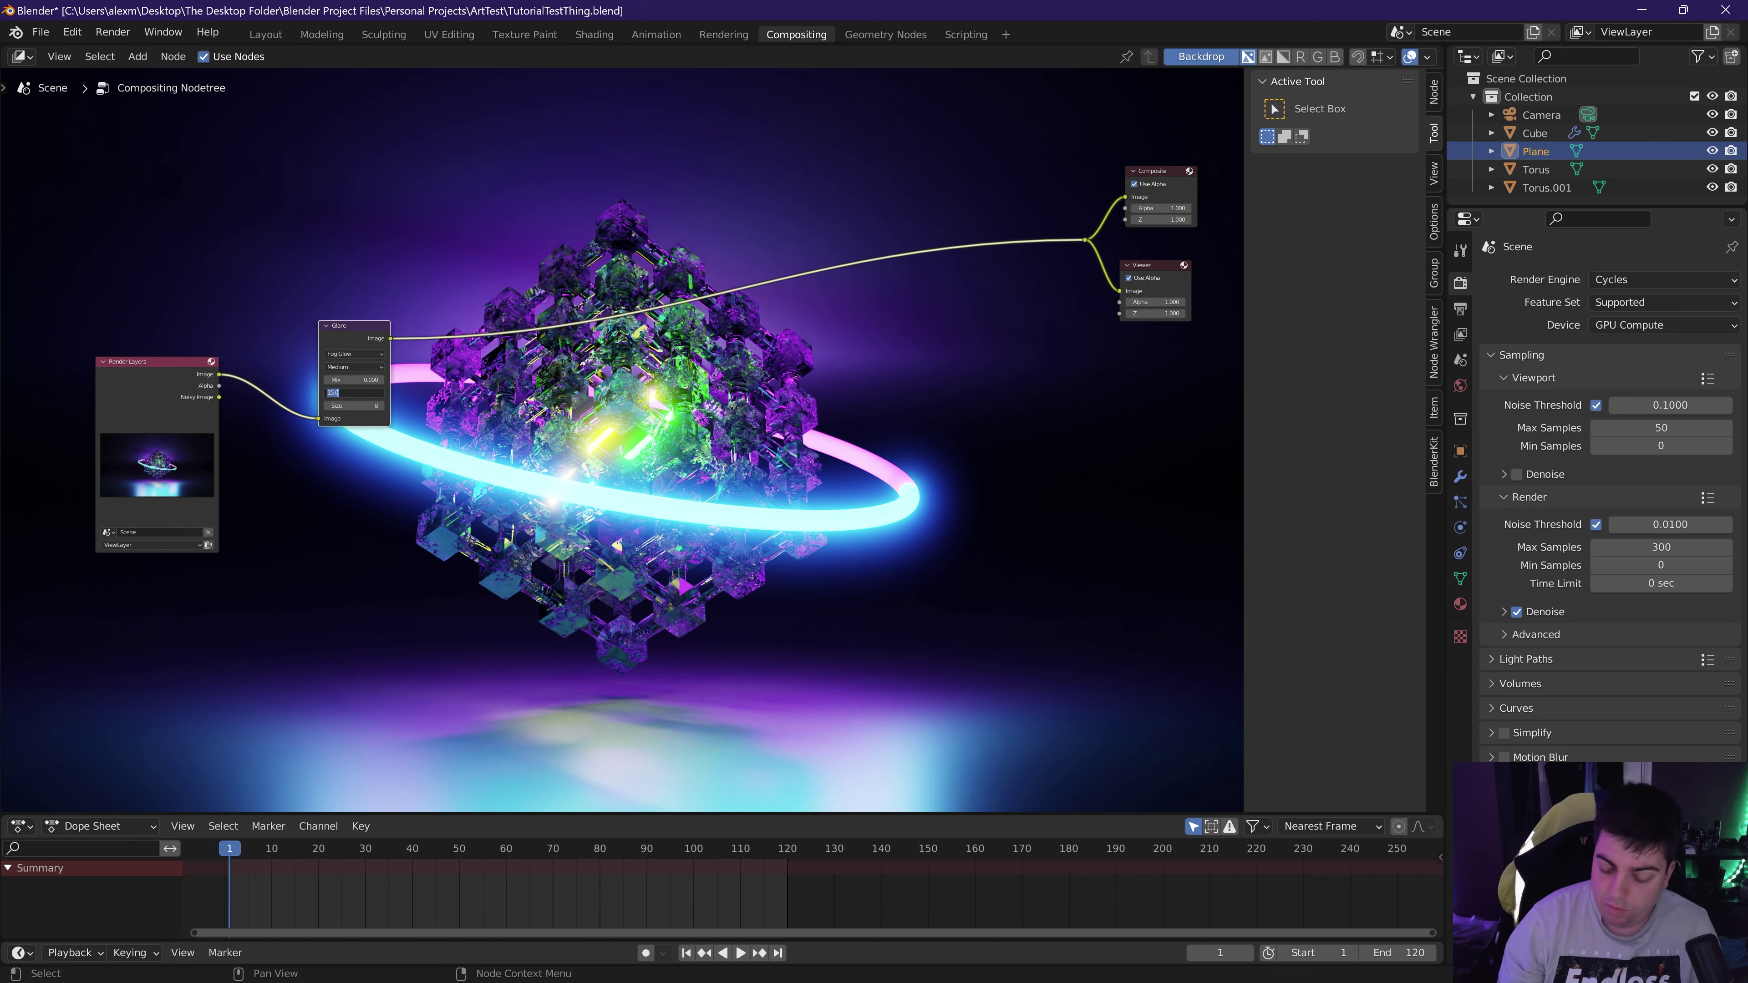
{"action": "type", "text": "12."}
{"action": "key", "text": "Return"}
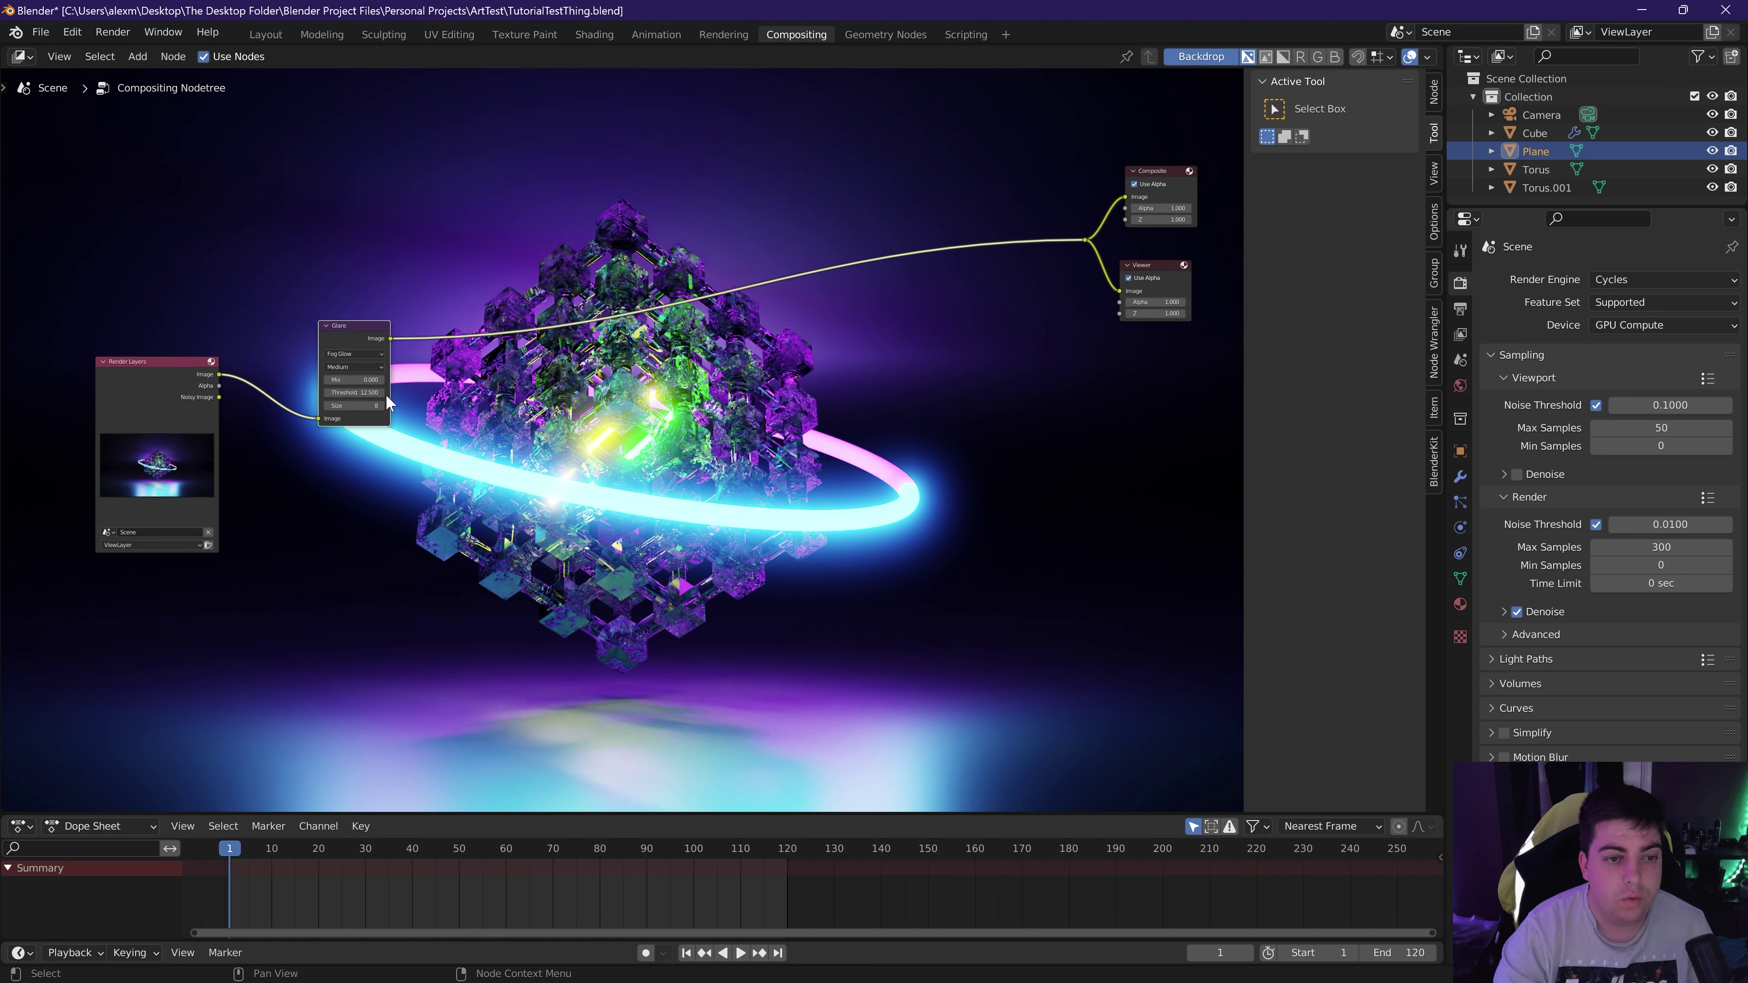
Try High and Low quality, settle on Medium, set Size to 9, and move the Glare node top-left.
{"action": "left_click", "coordinate": [346, 369]}
{"action": "left_click", "coordinate": [354, 400]}
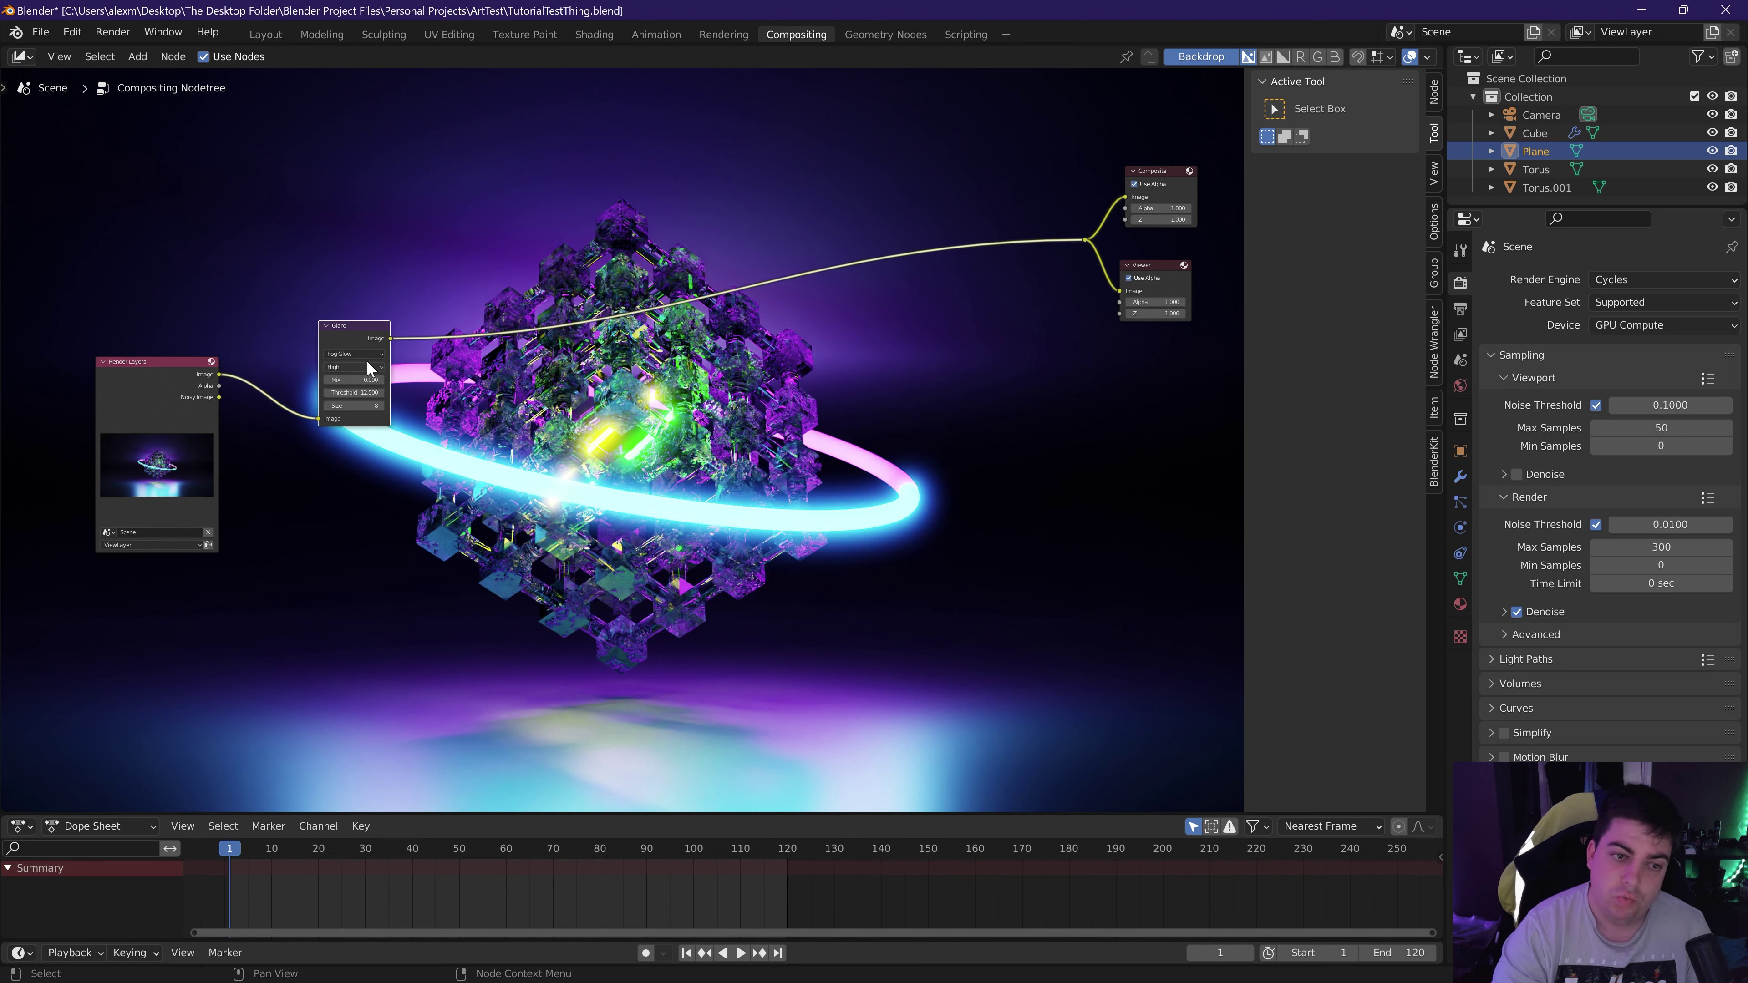
{"action": "left_click", "coordinate": [350, 367]}
{"action": "left_click", "coordinate": [336, 403]}
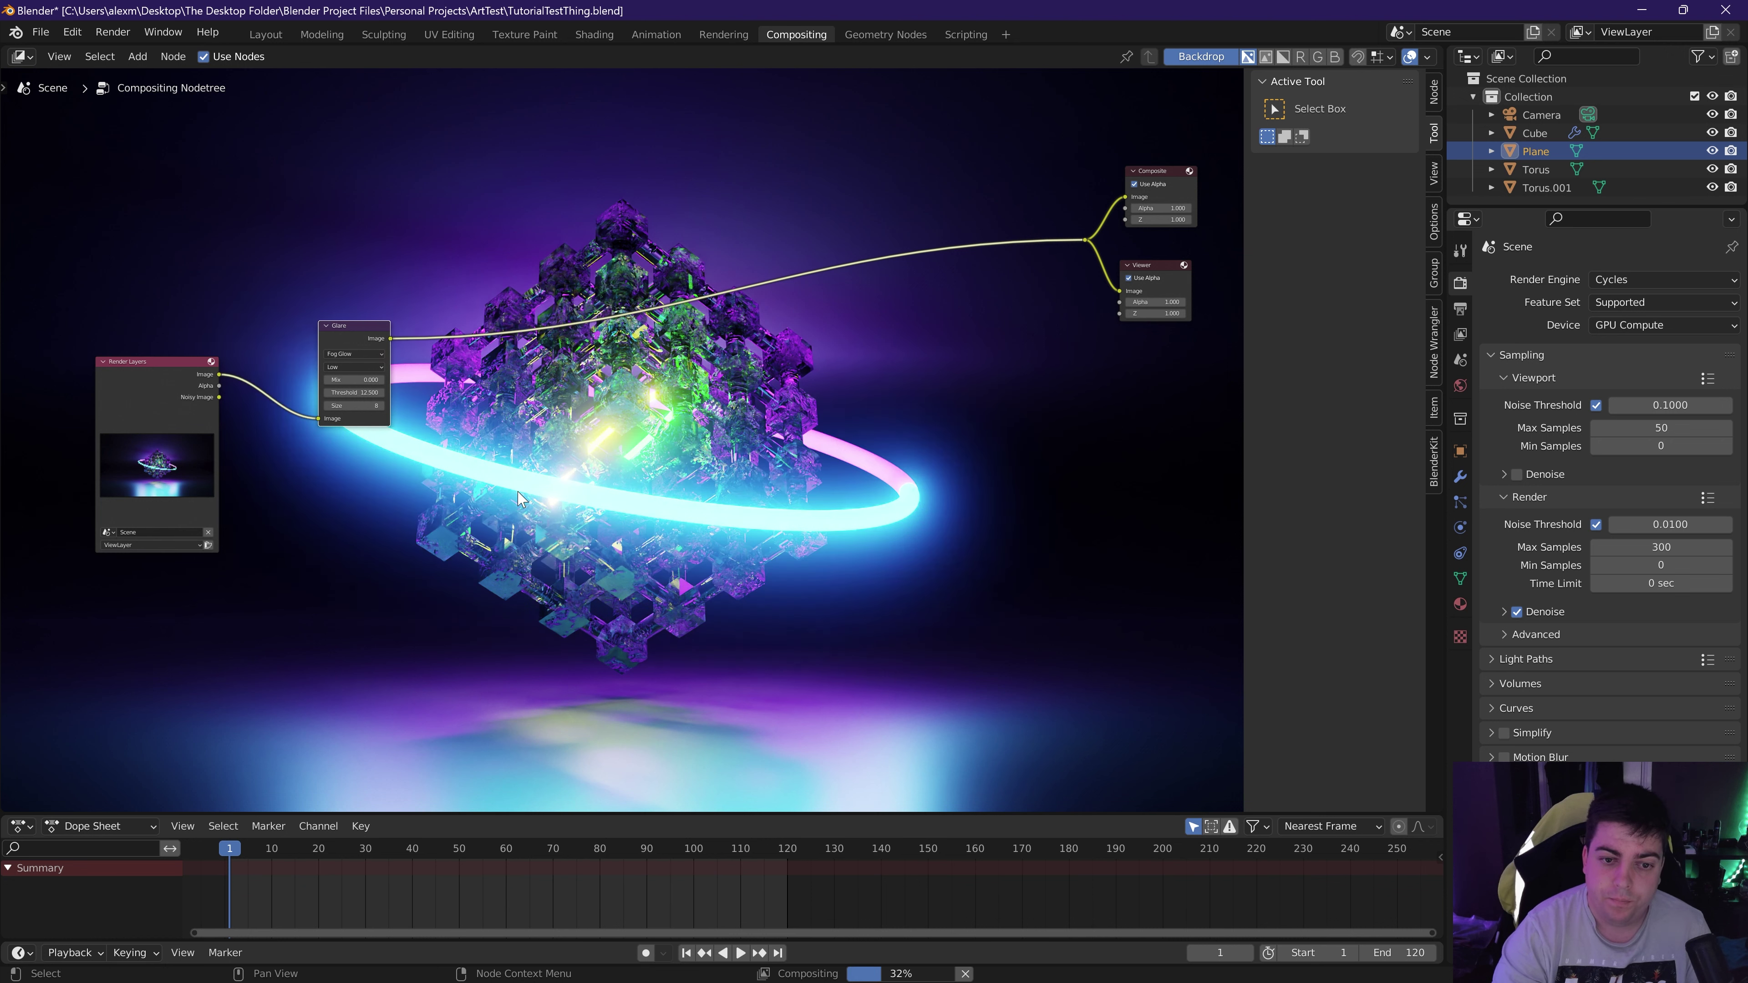
{"action": "left_click", "coordinate": [351, 364]}
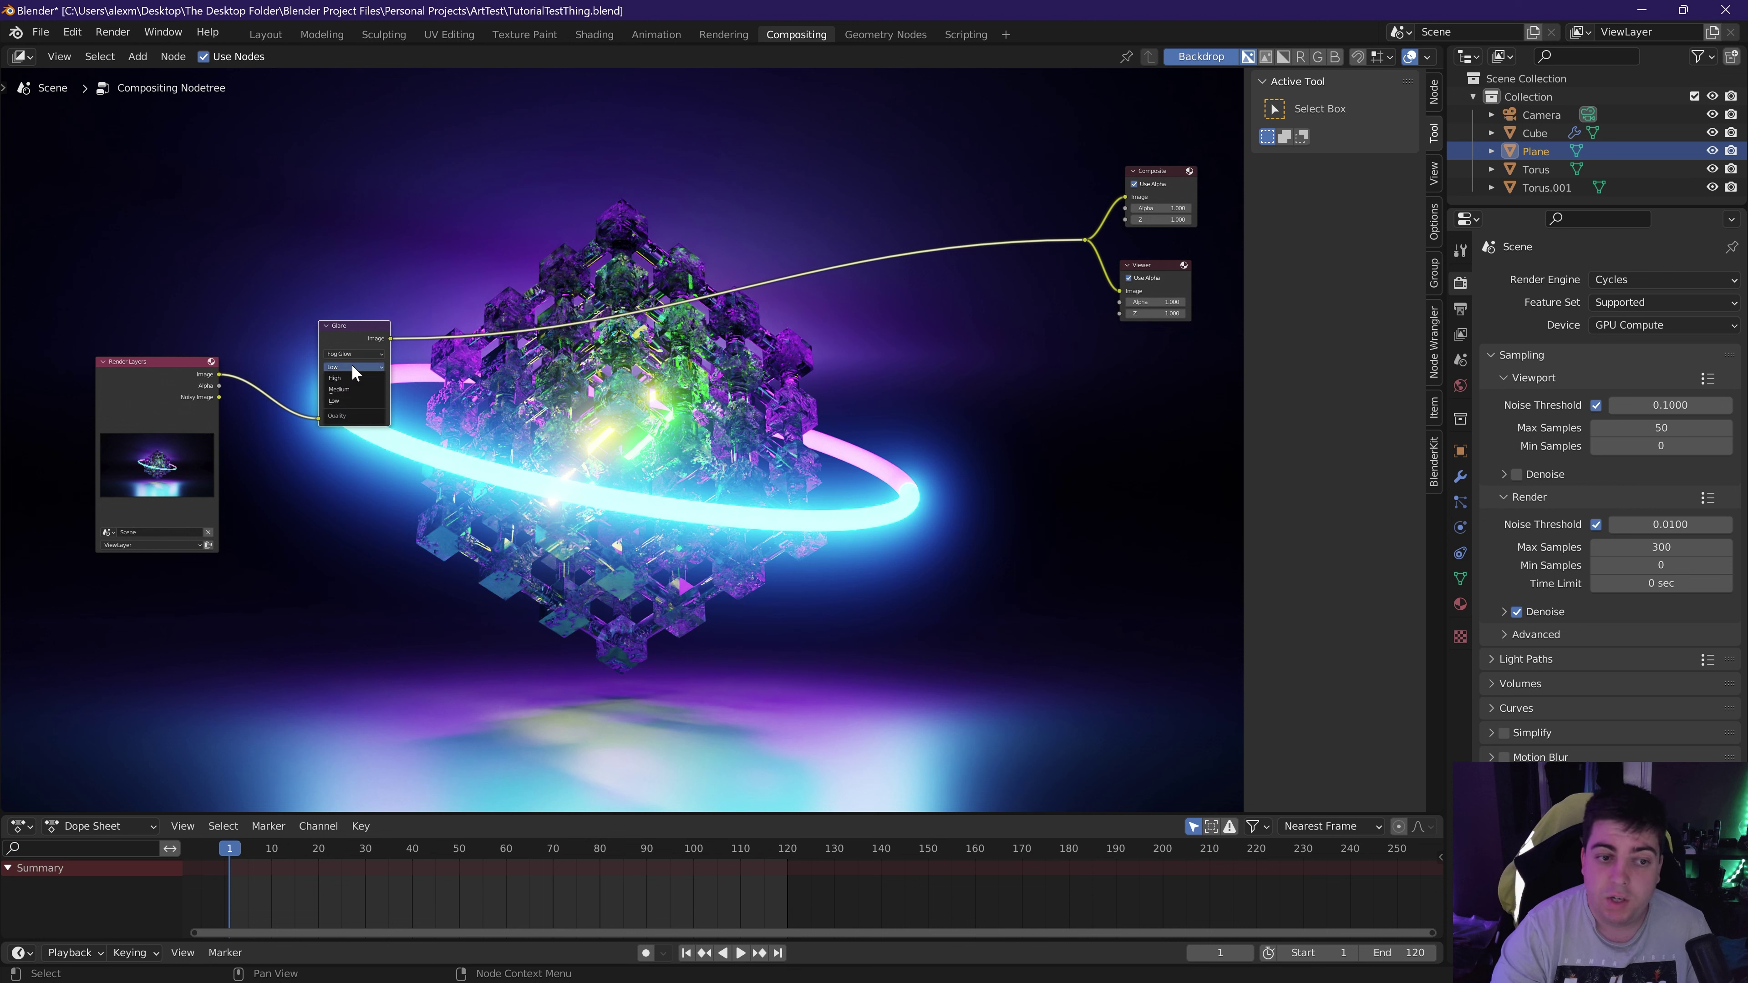
{"action": "left_click", "coordinate": [337, 386]}
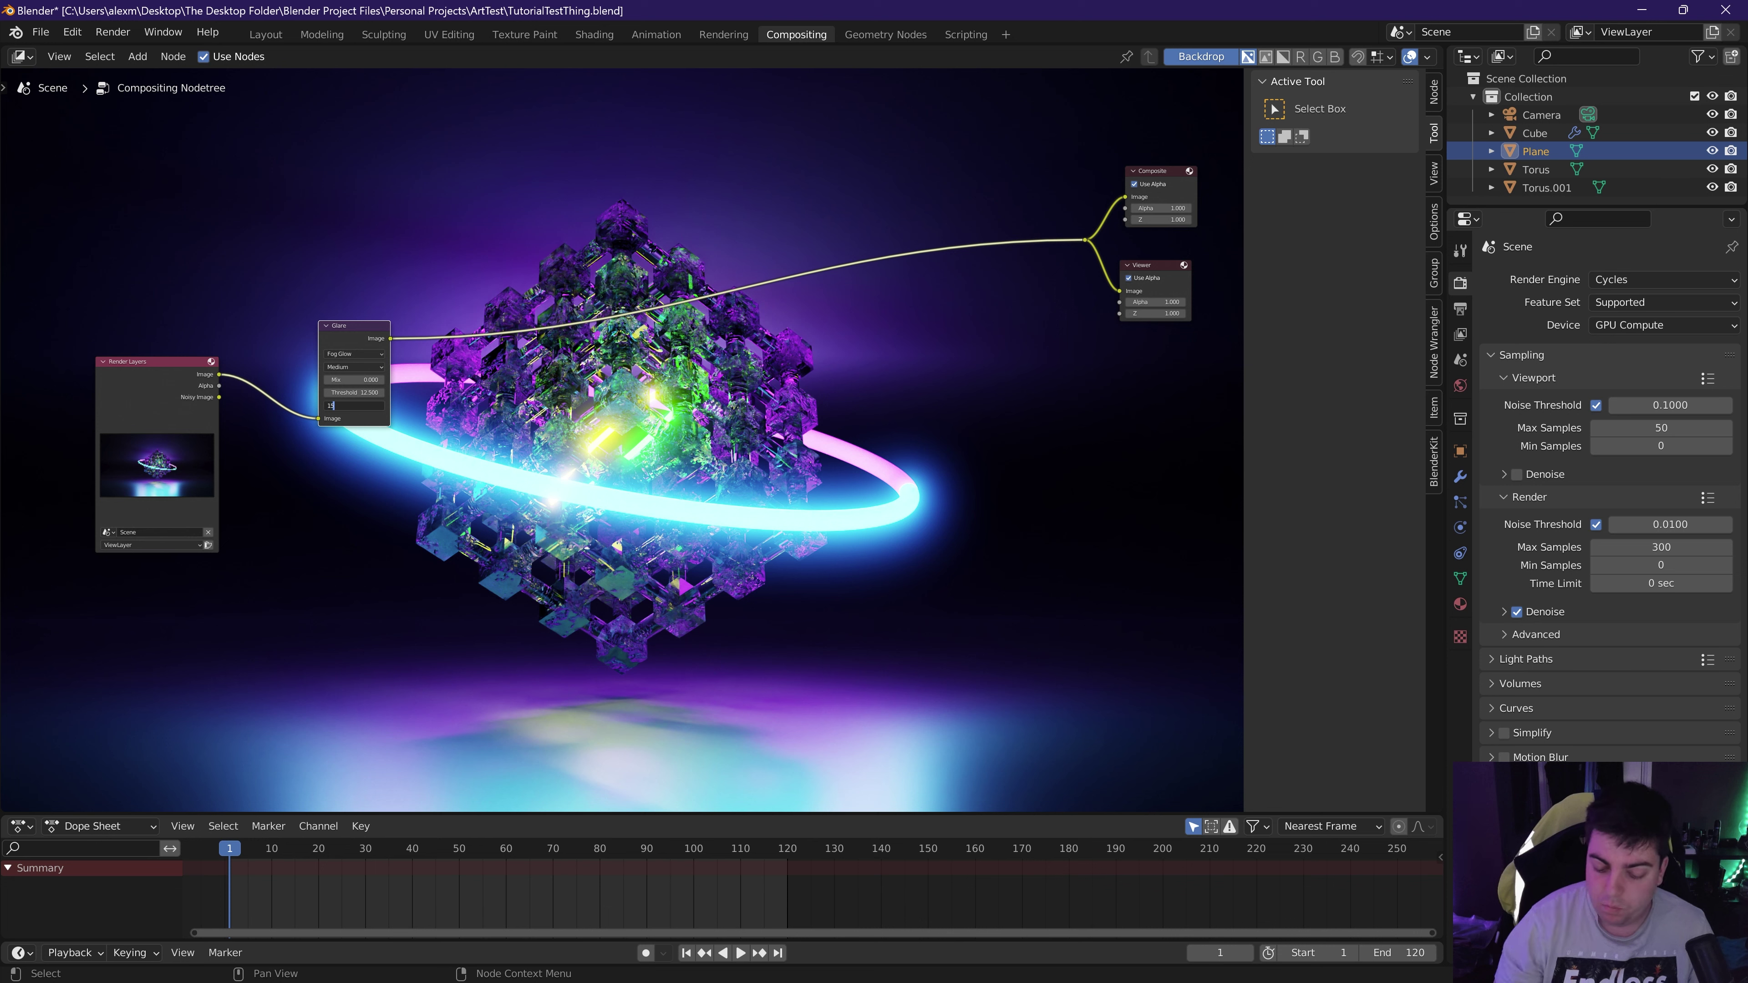
{"action": "left_click", "coordinate": [381, 406]}
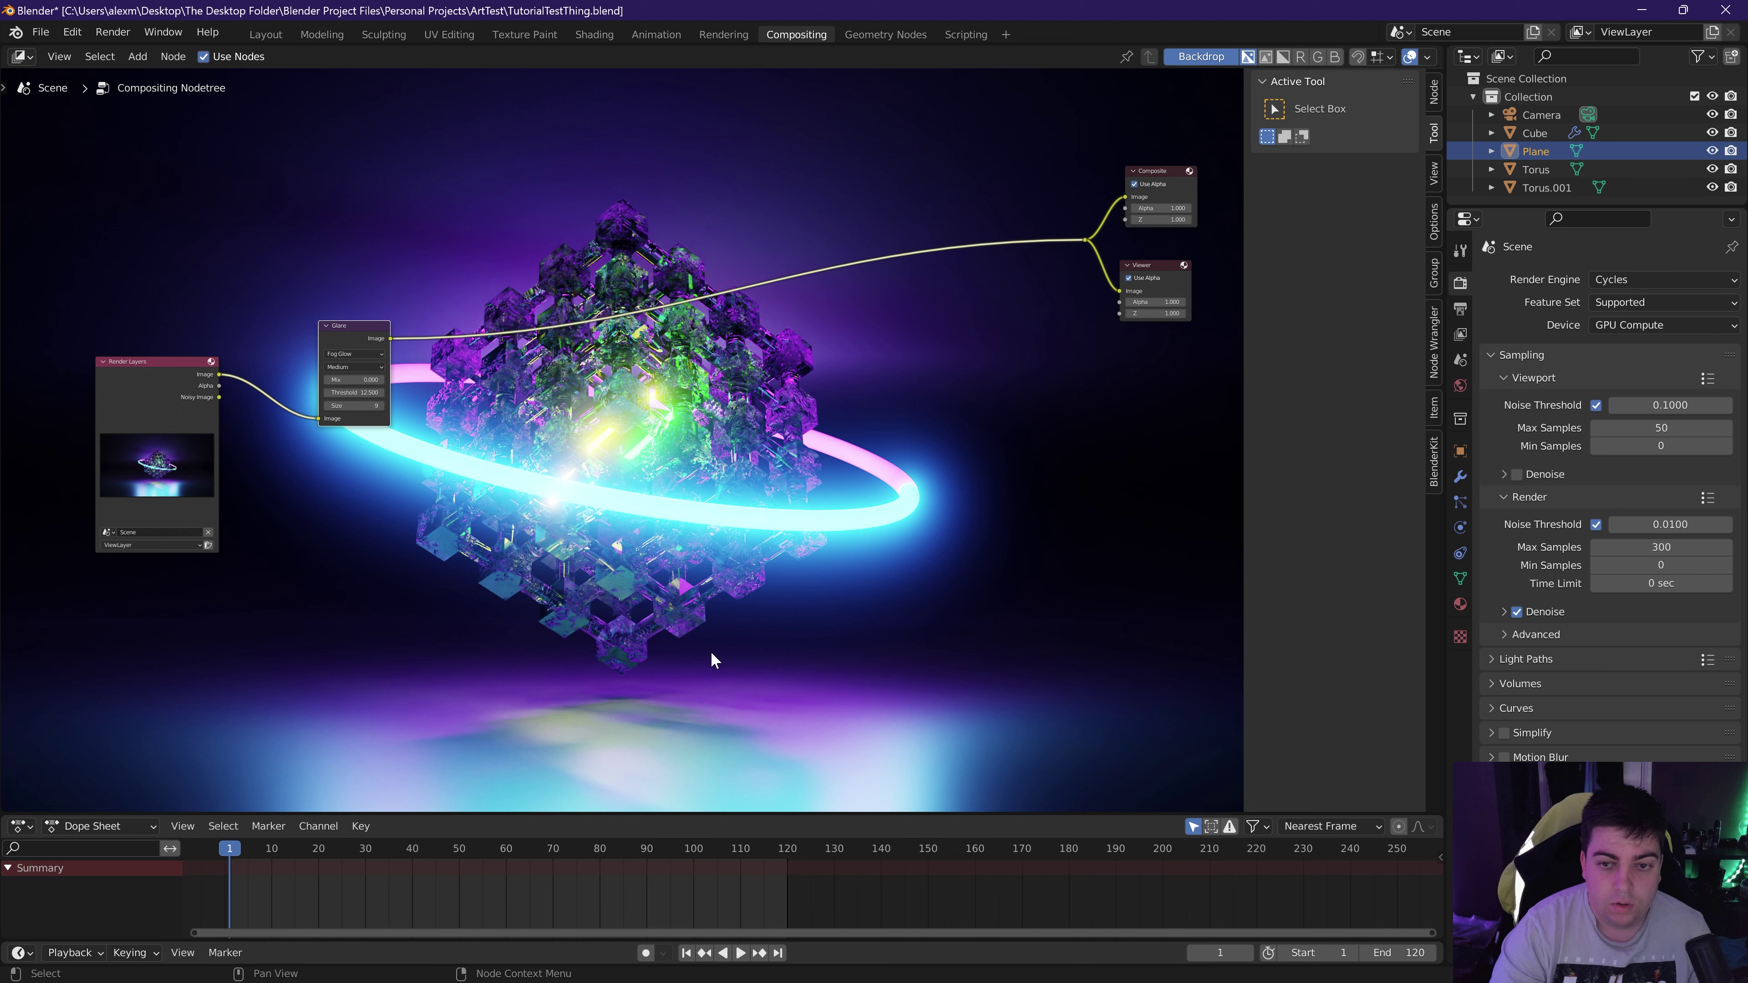
{"action": "left_click_drag", "start_coordinate": [350, 340], "coordinate": [227, 191]}
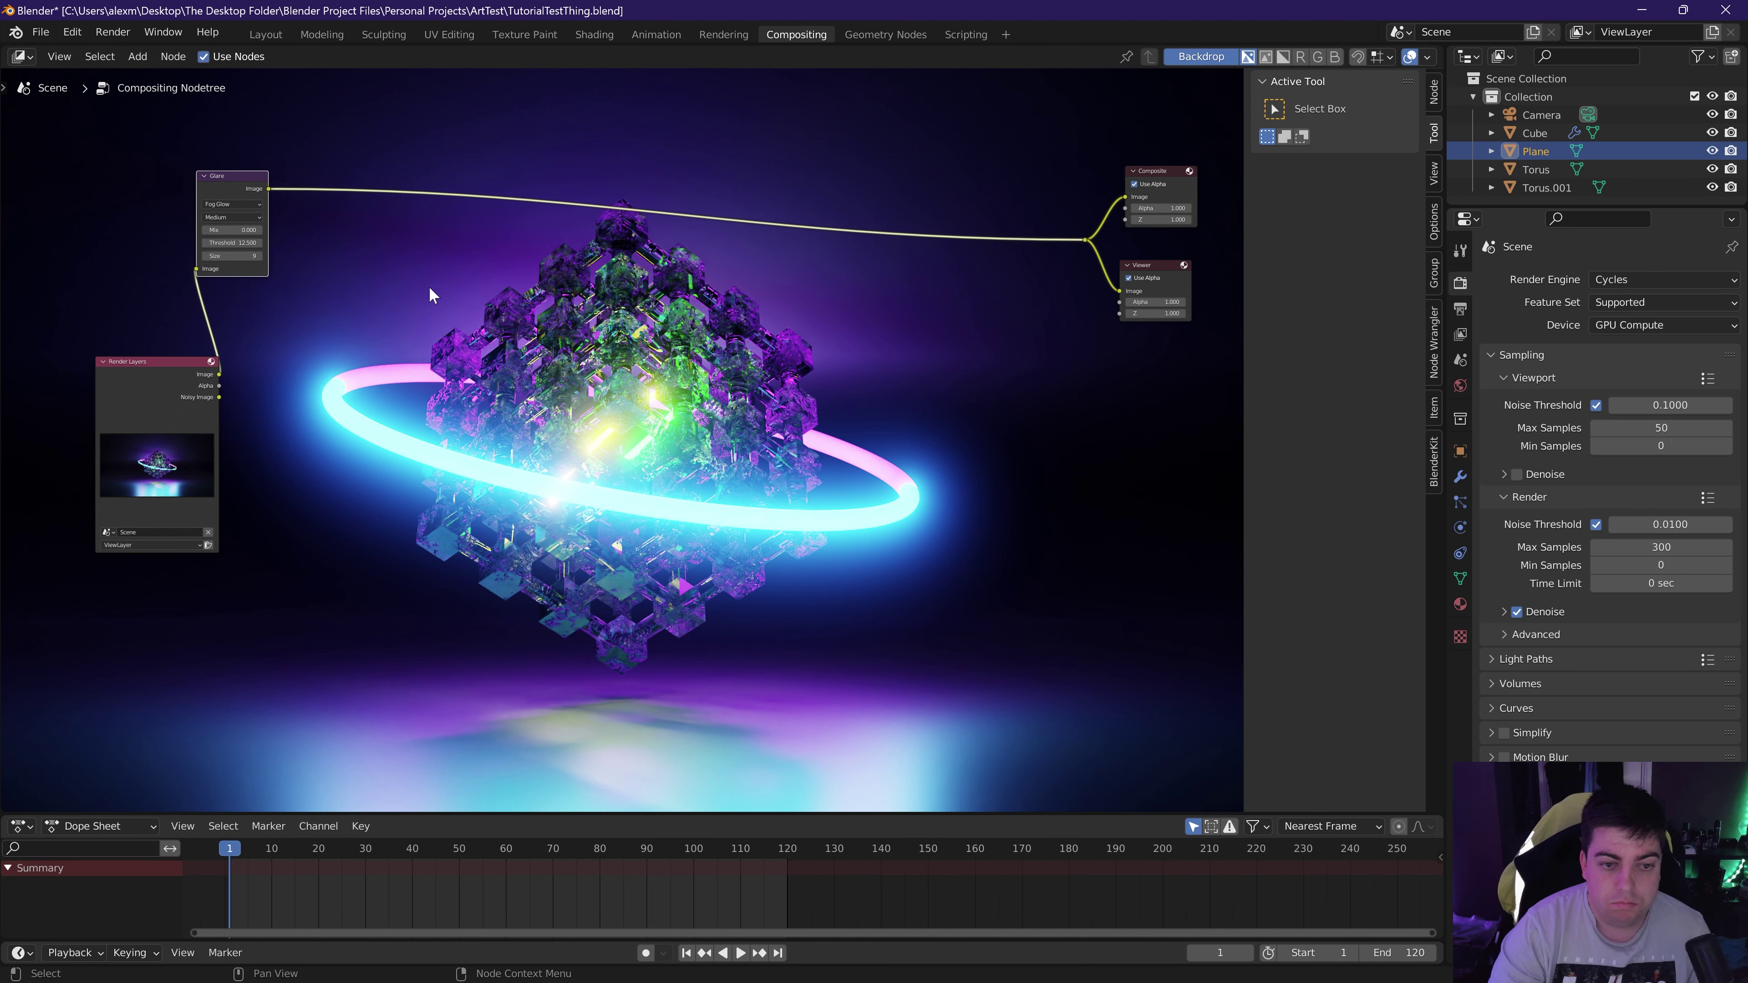
Deselect the Glare node, try adding a Bokeh Blur node, and cancel its placement.
{"action": "left_click", "coordinate": [671, 529]}
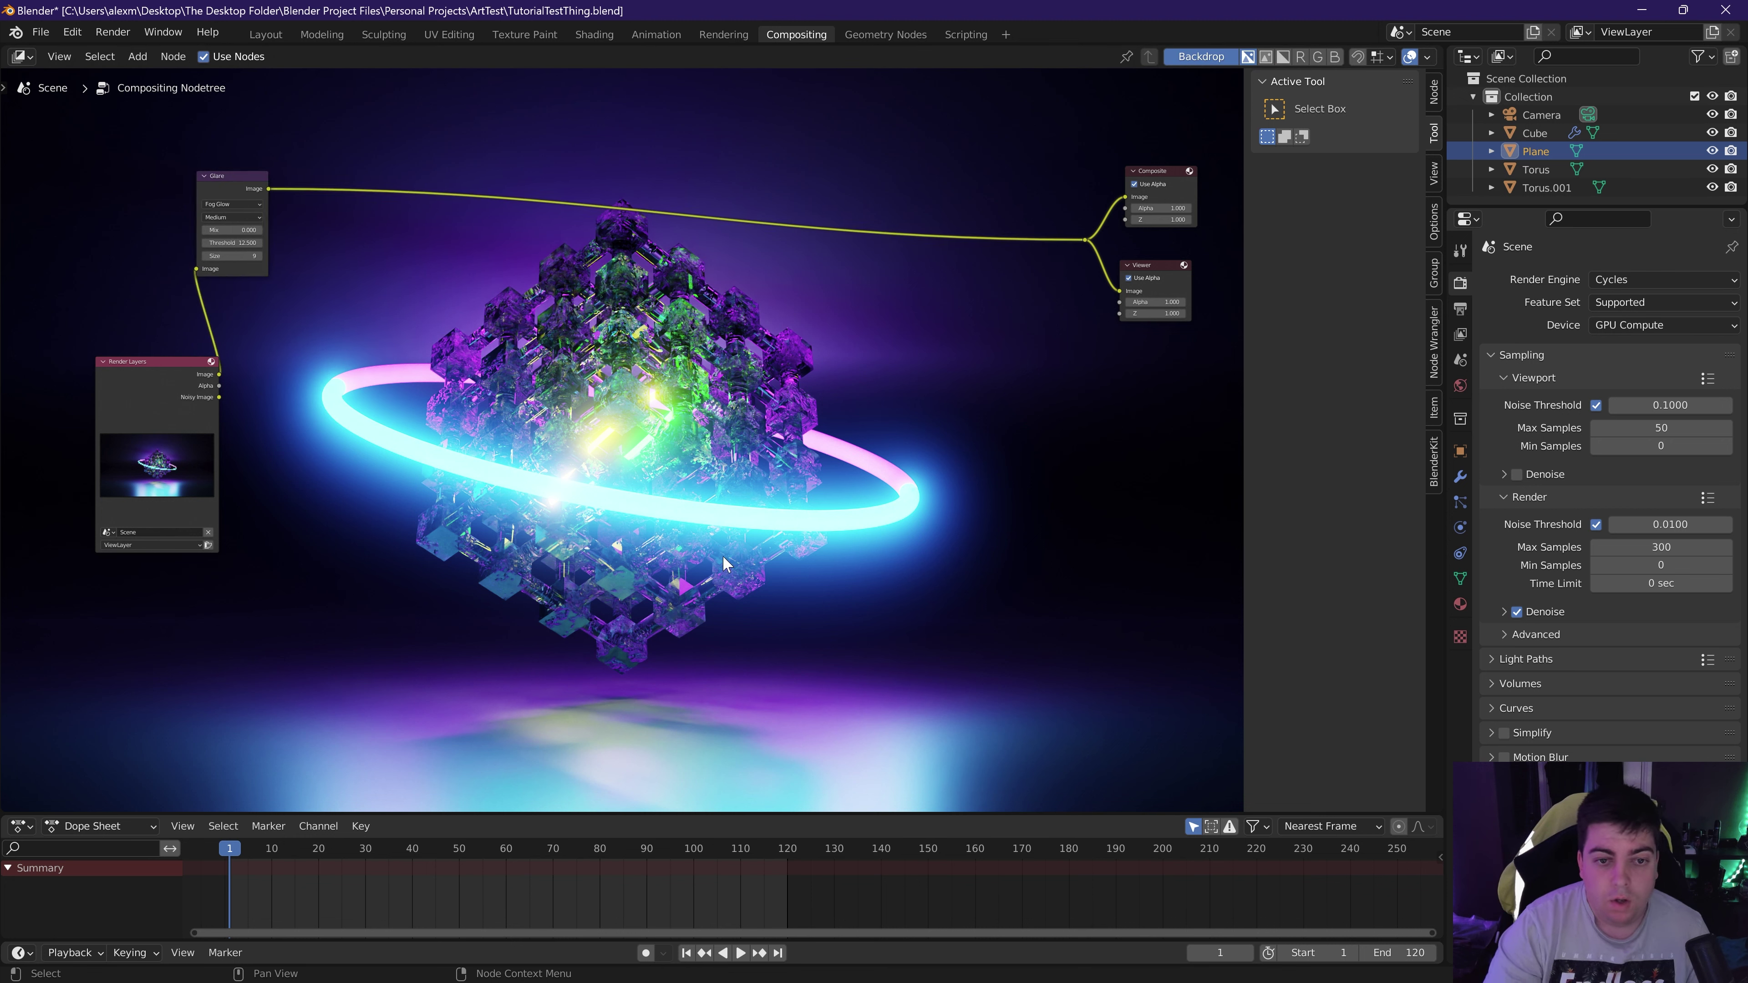
{"action": "key", "text": "shift+a"}
{"action": "mouse_move", "coordinate": [722, 556]}
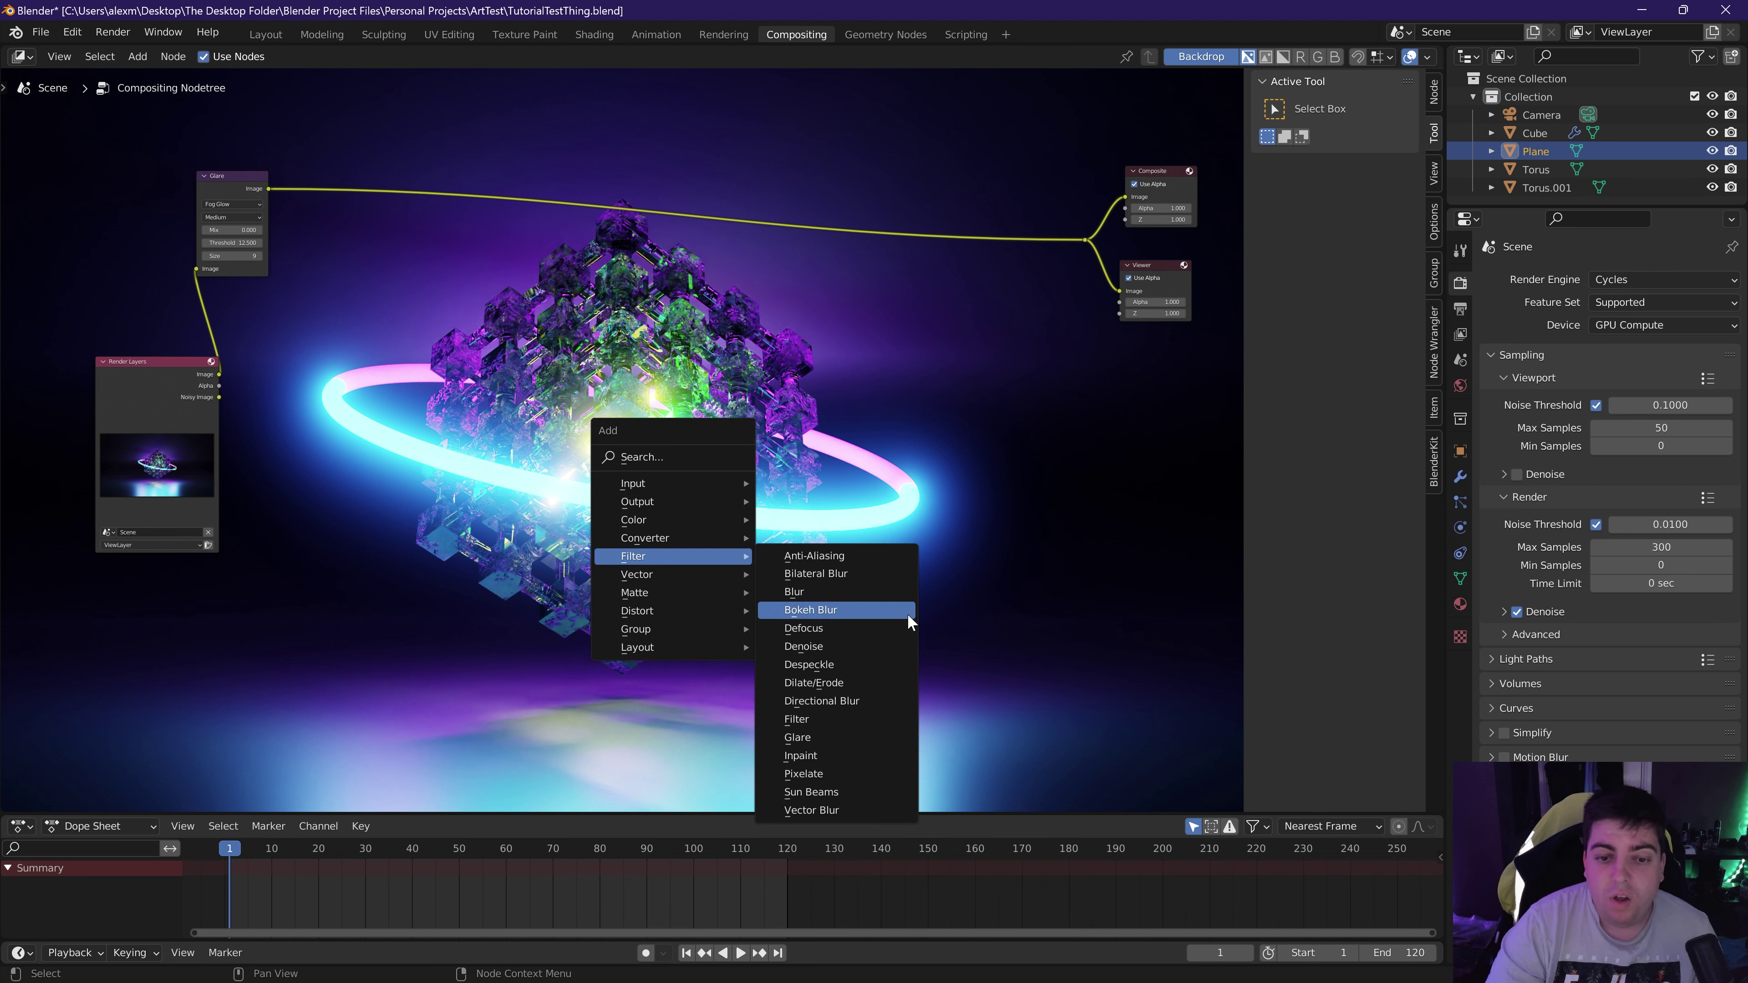
{"action": "left_click", "coordinate": [859, 610]}
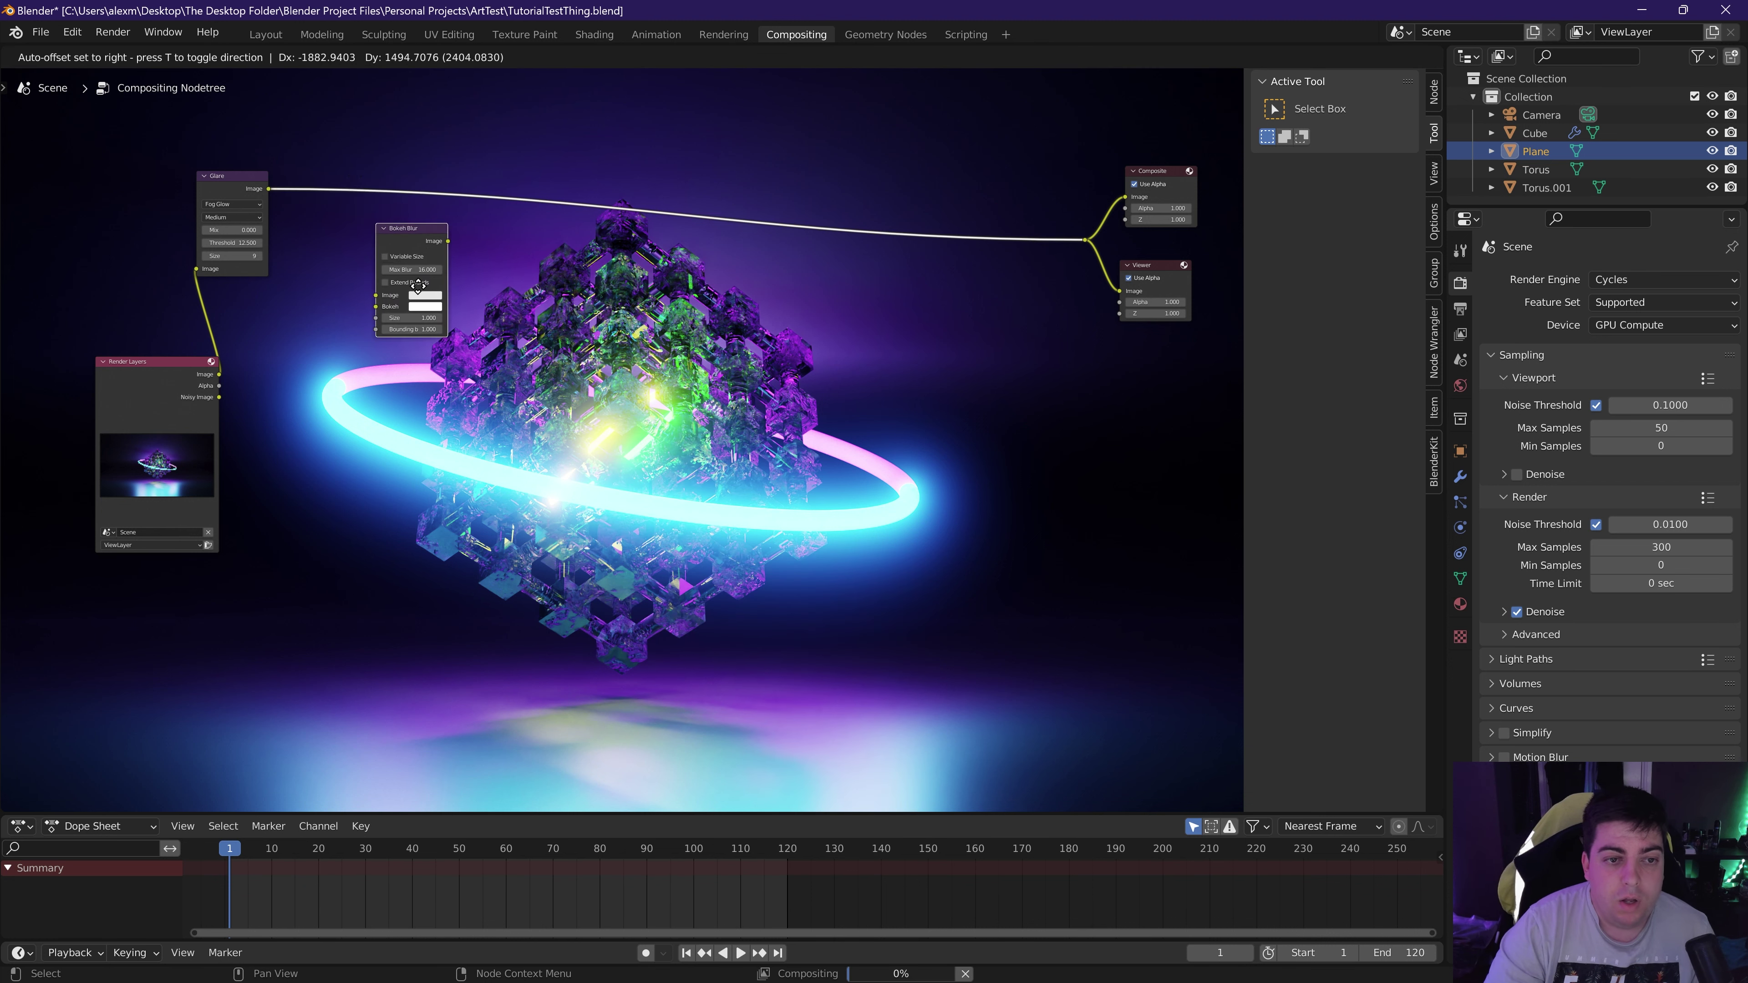
{"action": "key", "text": "Escape"}
Browse the Add node menu toward the Distort category, close it, and bring it back up.
{"action": "key", "text": "shift+a"}
{"action": "mouse_move", "coordinate": [601, 440]}
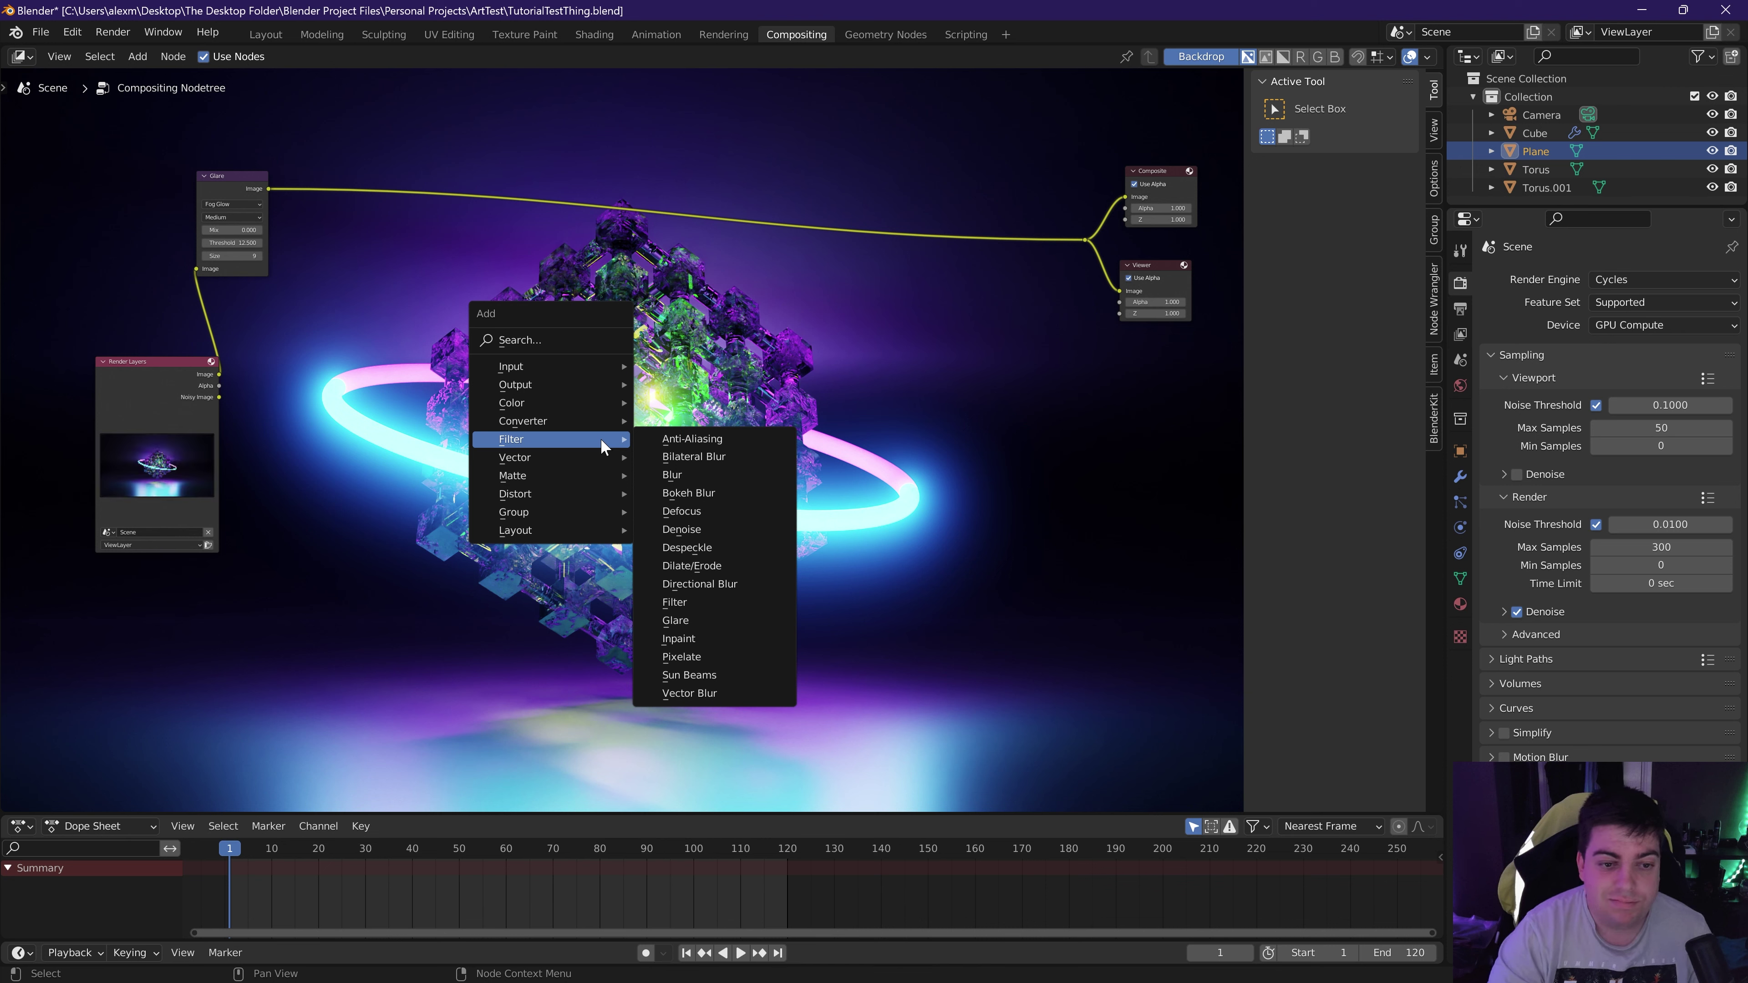
{"action": "mouse_move", "coordinate": [559, 409]}
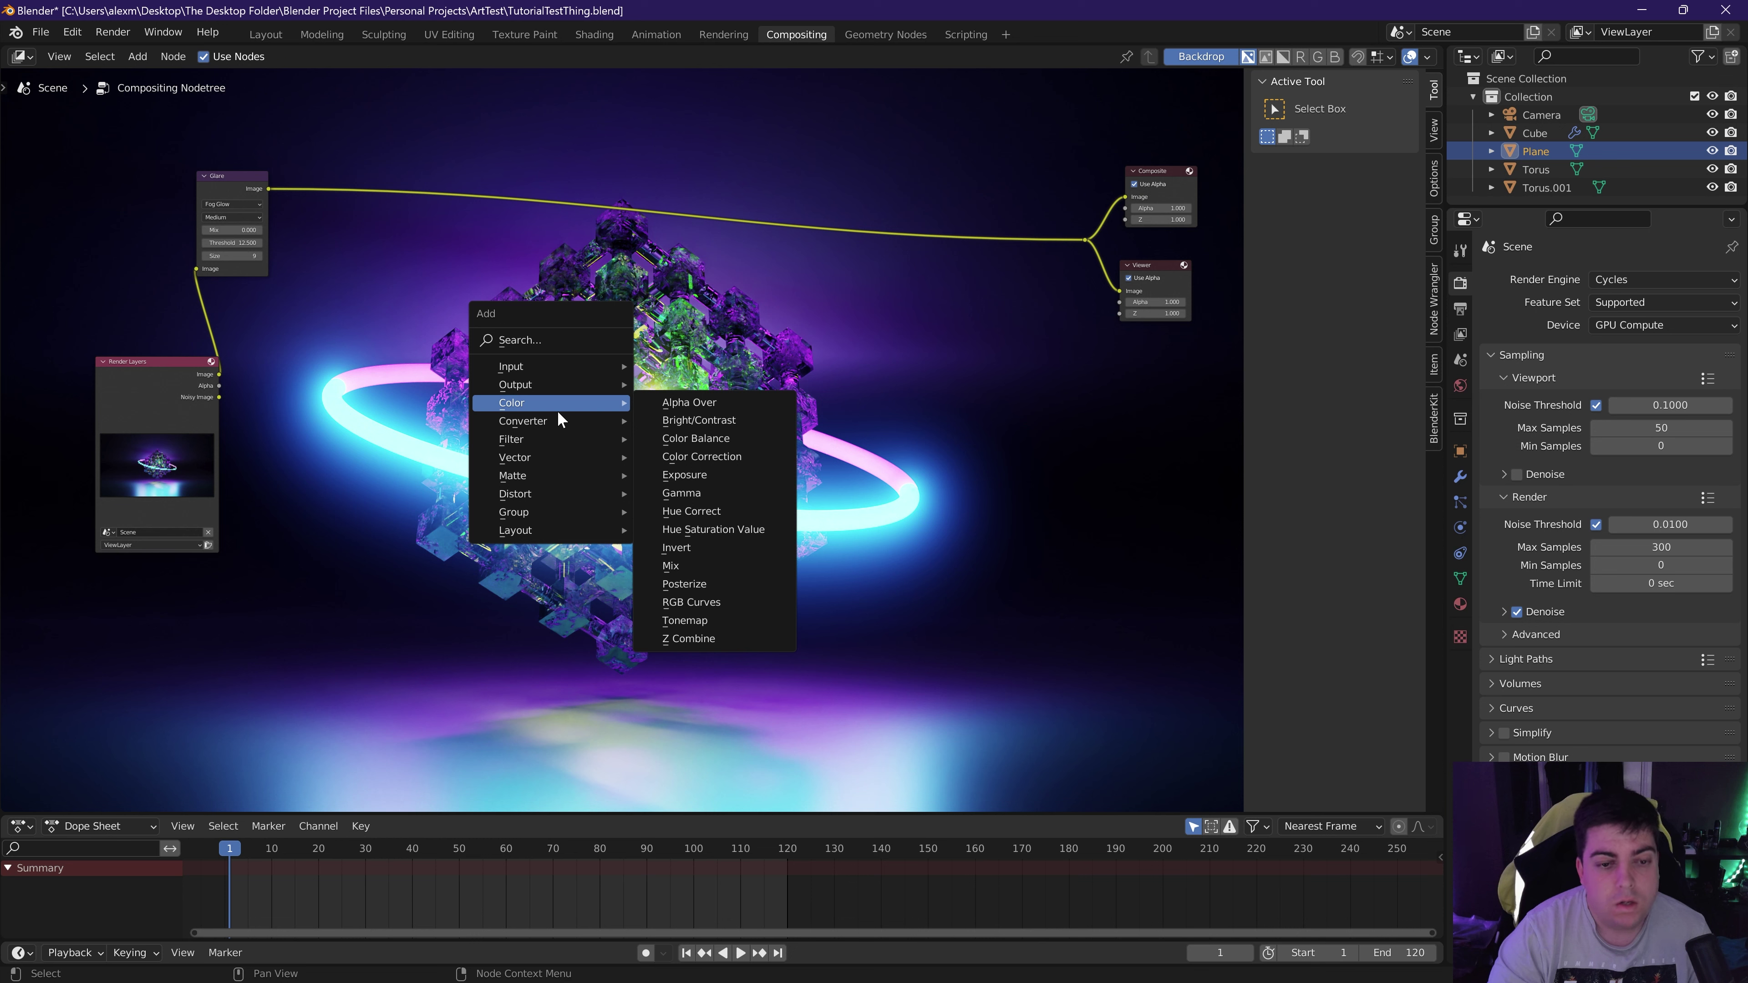
{"action": "key", "text": "Escape"}
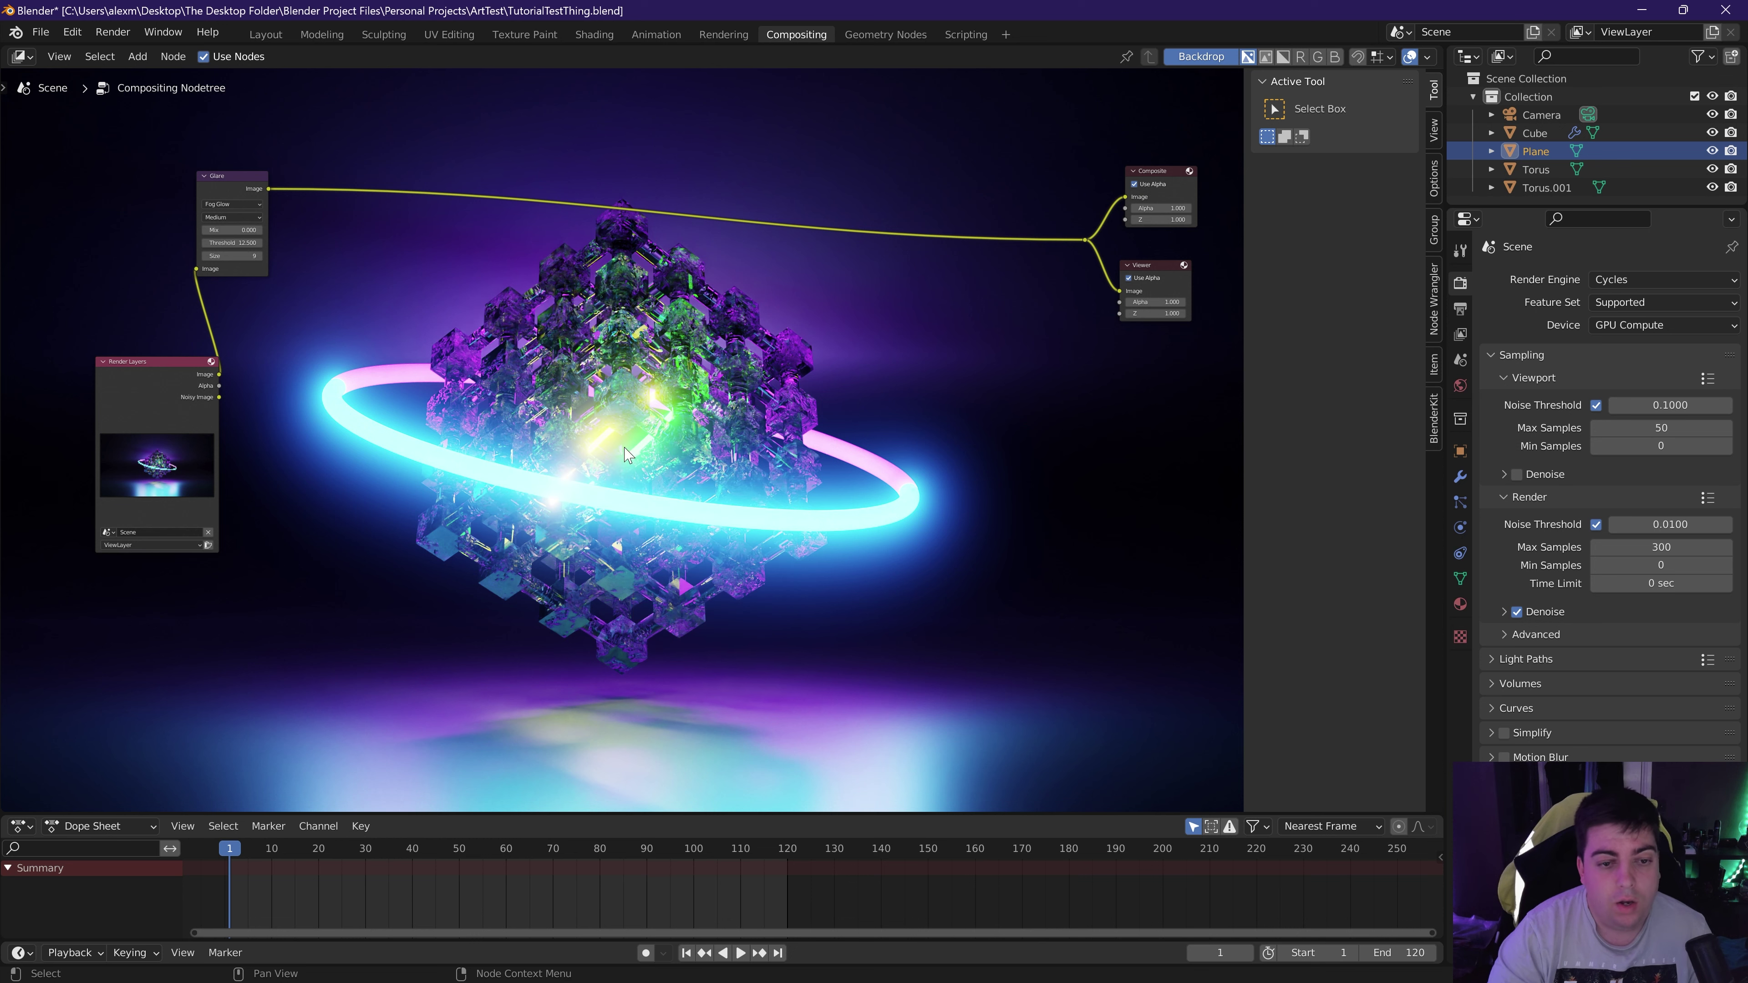
{"action": "key", "text": "shift+a"}
Add a Lens Distortion node and drop it on the link between Glare and Composite.
{"action": "mouse_move", "coordinate": [498, 396]}
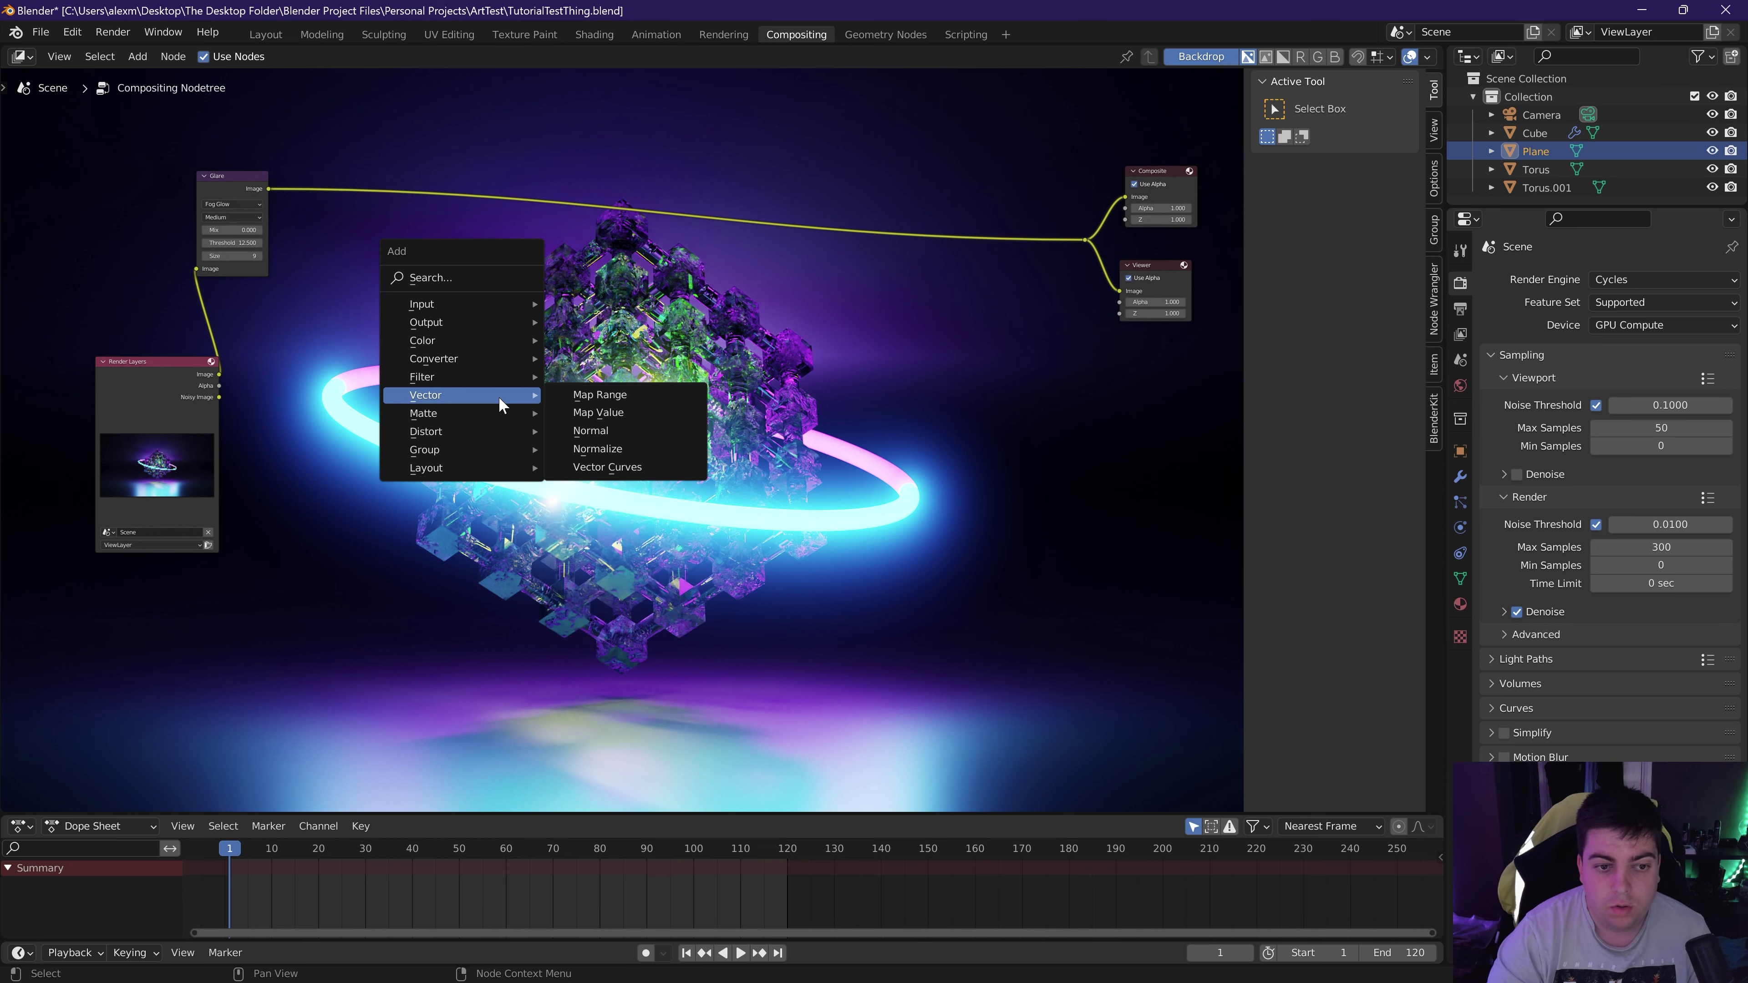
{"action": "mouse_move", "coordinate": [490, 433]}
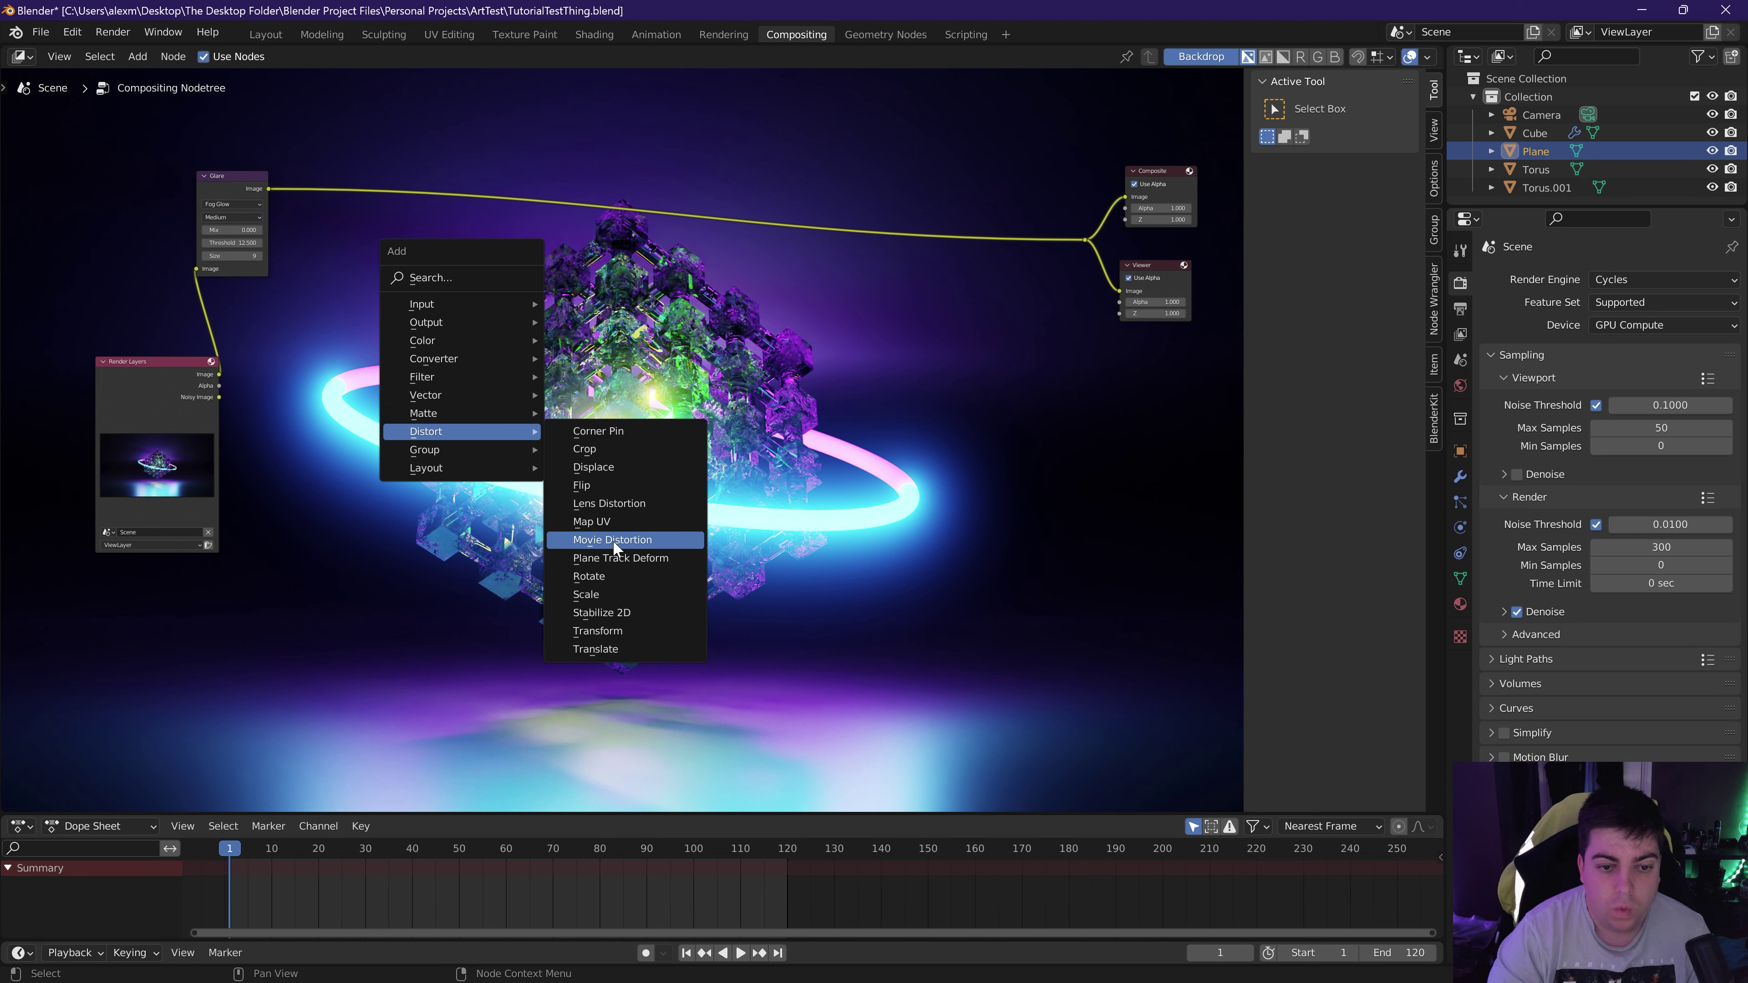
{"action": "left_click", "coordinate": [611, 504]}
{"action": "left_click", "coordinate": [455, 259]}
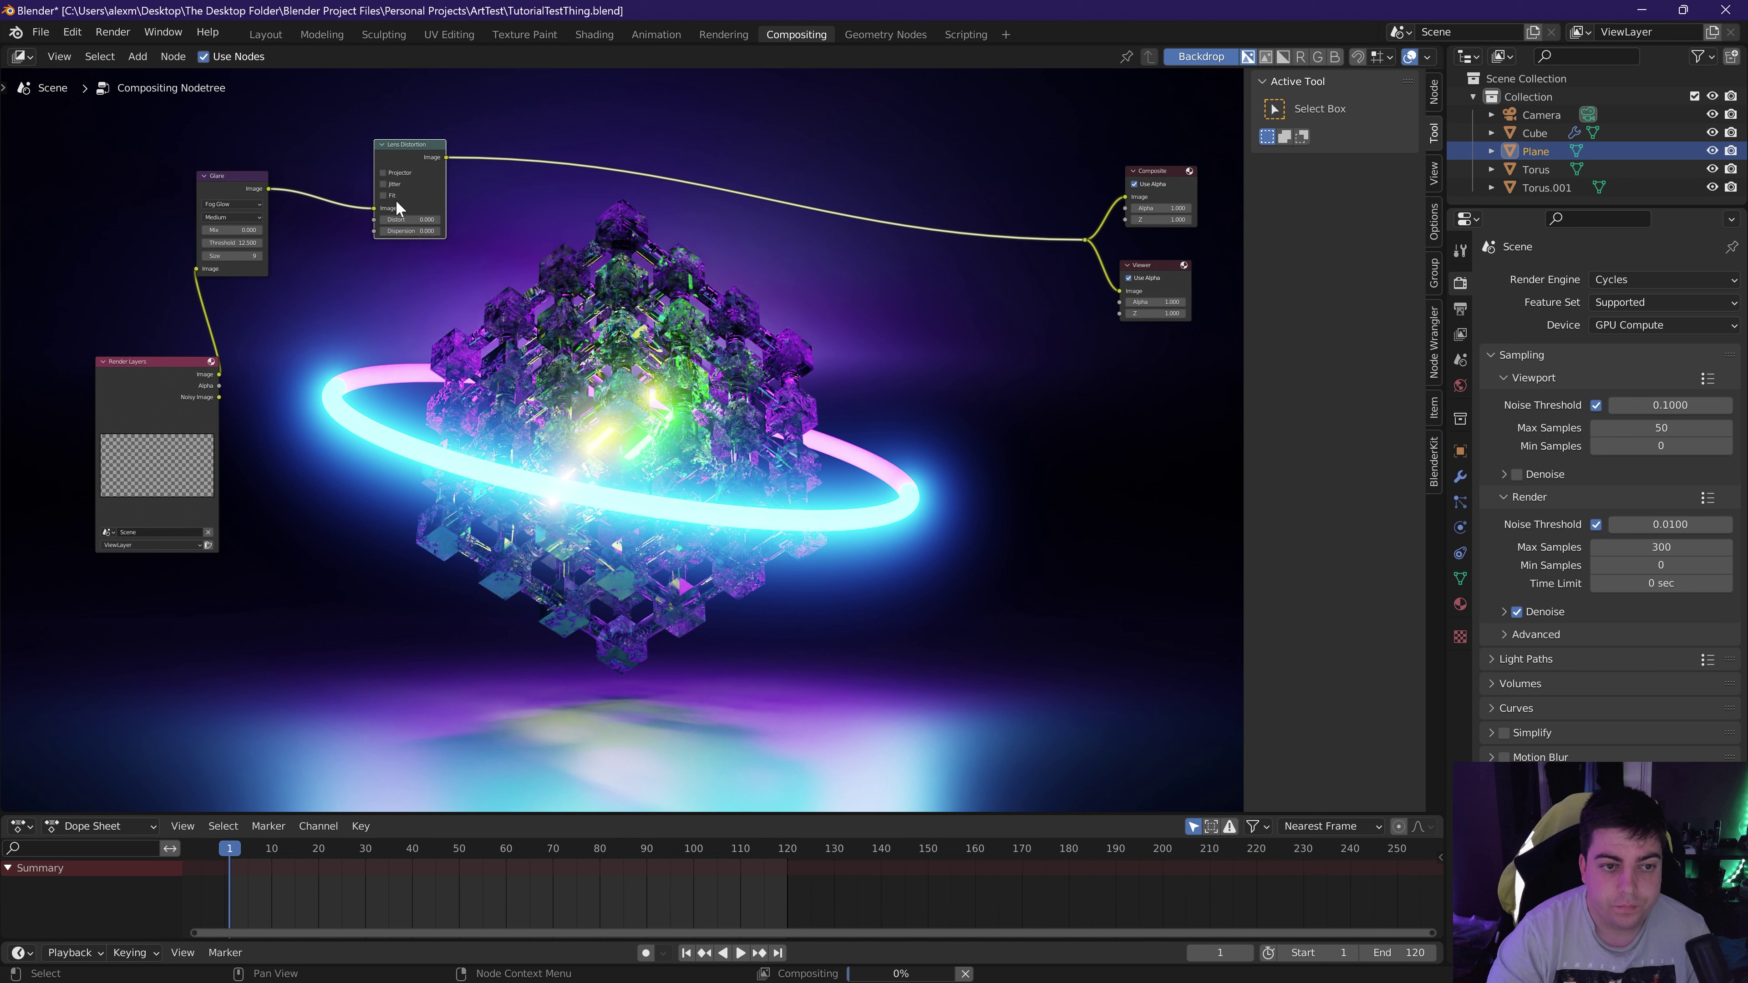
Enable Fit on the Lens Distortion and set Dispersion to 0.1.
{"action": "left_click", "coordinate": [383, 195]}
{"action": "left_click", "coordinate": [410, 231]}
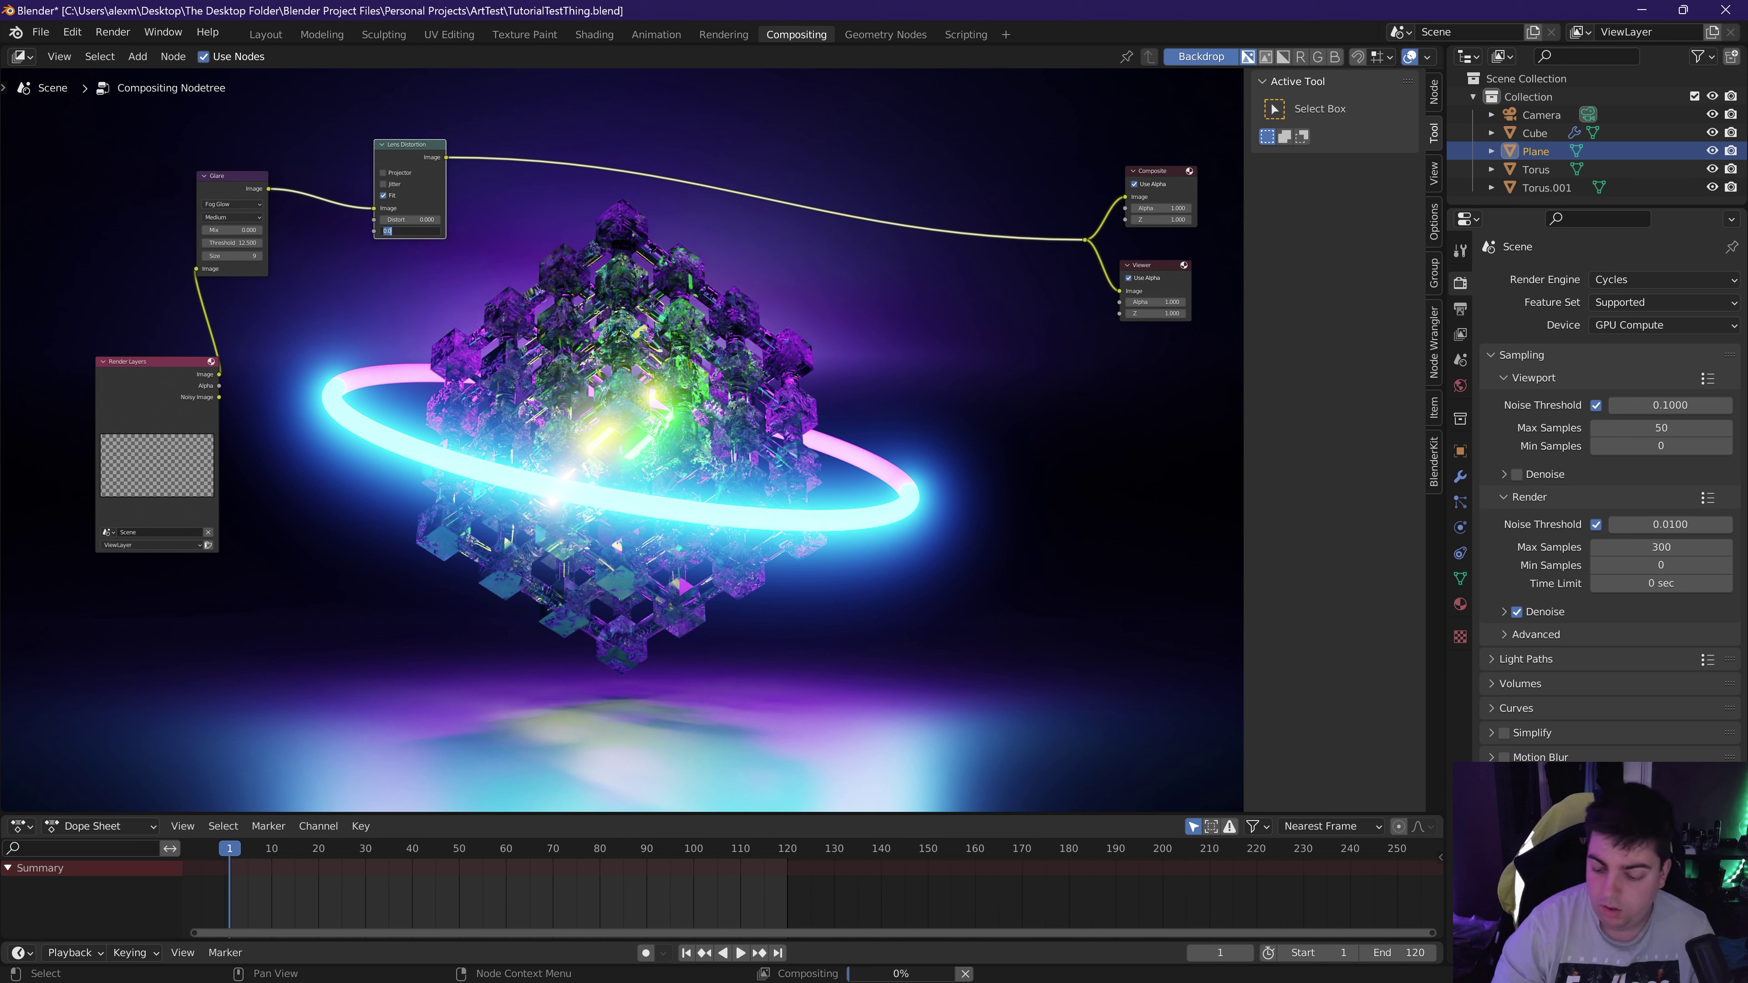
{"action": "type", "text": "-0.1"}
{"action": "key", "text": "Return"}
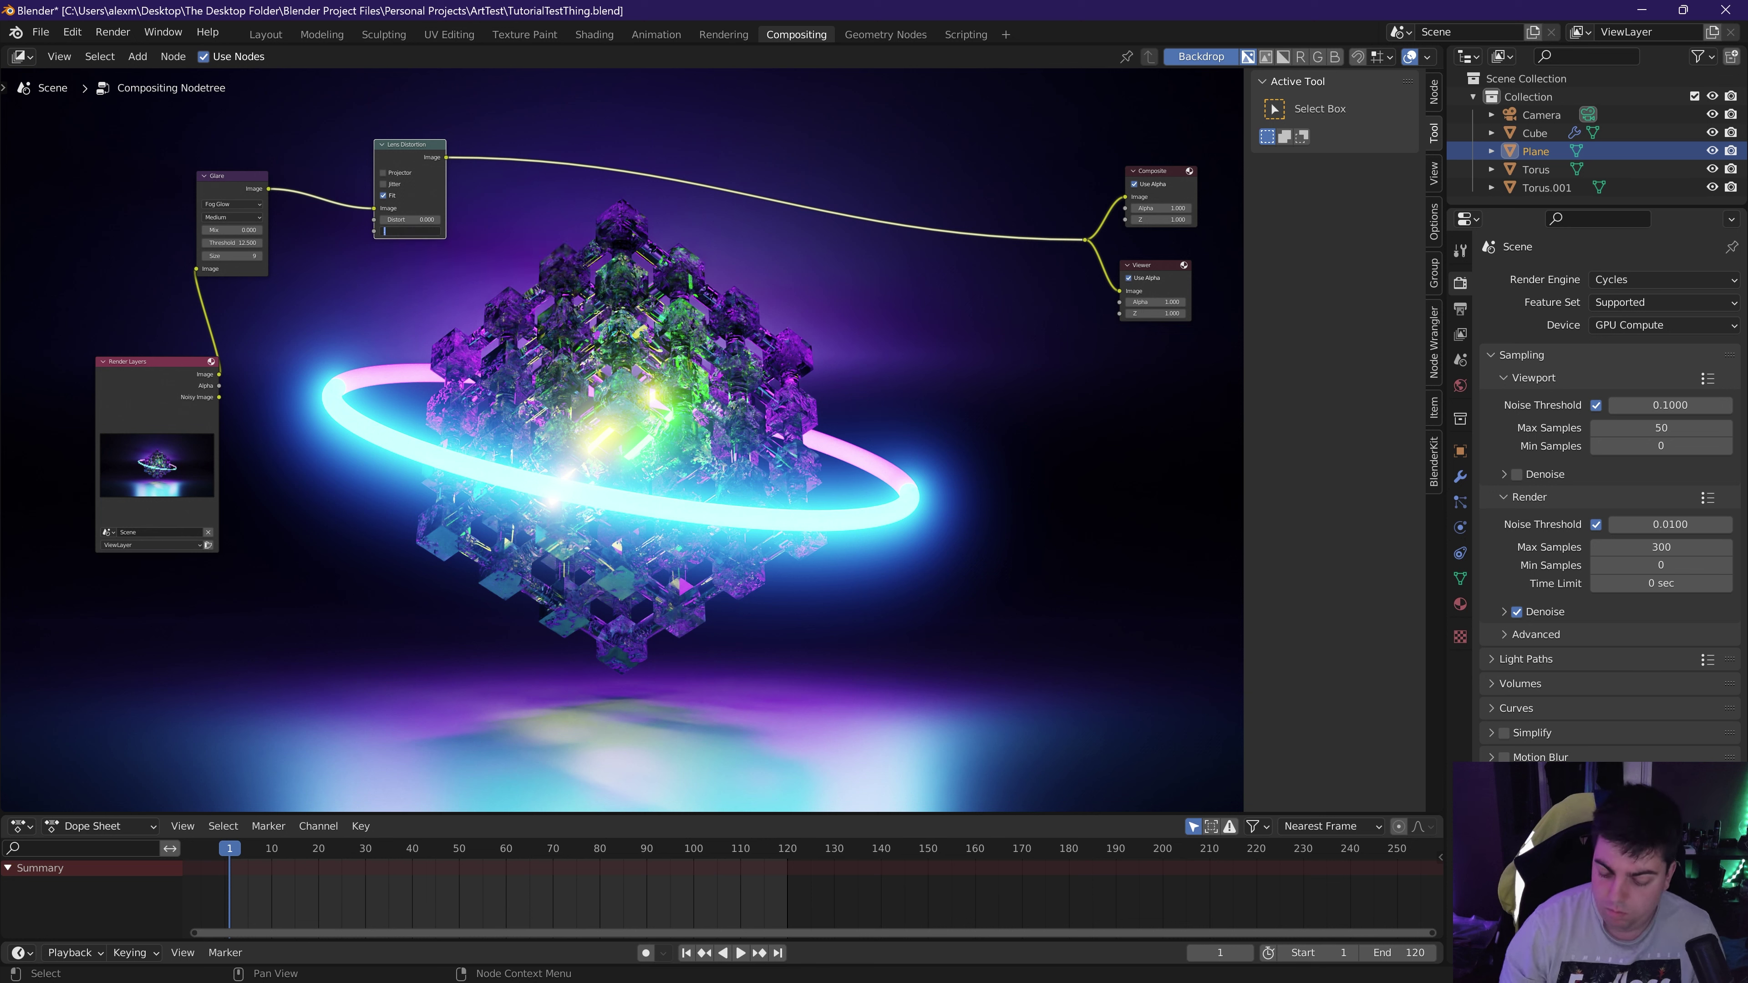
{"action": "key", "text": "minus"}
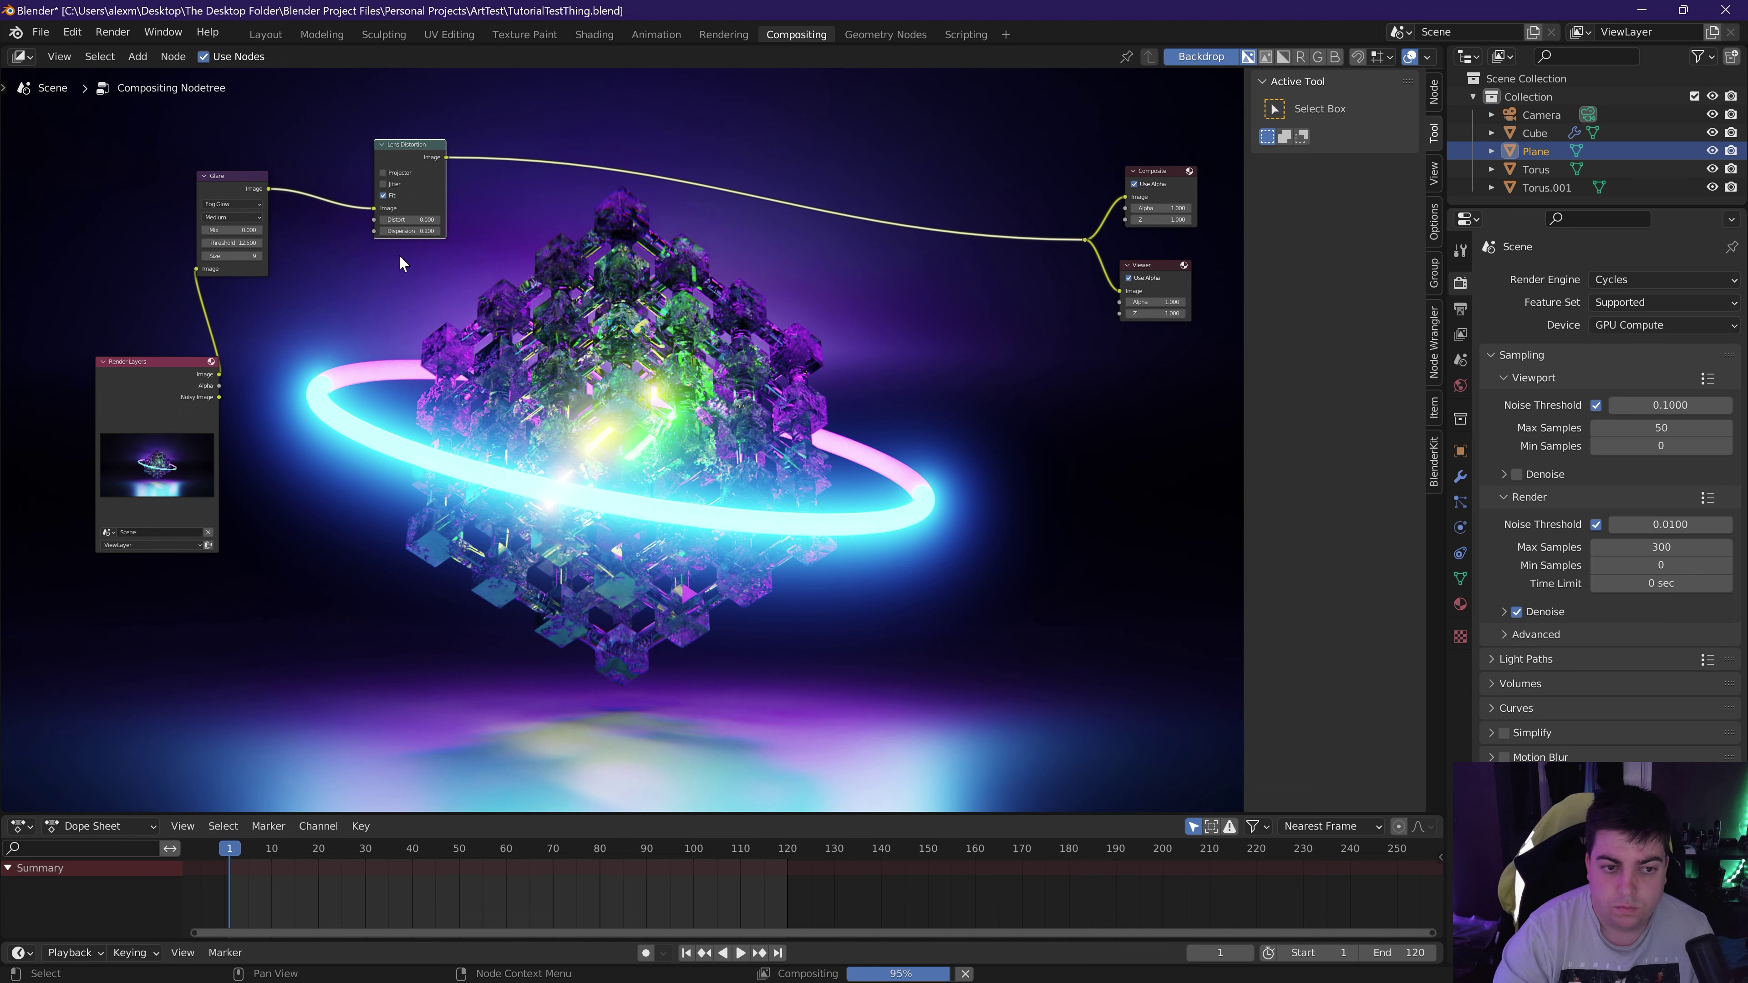
Pan the node layout over the backdrop, then open the TutorialTestThing.blend project.
{"action": "middle_click_drag", "start_coordinate": [621, 531], "coordinate": [519, 526]}
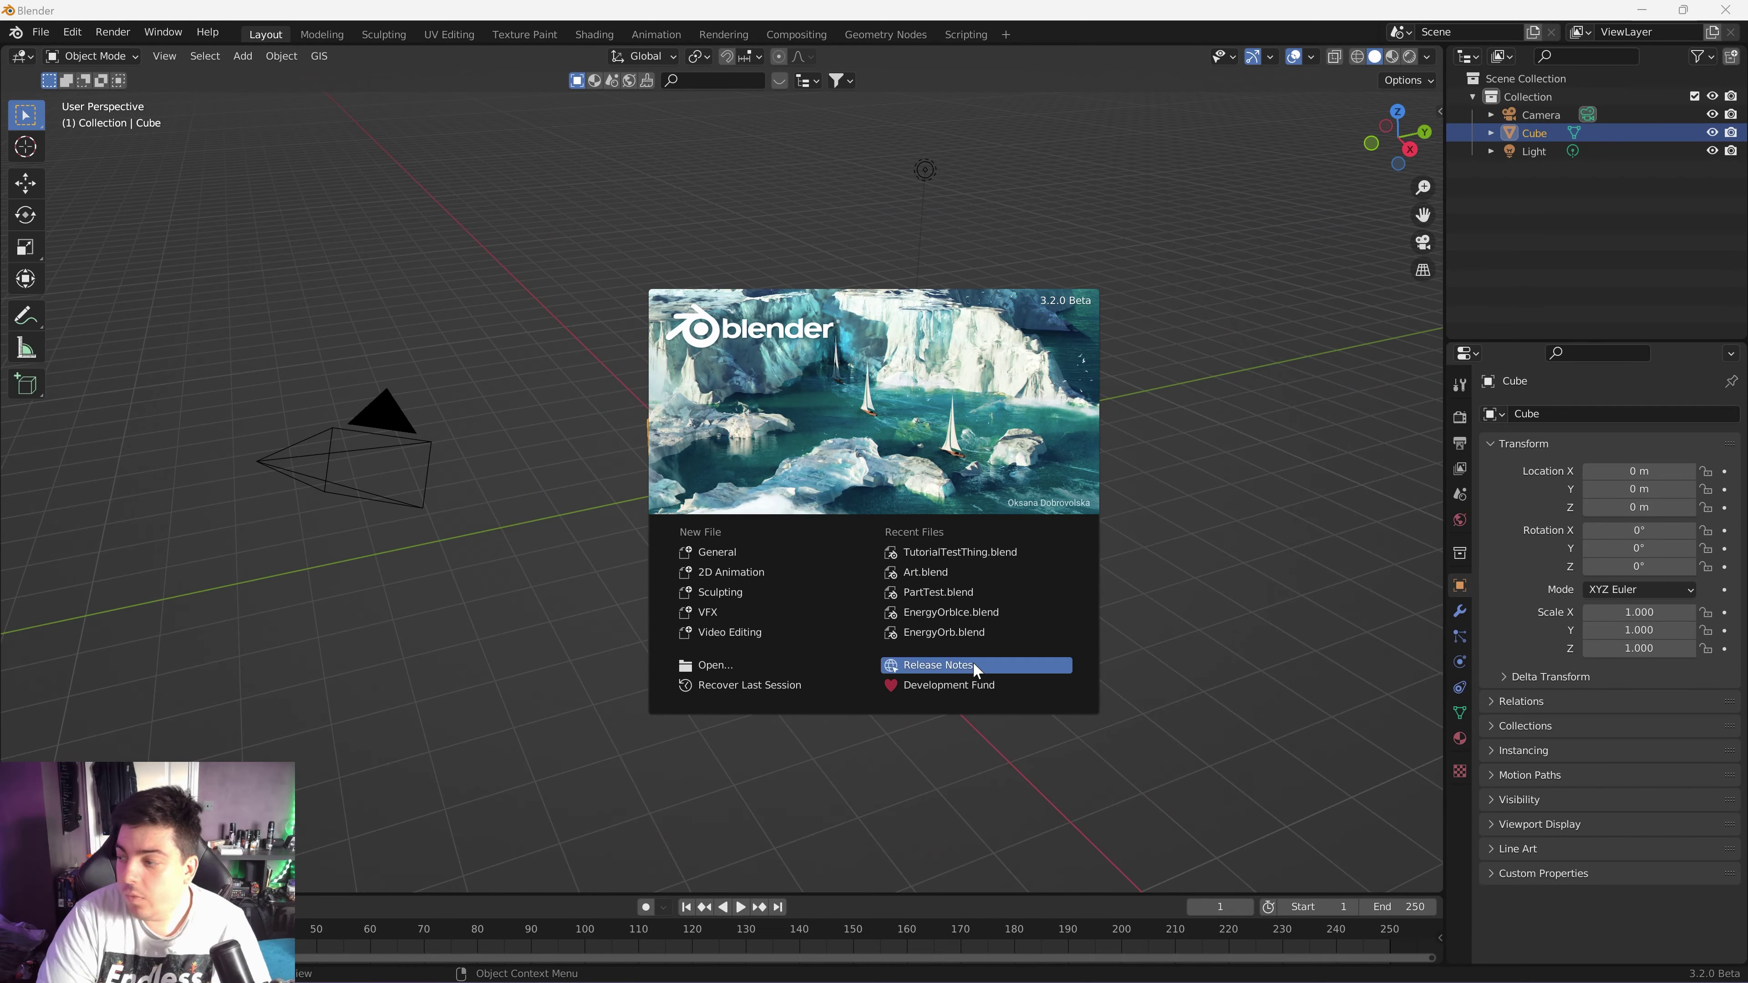
{"action": "left_click", "coordinate": [960, 552]}
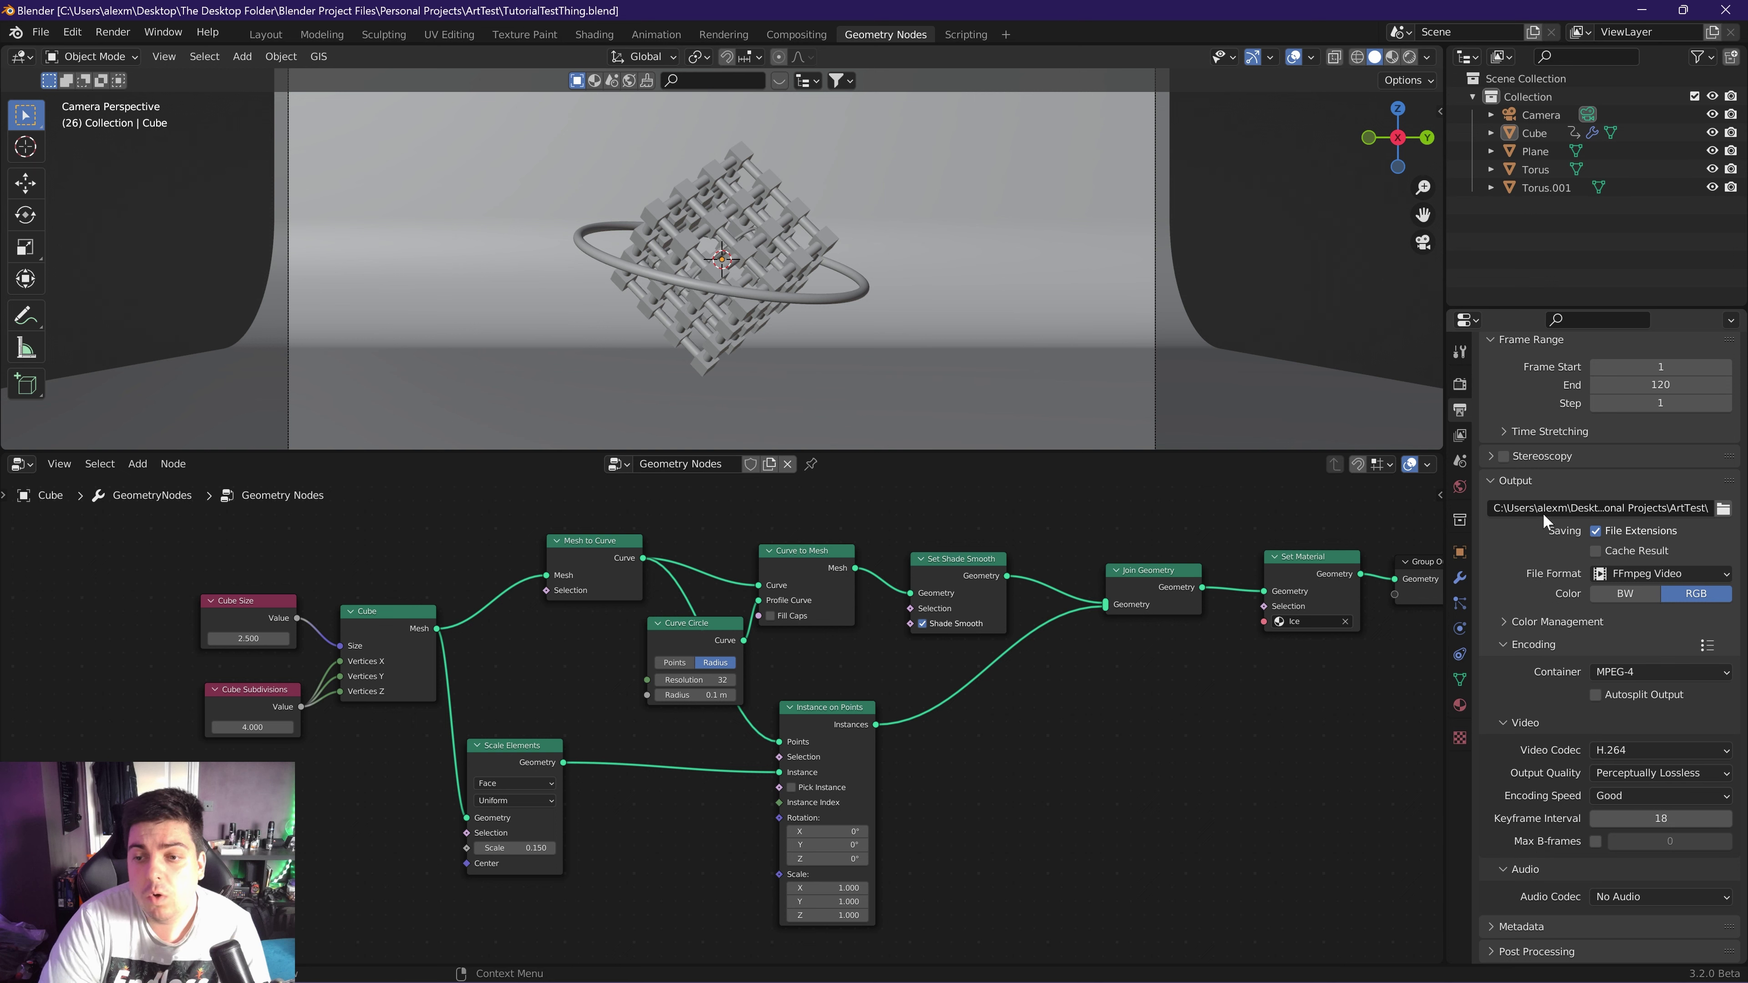
Keep the High Contrast look in Render Color Management and switch the viewport to Rendered shading.
{"action": "left_click", "coordinate": [1460, 435]}
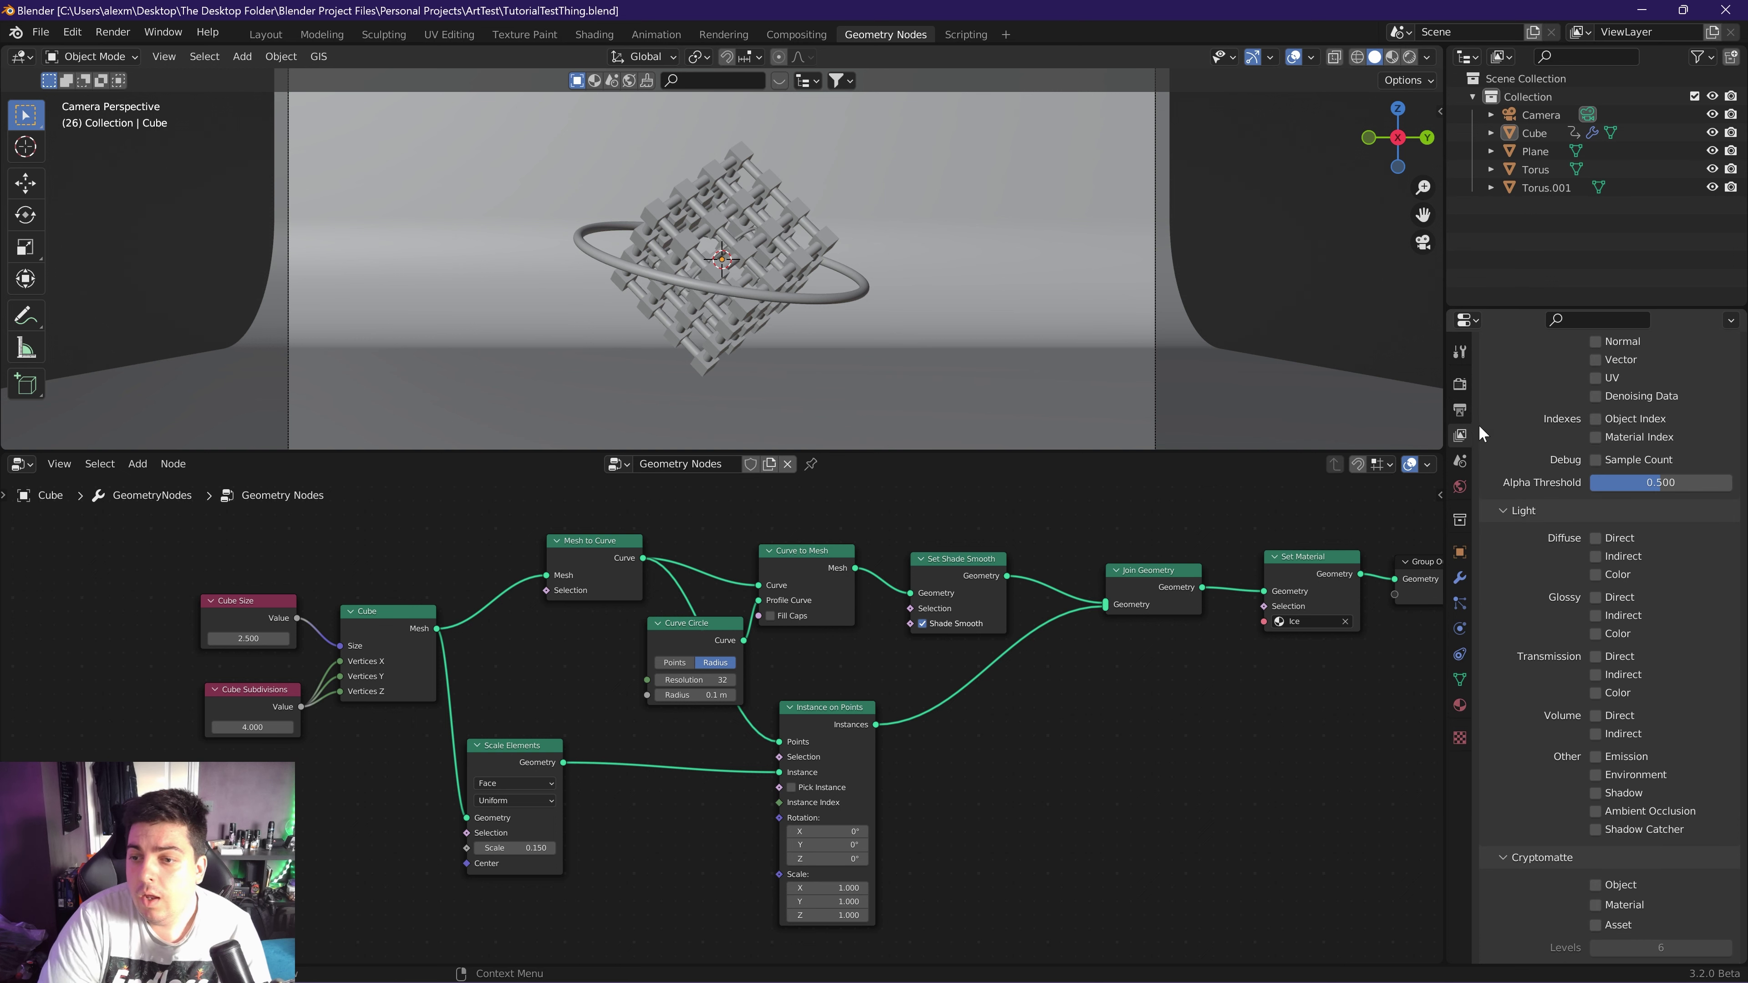
{"action": "left_click", "coordinate": [1461, 384]}
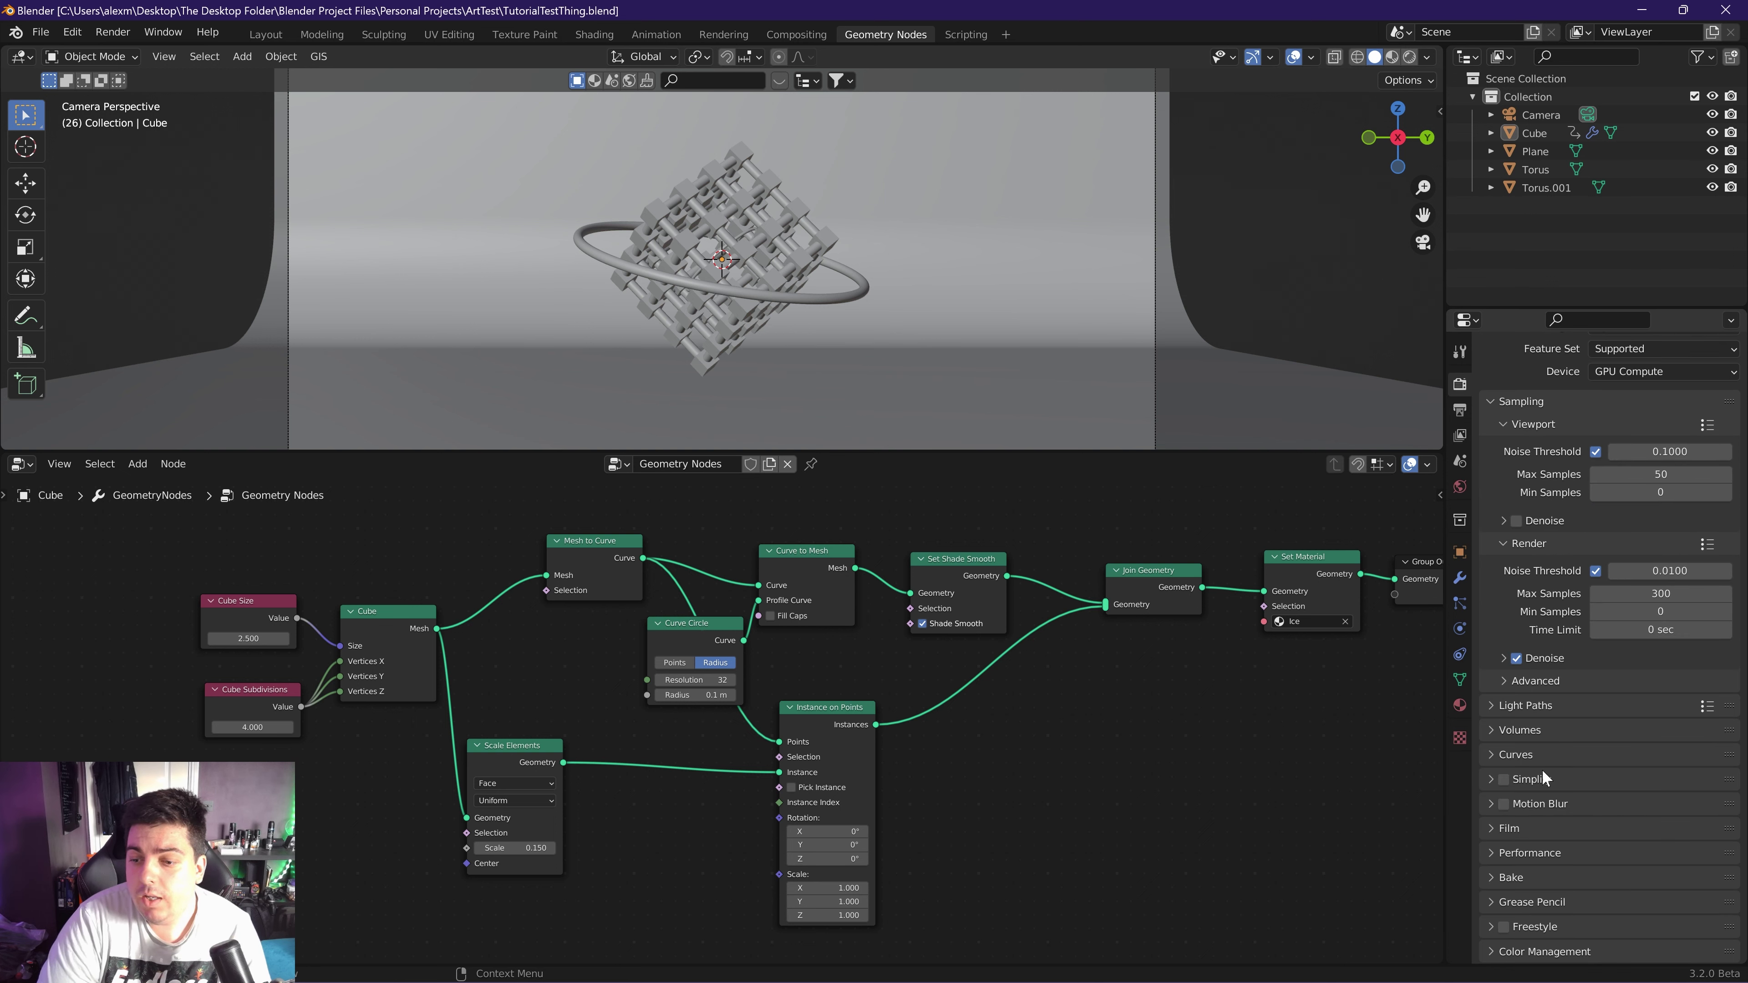
{"action": "left_click", "coordinate": [1490, 954]}
{"action": "scroll", "coordinate": [1563, 890], "scroll_direction": "down", "scroll_amount": 5}
{"action": "left_click", "coordinate": [1644, 854]}
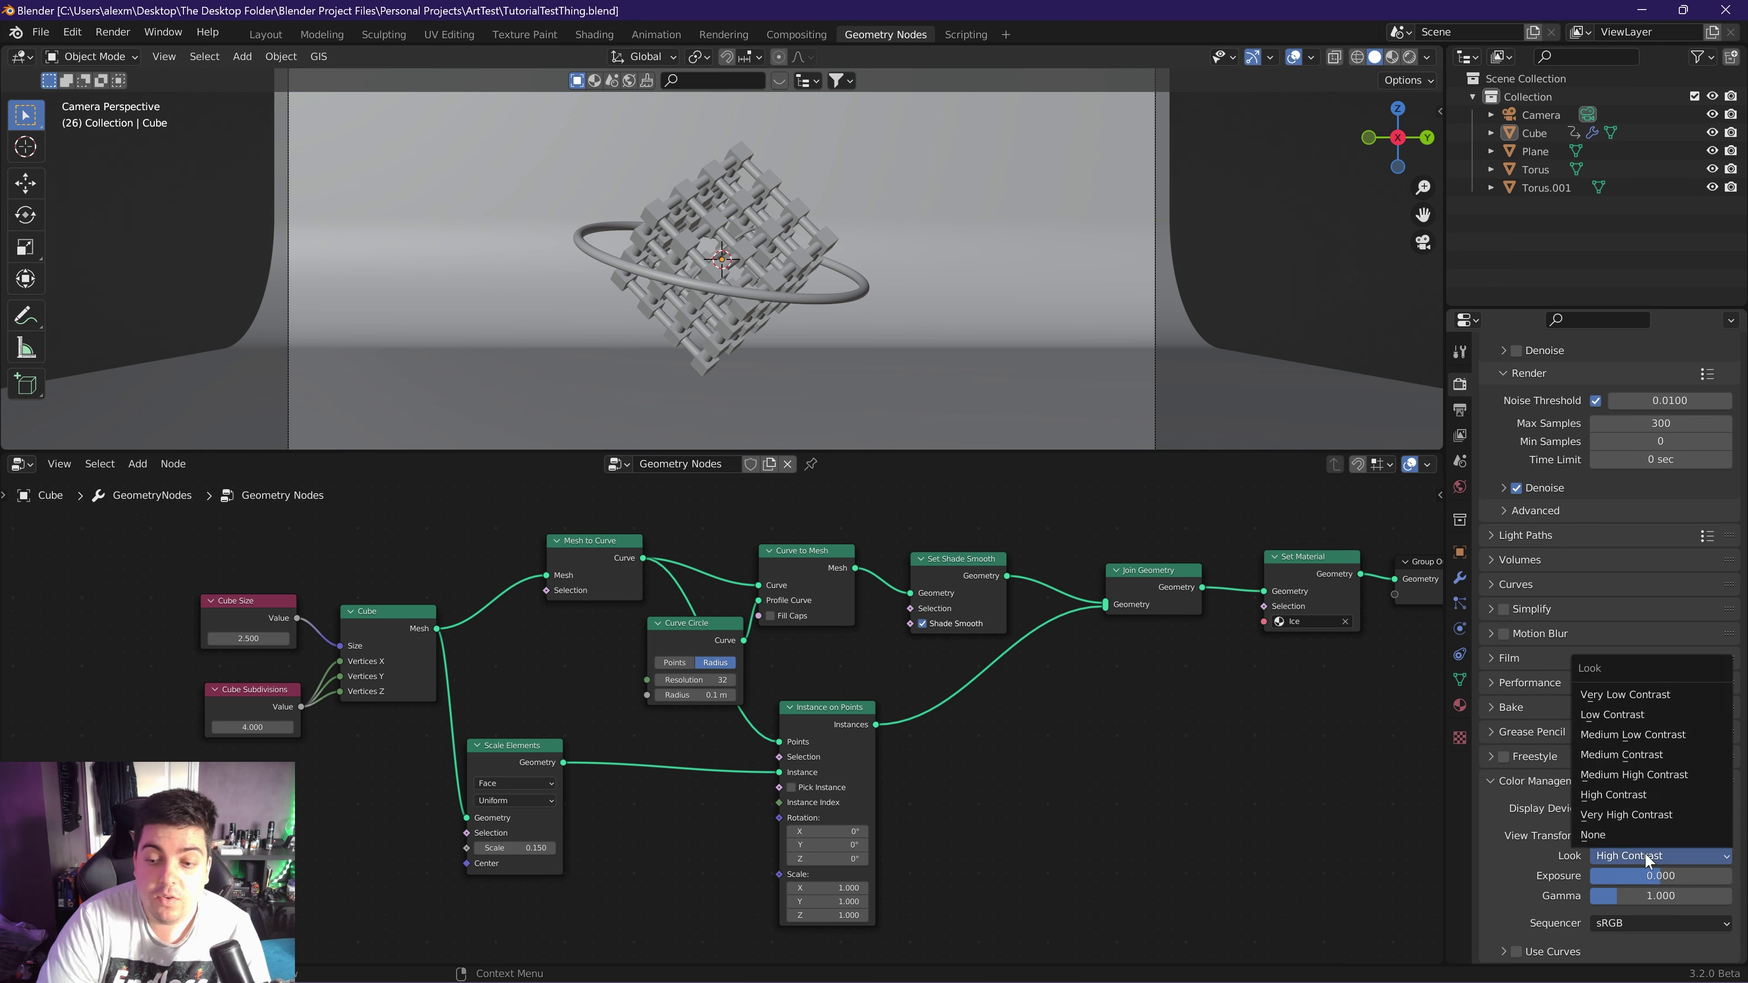
{"action": "left_click", "coordinate": [1426, 57]}
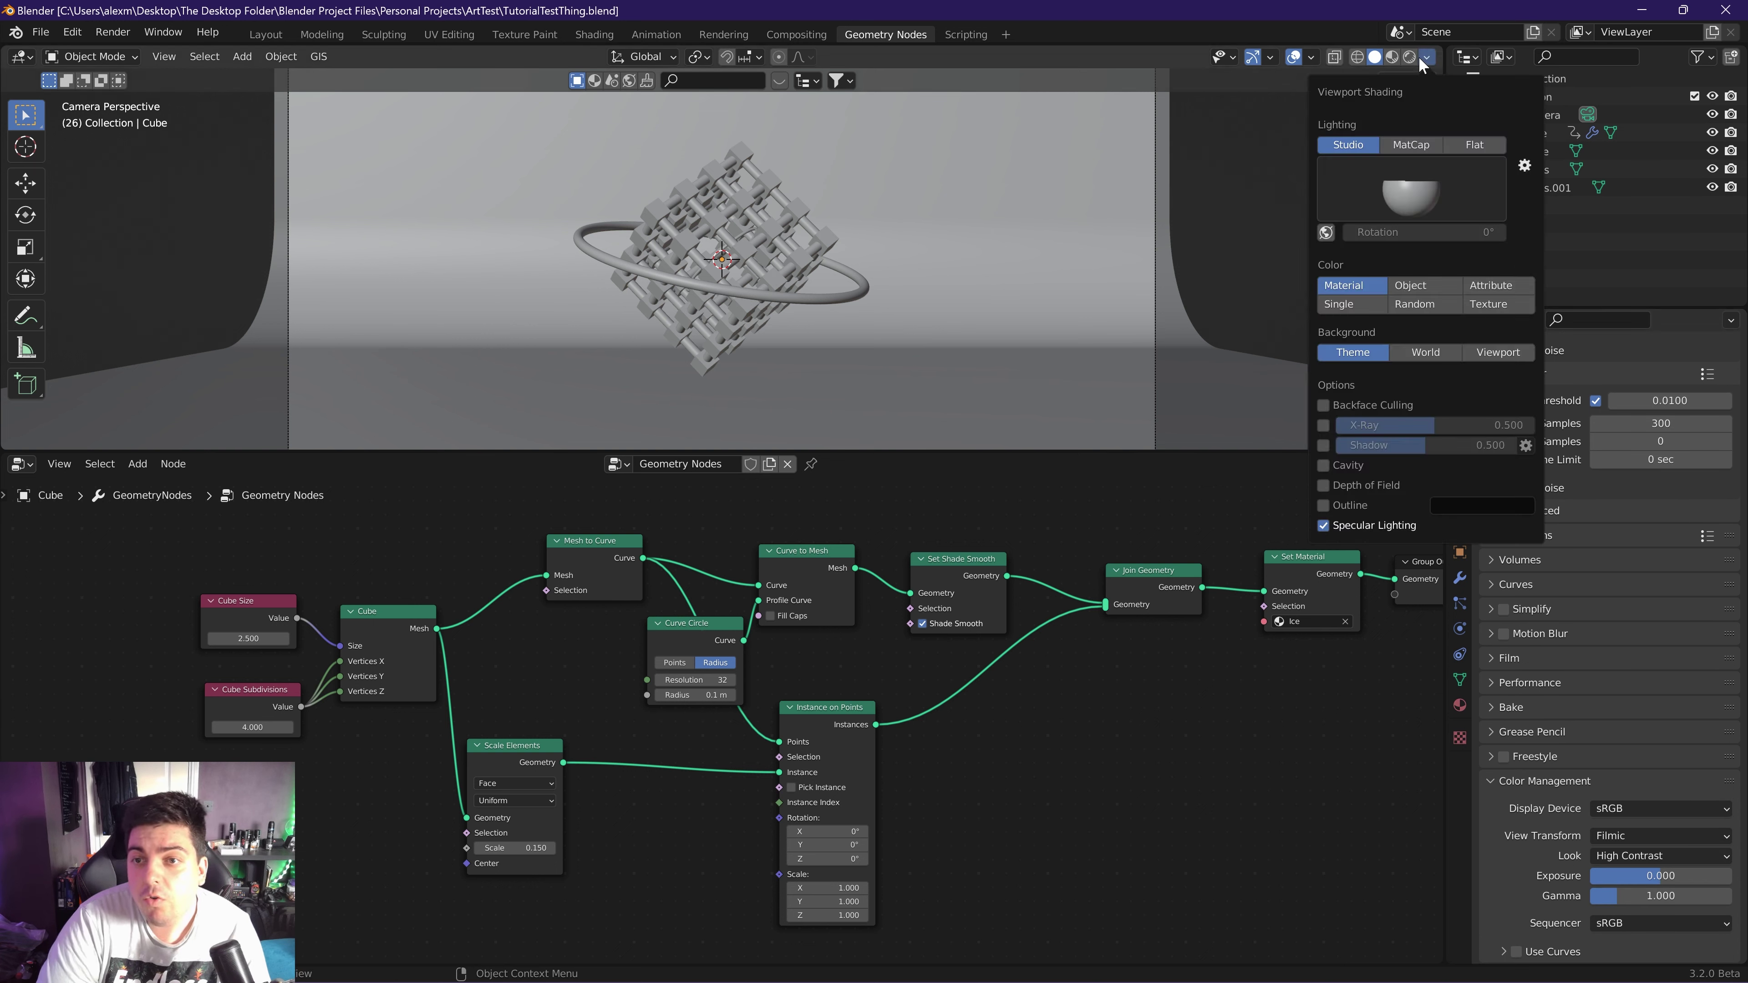
{"action": "left_click", "coordinate": [1410, 56]}
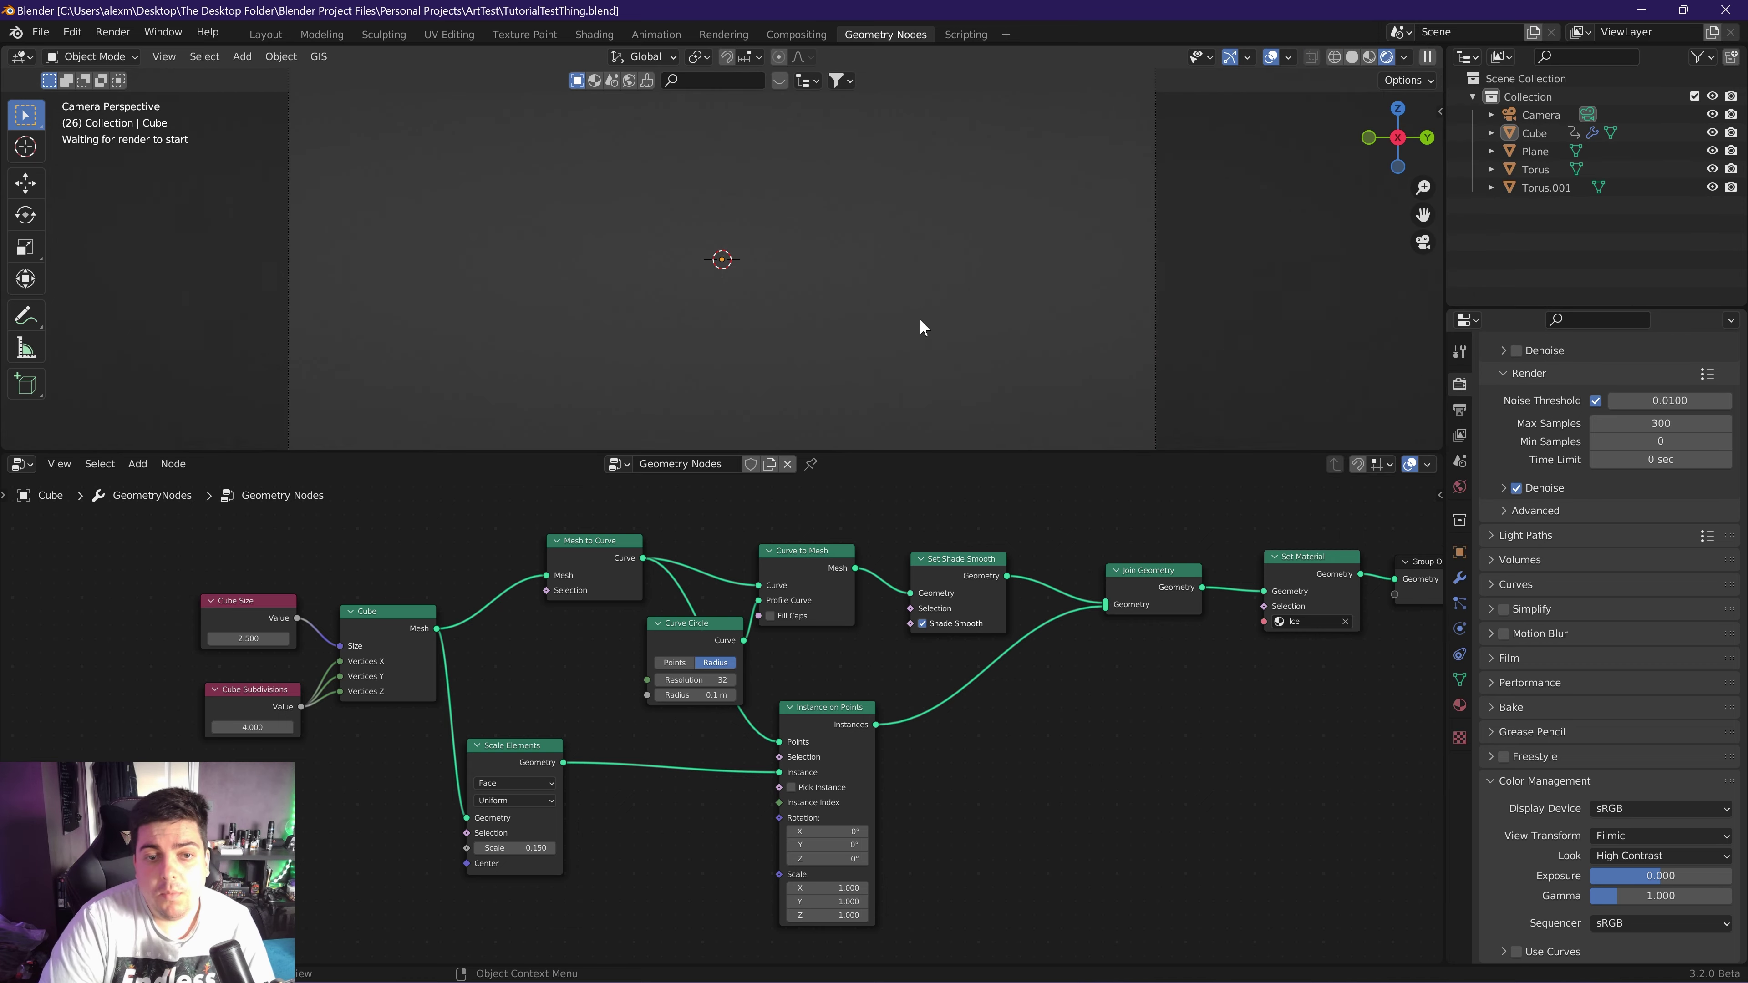